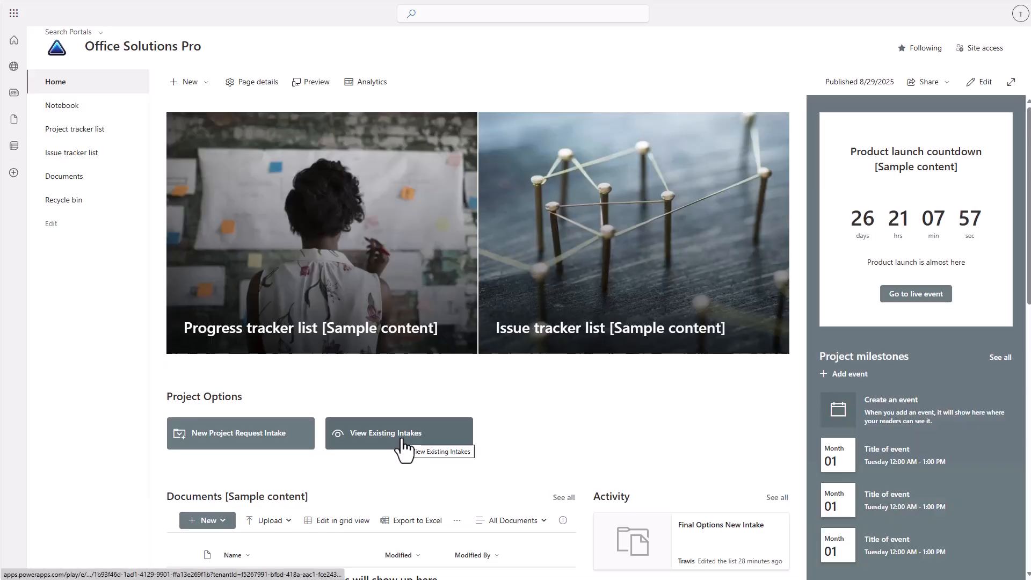
# View the existing project intakes and open the Remote Work Toolkit request.
pyautogui.click(403, 441)
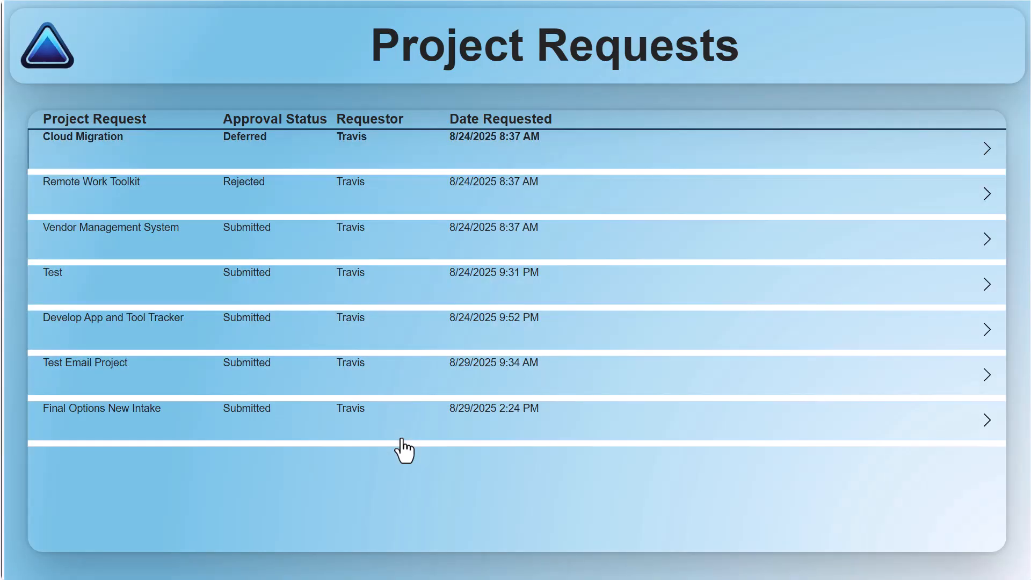
pyautogui.click(978, 200)
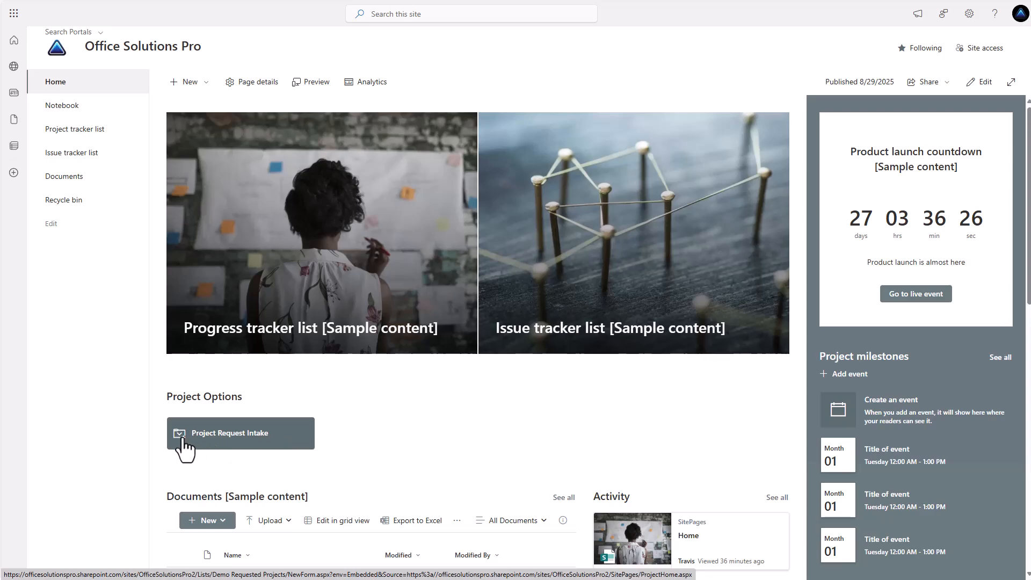
# Open a new Project Request Intake form from the project home page and cancel it without saving.
pyautogui.click(276, 439)
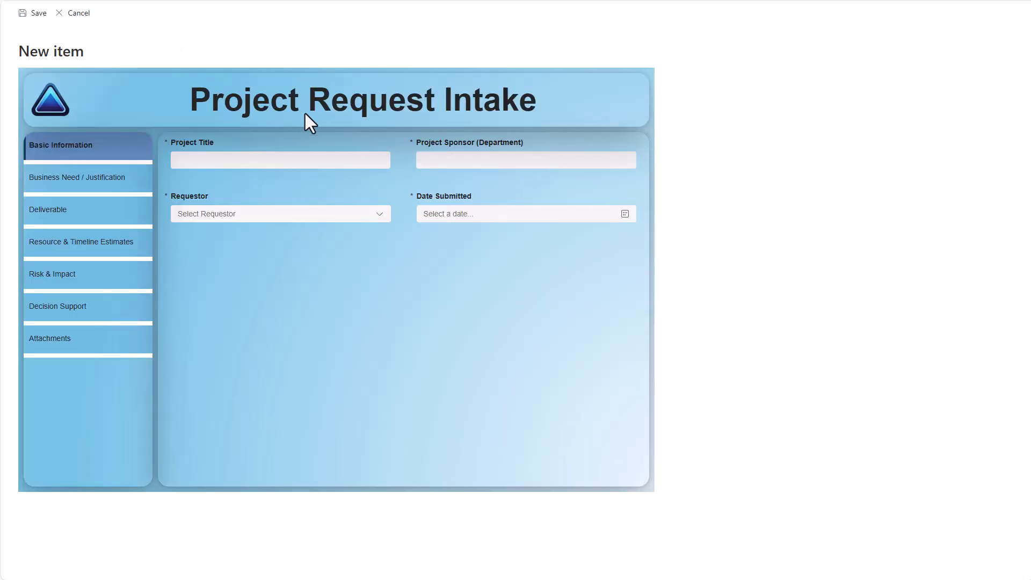
pyautogui.click(76, 19)
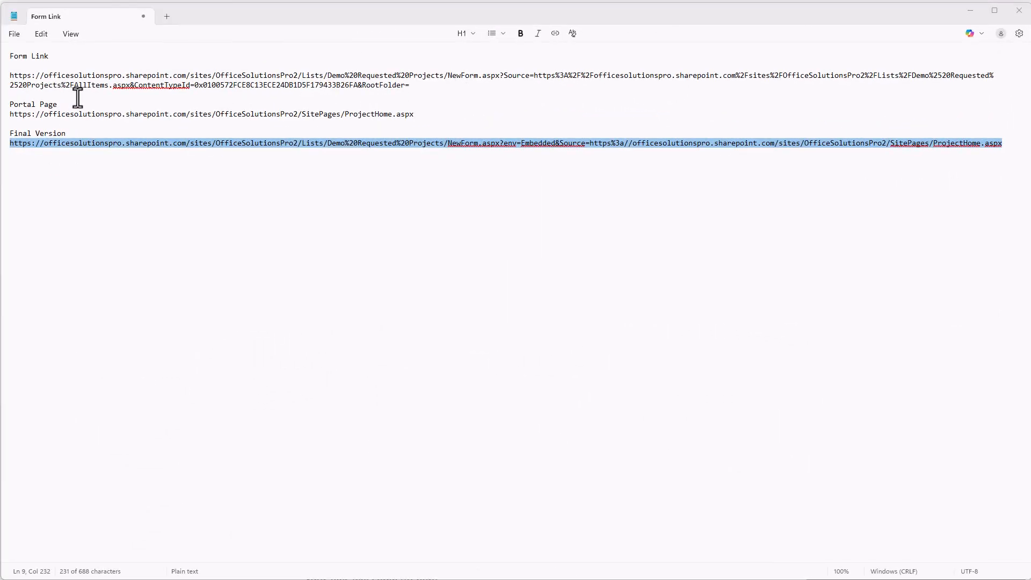
# Switch to the Form Link note in Notepad and examine the form link, the portal page link and the final version's parameters.
pyautogui.moveTo(416, 86); pyautogui.dragTo(5, 75)
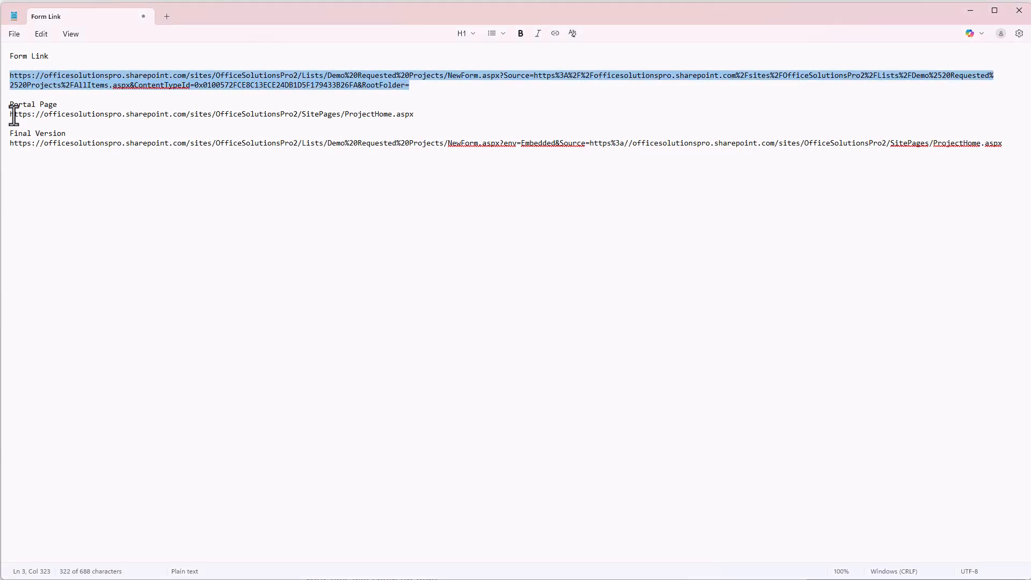
pyautogui.moveTo(10, 114); pyautogui.dragTo(424, 115)
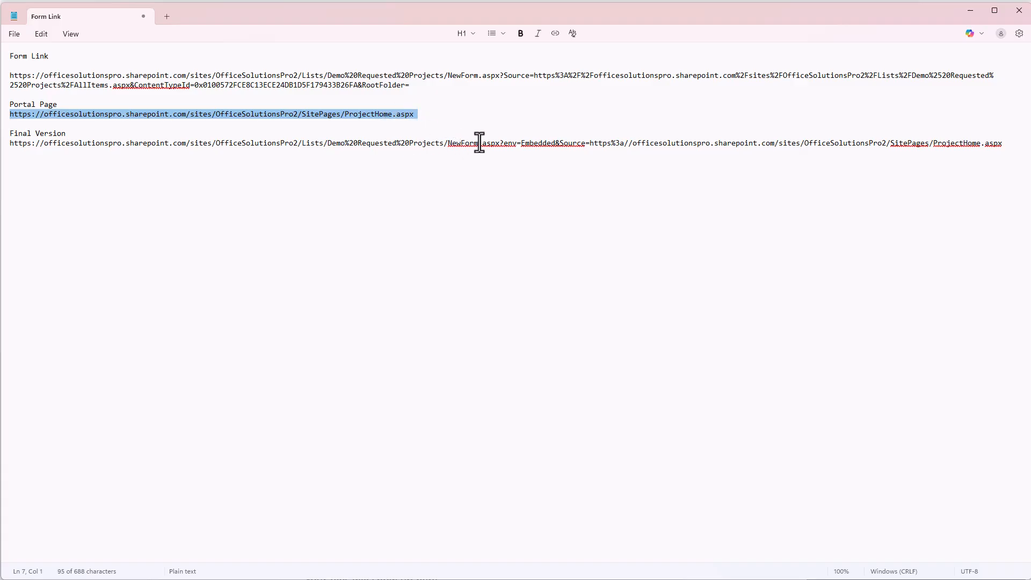
pyautogui.moveTo(504, 144); pyautogui.dragTo(622, 144)
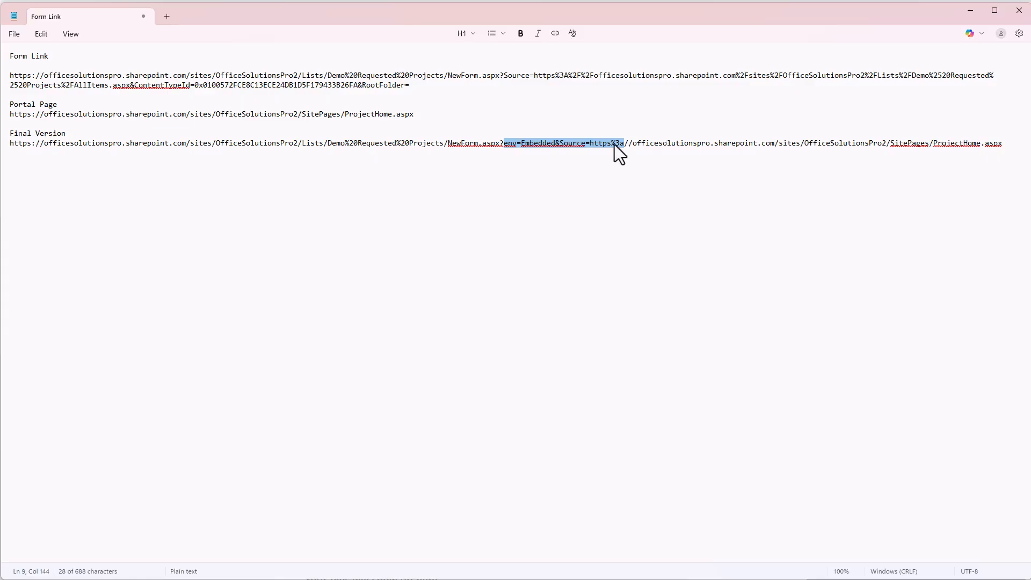
pyautogui.moveTo(449, 143); pyautogui.dragTo(460, 143)
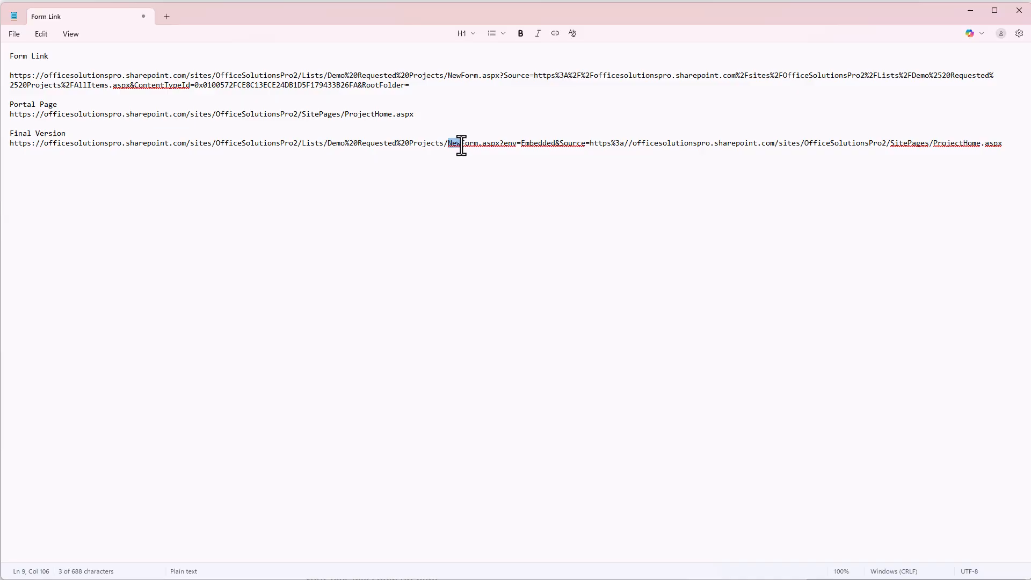
pyautogui.click(460, 143)
# Duplicate the Final Version link beneath it under a new heading "Edit Version".
pyautogui.moveTo(1009, 147); pyautogui.dragTo(4, 170)
pyautogui.hotkey('ctrl', 'c')
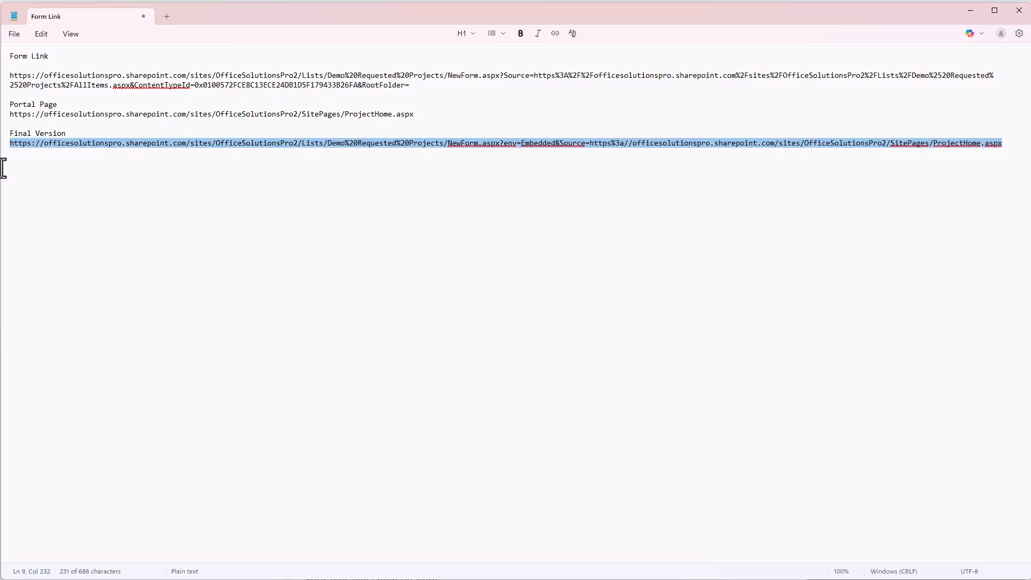
pyautogui.click(1008, 143)
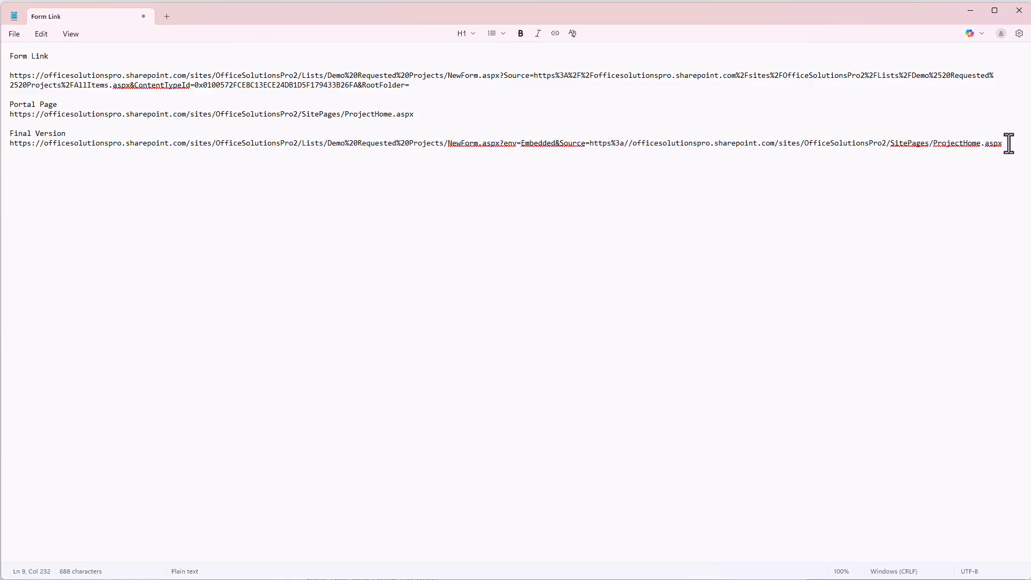
pyautogui.press('Return')
pyautogui.press('Return')
pyautogui.write('Edit')
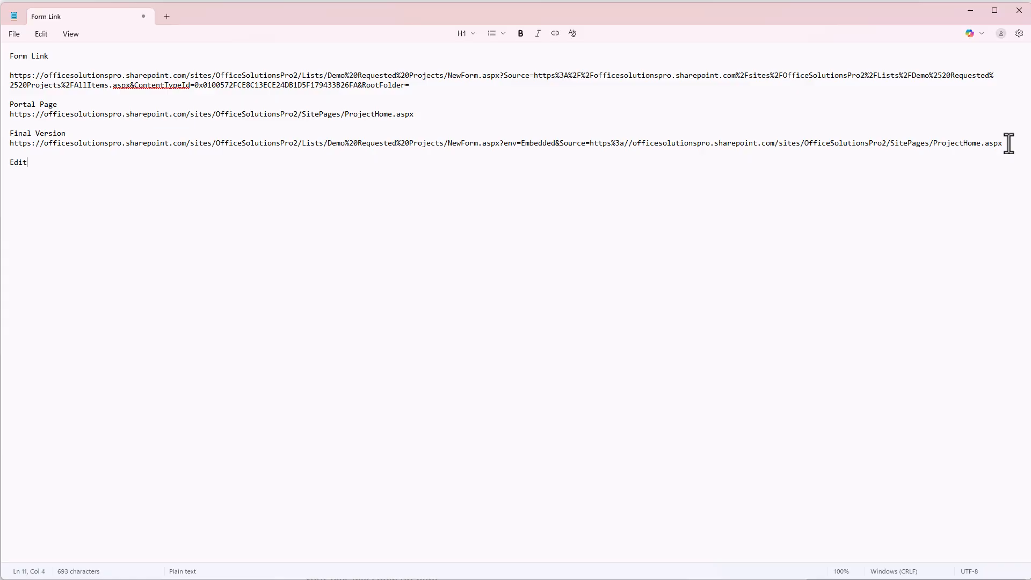
pyautogui.write(' Version')
pyautogui.hotkey('ctrl', 'v')
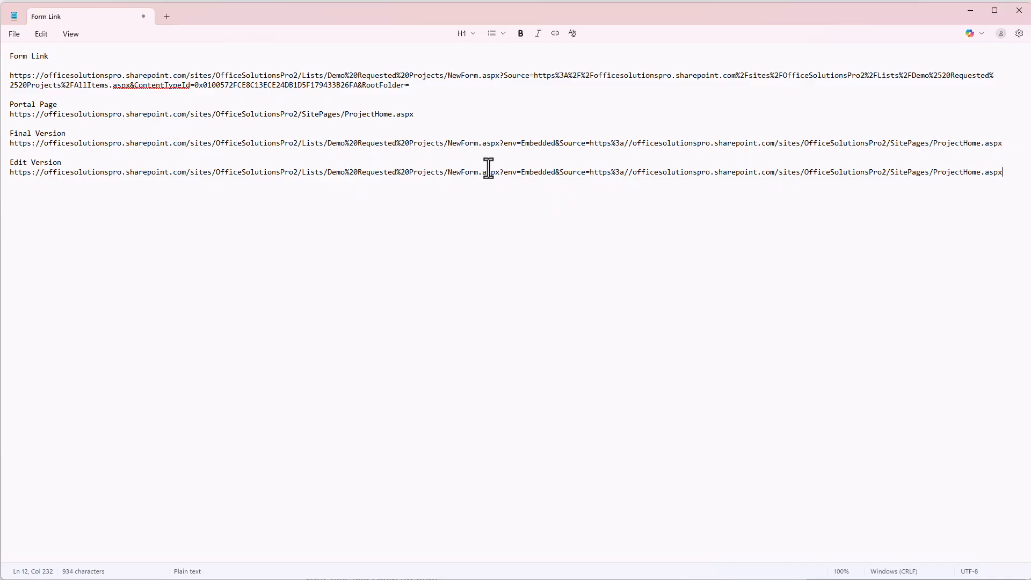
# Change NewForm.aspx to EditForm.aspx in the Edit Version link.
pyautogui.click(460, 172)
pyautogui.press('BackSpace')
pyautogui.press('BackSpace')
pyautogui.press('BackSpace')
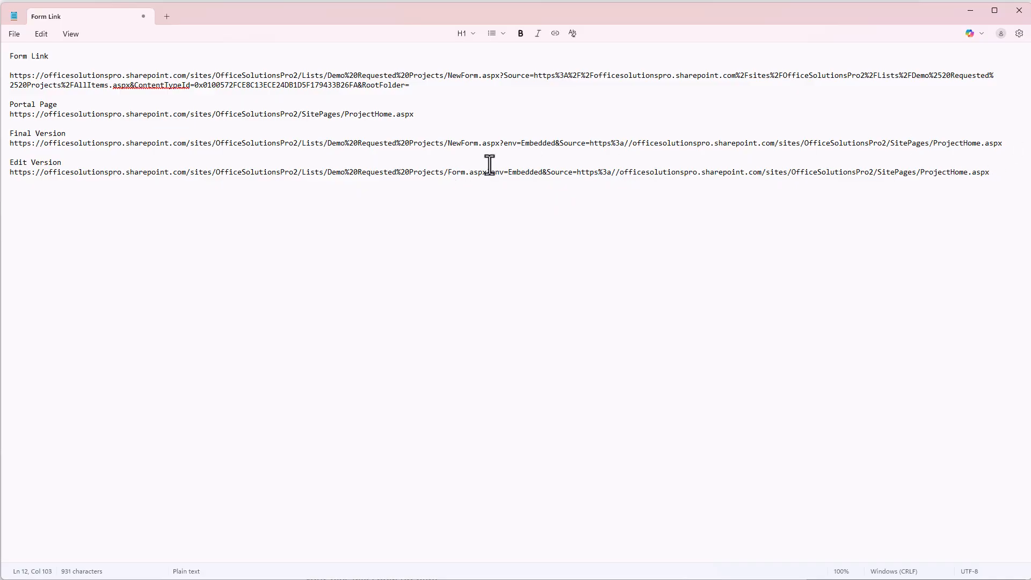
pyautogui.write('Edit')
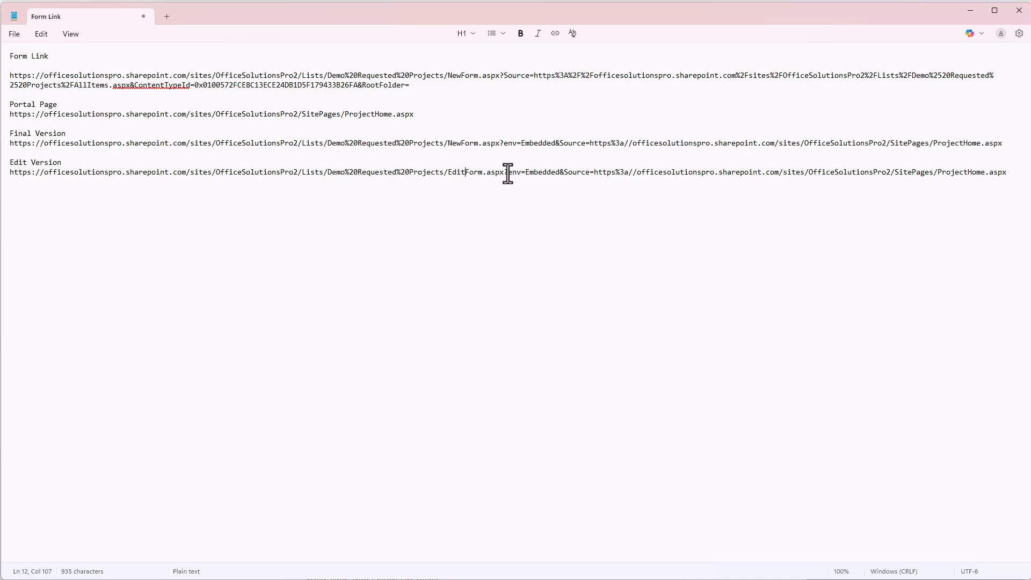
# Insert the parameter ID=12& before env=Embedded in the Edit Version link.
pyautogui.click(507, 172)
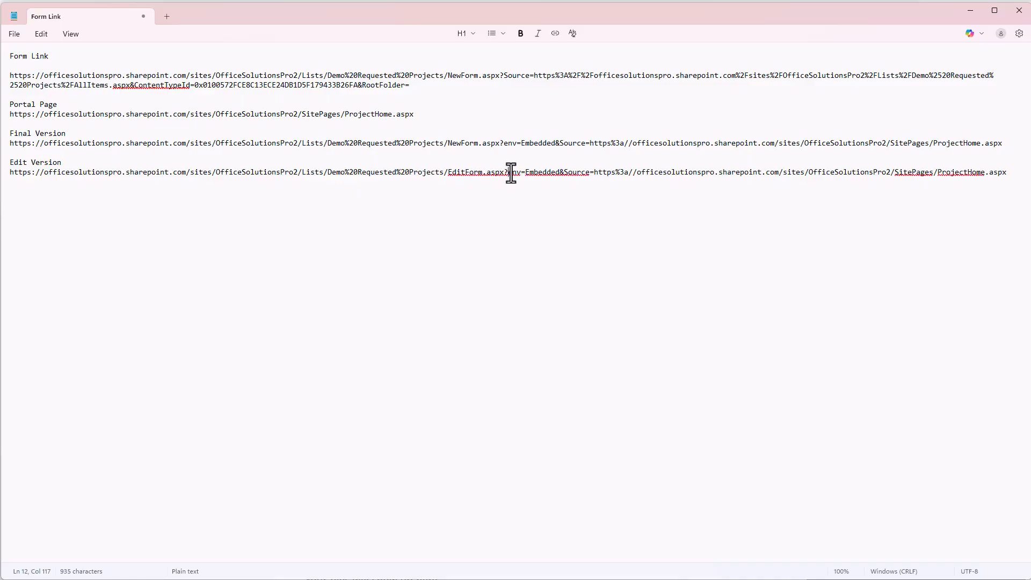
pyautogui.write('ID')
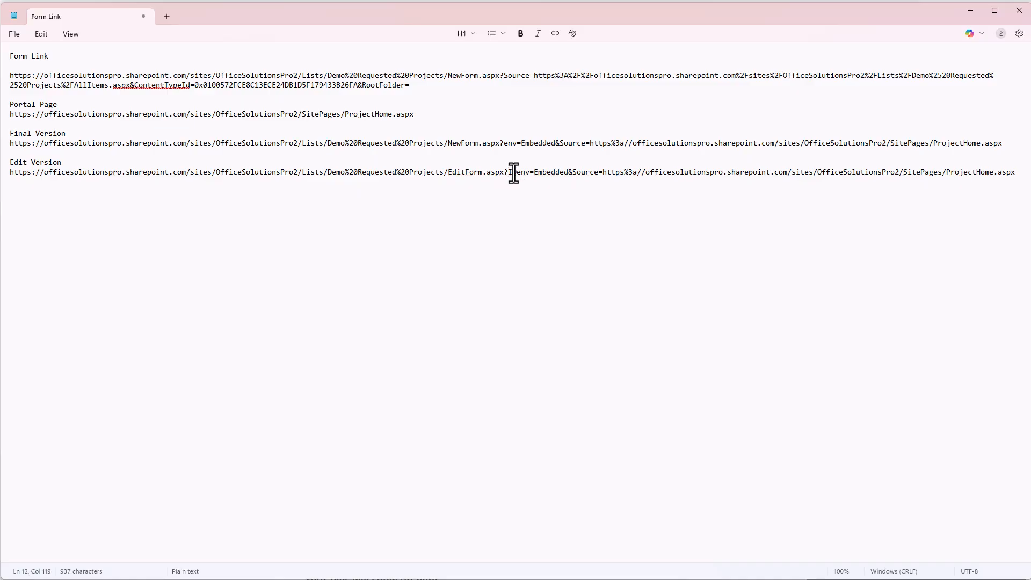
pyautogui.write('=12')
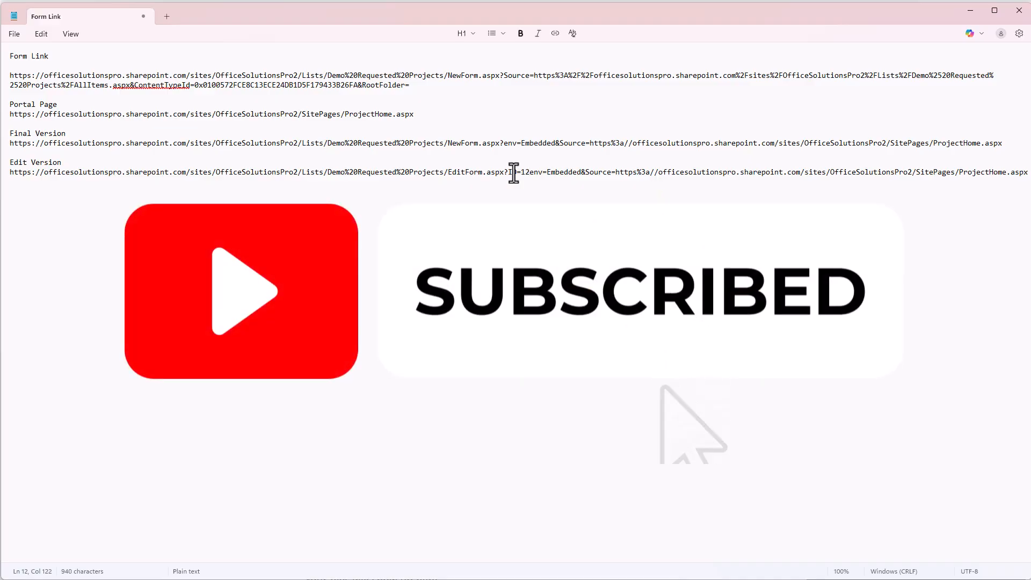
pyautogui.write('&')
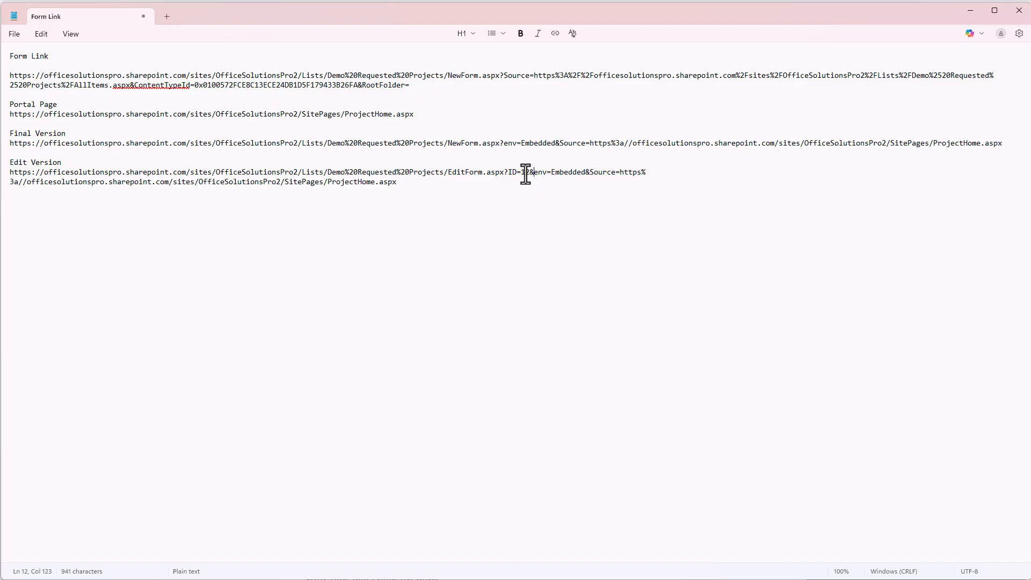
# Copy the Edit Version link and add it as a quick link under Project Options on the SharePoint project home page.
pyautogui.moveTo(398, 183); pyautogui.dragTo(6, 174)
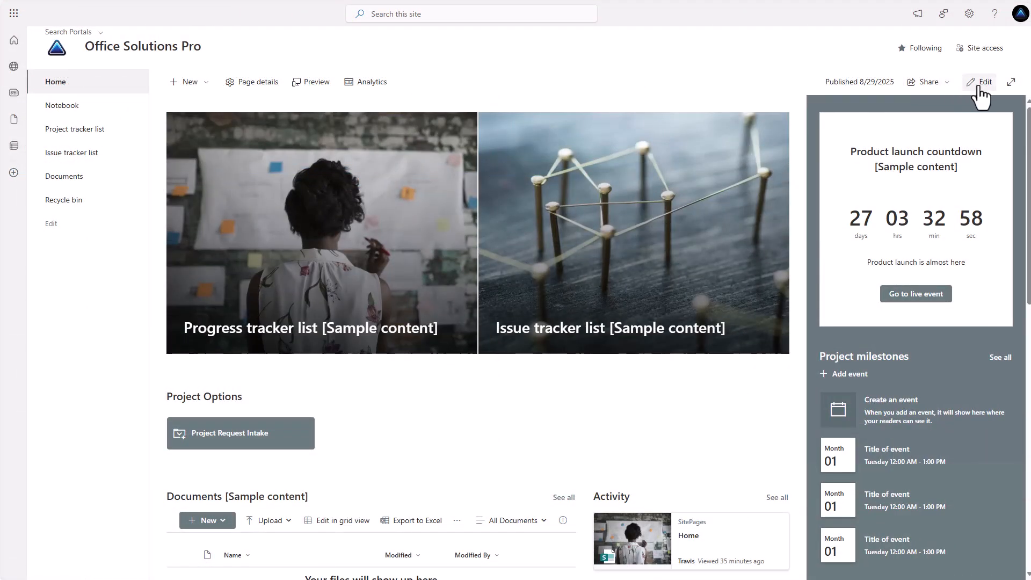
pyautogui.click(980, 83)
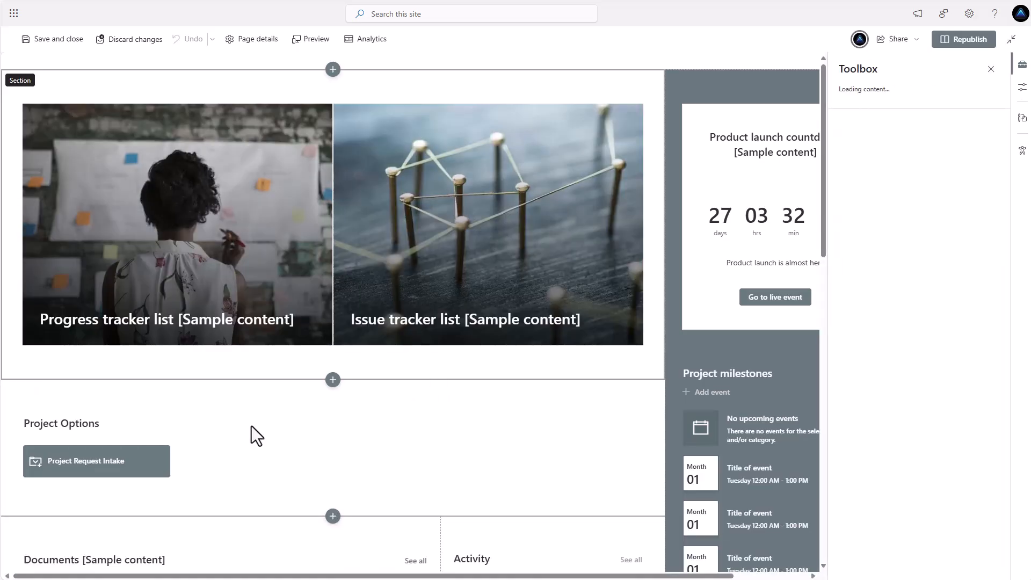
pyautogui.click(205, 472)
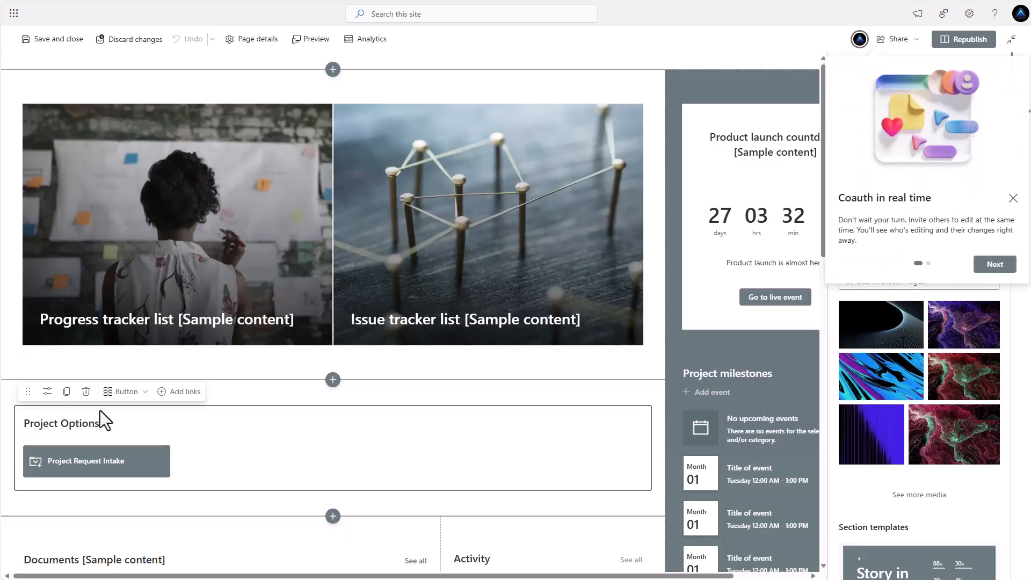
pyautogui.click(176, 395)
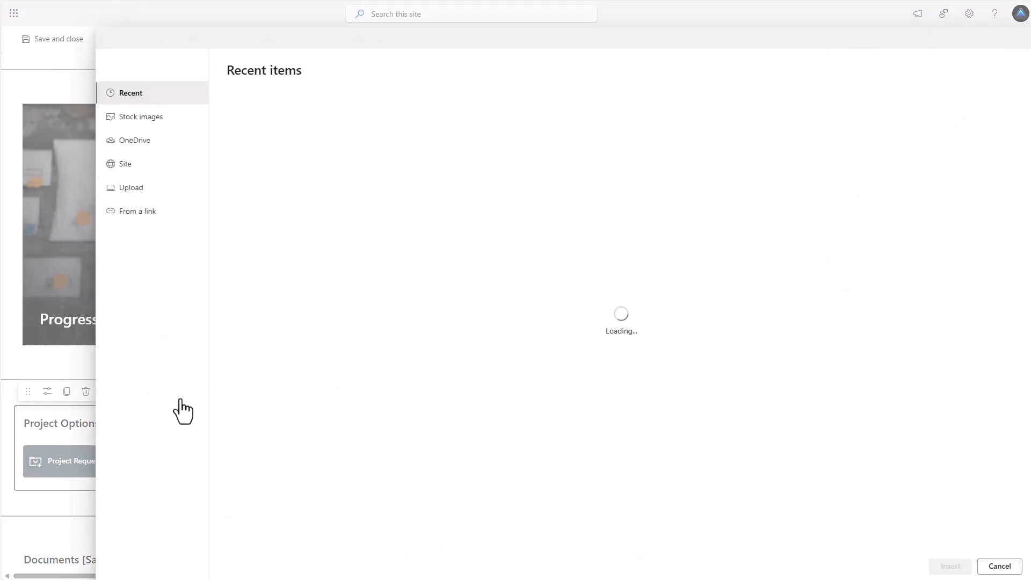
pyautogui.click(134, 215)
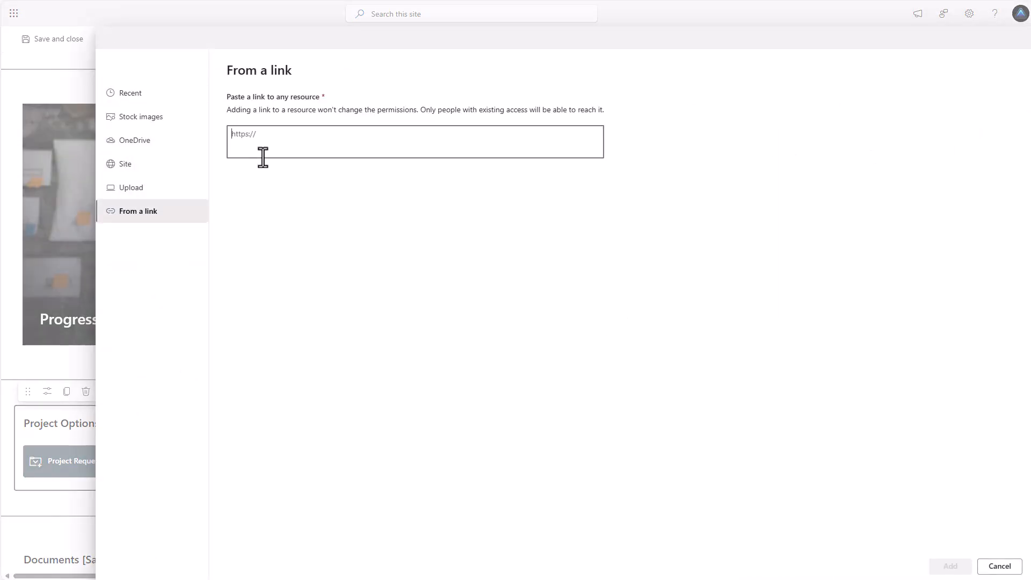
pyautogui.write('https://officesolutionspro.sharepoint.com/sites/OfficeSolutionsPro2/Lists/Demo%20Requested%20Projects/EditForm.aspx?ID=1&env=Embedded&Source=https%3a//officesolutionspro.sharepoint.com/sites/OfficeSolutionsPro2/SitePages/ProjectHome.aspx')
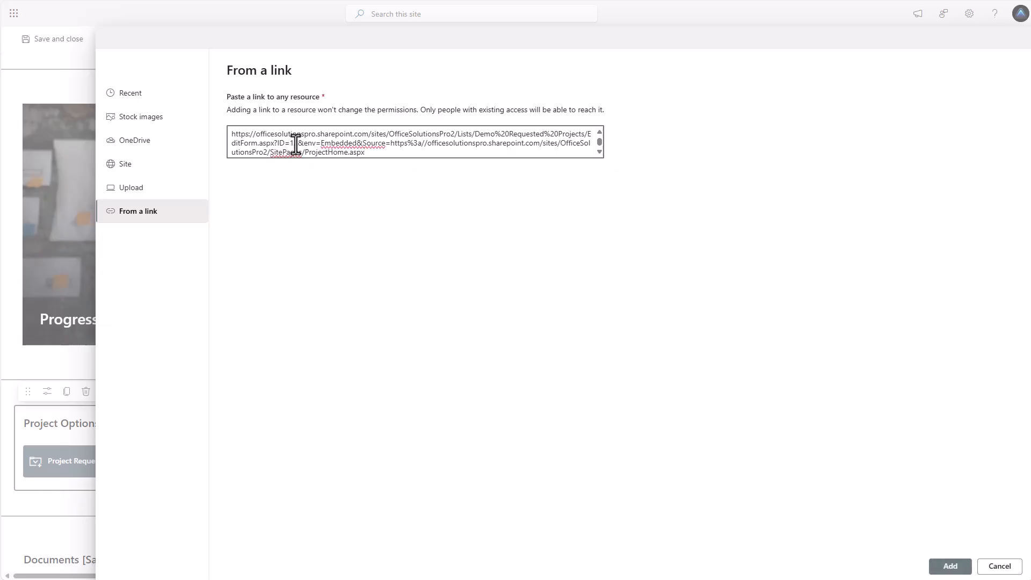
pyautogui.click(950, 566)
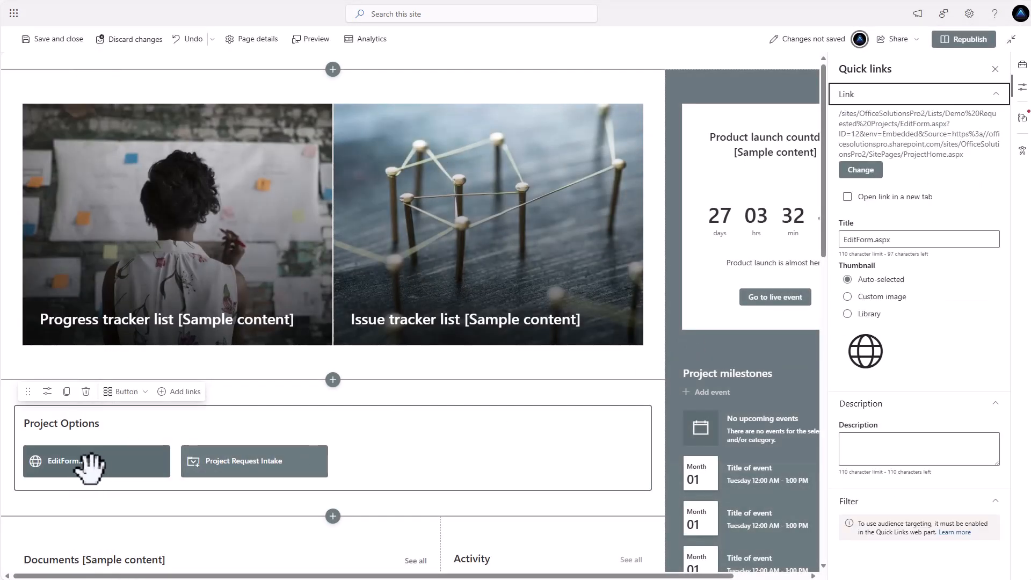
# Set the new quick link's title to "Edit Form".
pyautogui.click(913, 239)
pyautogui.press('BackSpace')
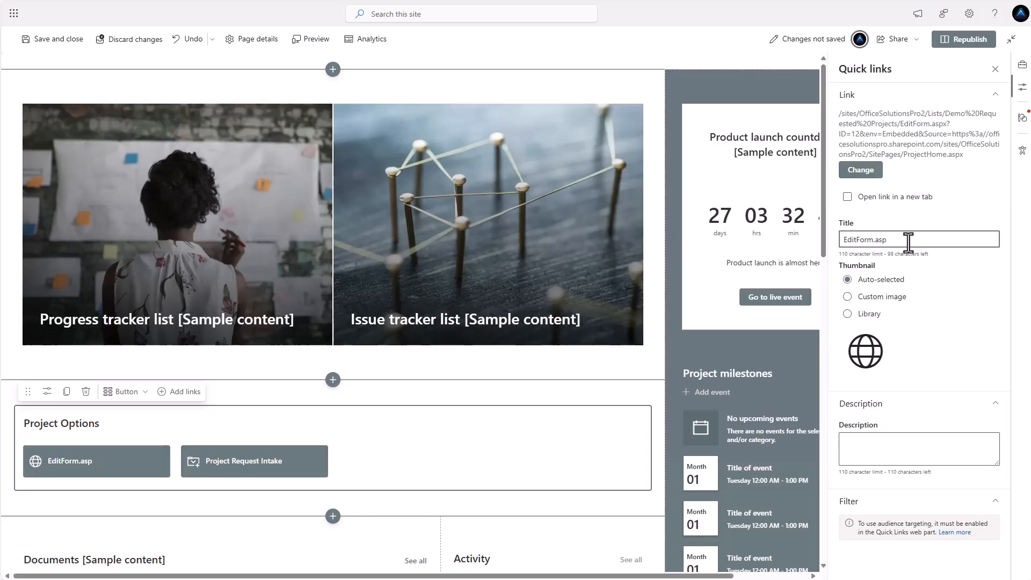
pyautogui.press('BackSpace')
pyautogui.press('BackSpace')
pyautogui.press('BackSpace')
pyautogui.press('BackSpace')
pyautogui.press('BackSpace')
pyautogui.press('BackSpace')
pyautogui.press('BackSpace')
pyautogui.press('BackSpace')
pyautogui.write('Form')
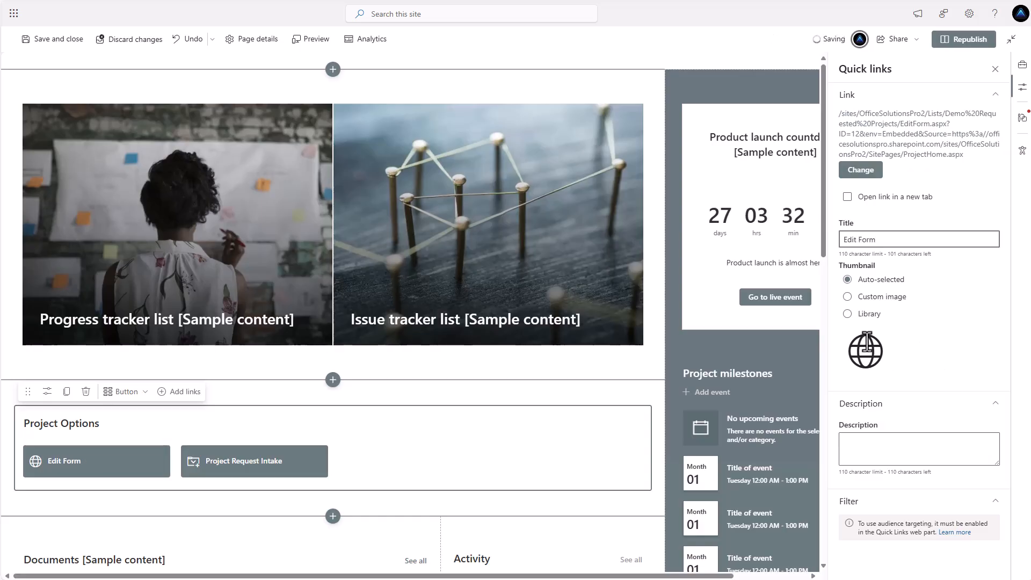
# Republish the project home page and open its Edit Form link.
pyautogui.click(994, 74)
pyautogui.click(966, 42)
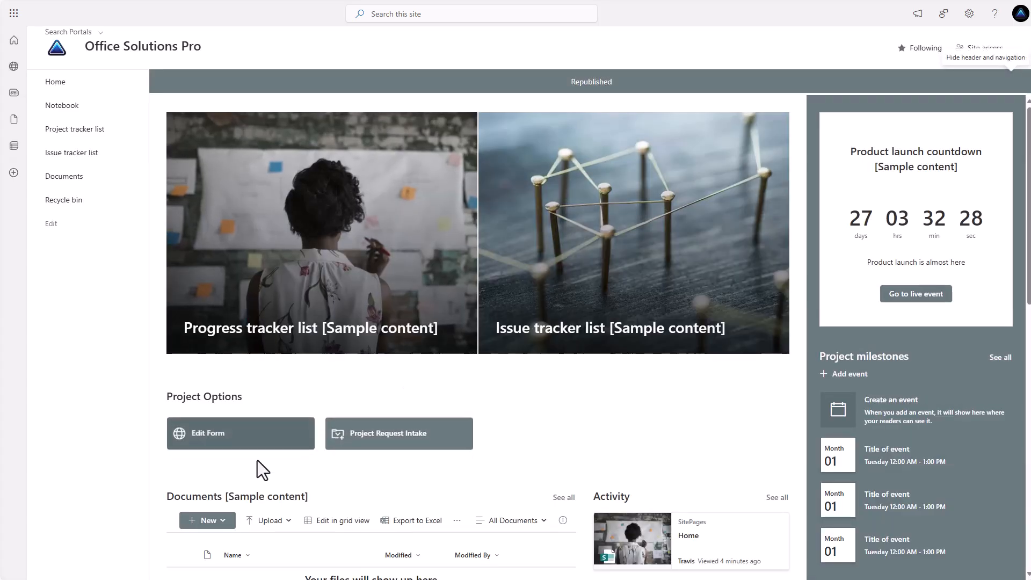
pyautogui.click(211, 443)
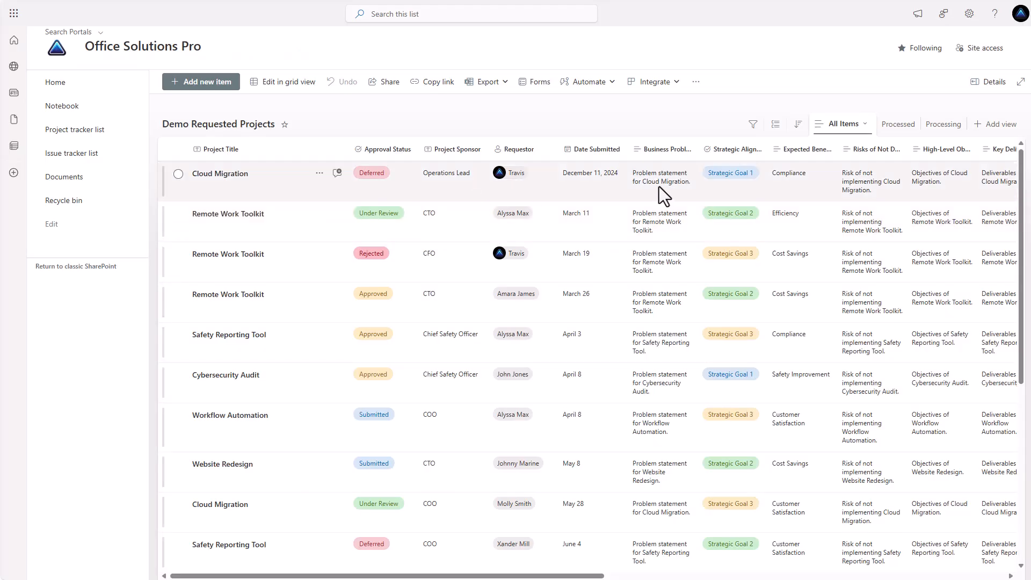
# Display the ID column in the Demo Requested Projects list's All Items view and bring that column into view.
pyautogui.click(862, 131)
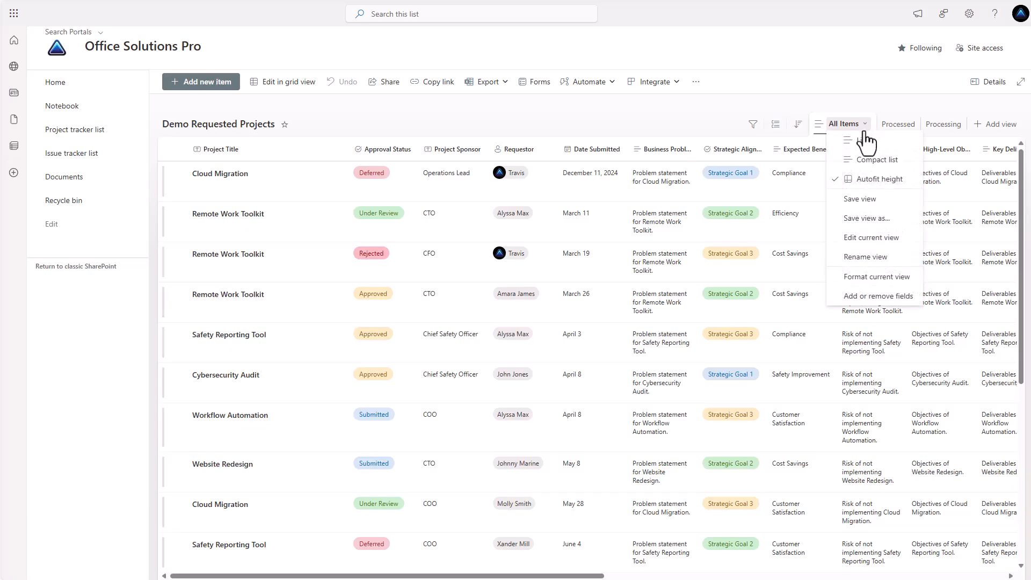
pyautogui.click(859, 237)
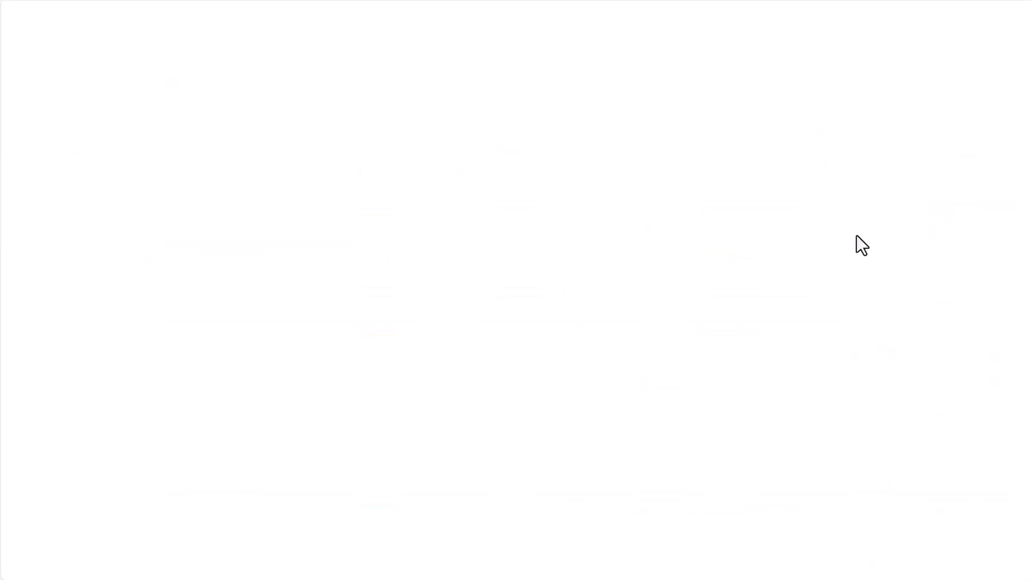
pyautogui.scroll(-3, 592, 404)
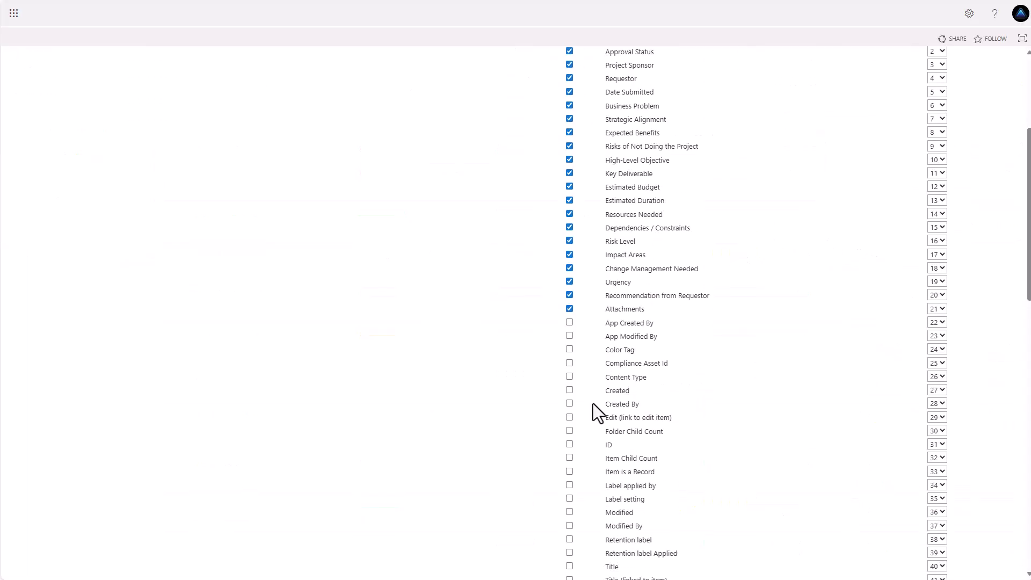
pyautogui.click(569, 445)
pyautogui.scroll(-2, 617, 467)
pyautogui.scroll(5, 694, 423)
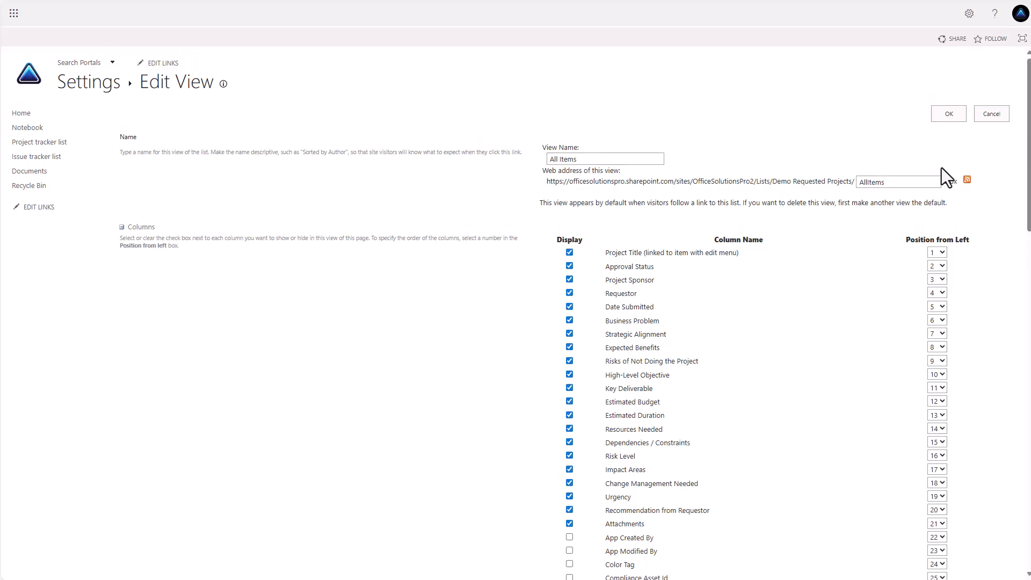
pyautogui.click(955, 119)
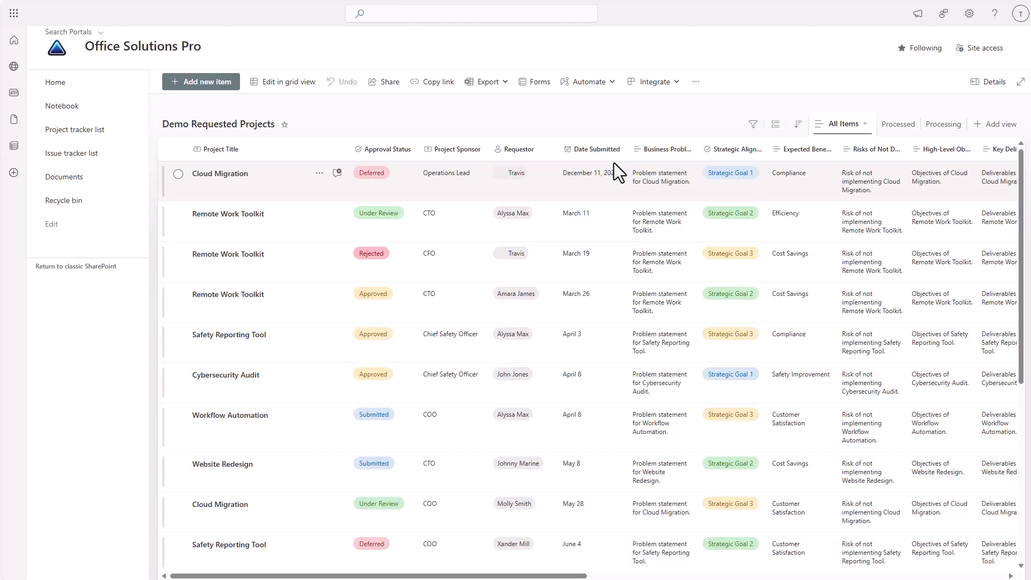
pyautogui.moveTo(558, 575); pyautogui.dragTo(950, 577)
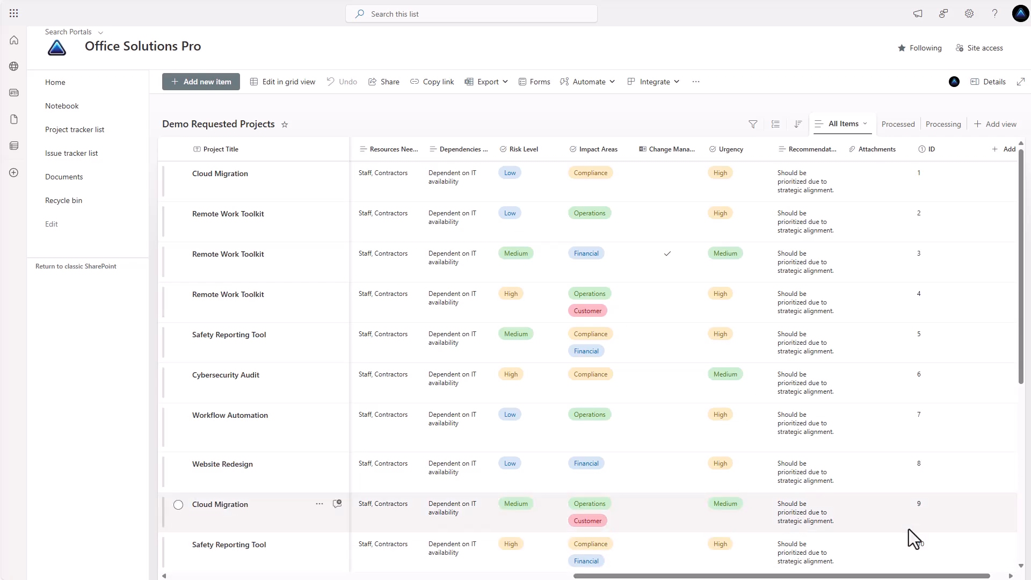
# Locate the Employee Engagement App request and its ID in the Demo Requested Projects list.
pyautogui.scroll(-2, 910, 529)
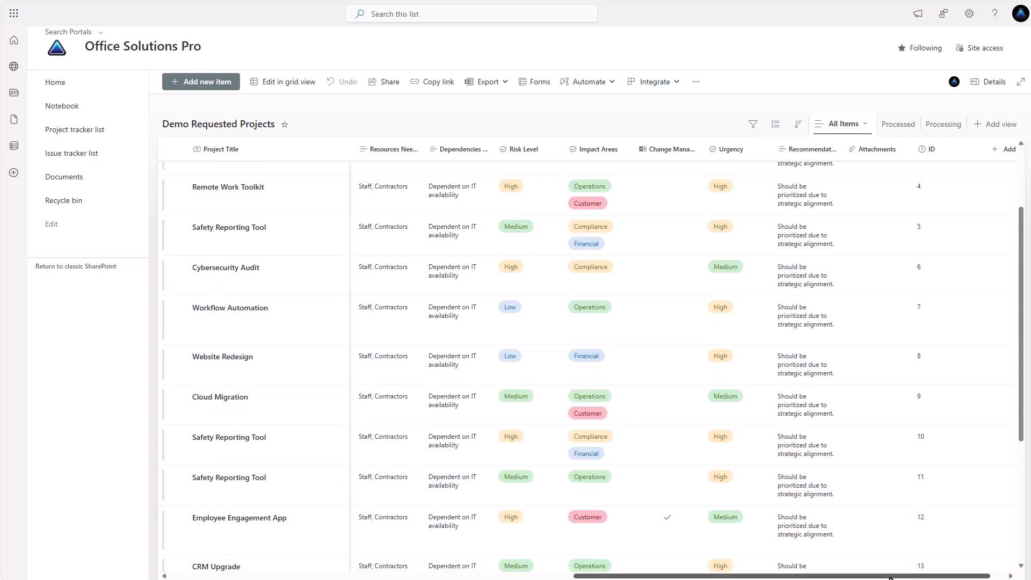
pyautogui.click(922, 536)
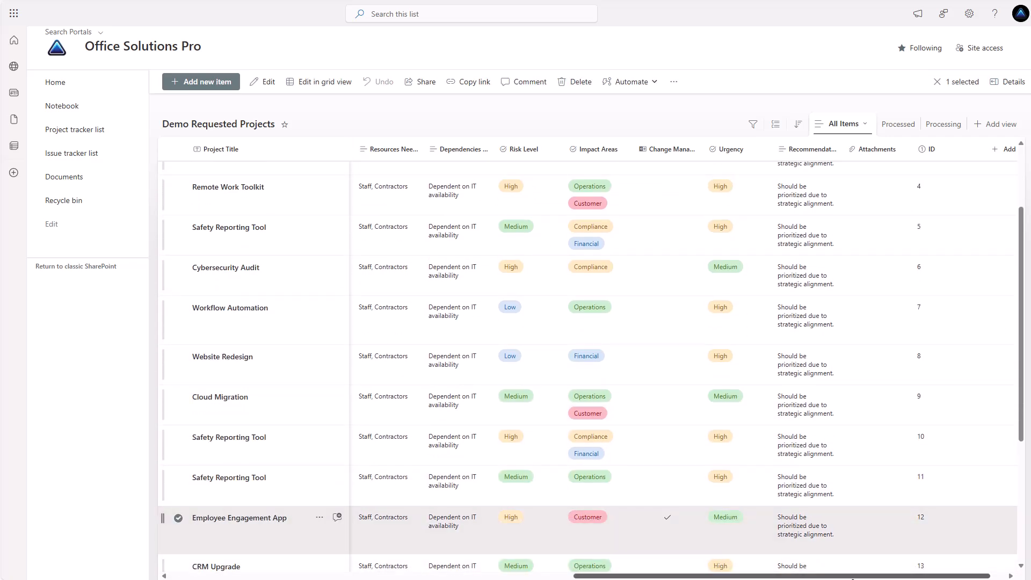
pyautogui.moveTo(852, 577); pyautogui.dragTo(392, 577)
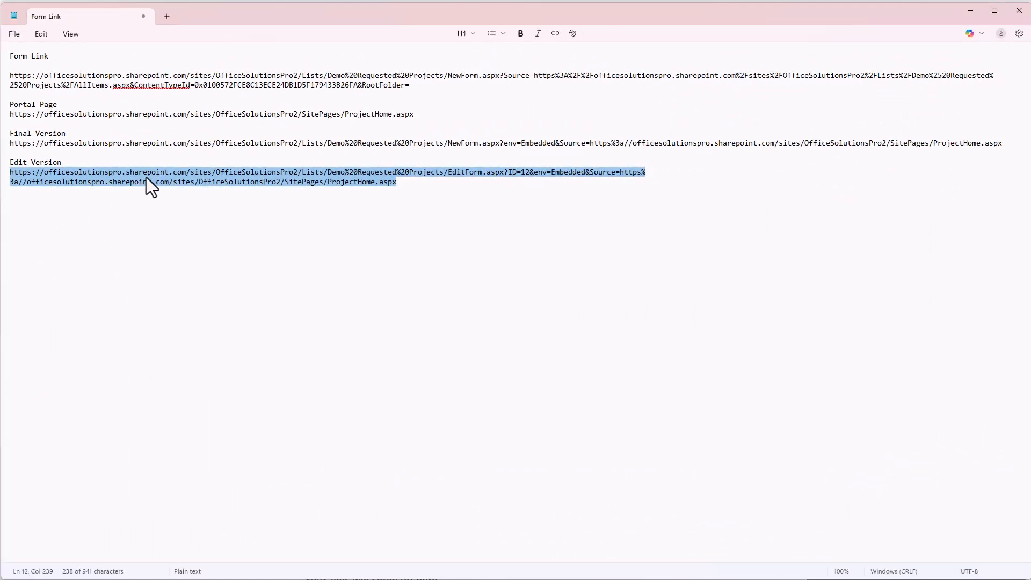
# In the Form Link notes in Notepad, add a "View Version" heading below the Edit Version link.
pyautogui.click(410, 187)
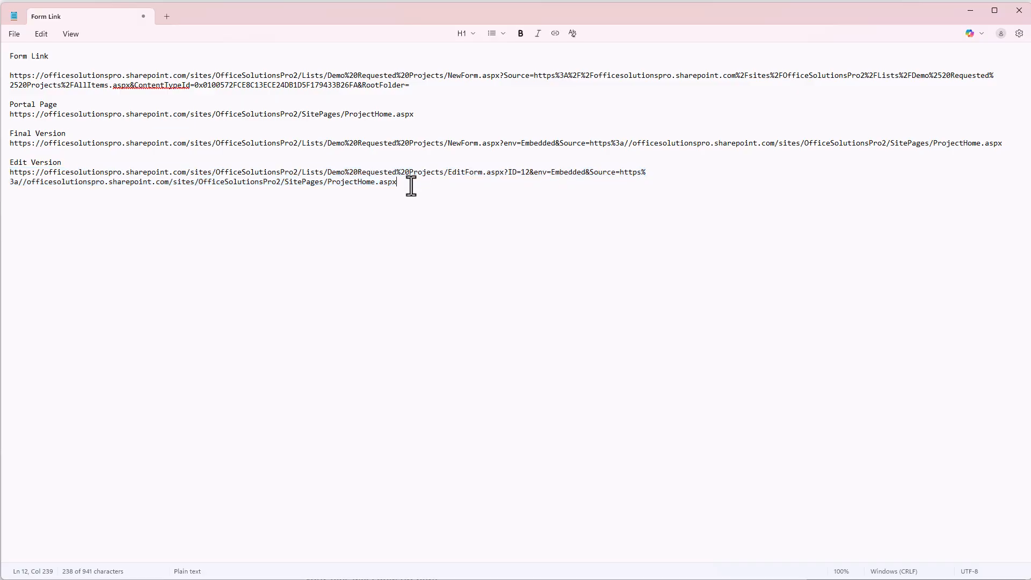
pyautogui.press('Return')
pyautogui.press('Return')
pyautogui.write('View Version')
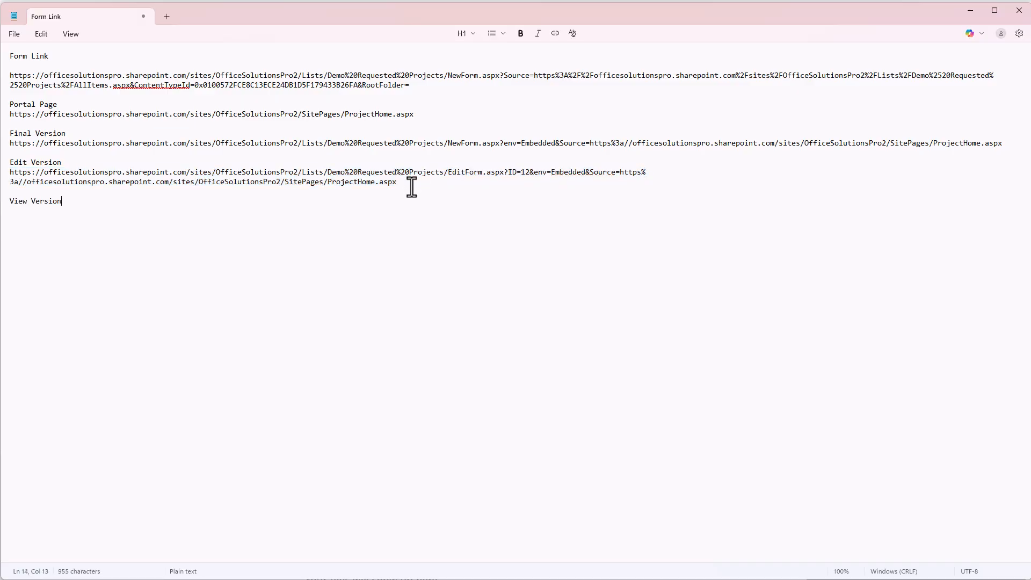
# Copy the Edit Version link and paste it beneath the View Version heading.
pyautogui.moveTo(398, 183); pyautogui.dragTo(2, 176)
pyautogui.hotkey('ctrl', 'c')
pyautogui.click(18, 202)
pyautogui.click(63, 202)
pyautogui.press('Return')
pyautogui.hotkey('ctrl', 'v')
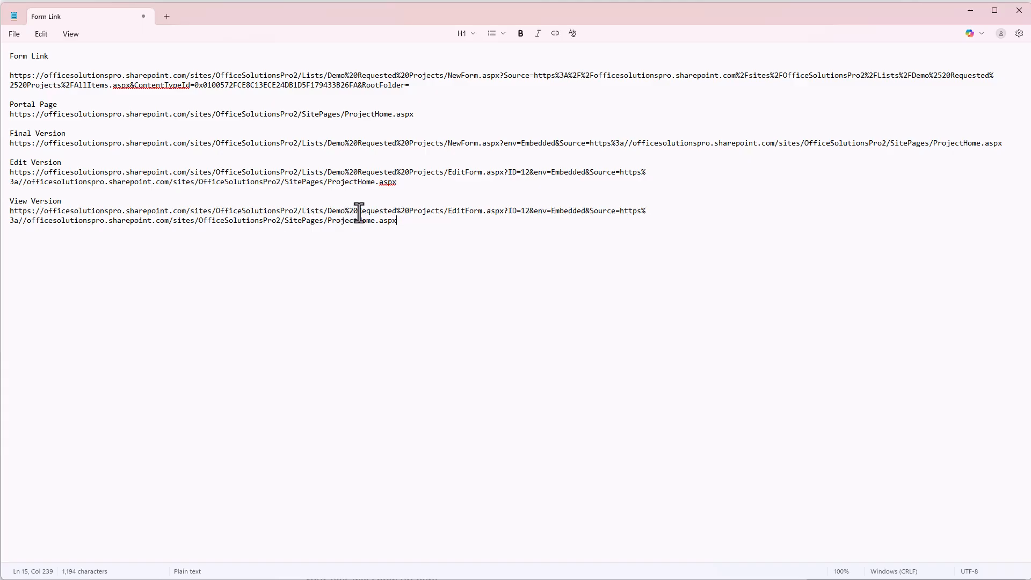
# Change EditForm.aspx to DispForm.aspx in the View Version link.
pyautogui.click(468, 211)
pyautogui.press('BackSpace')
pyautogui.press('BackSpace')
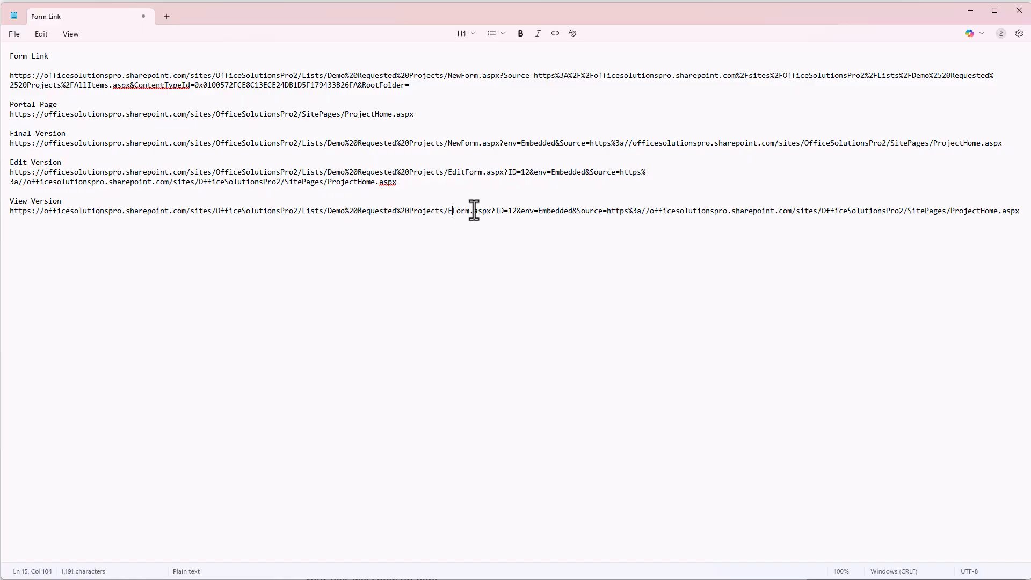
pyautogui.press('BackSpace')
pyautogui.write('Disp')
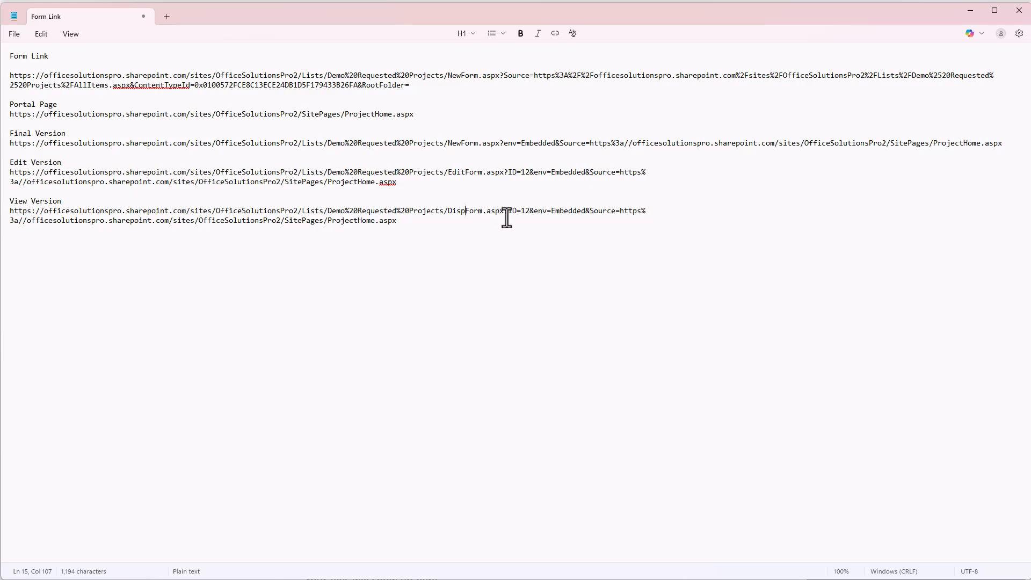
pyautogui.moveTo(507, 211); pyautogui.dragTo(531, 216)
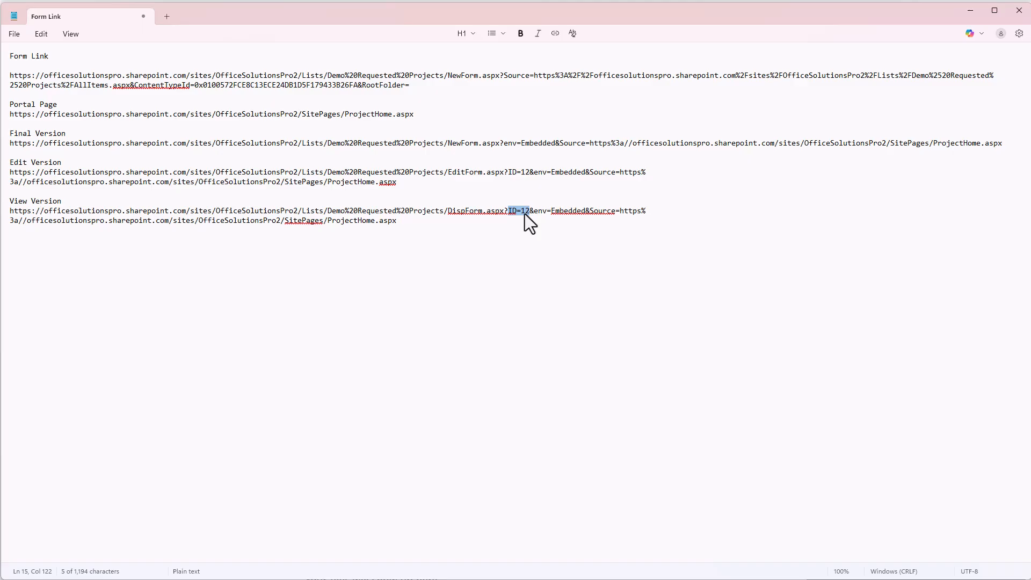
pyautogui.hotkey('shift', 'Left')
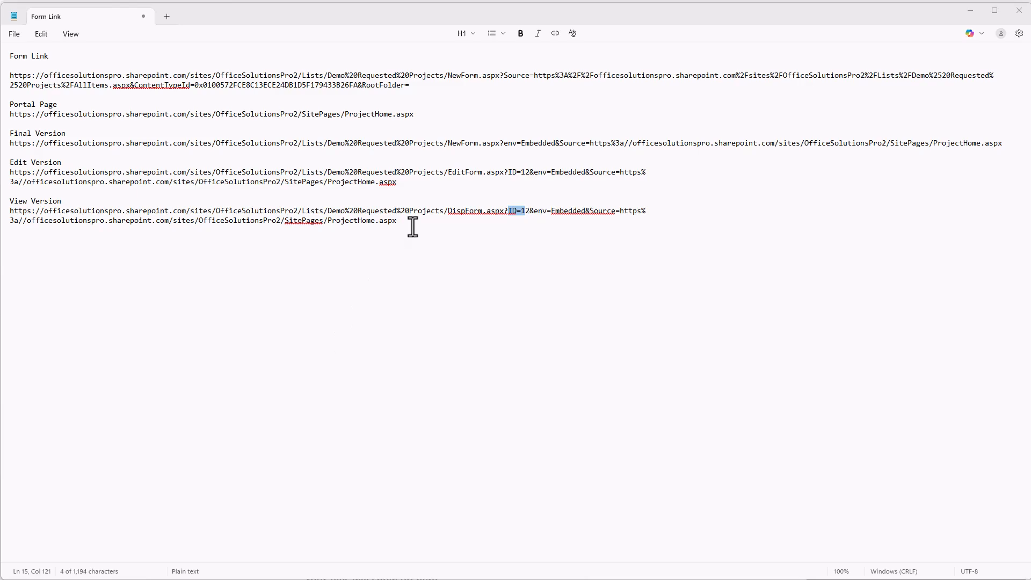
pyautogui.moveTo(414, 224); pyautogui.dragTo(5, 162)
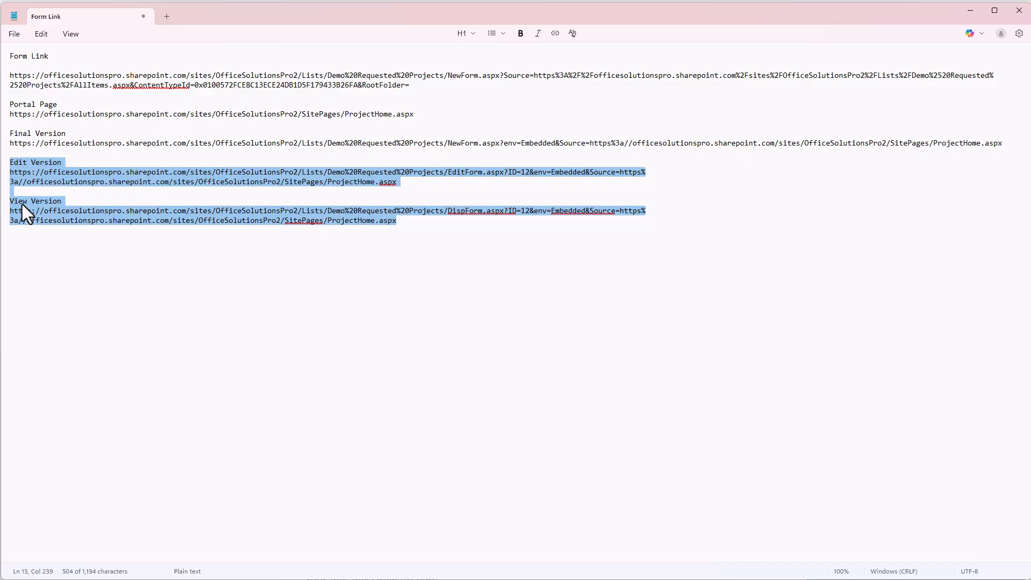
# Copy the View Version link and add it as a quick link under Project Options on the SharePoint project home page.
pyautogui.moveTo(400, 221); pyautogui.dragTo(6, 211)
pyautogui.hotkey('ctrl', 'c')
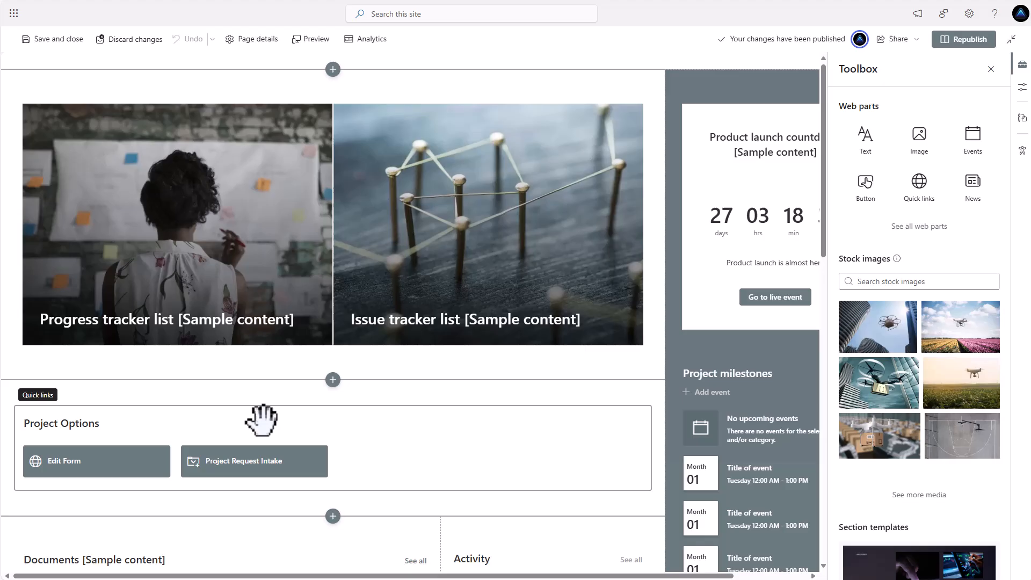
pyautogui.click(140, 429)
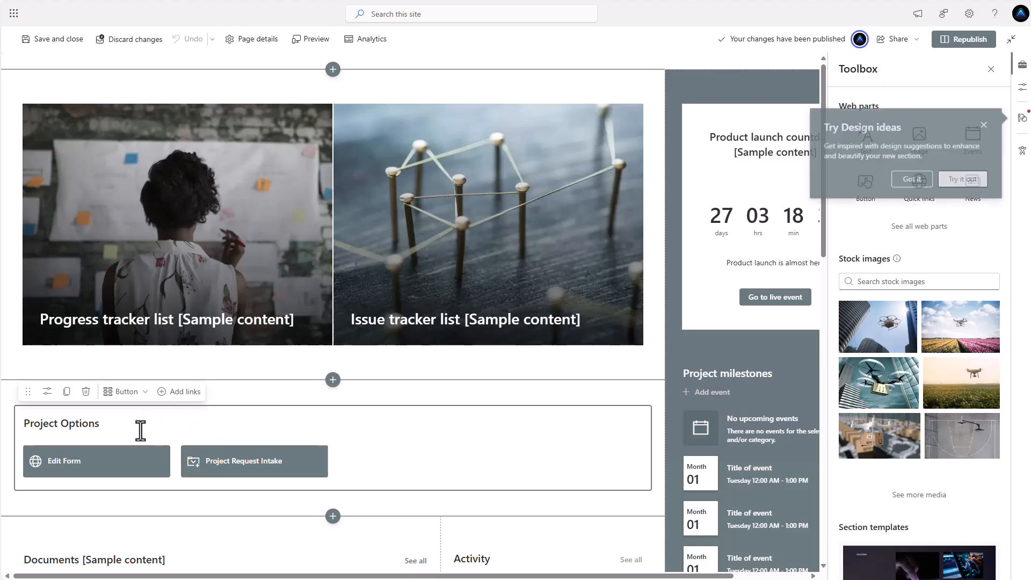
pyautogui.click(182, 395)
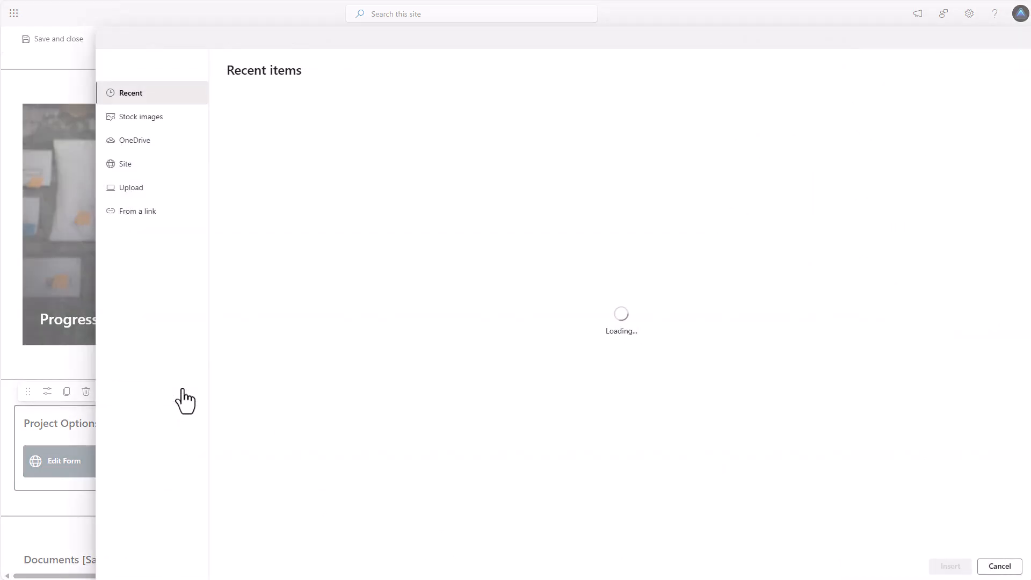
pyautogui.click(121, 213)
pyautogui.hotkey('ctrl', 'v')
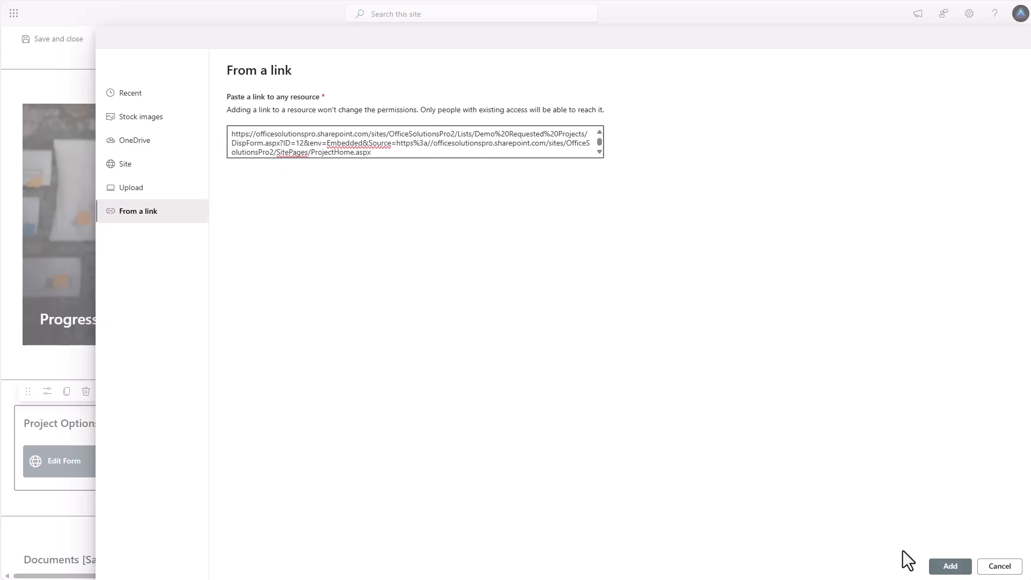
pyautogui.click(950, 566)
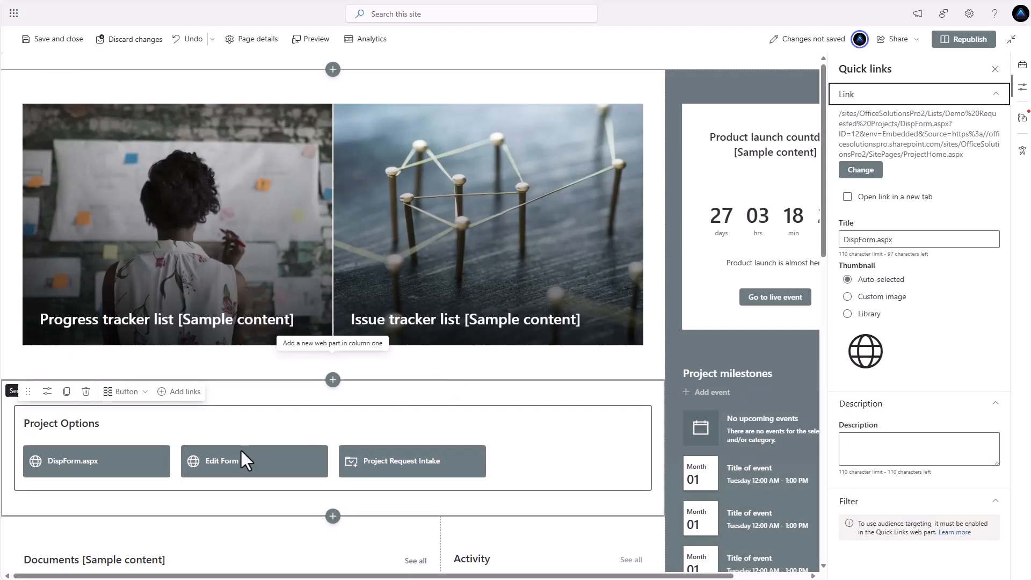
# Set the DispForm.aspx quick link's title to "View Form".
pyautogui.click(895, 240)
pyautogui.hotkey('ctrl', 'a')
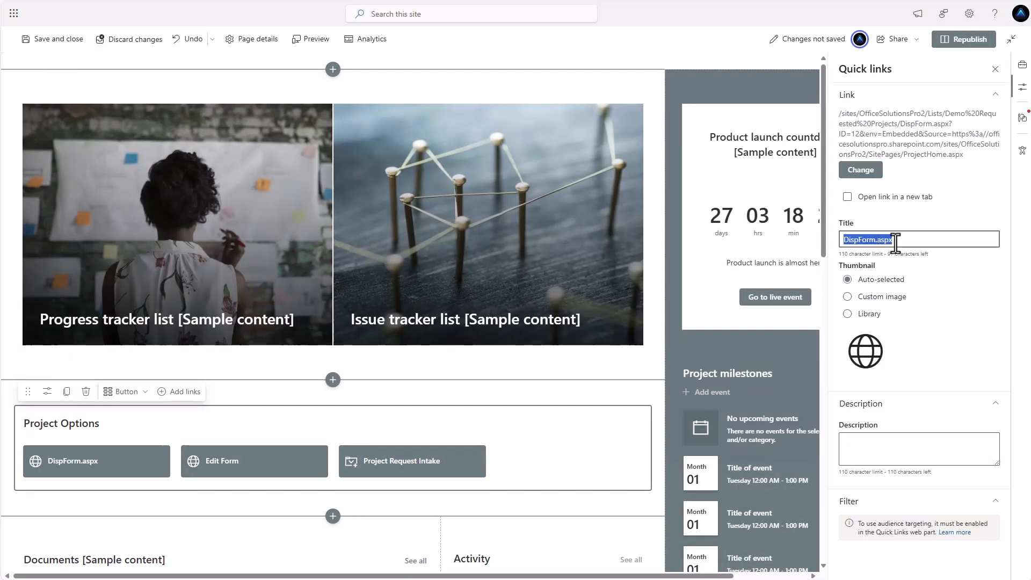
pyautogui.write('View Form')
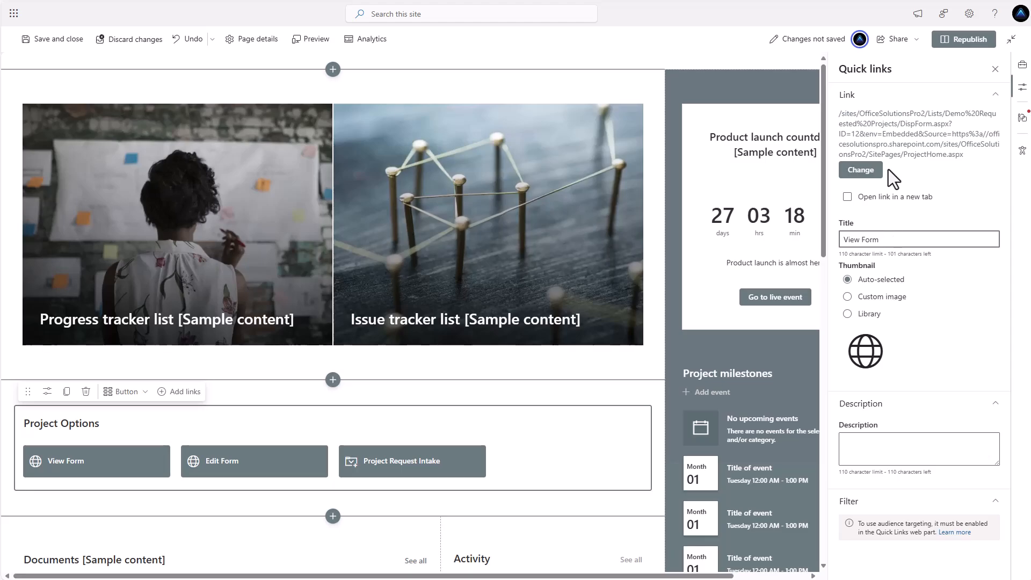
# Republish the project home page, open its View Form link and check whether the Requestor and Project Title fields are editable.
pyautogui.click(962, 45)
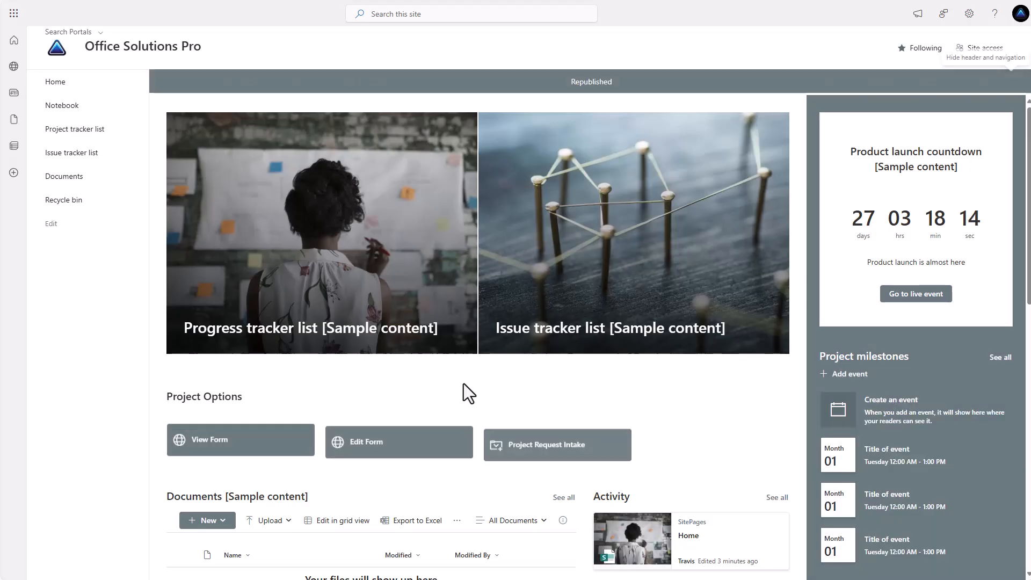
pyautogui.click(234, 444)
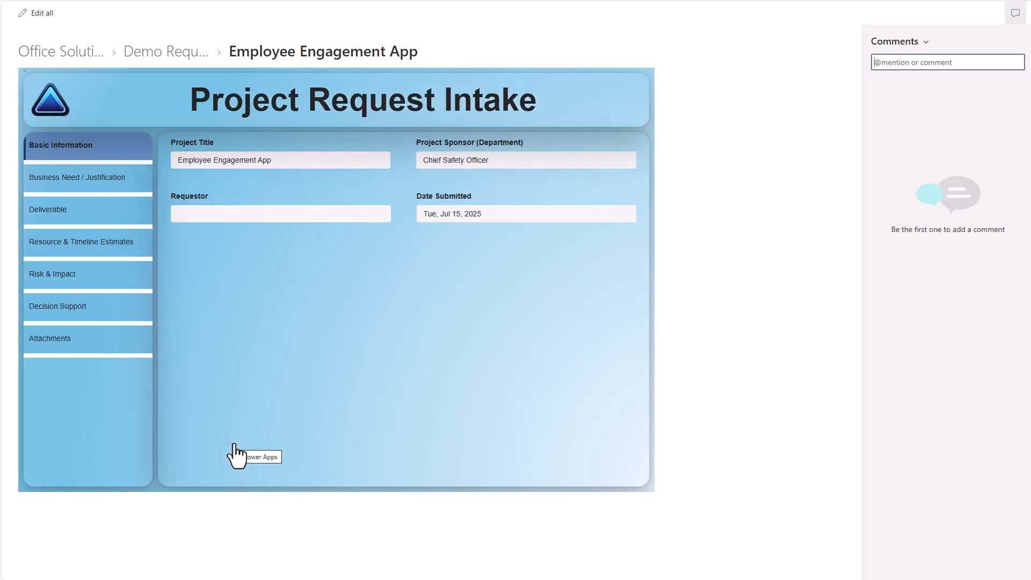
pyautogui.click(223, 214)
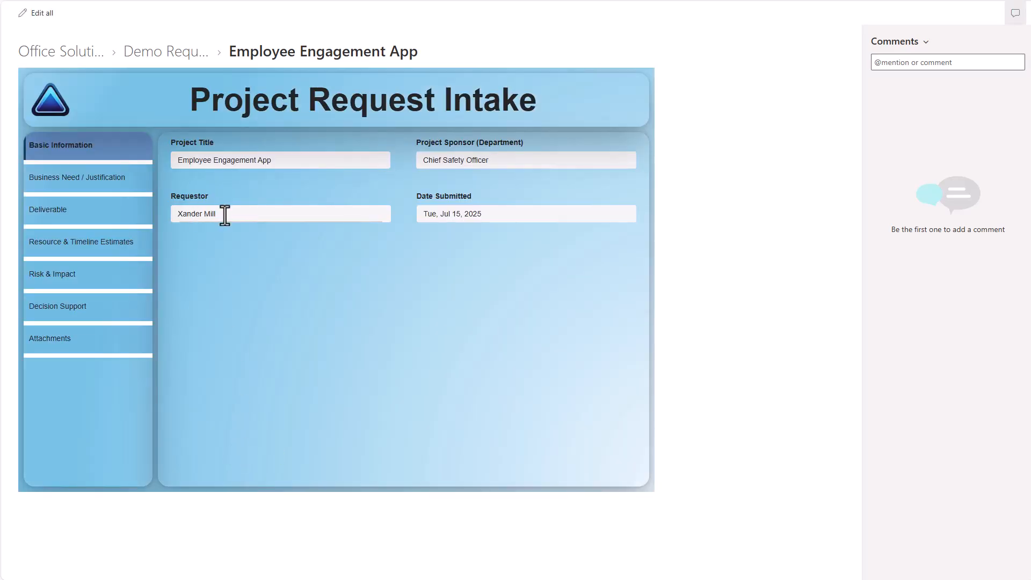
pyautogui.doubleClick(223, 214)
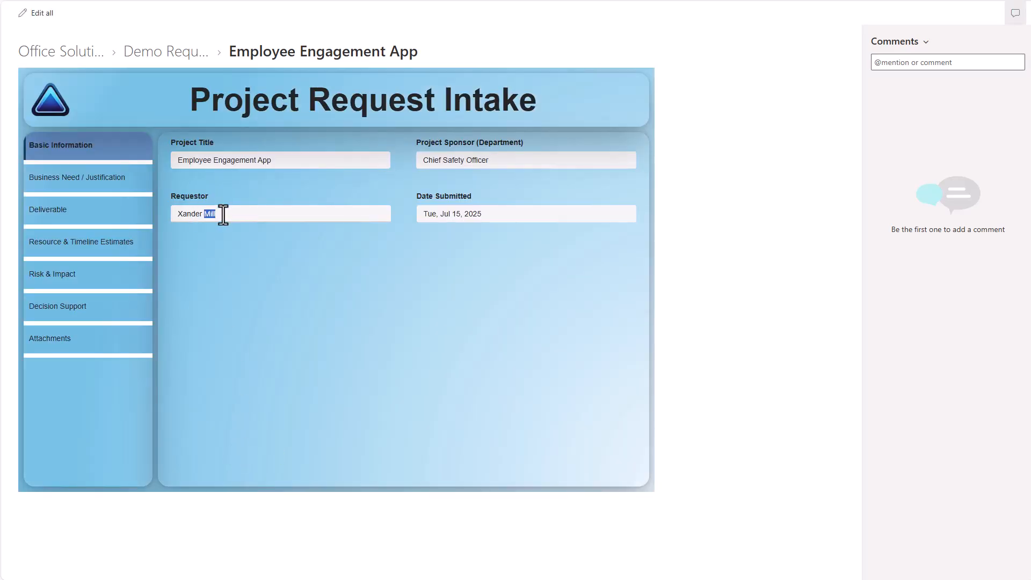
pyautogui.doubleClick(240, 159)
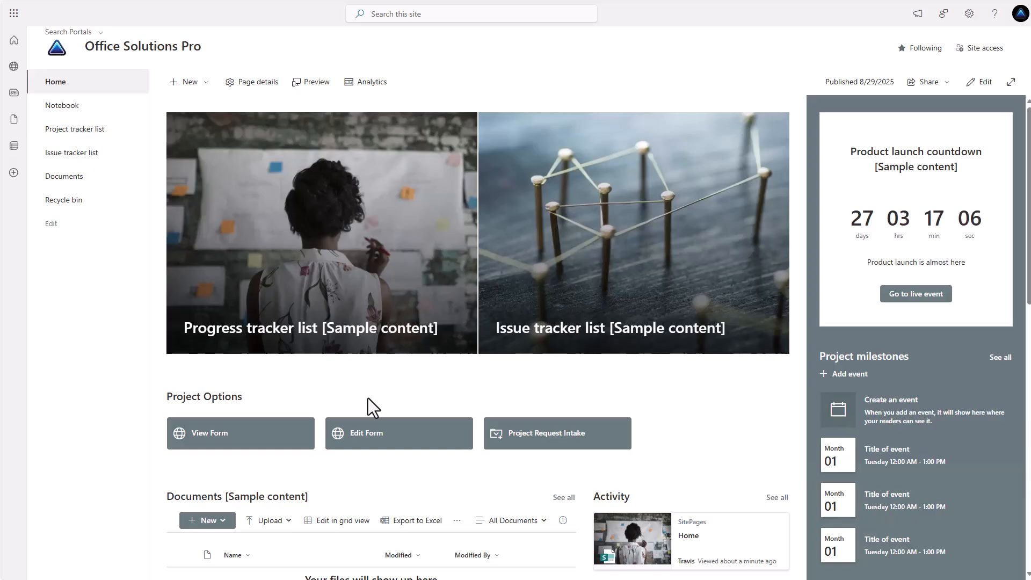
# Open the site's advanced permissions settings and go to its Permission Levels page.
pyautogui.click(967, 21)
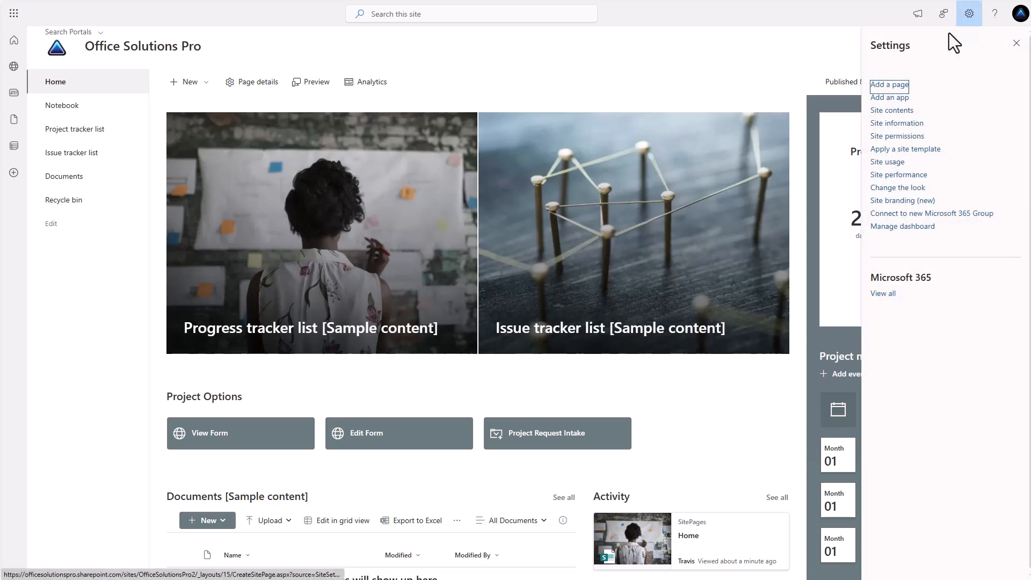
pyautogui.click(894, 138)
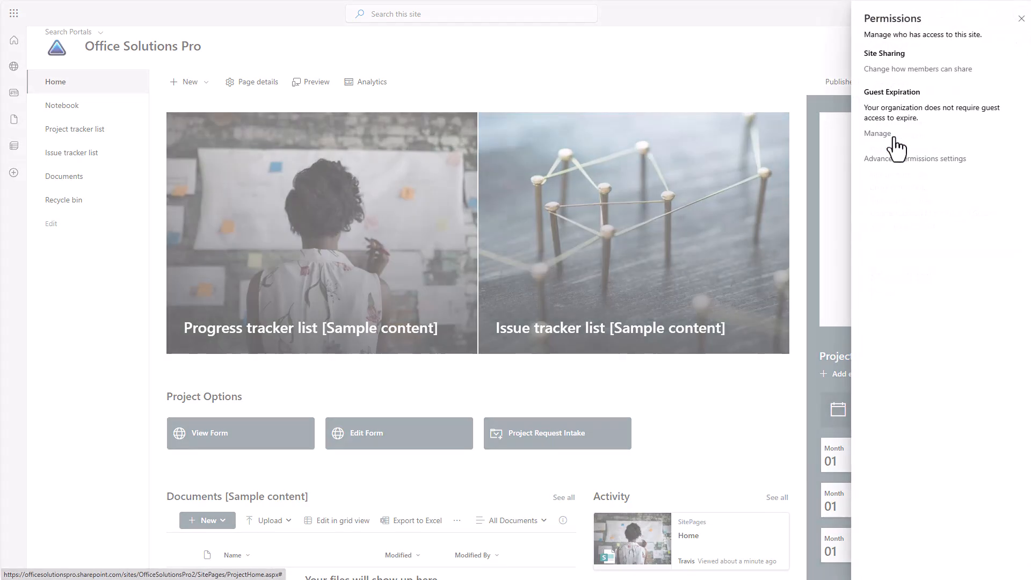
pyautogui.click(914, 250)
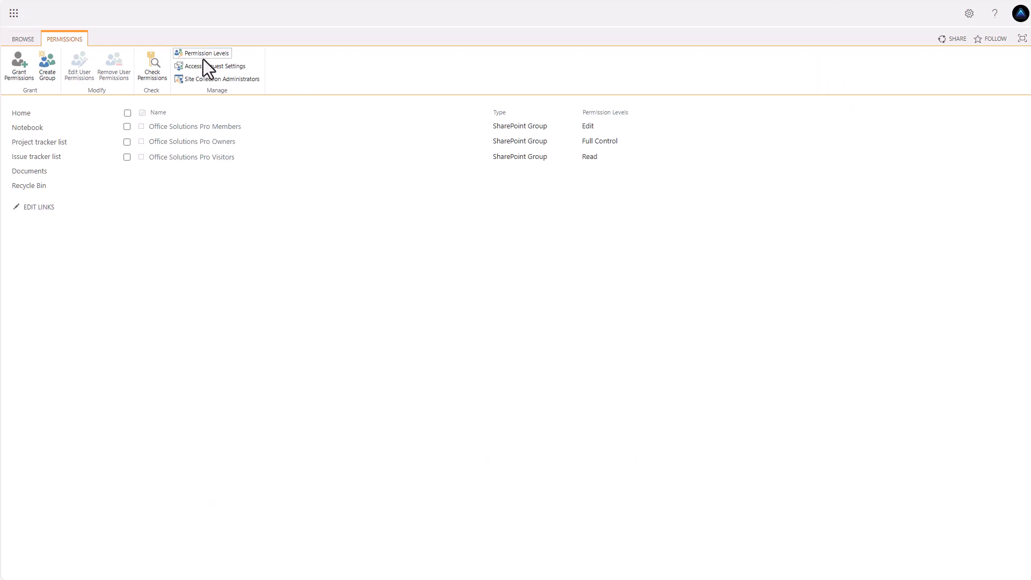
pyautogui.click(201, 56)
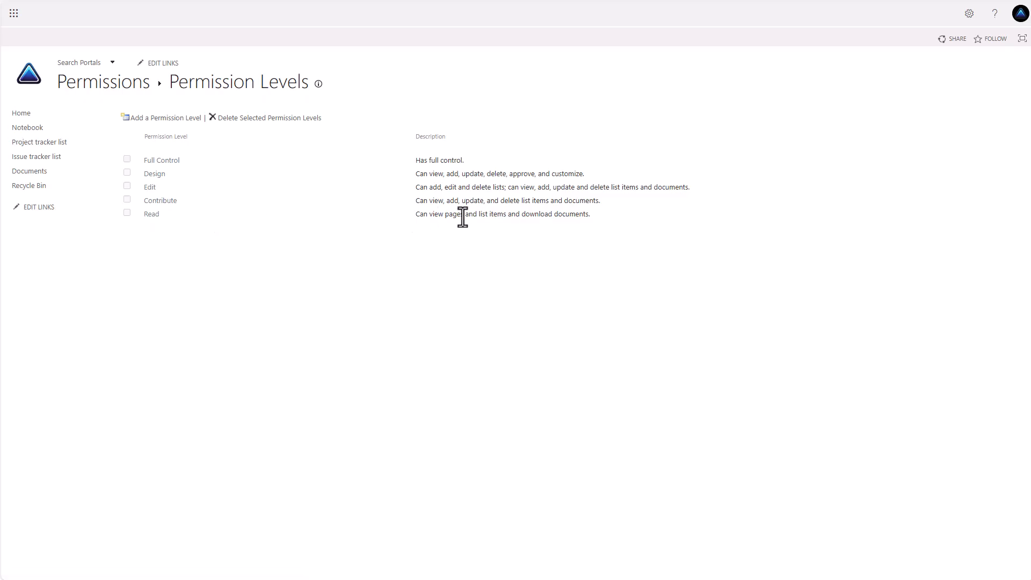
# Review the descriptions of the Read, Contribute and Edit permission levels.
pyautogui.moveTo(415, 213); pyautogui.dragTo(591, 217)
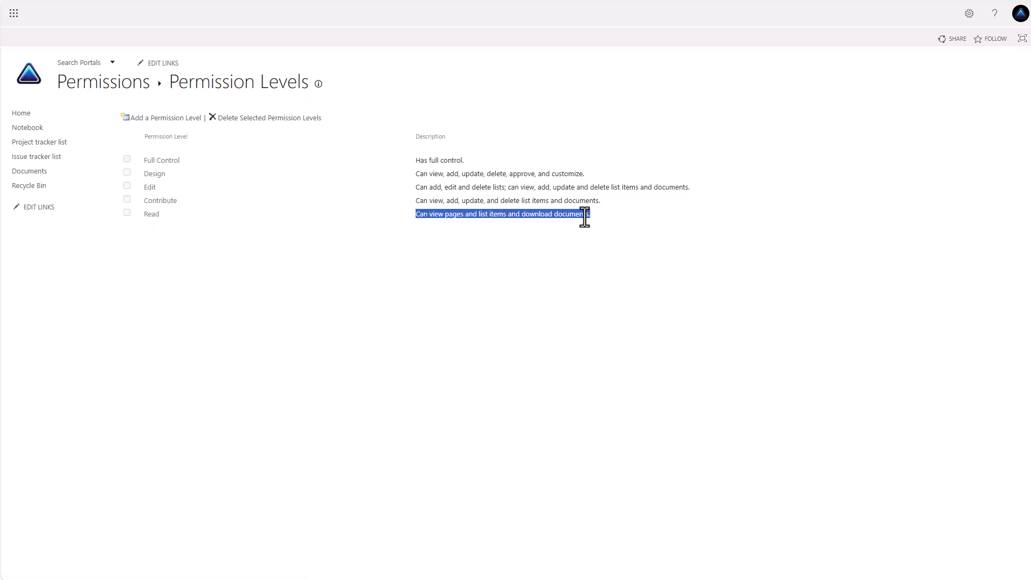
pyautogui.moveTo(413, 201); pyautogui.dragTo(596, 202)
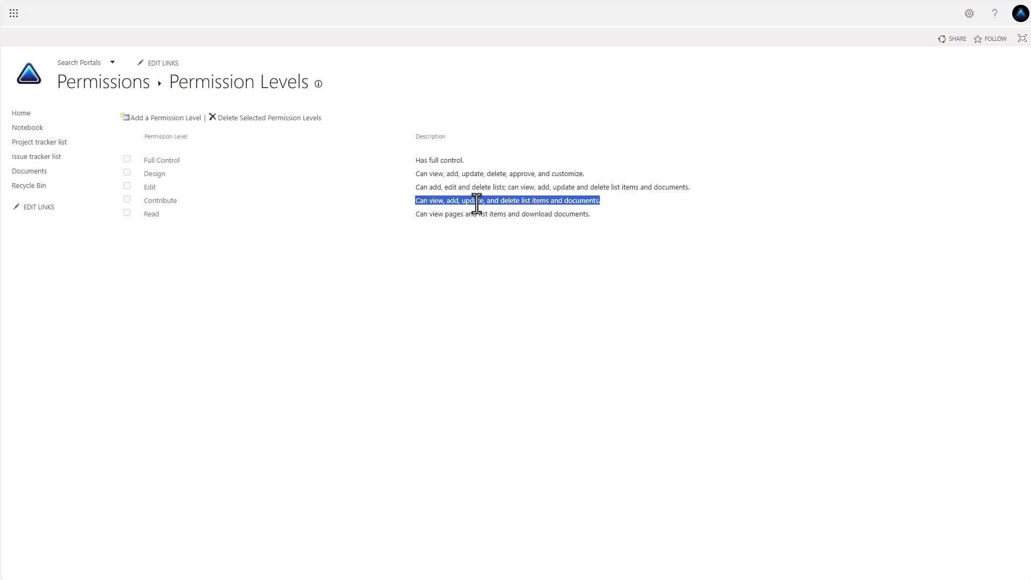
pyautogui.click(416, 187)
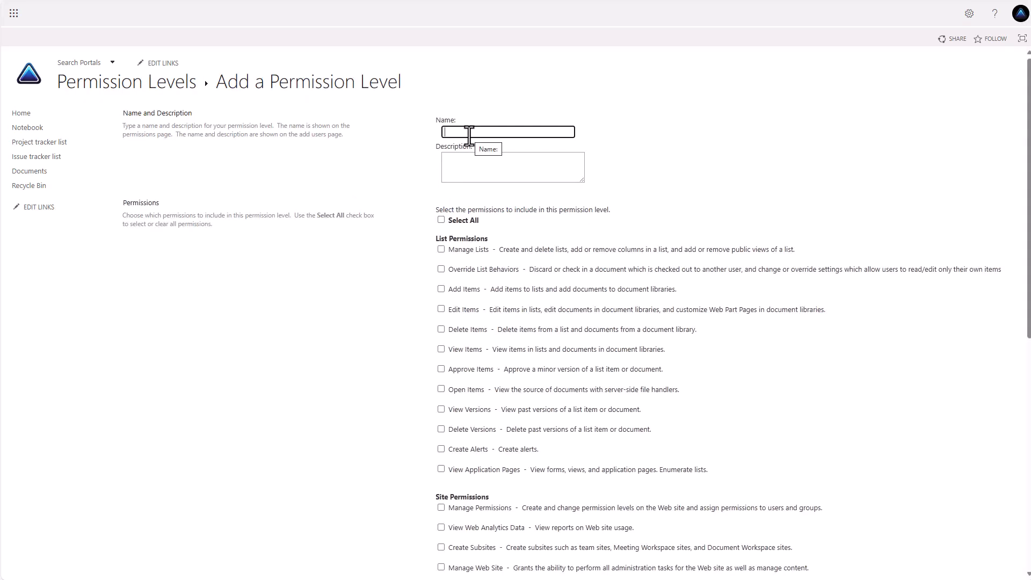
# Name the new permission level "Project Request Intake" and include View Items, Open Items, View Versions, Create Alerts and View Application Pages.
pyautogui.write('Project Request Intake')
pyautogui.scroll(-1, 435, 145)
pyautogui.scroll(-1, 435, 146)
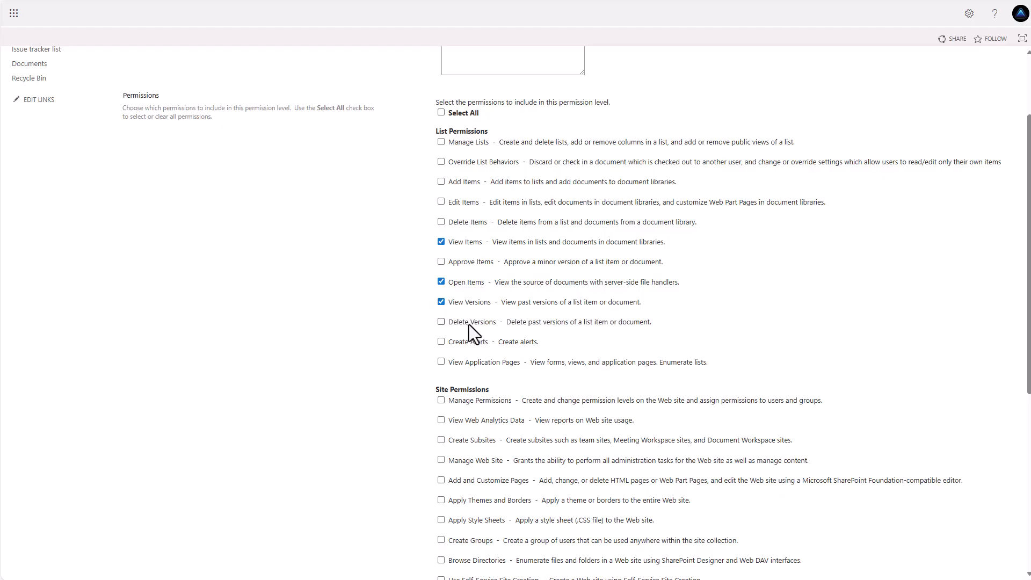
pyautogui.click(440, 342)
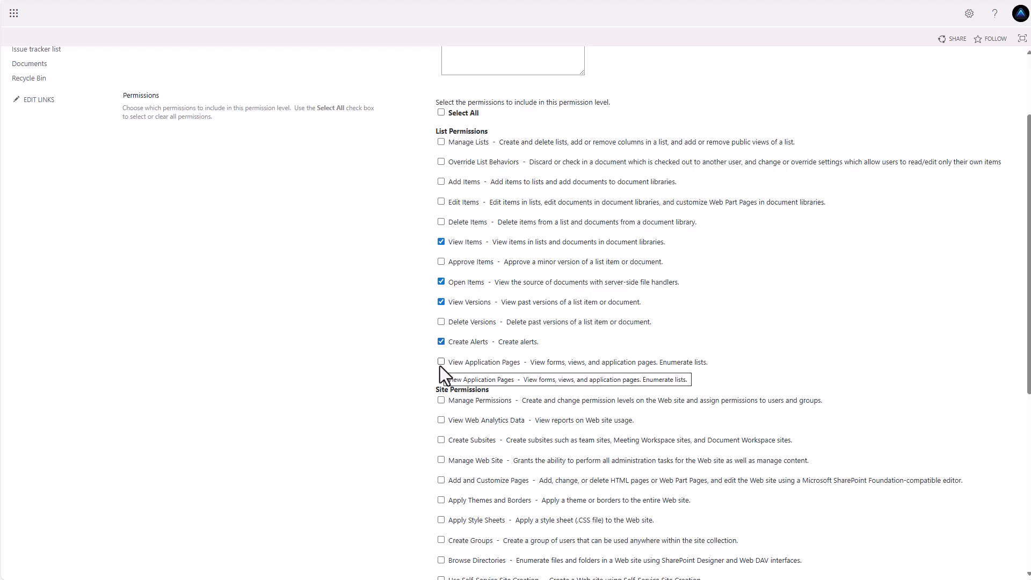
pyautogui.click(440, 364)
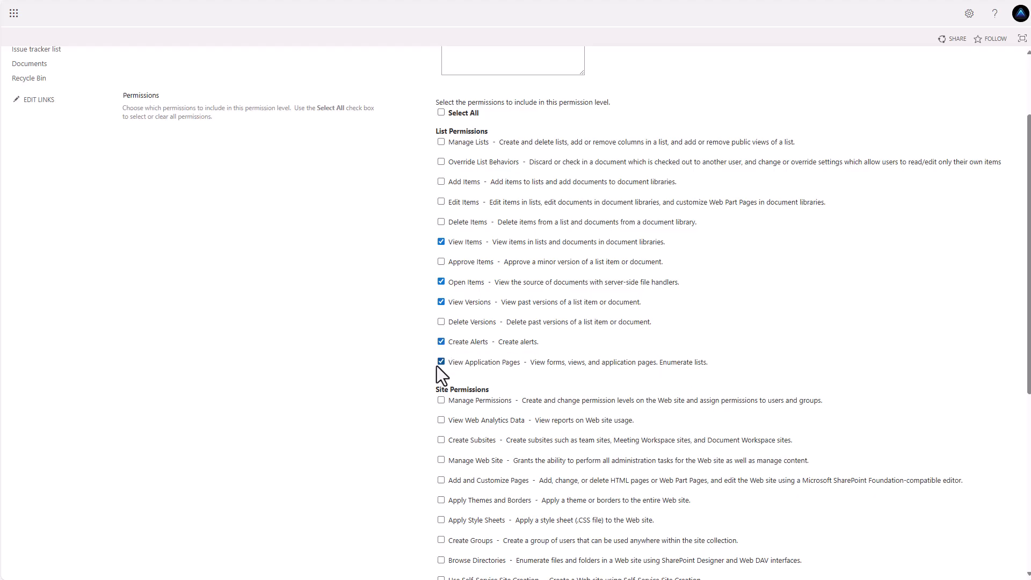
pyautogui.scroll(-4, 405, 379)
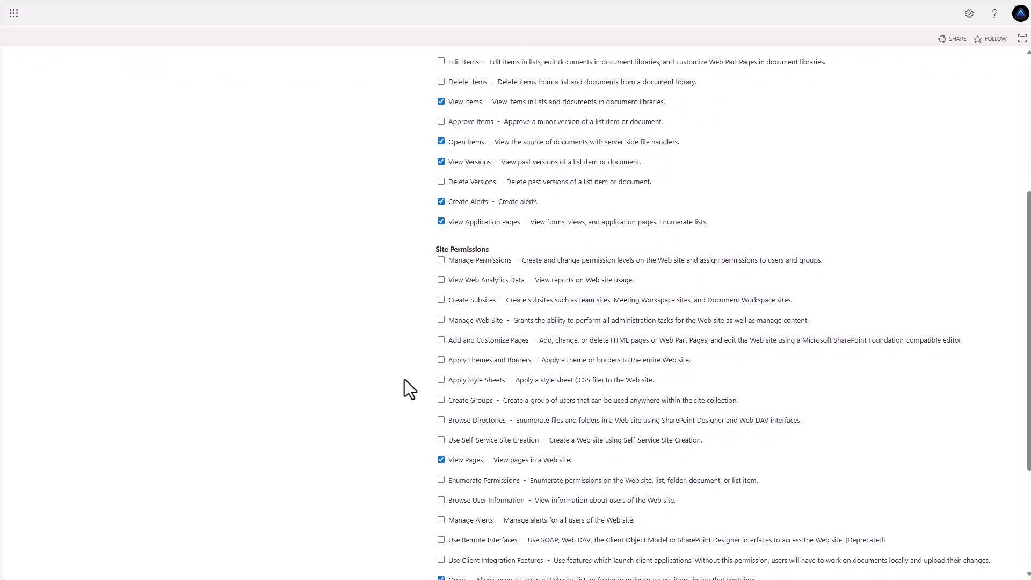
pyautogui.scroll(-1, 408, 387)
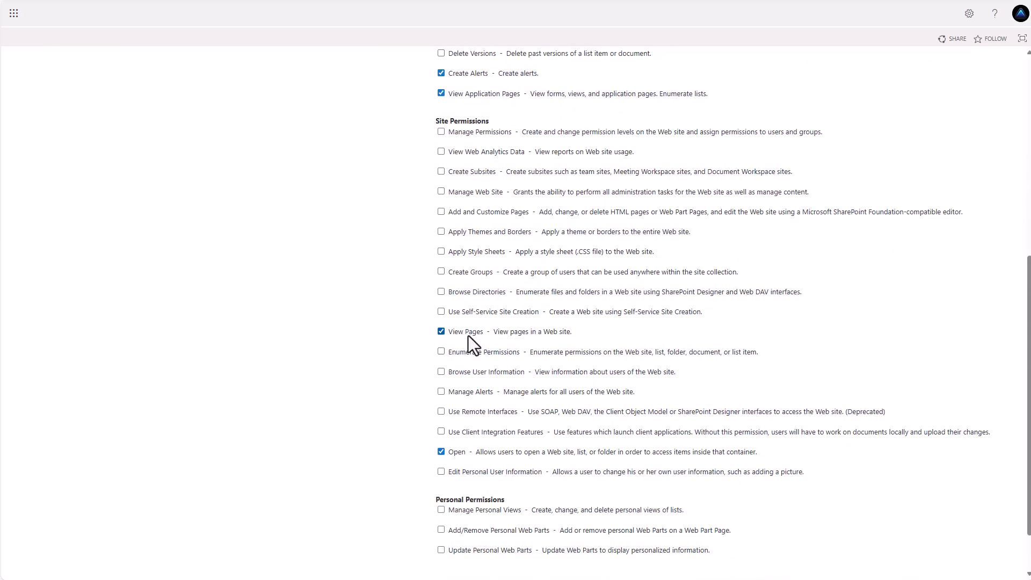
# Include Browse User Information, Use Remote Interfaces, Use Client Integration Features and Add Items in the new permission level.
pyautogui.click(442, 372)
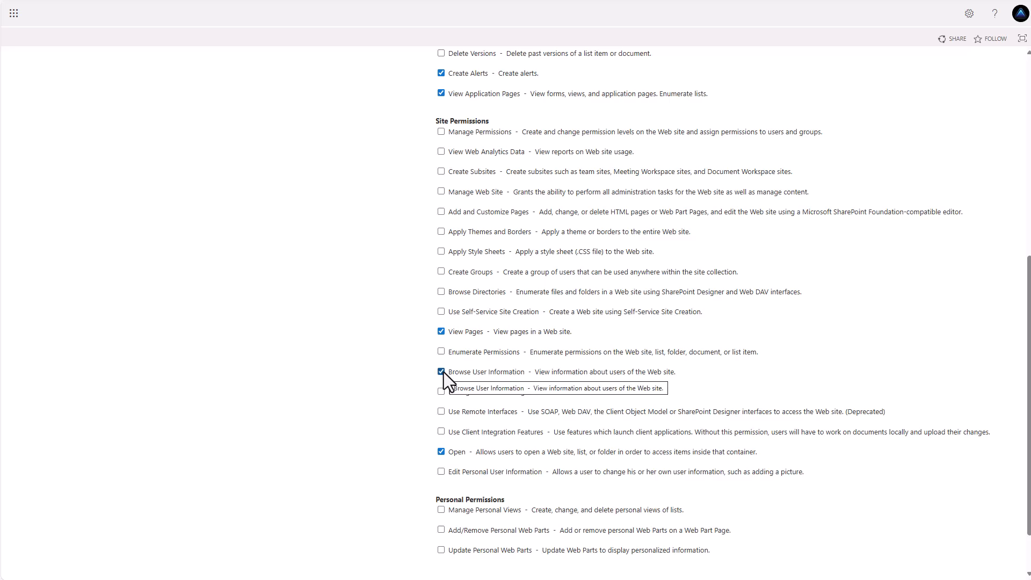
pyautogui.click(440, 412)
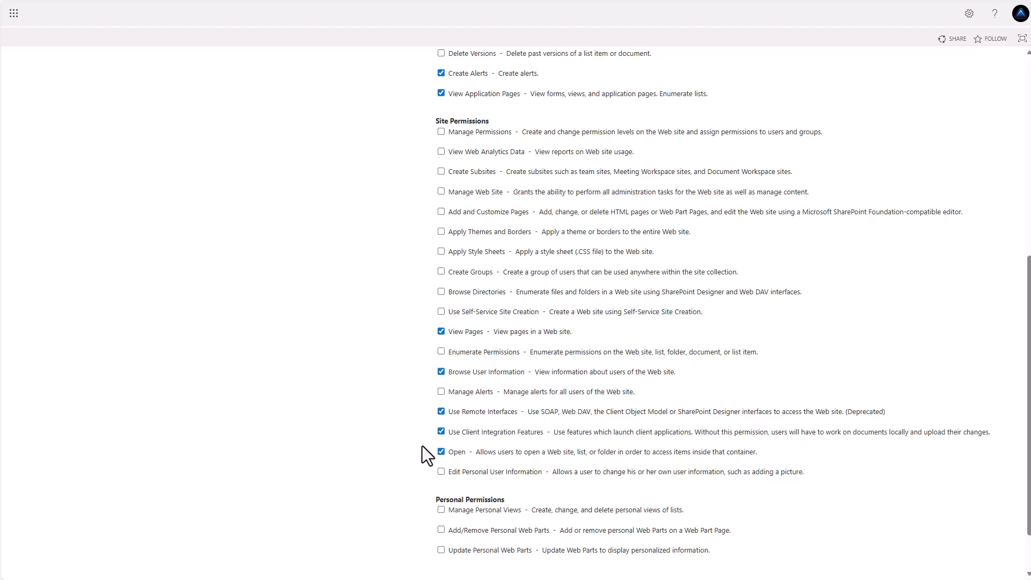
pyautogui.scroll(3, 422, 445)
pyautogui.scroll(2, 424, 433)
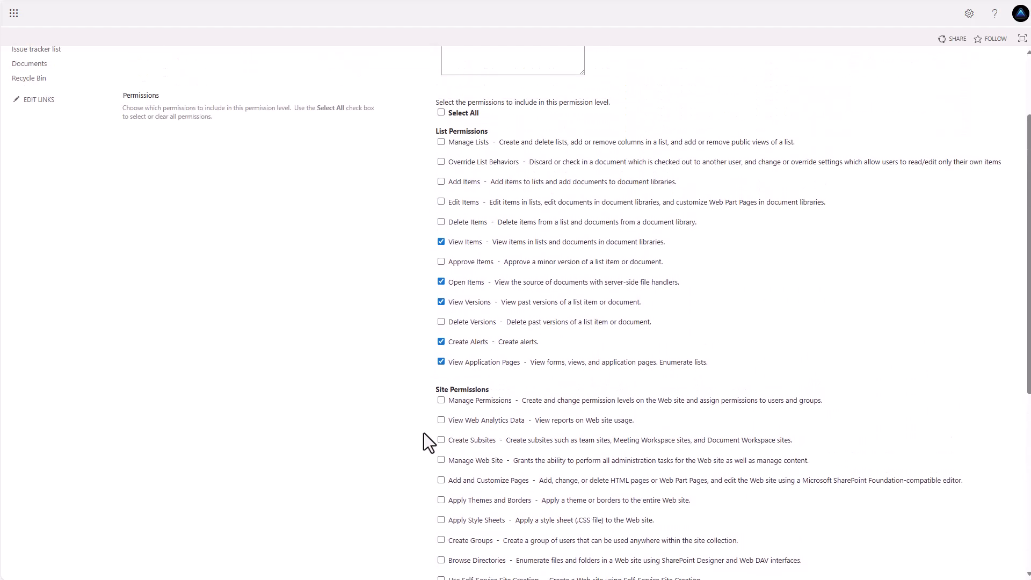
pyautogui.click(440, 184)
# Describe the permission level as "Allows users to add and view items. Deletion or edits will be handled by the portal management team." and create it.
pyautogui.scroll(2, 403, 180)
pyautogui.click(485, 163)
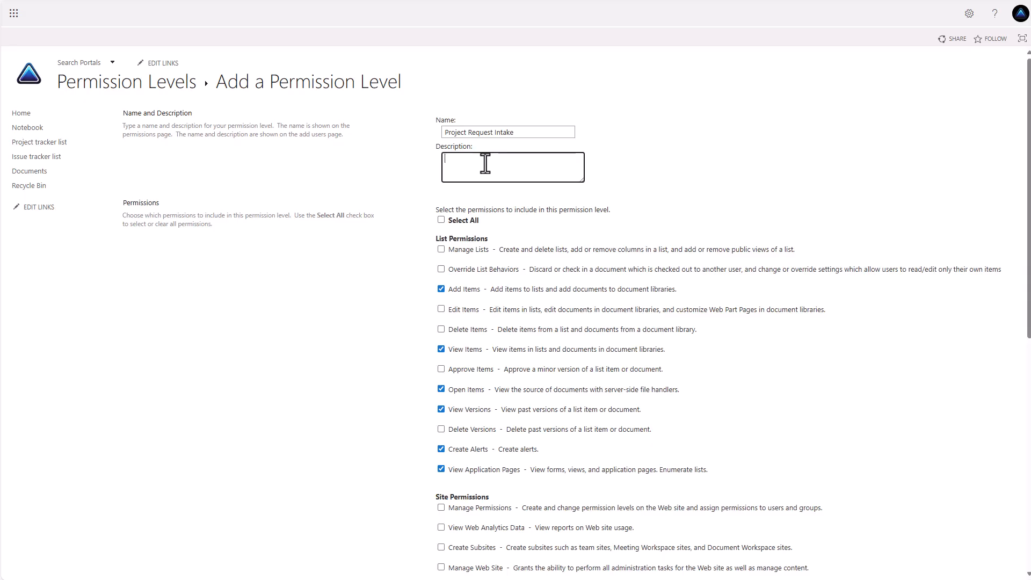
pyautogui.write('Allows users to add and view items. Deletion or edits will be handled by the portal management team.')
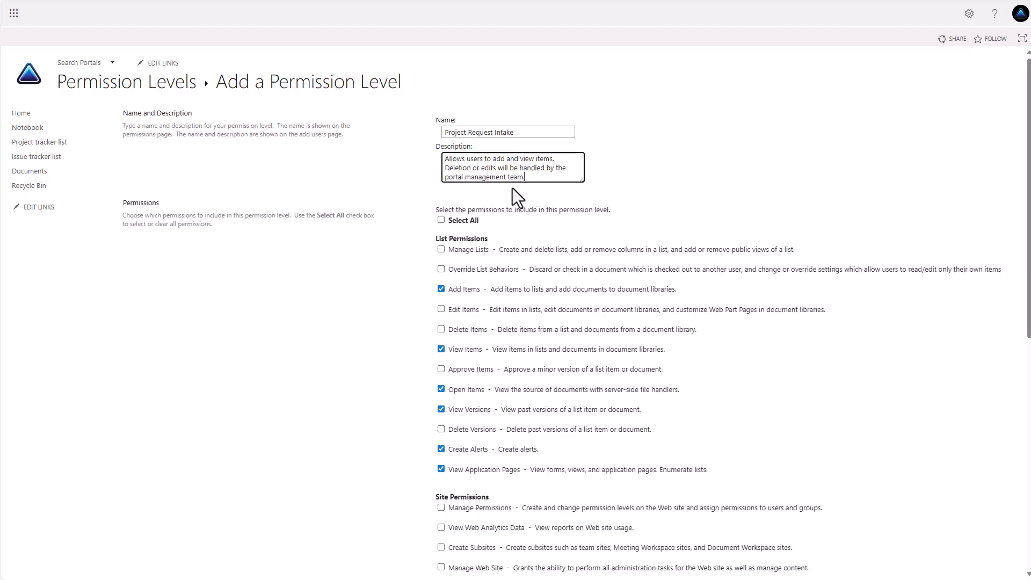
pyautogui.scroll(-2, 356, 208)
pyautogui.scroll(2, 433, 191)
pyautogui.scroll(-5, 434, 185)
pyautogui.scroll(-3, 432, 190)
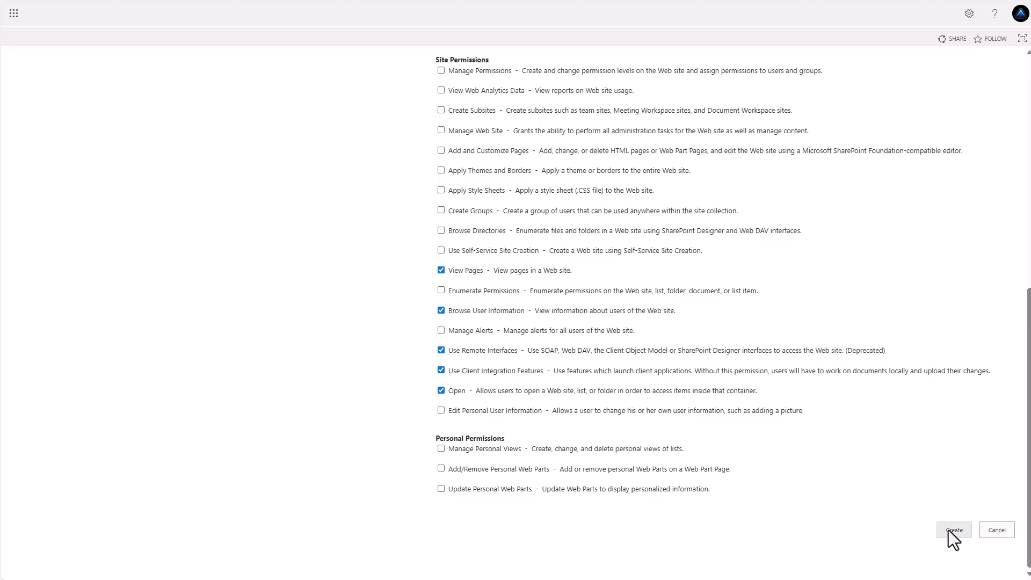
pyautogui.click(948, 530)
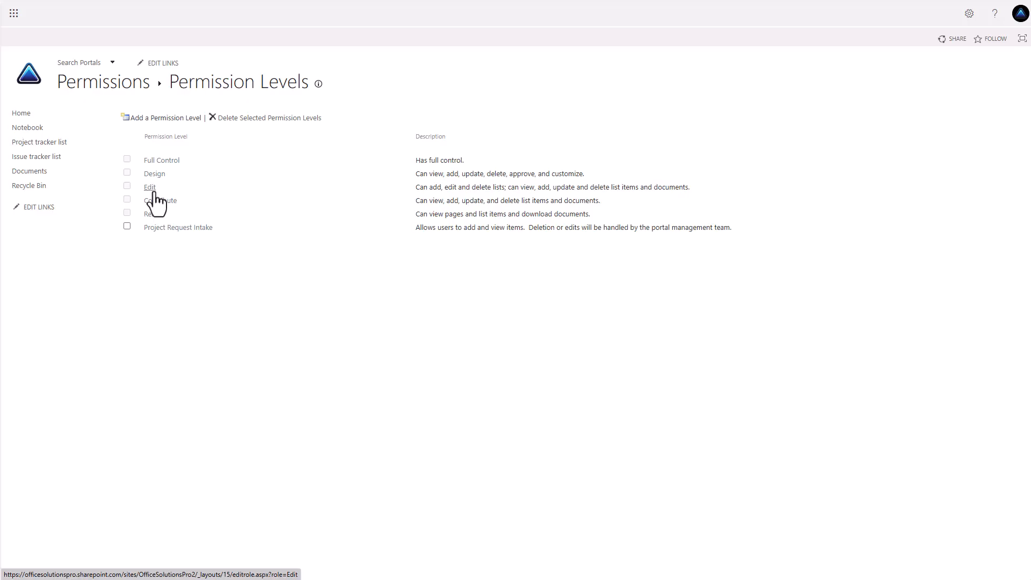
# Set up a new site group named "Project Request Intake" and give it the Project Request Intake permission level.
pyautogui.click(108, 84)
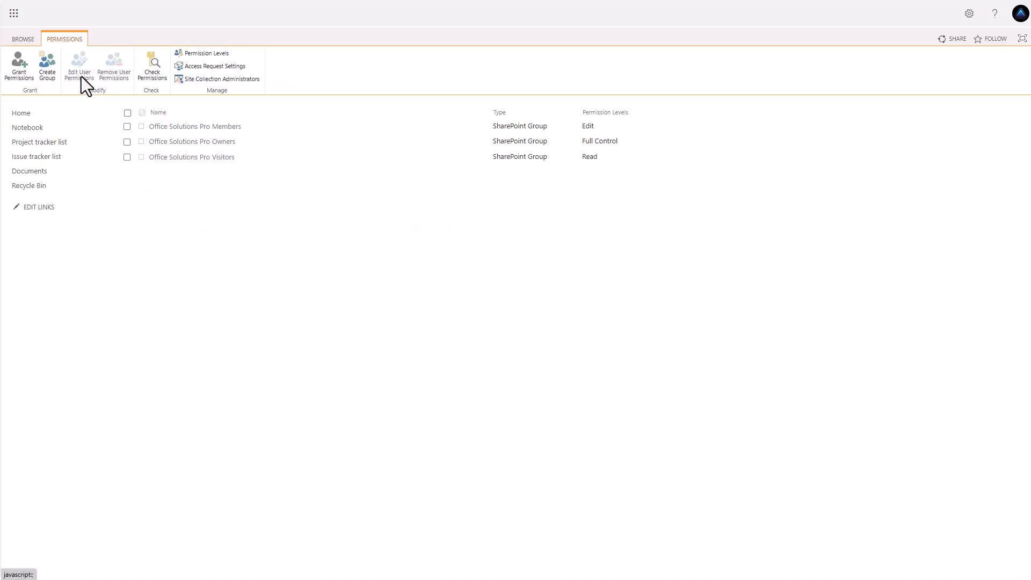
pyautogui.click(43, 74)
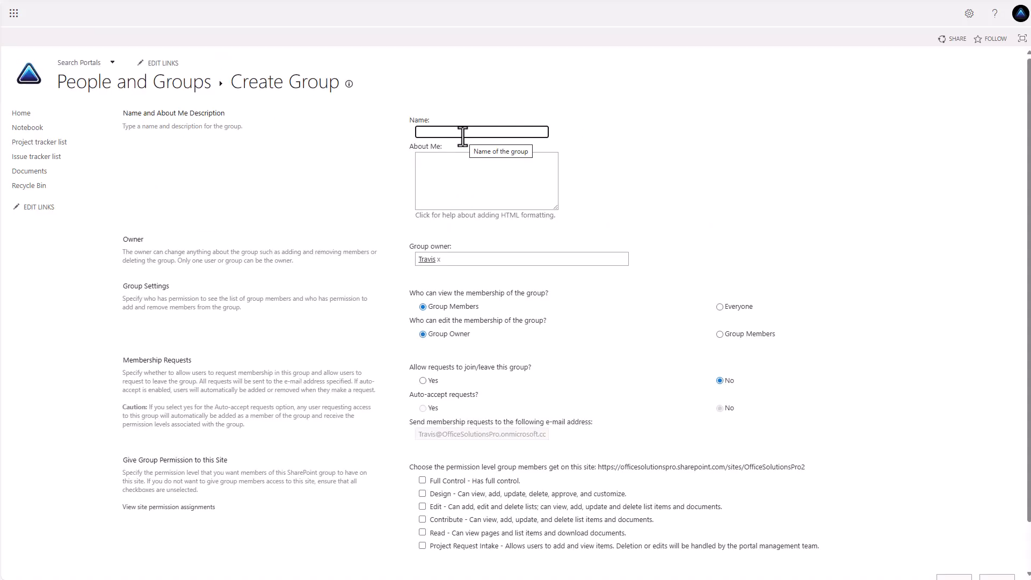
pyautogui.write('Project Request Intake')
pyautogui.click(424, 550)
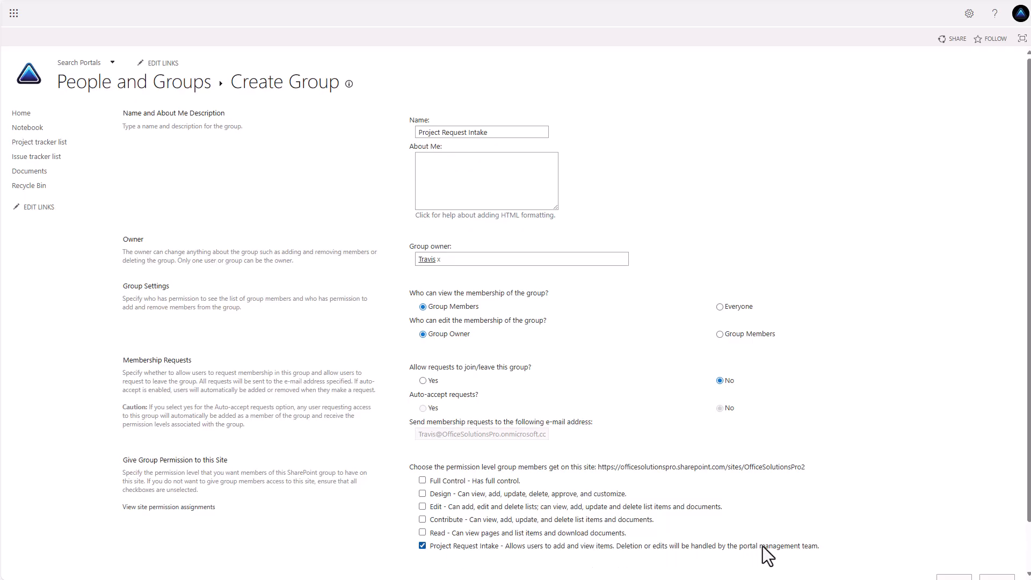
pyautogui.scroll(-2, 798, 540)
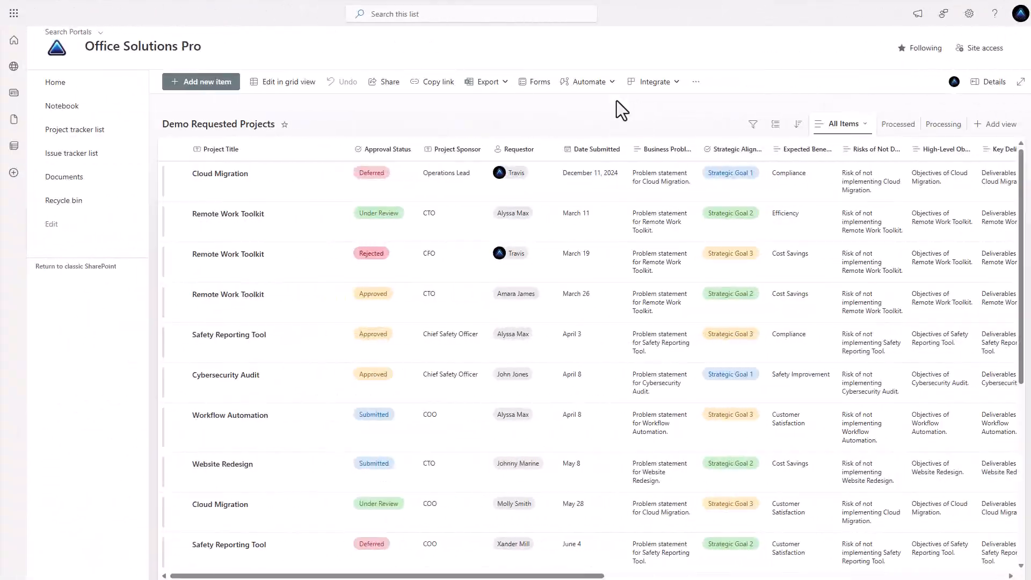
# Go from the Demo Requested Projects list to your flows in Power Automate.
pyautogui.click(675, 89)
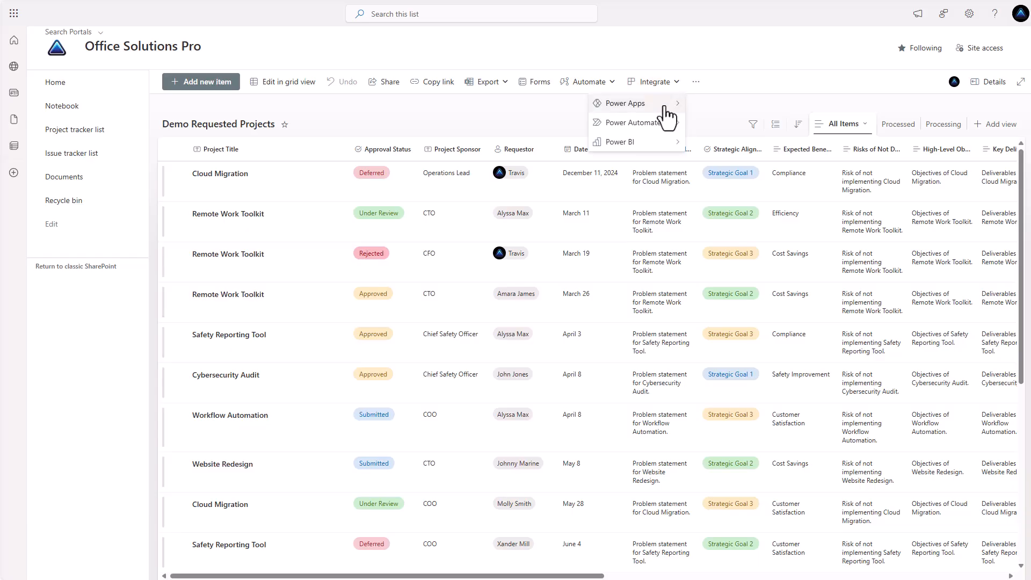
pyautogui.moveTo(673, 127)
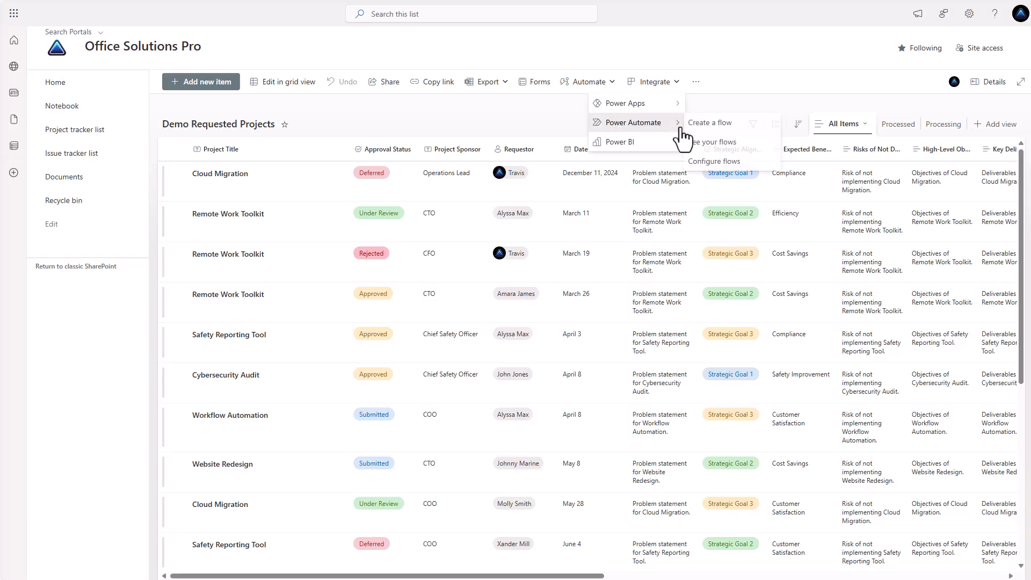
pyautogui.click(724, 129)
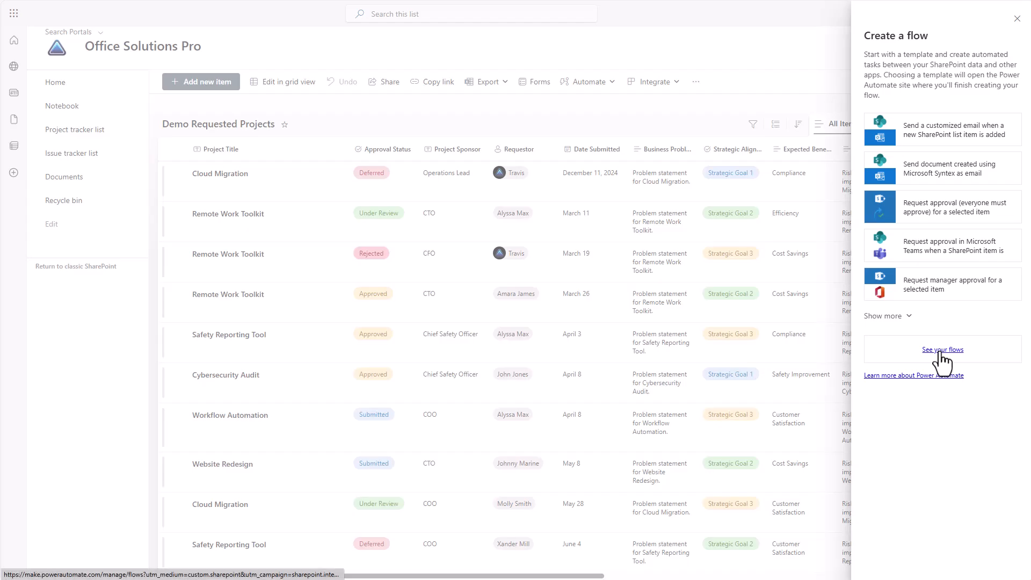
pyautogui.click(940, 350)
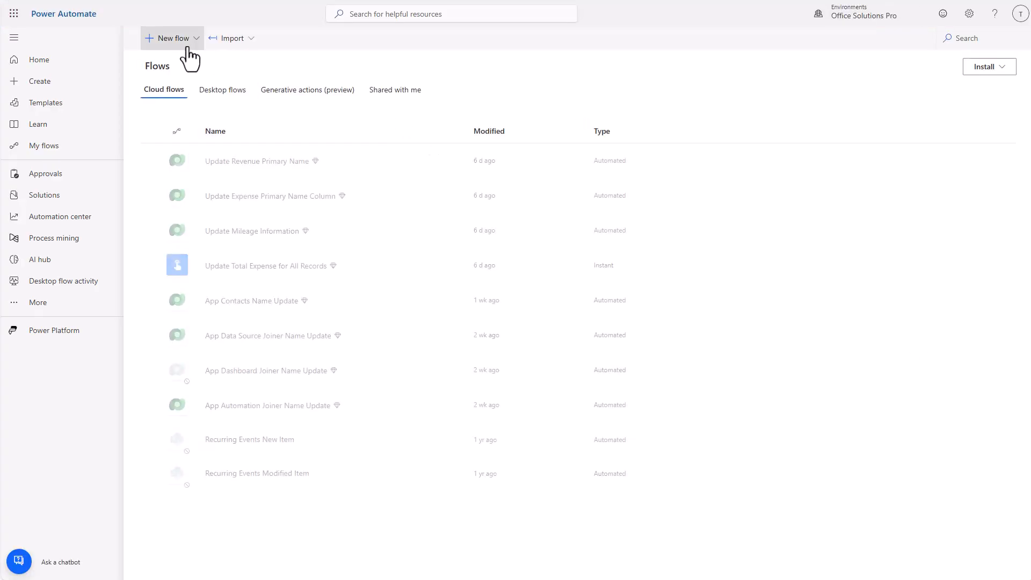
# Start a new automated cloud flow from blank, skipping the flow name and trigger choice.
pyautogui.click(177, 40)
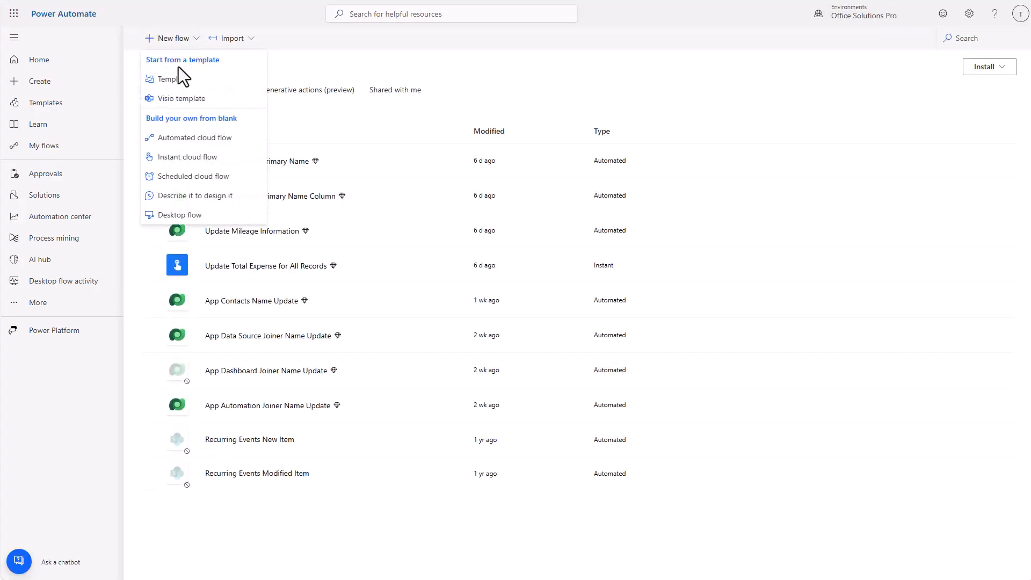
pyautogui.click(186, 138)
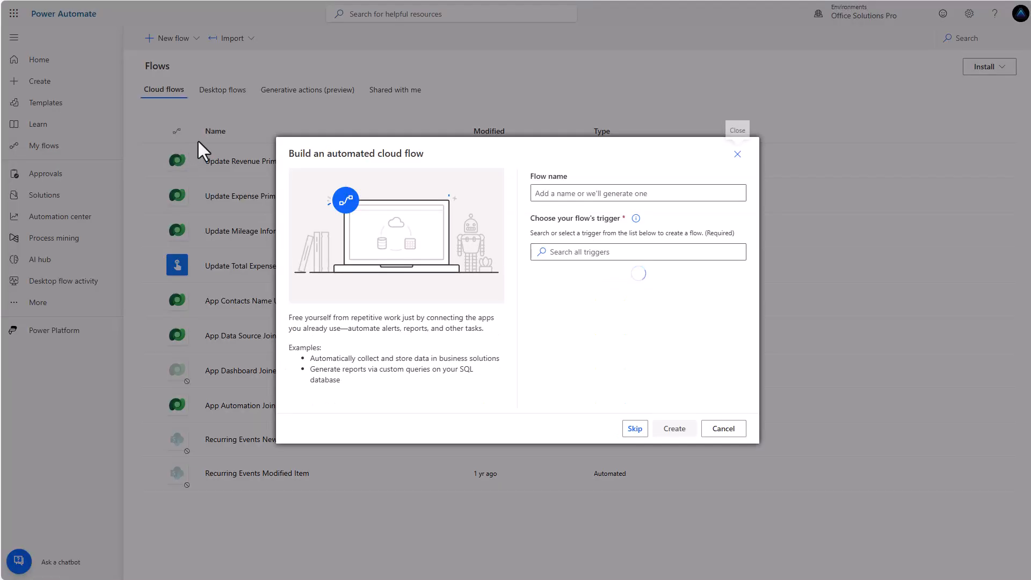
pyautogui.click(625, 437)
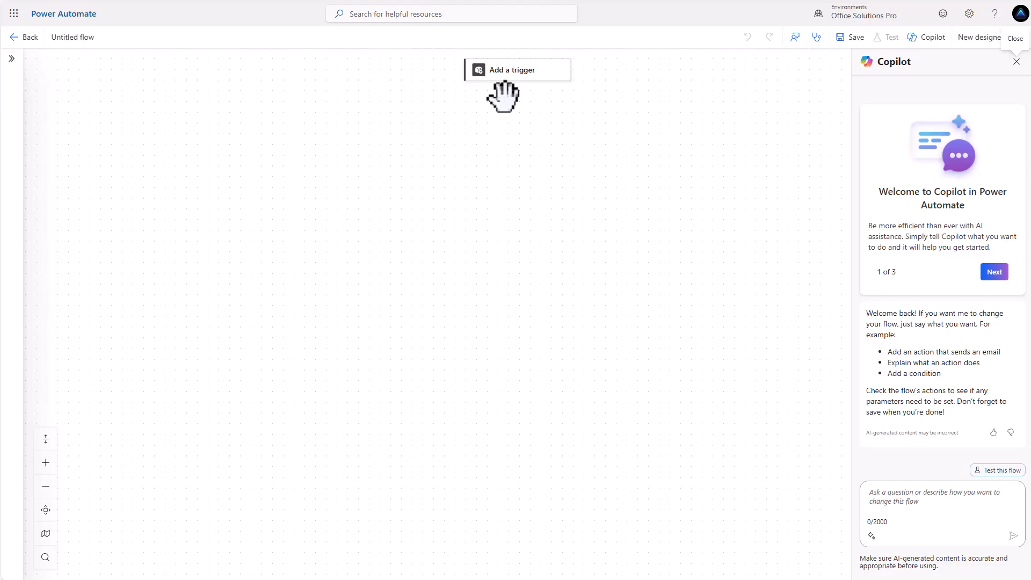
# Close the Copilot pane and switch the untitled flow to the classic designer without saving.
pyautogui.click(1016, 61)
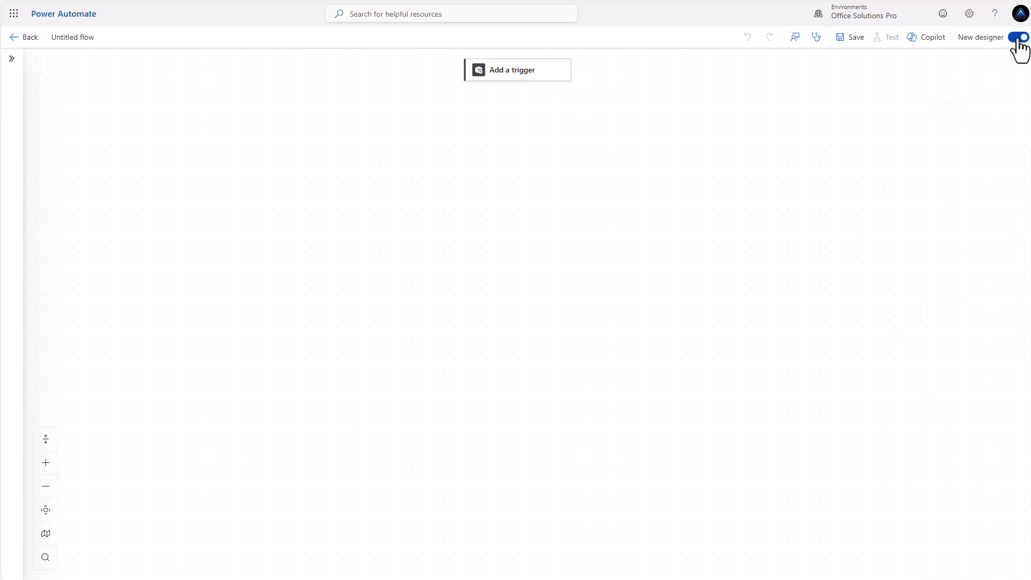
pyautogui.click(520, 80)
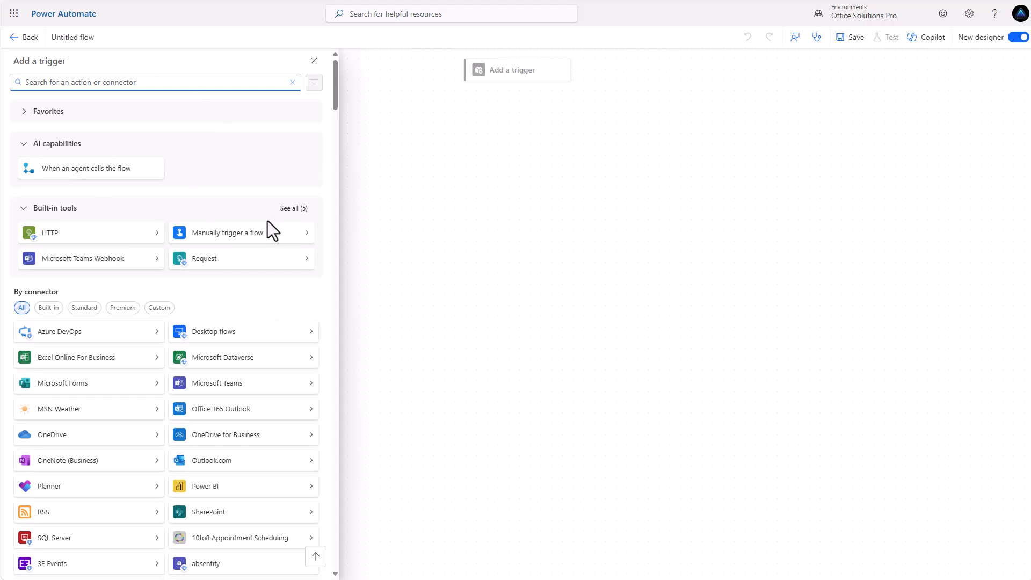
pyautogui.click(1017, 39)
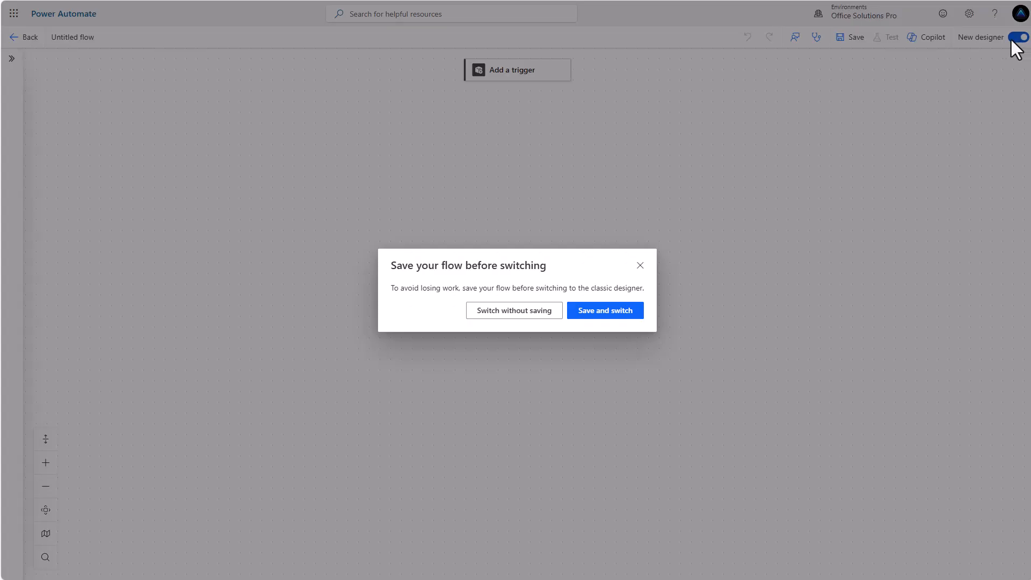
pyautogui.click(514, 309)
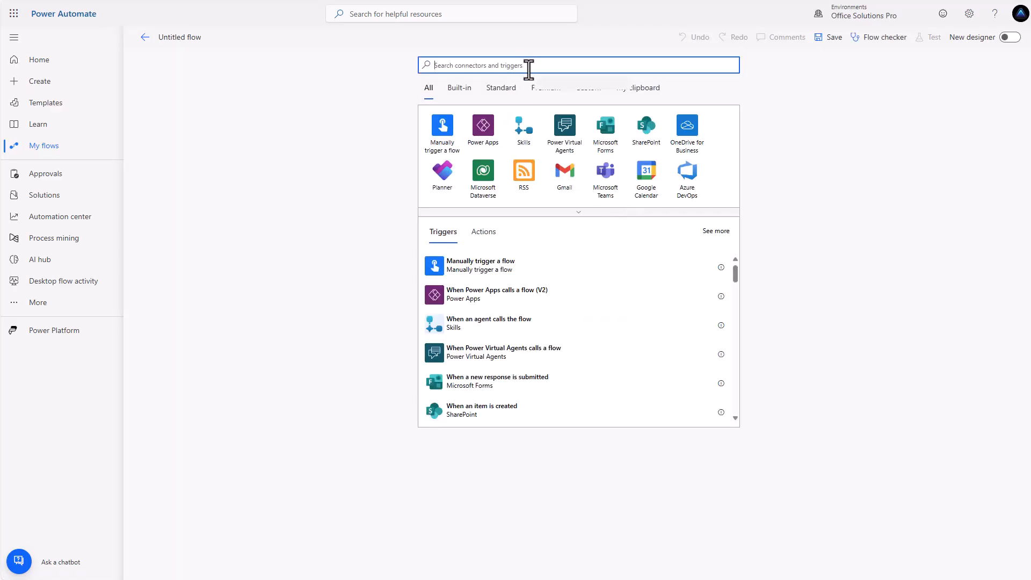
# Add the SharePoint trigger "When an item is created" for the Office Solutions Pro site and select the project request list.
pyautogui.click(648, 141)
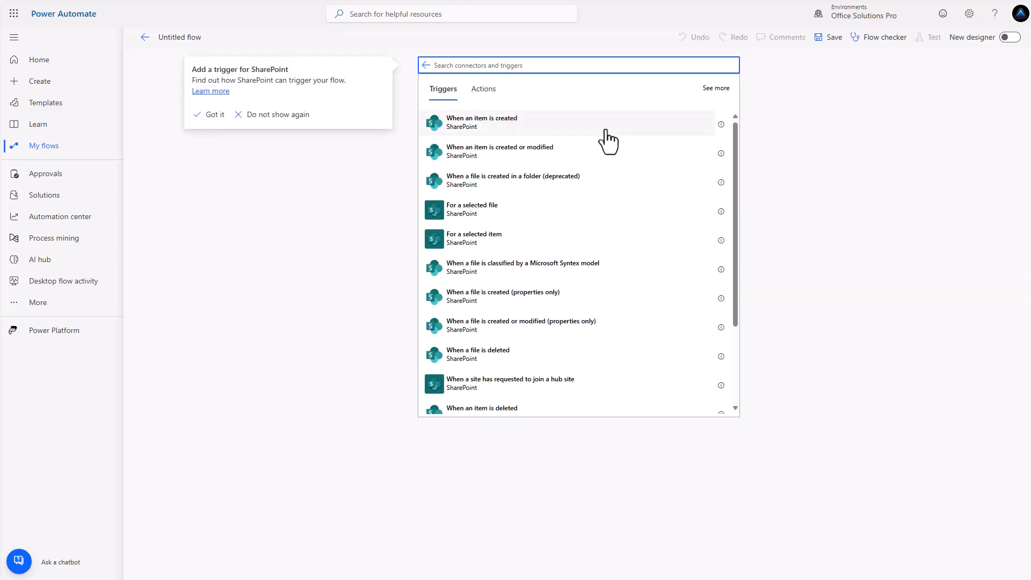
pyautogui.click(497, 134)
pyautogui.click(496, 132)
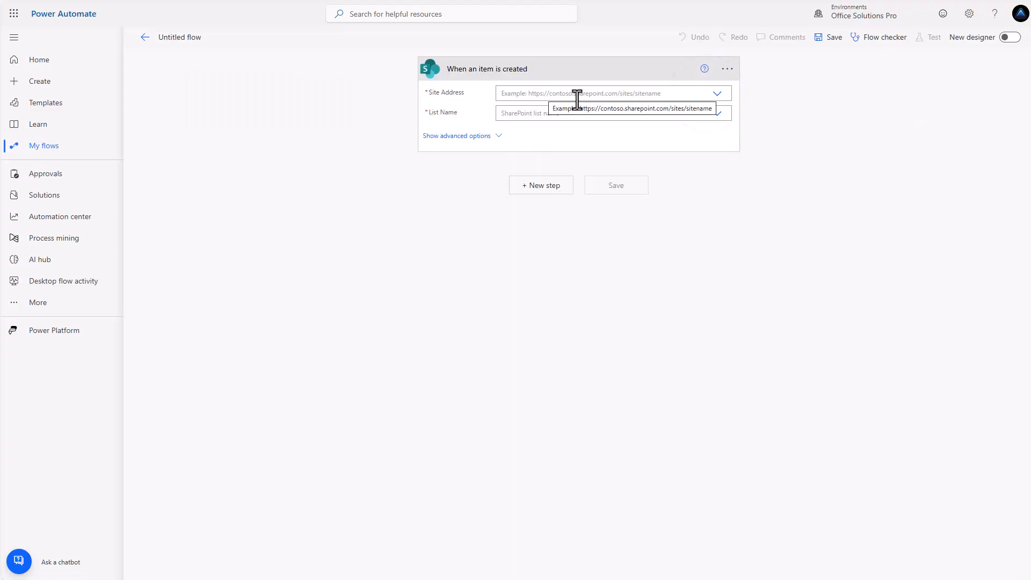
pyautogui.click(717, 125)
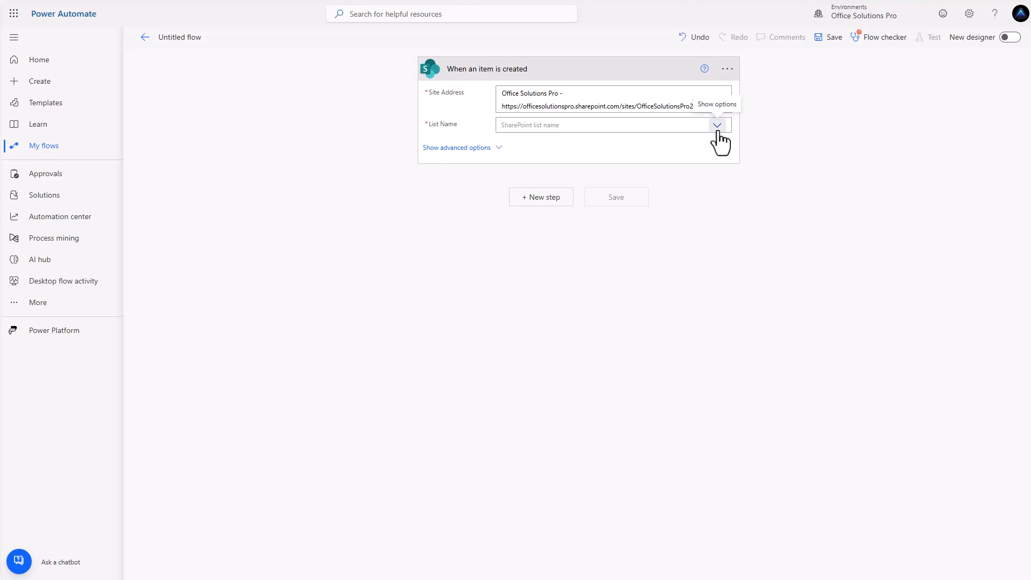
pyautogui.click(618, 142)
# Add the Office 365 Outlook action "Send an email (V2)" after the trigger.
pyautogui.click(542, 203)
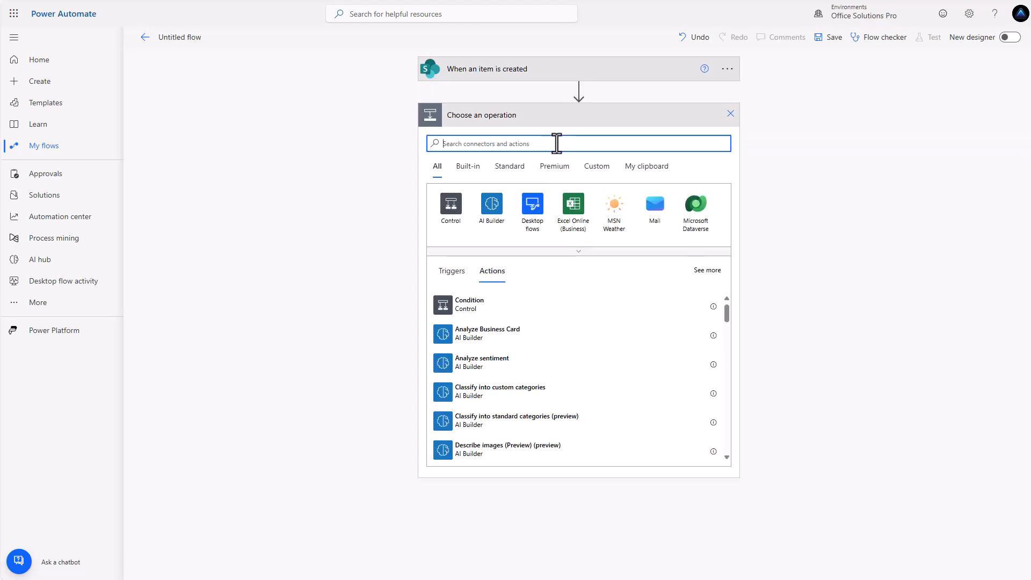
pyautogui.write('send an email')
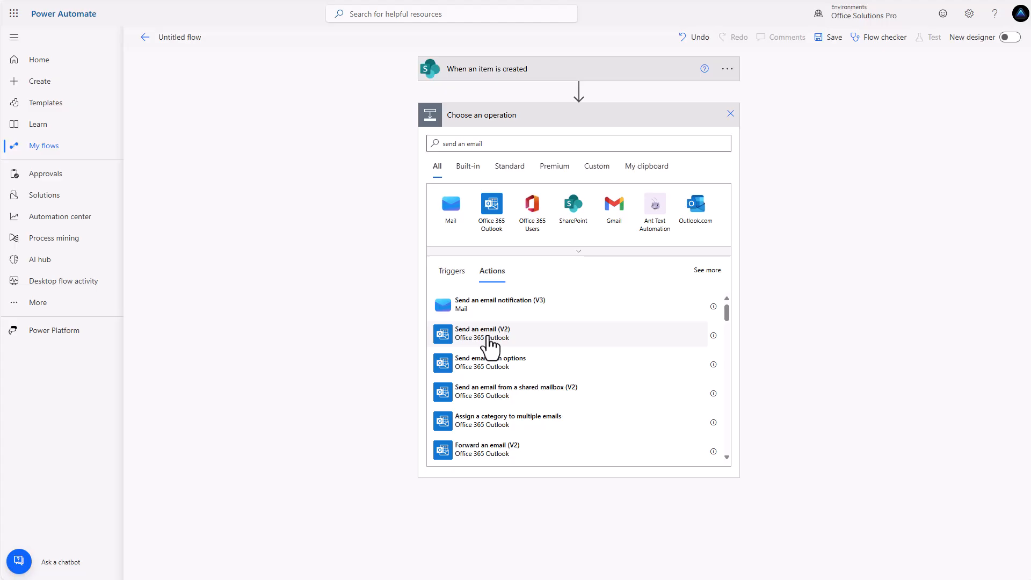
pyautogui.click(490, 339)
# Address the email to the dynamic Created By Email and set its subject to "New Project Request Intake".
pyautogui.click(540, 143)
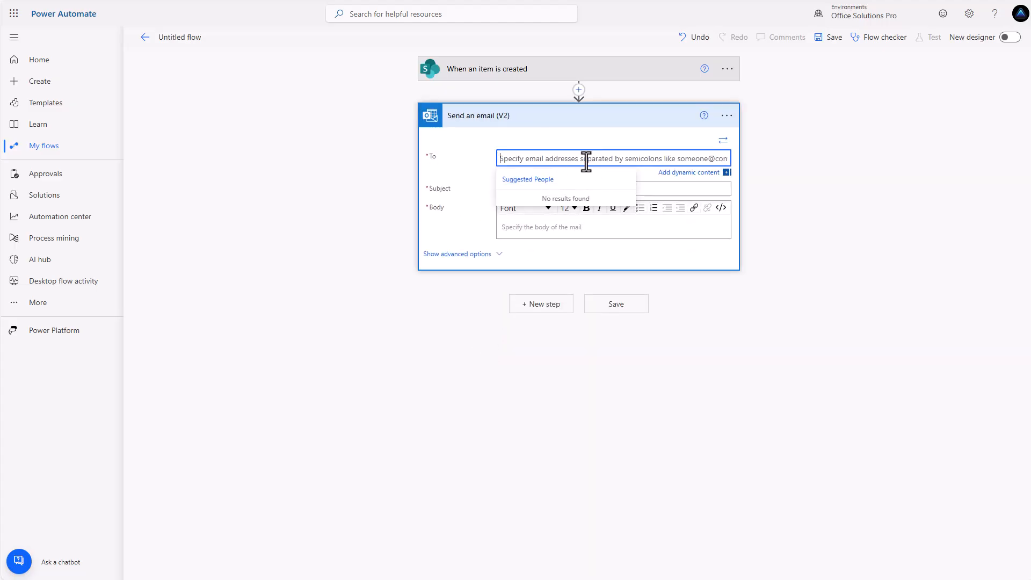
pyautogui.click(688, 172)
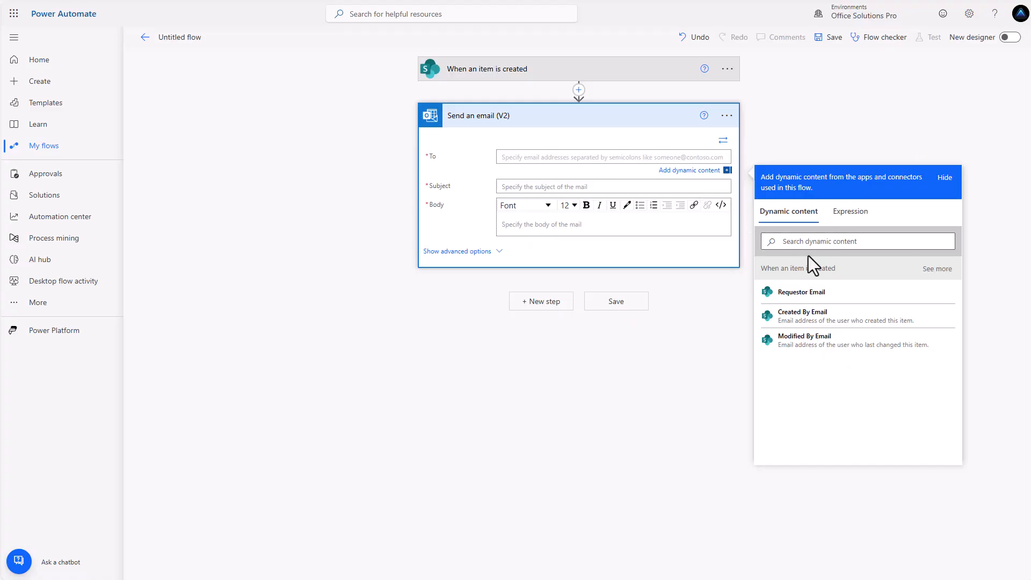
pyautogui.click(804, 322)
pyautogui.click(509, 189)
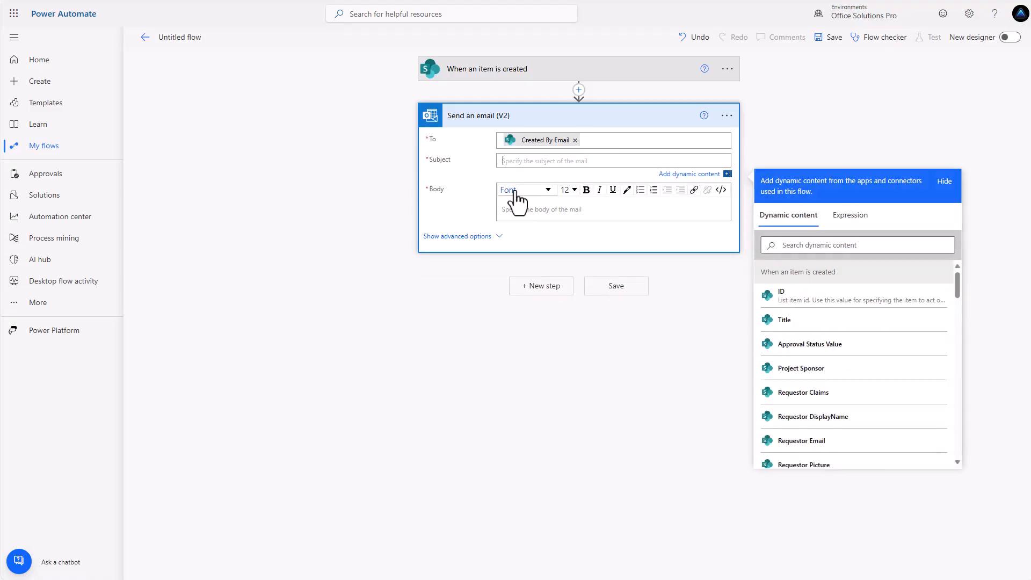
pyautogui.write('New Project Request Intake')
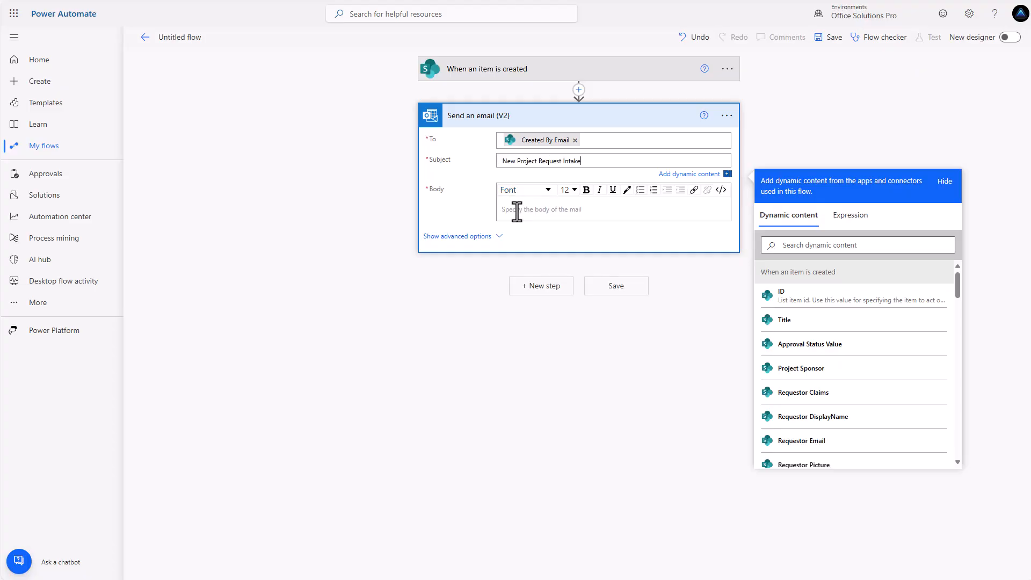
# Copy the View Version URL from the Form Link note in Notepad into the email body.
pyautogui.click(516, 211)
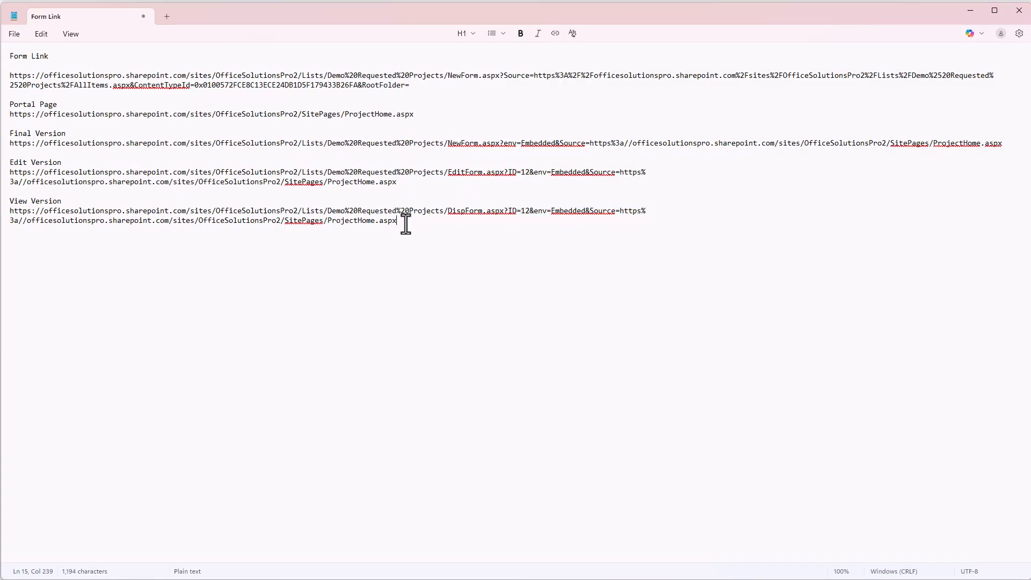
pyautogui.moveTo(399, 221); pyautogui.dragTo(2, 212)
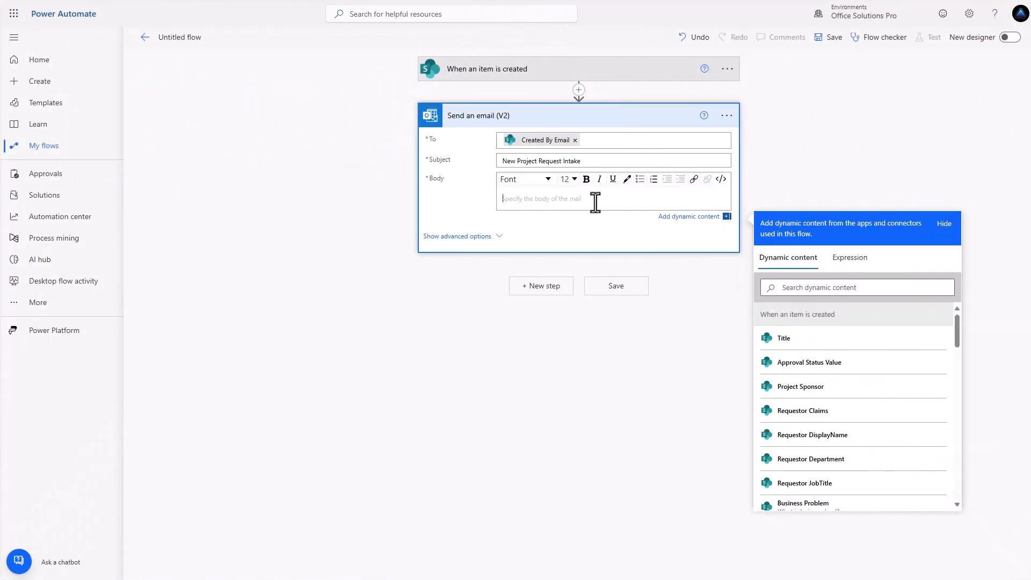
pyautogui.write('https://officesolutionspro.sharepoint.com/sites/OfficeSolutionsPro2/Lists/Demo%20Requested%20Projects/DispForm.aspx?ID=12&env=Embedded&Source=https%3a//officesolutionspro.sharepoint.com/sites/OfficeSolutionsPro2/SitePages/ProjectHome.aspx')
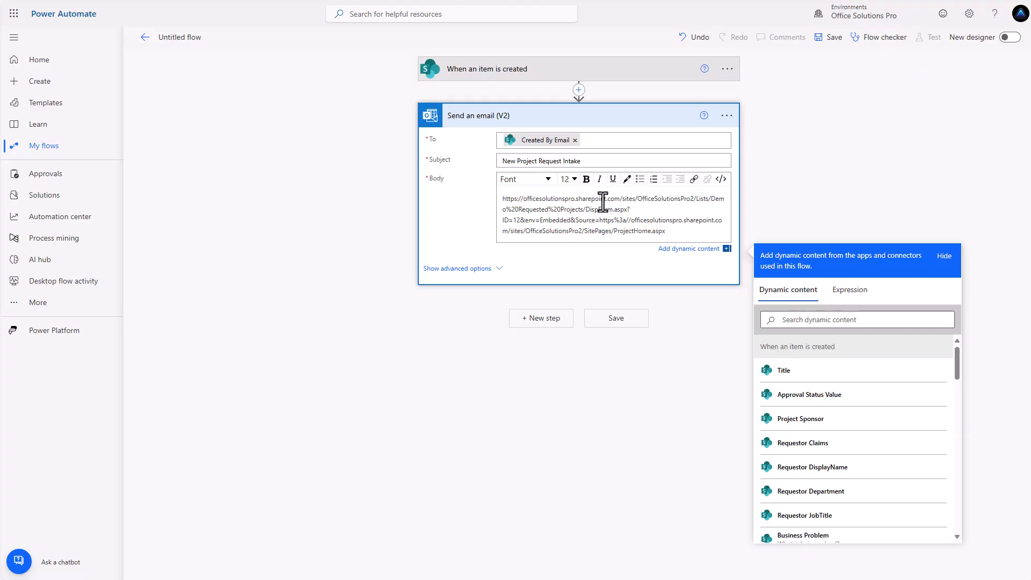
# Replace the item number 12 after "ID=" in the email body link with the trigger's dynamic ID value.
pyautogui.moveTo(520, 221); pyautogui.dragTo(517, 221)
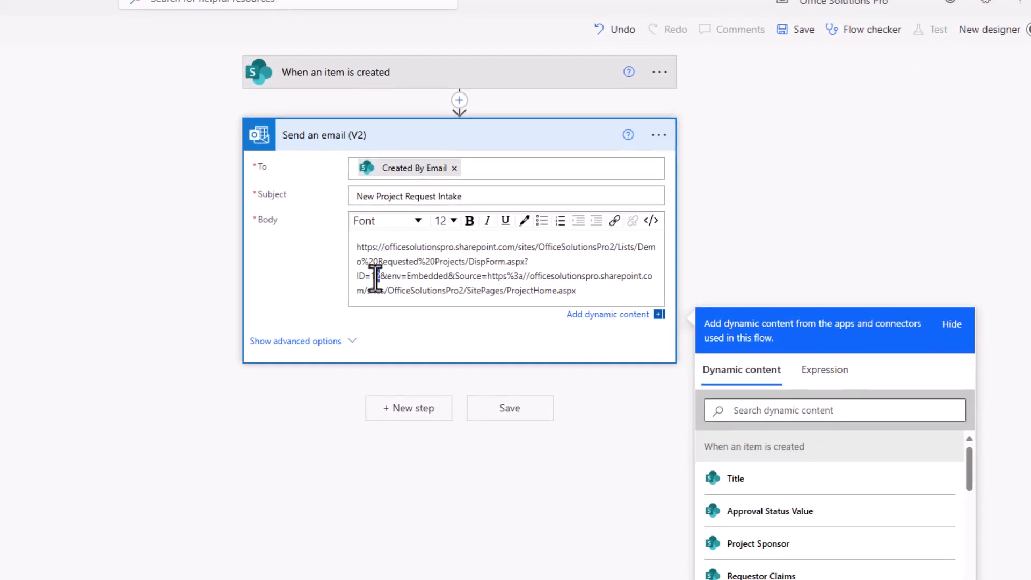
pyautogui.moveTo(375, 277); pyautogui.dragTo(371, 278)
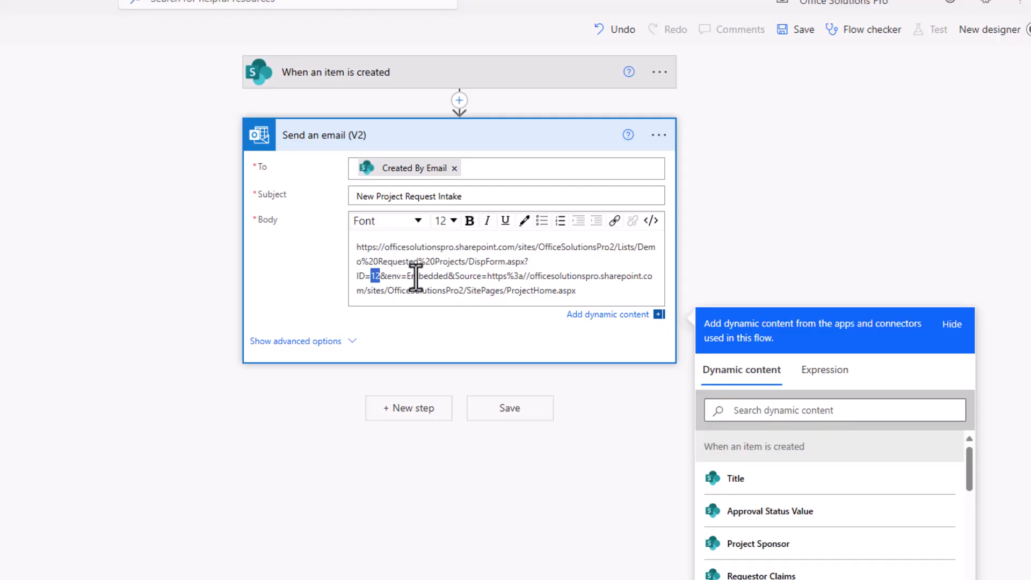
pyautogui.click(759, 413)
pyautogui.write('id')
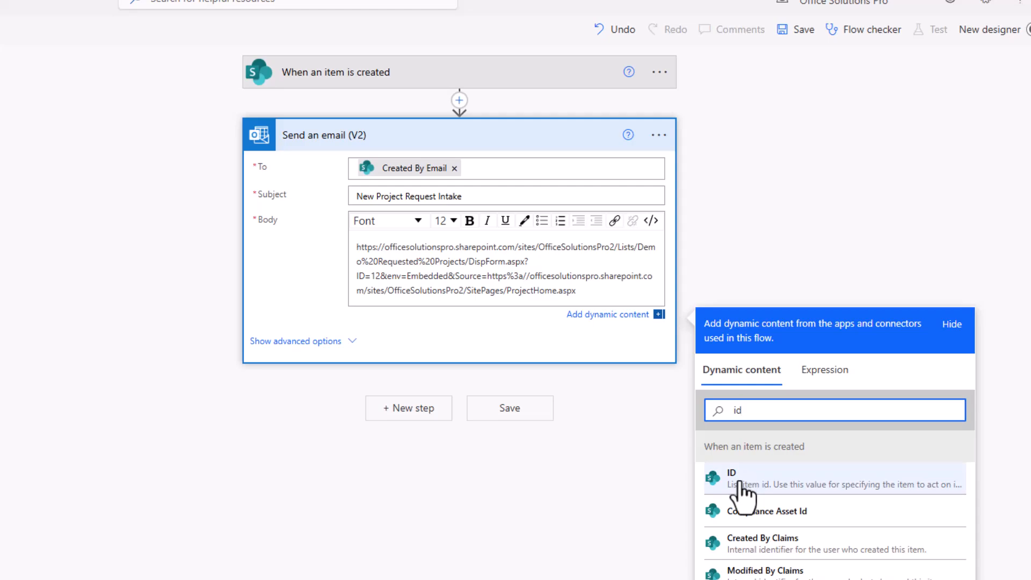
pyautogui.doubleClick(375, 275)
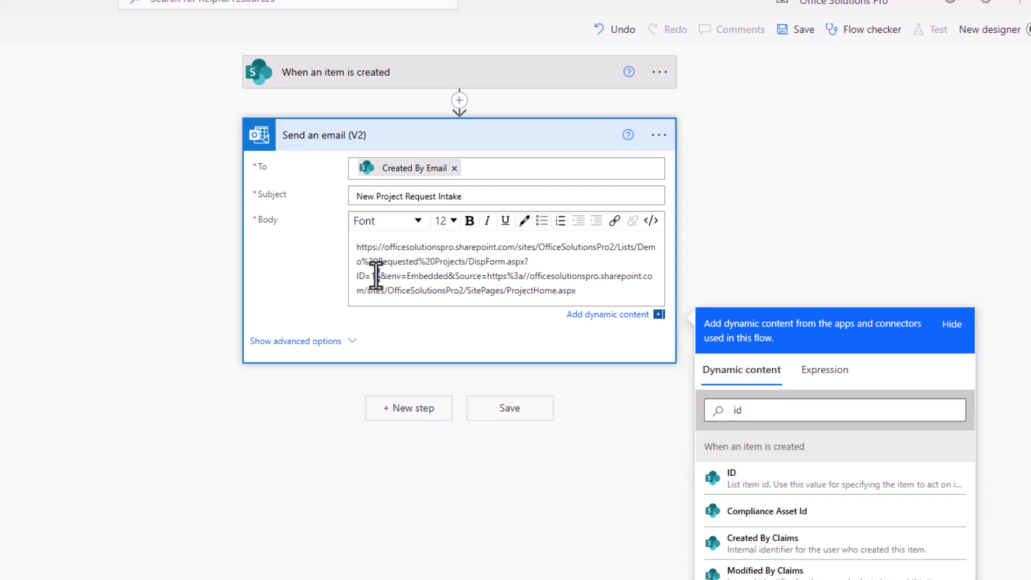
pyautogui.click(740, 483)
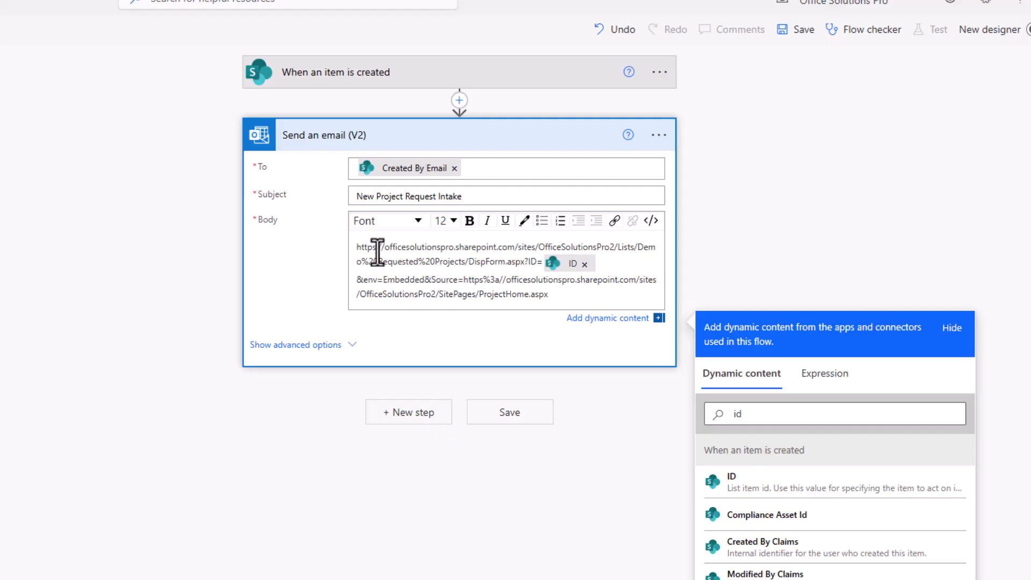
# Add the line "Click below to view the project request intake:" above the link in the email body.
pyautogui.moveTo(357, 249); pyautogui.dragTo(547, 284)
pyautogui.click(521, 262)
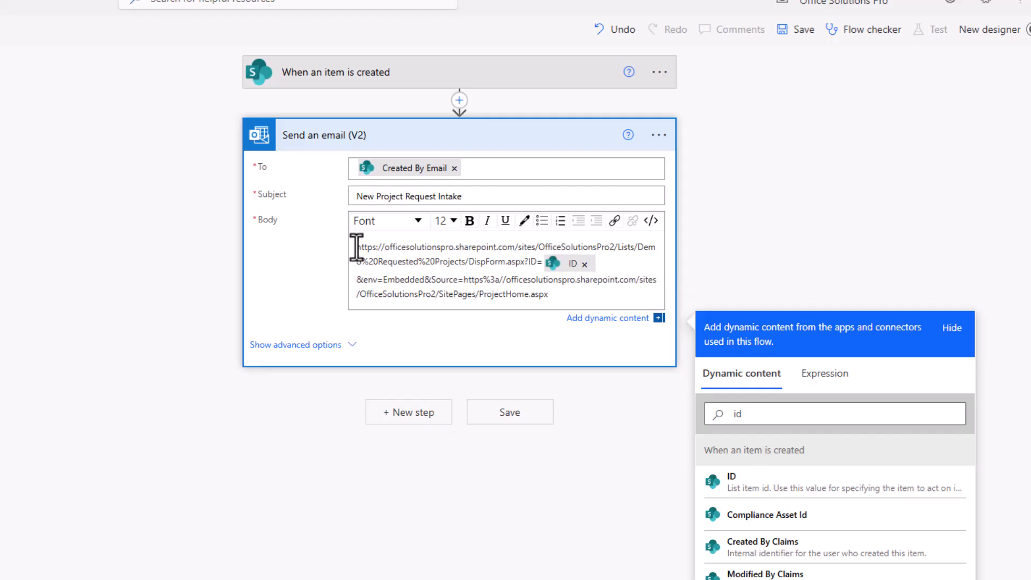
pyautogui.press('Return')
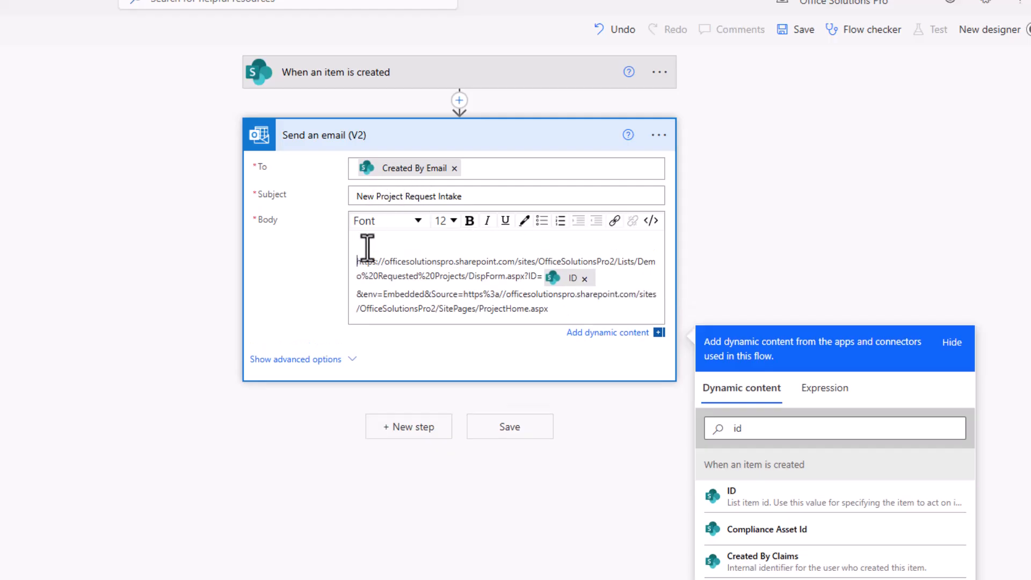
pyautogui.write('Click below to view the project request intak')
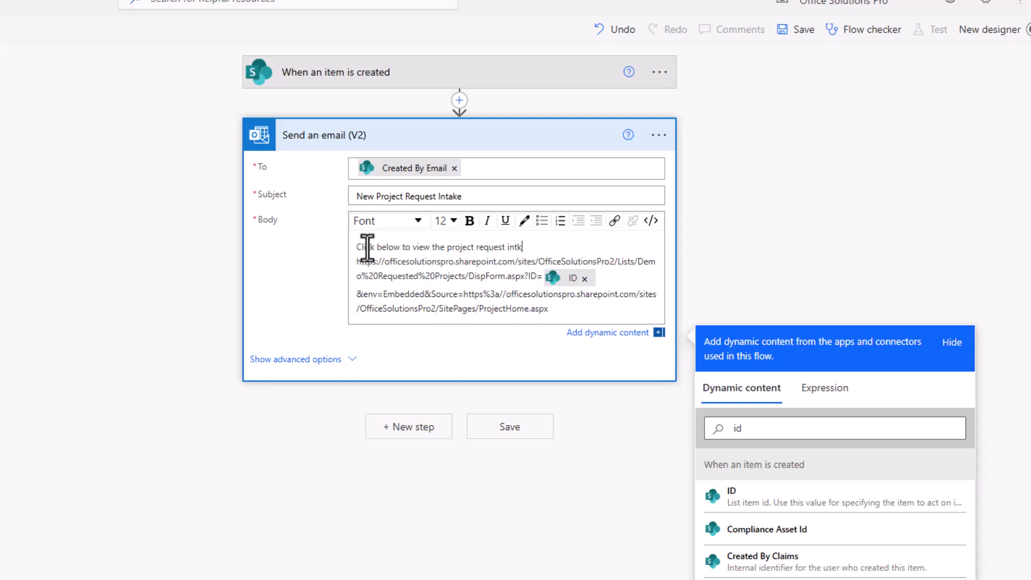
pyautogui.write('e')
pyautogui.press('BackSpace')
pyautogui.press('BackSpace')
pyautogui.write('ake:')
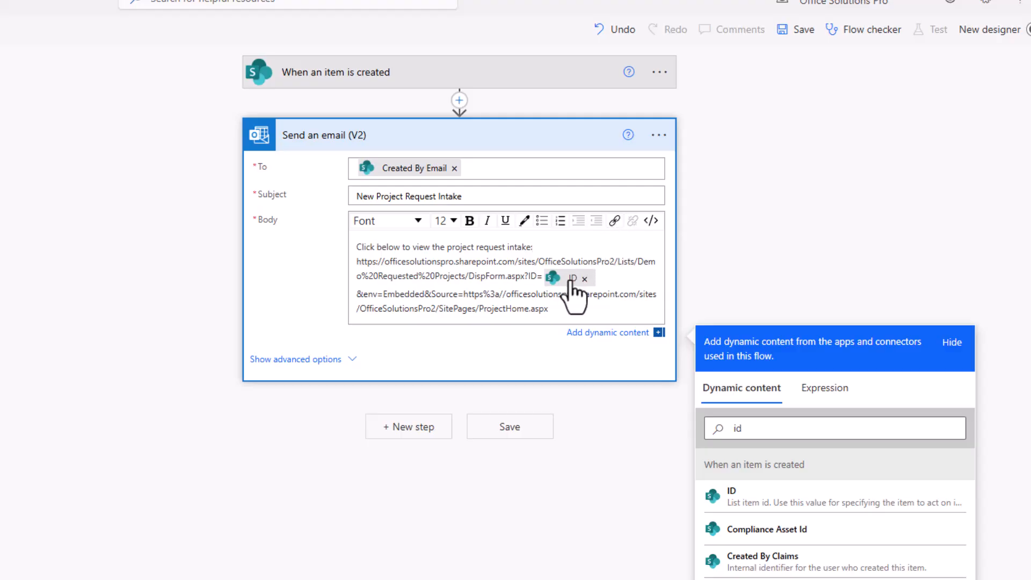
pyautogui.click(614, 220)
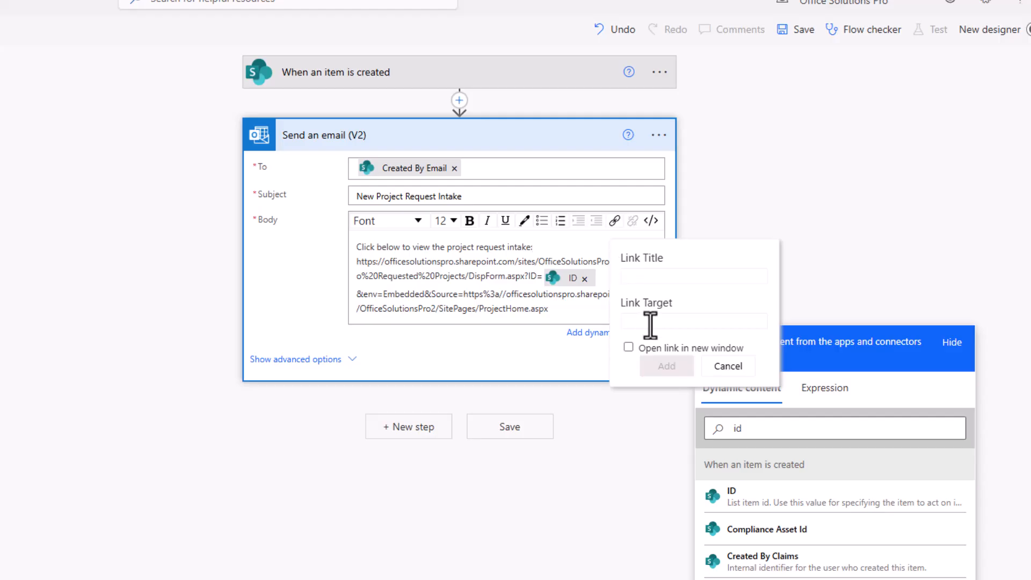
pyautogui.click(650, 322)
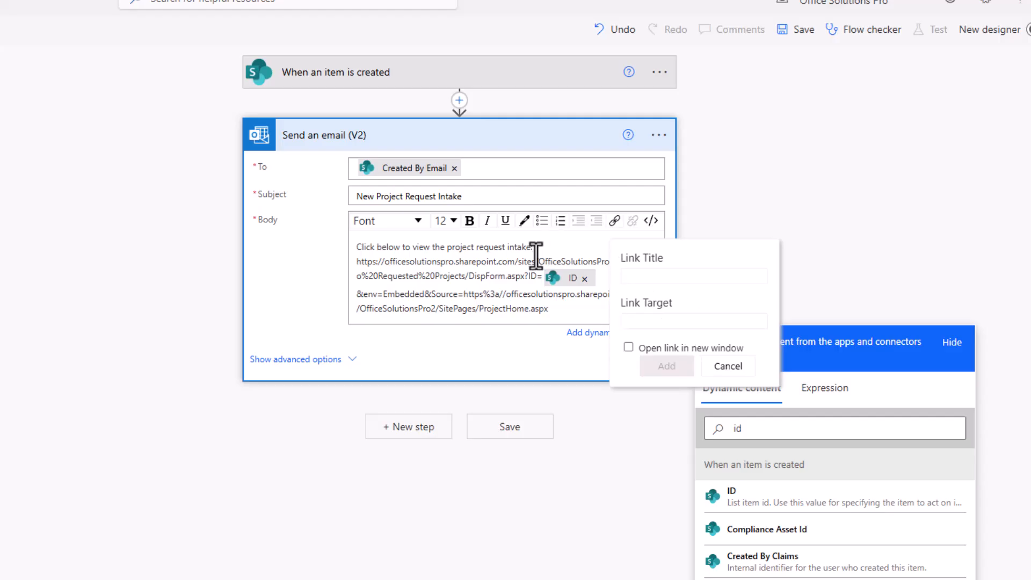
pyautogui.click(527, 262)
pyautogui.moveTo(548, 309); pyautogui.dragTo(357, 261)
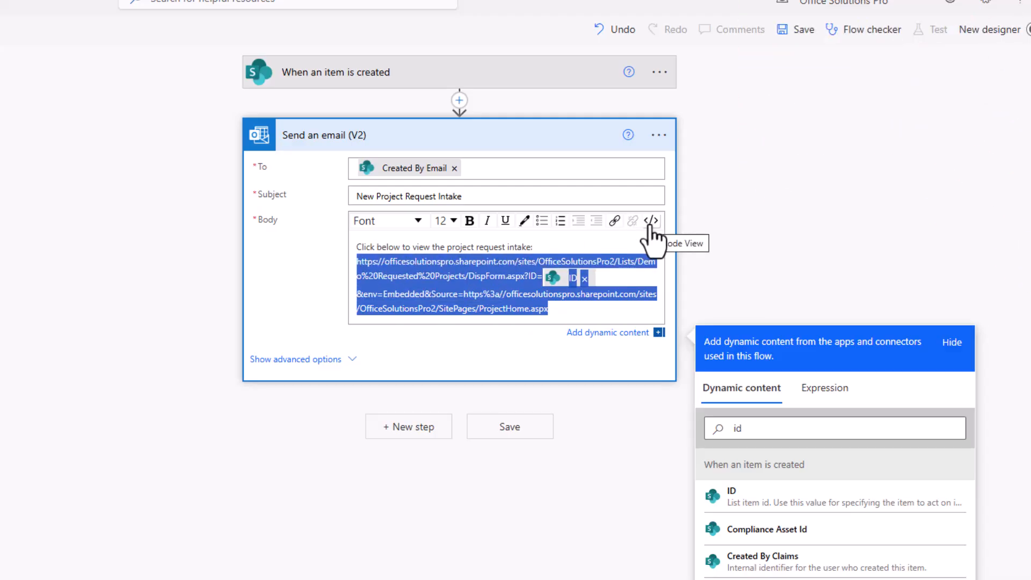
pyautogui.click(564, 244)
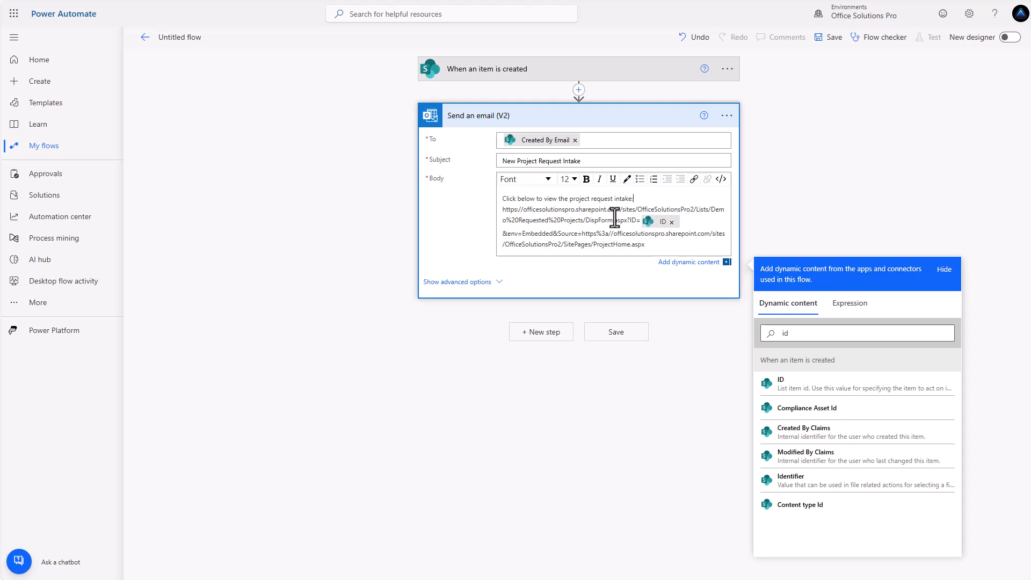
# Name the flow "New Project Request Intake View Only Email" and save it.
pyautogui.click(190, 38)
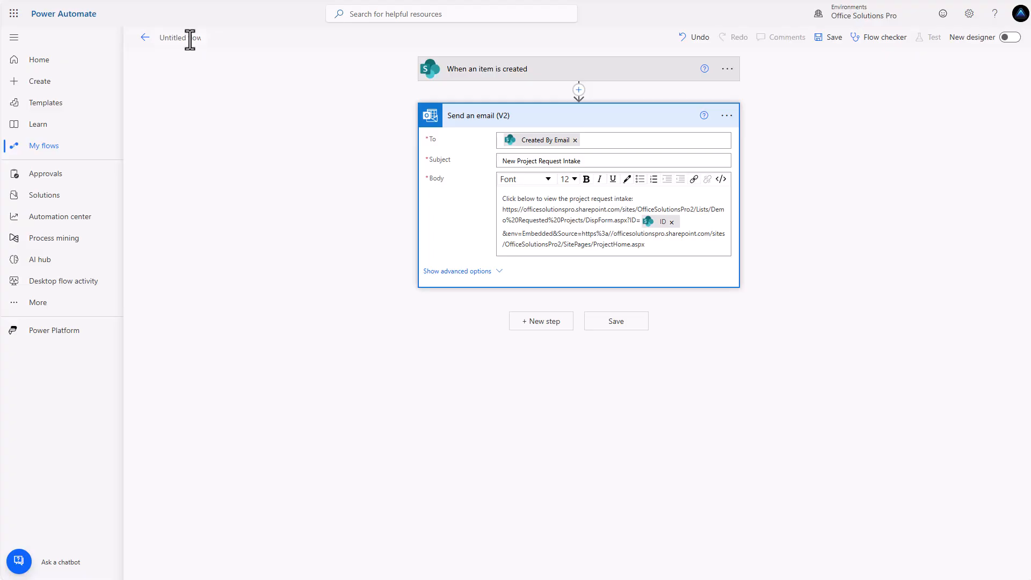
pyautogui.write('New Project Request Intake View Only Email')
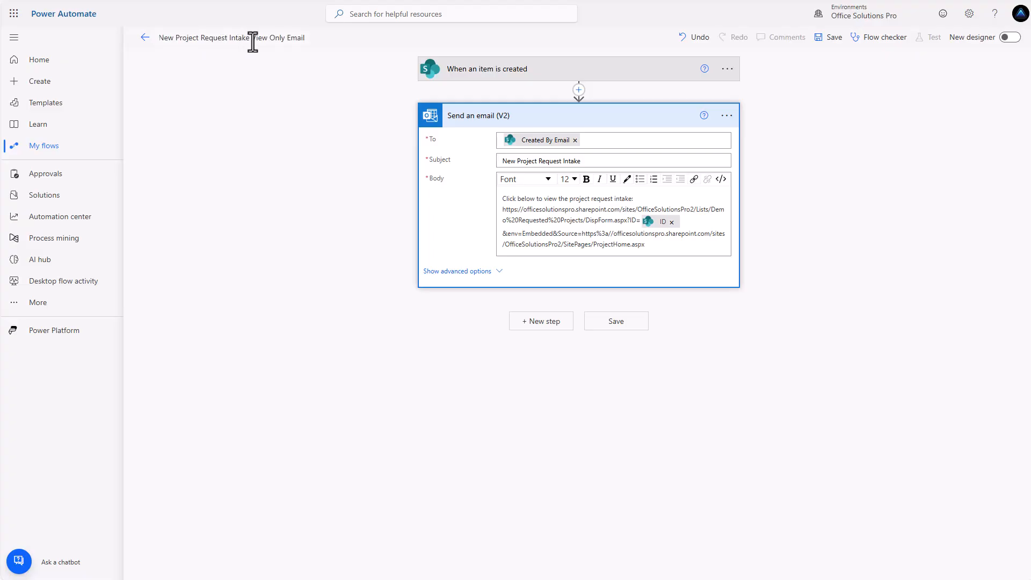
pyautogui.click(614, 323)
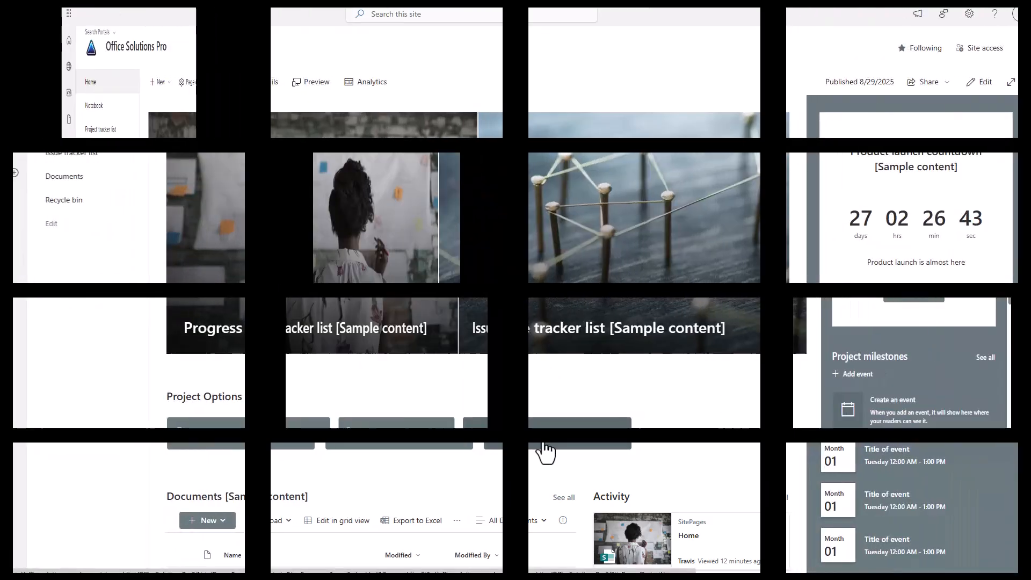
# Start a Project Request Intake from the SharePoint home page with the title "Test Email Project" and project sponsor "IT".
pyautogui.click(537, 437)
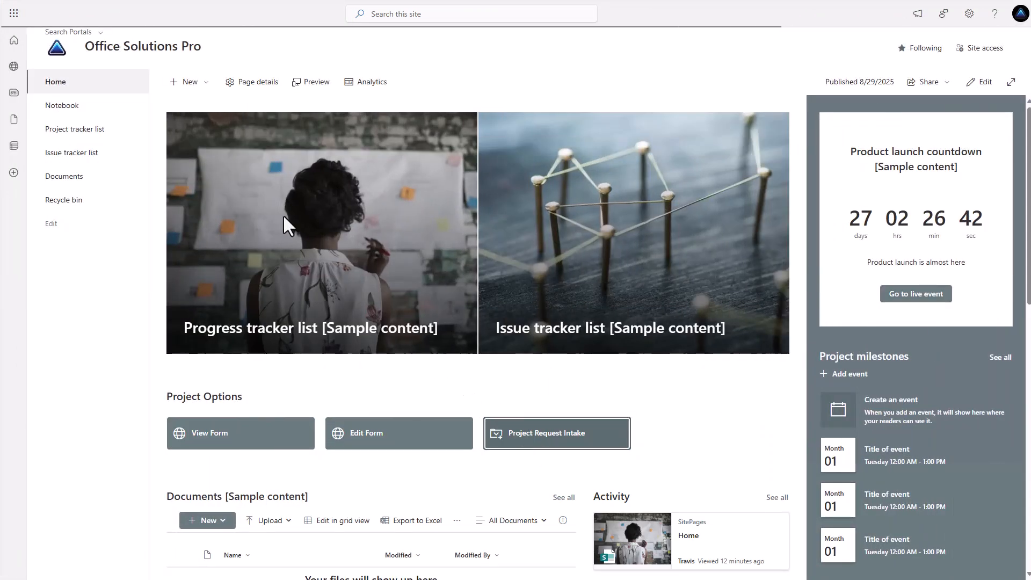
pyautogui.click(221, 160)
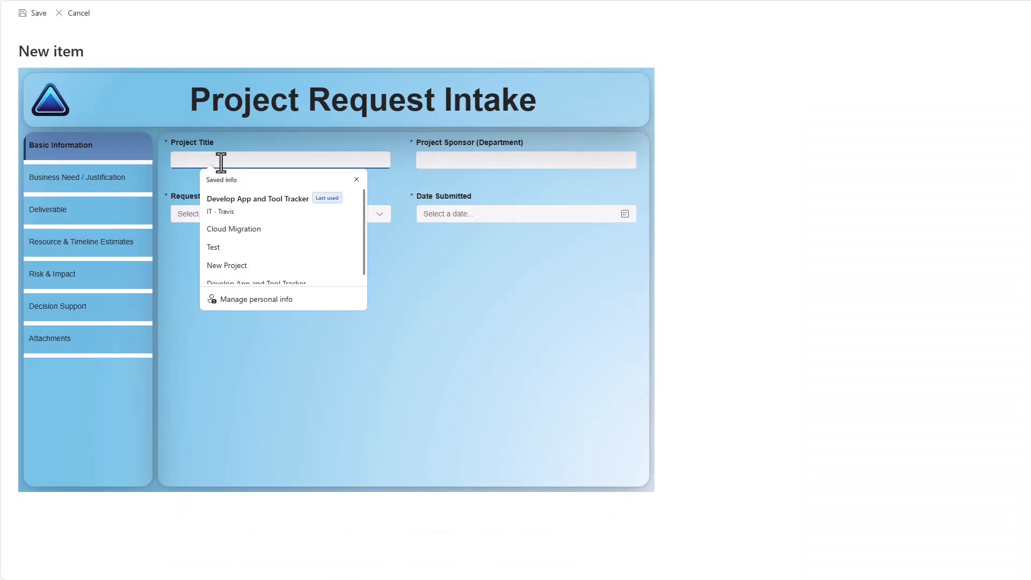
pyautogui.write('Test')
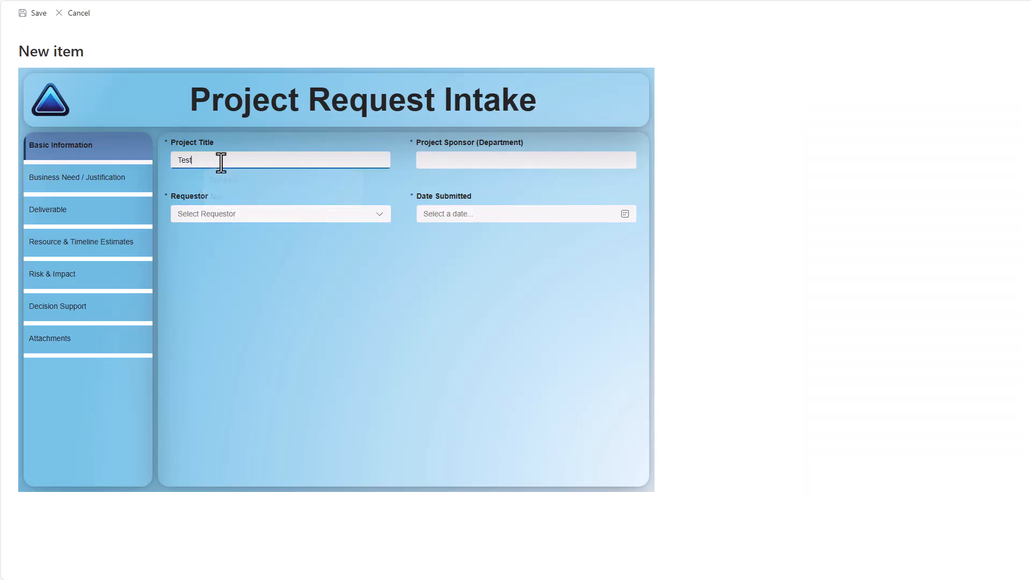
pyautogui.write(' Email Project')
pyautogui.click(475, 164)
pyautogui.click(462, 204)
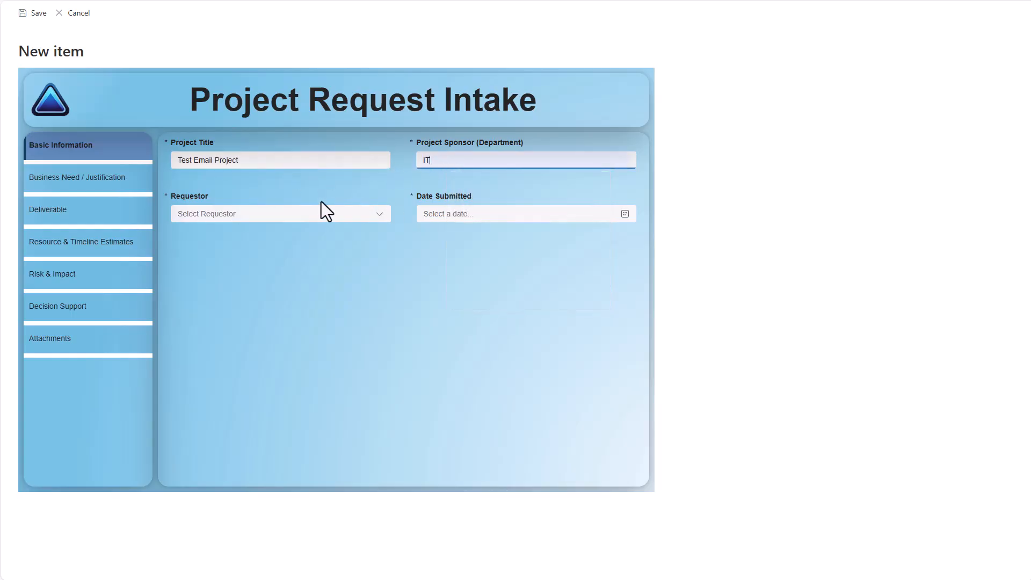
# Choose the first listed requestor, set the submission date to Aug 29, 2025, and save the request.
pyautogui.click(384, 220)
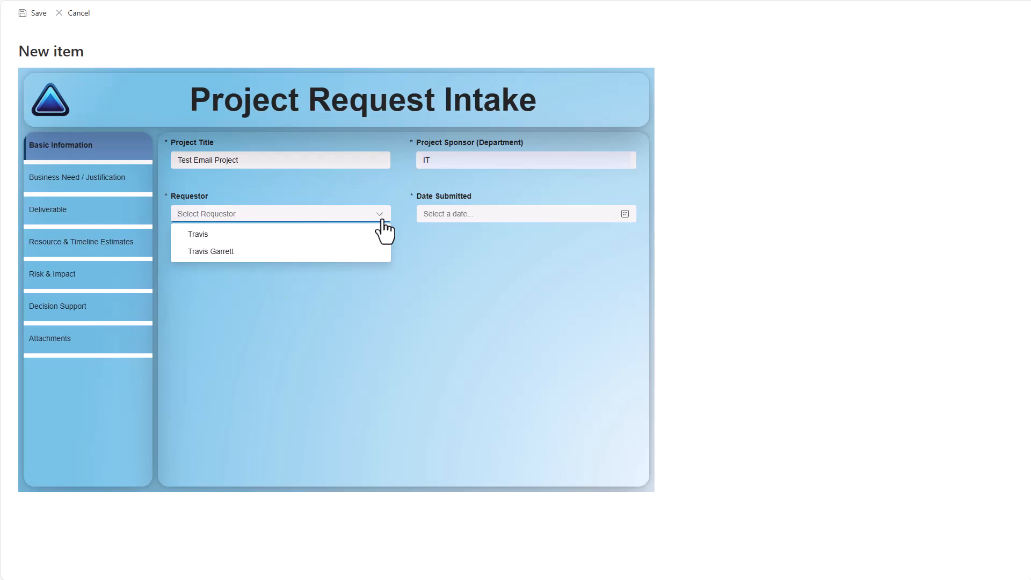
pyautogui.click(349, 235)
pyautogui.click(623, 218)
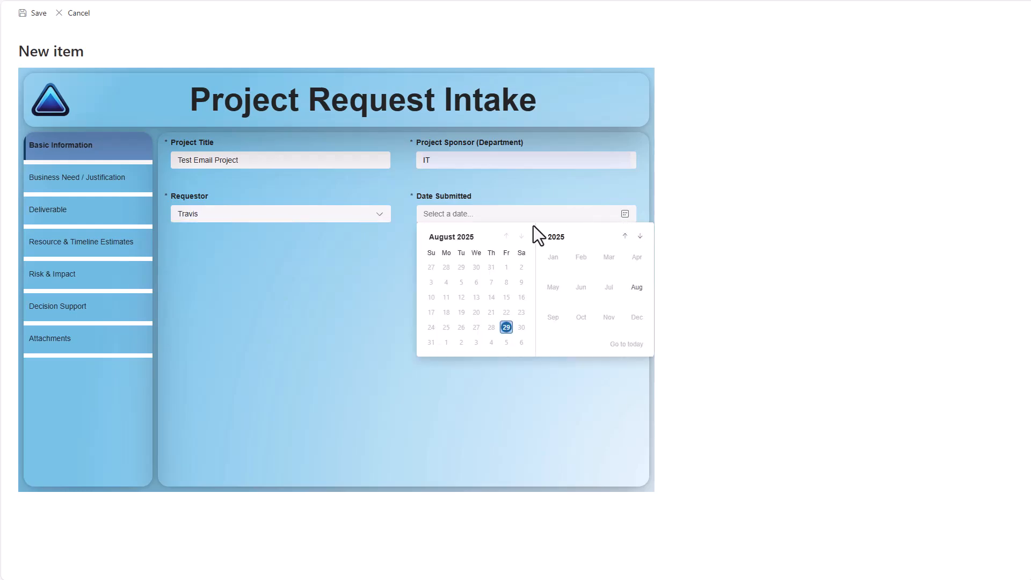
pyautogui.click(505, 328)
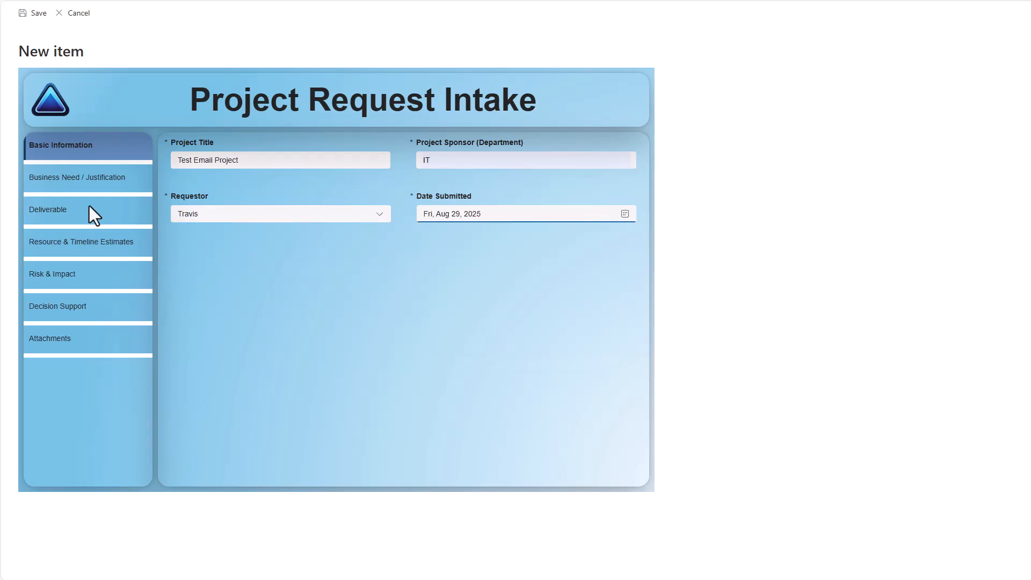
pyautogui.click(33, 20)
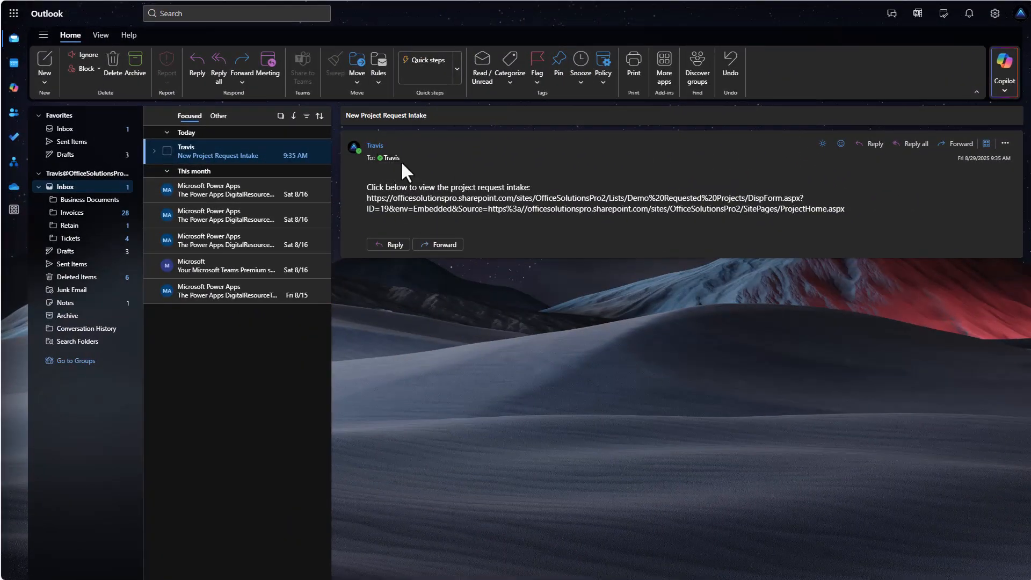
# Check the link in the "New Project Request Intake" email in Outlook and review the sections of its view form.
pyautogui.moveTo(852, 214); pyautogui.dragTo(365, 199)
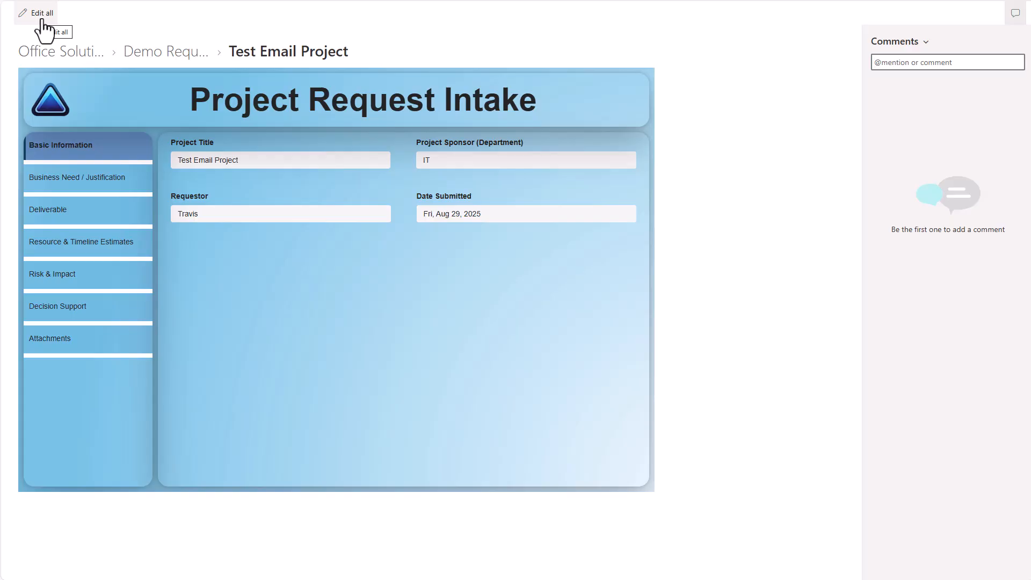
pyautogui.click(75, 181)
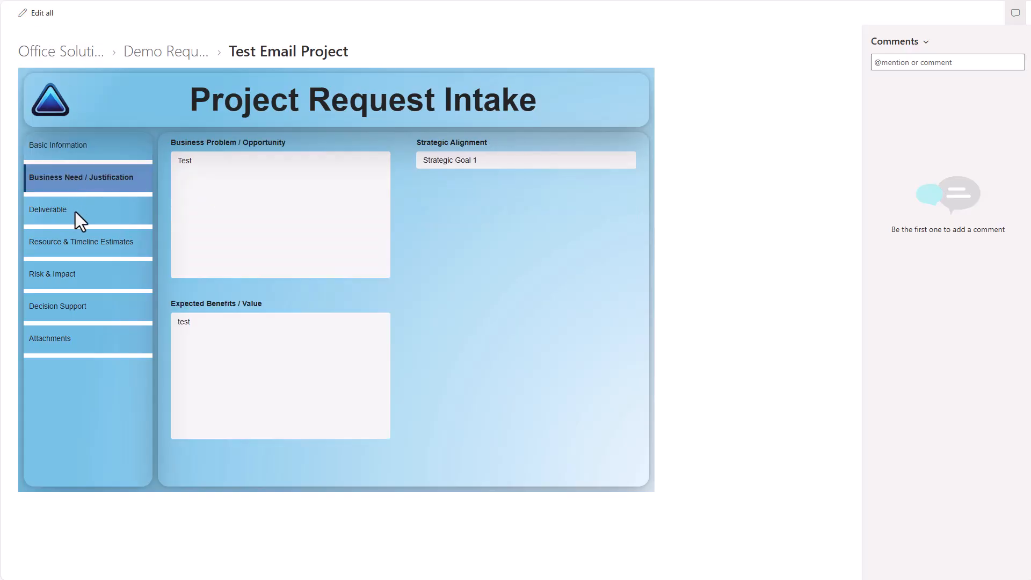
pyautogui.click(75, 211)
pyautogui.click(76, 246)
pyautogui.click(78, 275)
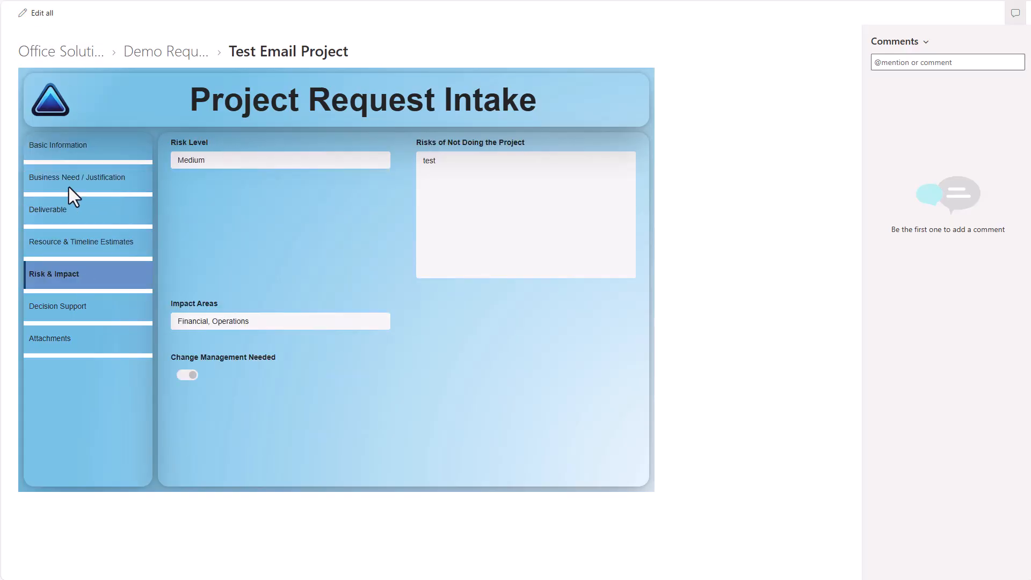
pyautogui.click(70, 147)
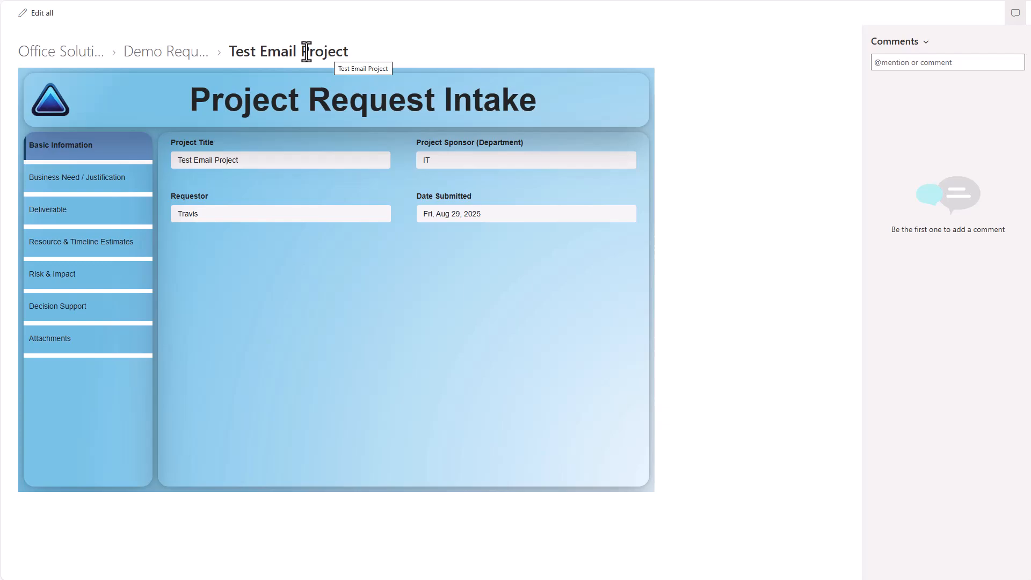
# Go to the Demo Requested Projects list and open its list settings.
pyautogui.click(147, 60)
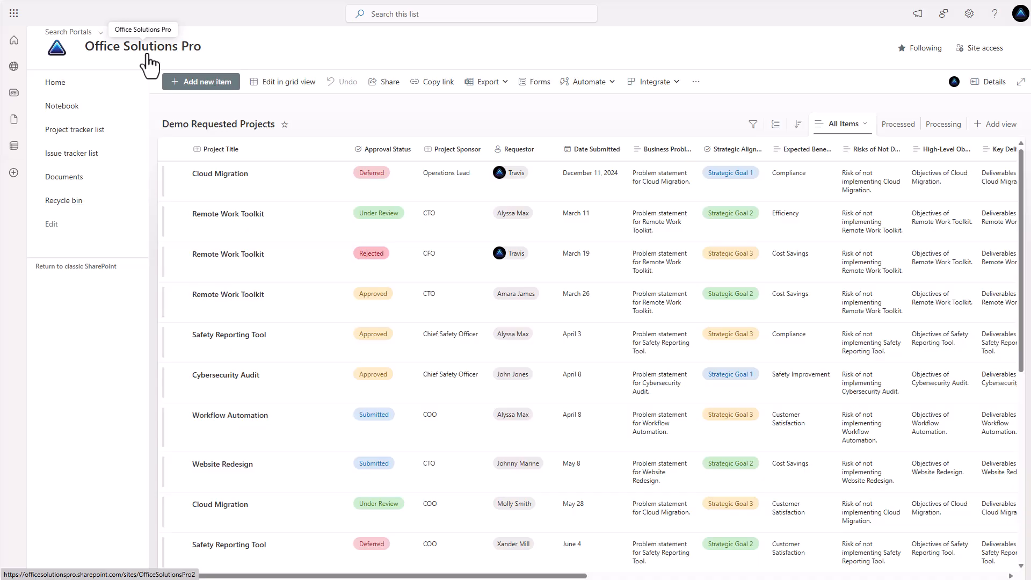
pyautogui.scroll(-4, 444, 332)
pyautogui.scroll(3, 446, 332)
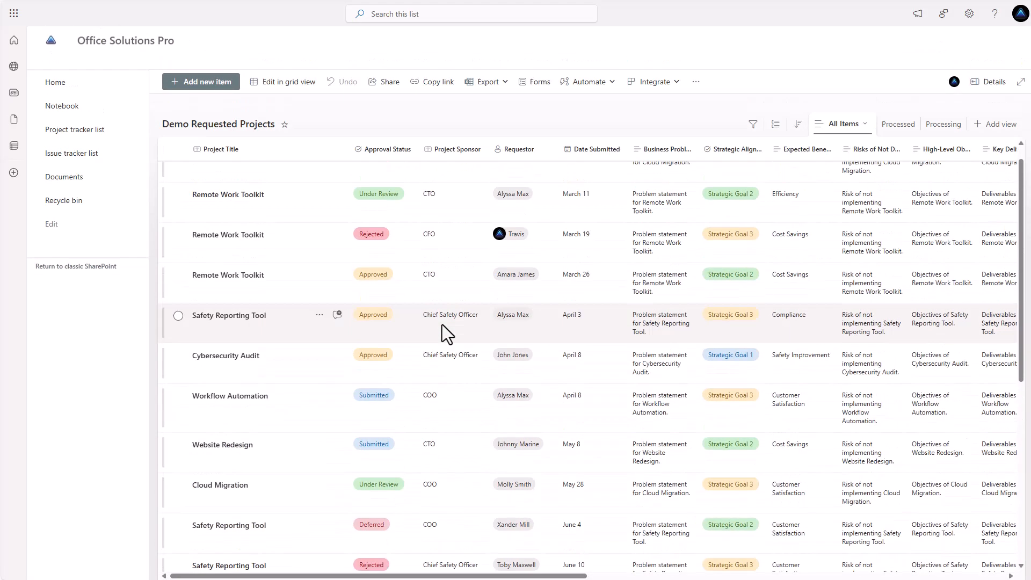
pyautogui.scroll(1, 443, 324)
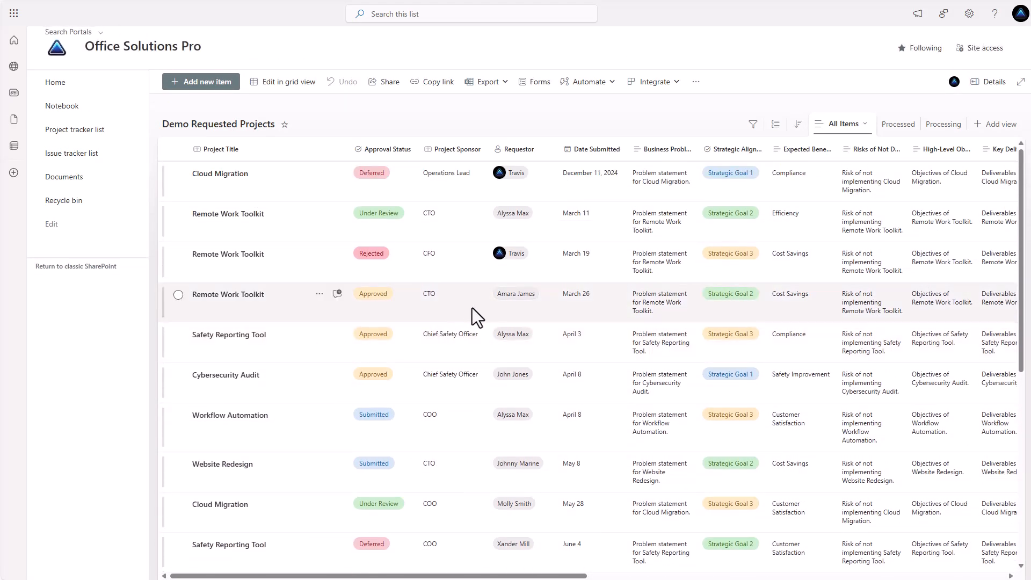
pyautogui.click(968, 21)
pyautogui.click(891, 115)
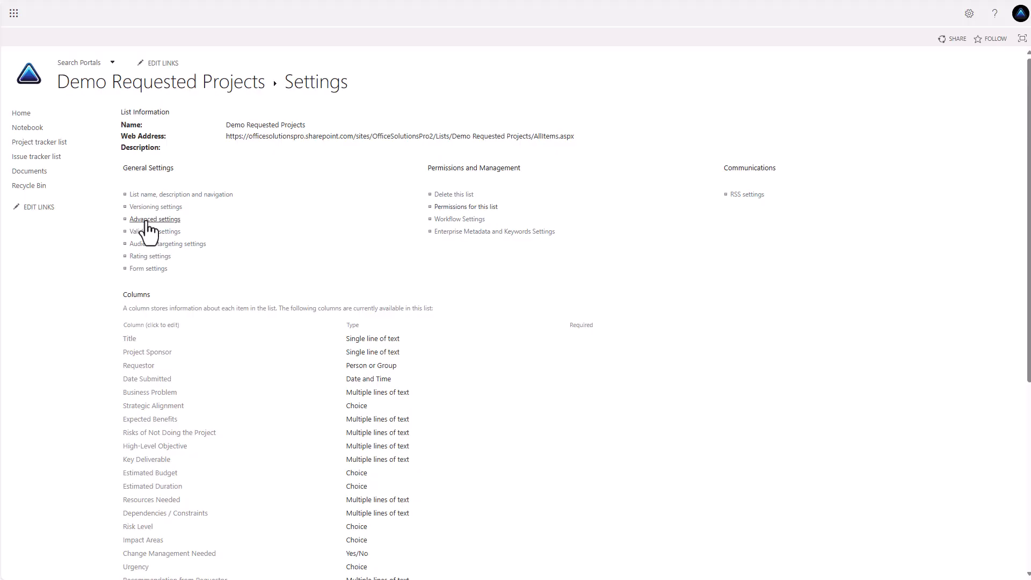
# In the list's advanced settings, restrict read access to items that were created by the user, save, and return to the list.
pyautogui.click(146, 219)
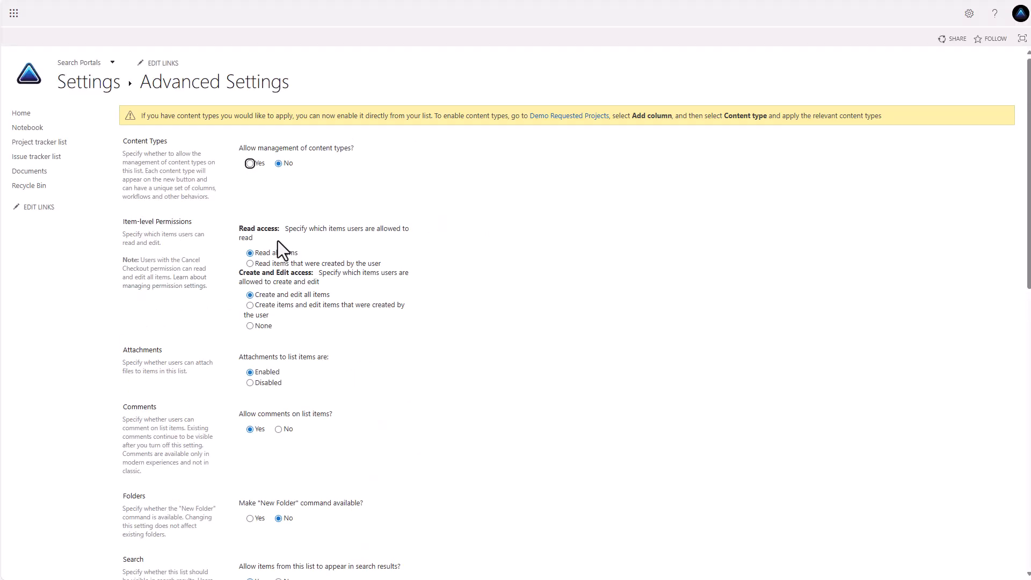
pyautogui.click(249, 264)
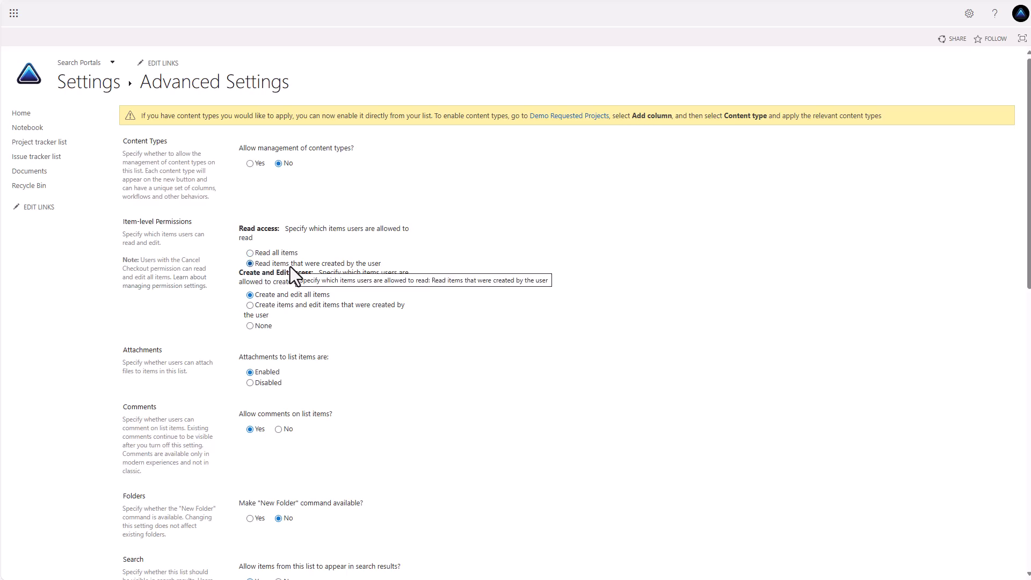
pyautogui.scroll(-10, 437, 289)
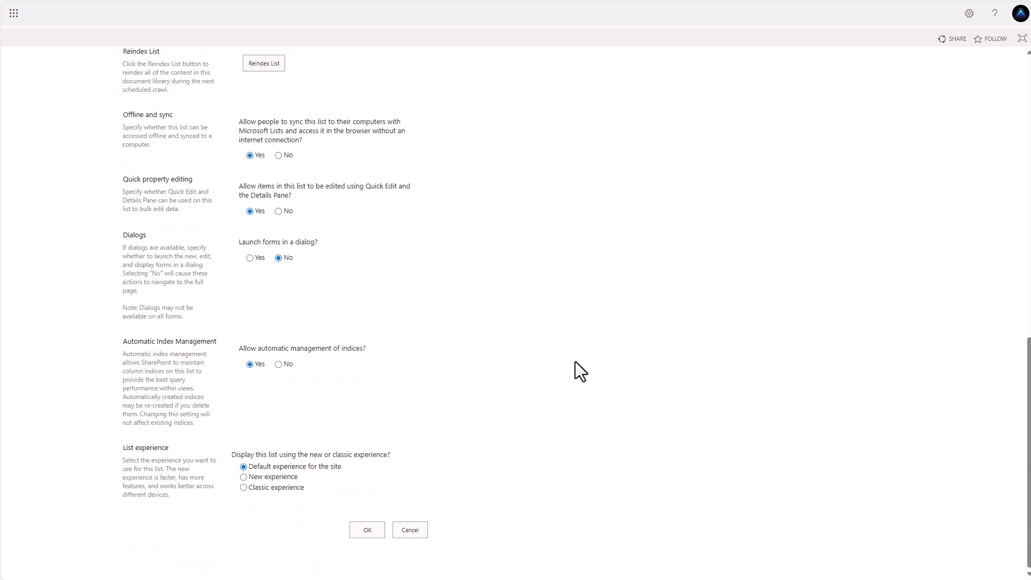
pyautogui.scroll(2, 591, 370)
pyautogui.scroll(-2, 606, 378)
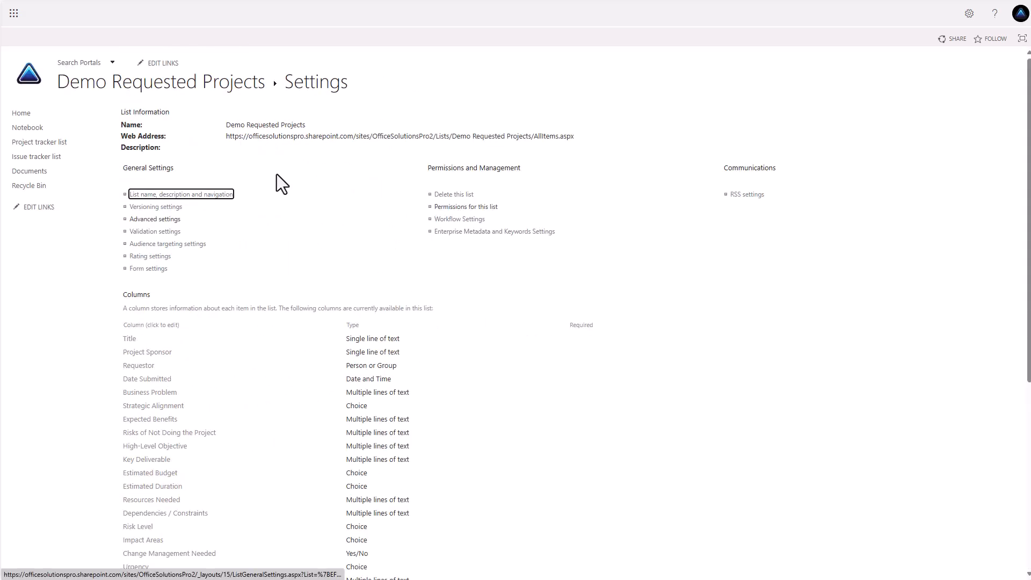
pyautogui.click(211, 86)
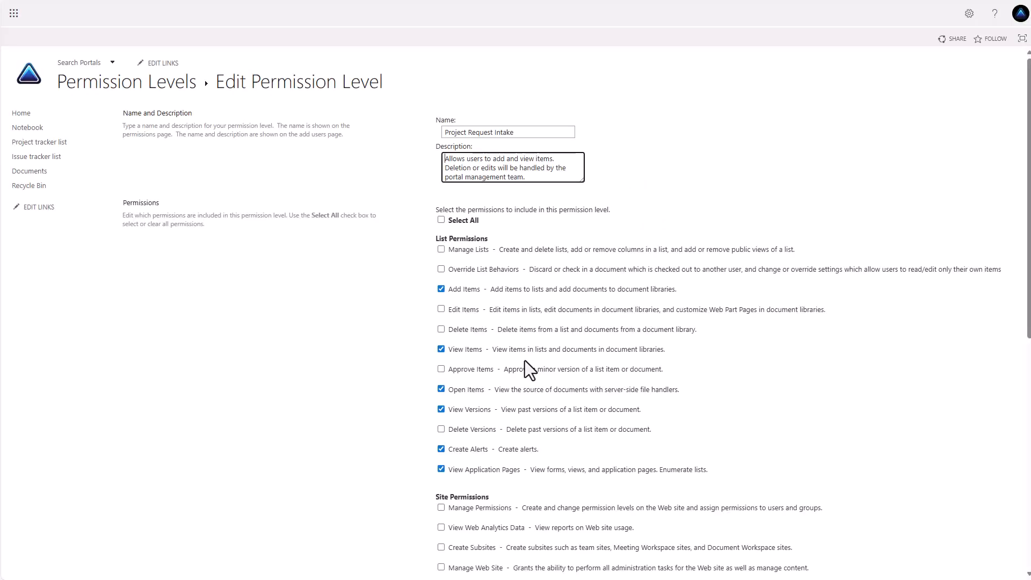
# Remove View Application Pages from the Project Request Intake permission level and submit the change.
pyautogui.click(441, 469)
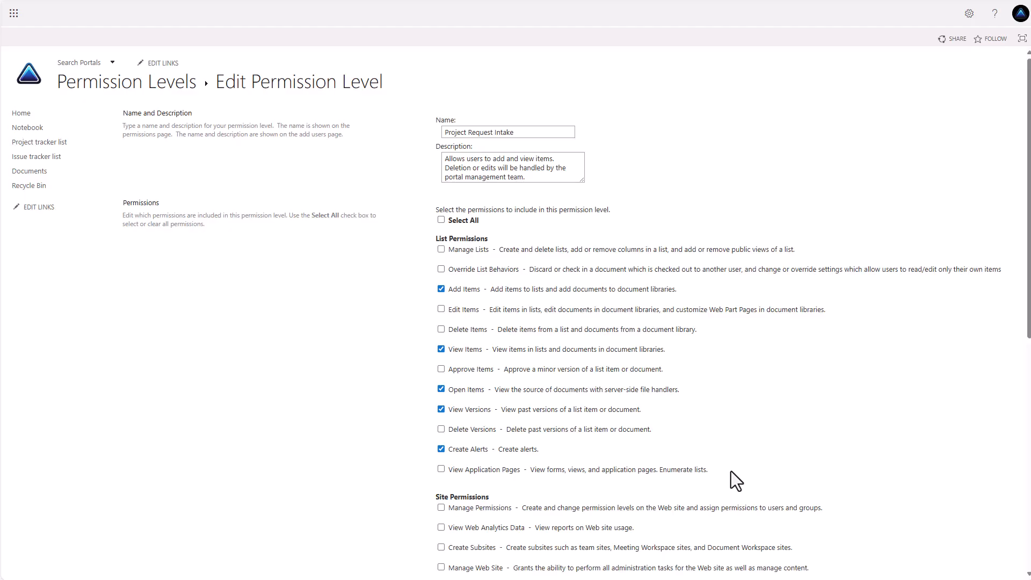
pyautogui.scroll(-1, 730, 472)
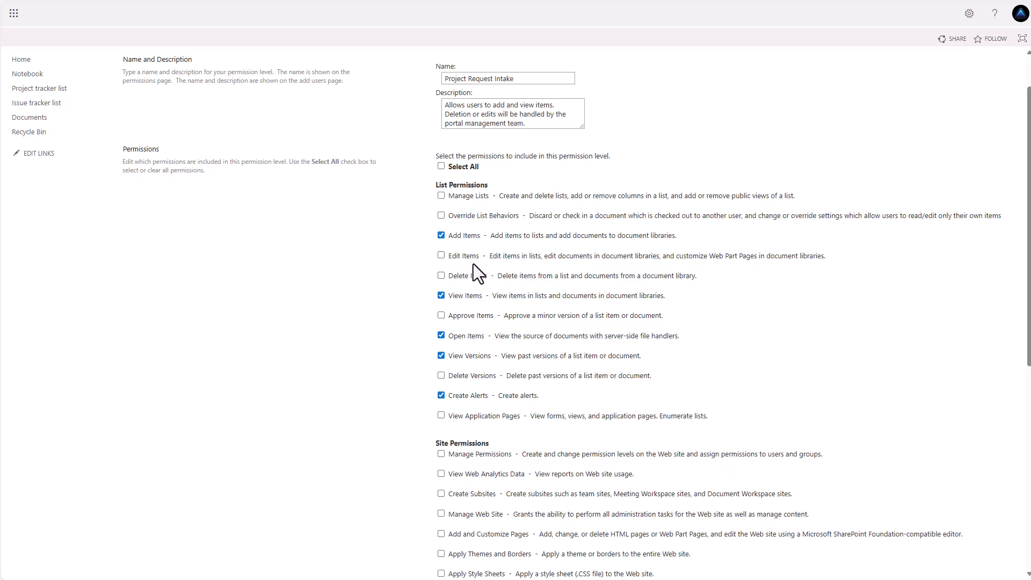
pyautogui.scroll(-7, 489, 265)
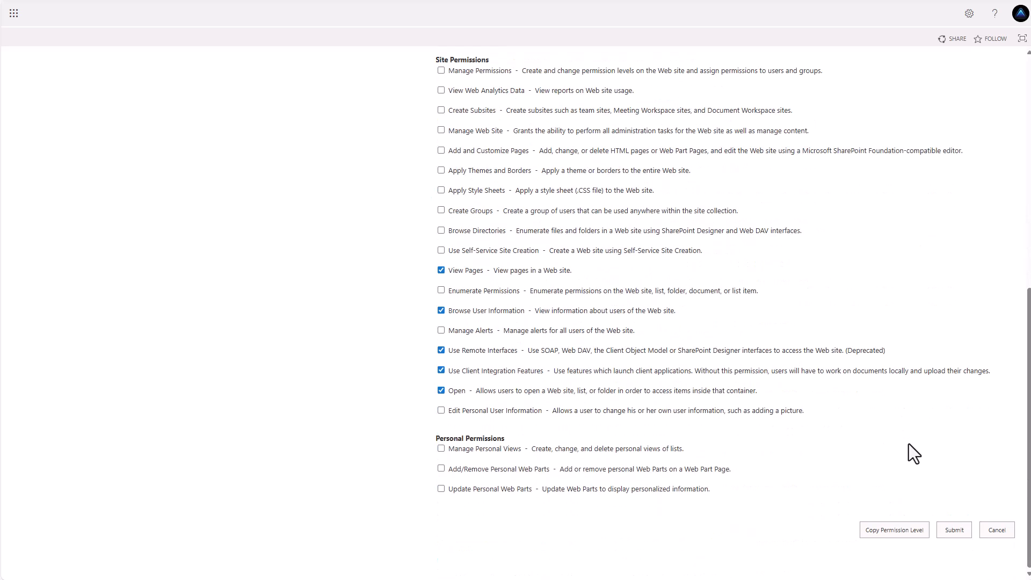
pyautogui.click(948, 530)
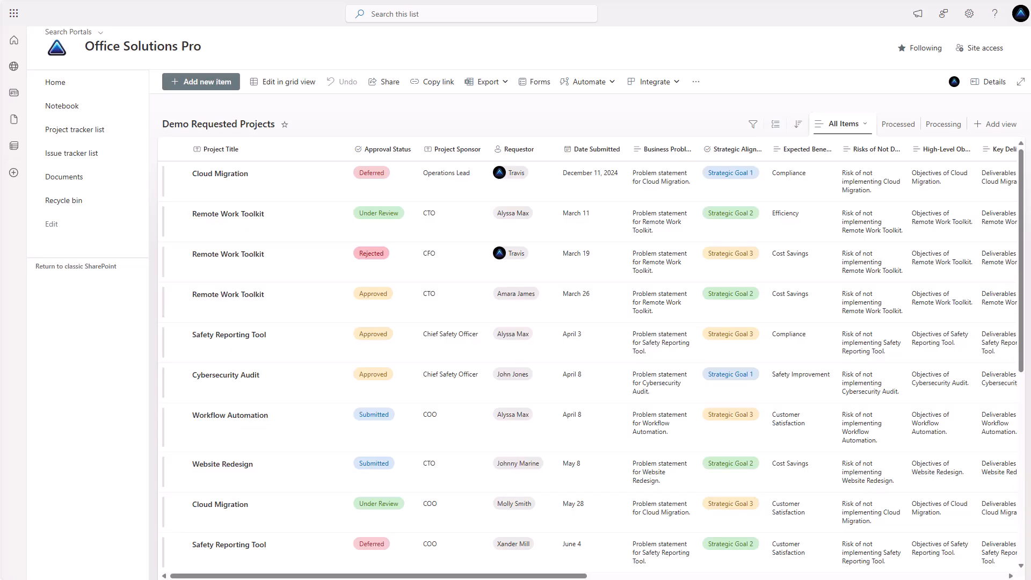
# Switch to Power Apps and create a solution named "Project Request Intake" with Office Solutions Pro as the publisher.
pyautogui.click(14, 15)
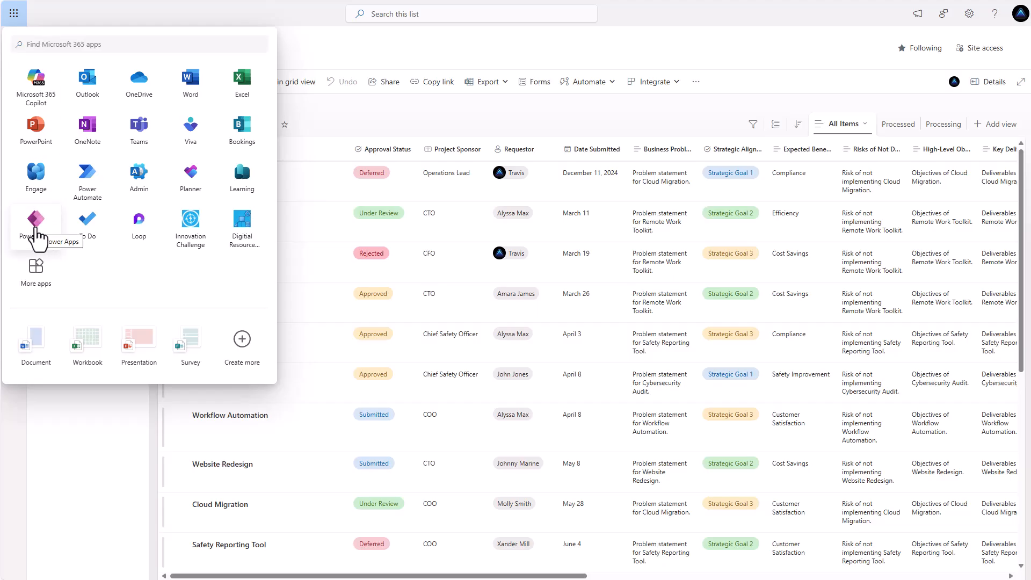
pyautogui.click(36, 236)
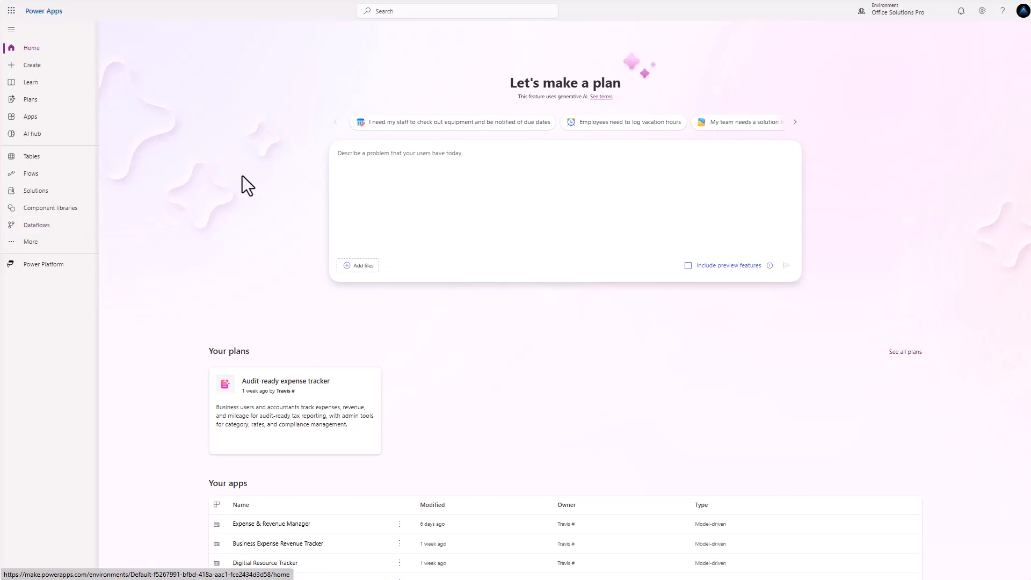
pyautogui.click(38, 196)
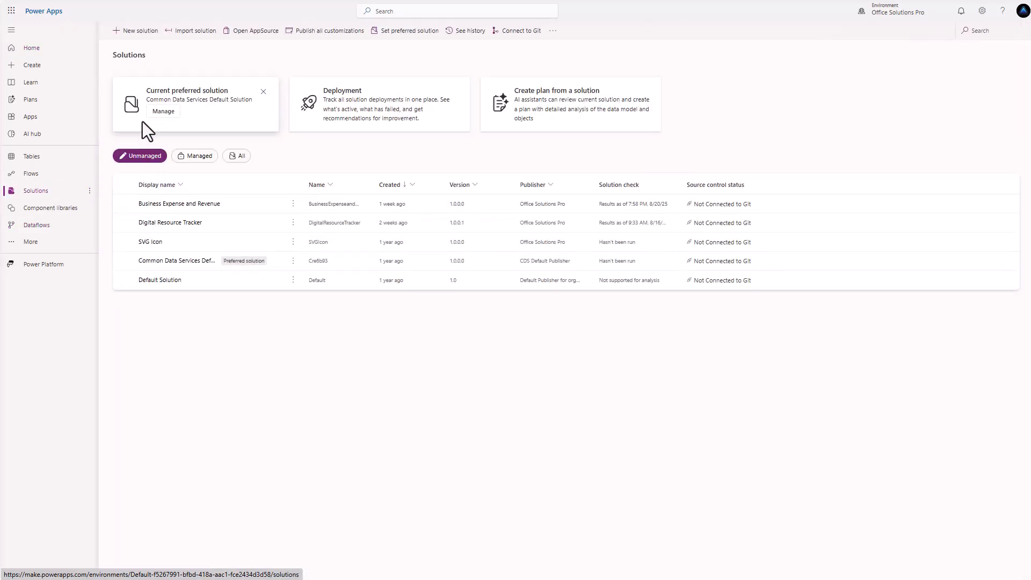
pyautogui.click(136, 31)
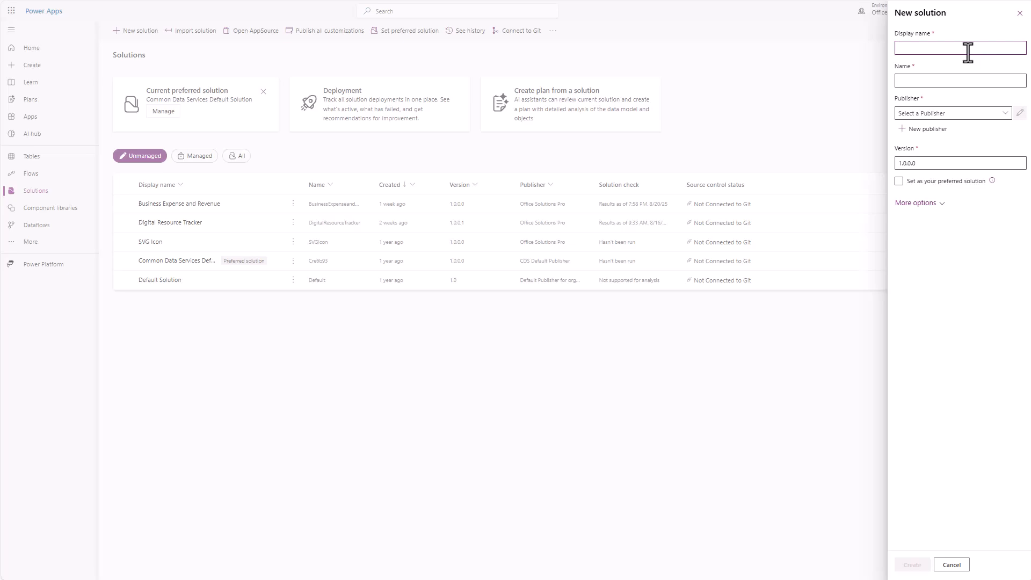
pyautogui.write('Project Request Intake')
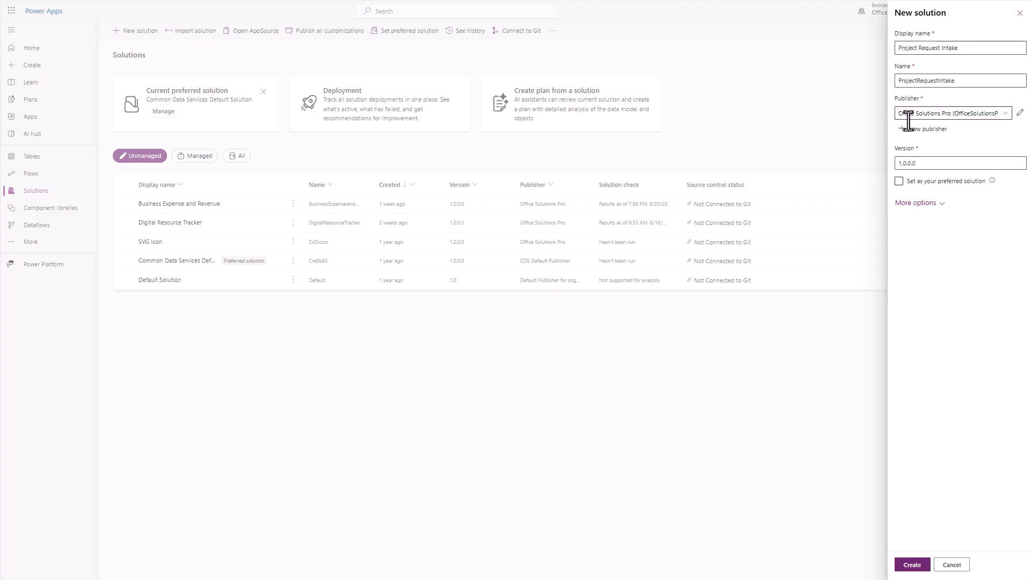
pyautogui.click(913, 566)
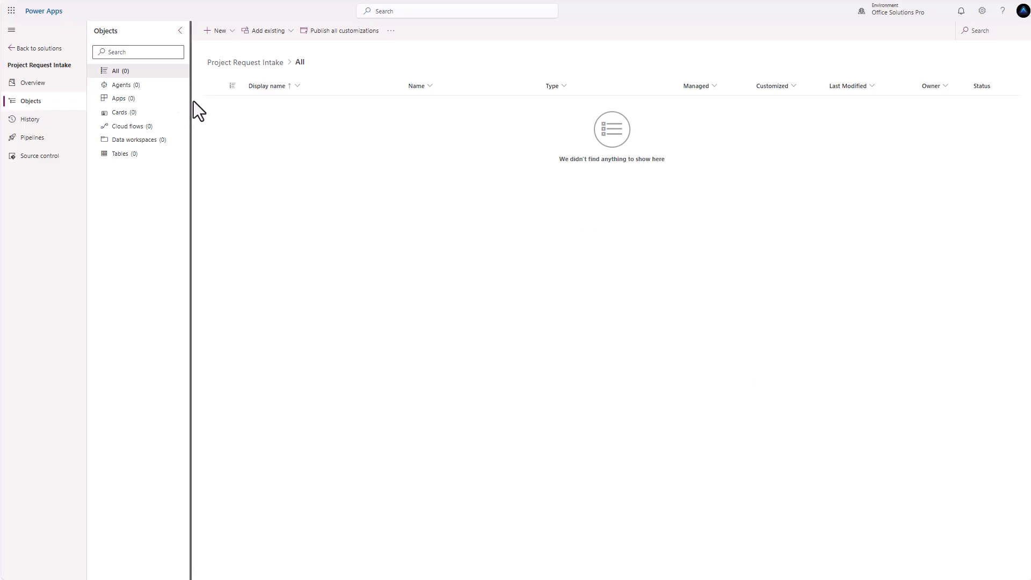
# Create a blank canvas app named "Project Request Intake" in tablet format within the solution.
pyautogui.click(223, 34)
pyautogui.moveTo(231, 65)
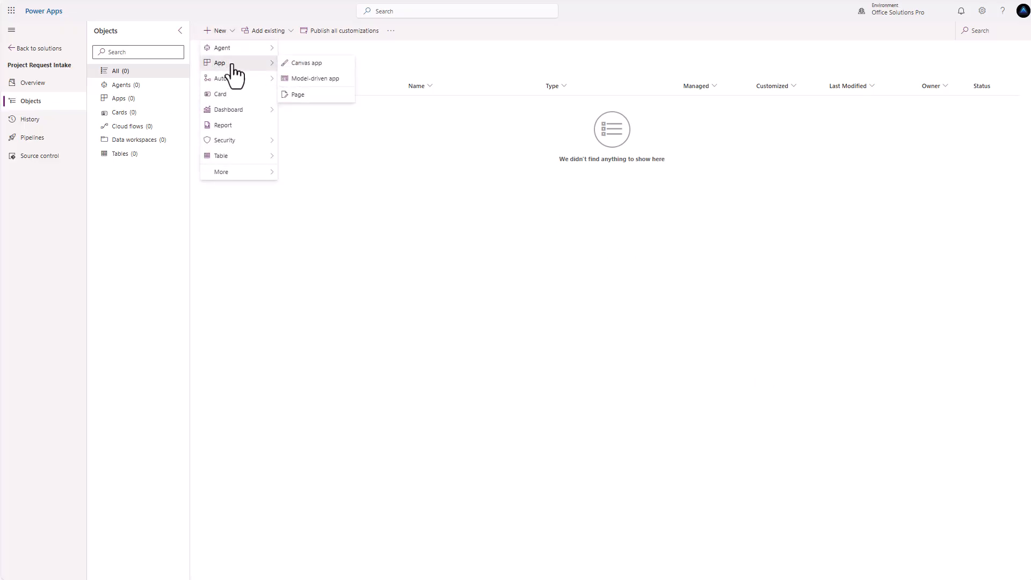
pyautogui.click(322, 67)
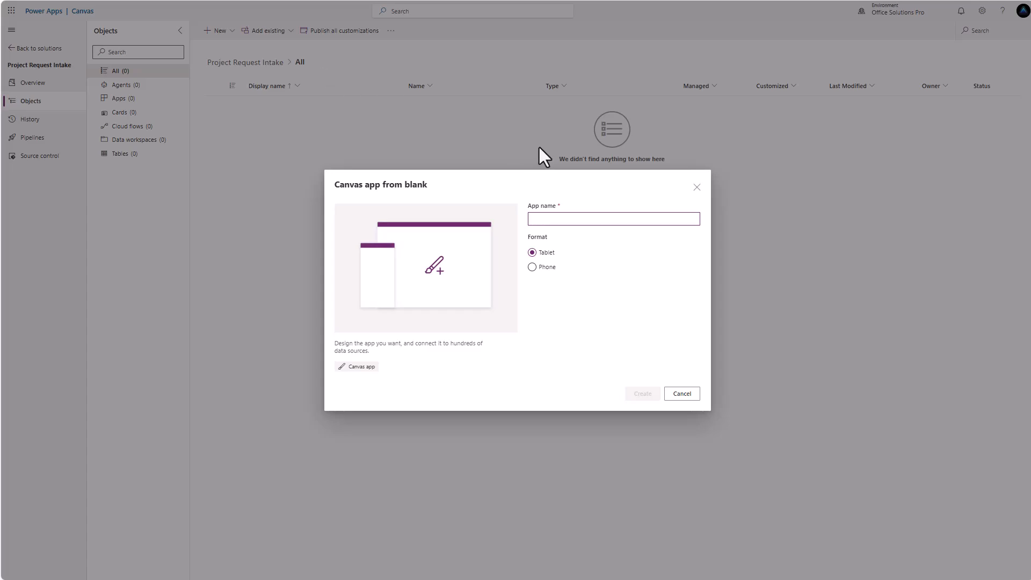
pyautogui.write('Project Request')
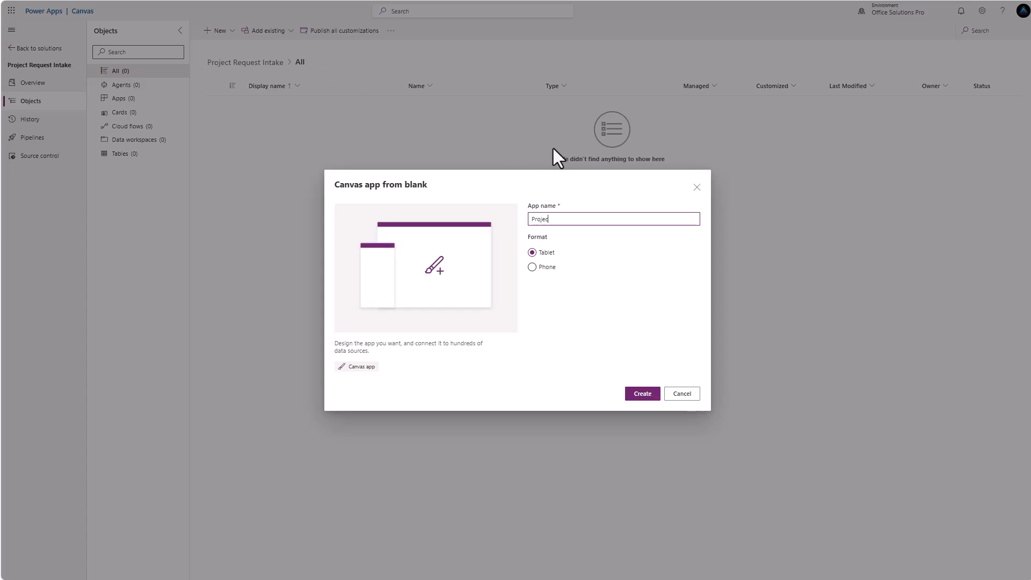
pyautogui.write(' Intake')
pyautogui.click(639, 400)
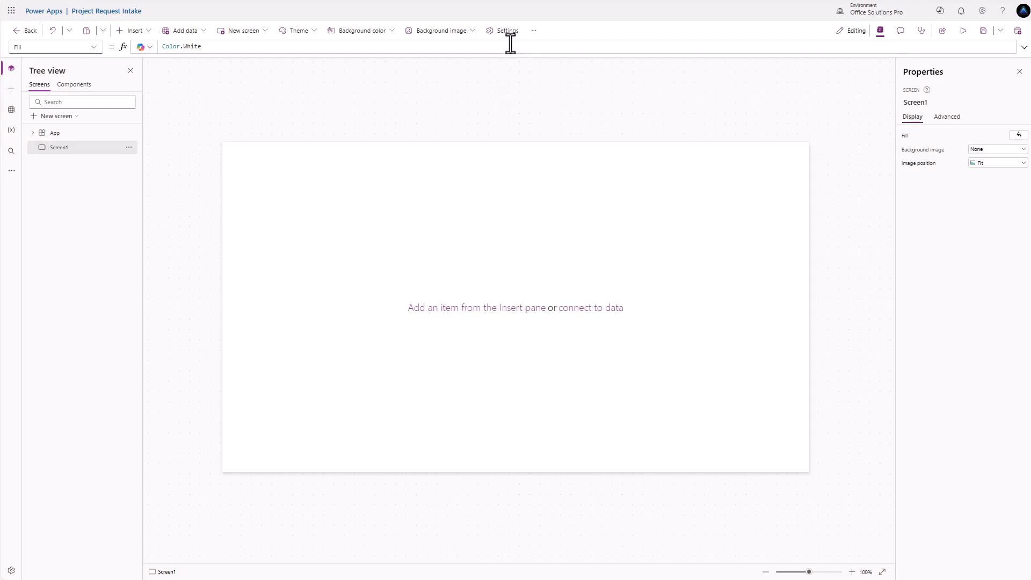
# Review the app's display settings and enable modern controls and themes among its updates.
pyautogui.click(508, 32)
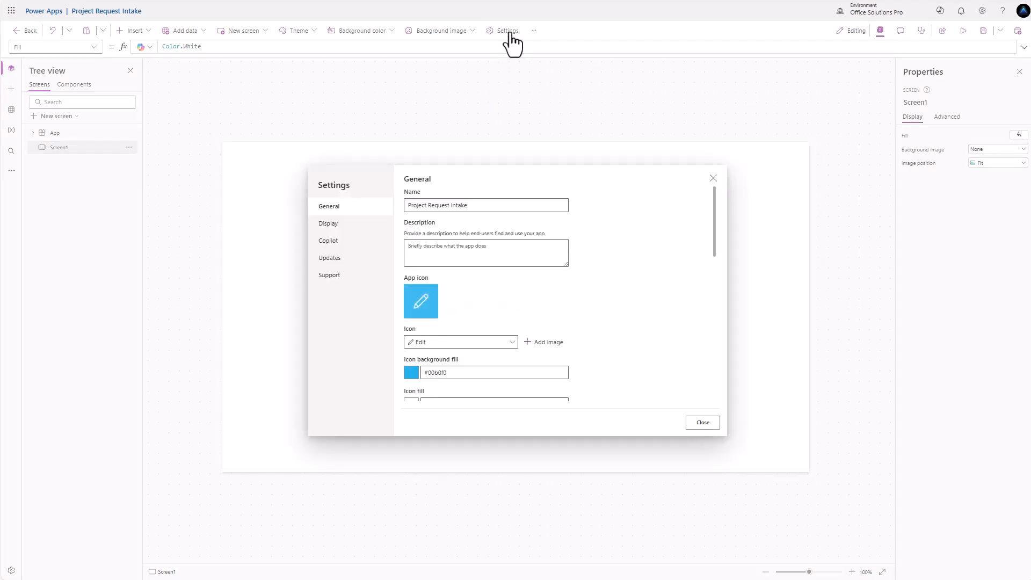
pyautogui.click(353, 224)
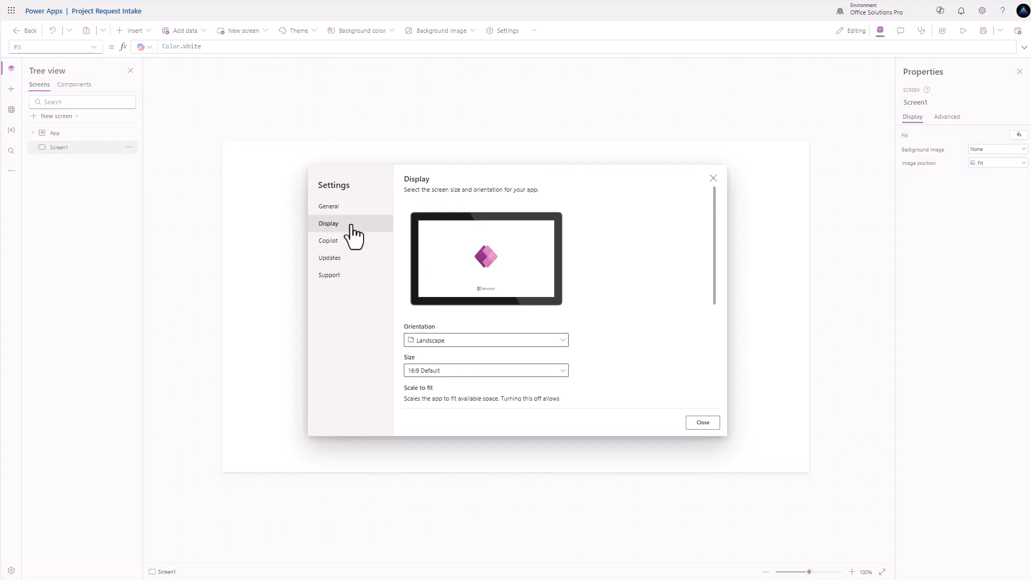
pyautogui.scroll(-1, 473, 277)
pyautogui.scroll(-2, 479, 279)
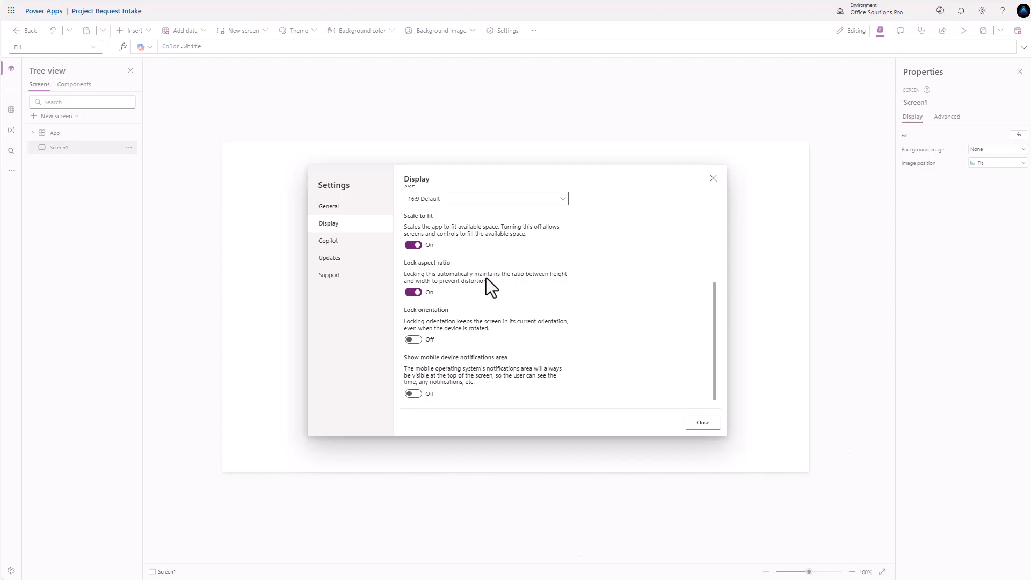
pyautogui.click(348, 261)
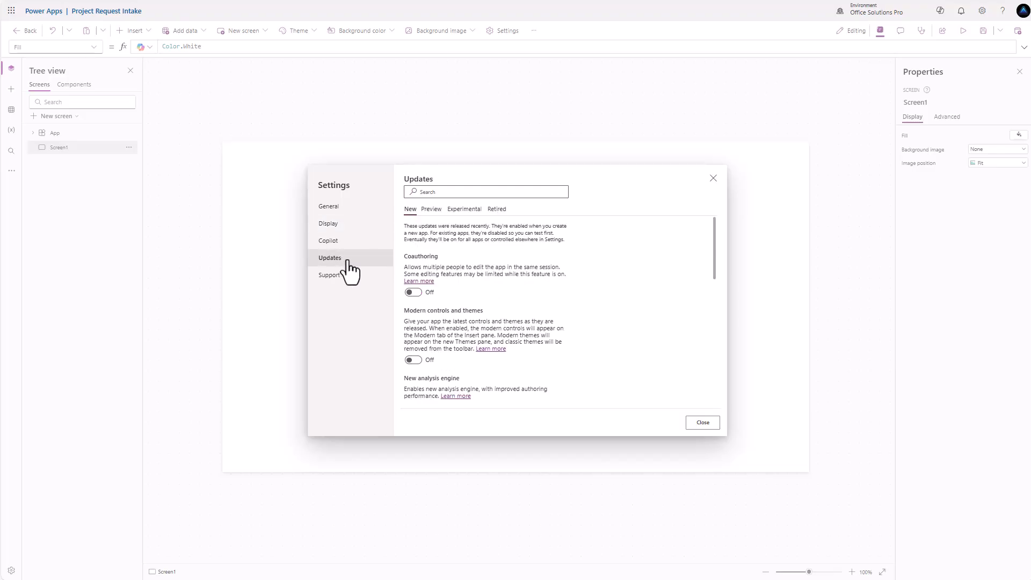
pyautogui.click(412, 360)
pyautogui.scroll(-10, 462, 335)
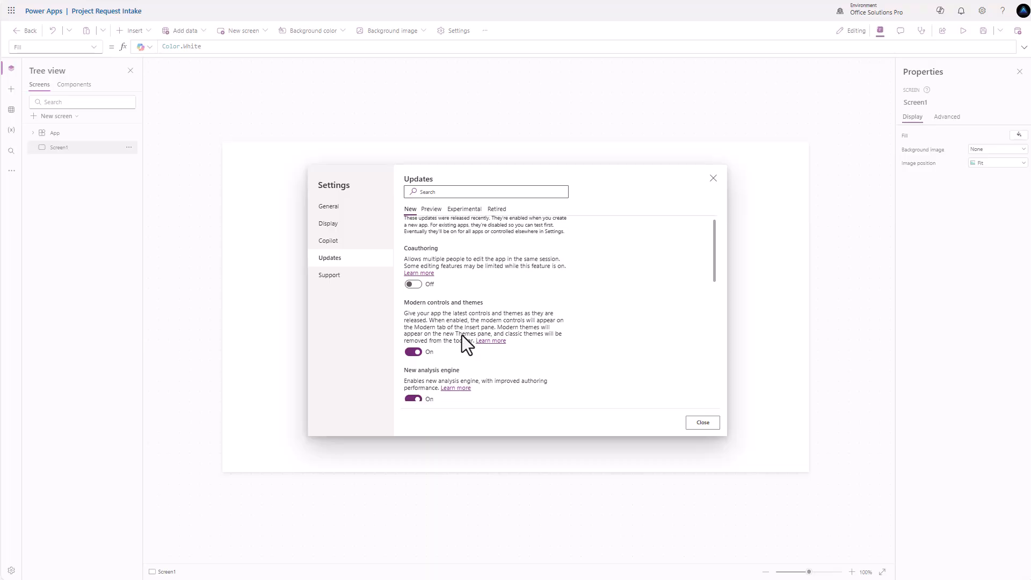
pyautogui.scroll(-5, 461, 335)
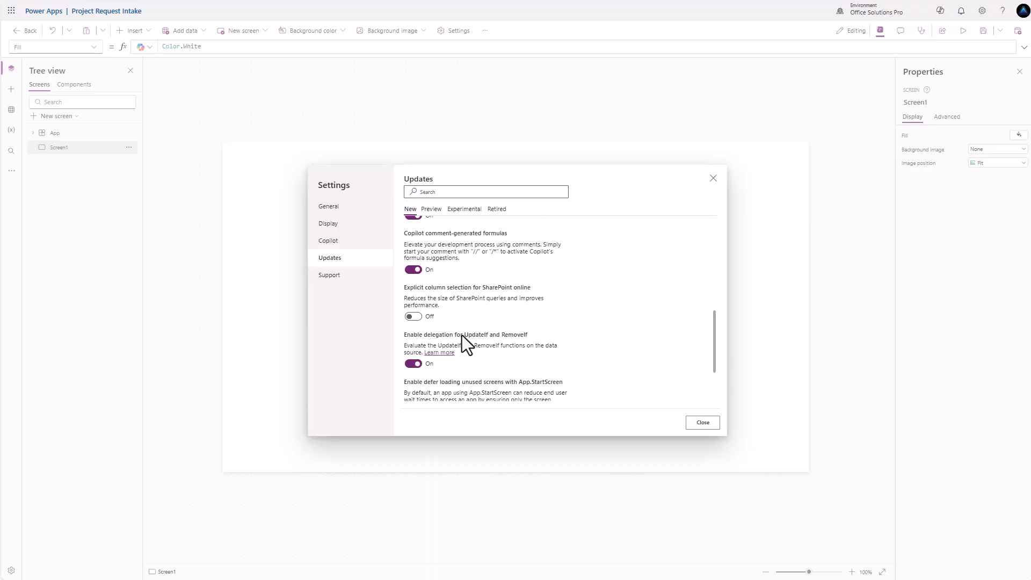
pyautogui.scroll(4, 462, 335)
pyautogui.scroll(5, 461, 335)
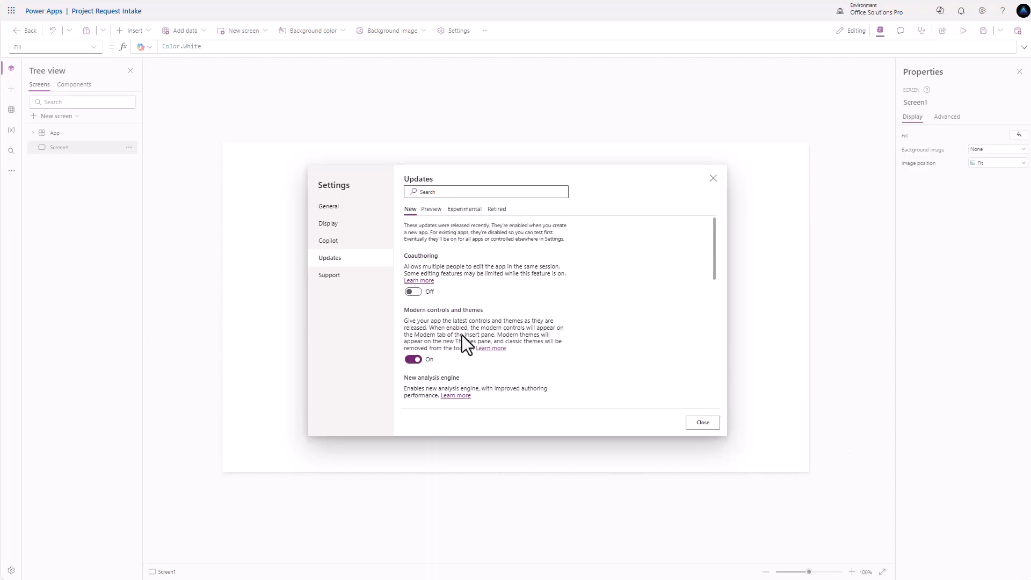
pyautogui.click(702, 423)
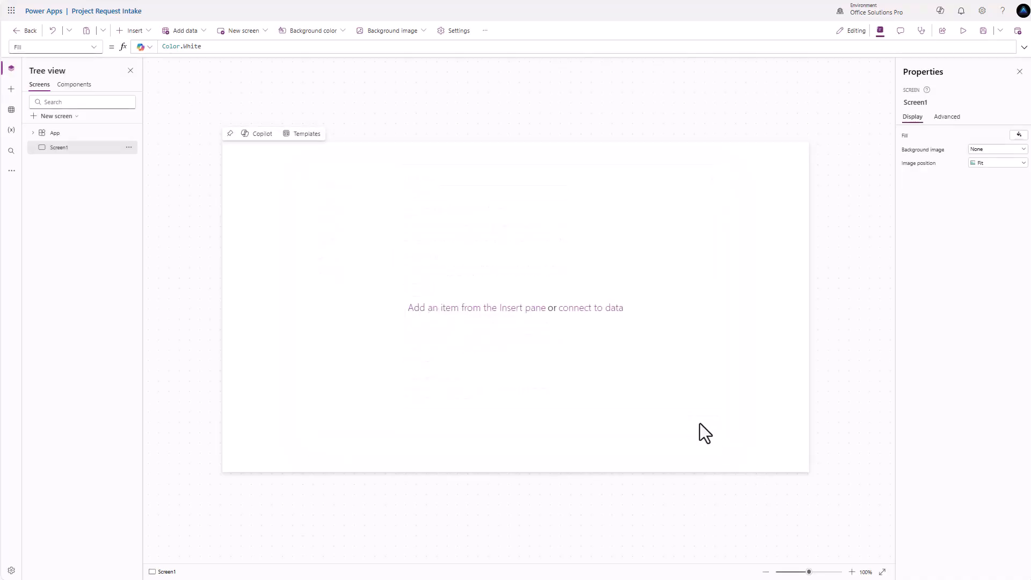
# Start a new custom theme named "Office Solutions Pro" with the Arial font.
pyautogui.click(11, 171)
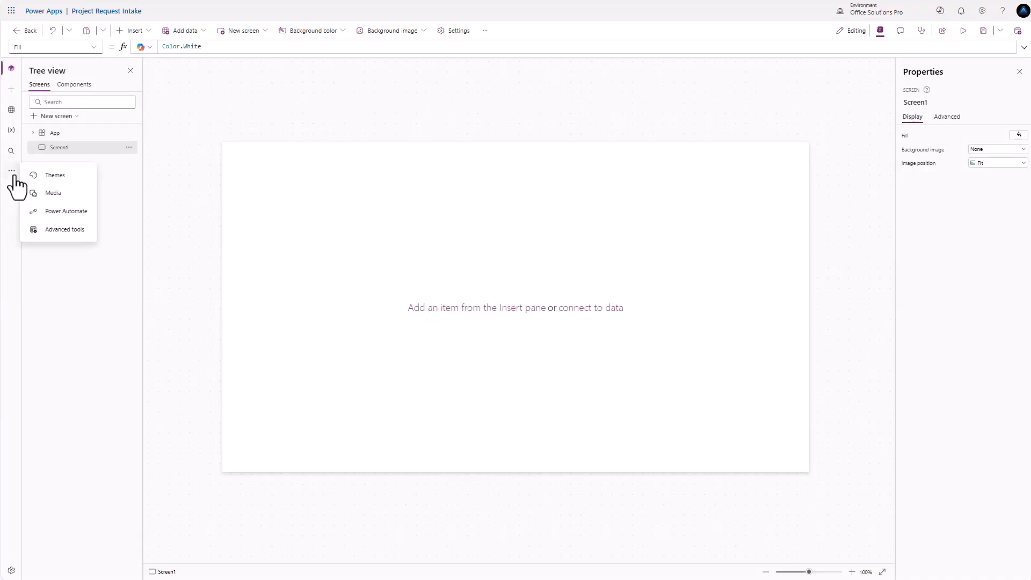
pyautogui.click(40, 172)
pyautogui.click(56, 101)
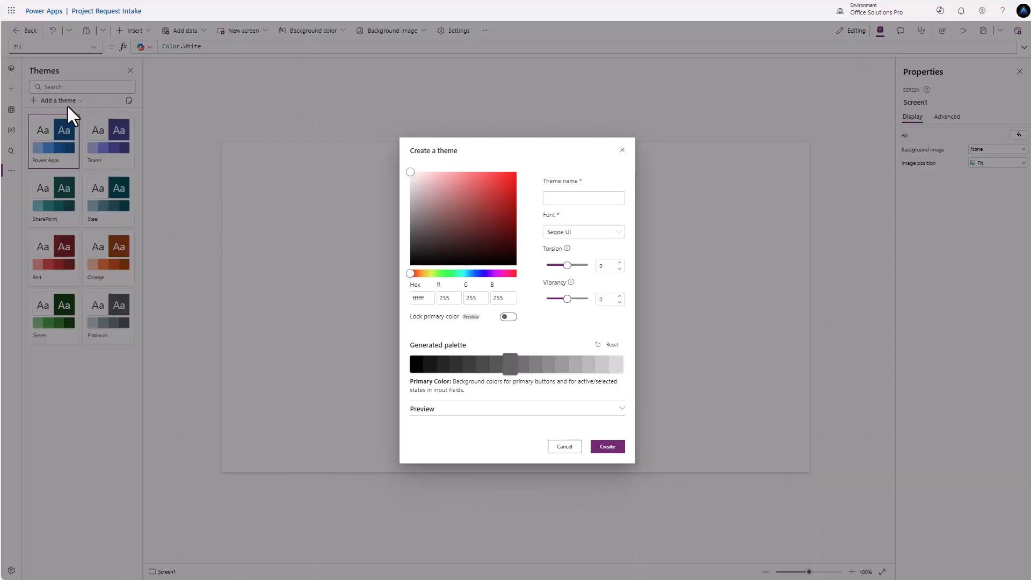
pyautogui.write('Office Solutions Pro')
pyautogui.click(561, 234)
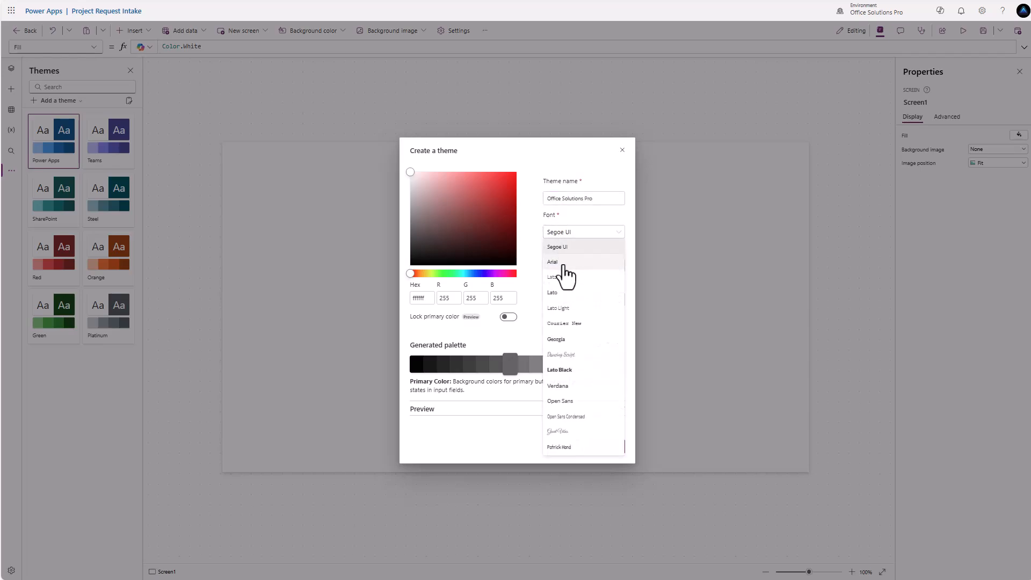
pyautogui.click(561, 259)
# Set the theme's color to RGB 7, 112, 184, create the theme, and apply it to classic controls.
pyautogui.doubleClick(450, 297)
pyautogui.write('7')
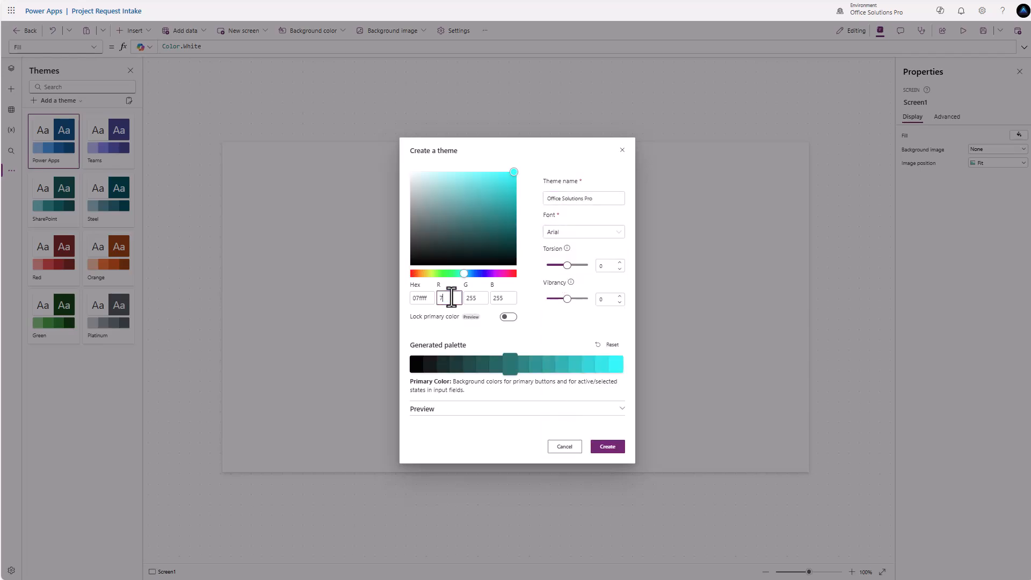
pyautogui.press('Tab')
pyautogui.write('112')
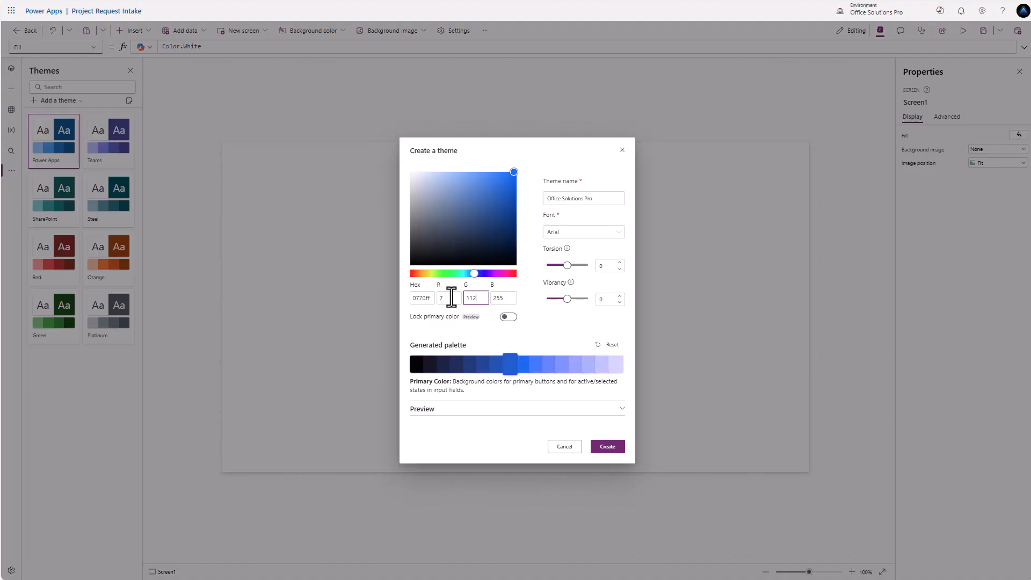
pyautogui.press('Tab')
pyautogui.write('184')
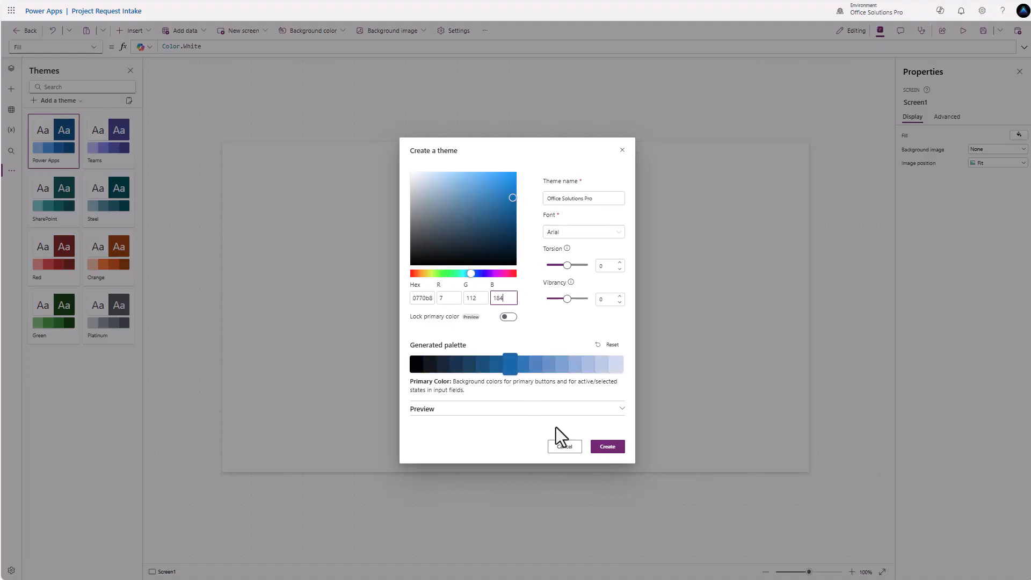
pyautogui.click(608, 449)
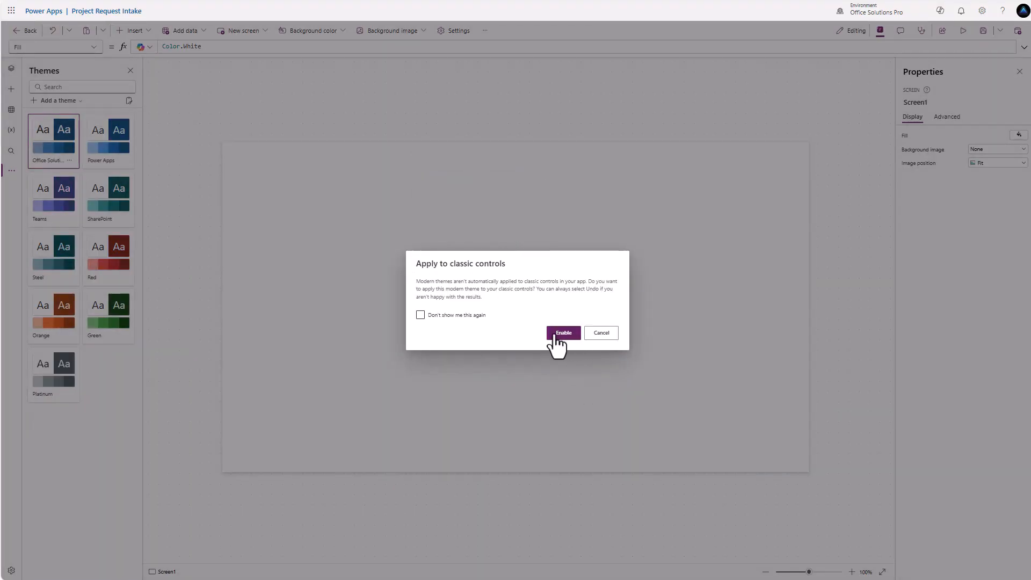
pyautogui.click(562, 335)
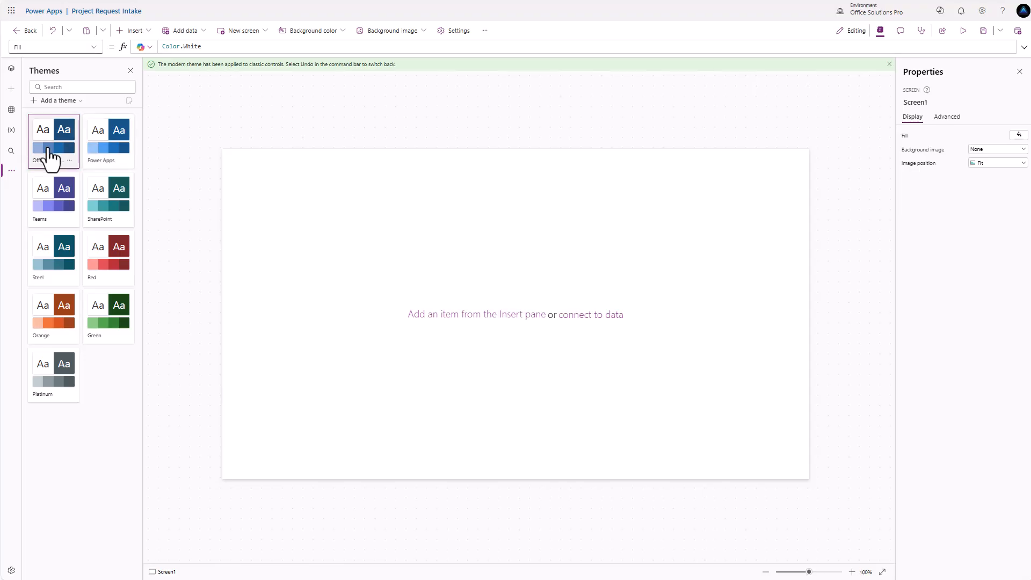
# Rename the app's first screen, Screen1, to "Main Screen".
pyautogui.click(11, 71)
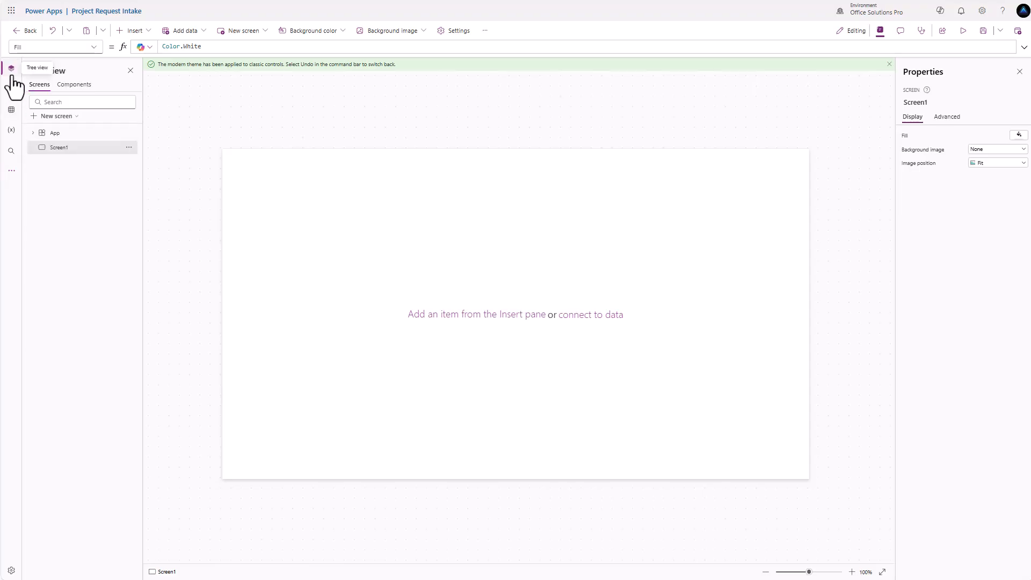
pyautogui.doubleClick(78, 150)
pyautogui.write('Main')
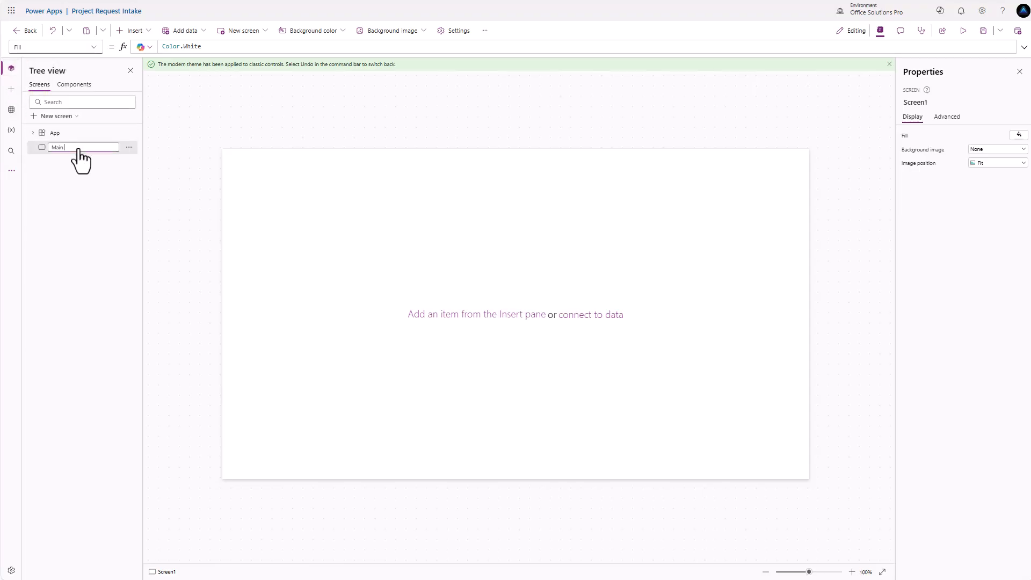
pyautogui.write(' Screen')
pyautogui.click(86, 166)
# Add a blank second screen and name it "Request Intake Form".
pyautogui.click(257, 31)
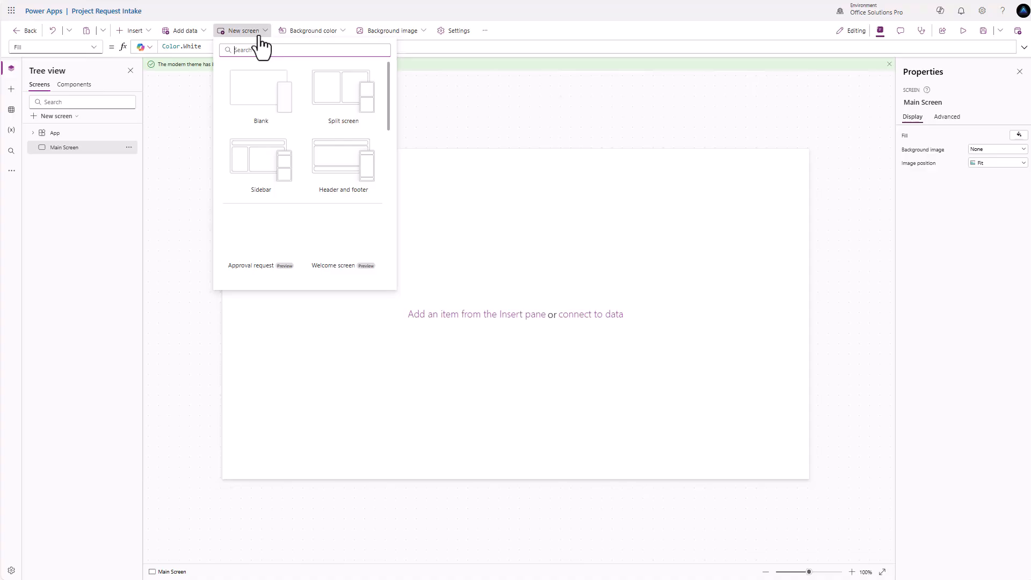
pyautogui.click(268, 105)
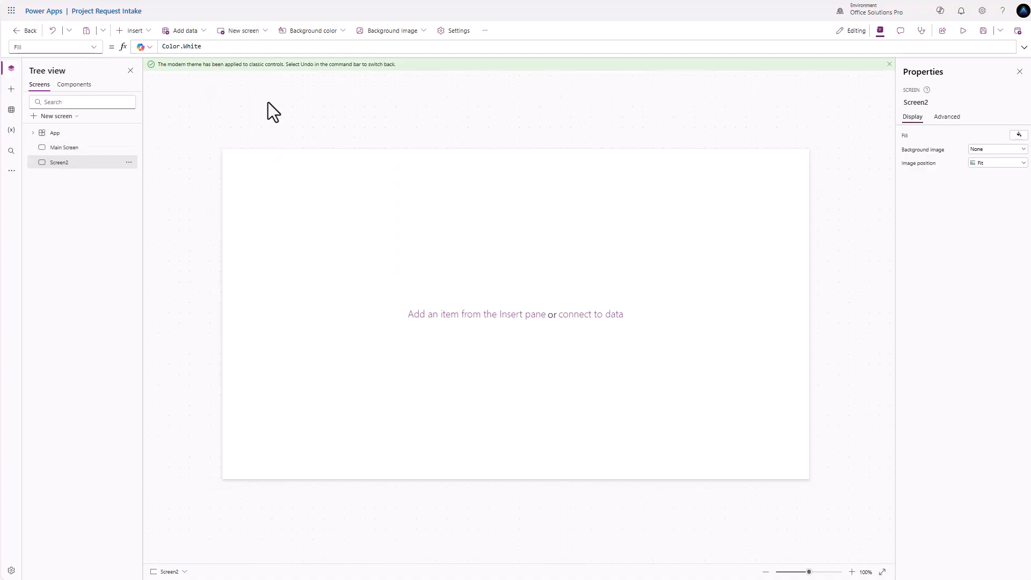
pyautogui.doubleClick(64, 163)
pyautogui.write('Req')
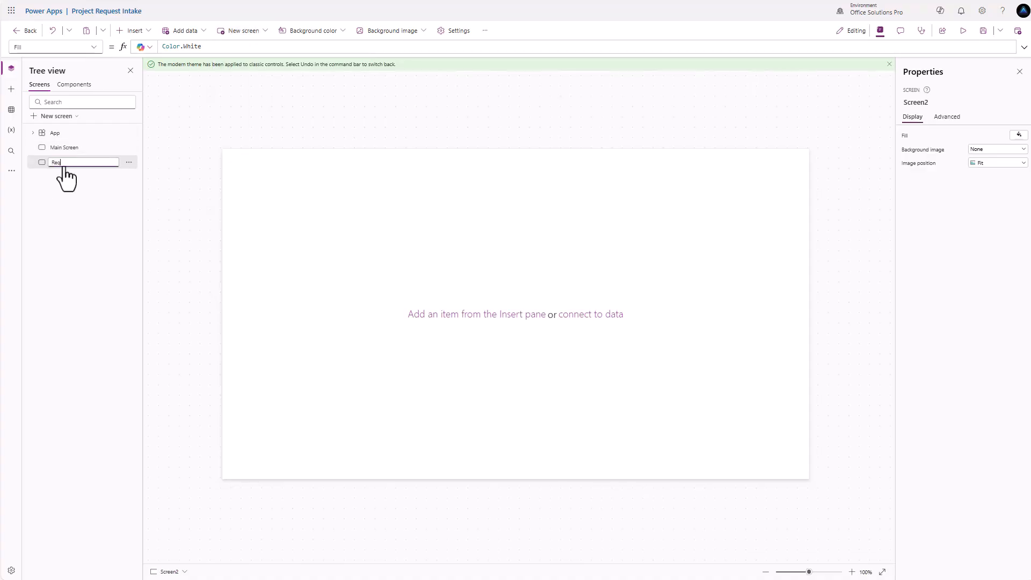
pyautogui.write('uest Intake Form')
pyautogui.press('Return')
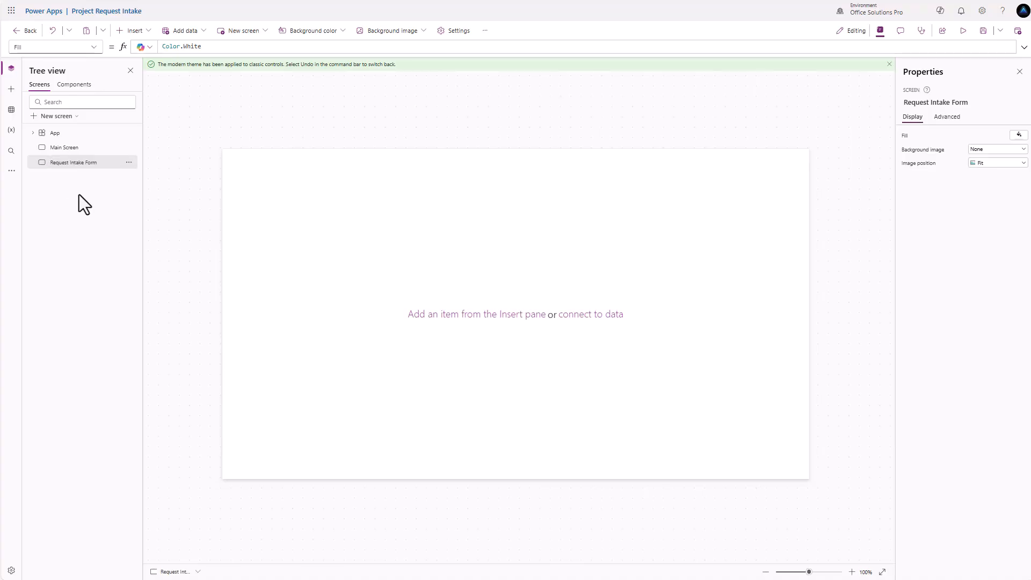
# Connect the app to the "Demo Requested Projects" SharePoint list using the existing SharePoint connection.
pyautogui.click(11, 110)
pyautogui.click(81, 167)
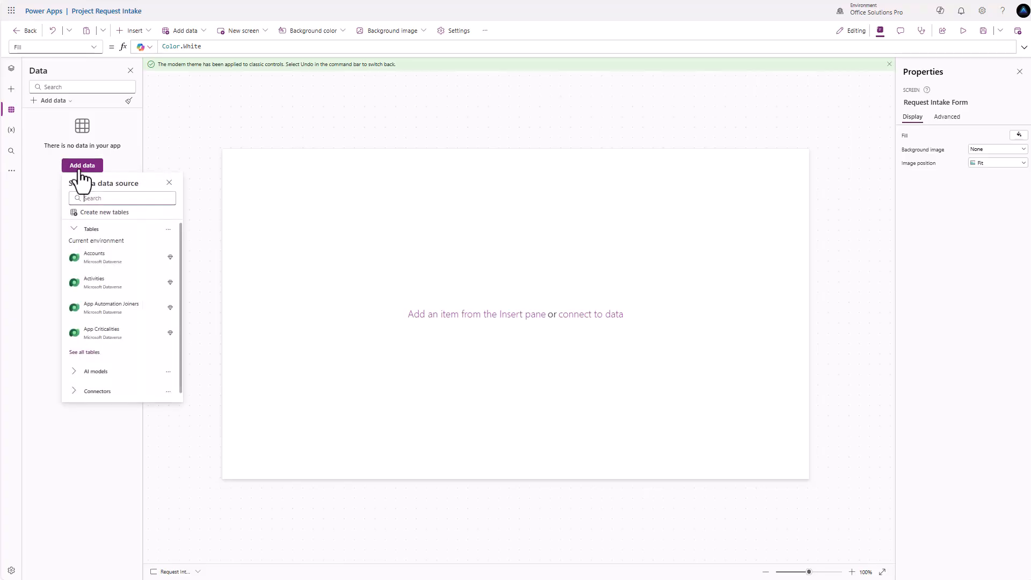
pyautogui.write('sharepoint')
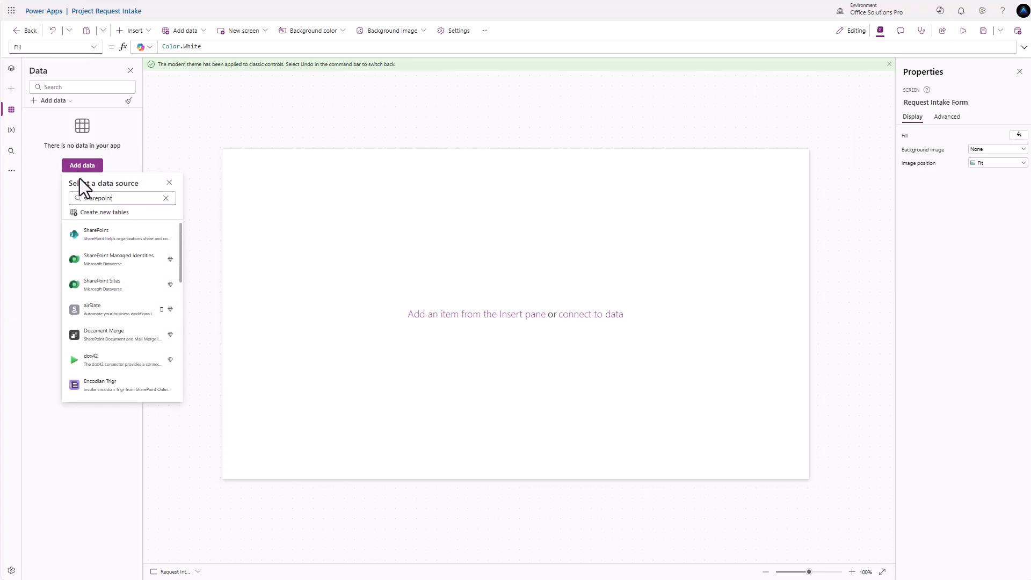
pyautogui.click(107, 232)
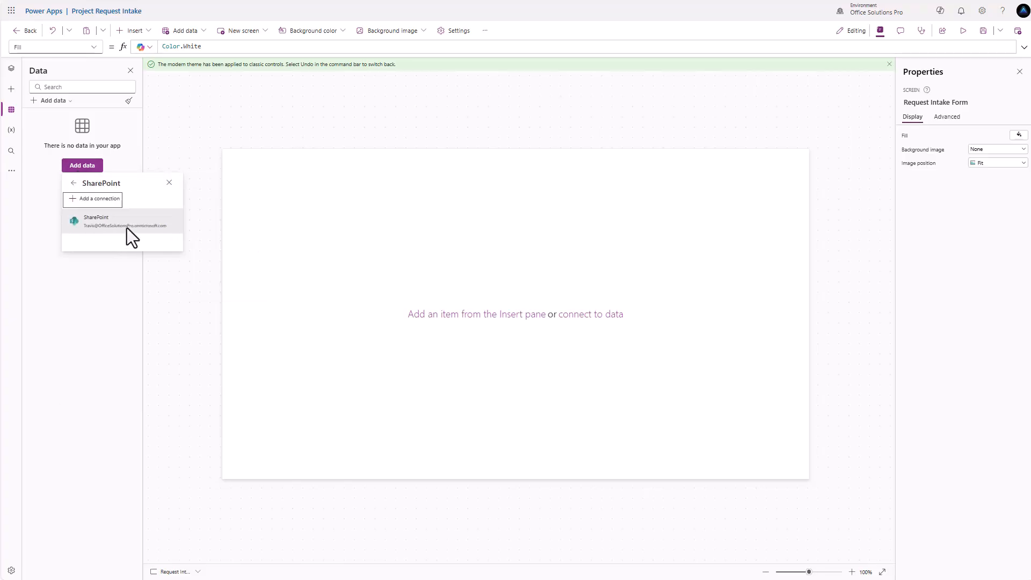
pyautogui.click(110, 221)
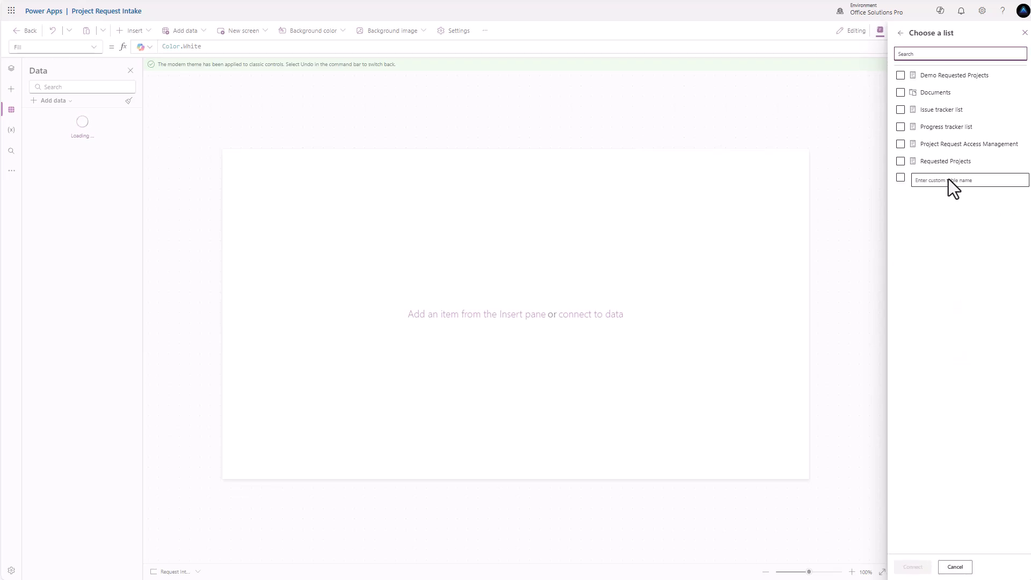
pyautogui.click(900, 75)
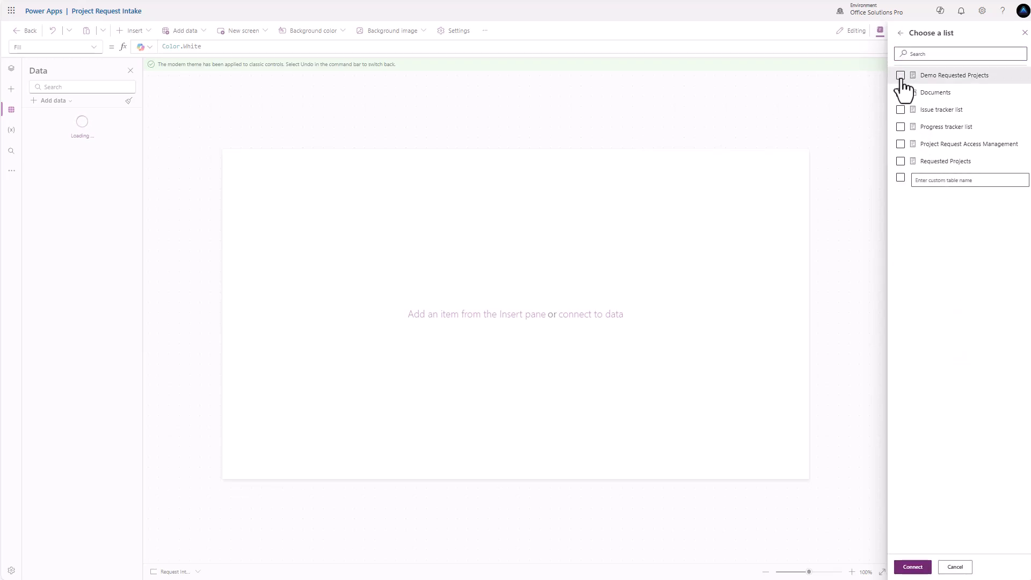
pyautogui.click(912, 566)
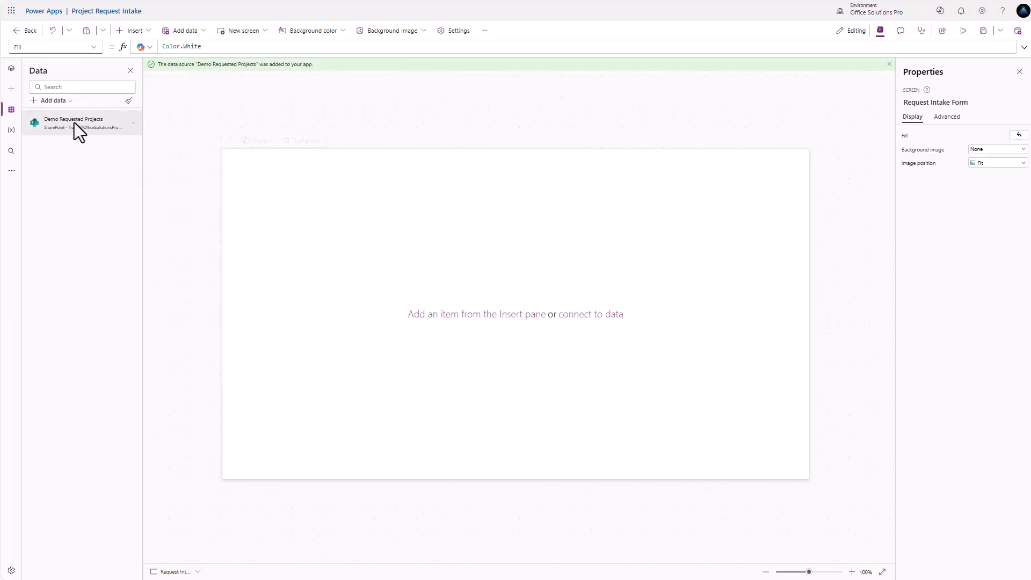
# Copy all controls from FormScreen1 of the Demo Requested Projects form app into this app's Request Intake Form screen.
pyautogui.click(12, 73)
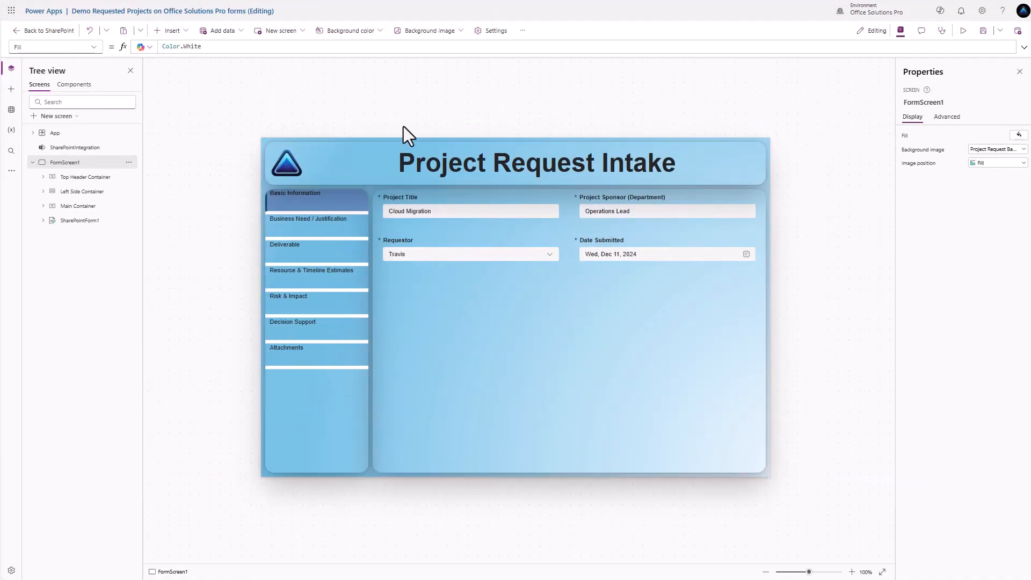
pyautogui.hotkey('ctrl', 'a')
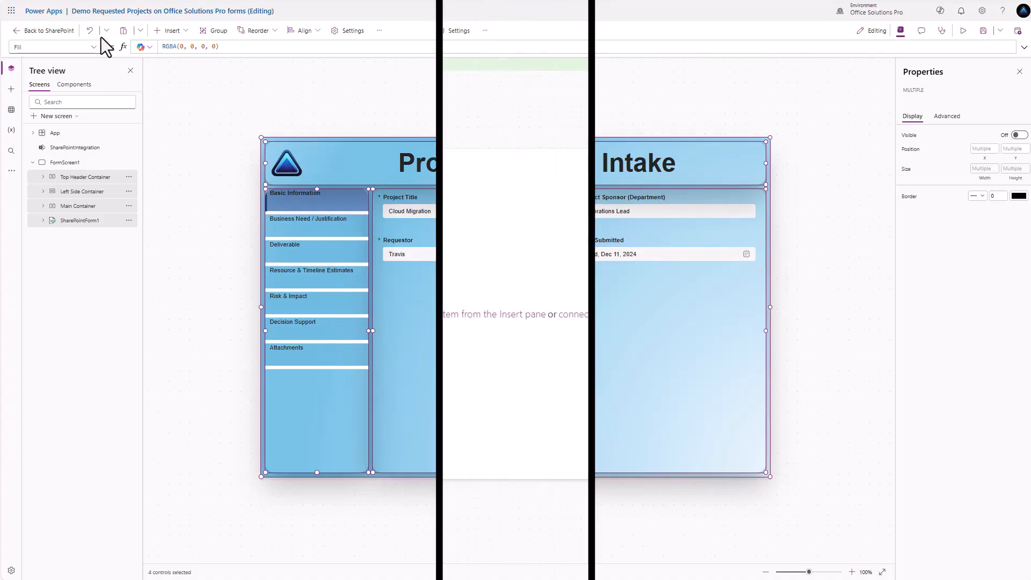
pyautogui.click(103, 30)
pyautogui.click(101, 84)
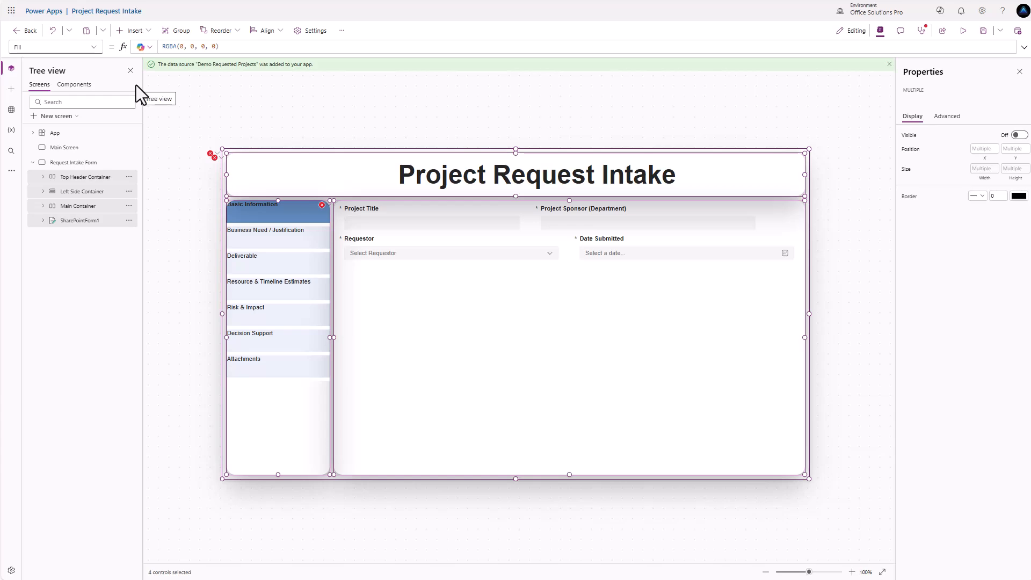
# Inspect the flagged Item formula of SharePointForm1, delete that form, and expand the Main Container.
pyautogui.click(213, 156)
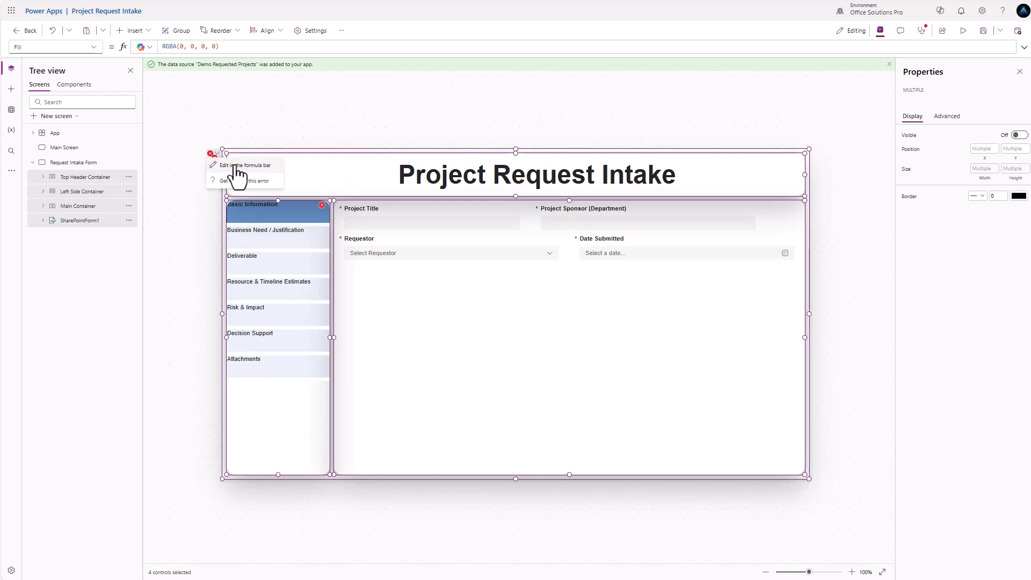
pyautogui.click(236, 165)
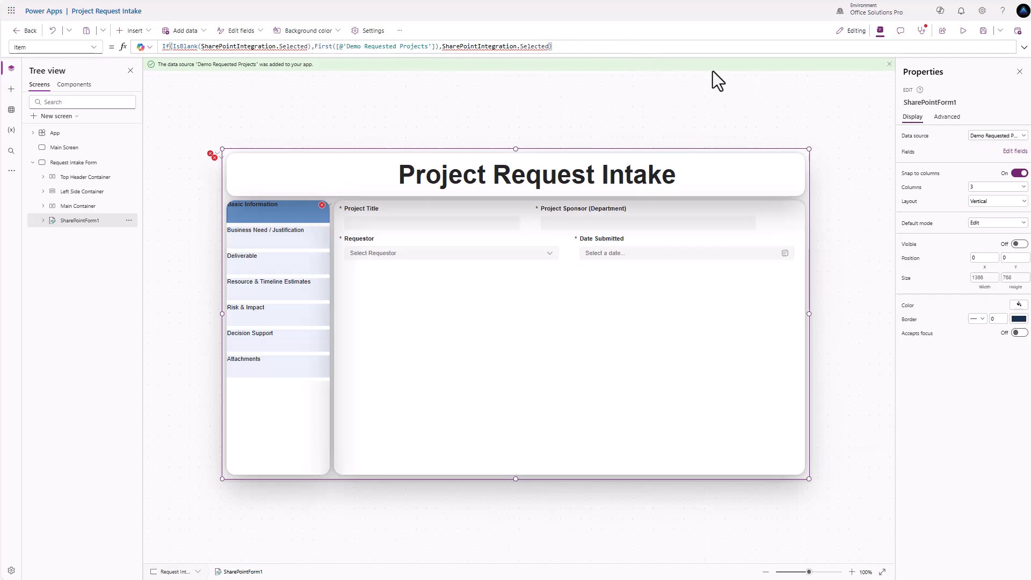
pyautogui.click(115, 223)
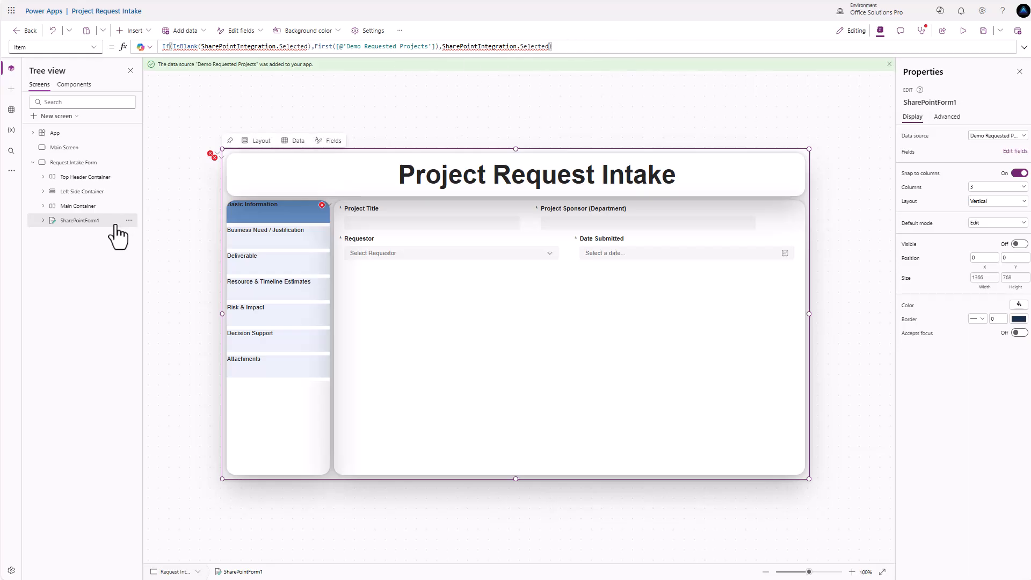
pyautogui.rightClick(119, 225)
pyautogui.click(147, 281)
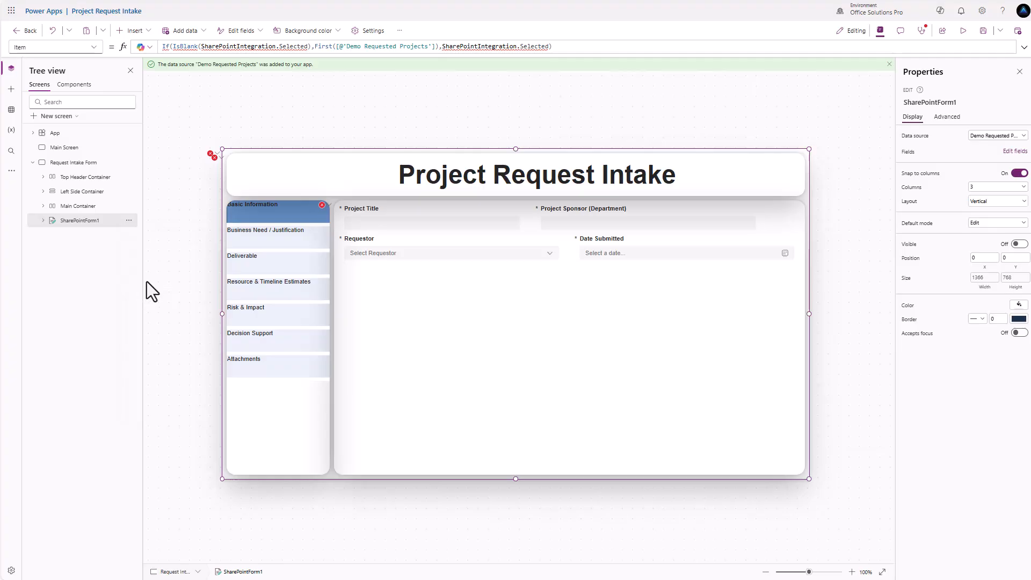
pyautogui.click(44, 207)
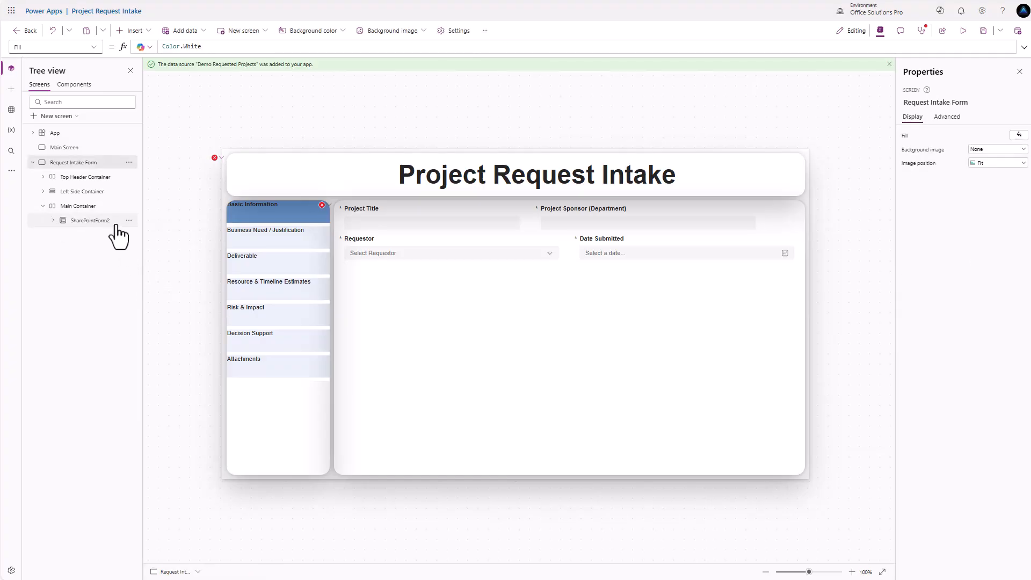
# Locate the flagged imgLogo image in the header and upload "Office Solutions Pro (Edited)2" as its picture.
pyautogui.click(221, 158)
pyautogui.click(226, 170)
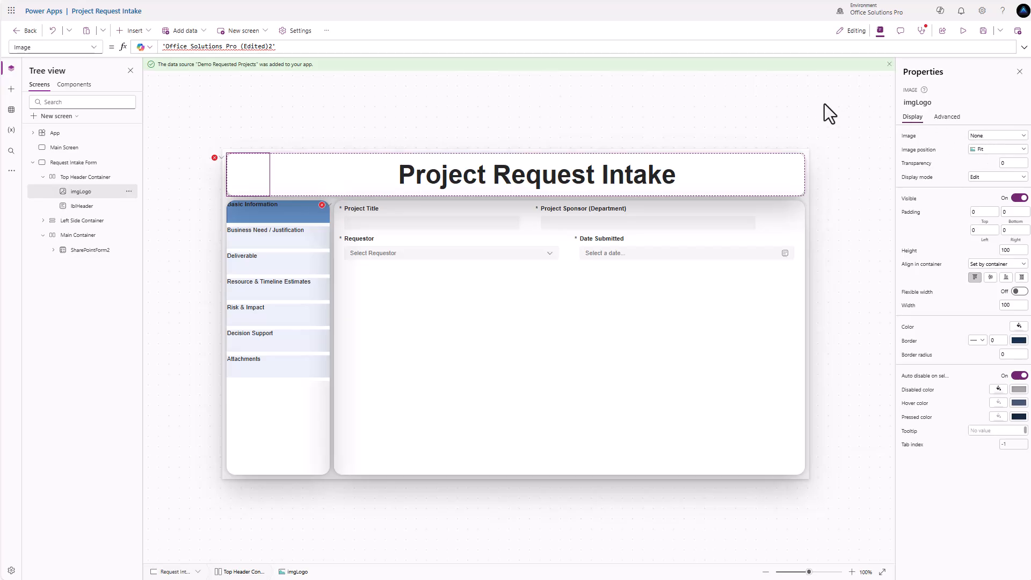
pyautogui.click(994, 138)
pyautogui.click(991, 153)
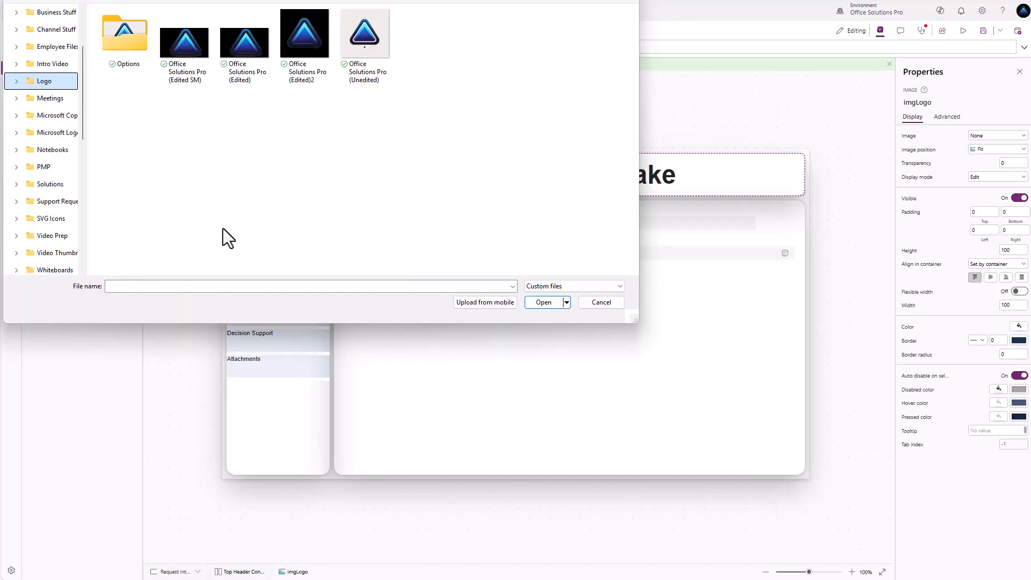
pyautogui.click(317, 50)
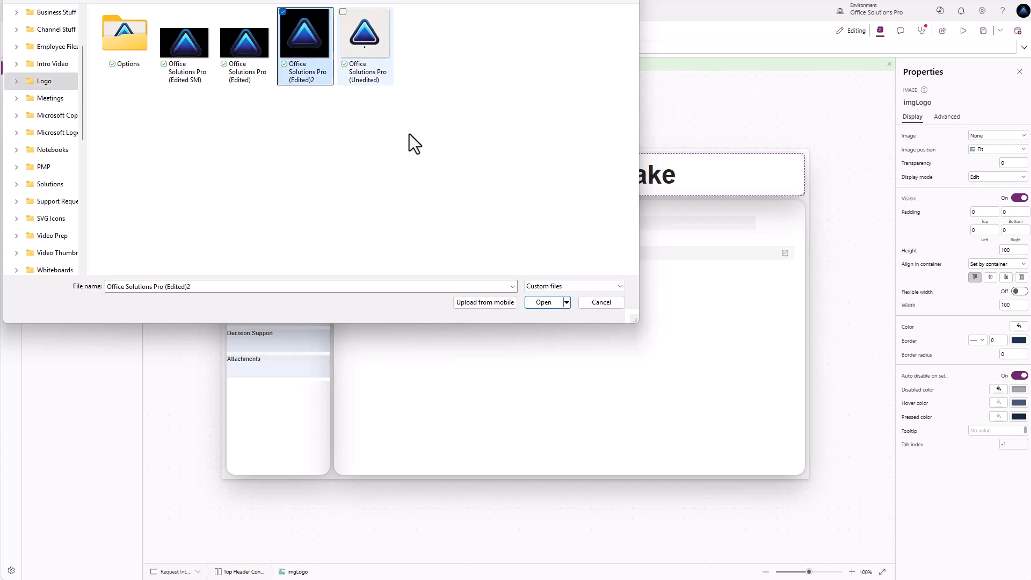
pyautogui.click(543, 302)
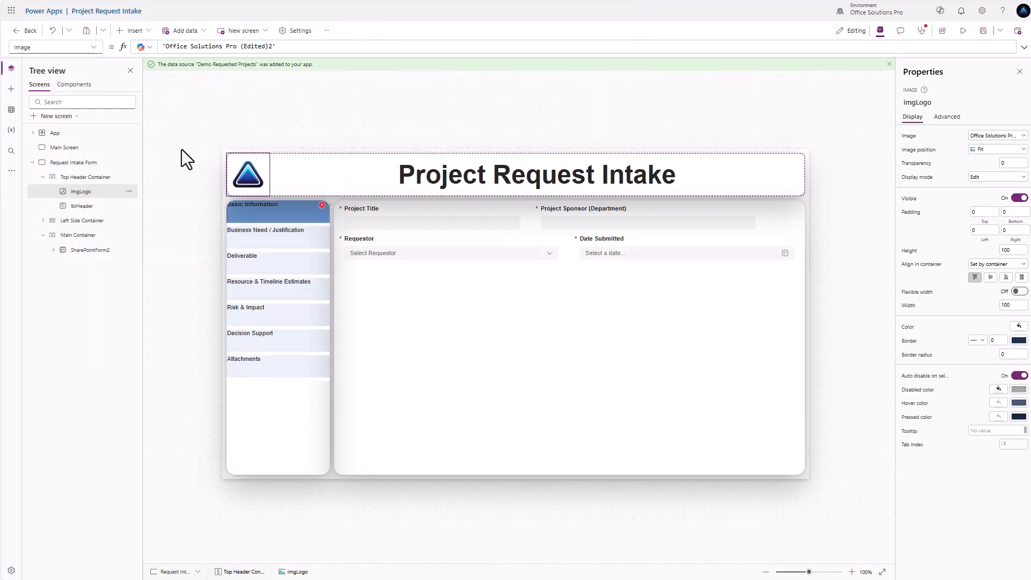
# Upload "Page Background" as the background image of the Request Intake Form screen.
pyautogui.click(285, 103)
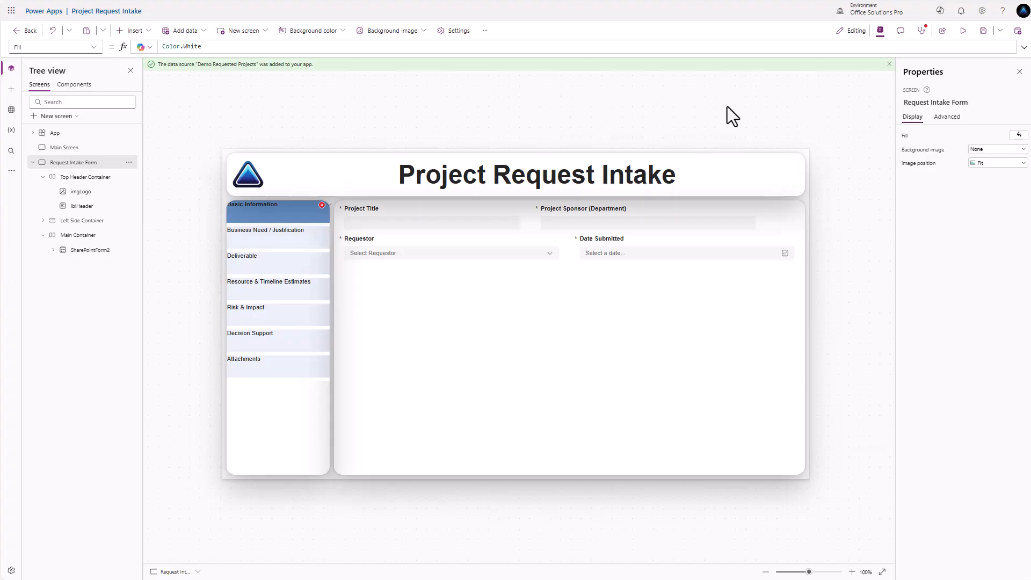
pyautogui.click(996, 151)
pyautogui.click(990, 171)
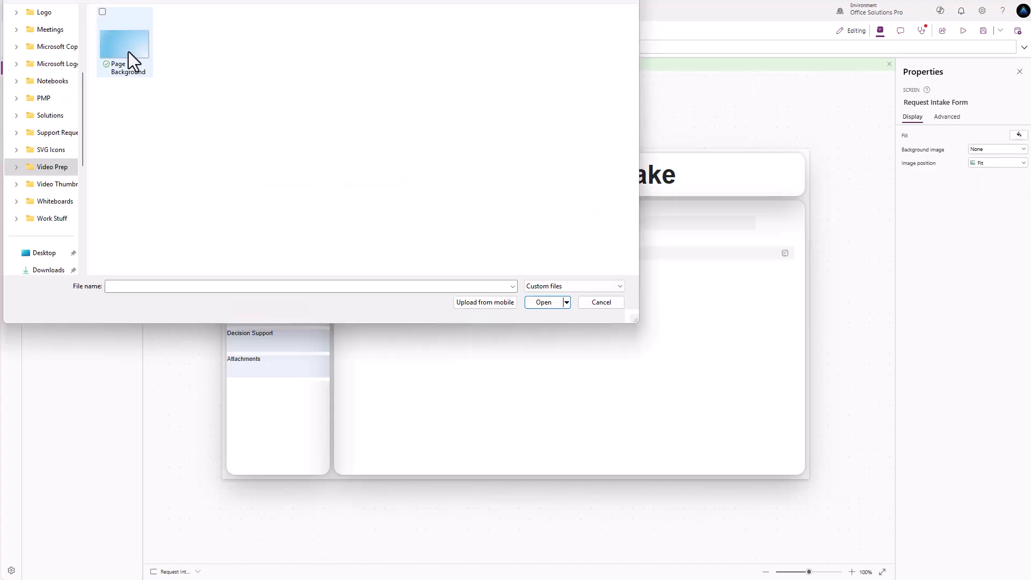
pyautogui.click(128, 51)
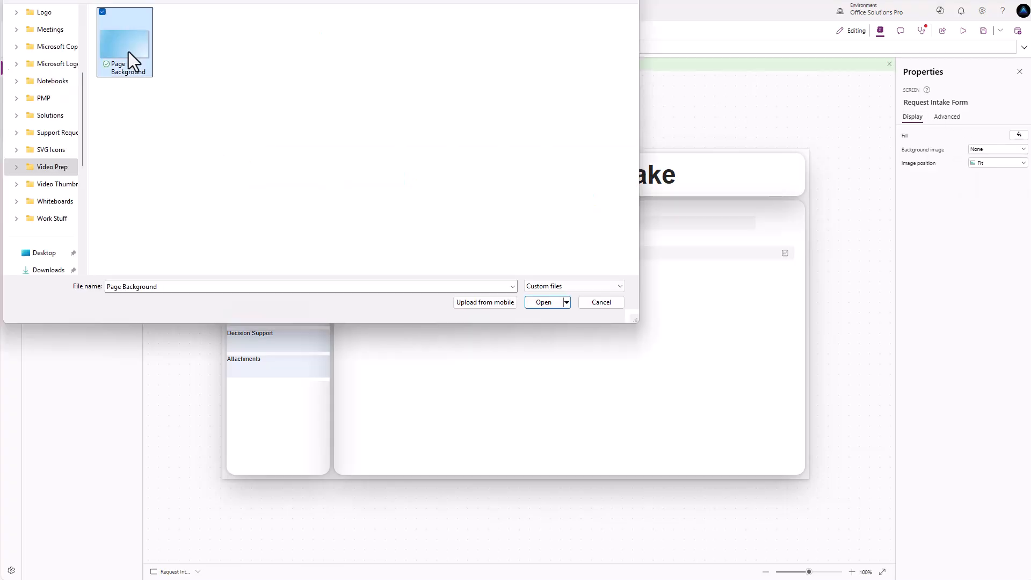
pyautogui.click(545, 302)
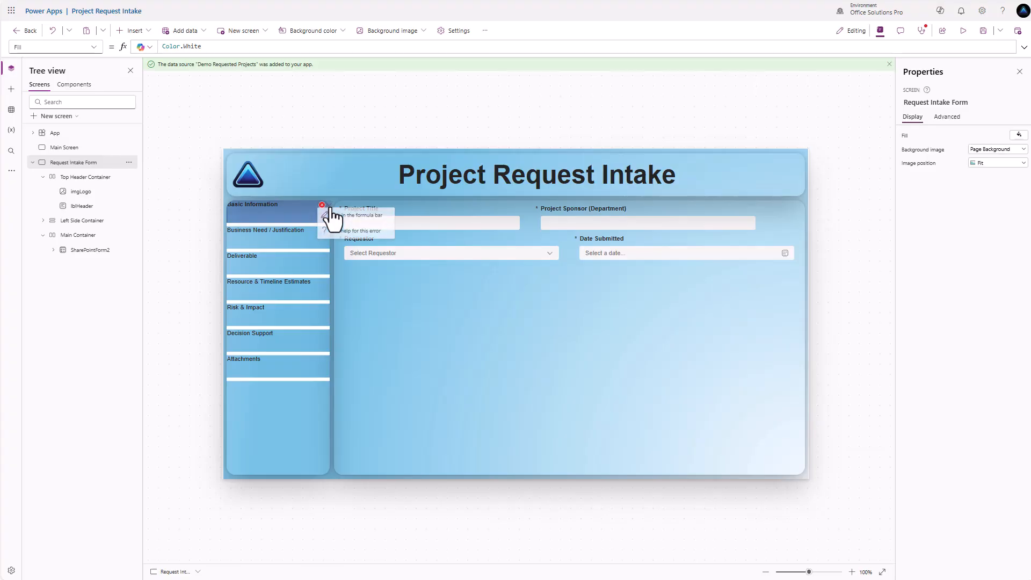
# Clear the SharePointIntegration formula from the Item property of SharePointForm2.
pyautogui.click(338, 229)
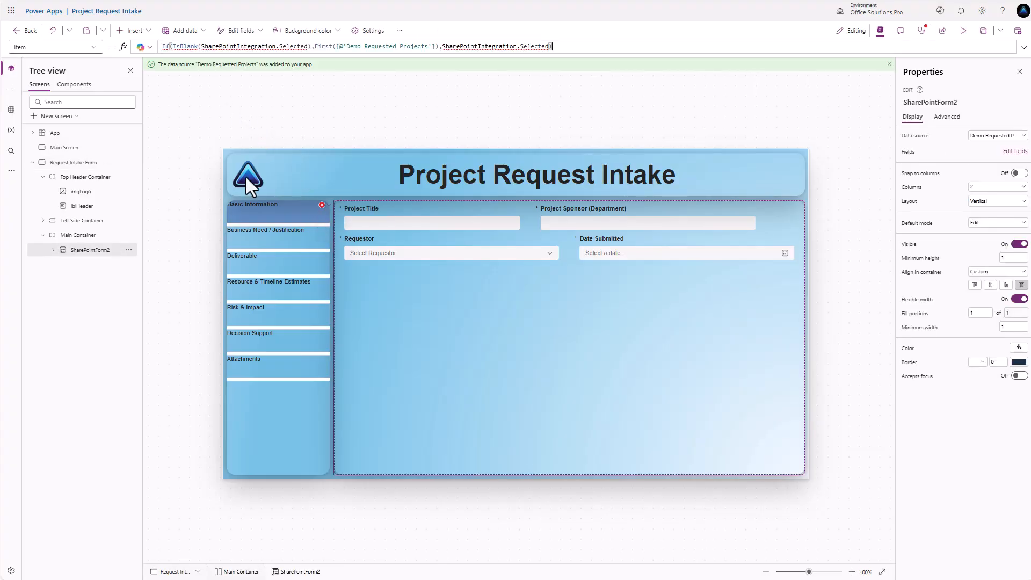
pyautogui.moveTo(556, 47); pyautogui.dragTo(137, 46)
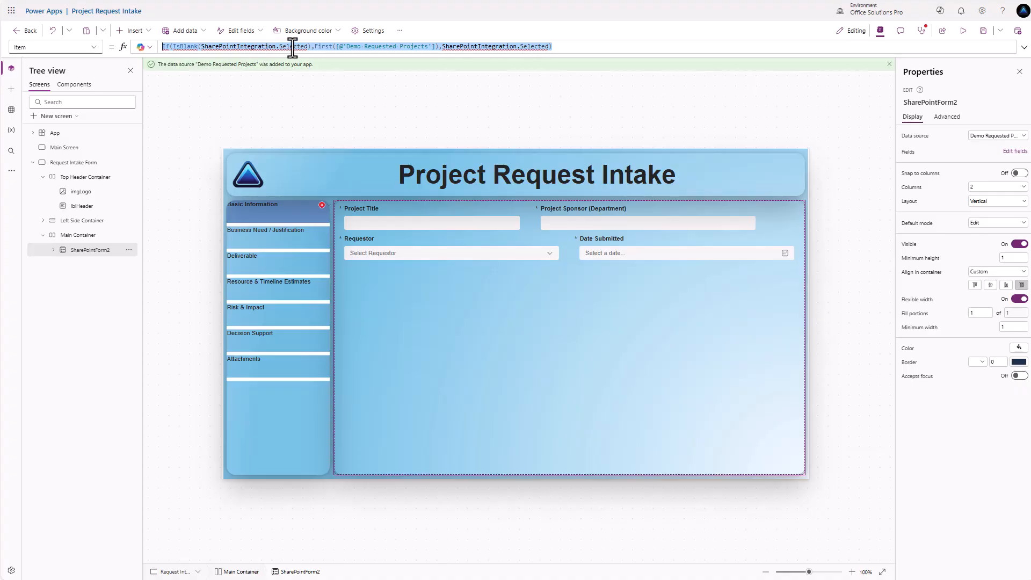
pyautogui.click(486, 129)
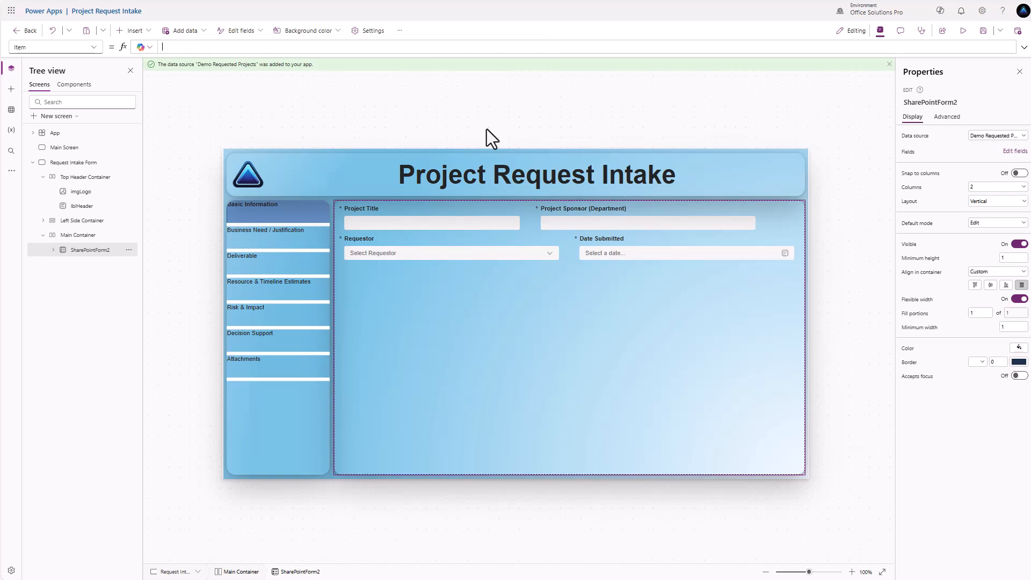
# Set the X position of the lblAreaSelection label in the side gallery to 10.
pyautogui.click(270, 209)
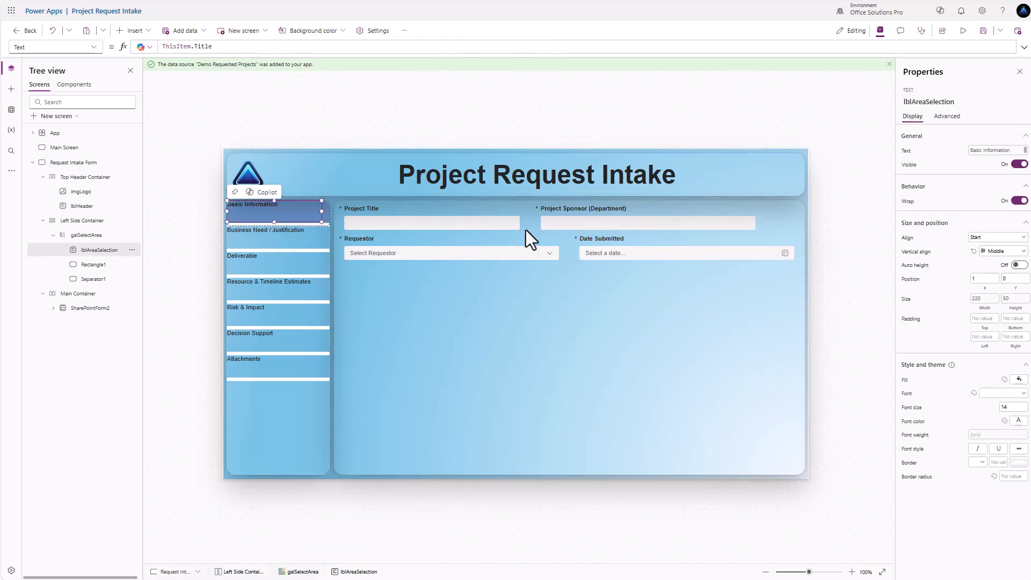
pyautogui.click(986, 279)
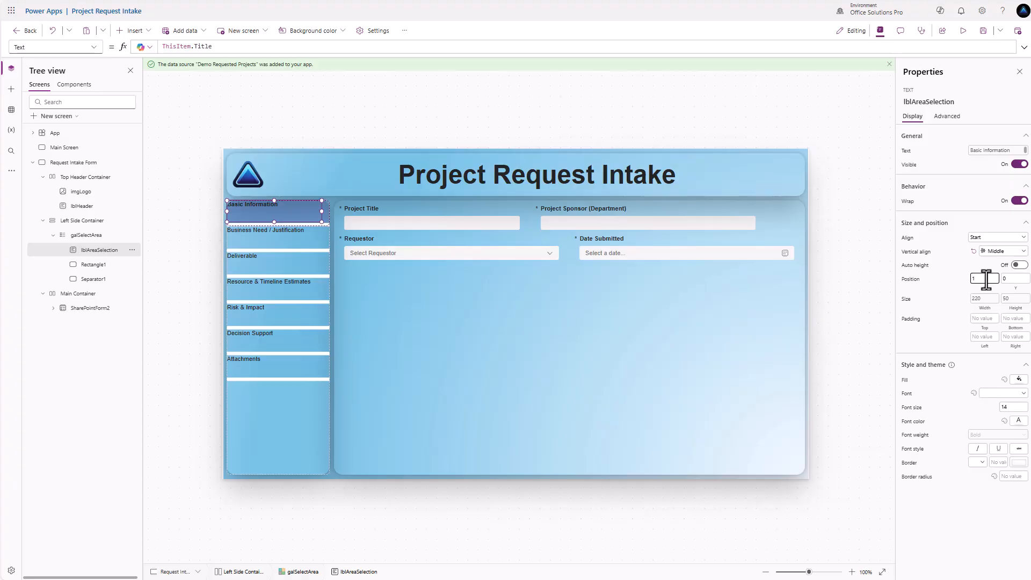
pyautogui.click(948, 262)
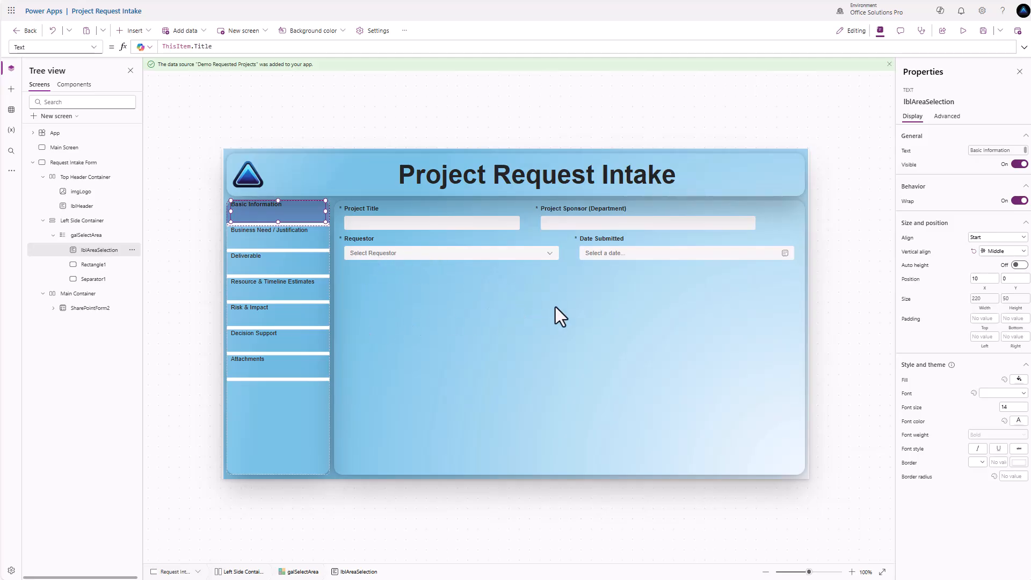
pyautogui.click(598, 111)
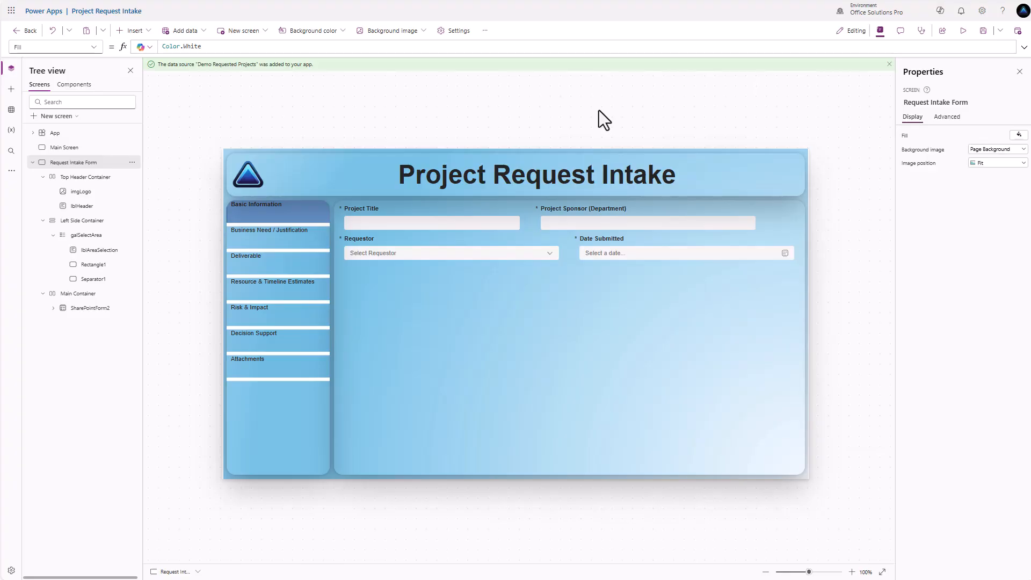
# Set the background image of the Main Screen to Page Background.
pyautogui.click(79, 147)
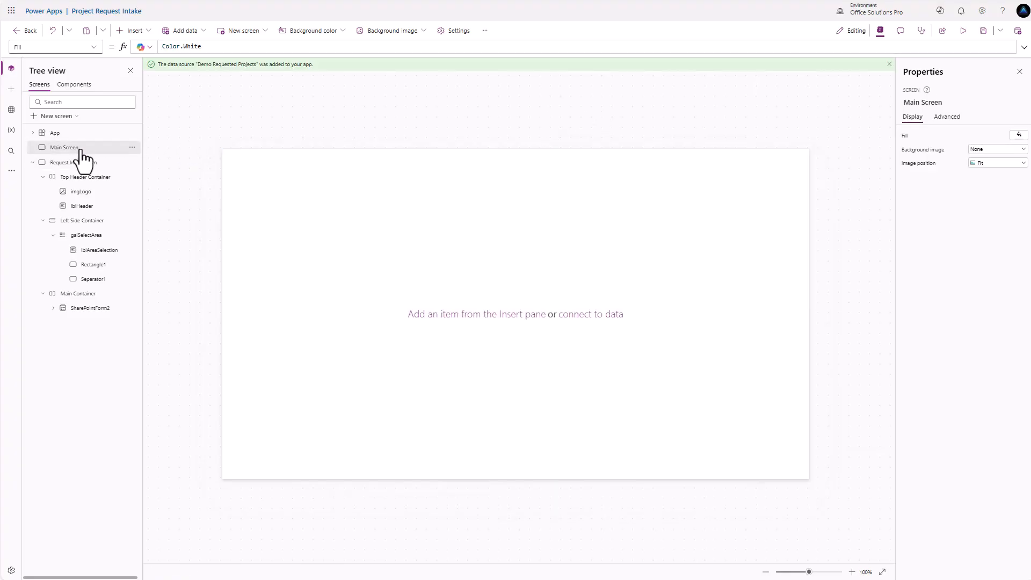
pyautogui.click(1001, 150)
pyautogui.click(994, 201)
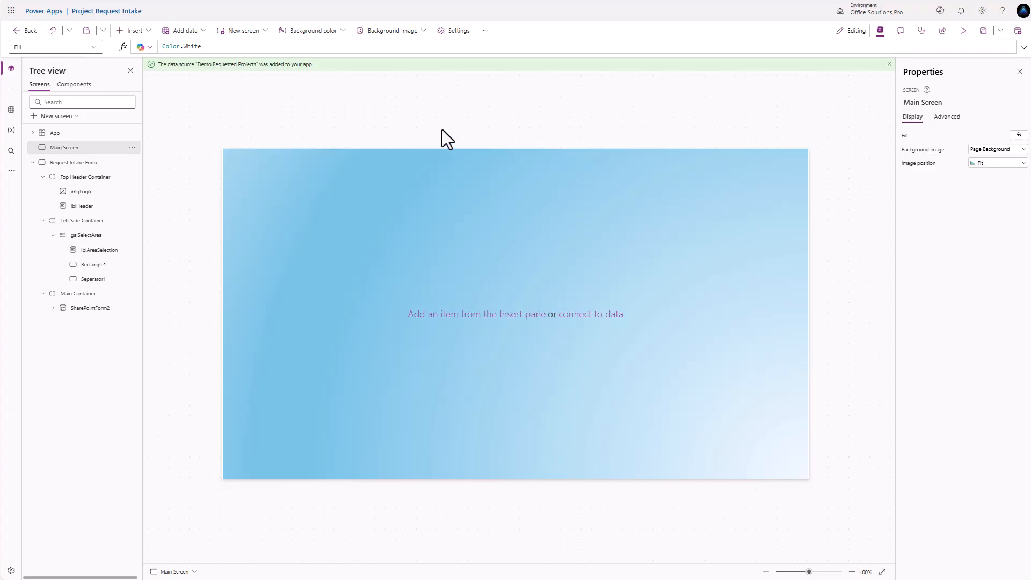
# Insert a vertical gallery bound to Demo Requested Projects on the Main Screen and enlarge it to about 1304 by 656.
pyautogui.click(135, 31)
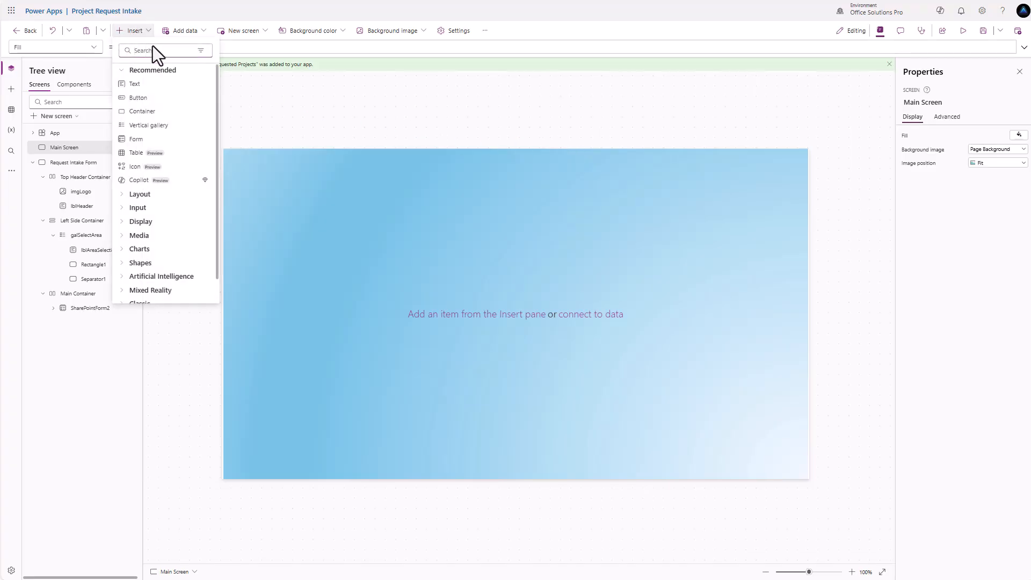
pyautogui.write('gal')
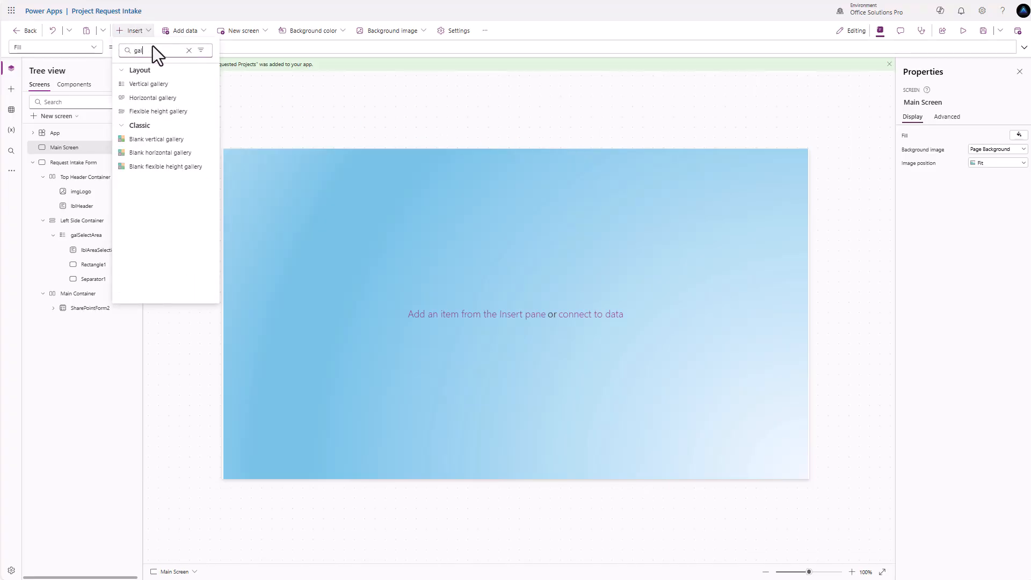
pyautogui.click(166, 87)
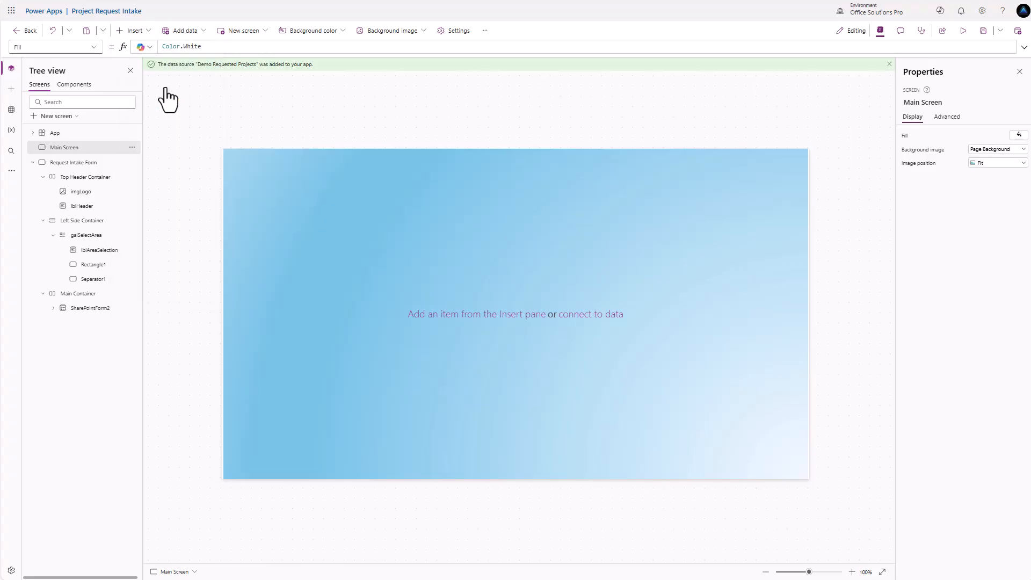
pyautogui.click(336, 242)
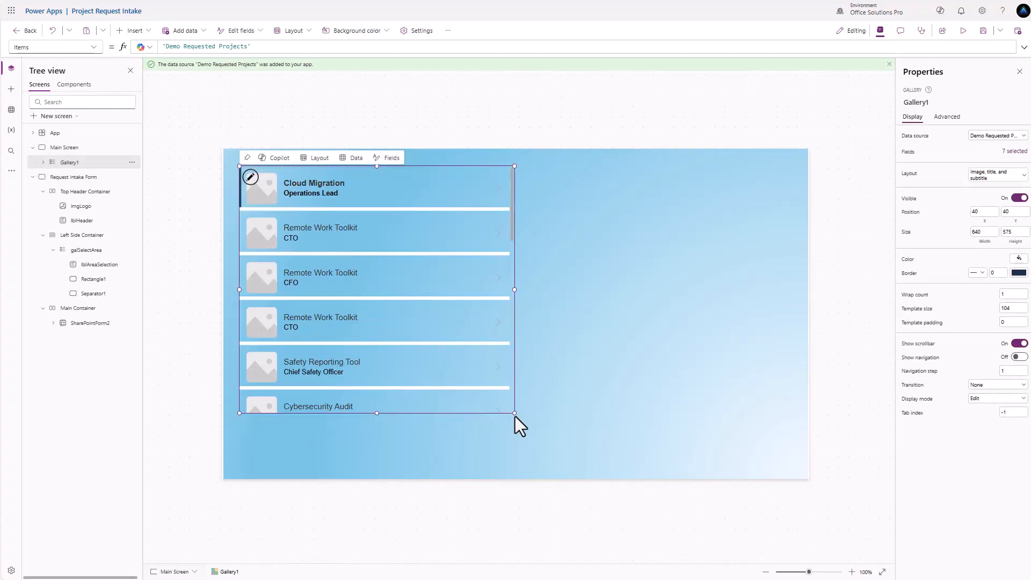
pyautogui.moveTo(514, 413); pyautogui.dragTo(798, 460)
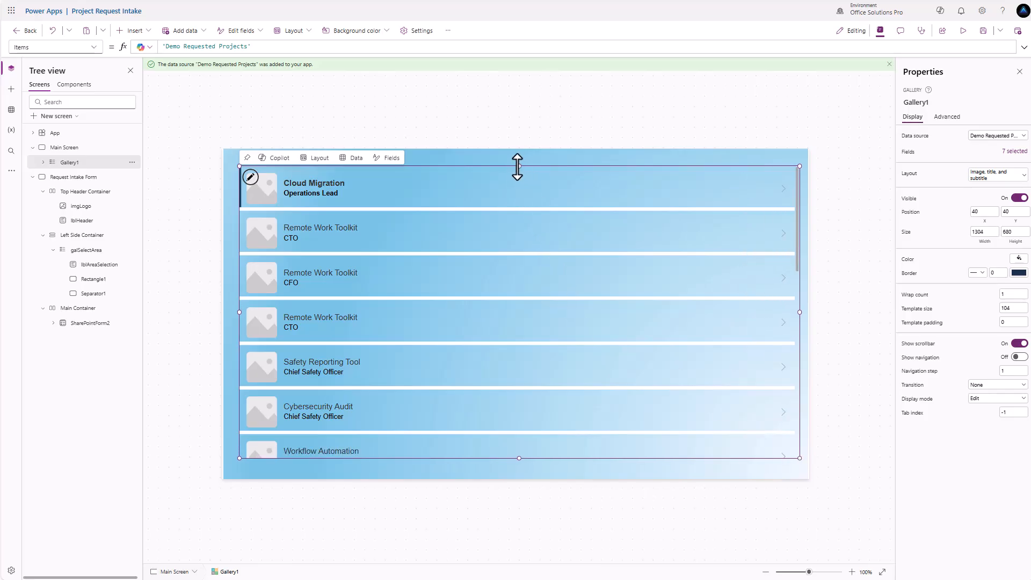
pyautogui.moveTo(519, 166)
pyautogui.mouseDown()
pyautogui.moveTo(515, 244)
pyautogui.moveTo(511, 176)
pyautogui.mouseUp()
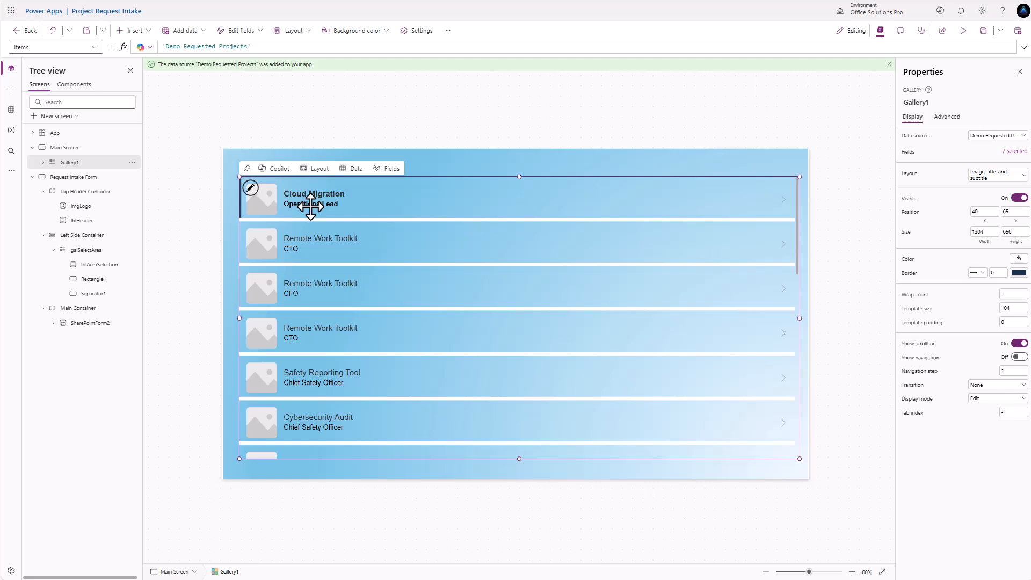
# Replace the gallery's placeholder image with a text control showing ThisItem.Title, about 239 by 28, at X 16, Y 0 in the row.
pyautogui.click(267, 207)
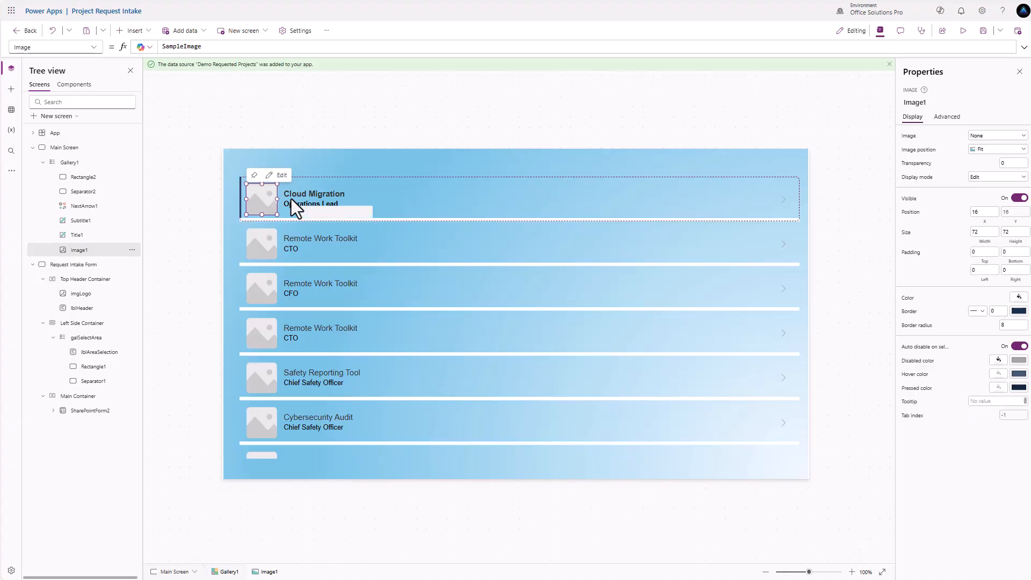
pyautogui.press('Delete')
pyautogui.click(330, 196)
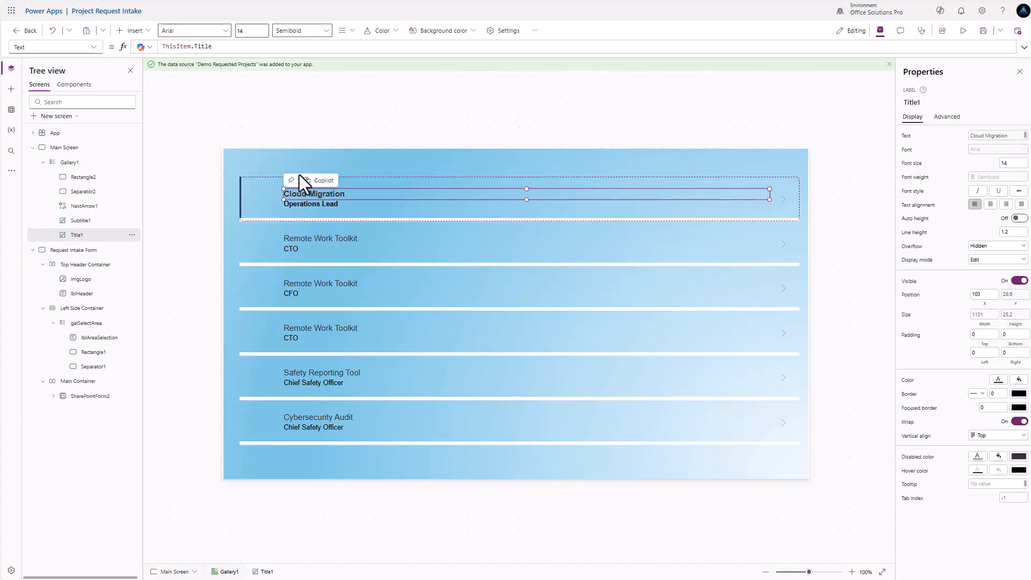
pyautogui.click(131, 30)
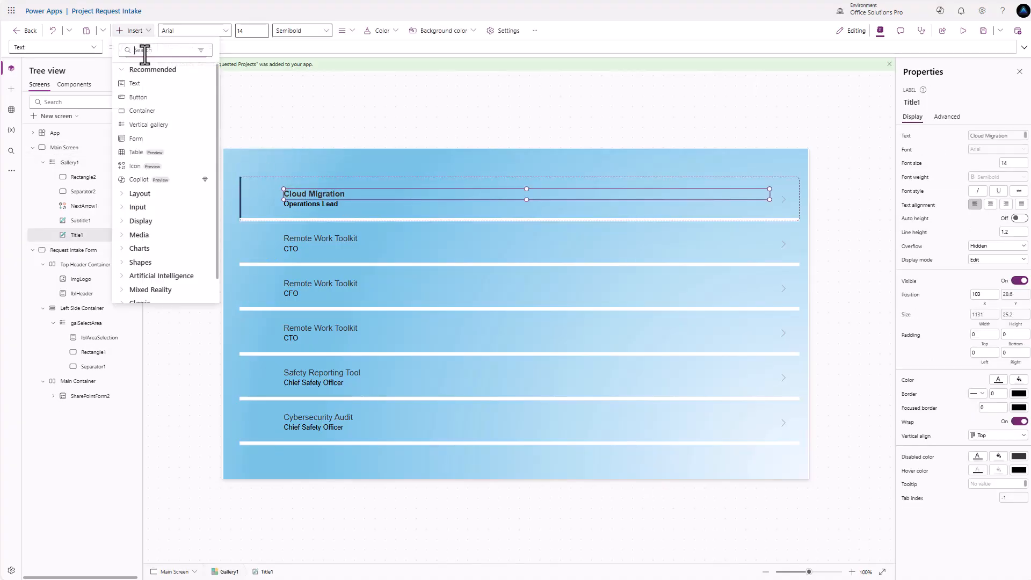
pyautogui.click(137, 87)
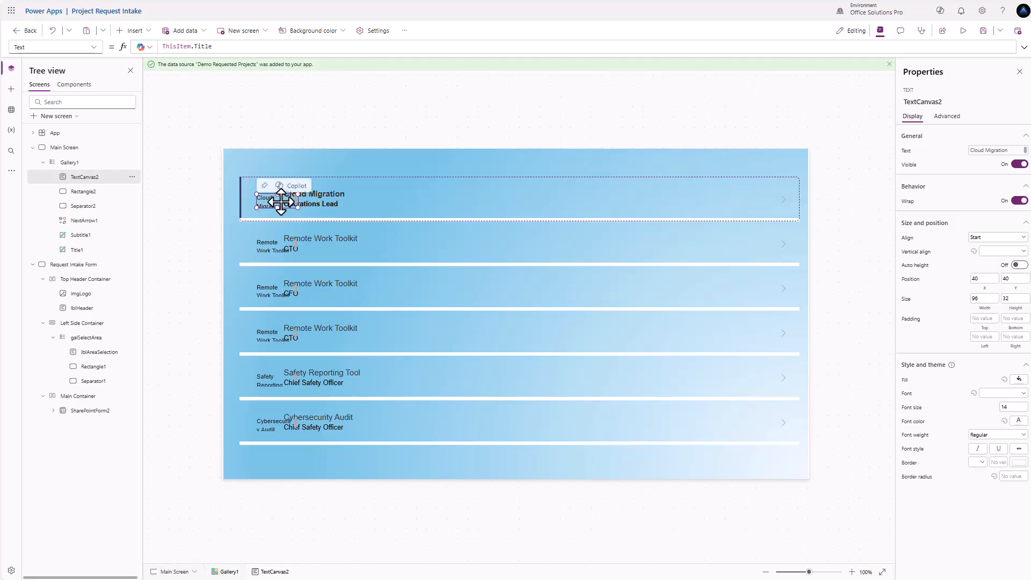
pyautogui.moveTo(273, 189); pyautogui.dragTo(318, 181)
# Copy the Title1 label's FontWeight formula into the Weight property of the new text control.
pyautogui.click(326, 196)
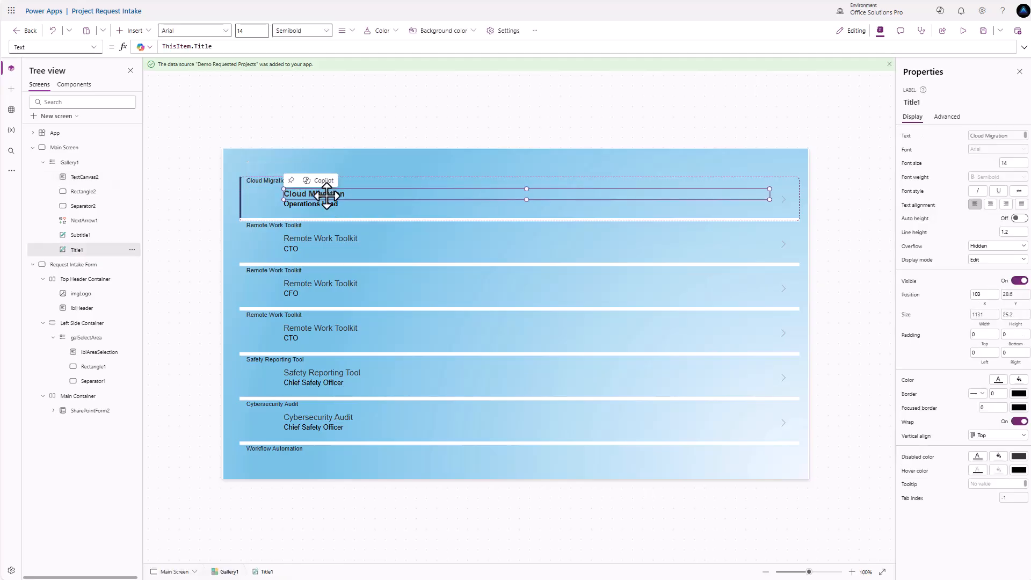
pyautogui.click(919, 179)
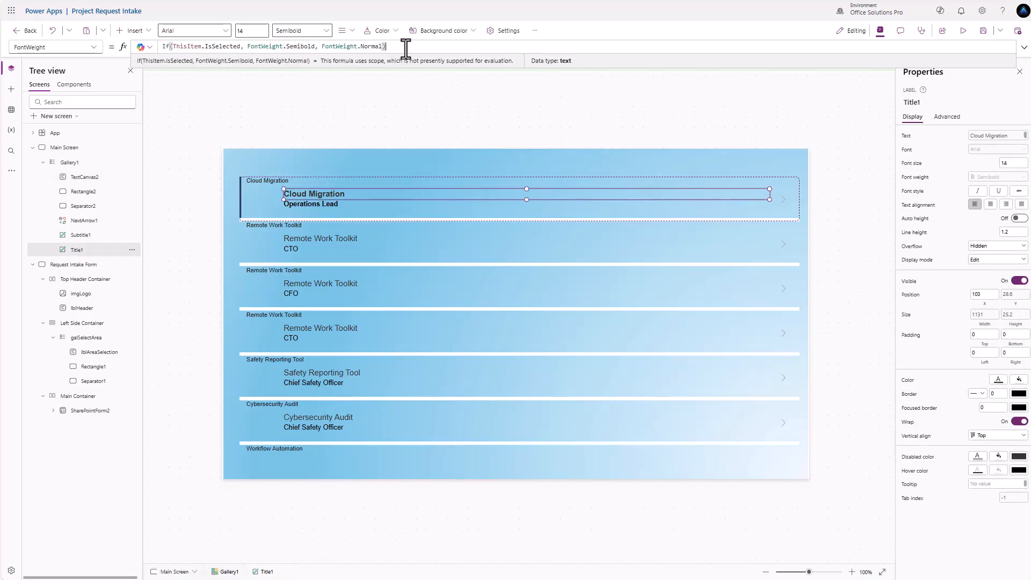
pyautogui.moveTo(402, 46); pyautogui.dragTo(61, 38)
pyautogui.hotkey('ctrl', 'c')
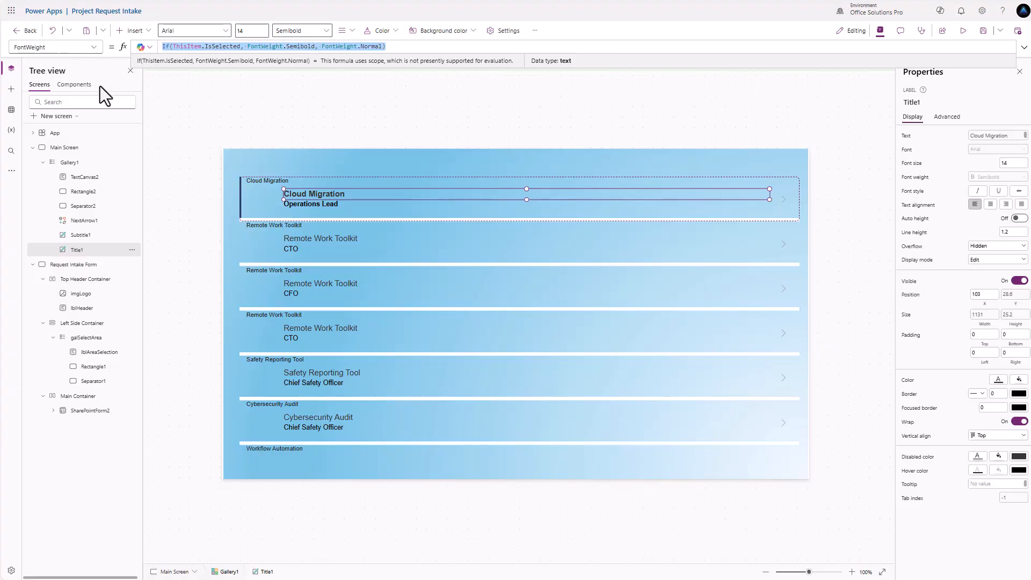
pyautogui.click(270, 181)
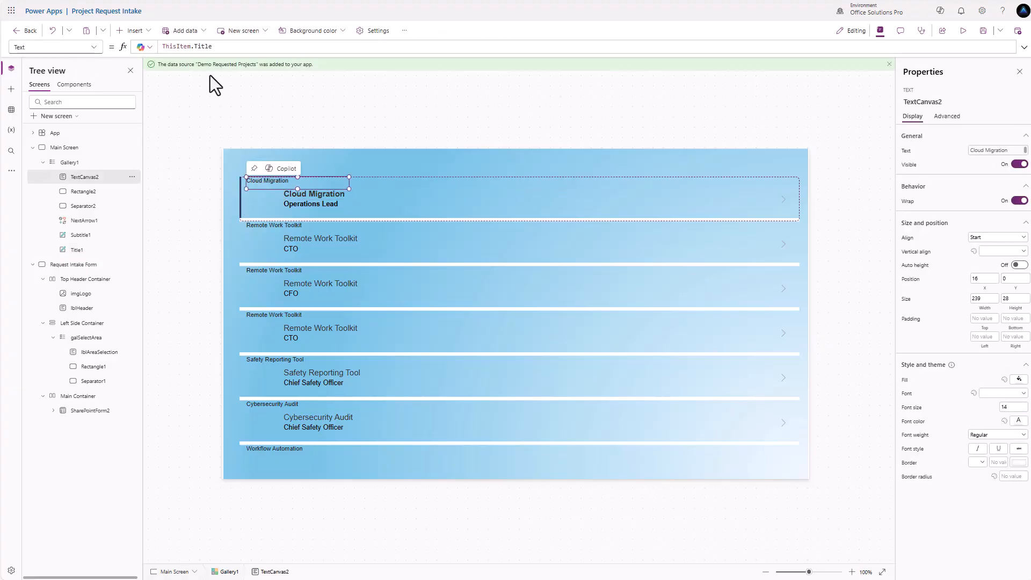
pyautogui.click(919, 441)
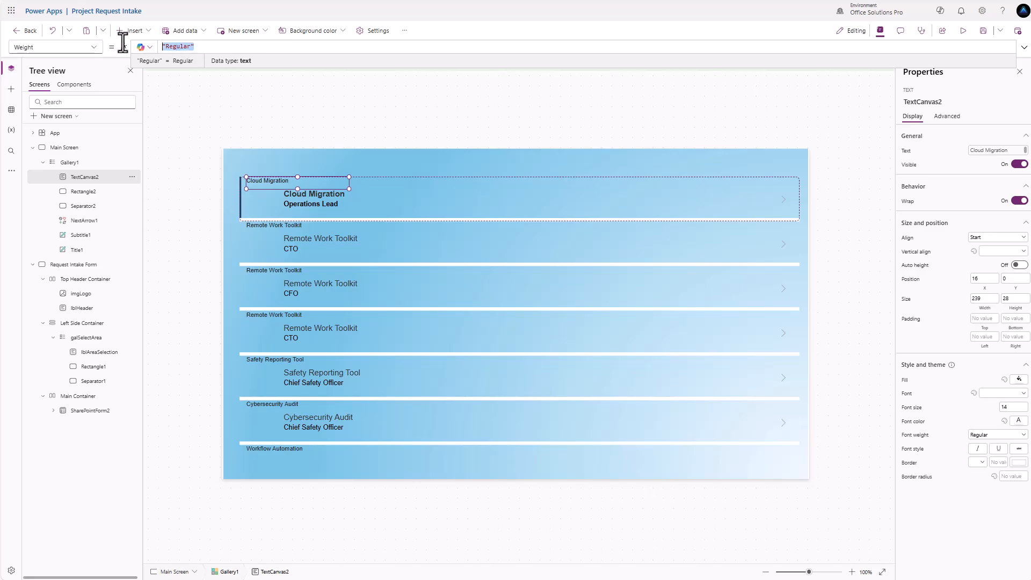
pyautogui.hotkey('ctrl', 'v')
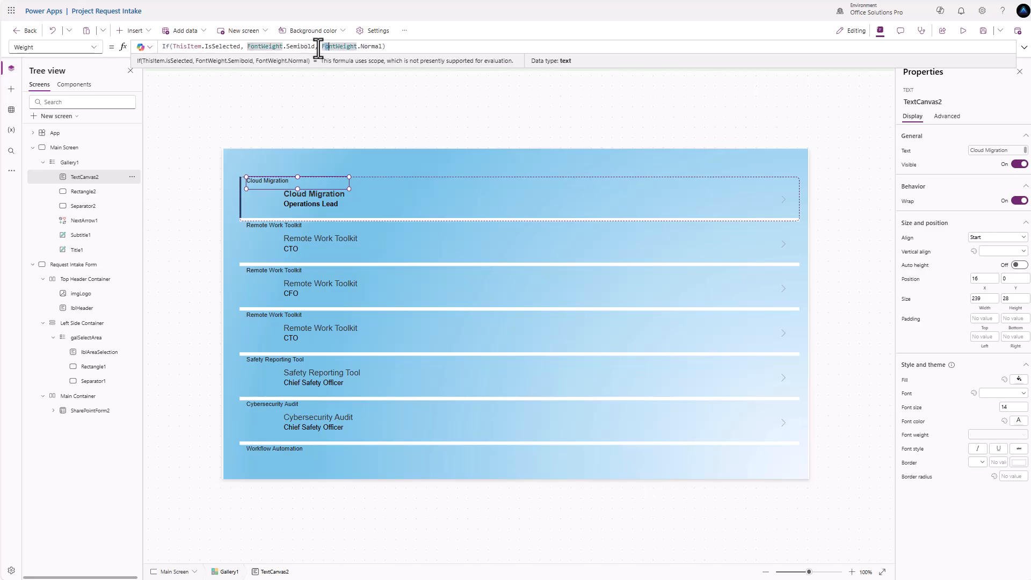
# Change the text control's Weight formula to If(ThisItem.IsSelected, "Bold", "Regular").
pyautogui.moveTo(322, 47); pyautogui.dragTo(373, 47)
pyautogui.write('"Regular')
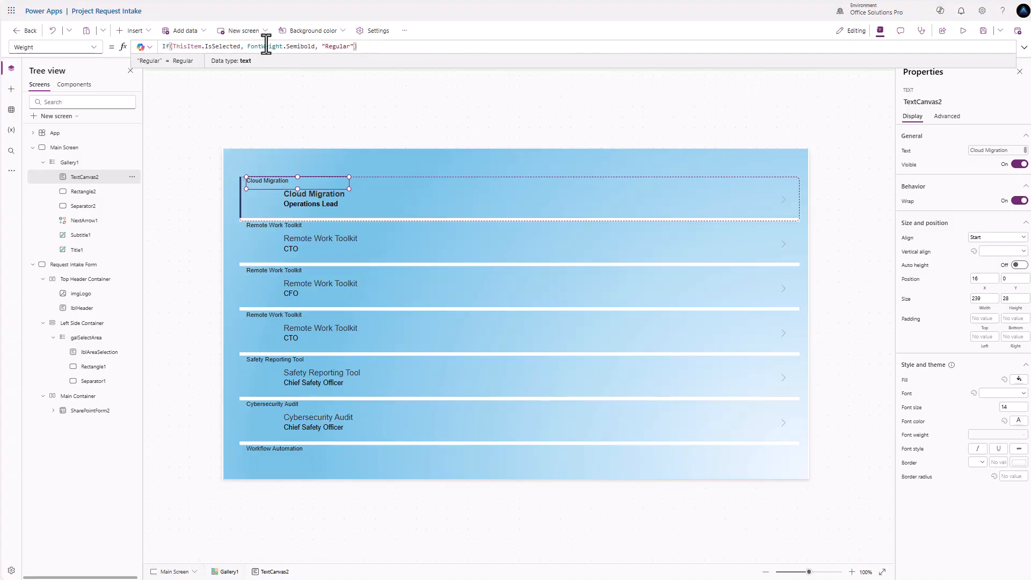
pyautogui.moveTo(245, 47); pyautogui.dragTo(310, 48)
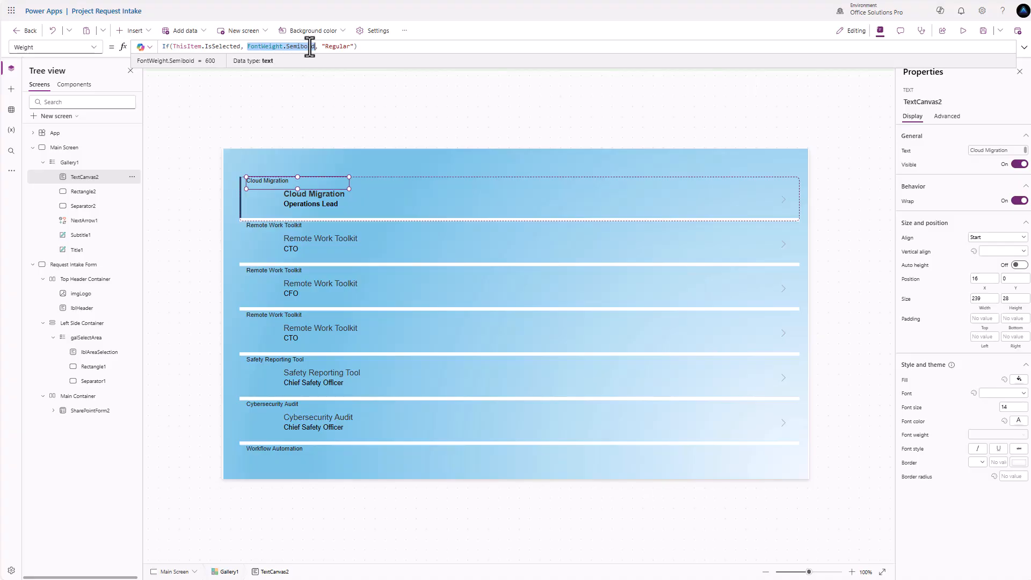
pyautogui.write('"Bold"')
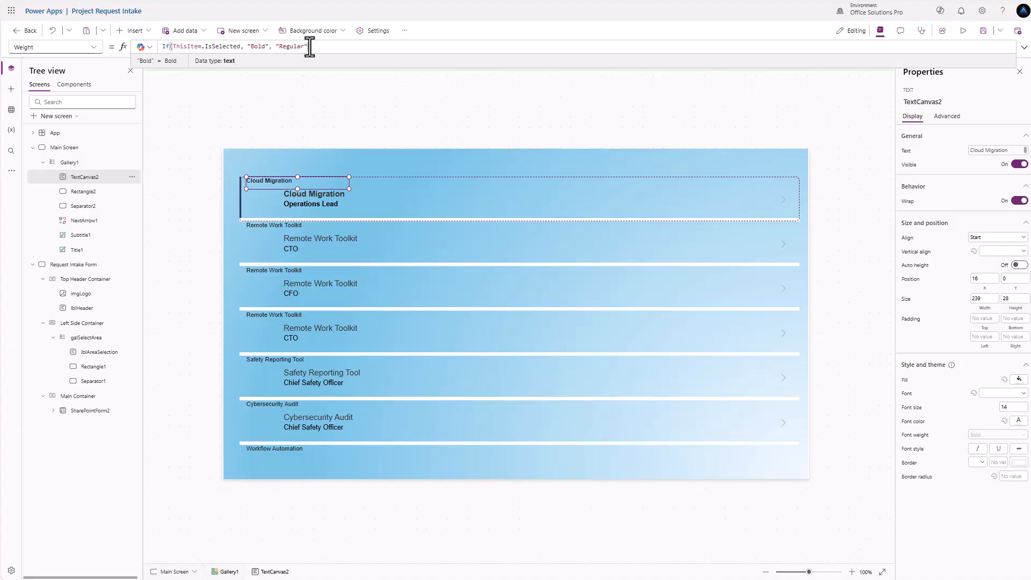
pyautogui.click(906, 152)
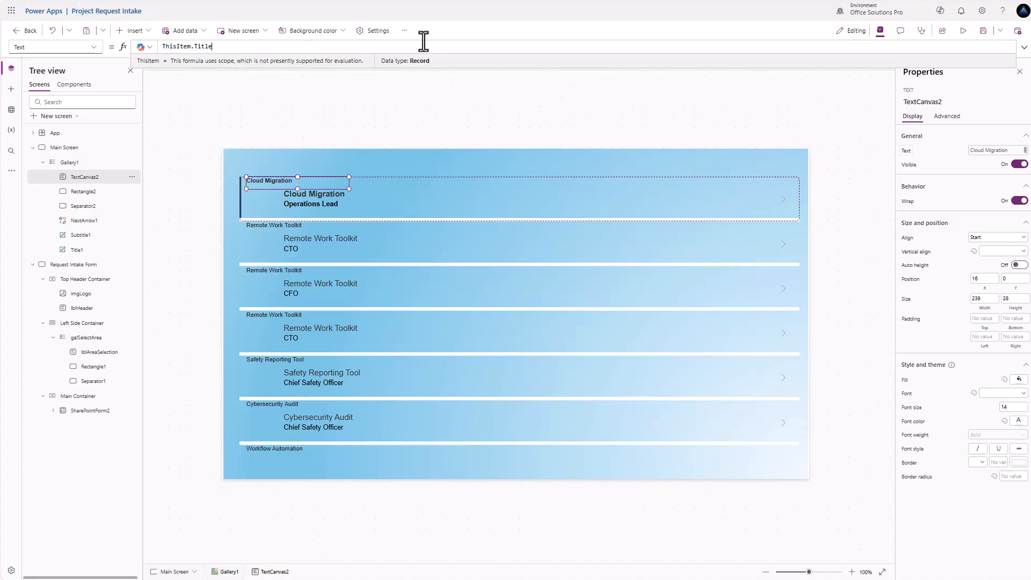
# Delete the original Title1 and Subtitle1 labels from the gallery template.
pyautogui.click(299, 196)
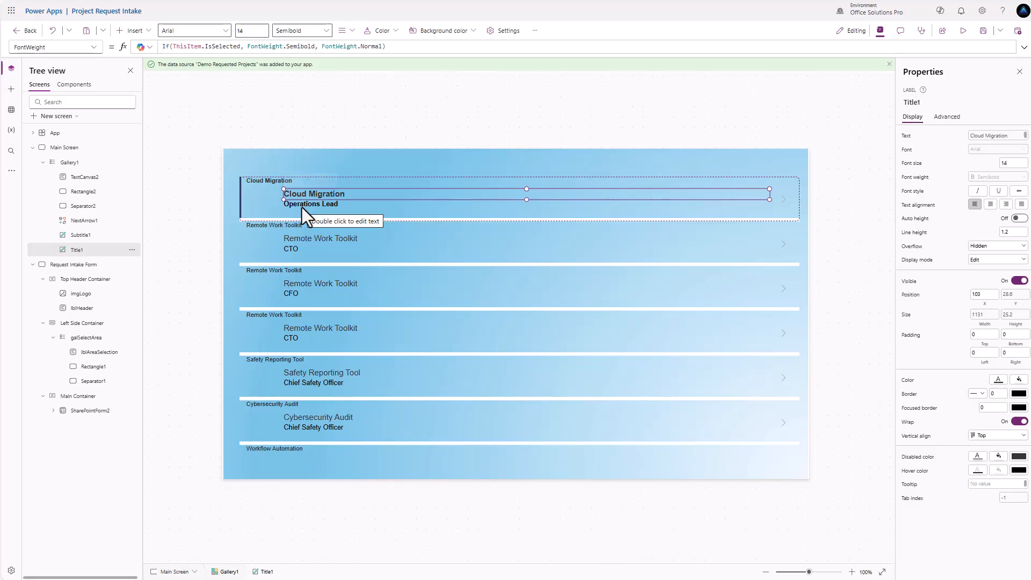
pyautogui.press('Delete')
pyautogui.click(89, 235)
pyautogui.press('Delete')
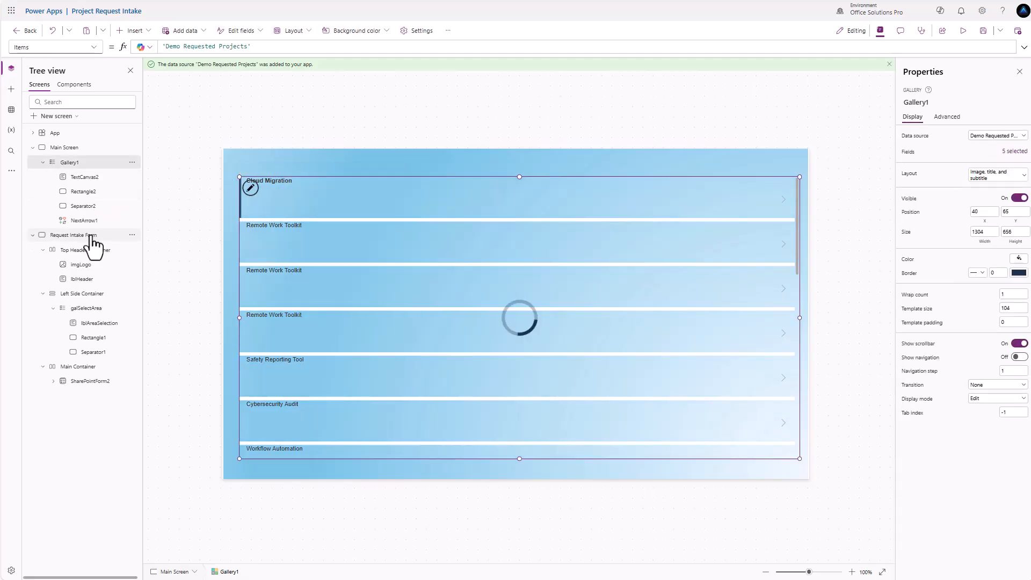
# Duplicate the project title text control and place the copy directly beside it at X 255, Y 0.
pyautogui.click(285, 183)
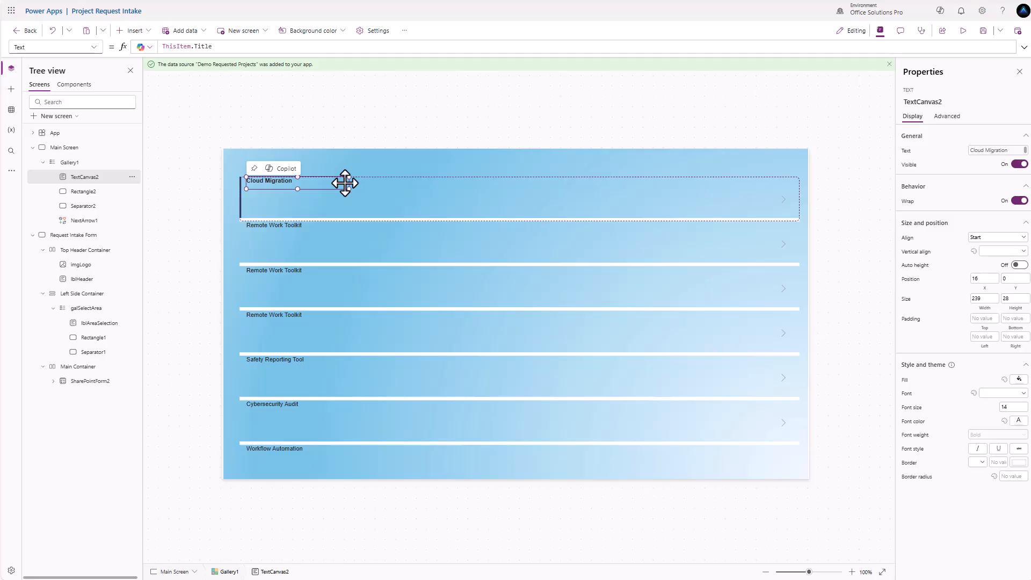
pyautogui.hotkey('ctrl', 'v')
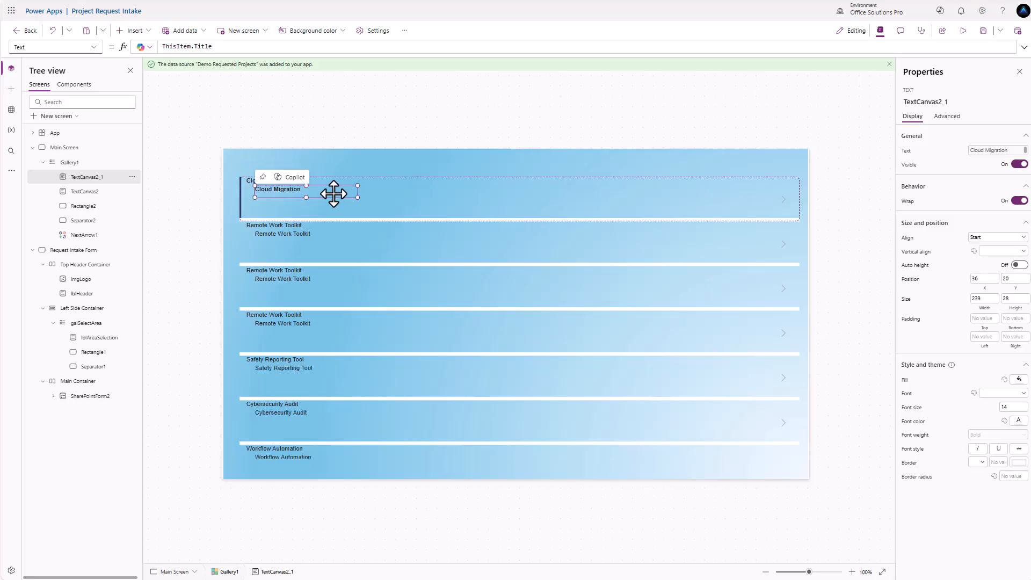
pyautogui.moveTo(334, 193); pyautogui.dragTo(430, 182)
# Set the Text formula of the copied control to ThisItem.'Approval Status'.Value.
pyautogui.click(231, 46)
pyautogui.press('BackSpace')
pyautogui.press('BackSpace')
pyautogui.press('BackSpace')
pyautogui.press('BackSpace')
pyautogui.press('BackSpace')
pyautogui.press('BackSpace')
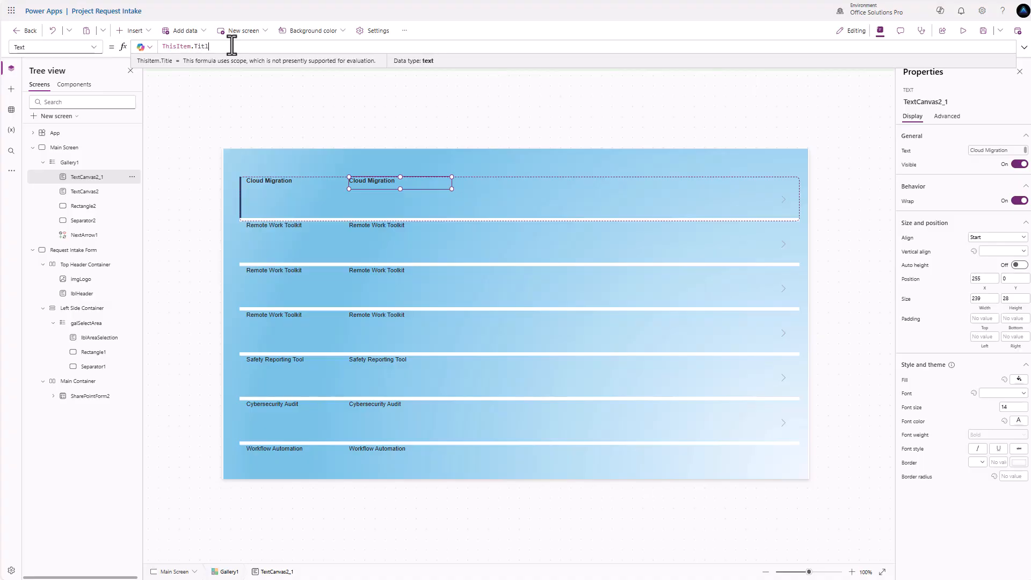
pyautogui.write('.')
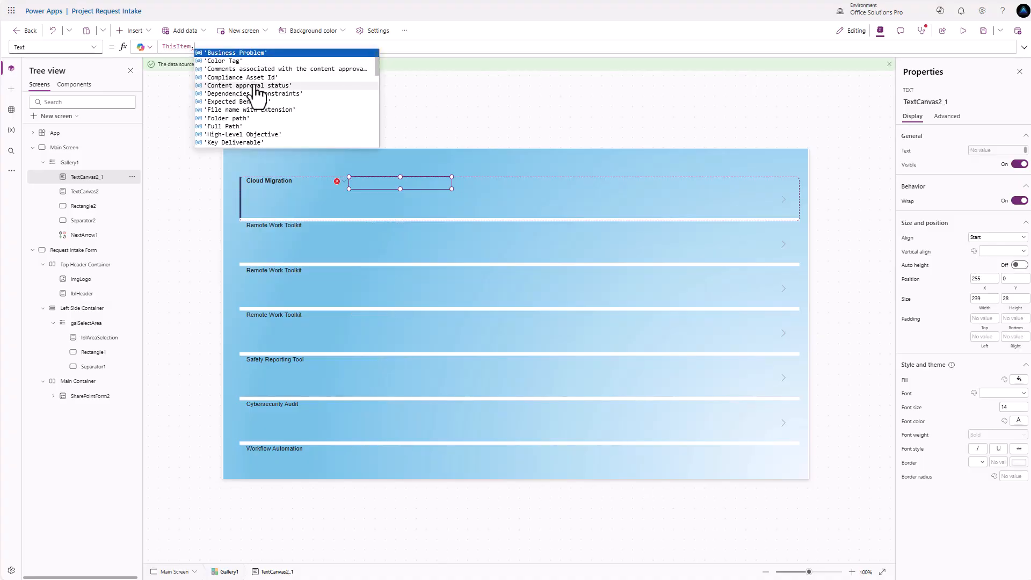
pyautogui.scroll(-8, 249, 92)
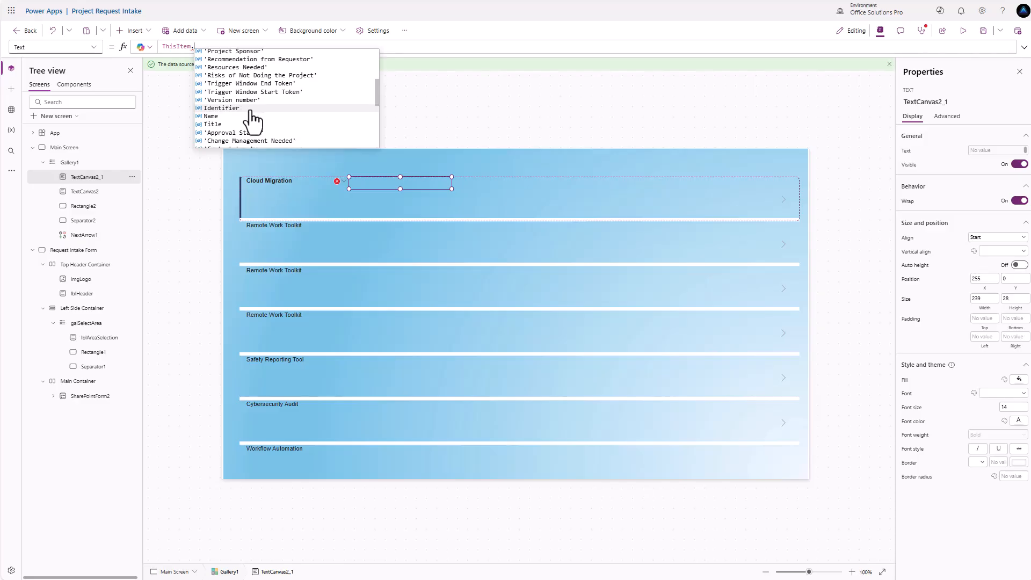
pyautogui.scroll(8, 251, 121)
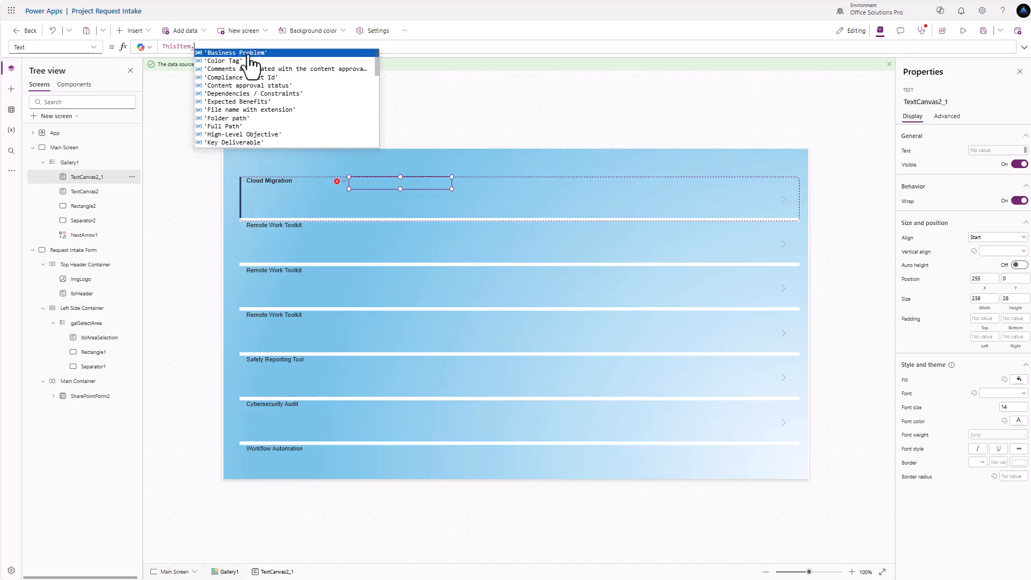
pyautogui.click(262, 106)
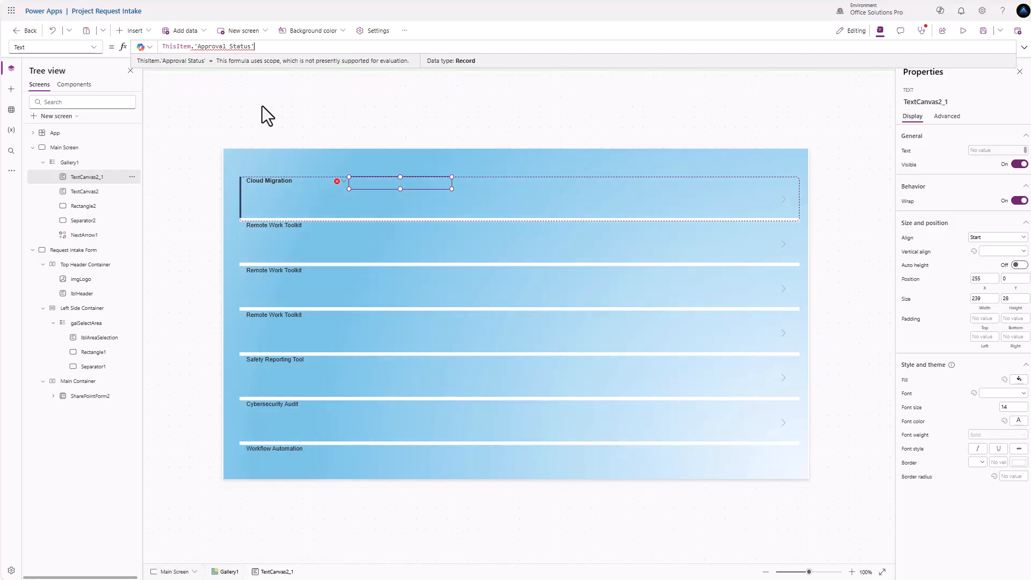
pyautogui.write('.Value')
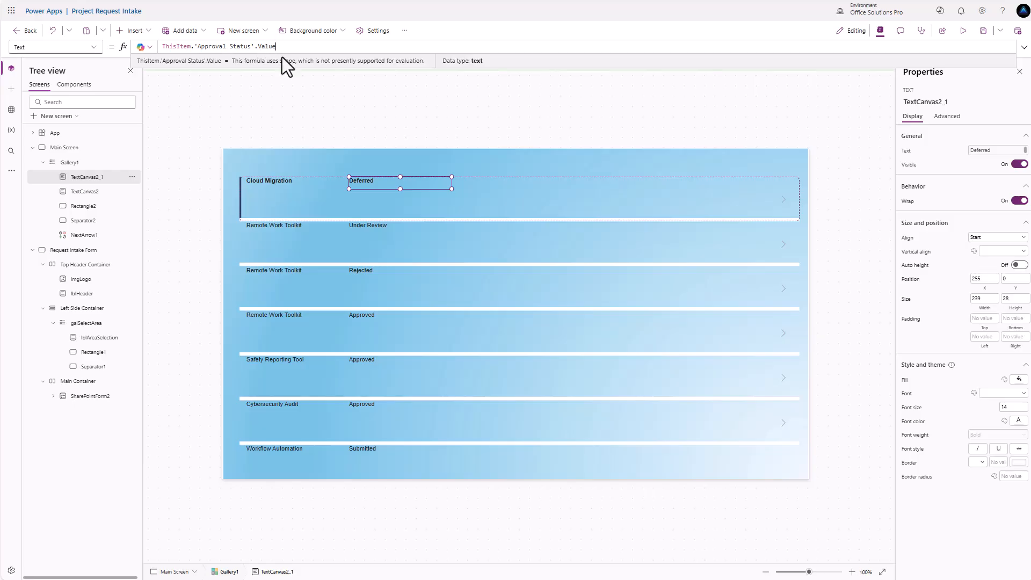
# Duplicate the approval status text control and place the copy beside it at X 494, Y 0.
pyautogui.click(435, 183)
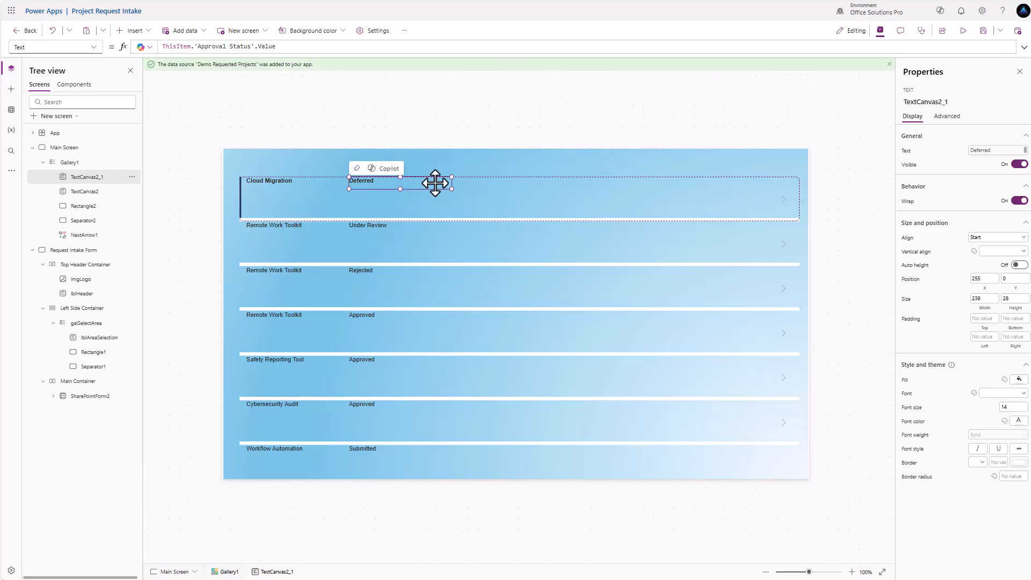
pyautogui.hotkey('ctrl', 'c')
pyautogui.hotkey('ctrl', 'v')
pyautogui.moveTo(428, 191); pyautogui.dragTo(523, 177)
# Set the Text formula of the third text control in the gallery row to ThisItem.Requestor.DisplayName.
pyautogui.moveTo(290, 46); pyautogui.dragTo(193, 47)
pyautogui.write('Request')
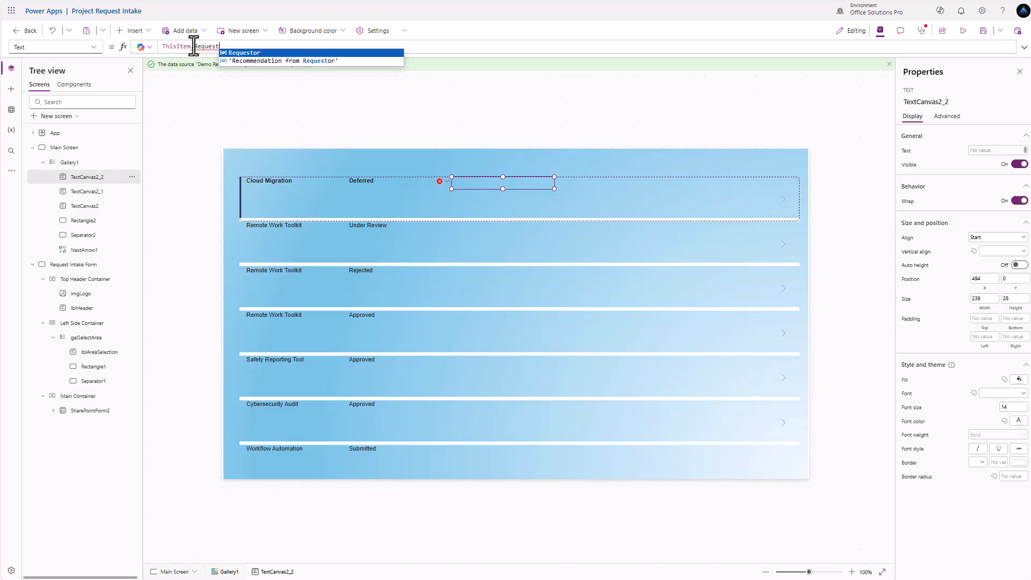
pyautogui.press('Tab')
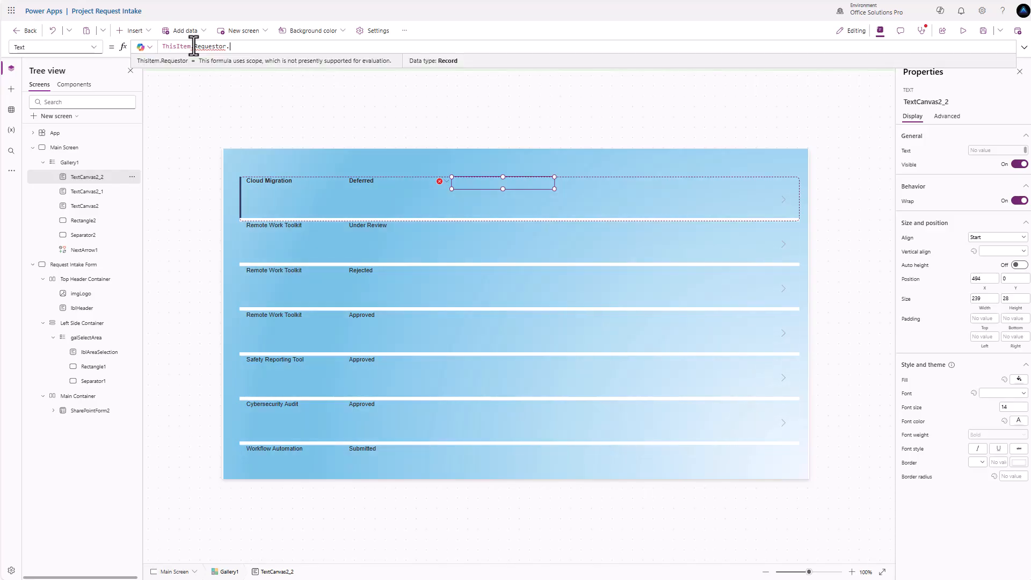
pyautogui.write('.')
pyautogui.press('Down')
pyautogui.press('Down')
pyautogui.press('Tab')
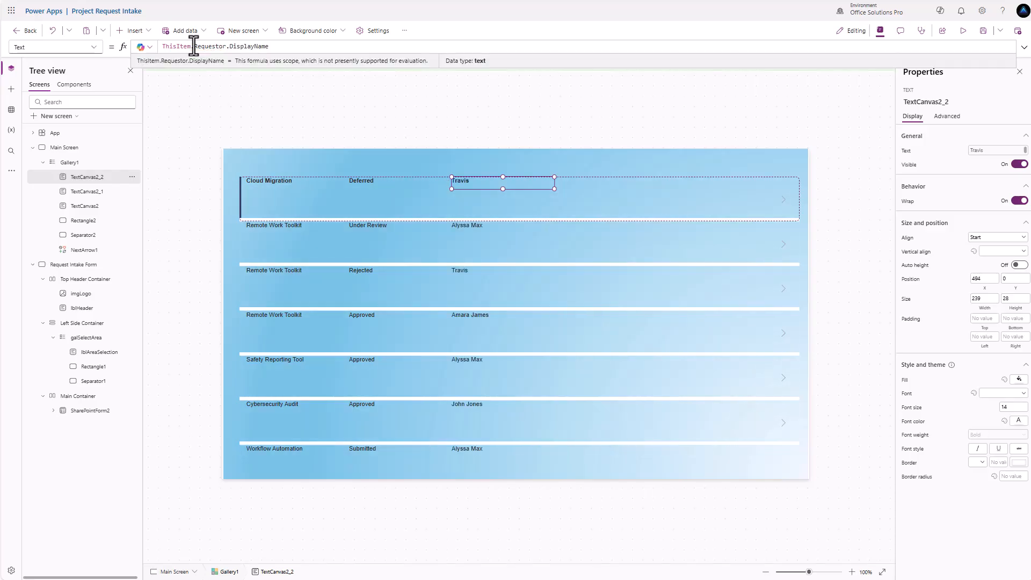
pyautogui.moveTo(499, 183)
# Begin the App object's OnStart formula in an enlarged formula bar with With( {user: User()}, as the scope.
pyautogui.click(55, 133)
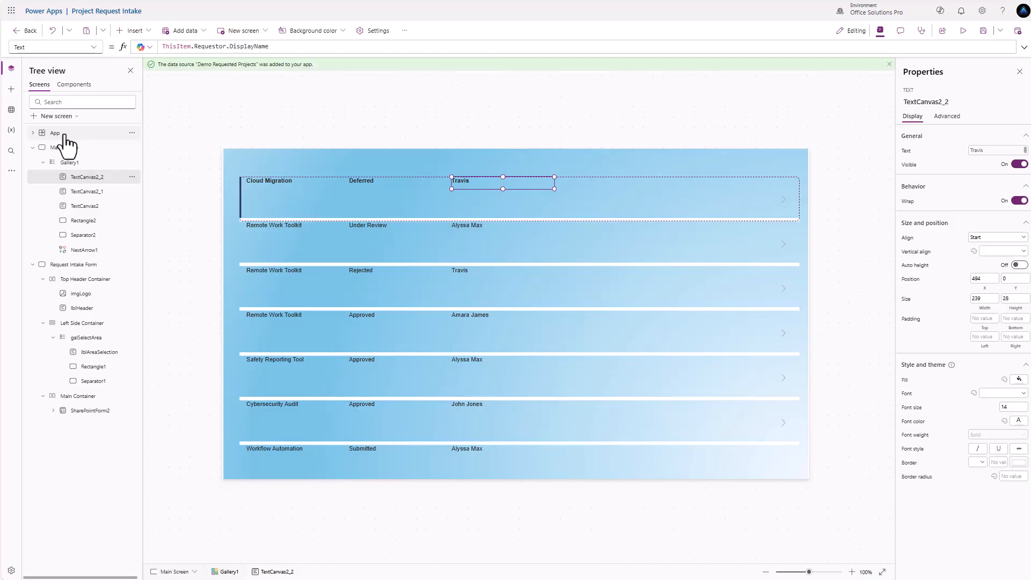
pyautogui.moveTo(285, 55); pyautogui.dragTo(286, 158)
pyautogui.click(95, 49)
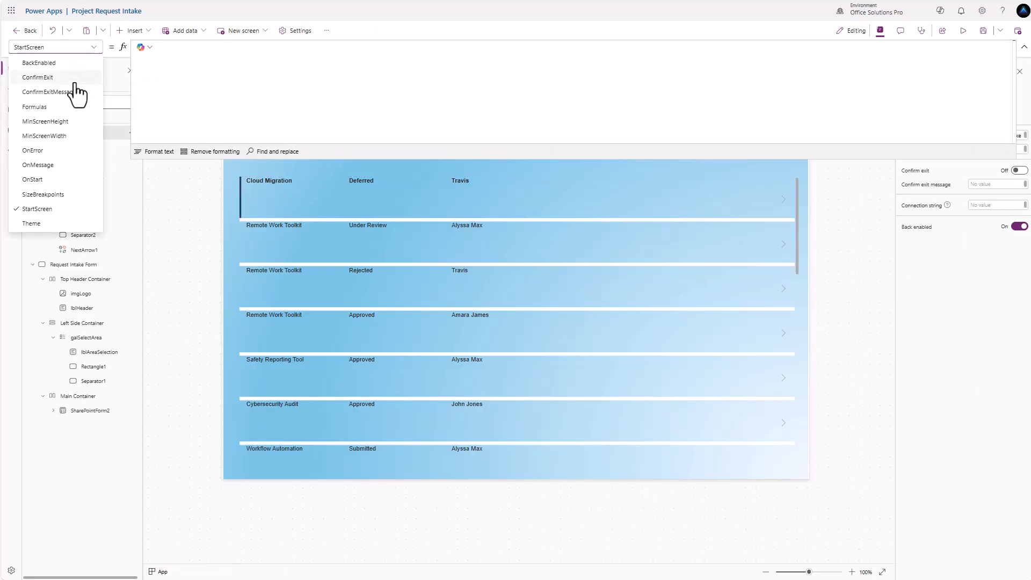
pyautogui.click(33, 179)
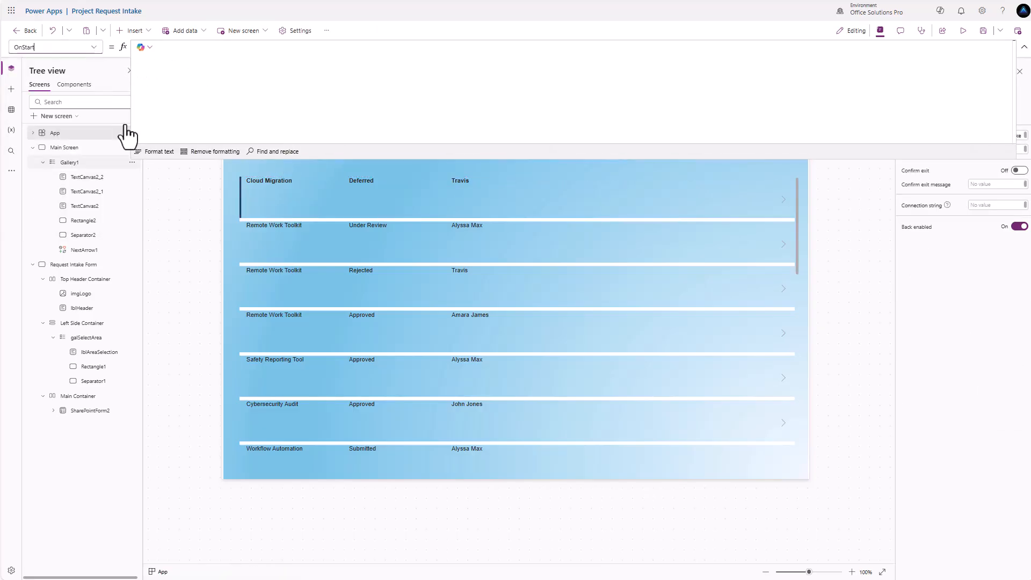
pyautogui.click(200, 54)
pyautogui.write('With(')
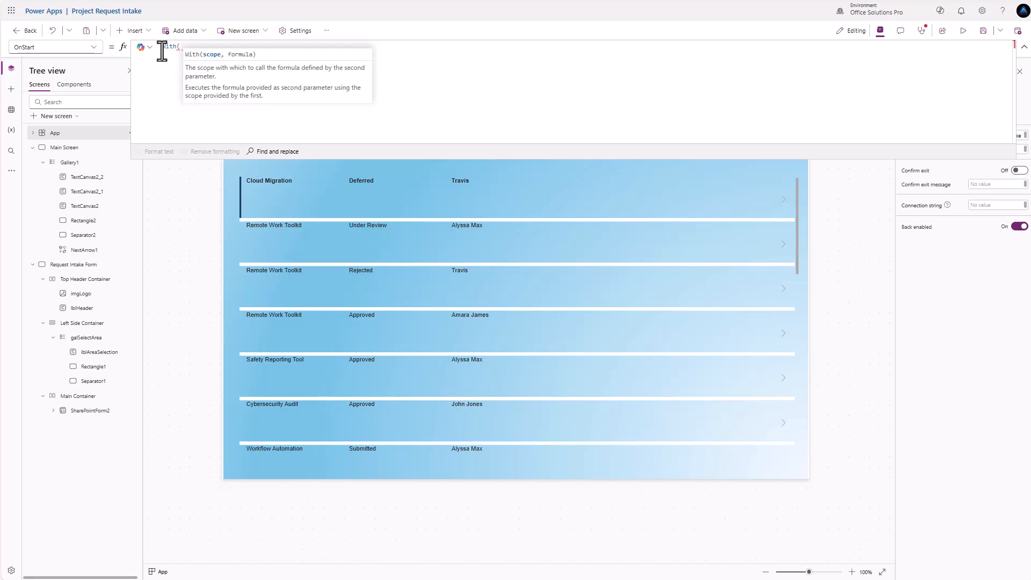
pyautogui.write(' {')
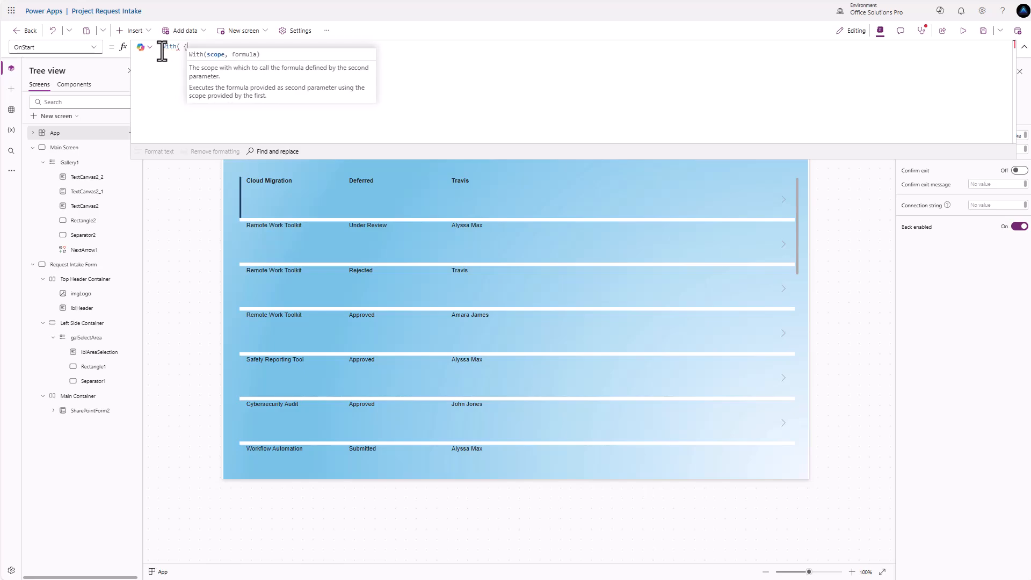
pyautogui.write('user')
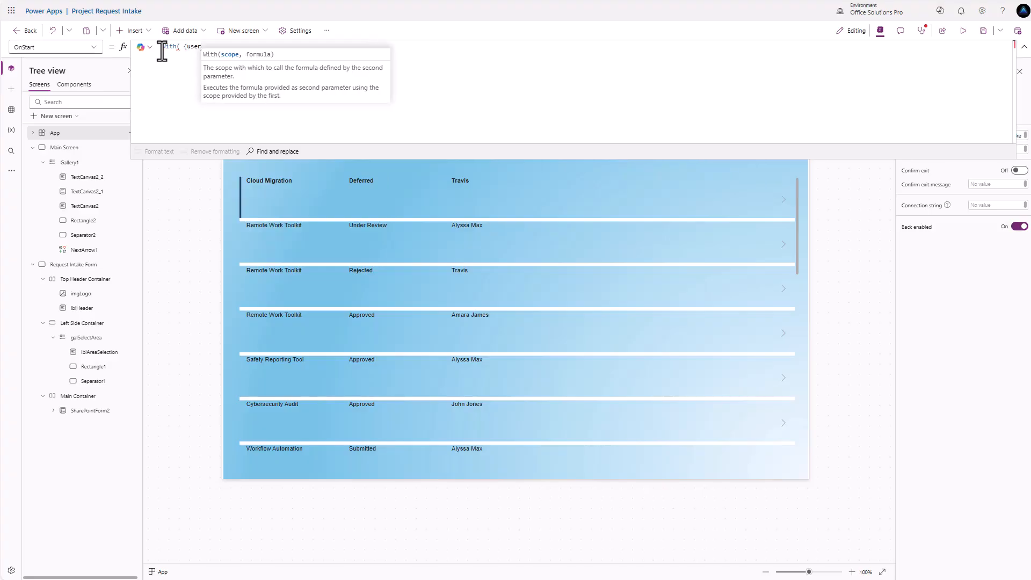
pyautogui.write(': User()')
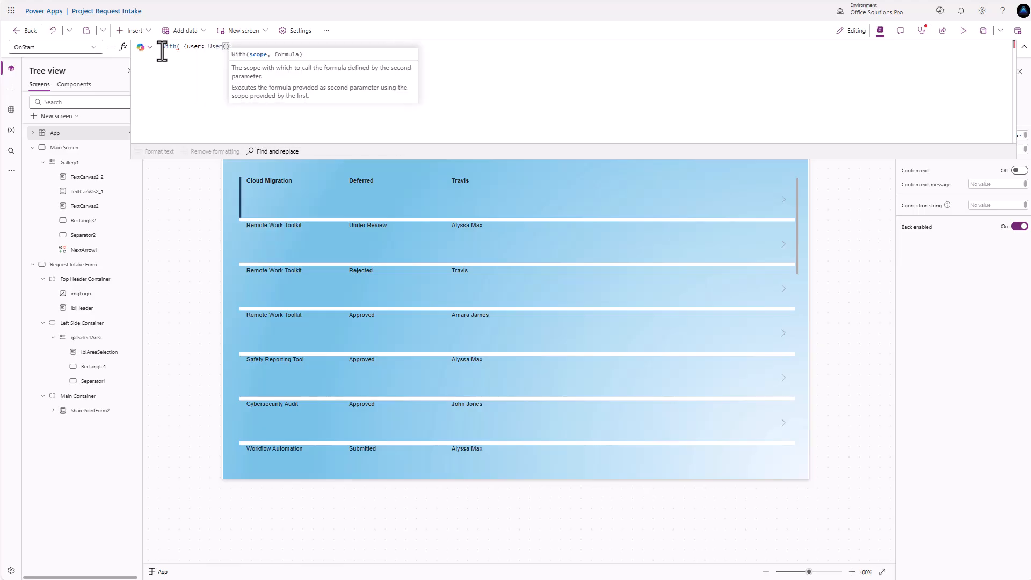
pyautogui.write('}')
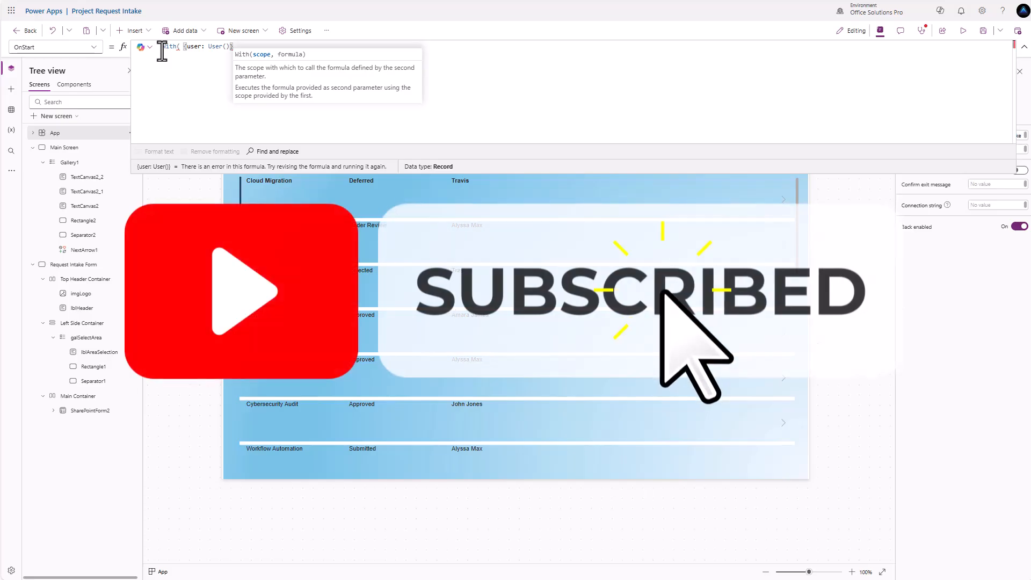
pyautogui.write(',')
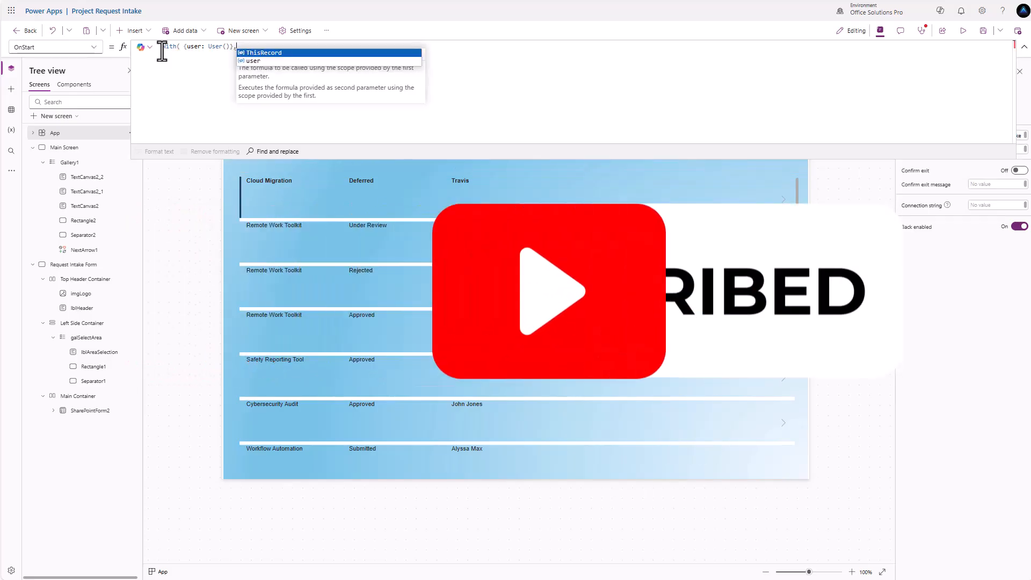
# Add an indented line Set(gblUser, user); inside the With function to store the user record globally.
pyautogui.press('Return')
pyautogui.press('Tab')
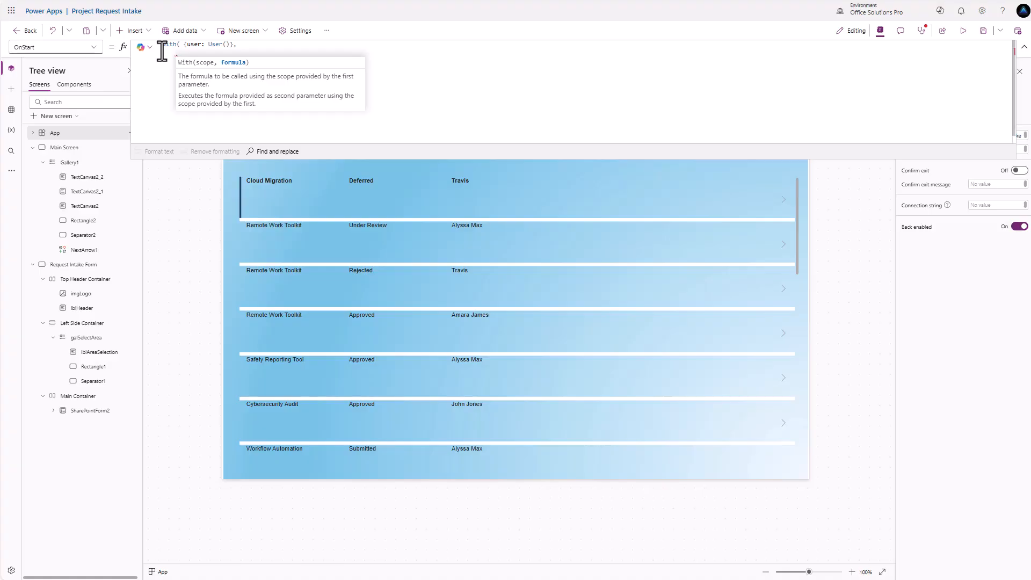
pyautogui.write('Set')
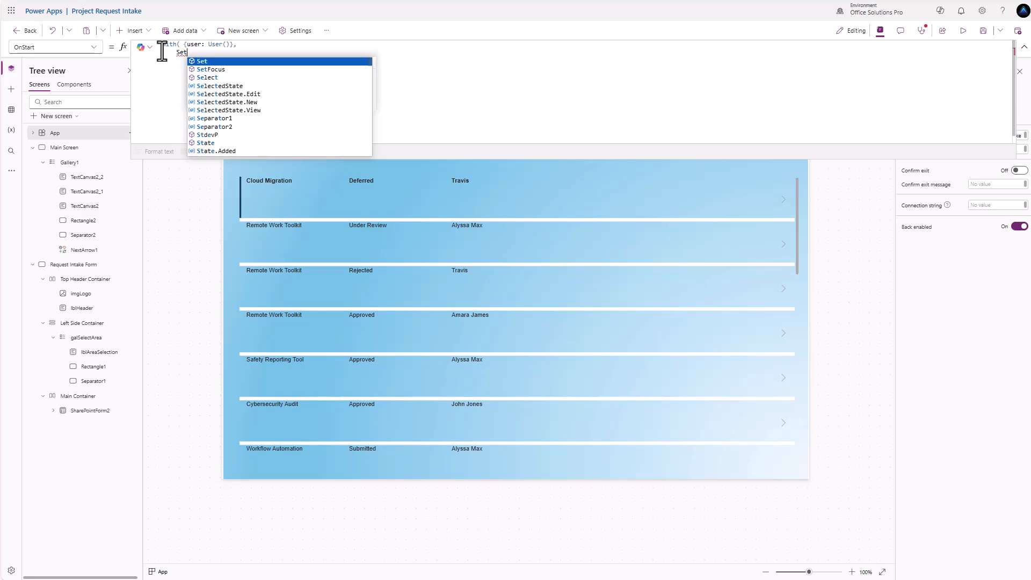
pyautogui.write('(gbl')
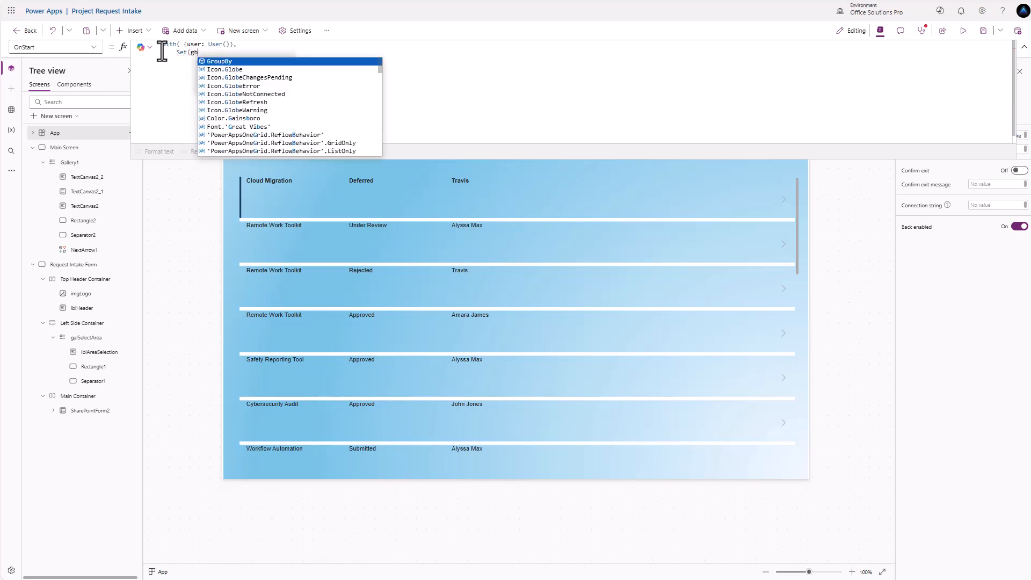
pyautogui.write('User')
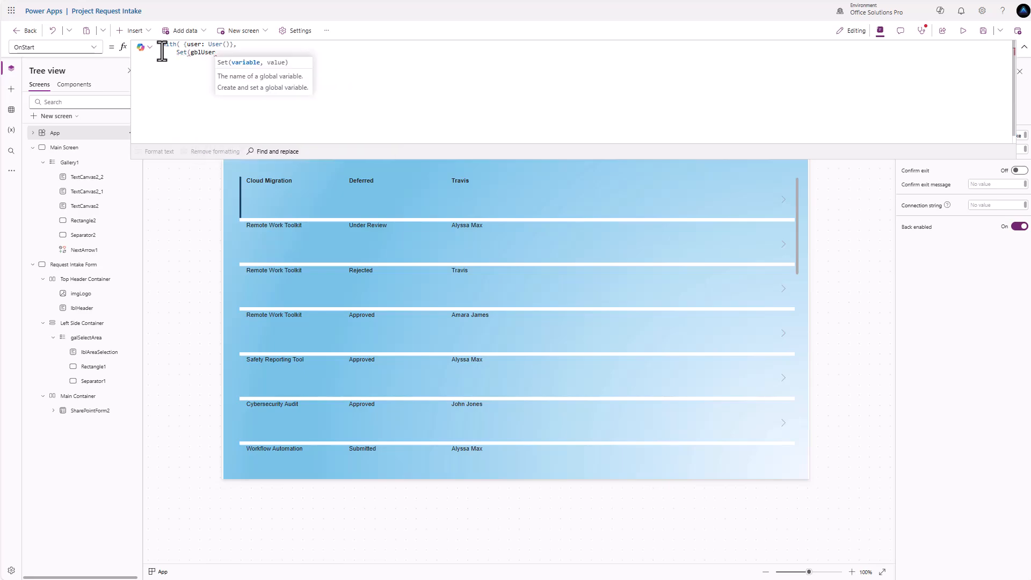
pyautogui.write(', ')
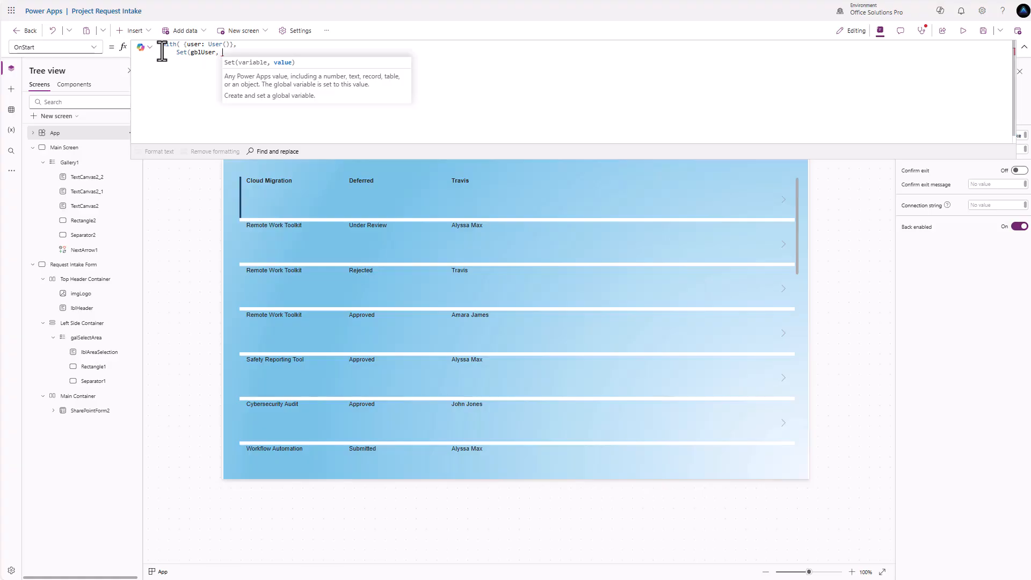
pyautogui.write('user')
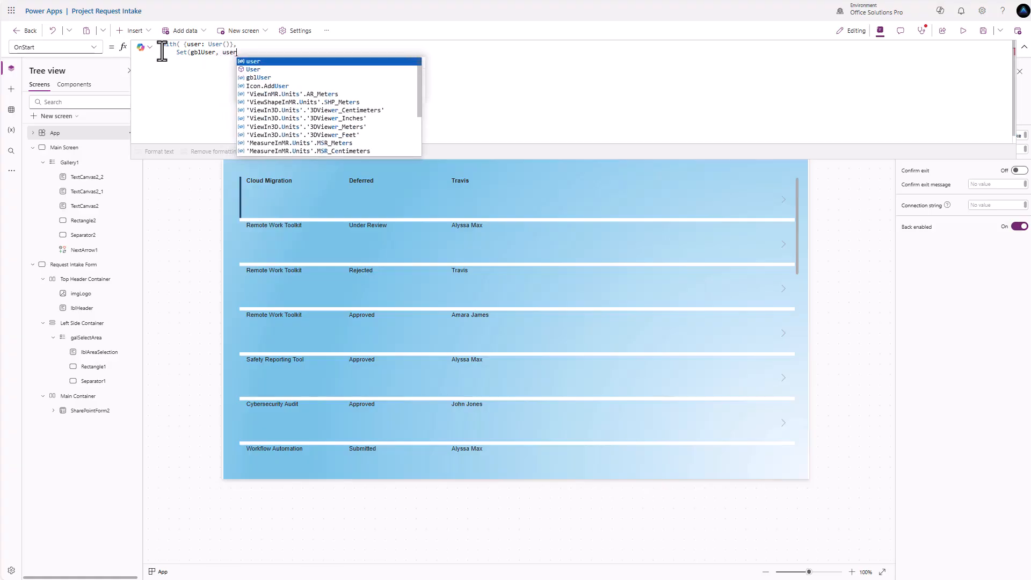
pyautogui.write(')')
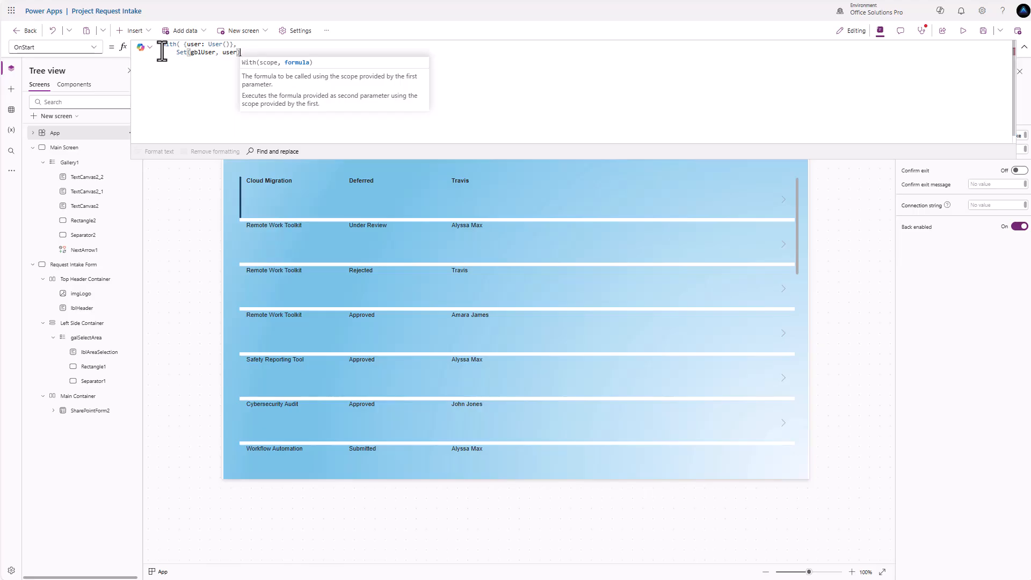
pyautogui.write(';')
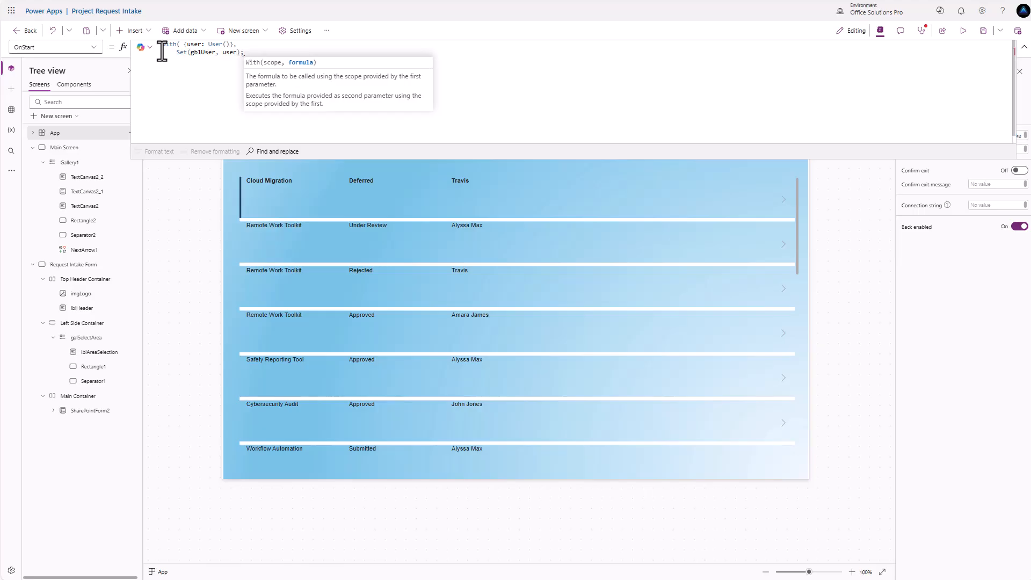
# Add the line Set(gblUserName, Coalesce(user.FullName, "")); beneath the gblUser statement in OnStart.
pyautogui.press('Return')
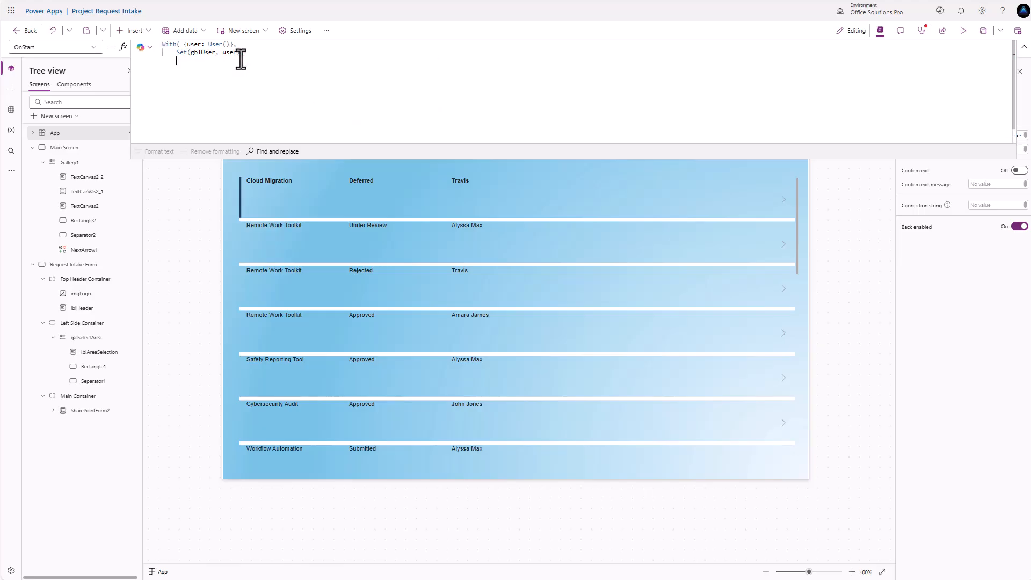
pyautogui.write('Set(gblUserName')
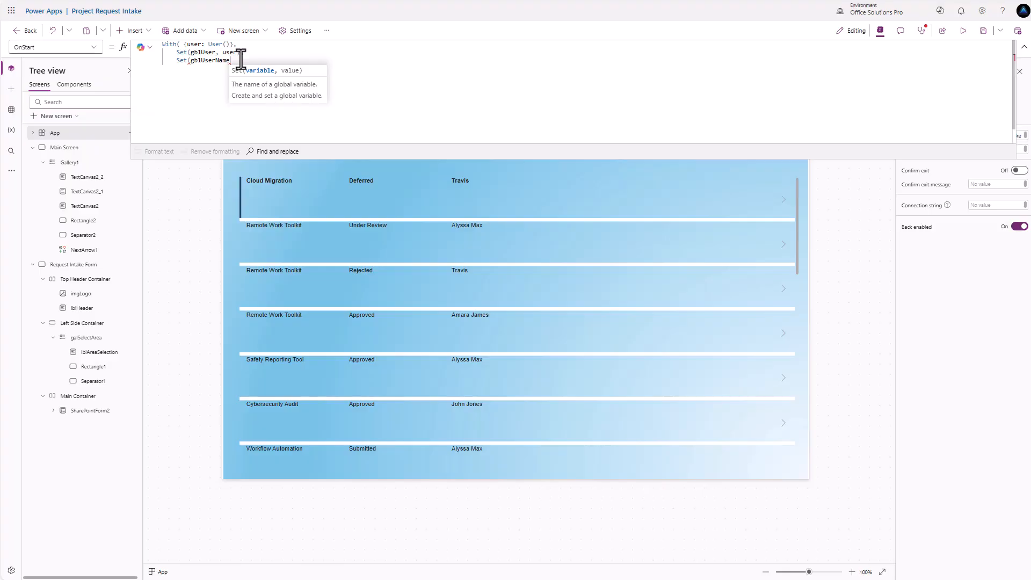
pyautogui.write(', Coalesce(')
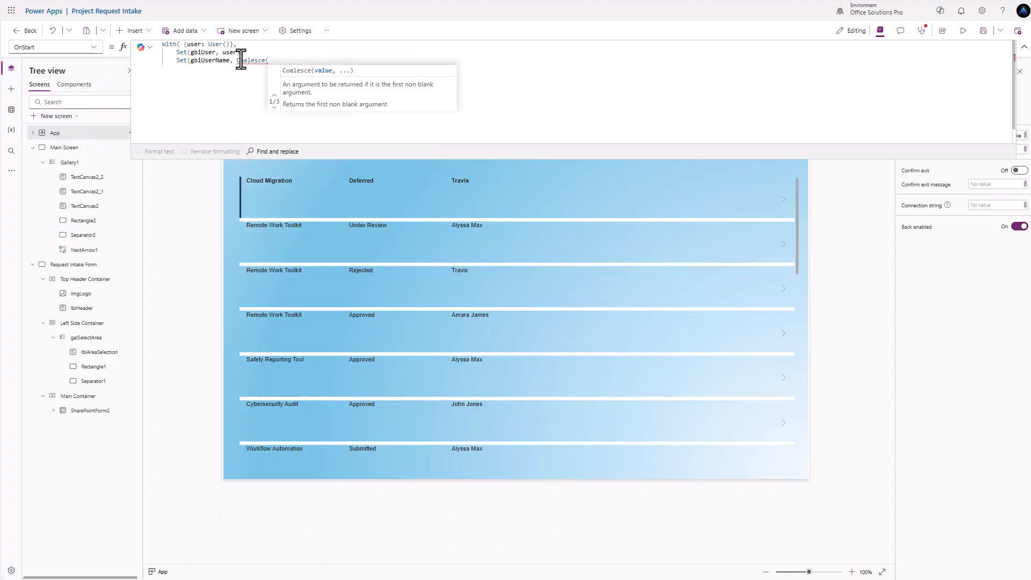
pyautogui.write('User.')
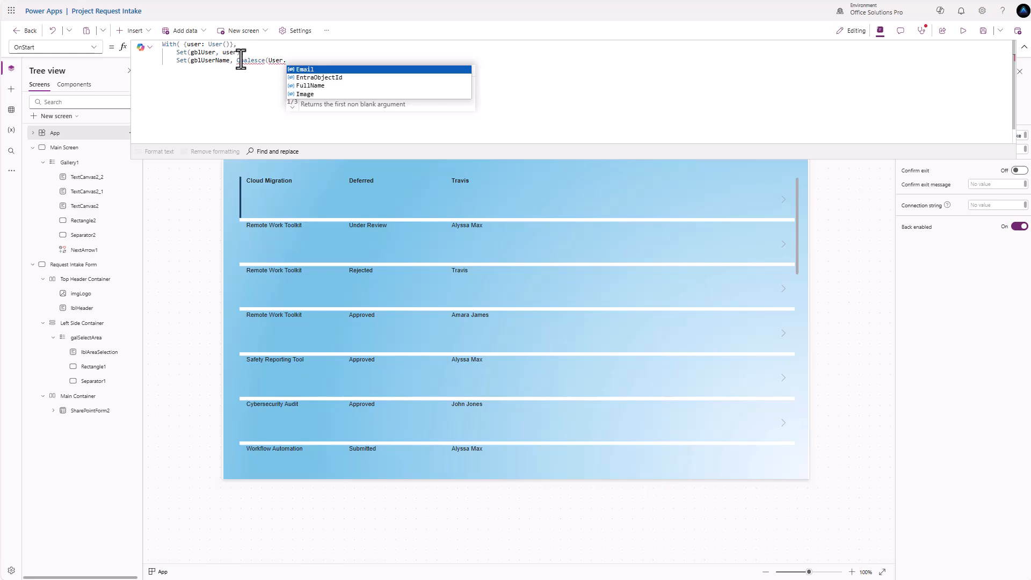
pyautogui.press('Down')
pyautogui.press('Down')
pyautogui.press('Tab')
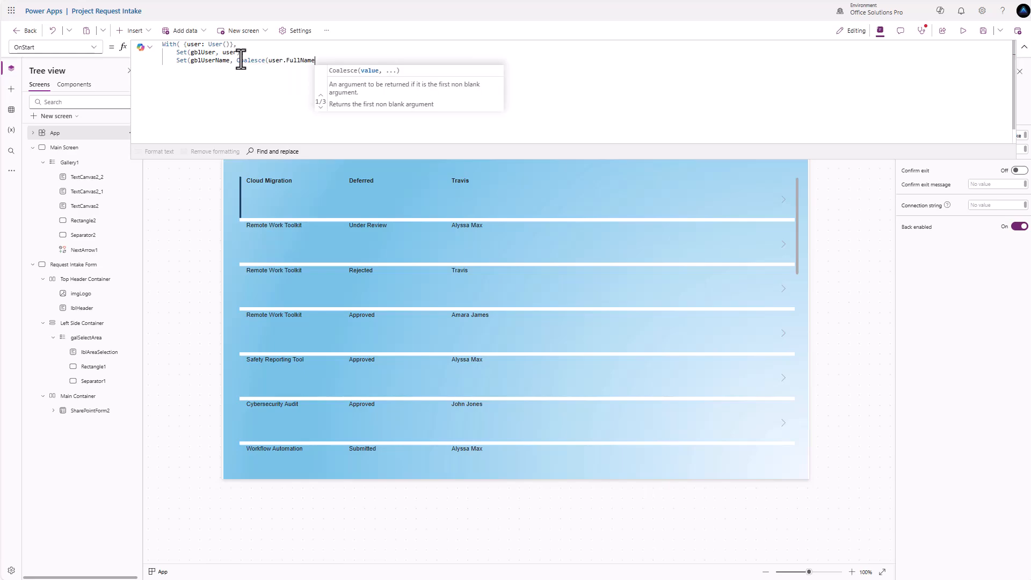
pyautogui.write(', ')
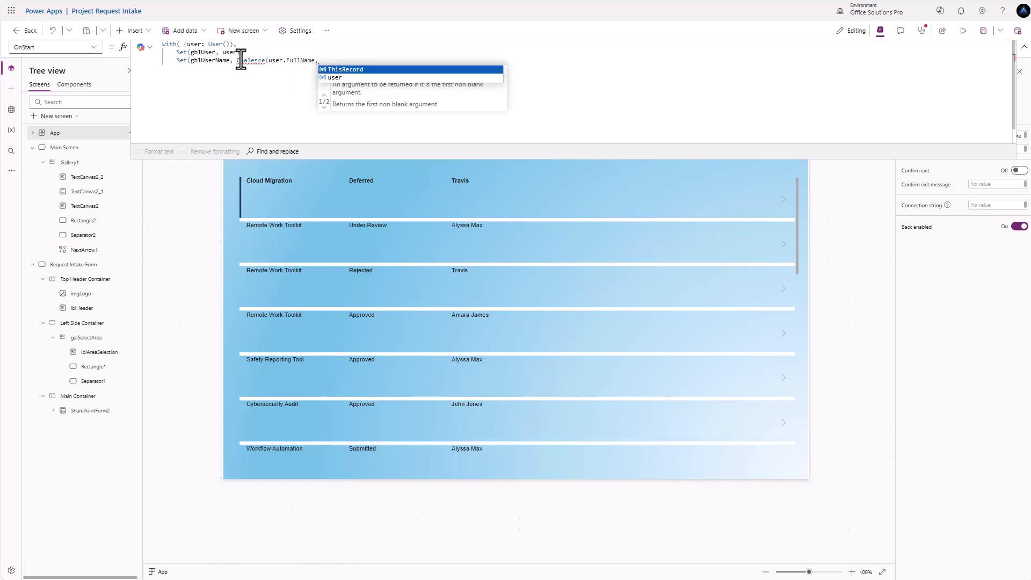
pyautogui.write('""')
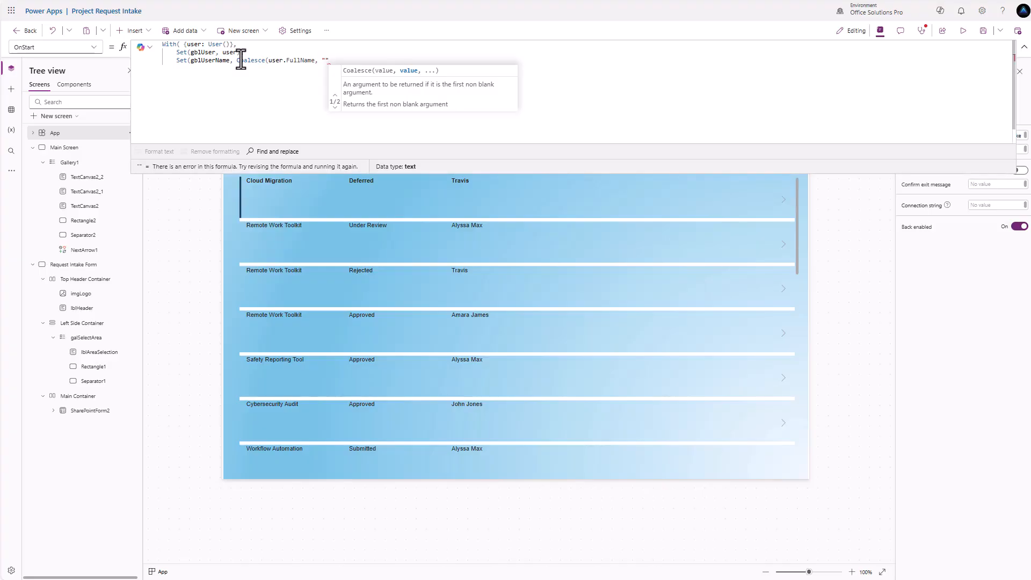
pyautogui.write('))')
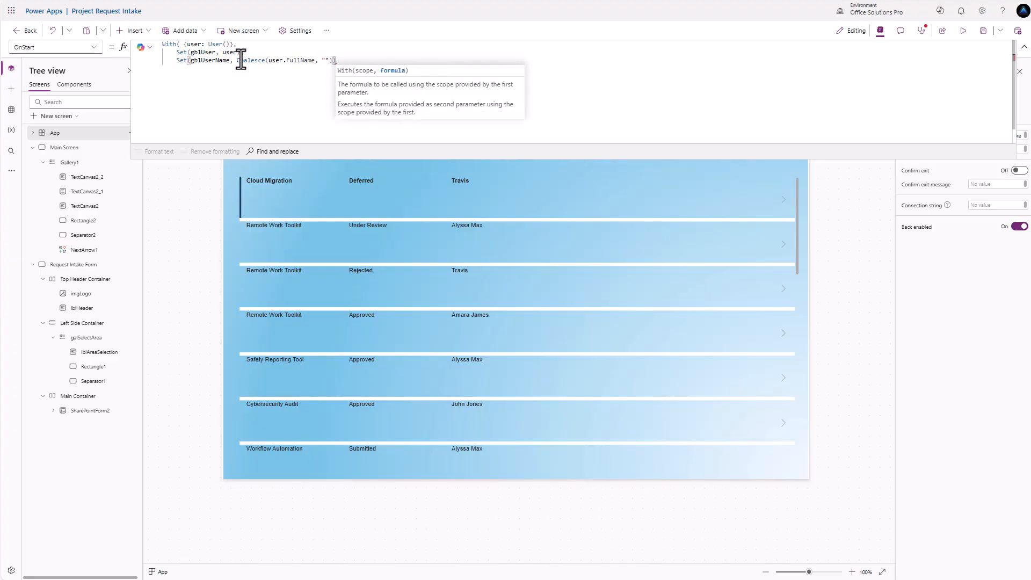
pyautogui.write(';')
# Add the line Set(gblUserEmail, Coalesce(user.Email, "")) beneath the gblUserName statement in the App object's OnStart formula.
pyautogui.hotkey('shift', 'Return')
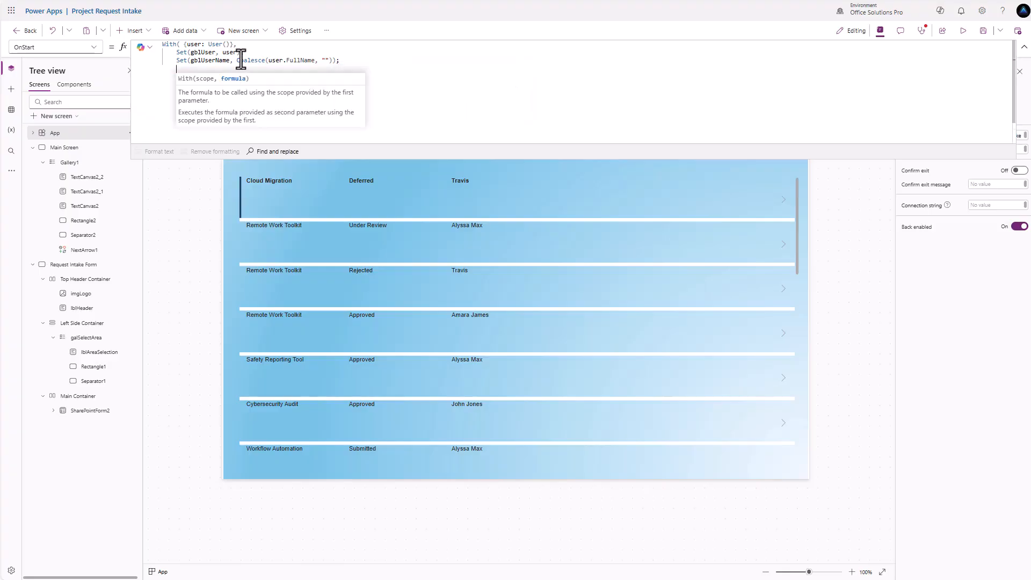
pyautogui.write('Set(gbl')
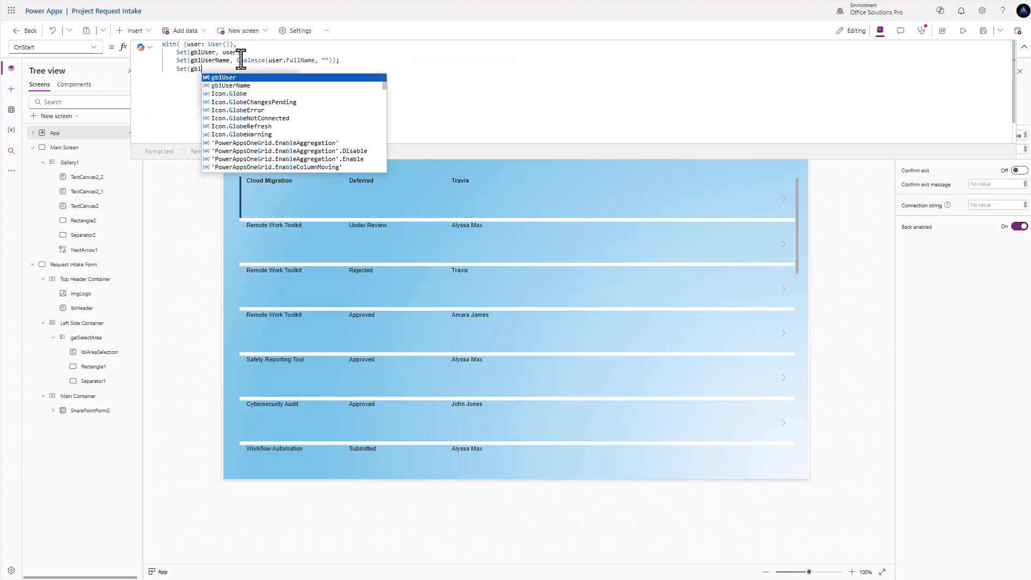
pyautogui.write('UserEm')
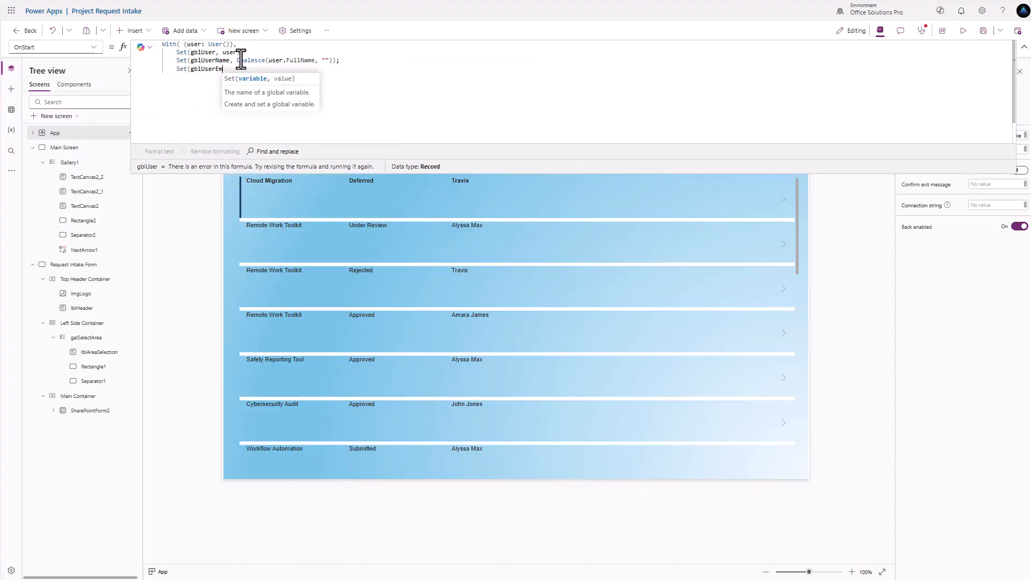
pyautogui.write('ail, C')
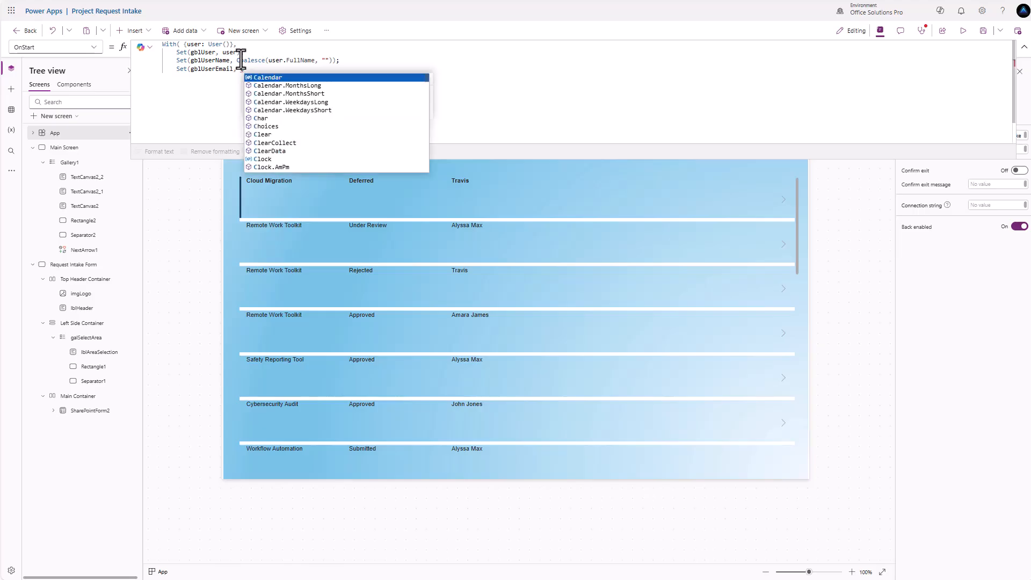
pyautogui.write('oalesce(us')
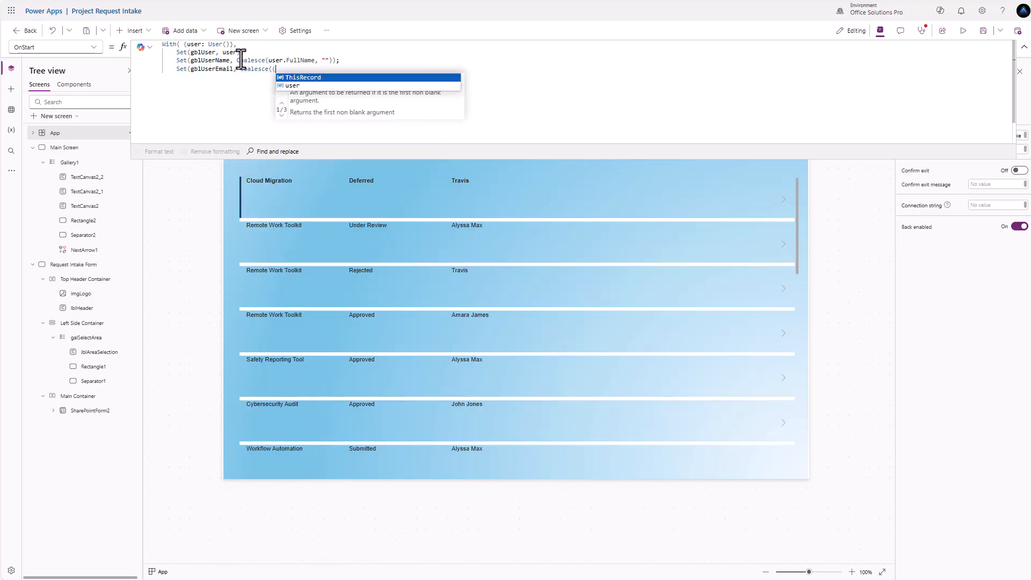
pyautogui.press('BackSpace')
pyautogui.press('BackSpace')
pyautogui.write('user')
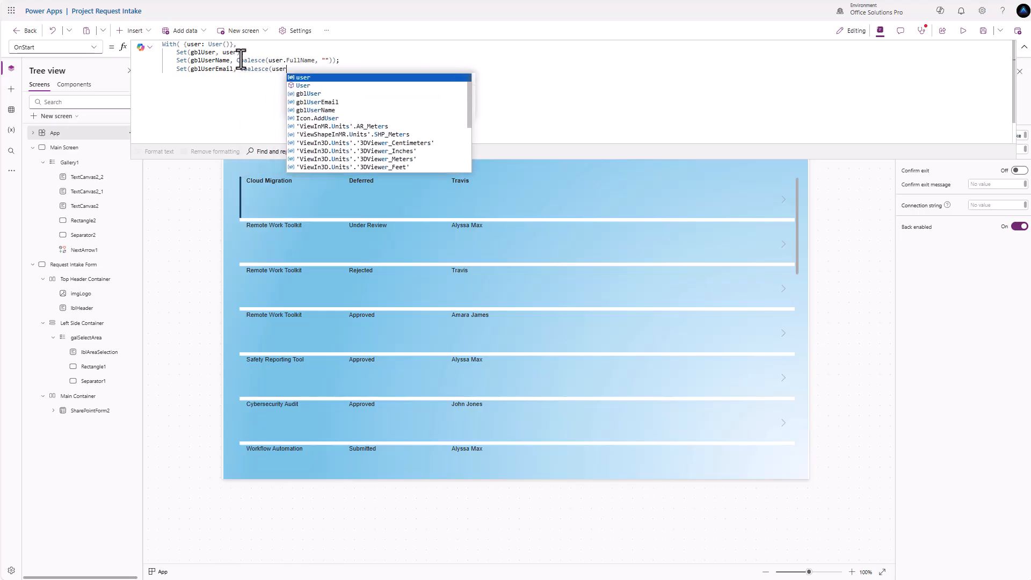
pyautogui.write('.')
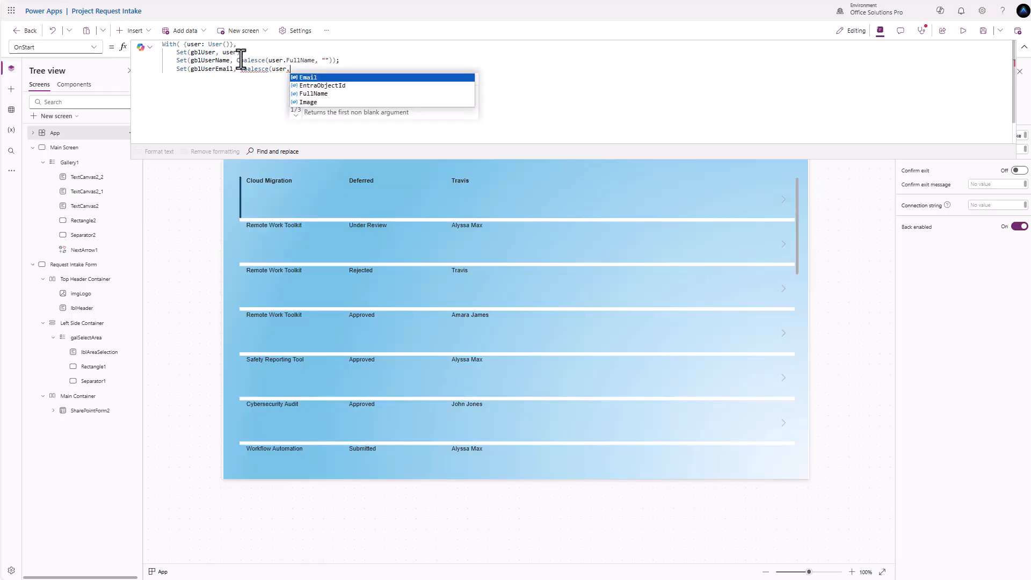
pyautogui.press('Tab')
pyautogui.write(', ""')
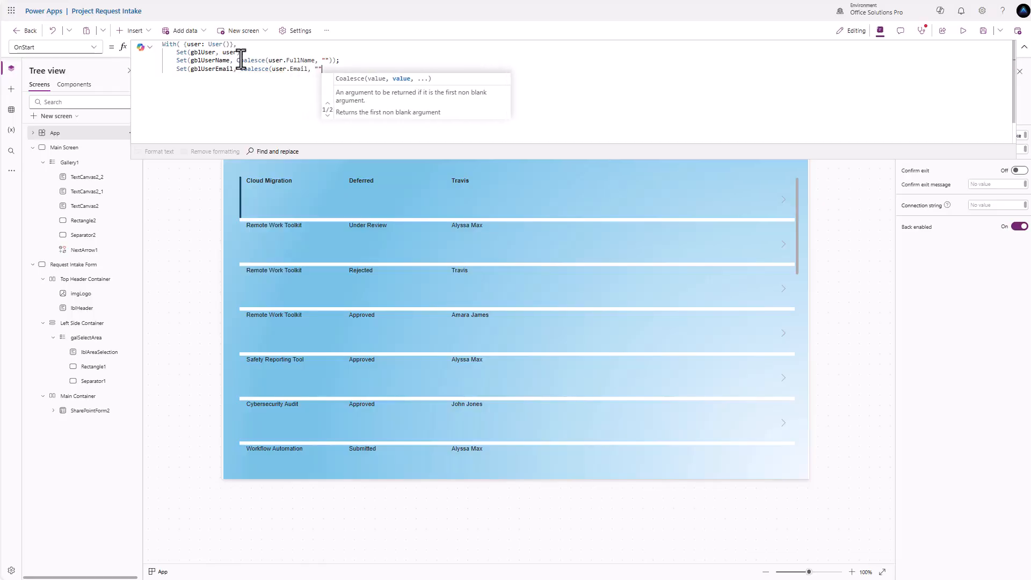
pyautogui.write('))')
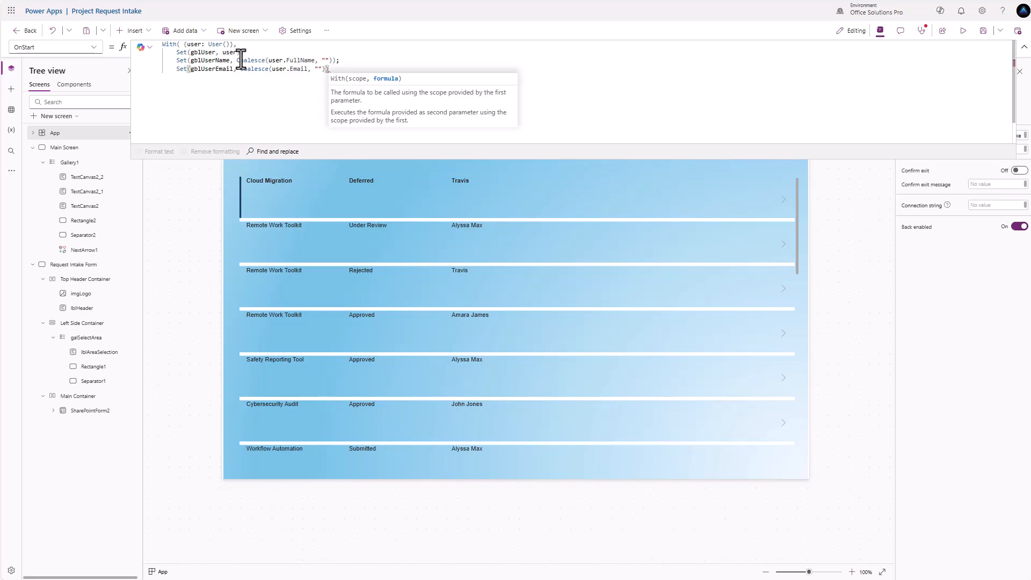
# Close the With function in OnStart with a parenthesis and a semicolon, leaving no extra line.
pyautogui.write(')')
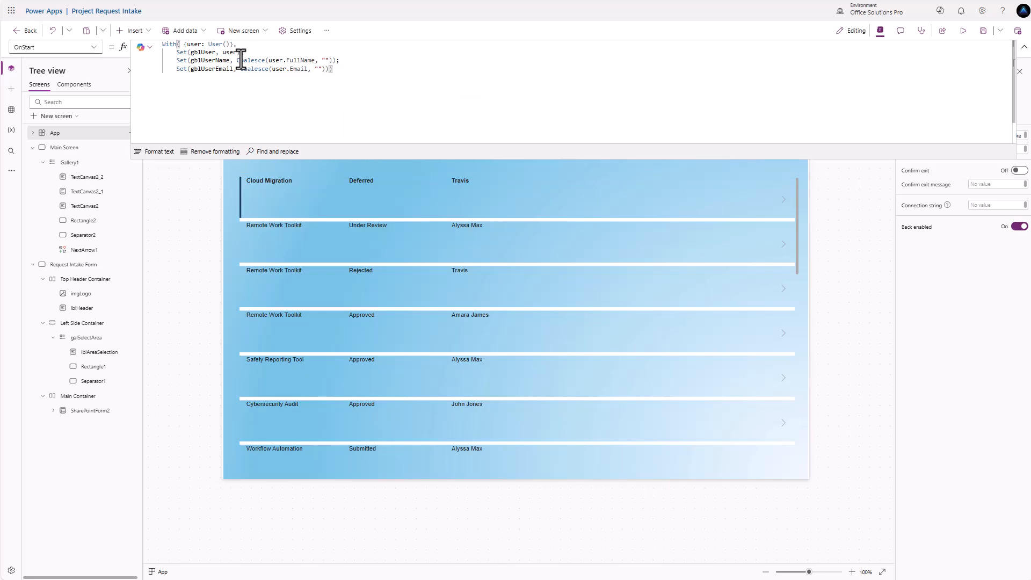
pyautogui.write(';')
pyautogui.press('Return')
pyautogui.press('Return')
pyautogui.press('BackSpace')
# Run the App object's OnStart and reduce the height of the formula bar.
pyautogui.rightClick(64, 137)
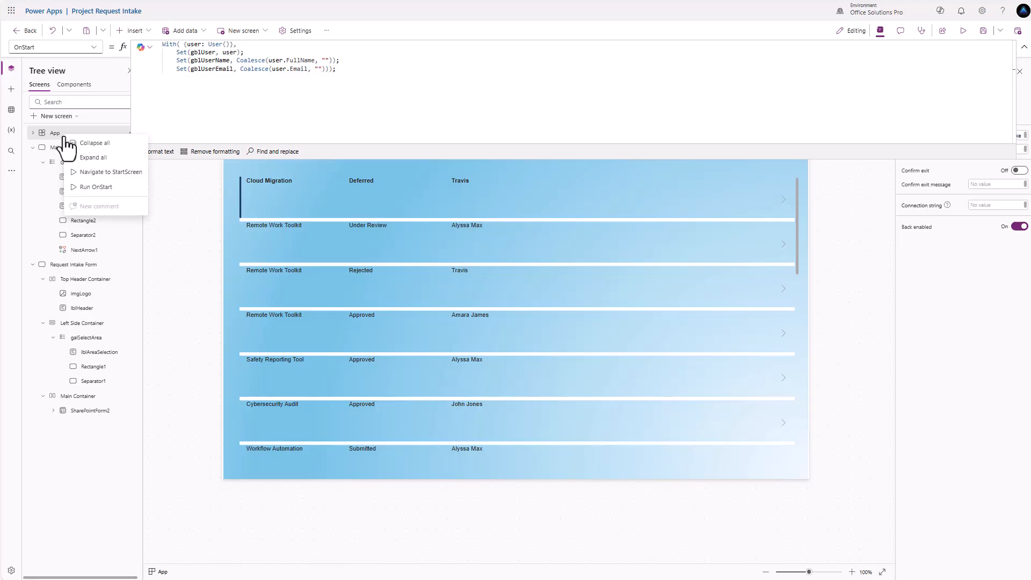
pyautogui.click(95, 187)
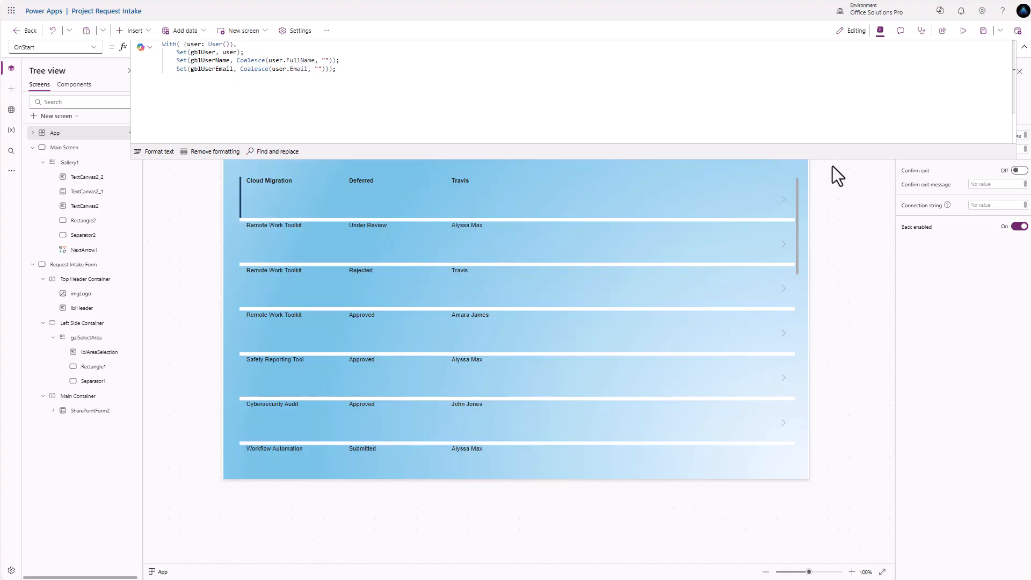
pyautogui.moveTo(829, 160); pyautogui.dragTo(717, 104)
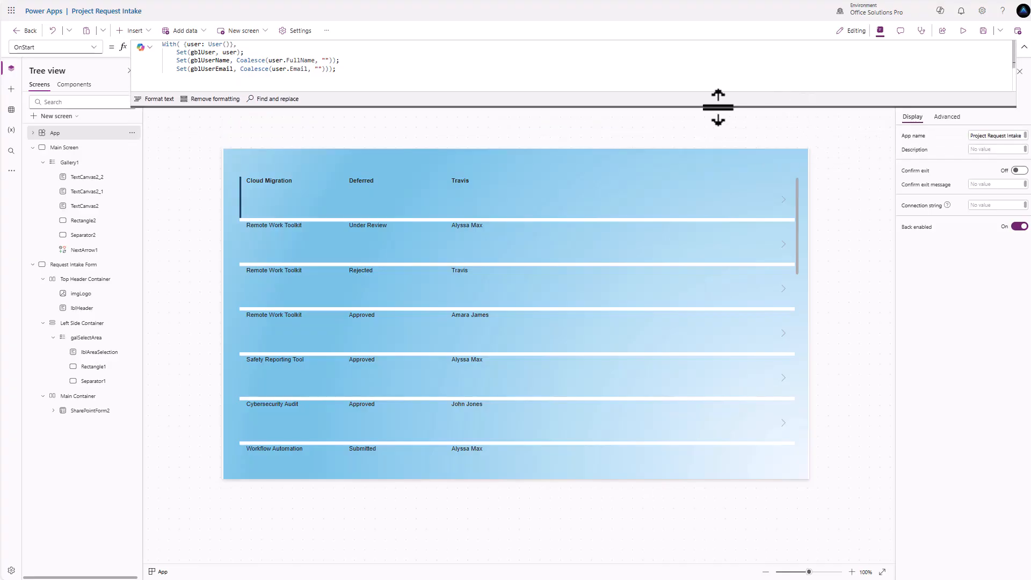
# Insert a text control on Main Screen and place it above the gallery at about X 100, Y 5.
pyautogui.click(365, 125)
pyautogui.click(129, 32)
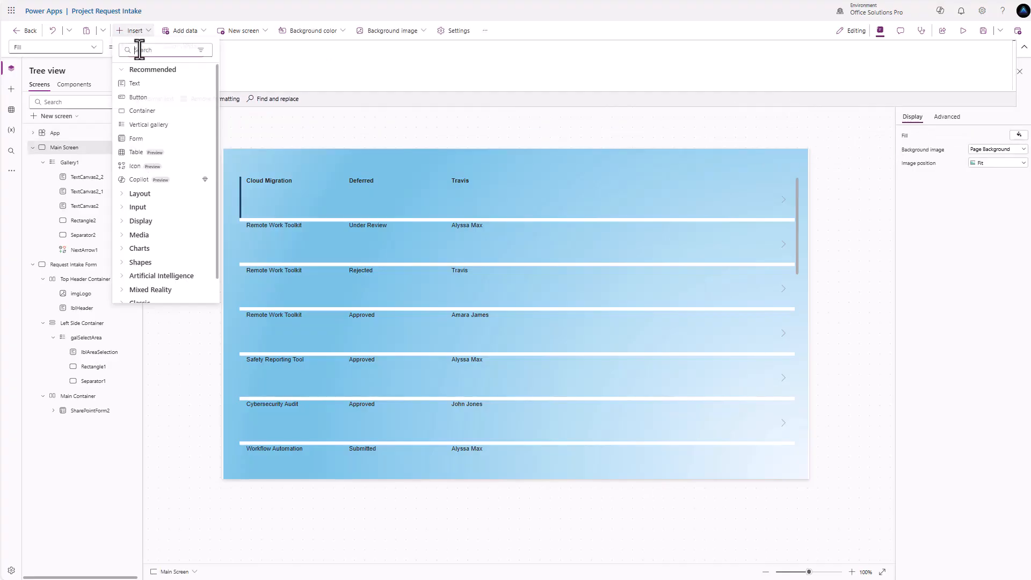
pyautogui.click(135, 83)
pyautogui.moveTo(272, 176); pyautogui.dragTo(289, 152)
# Set the new text control's Text formula to gblUserName to test the variable, and delete the control.
pyautogui.click(201, 46)
pyautogui.hotkey('ctrl', 'a')
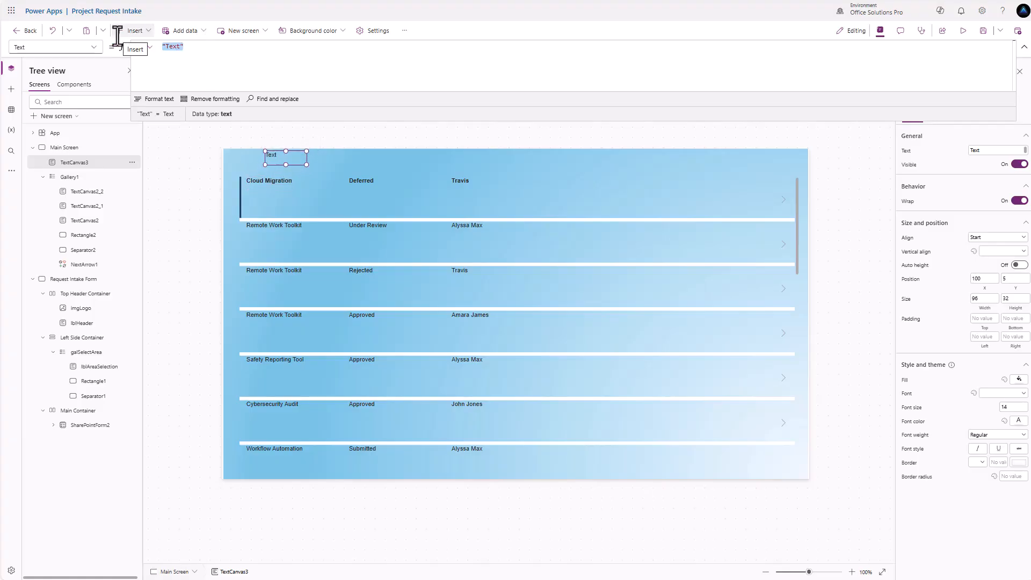
pyautogui.write('gblU')
pyautogui.press('Down')
pyautogui.press('Down')
pyautogui.press('Tab')
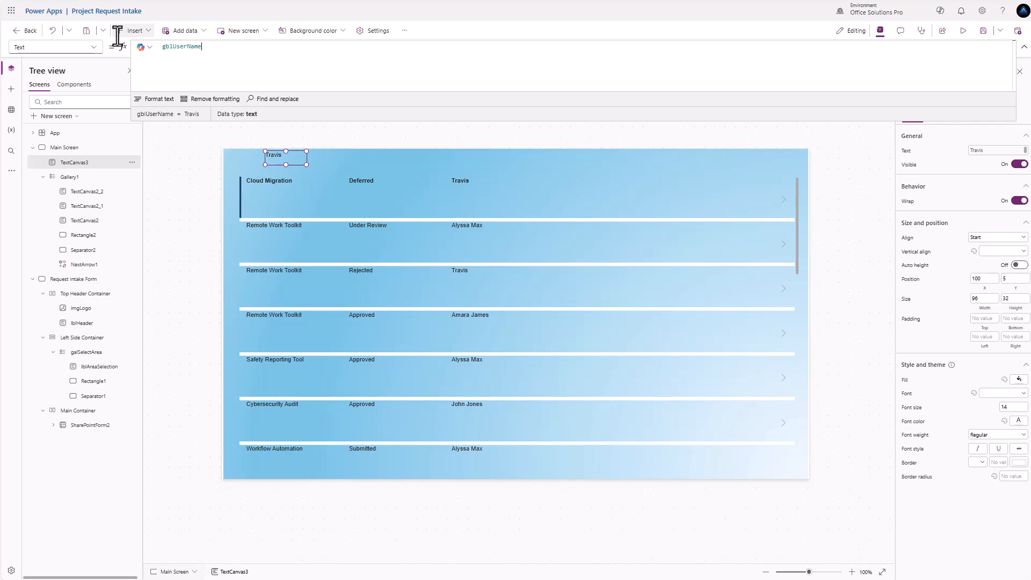
pyautogui.click(293, 160)
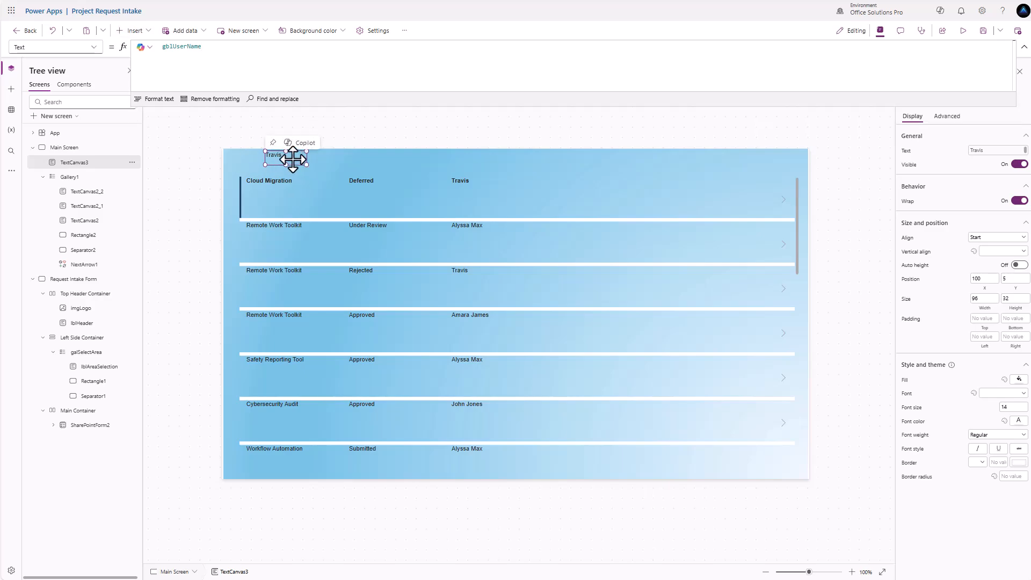
pyautogui.press('Delete')
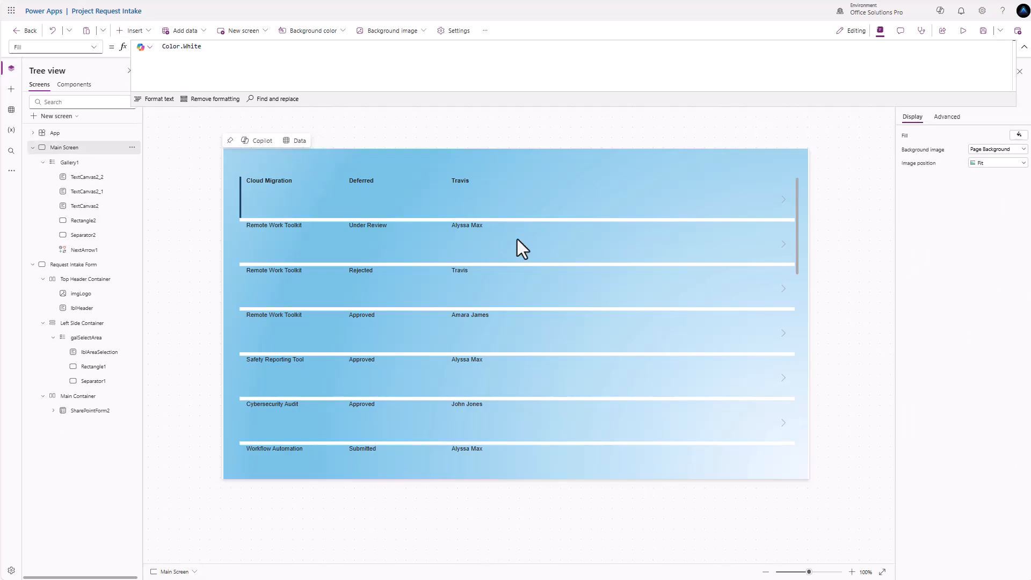
# Wrap the gallery's Items source 'Demo Requested Projects' in a Filter function with Requestor.Email as the field to test.
pyautogui.click(551, 281)
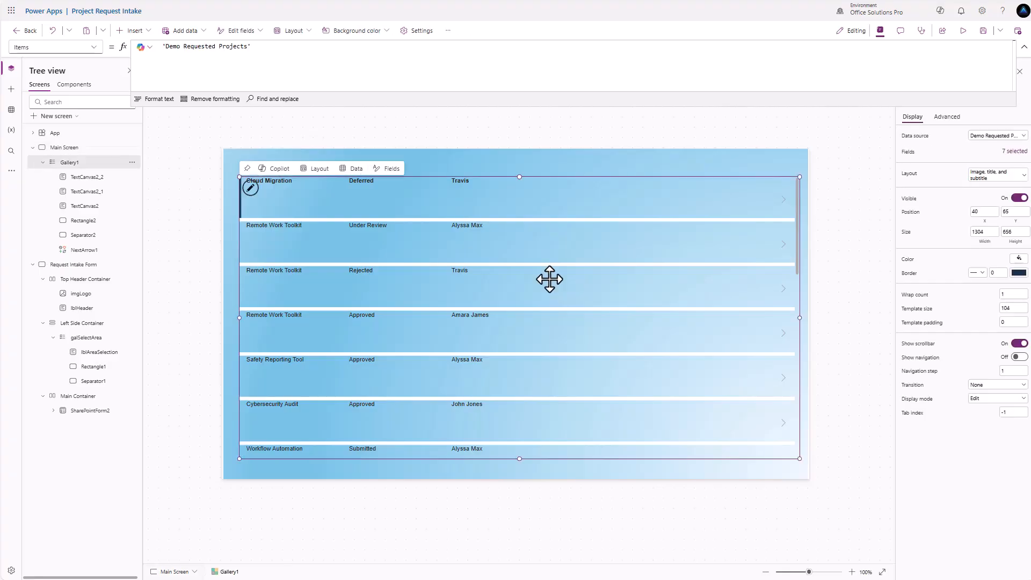
pyautogui.click(166, 46)
pyautogui.write('Filter(')
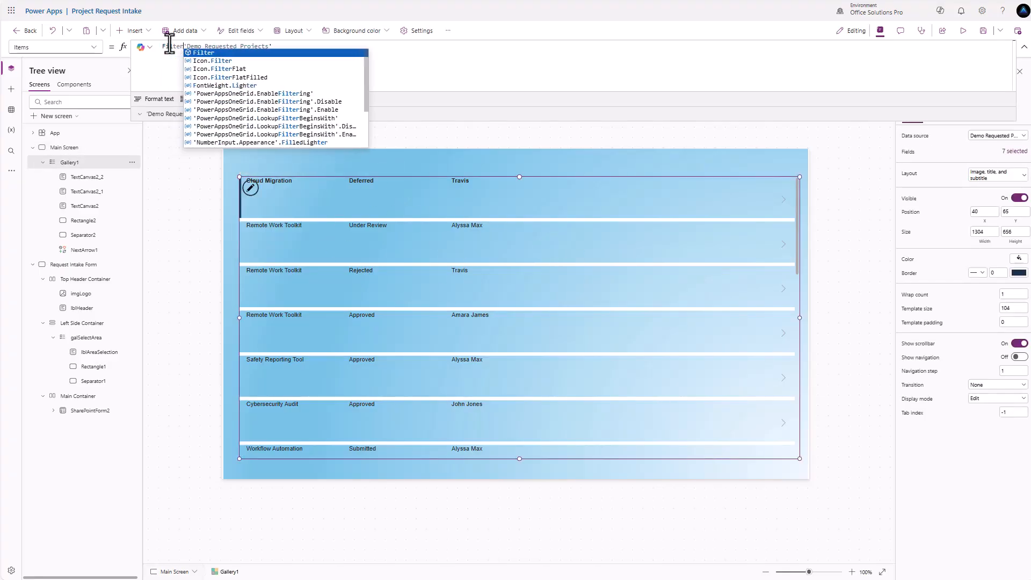
pyautogui.click(285, 46)
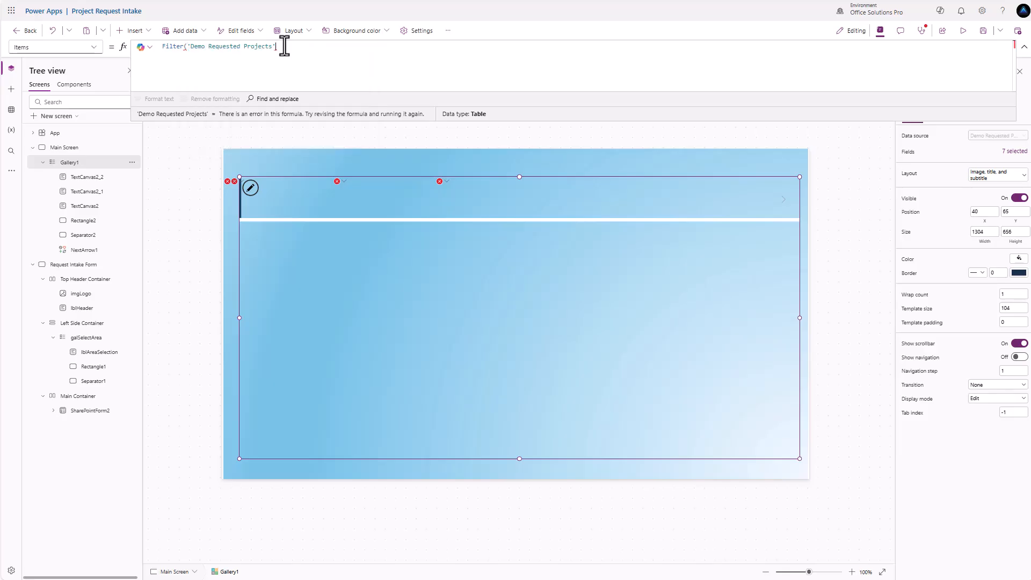
pyautogui.write(',')
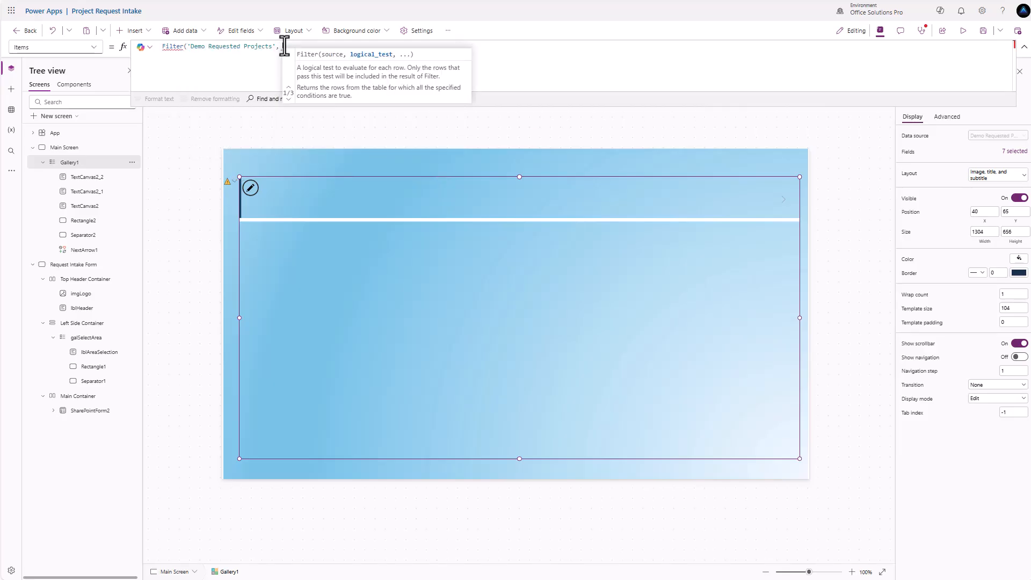
pyautogui.write(' Requestor.')
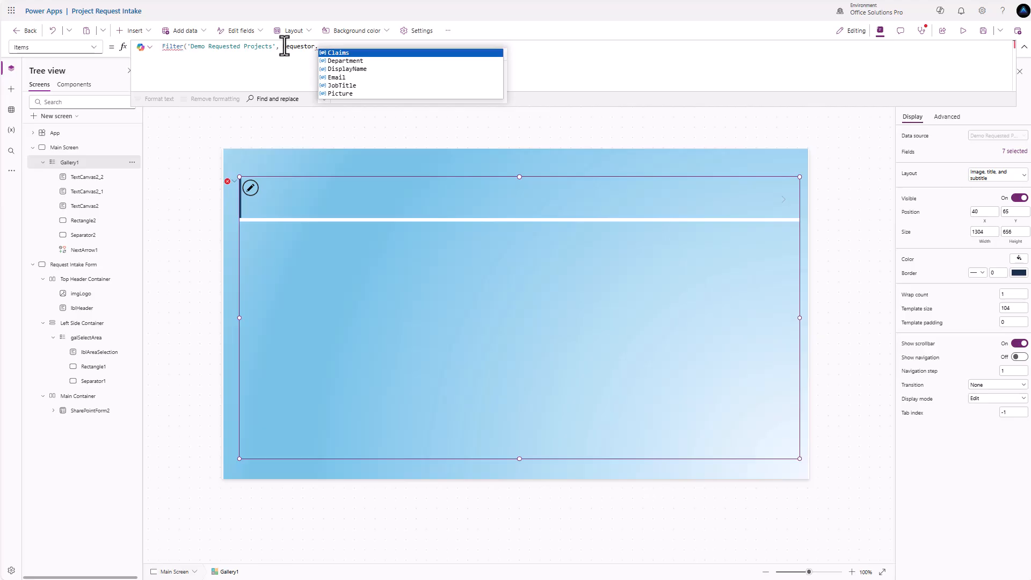
pyautogui.press('Down')
pyautogui.press('Down')
pyautogui.press('Down')
pyautogui.press('Tab')
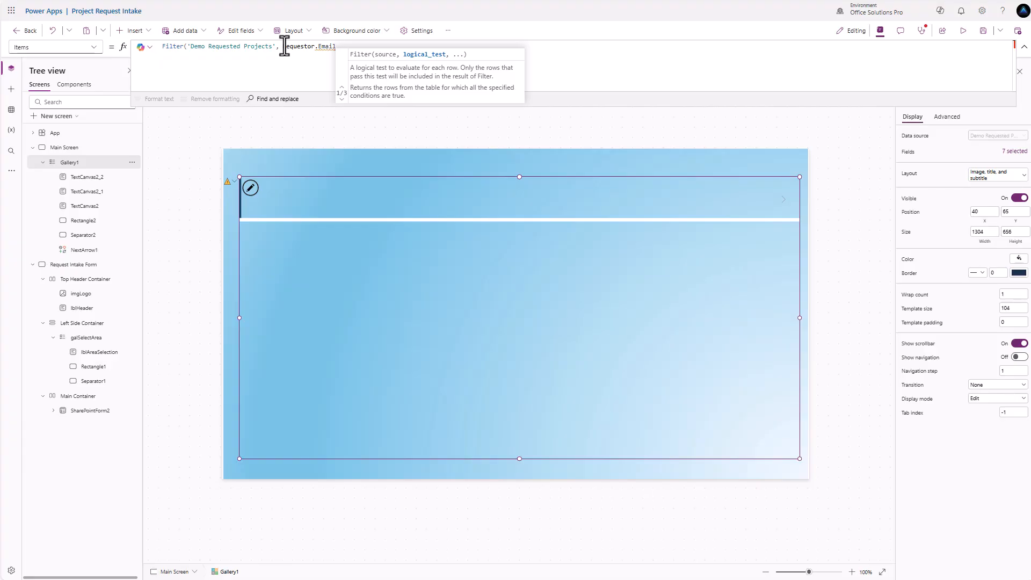
# Complete the gallery's Filter condition with = gblUserEmail and close the function.
pyautogui.write('= gbl')
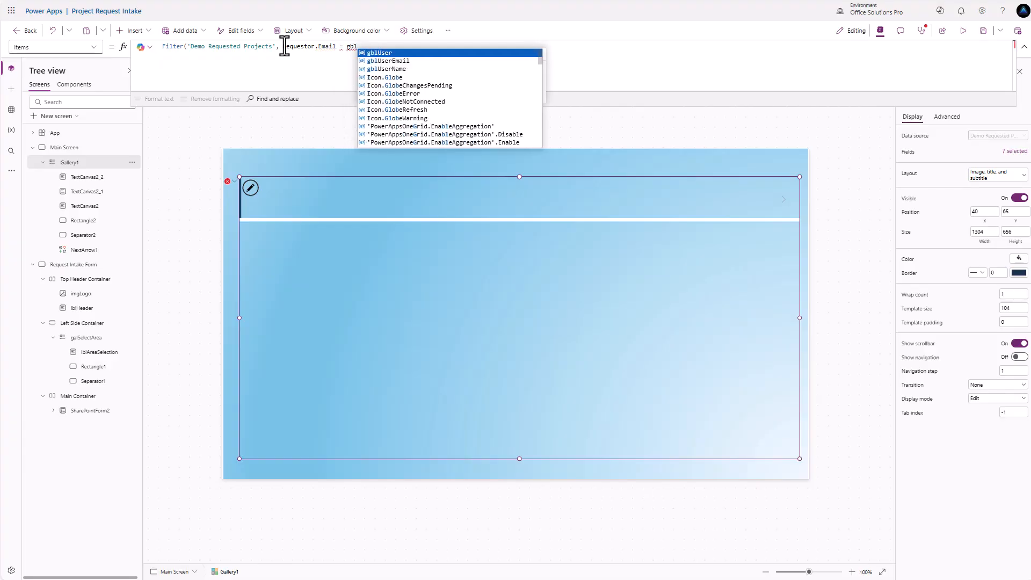
pyautogui.press('Down')
pyautogui.press('Tab')
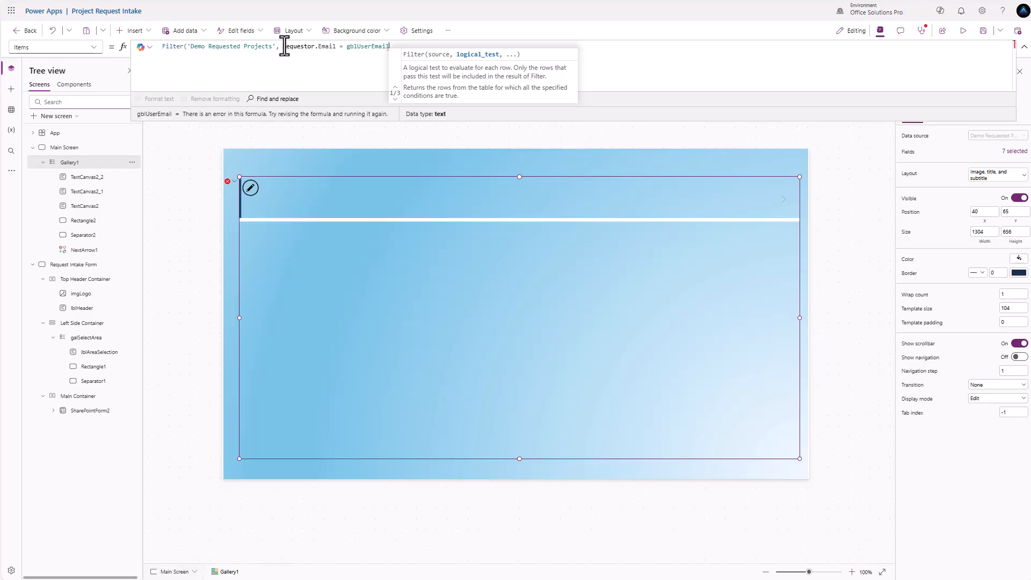
pyautogui.write(')')
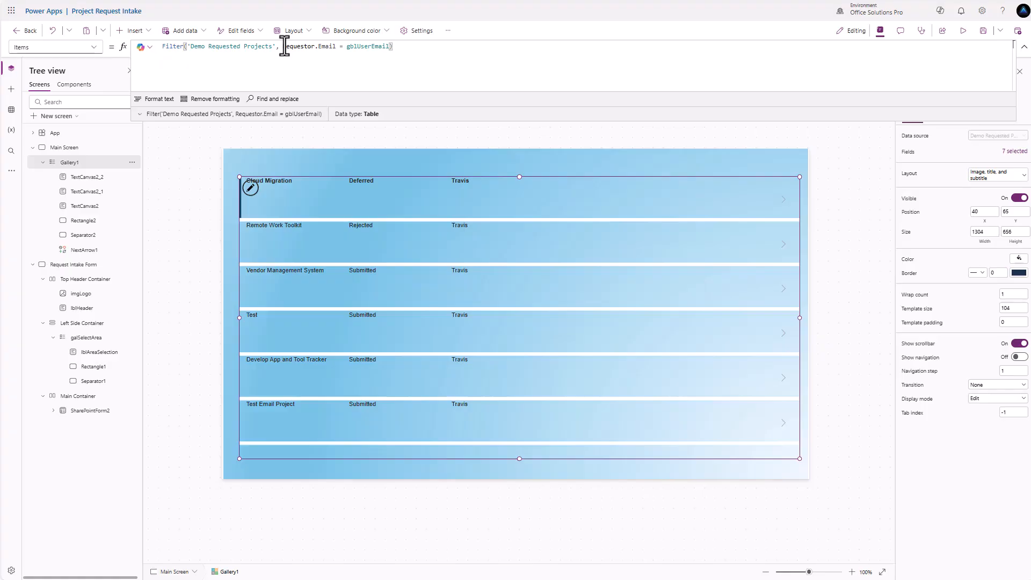
pyautogui.press('alt')
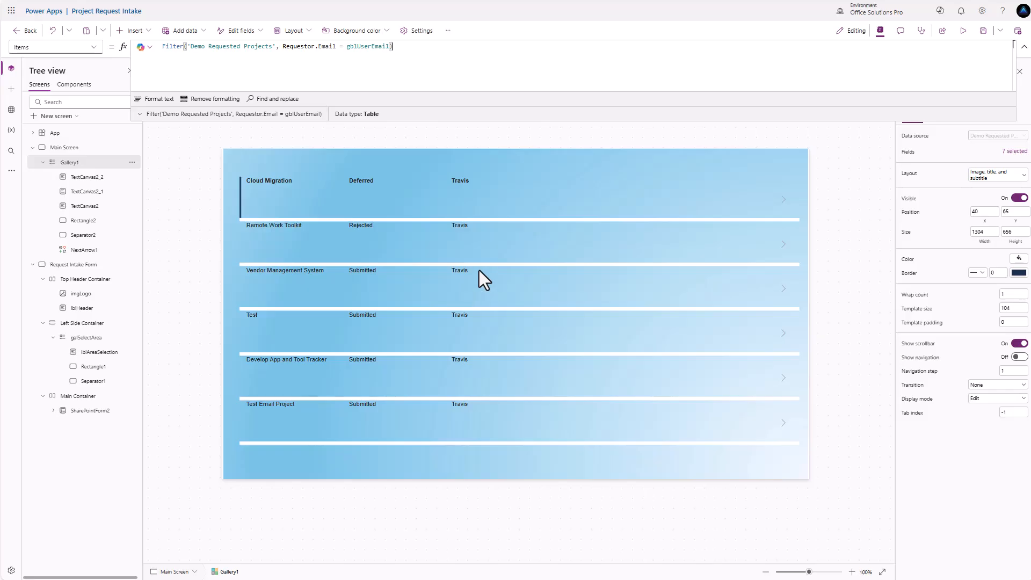
# Wrap the gallery's Filter expression in a Sort function that orders the items by Title with SortOrder.Ascending.
pyautogui.click(463, 272)
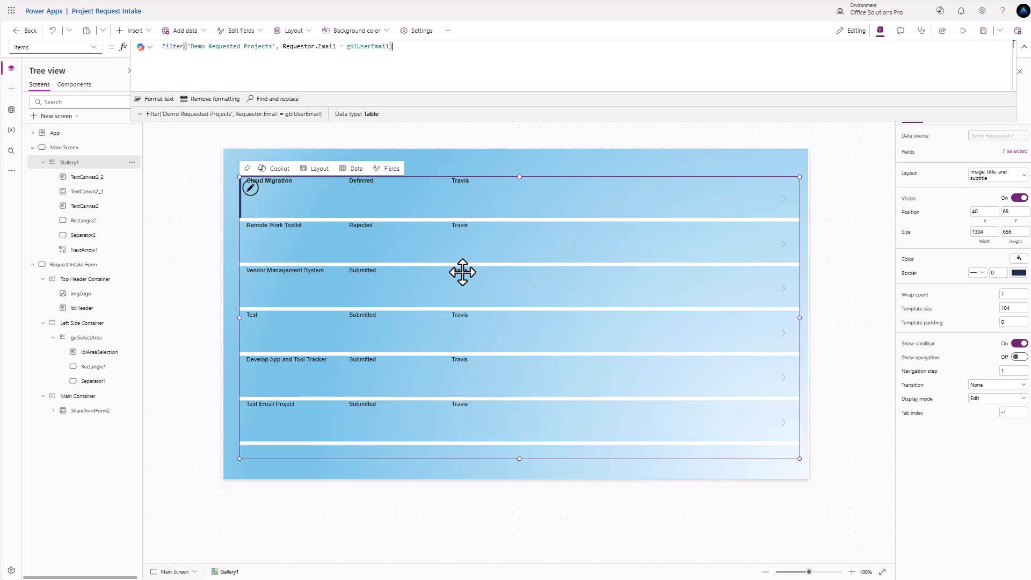
pyautogui.click(463, 272)
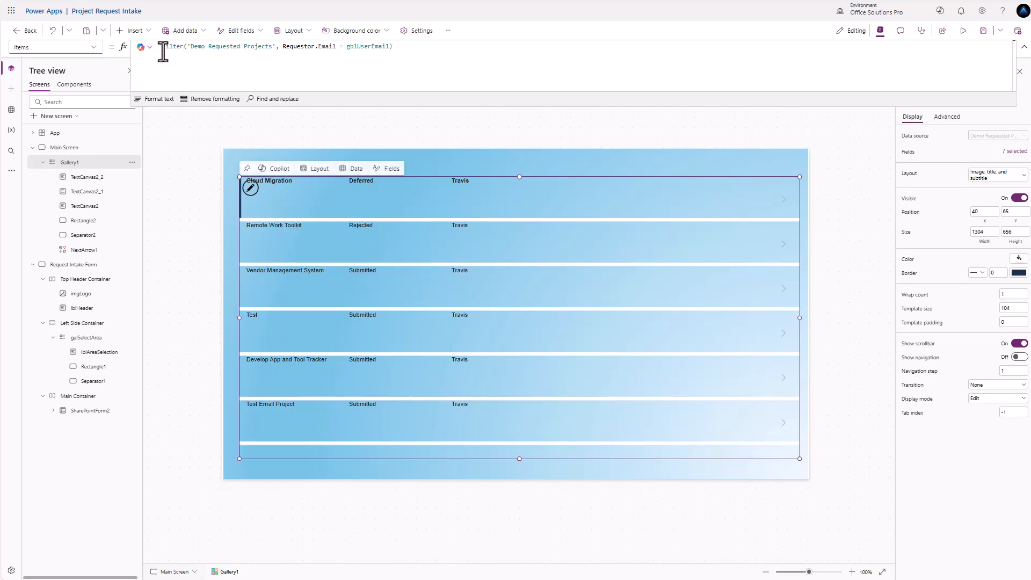
pyautogui.doubleClick(163, 46)
pyautogui.press('Home')
pyautogui.write('Sort(')
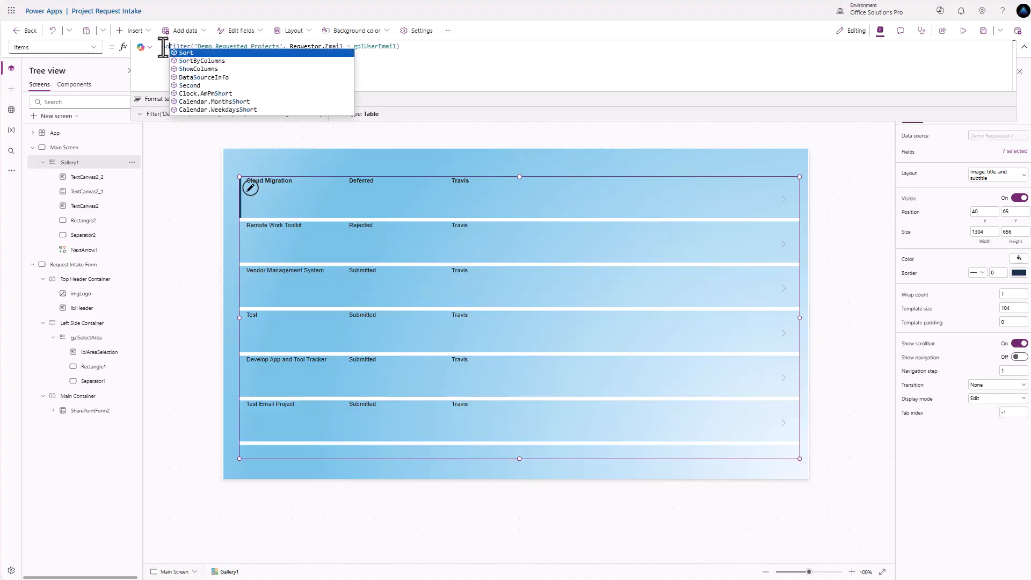
pyautogui.click(421, 46)
pyautogui.write(',')
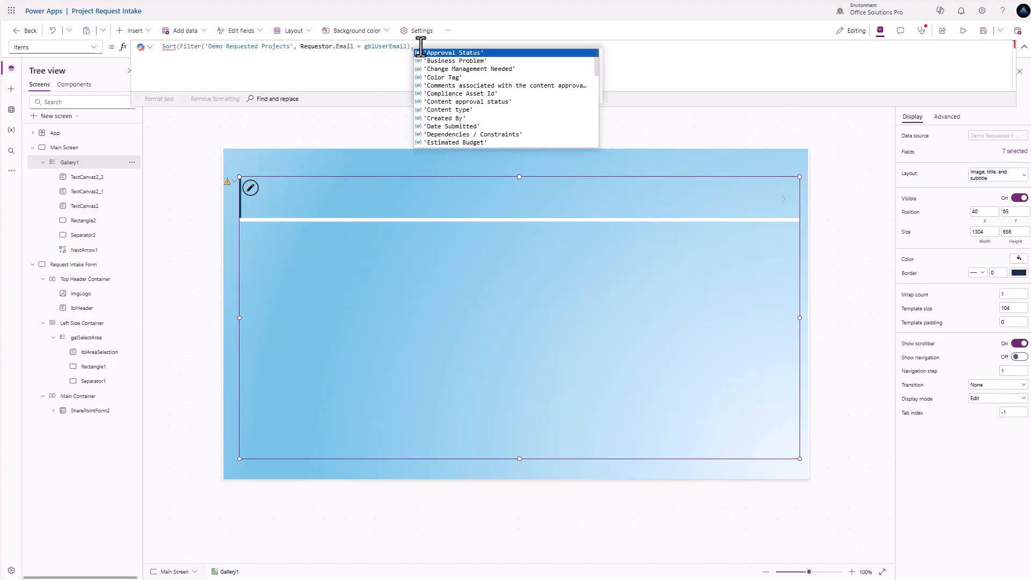
pyautogui.write(' Tit')
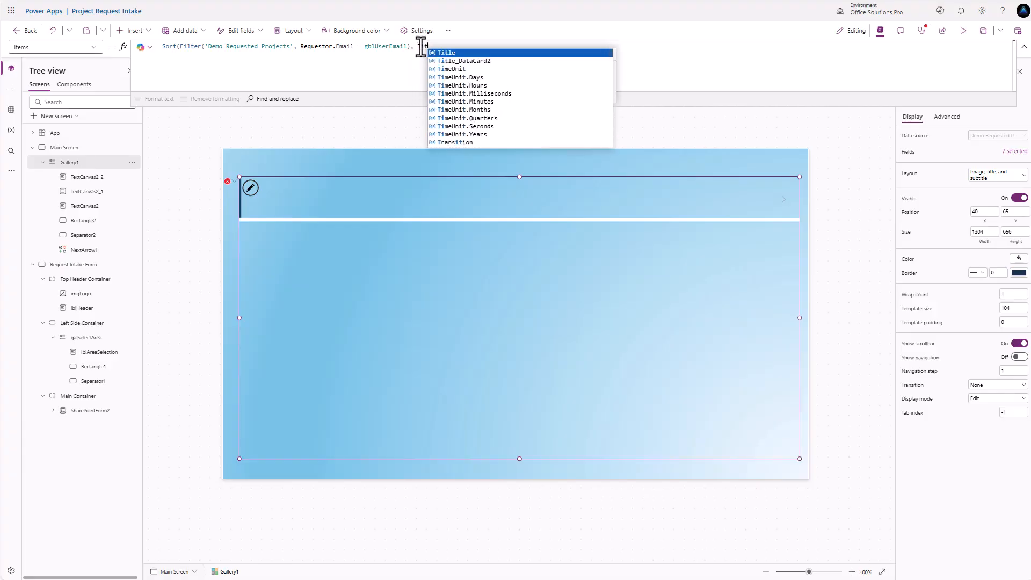
pyautogui.press('Tab')
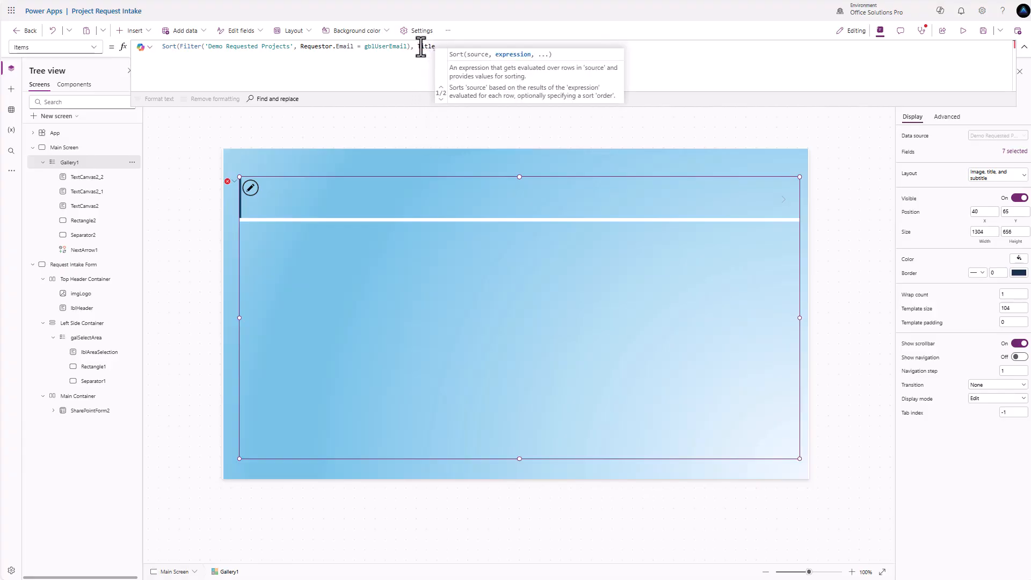
pyautogui.write(',SortOrder.Ascending')
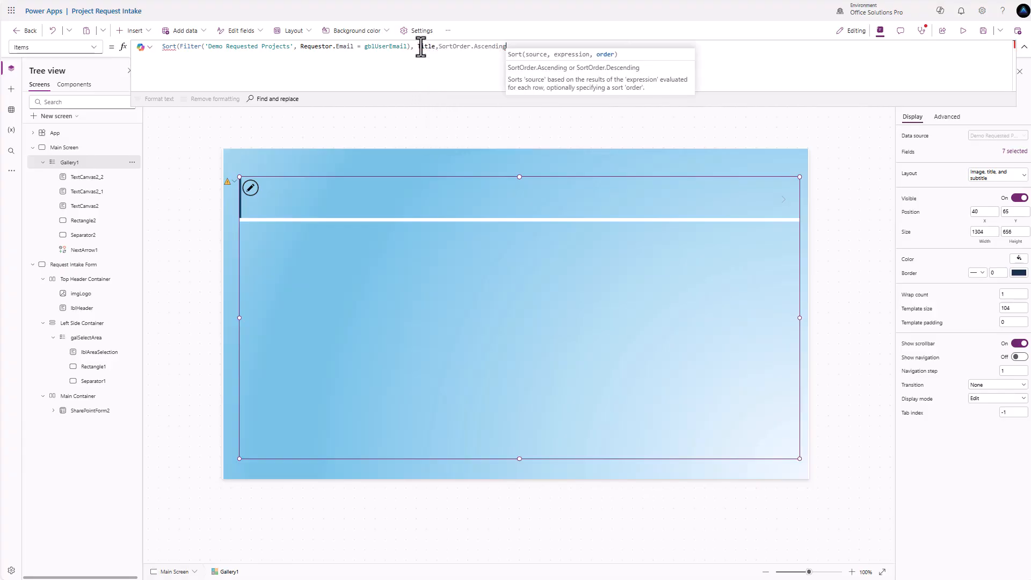
pyautogui.write(')')
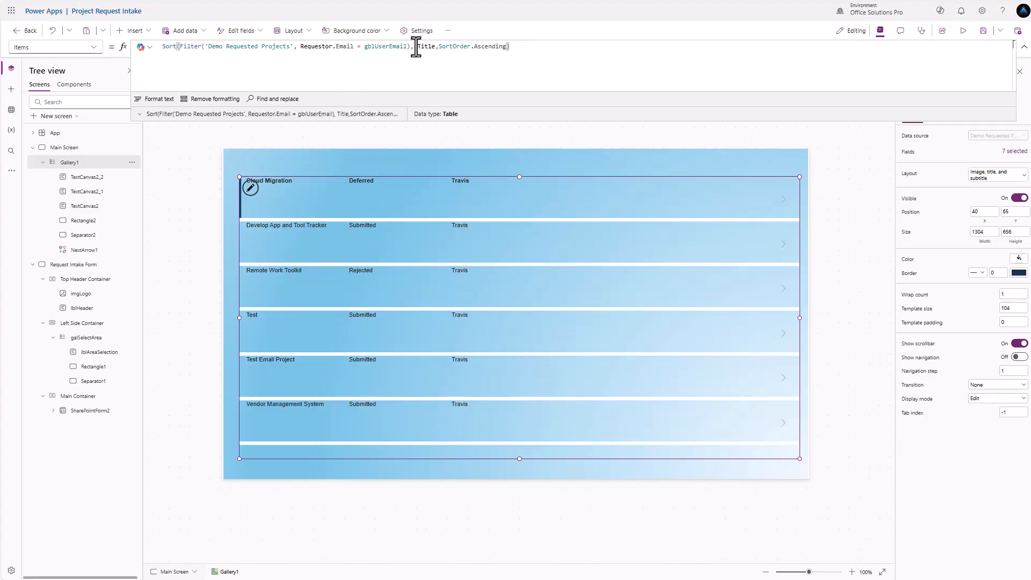
# Replace the sort column in the gallery's Items formula with Created.
pyautogui.moveTo(417, 46); pyautogui.dragTo(432, 46)
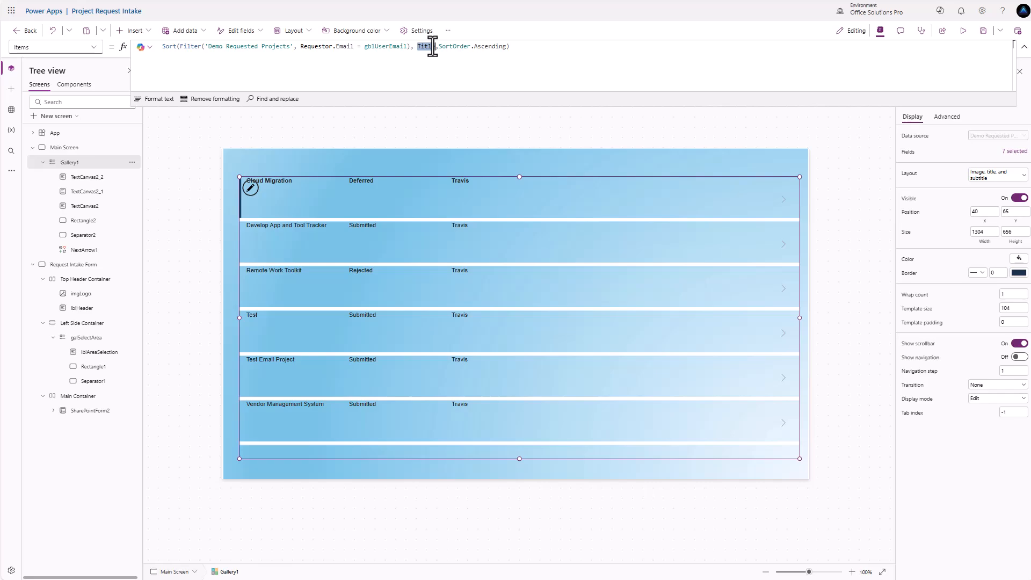
pyautogui.write('Cre')
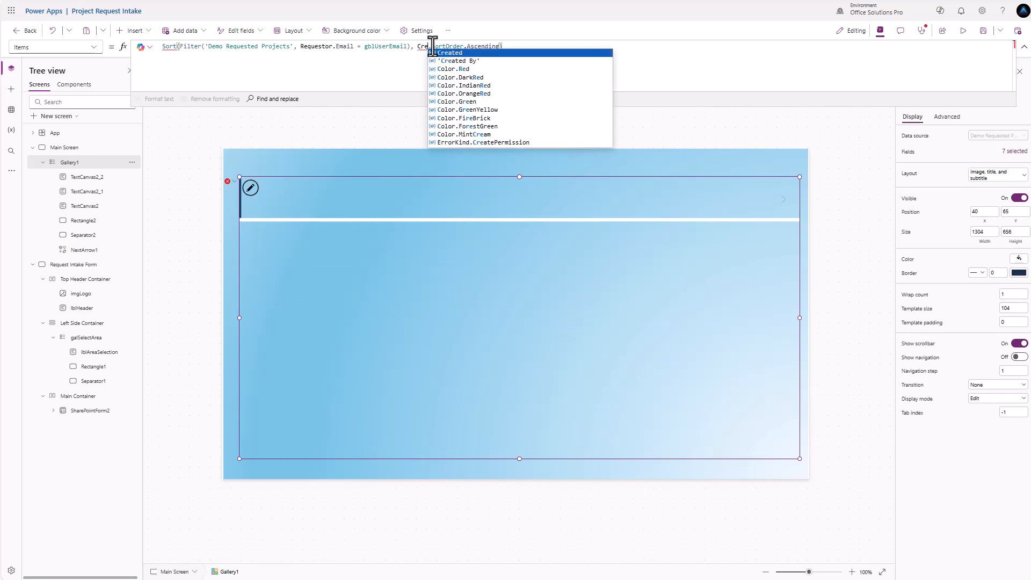
pyautogui.press('Tab')
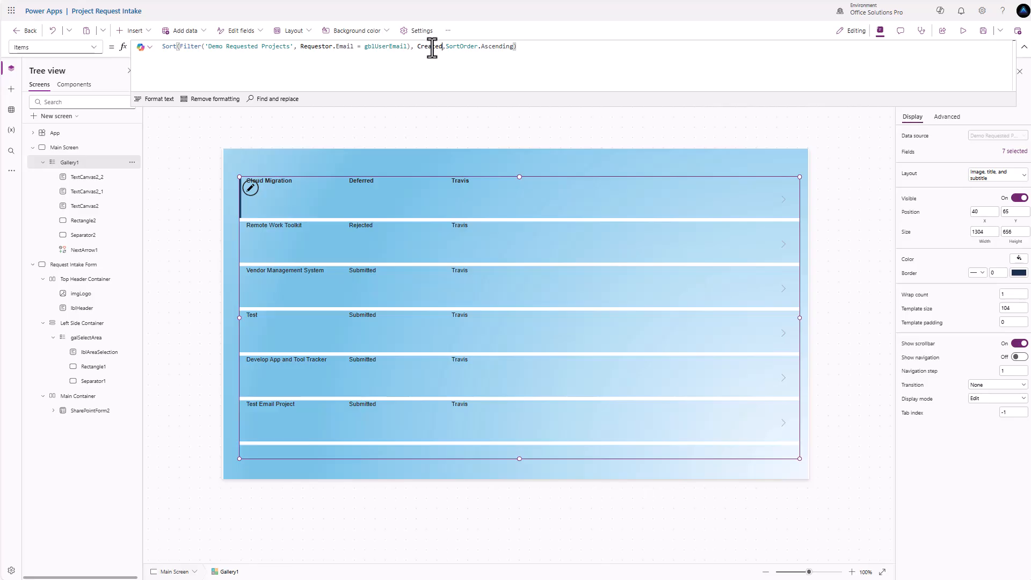
# Duplicate the requestor text control in the gallery and set the copy's Text formula to ThisItem.Created.
pyautogui.click(462, 184)
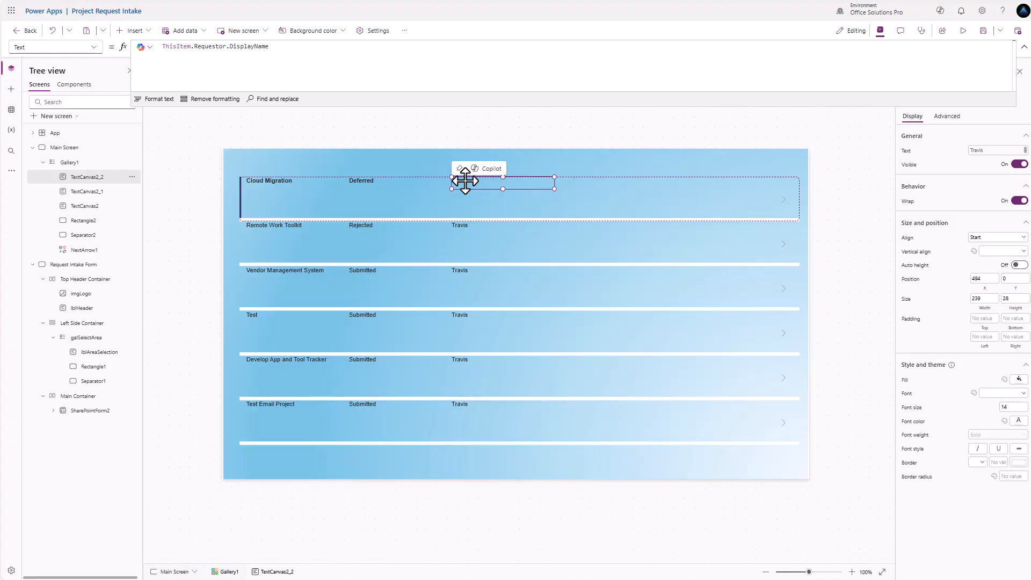
pyautogui.hotkey('ctrl', 'c')
pyautogui.hotkey('ctrl', 'v')
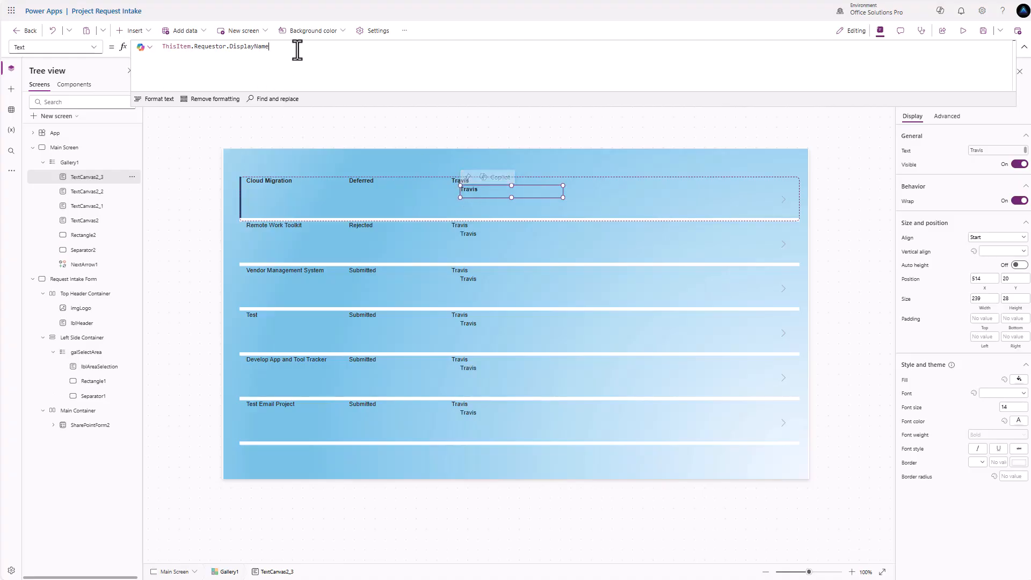
pyautogui.moveTo(298, 46); pyautogui.dragTo(194, 48)
pyautogui.write('Created')
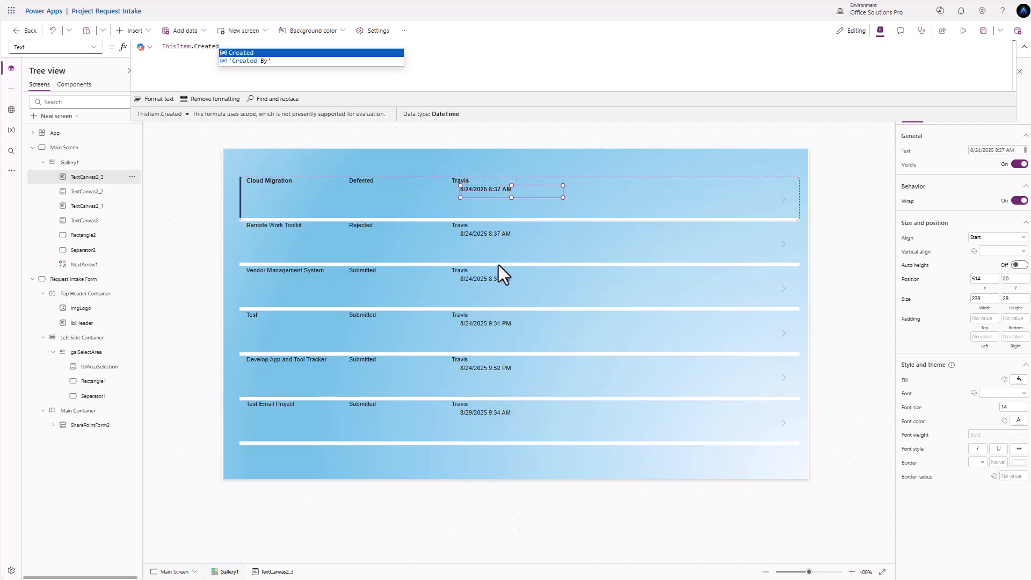
# Move the requestor text to about X 648 and place the created date at X 494, Y 0 in the gallery row.
pyautogui.click(482, 227)
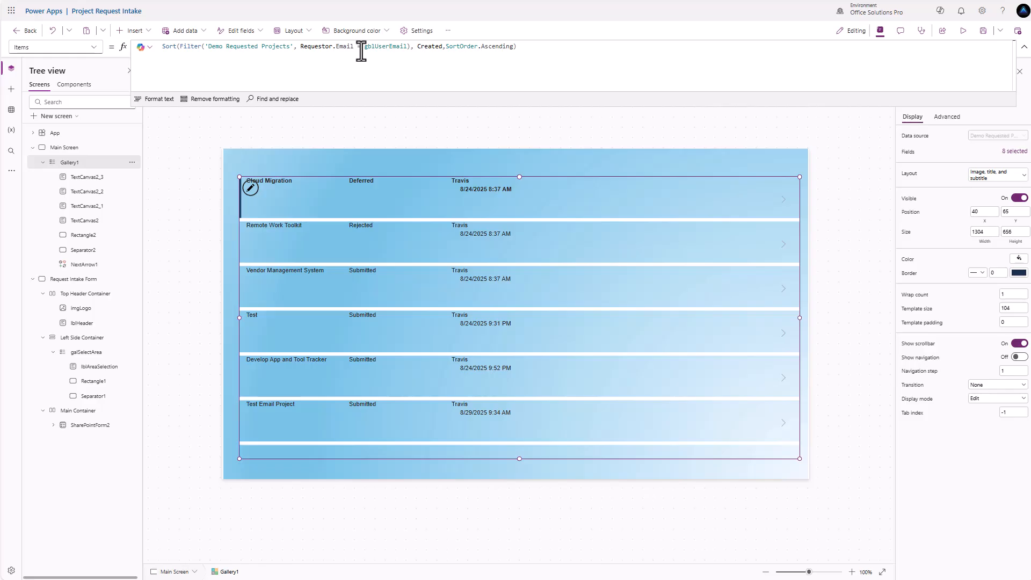
pyautogui.click(464, 182)
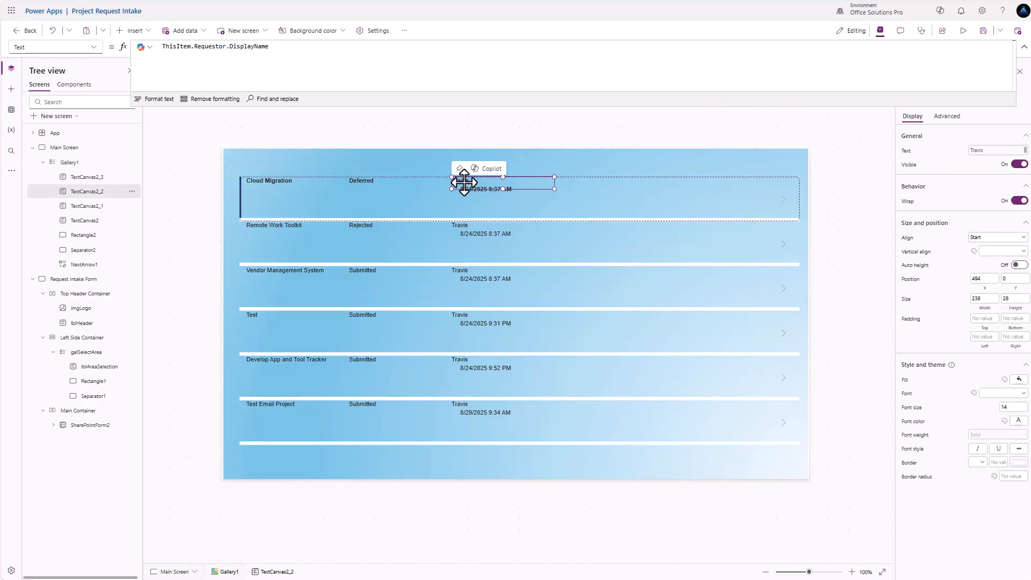
pyautogui.moveTo(464, 182)
pyautogui.mouseDown()
pyautogui.moveTo(530, 183)
pyautogui.moveTo(483, 189)
pyautogui.moveTo(473, 180)
pyautogui.mouseUp()
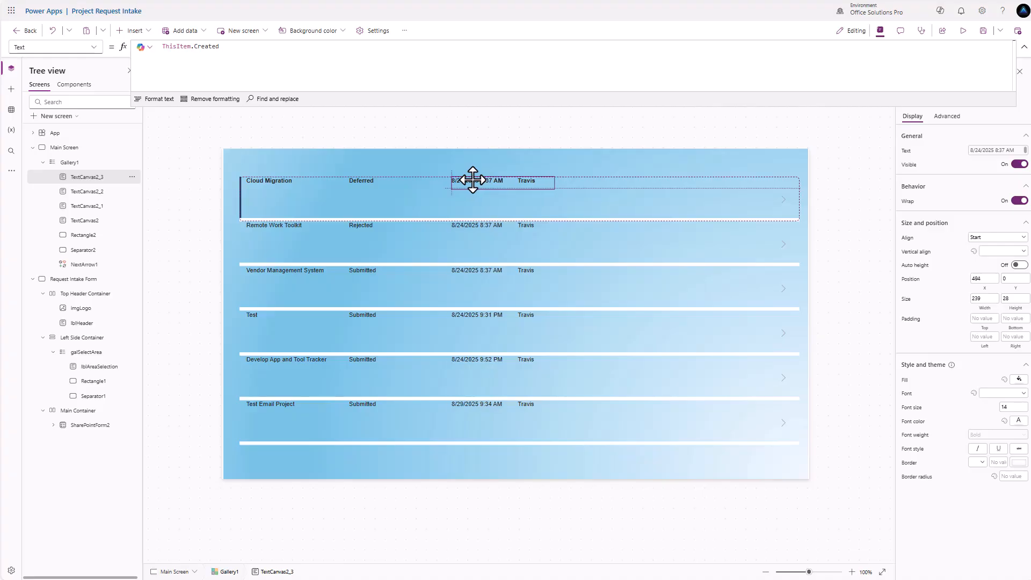
# Narrow the created date text to a width of about 154 and align the requestor text directly beside it.
pyautogui.click(559, 183)
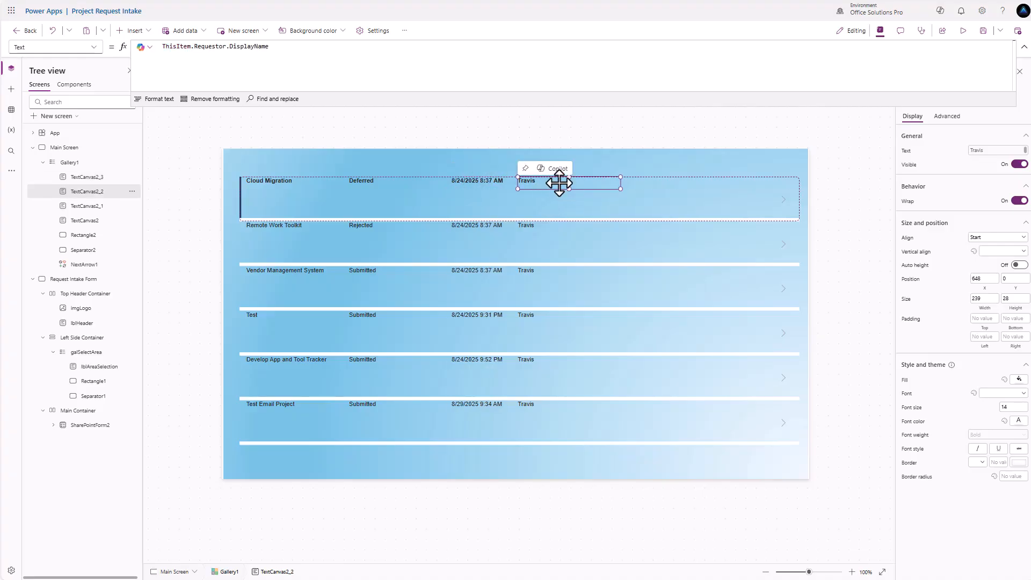
pyautogui.moveTo(559, 183); pyautogui.dragTo(518, 186)
pyautogui.click(514, 185)
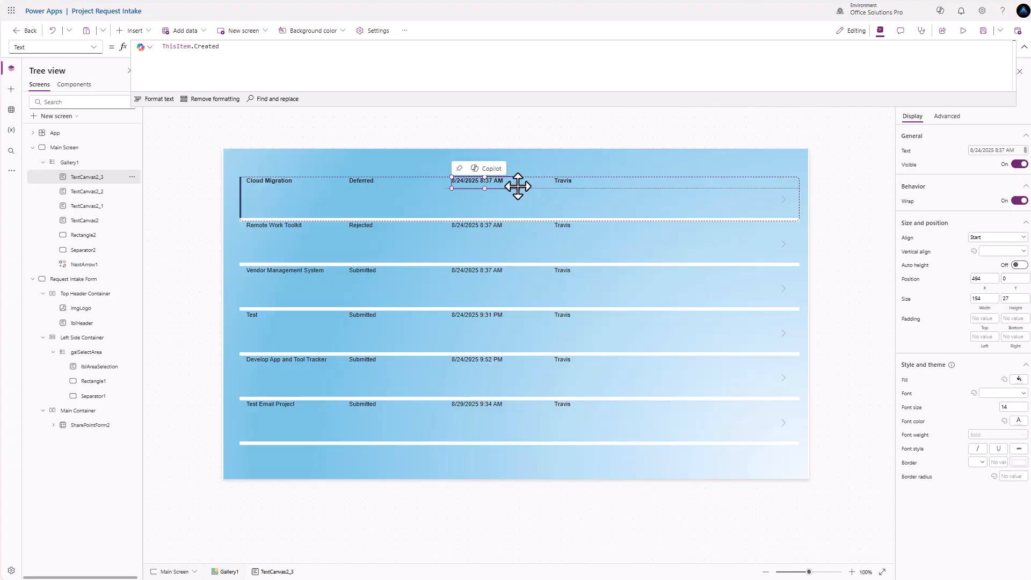
pyautogui.click(573, 188)
pyautogui.moveTo(570, 173); pyautogui.dragTo(512, 183)
# Set the created date text's height to 28.
pyautogui.click(495, 181)
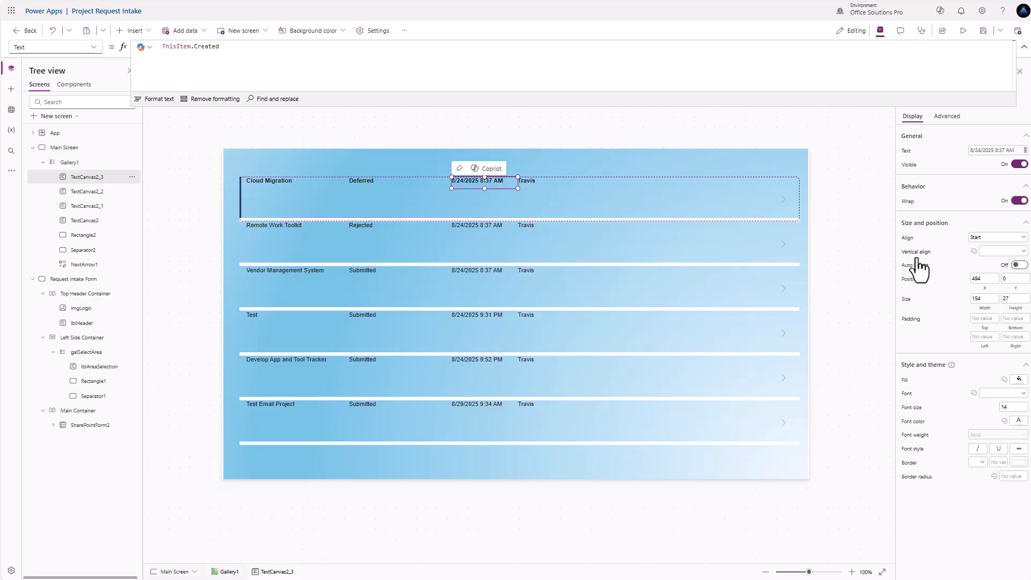
pyautogui.click(1013, 297)
pyautogui.write('28')
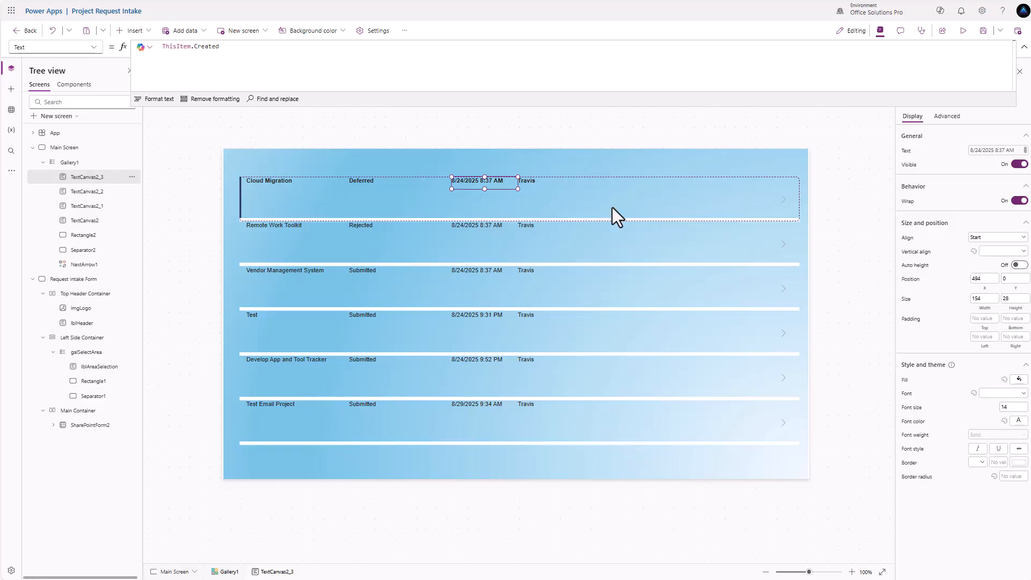
# Turn on auto height for the project title text in the gallery row.
pyautogui.click(291, 184)
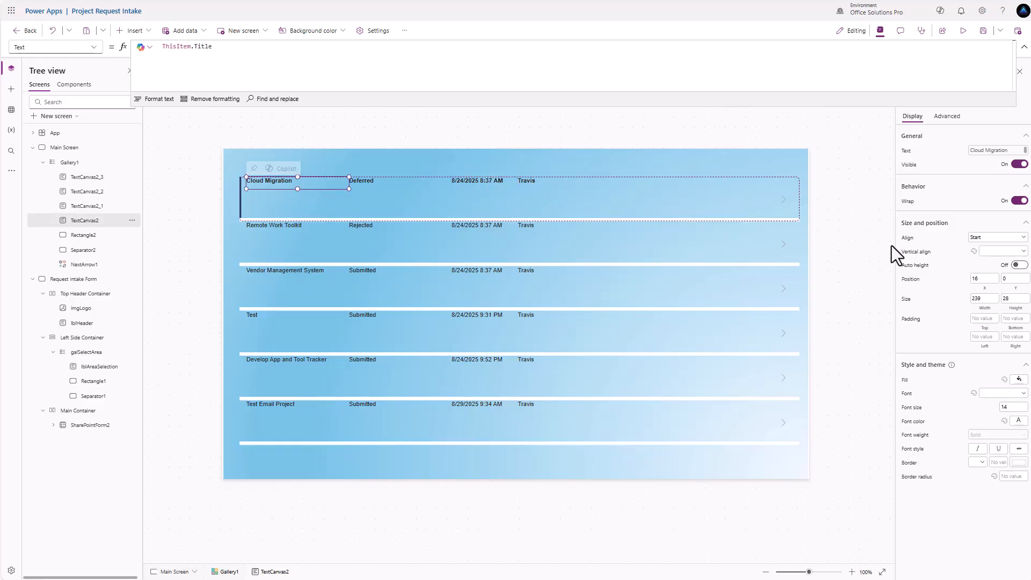
pyautogui.click(1018, 265)
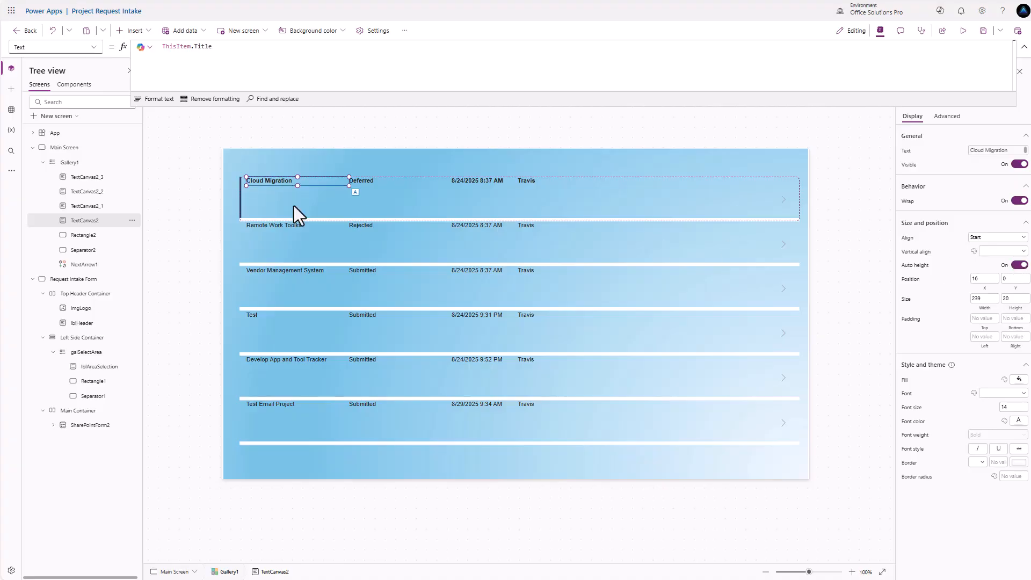
pyautogui.moveTo(301, 185)
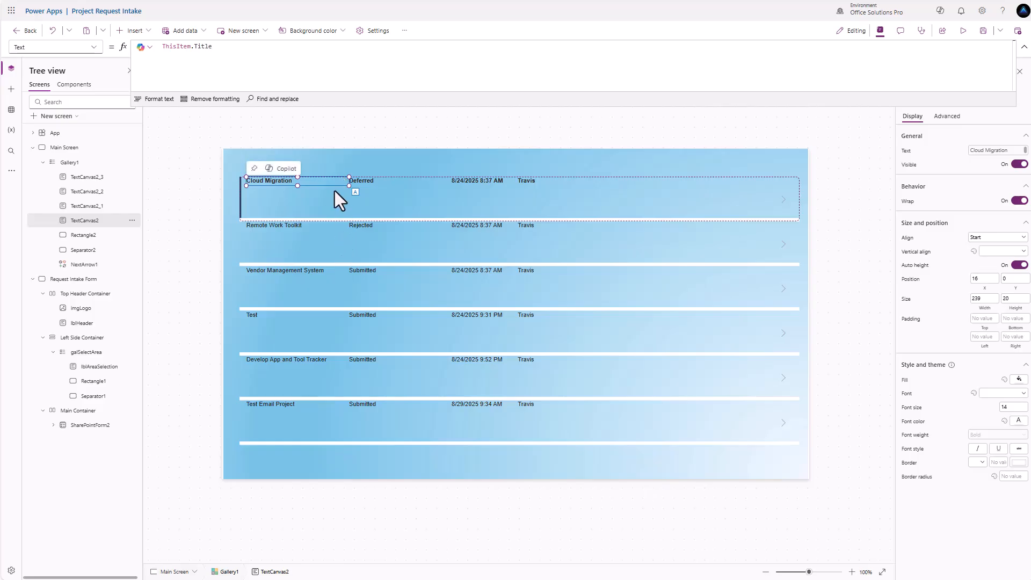
# Set the gallery's template size to 60 and lower its upper edge to about Y 275, for a height of about 445.
pyautogui.click(536, 317)
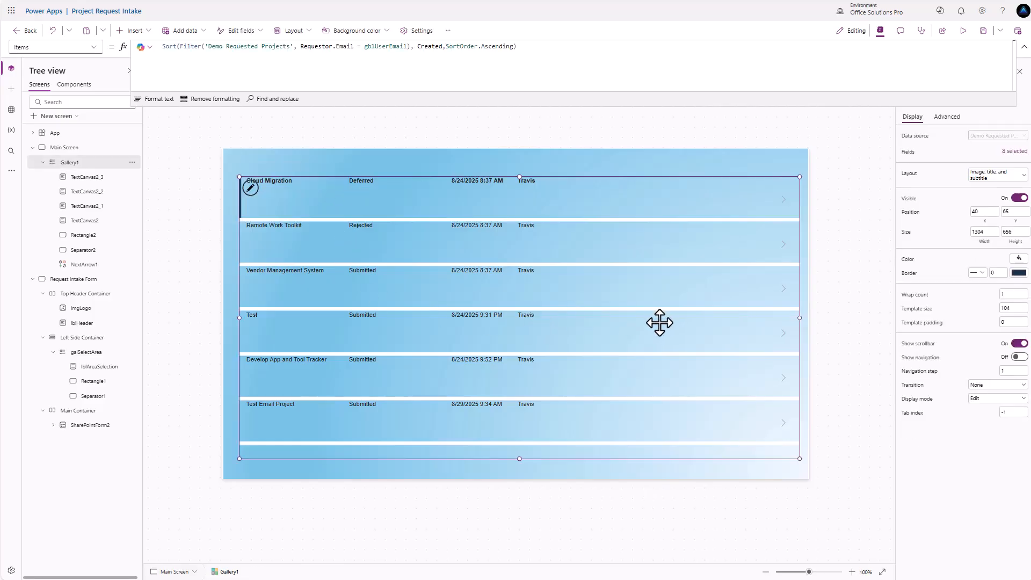
pyautogui.click(1012, 308)
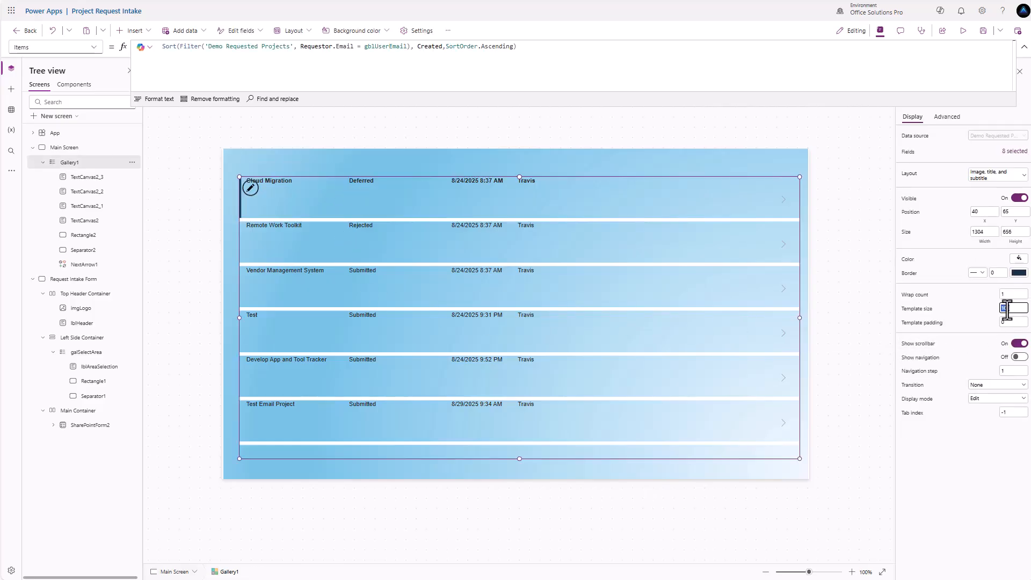
pyautogui.write('60')
pyautogui.click(978, 300)
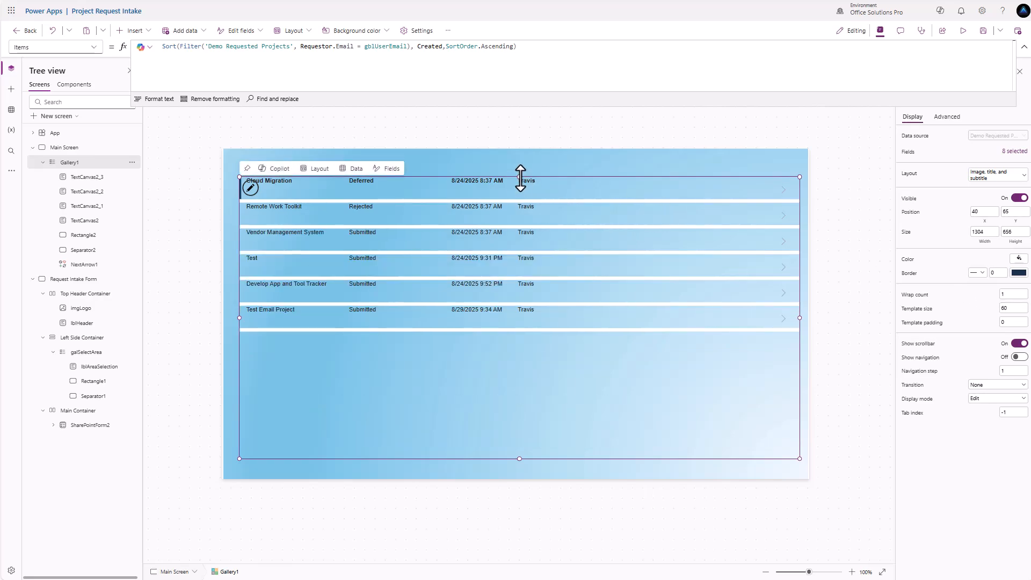
pyautogui.moveTo(521, 175); pyautogui.dragTo(521, 269)
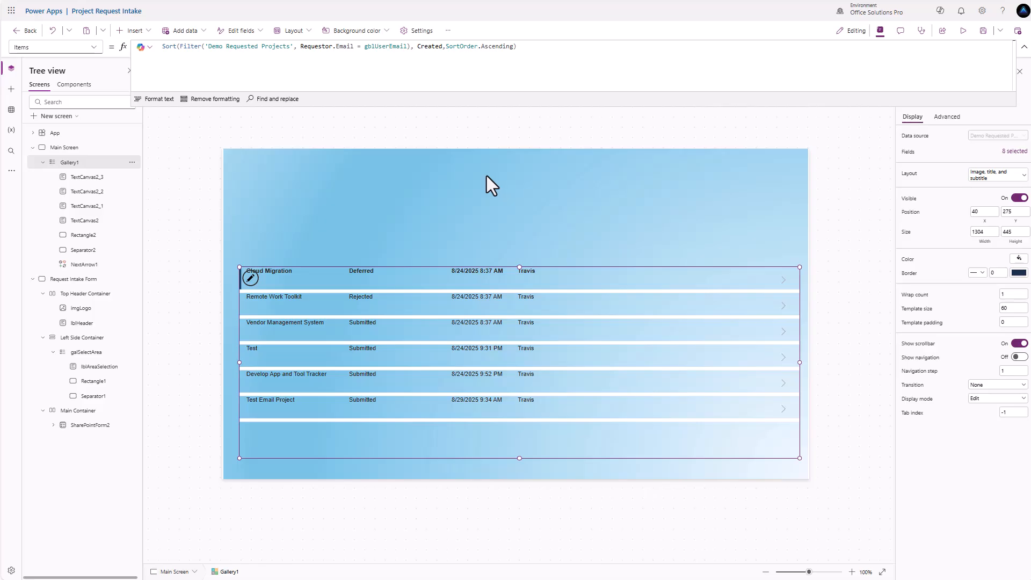
pyautogui.click(409, 129)
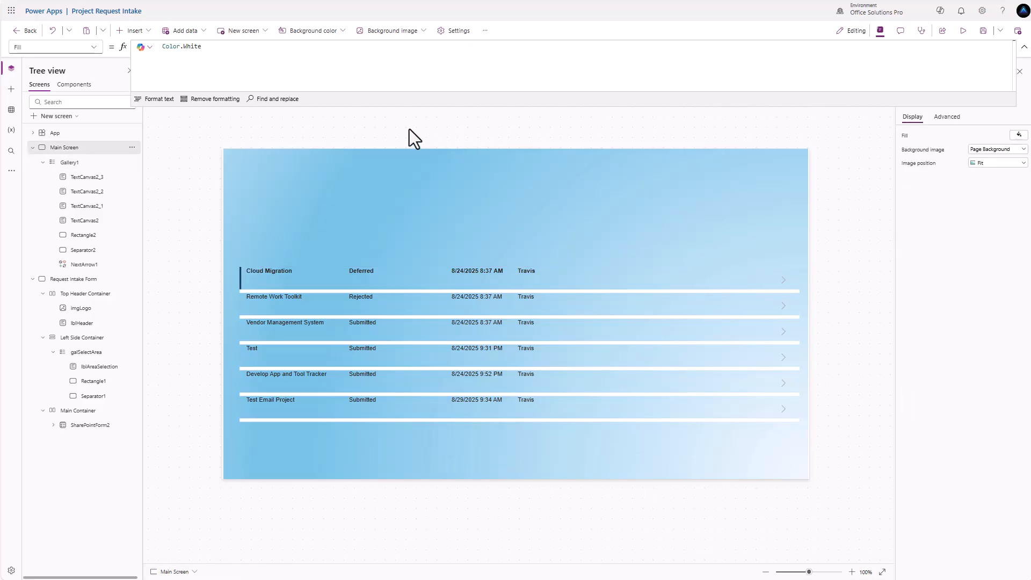
# Copy the Top Header Container from Request Intake Form and paste it onto Main Screen.
pyautogui.click(96, 279)
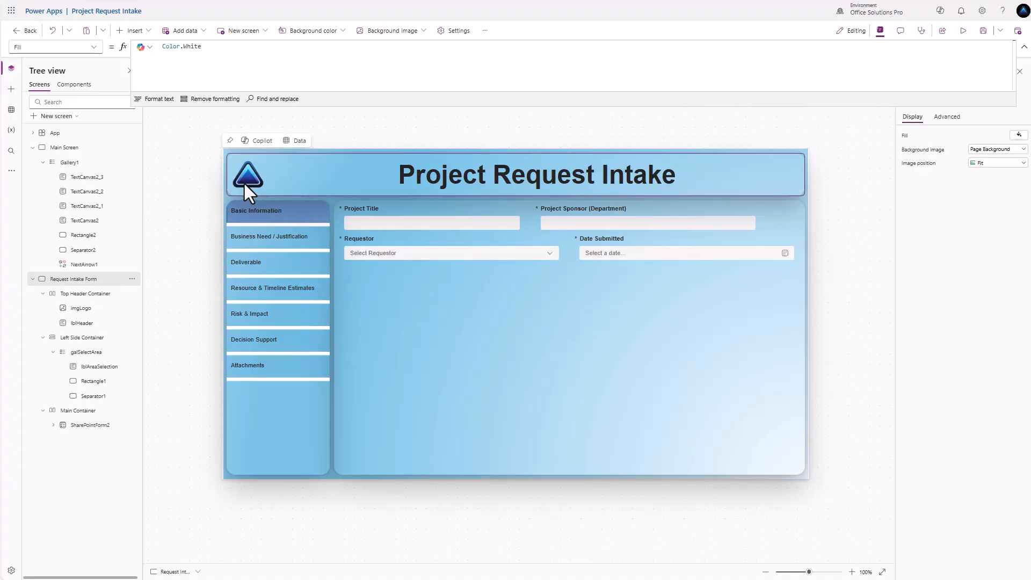
pyautogui.click(286, 186)
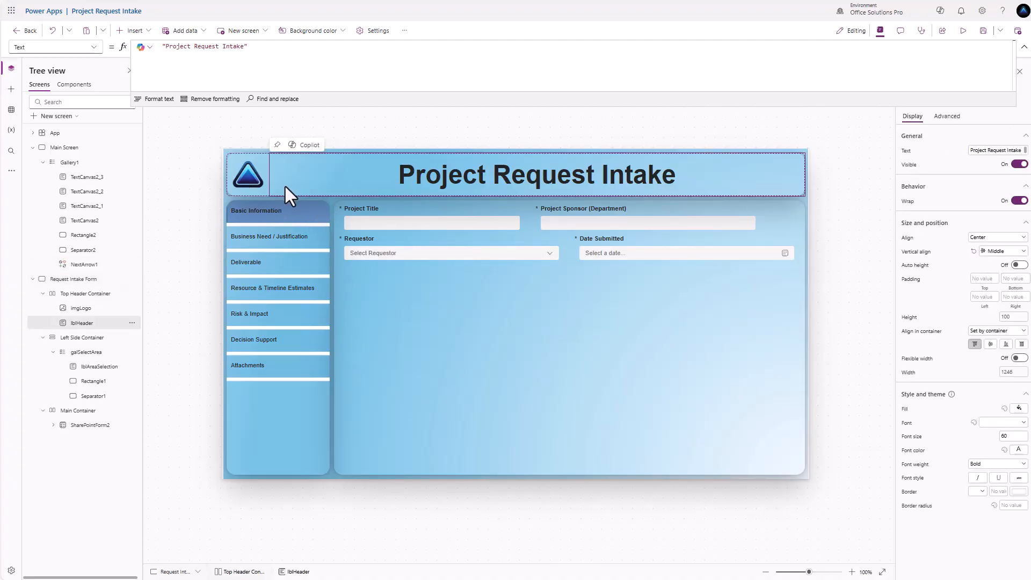
pyautogui.click(85, 296)
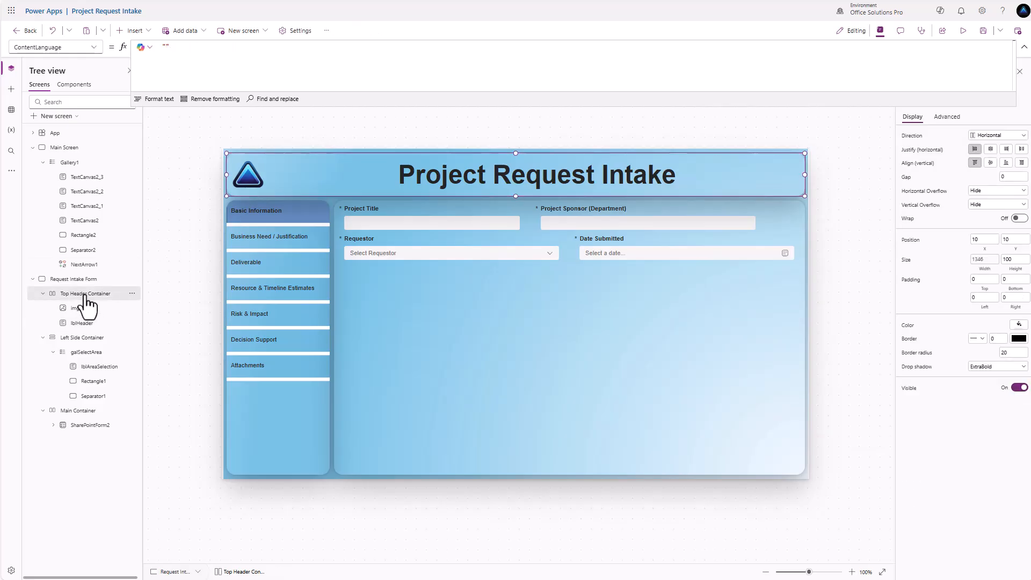
pyautogui.click(64, 148)
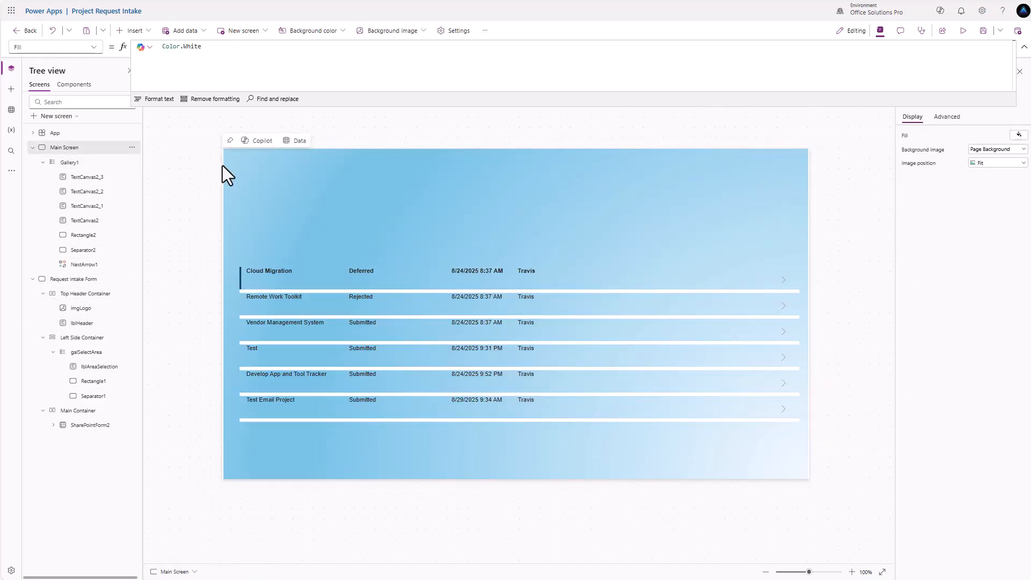
pyautogui.hotkey('ctrl', 'v')
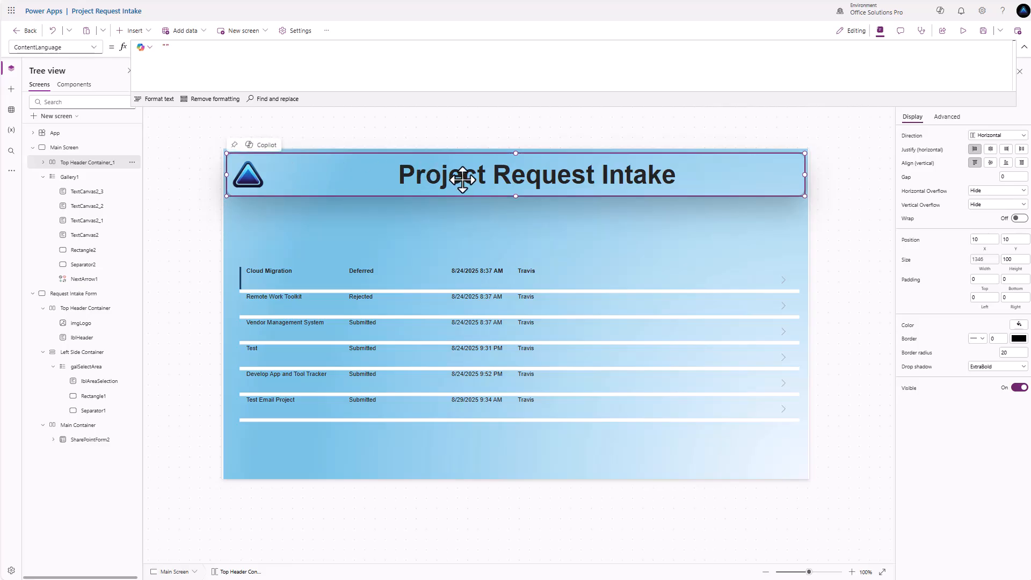
# Change the Main Screen header text to Project Requests.
pyautogui.click(508, 175)
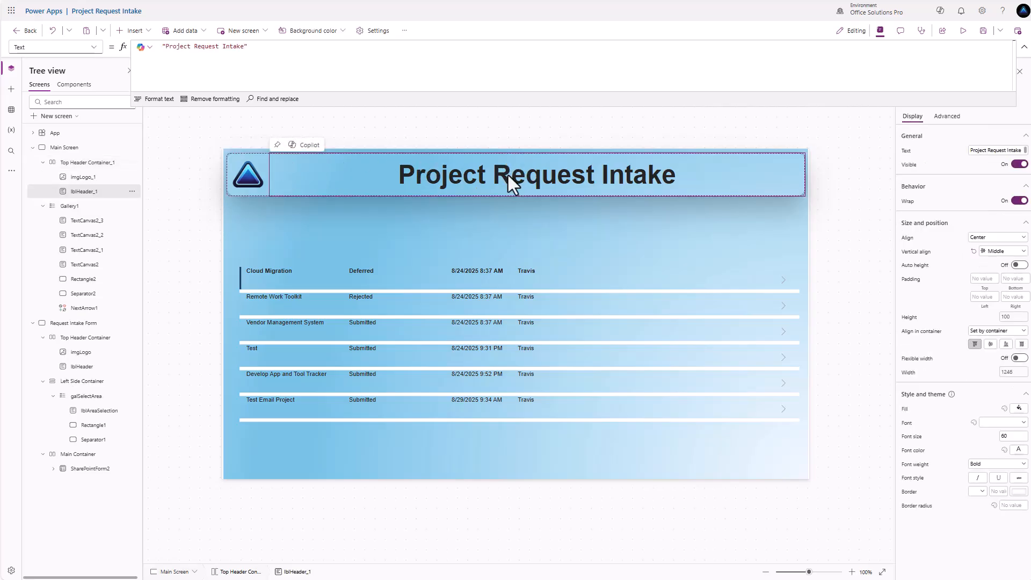
pyautogui.doubleClick(994, 150)
pyautogui.hotkey('ctrl', 'a')
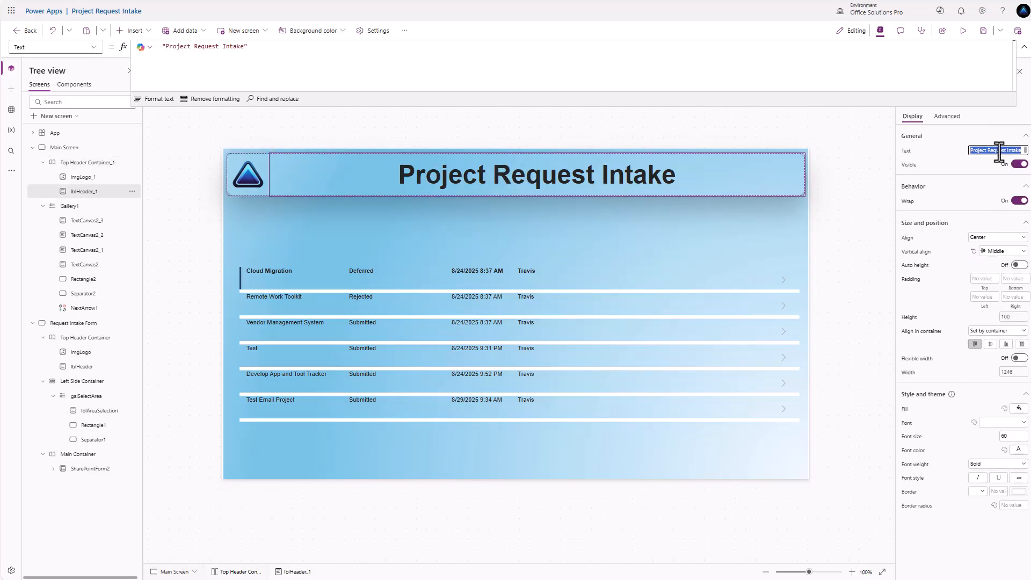
pyautogui.write('Pro')
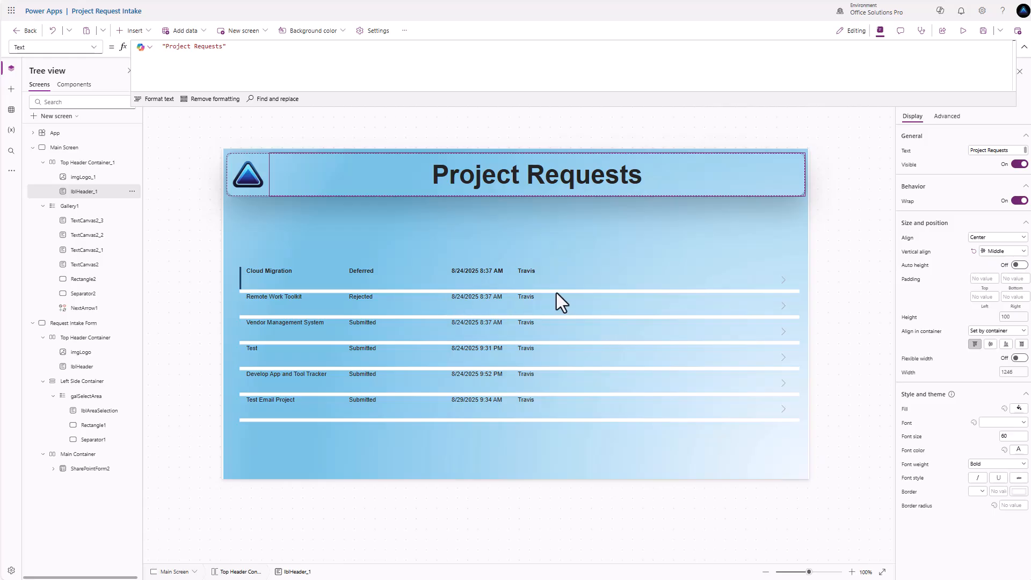
# Insert a vertical container directly on Main Screen and place it below the header at about X 25, Y 215.
pyautogui.click(473, 305)
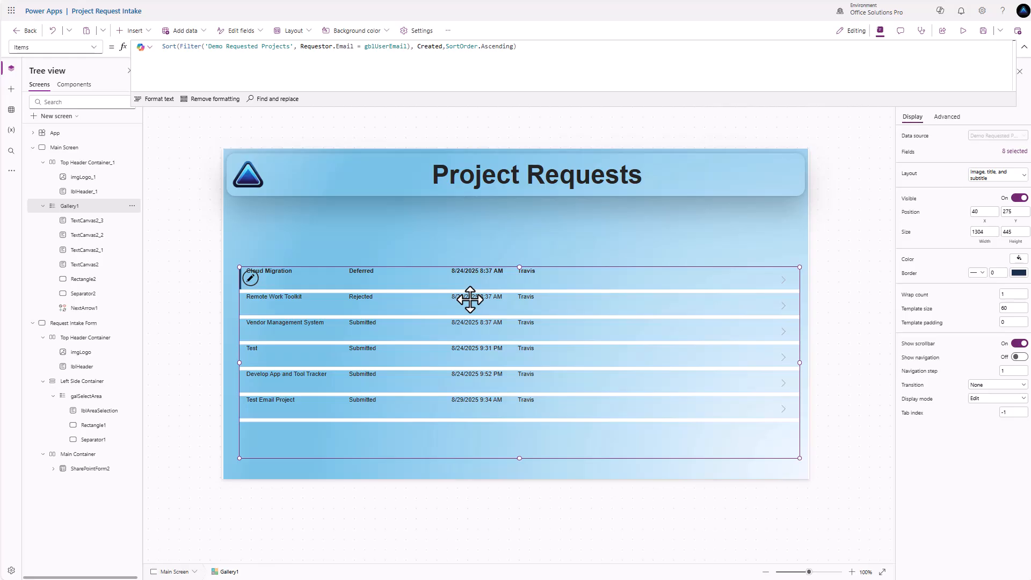
pyautogui.click(282, 200)
pyautogui.click(140, 31)
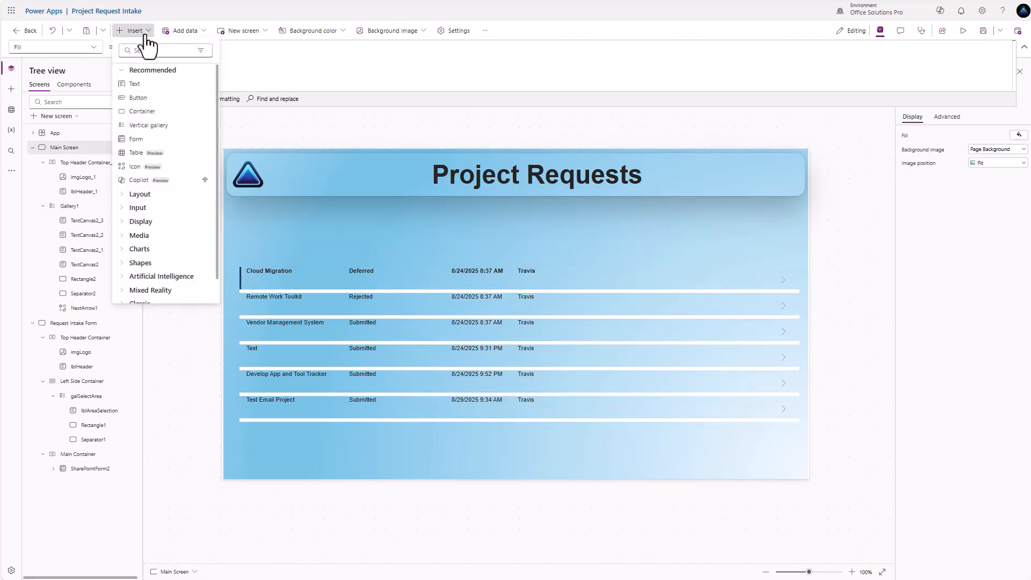
pyautogui.write('cont')
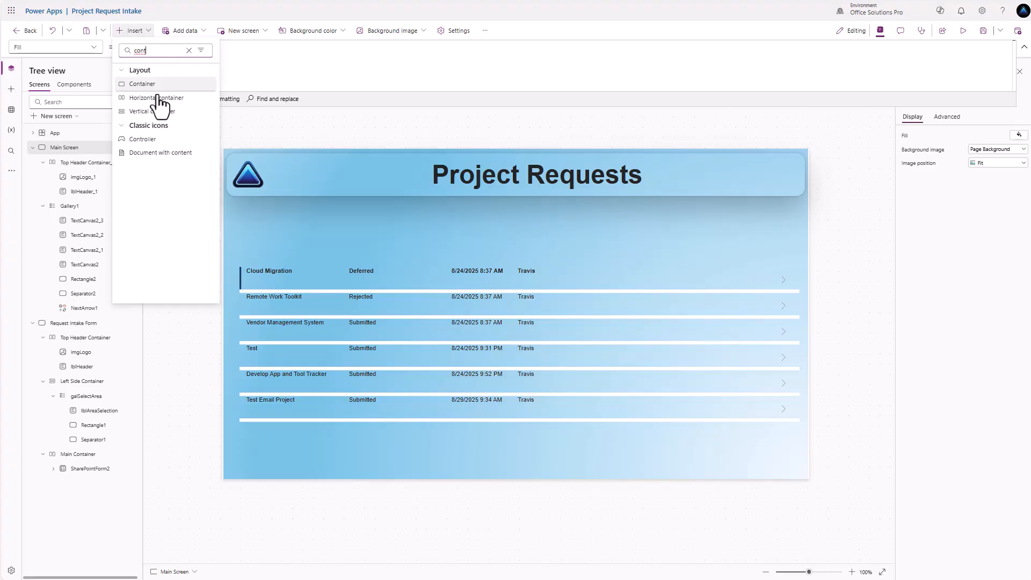
pyautogui.click(155, 112)
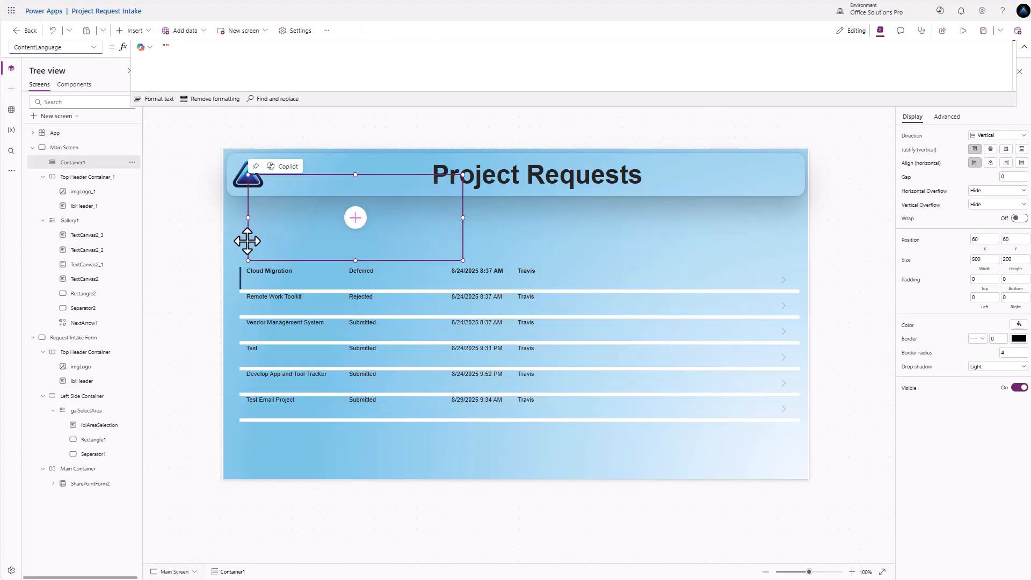
pyautogui.moveTo(315, 172); pyautogui.dragTo(287, 270)
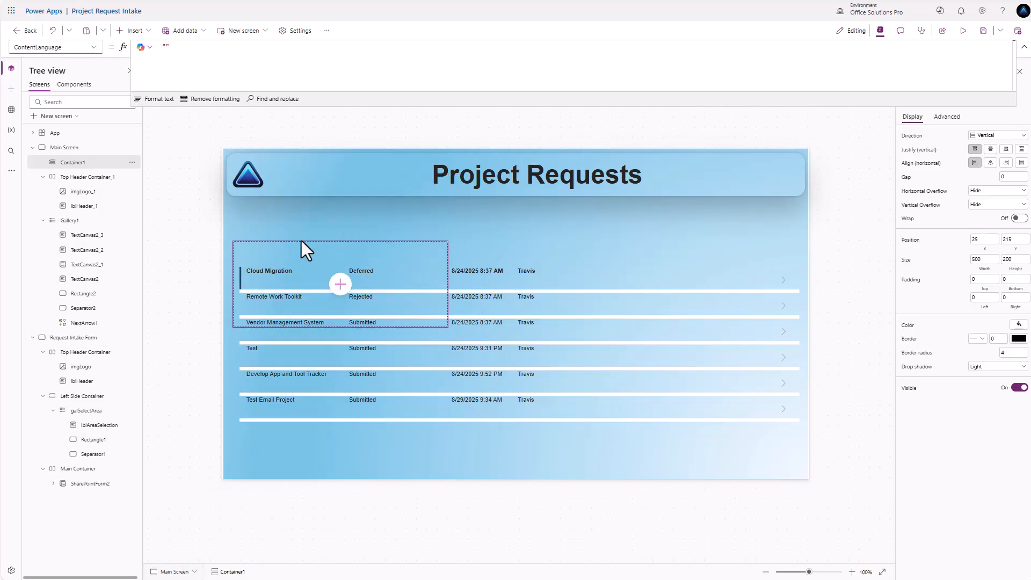
# Rename the new vertical container as Project Request Container.
pyautogui.doubleClick(73, 164)
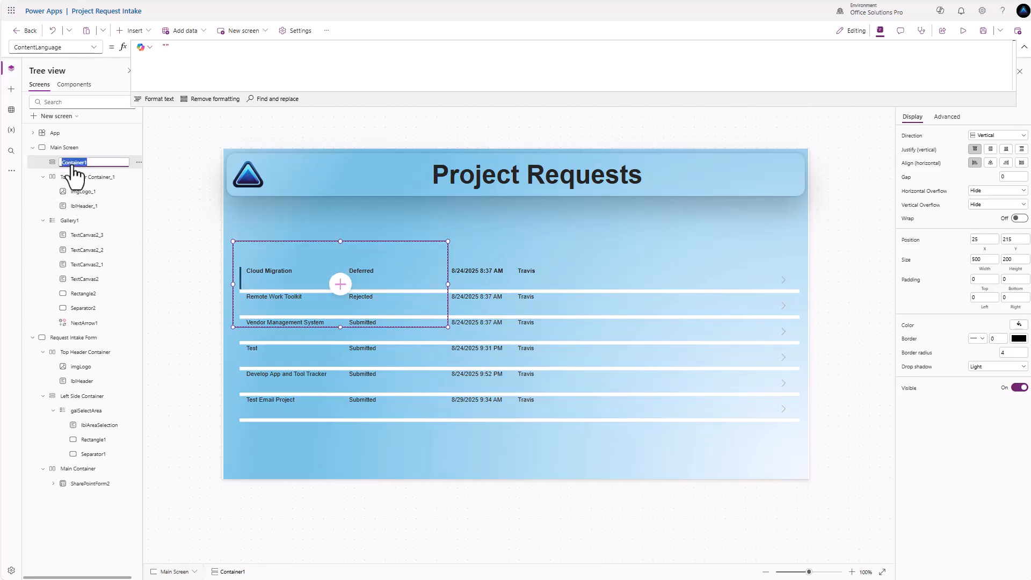
pyautogui.write('Project Request Container')
pyautogui.press('Return')
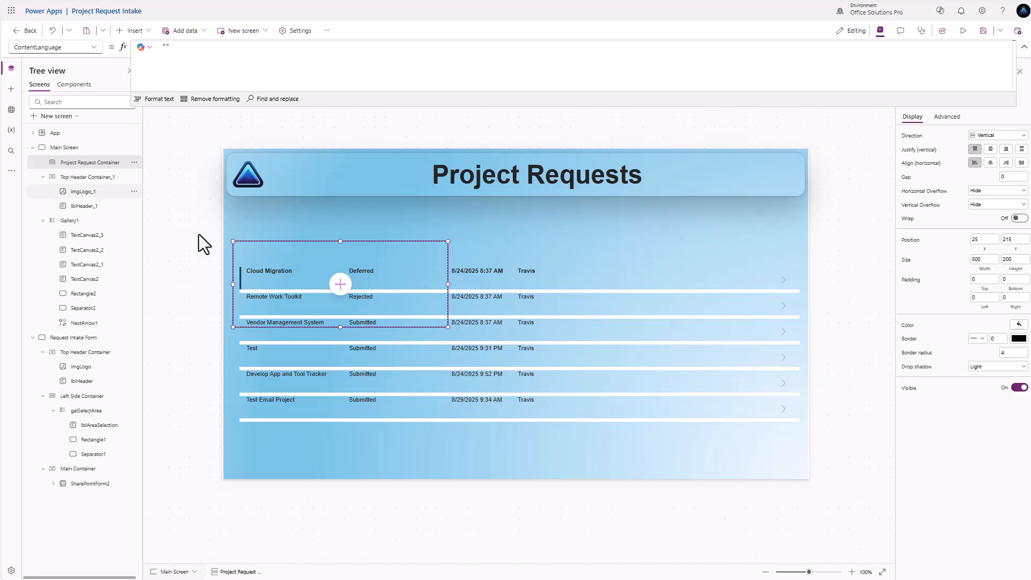
# Move the requests gallery into Project Request Container, enlarging the container to about 1297 by 492.
pyautogui.click(502, 411)
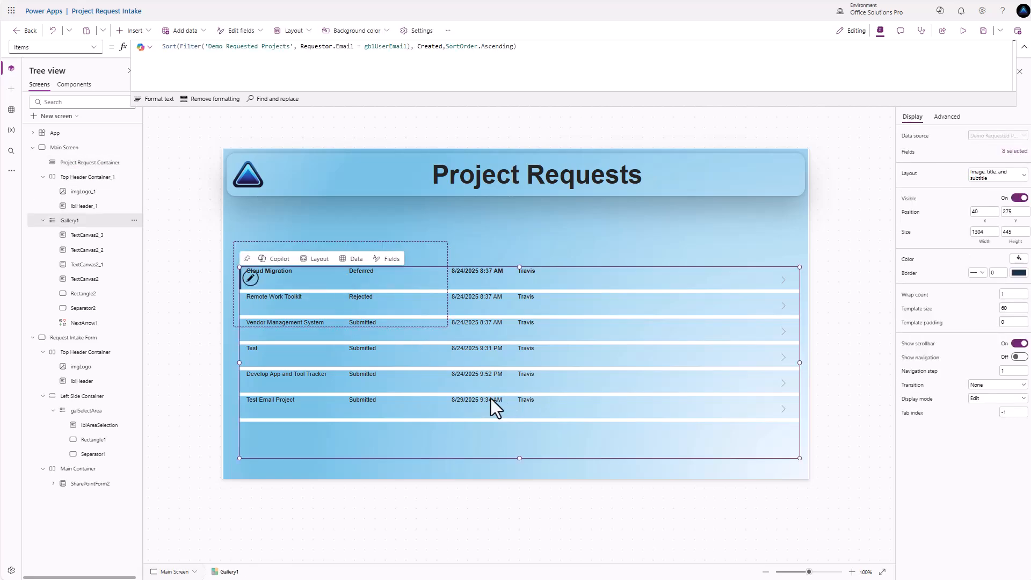
pyautogui.press('Delete')
pyautogui.click(378, 298)
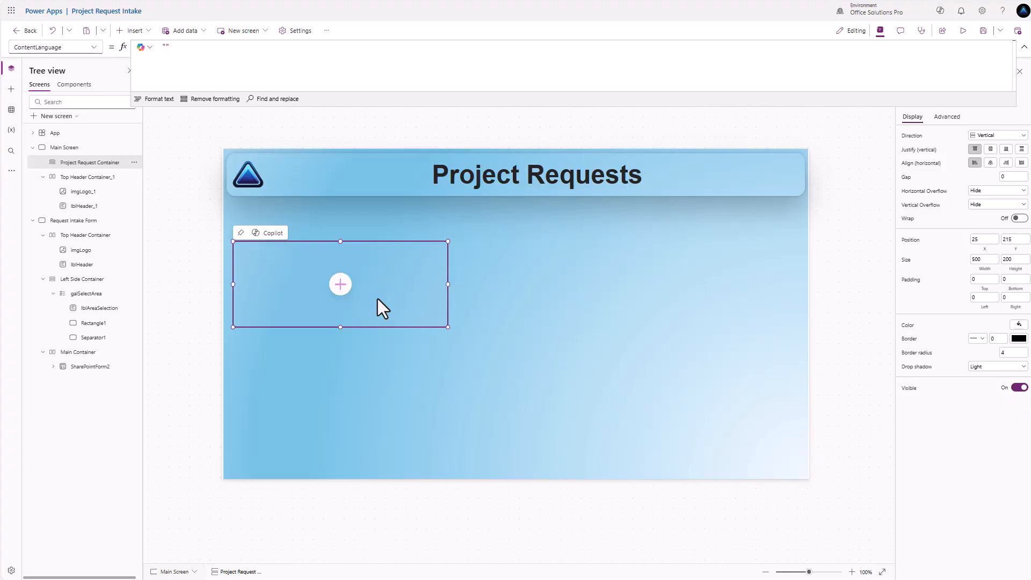
pyautogui.moveTo(448, 328); pyautogui.dragTo(790, 453)
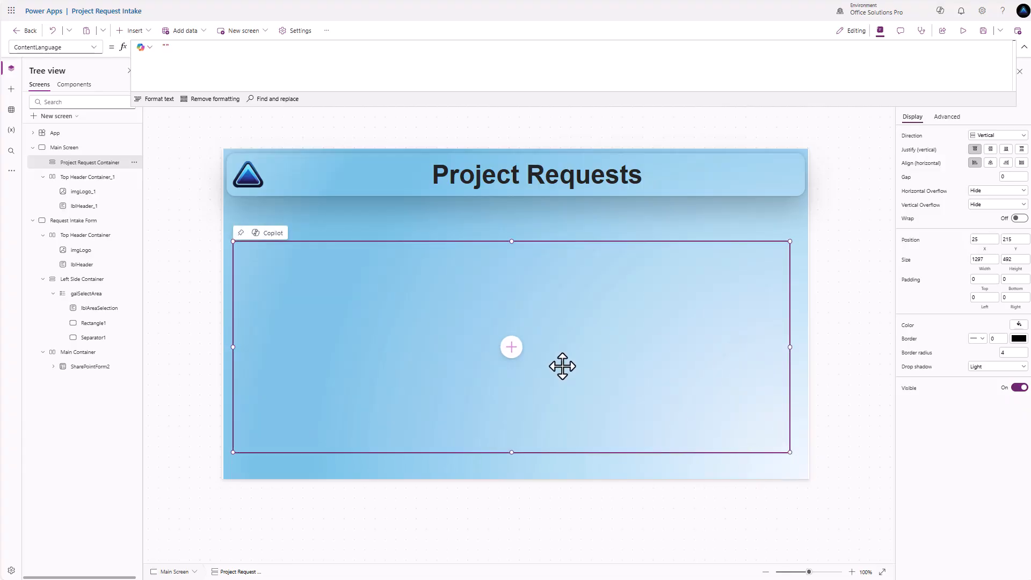
pyautogui.hotkey('ctrl', 'v')
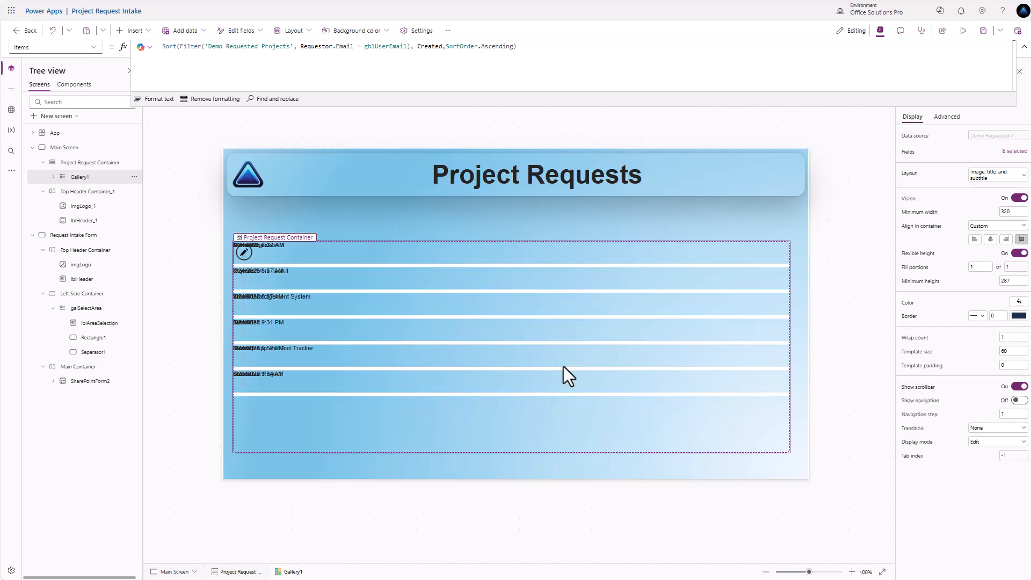
# Spread out the overlapping row texts: approval status at about X 239, requestor name just after it, and created date at about X 654.
pyautogui.click(280, 247)
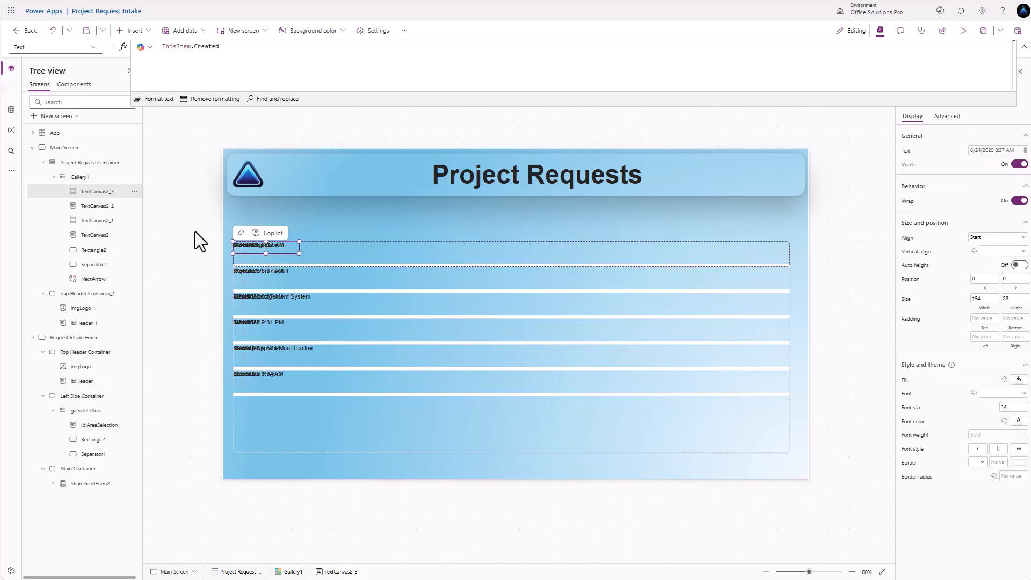
pyautogui.moveTo(279, 245); pyautogui.dragTo(574, 244)
pyautogui.click(102, 211)
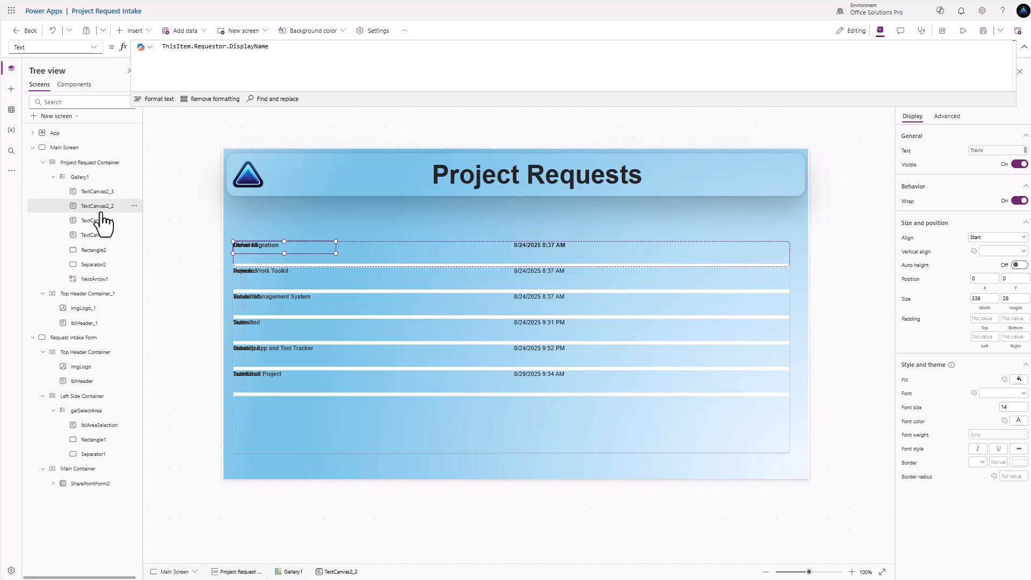
pyautogui.moveTo(265, 244); pyautogui.dragTo(449, 243)
pyautogui.click(86, 221)
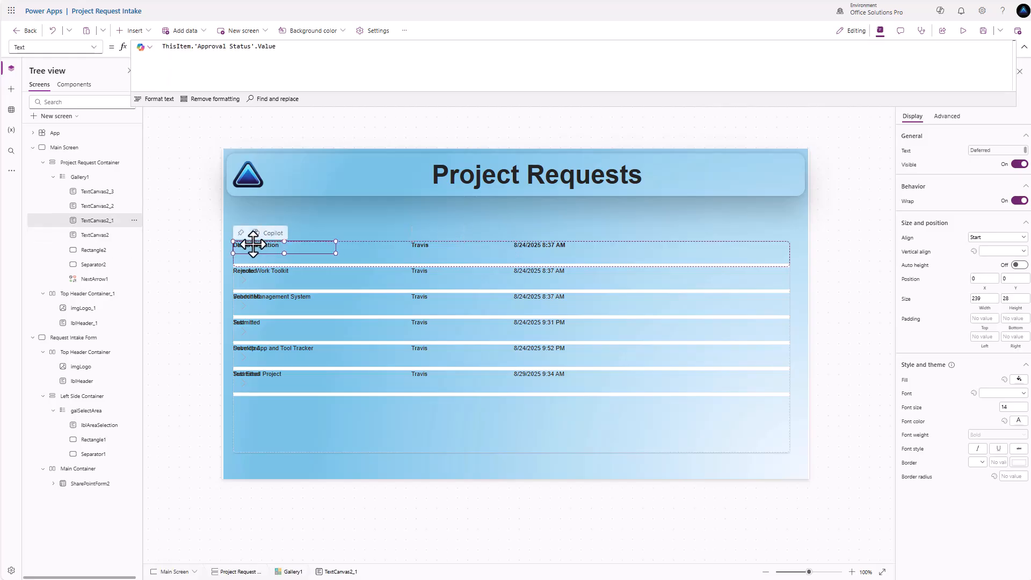
pyautogui.moveTo(253, 245); pyautogui.dragTo(359, 246)
pyautogui.moveTo(463, 246); pyautogui.dragTo(490, 242)
pyautogui.click(423, 248)
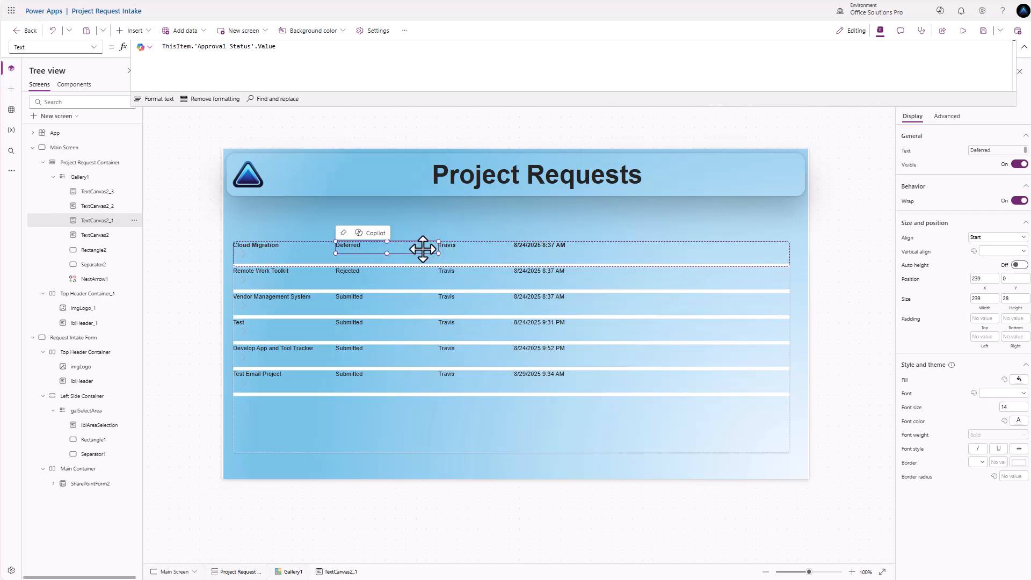
# Set the approval status text's width to 150 and move the requestor name closer to it, at about X 402.
pyautogui.click(987, 298)
pyautogui.doubleClick(988, 298)
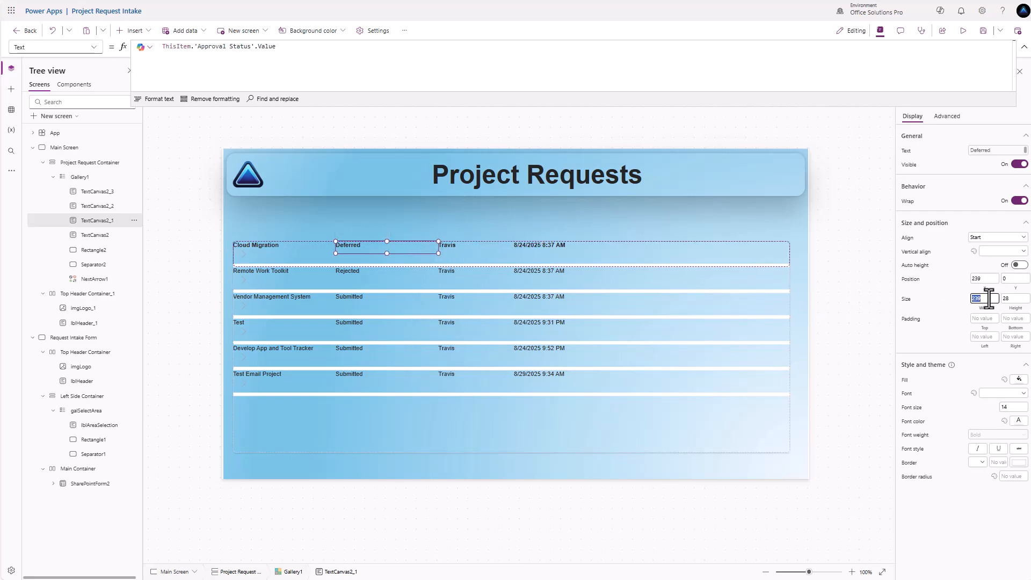
pyautogui.write('150')
pyautogui.press('Return')
pyautogui.moveTo(462, 249); pyautogui.dragTo(427, 248)
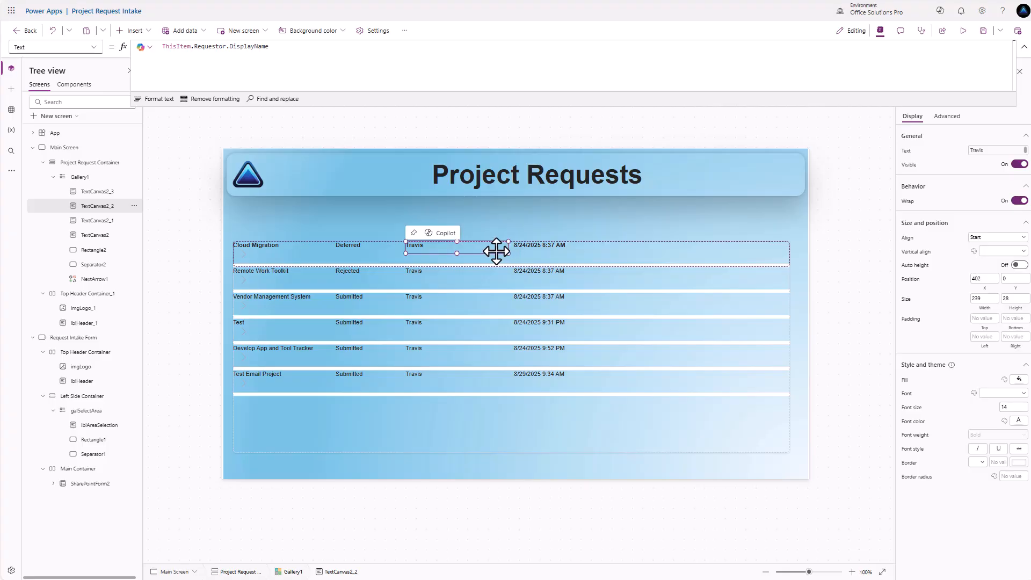
# Set the requestor name text's width to 150 and move the created date next to it, at about X 552.
pyautogui.click(528, 249)
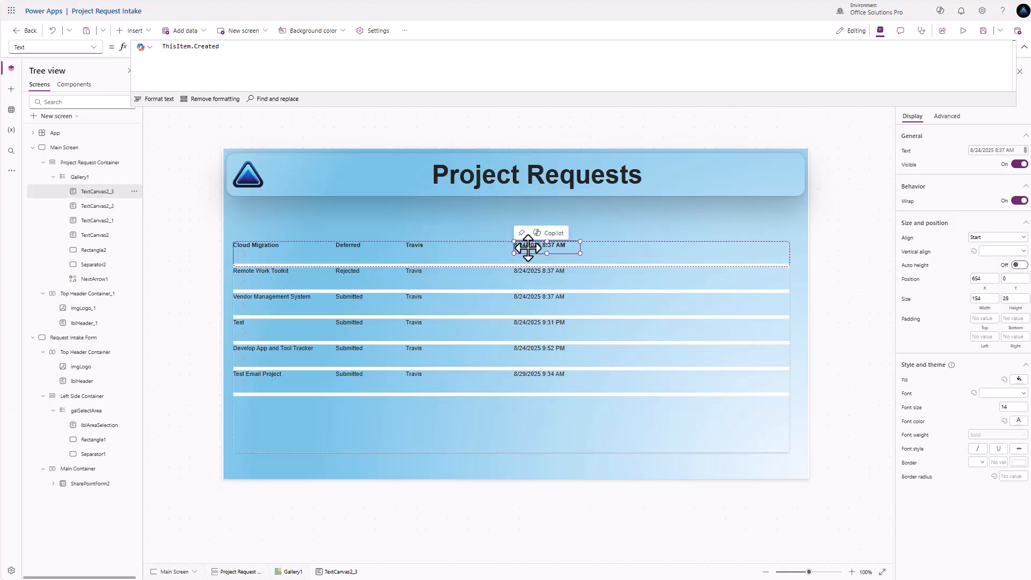
pyautogui.click(497, 249)
pyautogui.click(988, 298)
pyautogui.hotkey('ctrl', 'a')
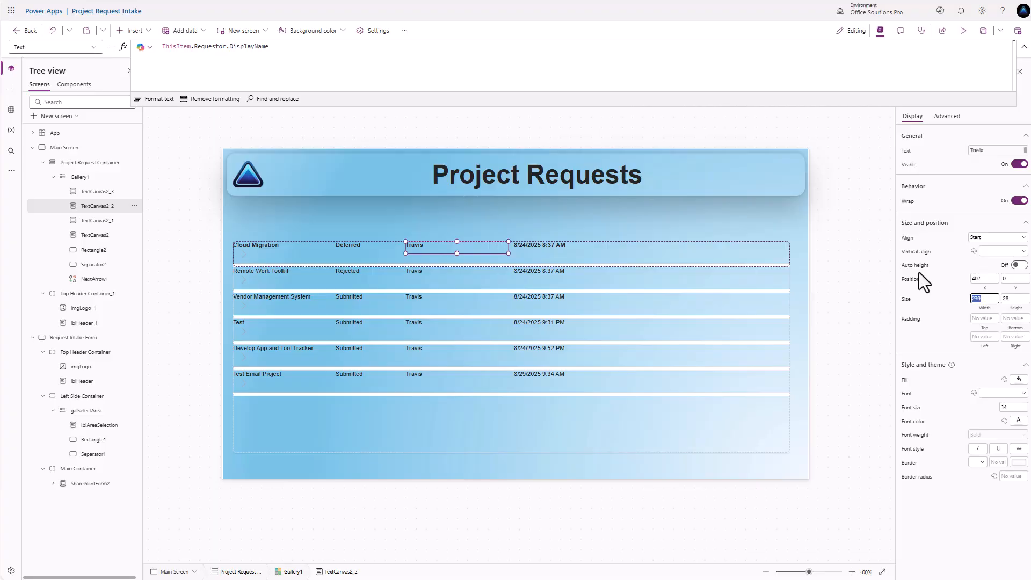
pyautogui.write('150')
pyautogui.click(534, 248)
pyautogui.moveTo(534, 249); pyautogui.dragTo(497, 245)
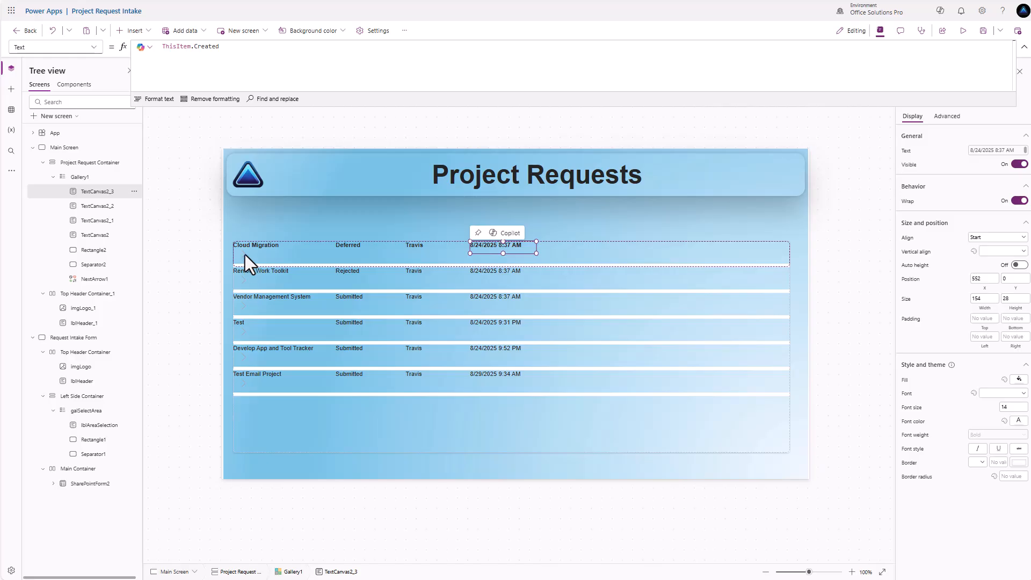
# Move the arrow icon to the far end of the gallery row at about X 1247, Y 0, and color it black.
pyautogui.moveTo(245, 255); pyautogui.dragTo(777, 244)
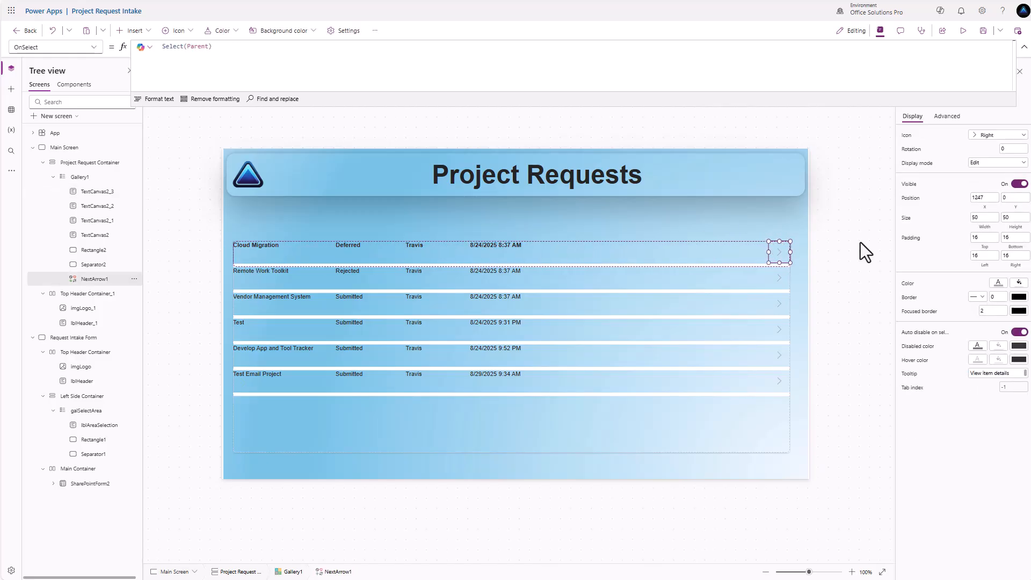
pyautogui.click(998, 284)
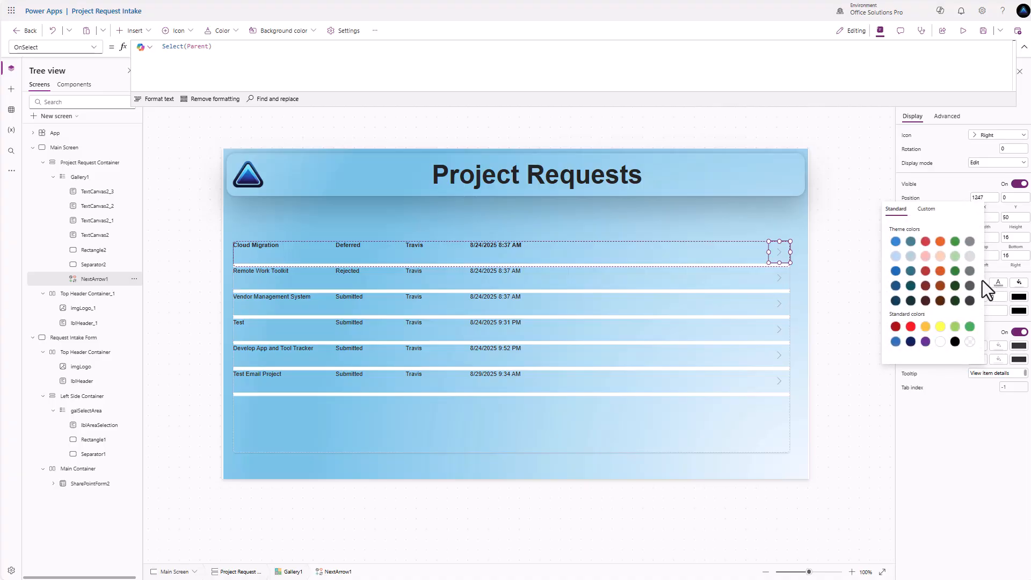
pyautogui.click(954, 341)
pyautogui.click(965, 429)
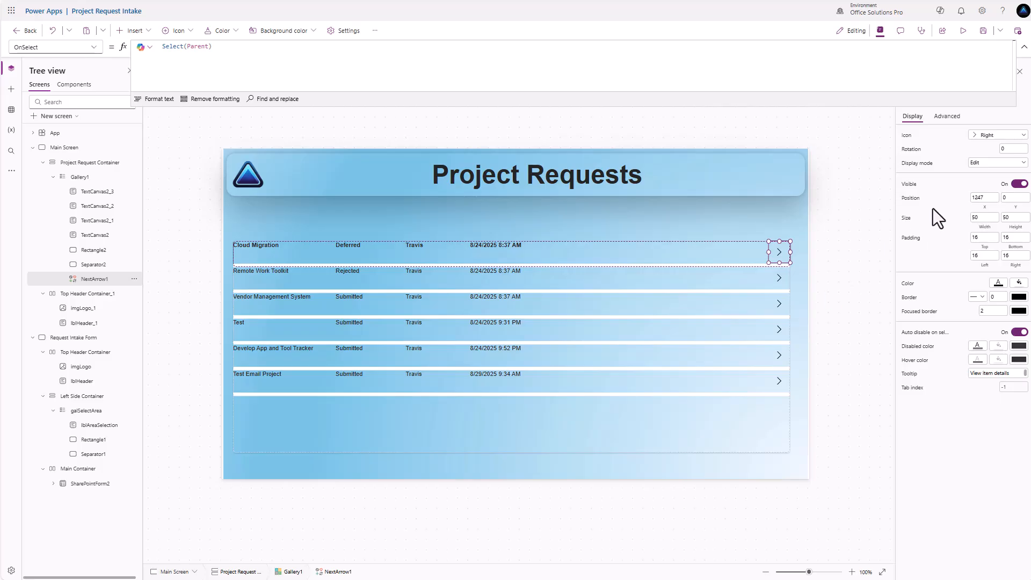
# Examine the requests gallery's advanced properties, and check how Request Intake Form switches its fields between the section entries.
pyautogui.click(687, 287)
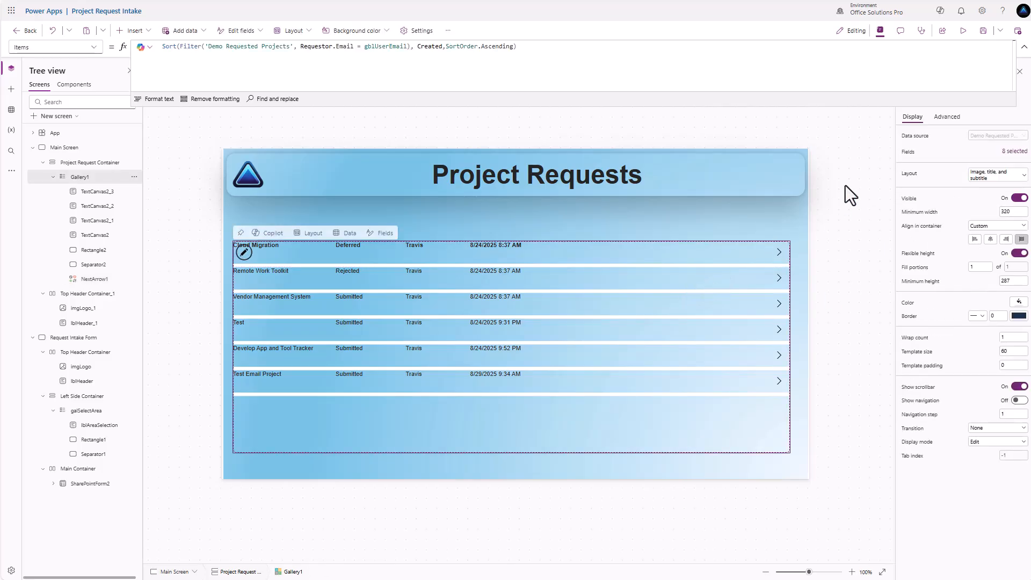
pyautogui.click(948, 119)
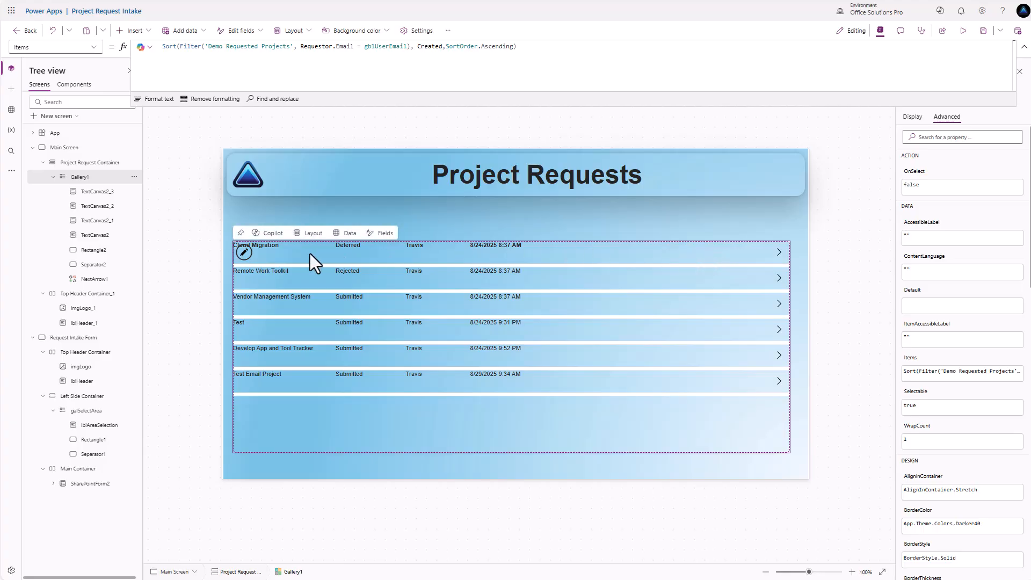
pyautogui.click(134, 337)
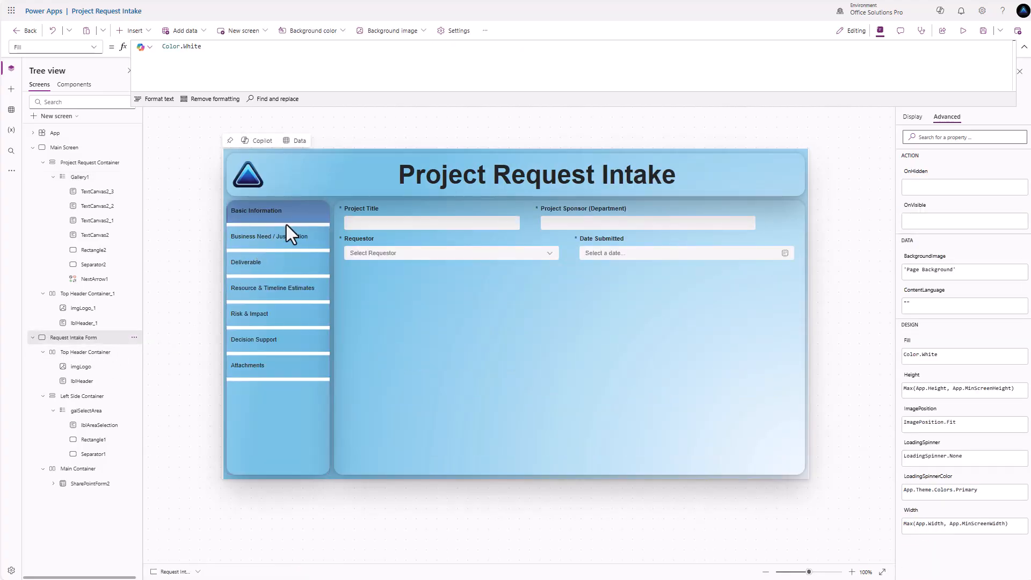
pyautogui.click(285, 239)
pyautogui.click(282, 256)
pyautogui.click(279, 289)
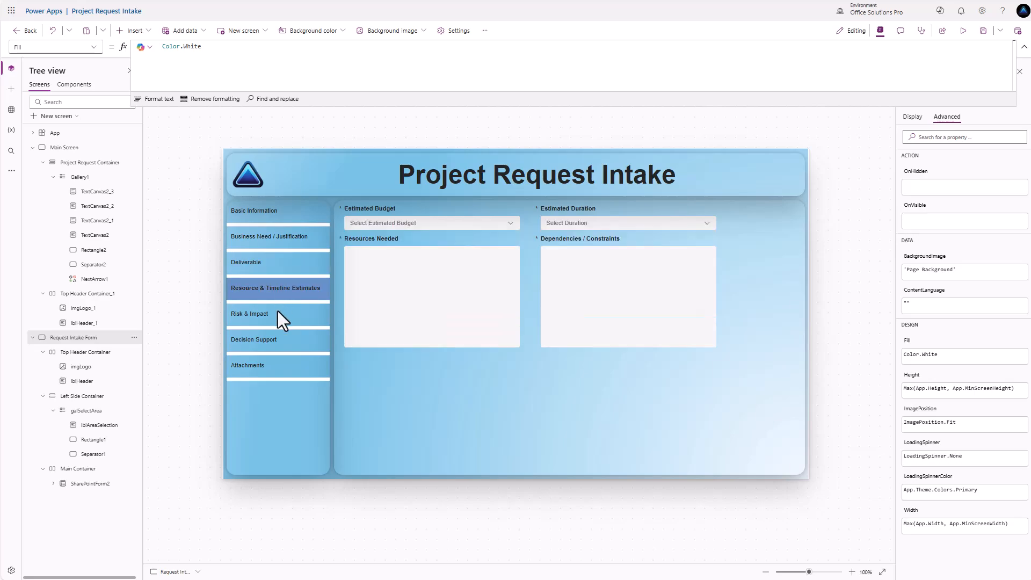
pyautogui.click(278, 311)
pyautogui.click(283, 216)
pyautogui.click(279, 245)
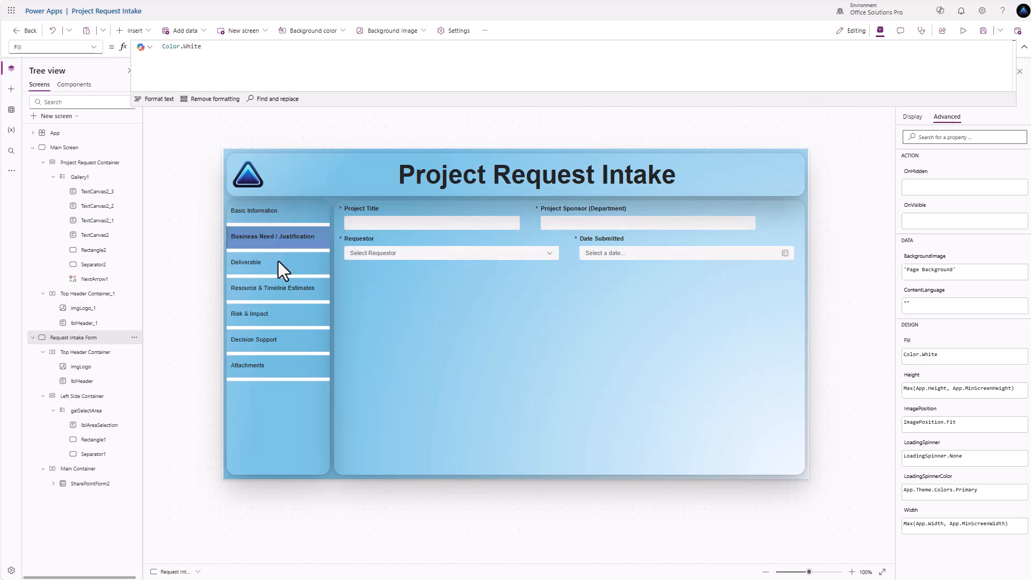
pyautogui.click(278, 261)
pyautogui.click(274, 290)
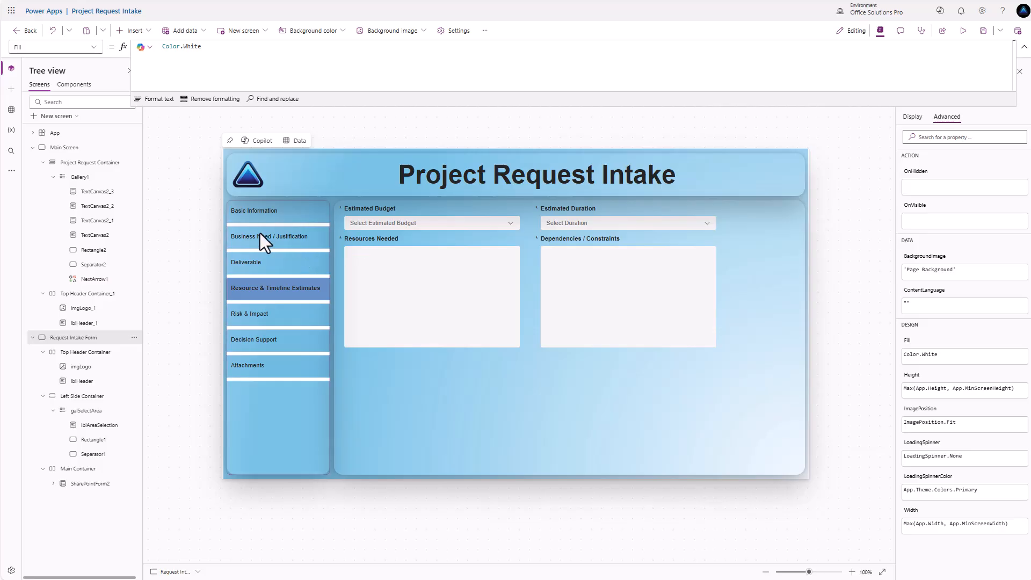
# Rename the requests gallery on Main Screen as galProjectRequests.
pyautogui.click(80, 177)
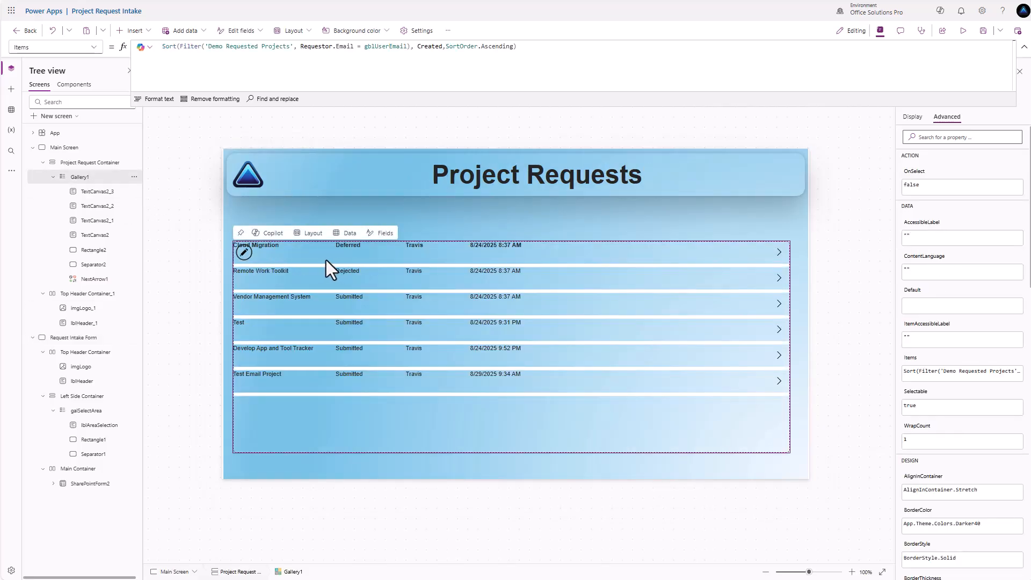
pyautogui.doubleClick(85, 177)
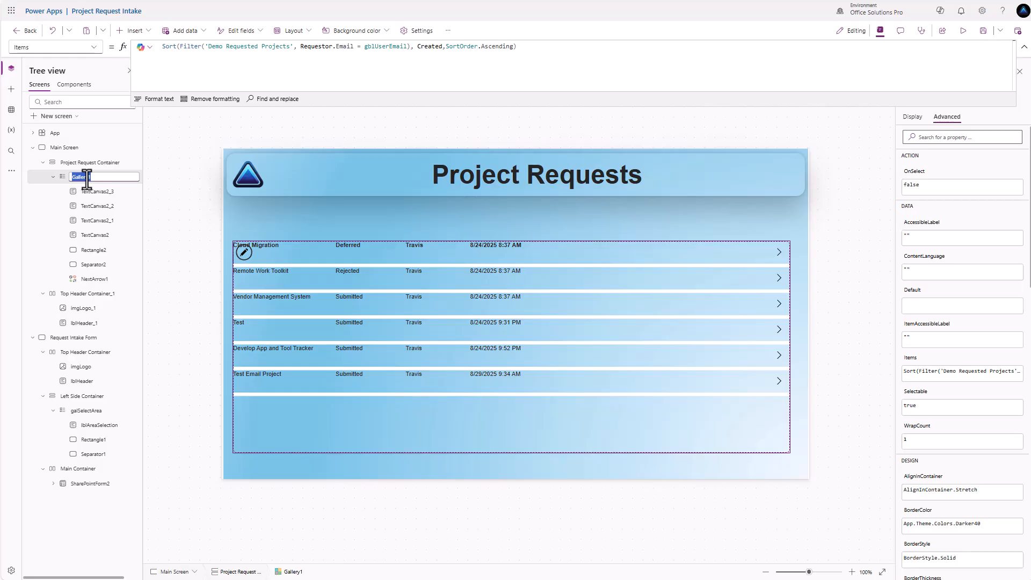
pyautogui.write('galProjectRequestrs')
pyautogui.press('Escape')
# Rename the gallery's created date text as txtCreatedDate and the requestor text as txtRequestorName.
pyautogui.click(107, 196)
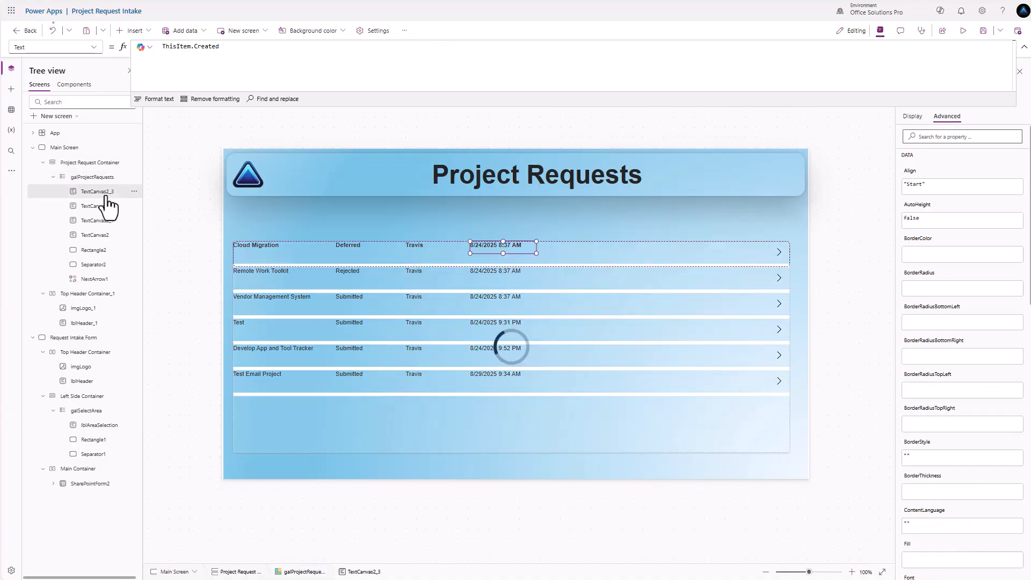
pyautogui.doubleClick(108, 194)
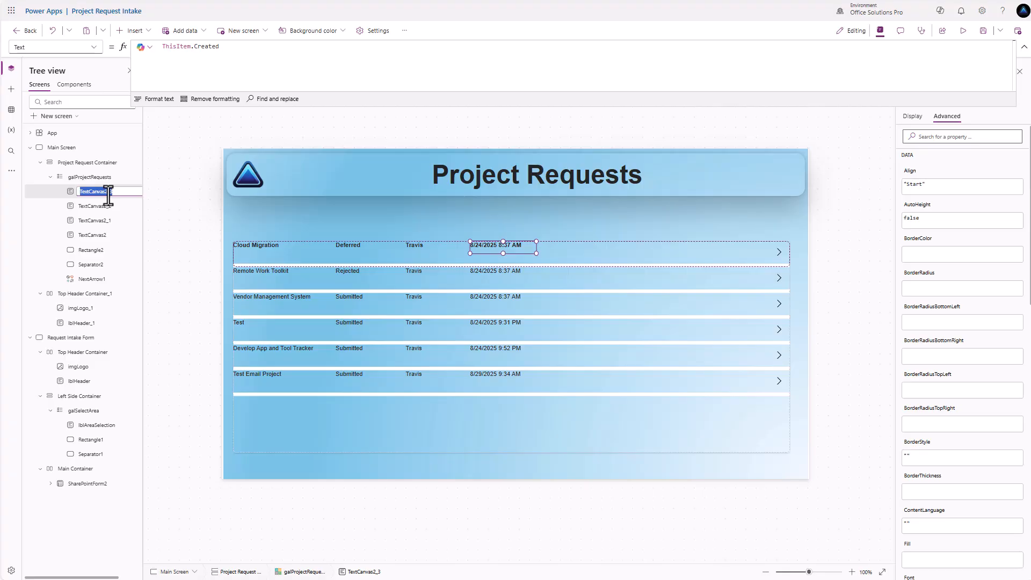
pyautogui.write('txtCreatedDate')
pyautogui.press('Return')
pyautogui.doubleClick(104, 206)
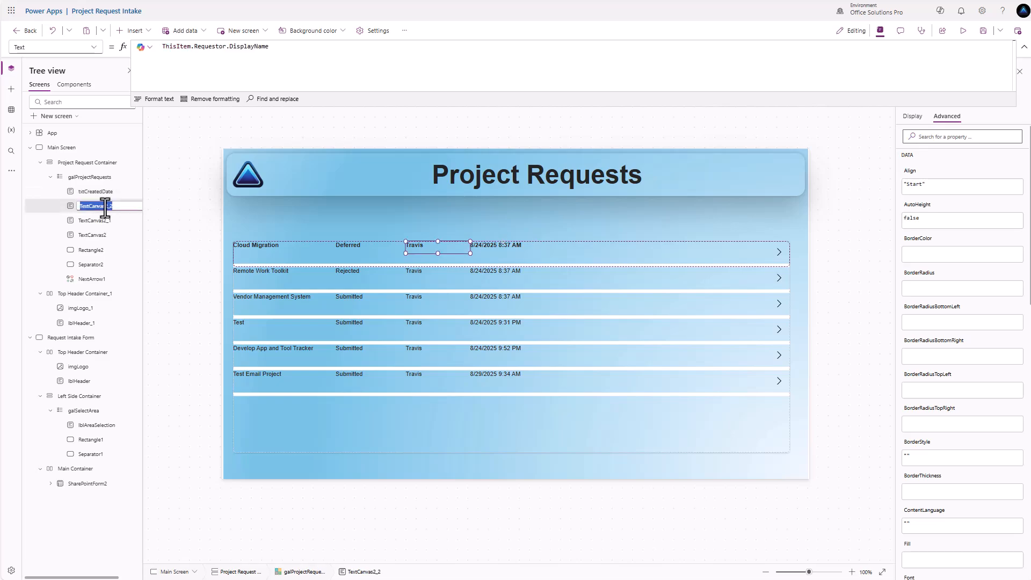
pyautogui.write('txtRequestorName')
pyautogui.press('Return')
# Rename the approval status text as txtApprovalStatus and open the project title text's name for editing.
pyautogui.doubleClick(107, 220)
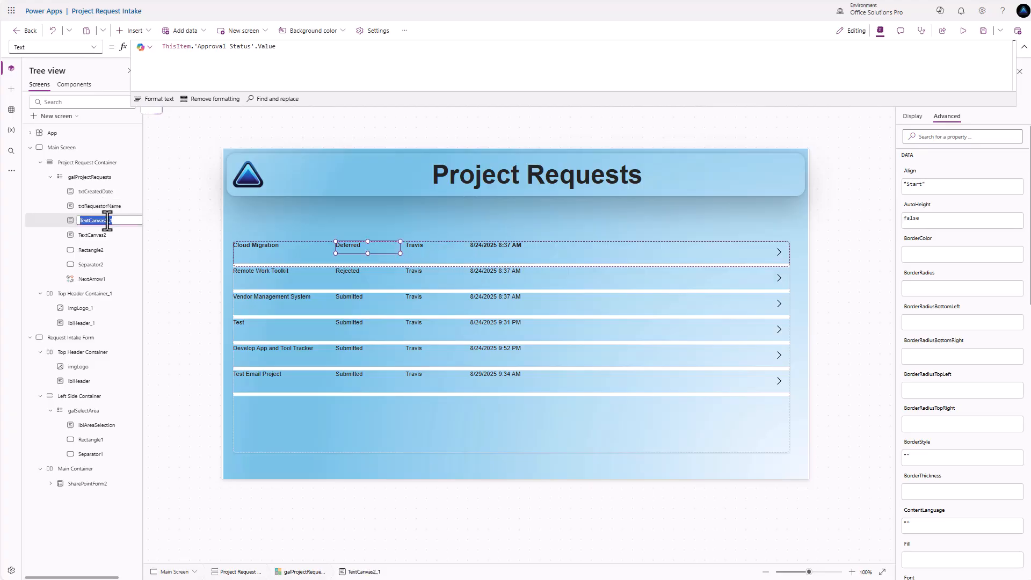
pyautogui.write('txtApprovalStatus')
pyautogui.press('Return')
pyautogui.doubleClick(101, 236)
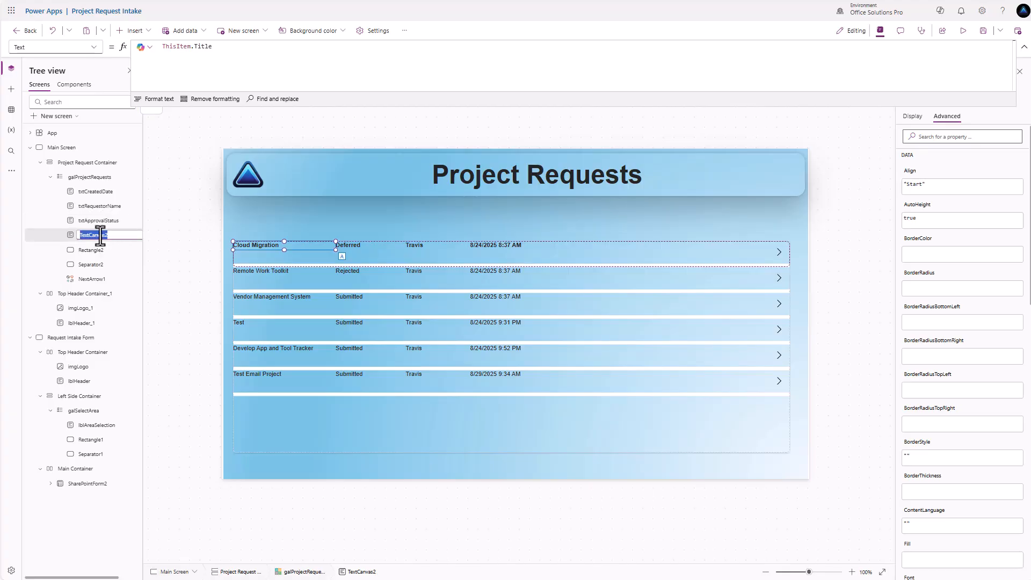
# Rename the gallery's title text control to txtTitle and its arrow icon to icoSelectRequestItem.
pyautogui.write('txtTi')
pyautogui.press('Escape')
pyautogui.click(96, 280)
pyautogui.doubleClick(96, 279)
pyautogui.write('icoSelect')
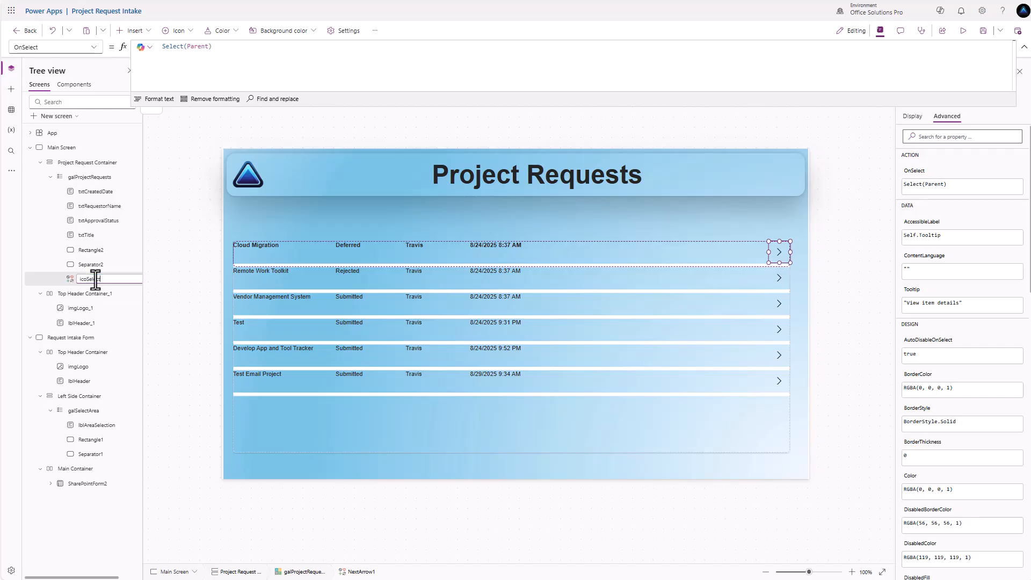
pyautogui.write('RequestItem')
pyautogui.press('Escape')
# Set the gallery arrow icon's border style to BorderStyle.None.
pyautogui.click(961, 424)
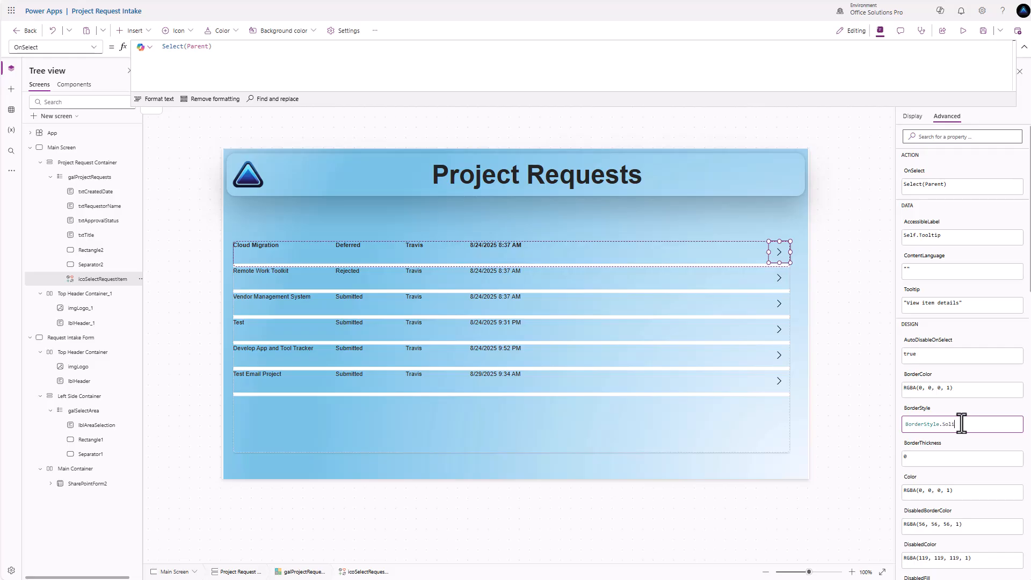
pyautogui.press('BackSpace')
pyautogui.press('BackSpace')
pyautogui.press('BackSpace')
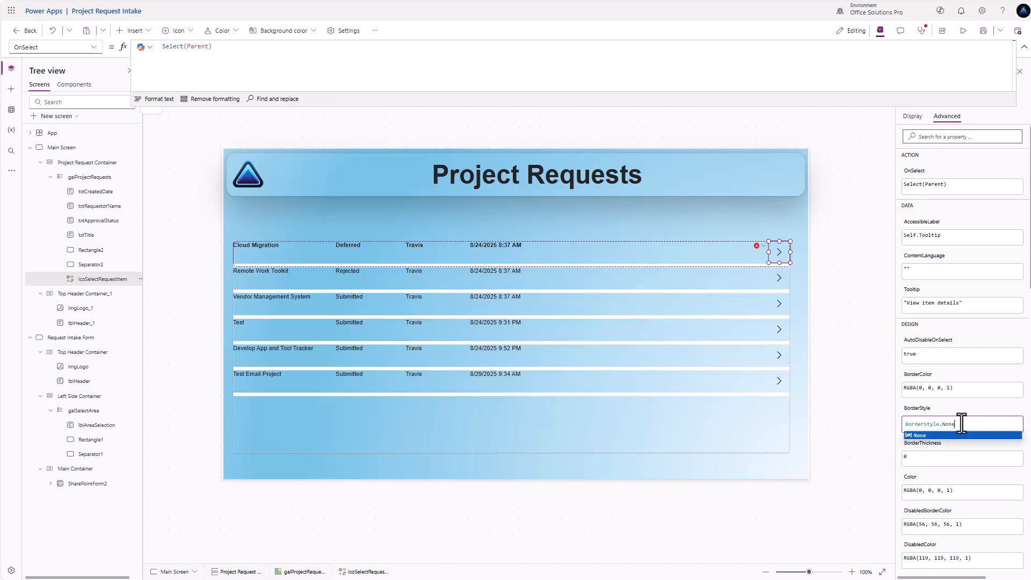
pyautogui.click(969, 429)
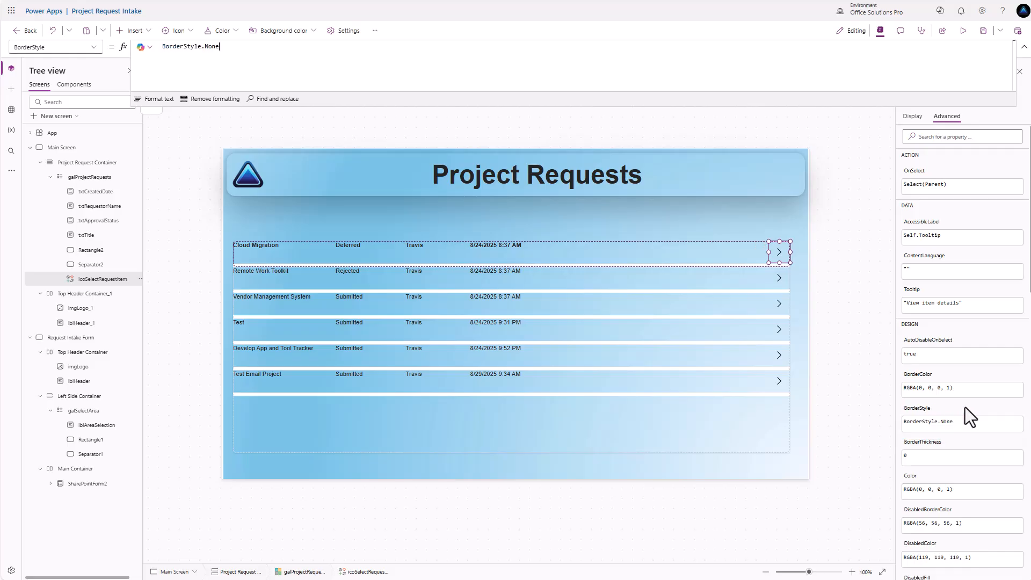
# Set both the accessible label and the tooltip of the arrow icon to "Select Request Item".
pyautogui.click(912, 156)
pyautogui.tripleClick(944, 237)
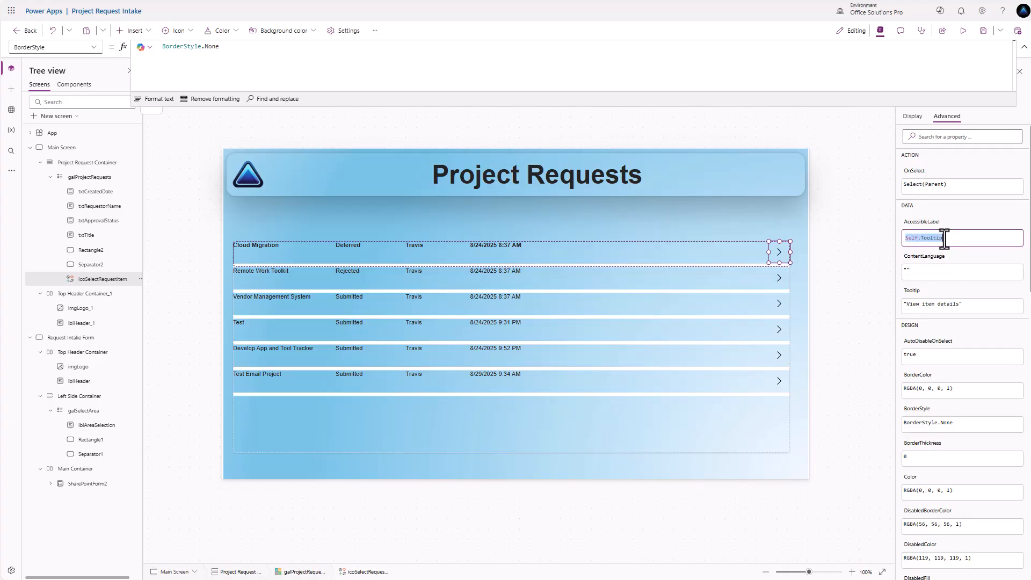
pyautogui.write('"Select Request Item"')
pyautogui.doubleClick(943, 237)
pyautogui.tripleClick(943, 237)
pyautogui.hotkey('ctrl', 'c')
pyautogui.click(965, 305)
pyautogui.hotkey('ctrl', 'a')
pyautogui.hotkey('ctrl', 'v')
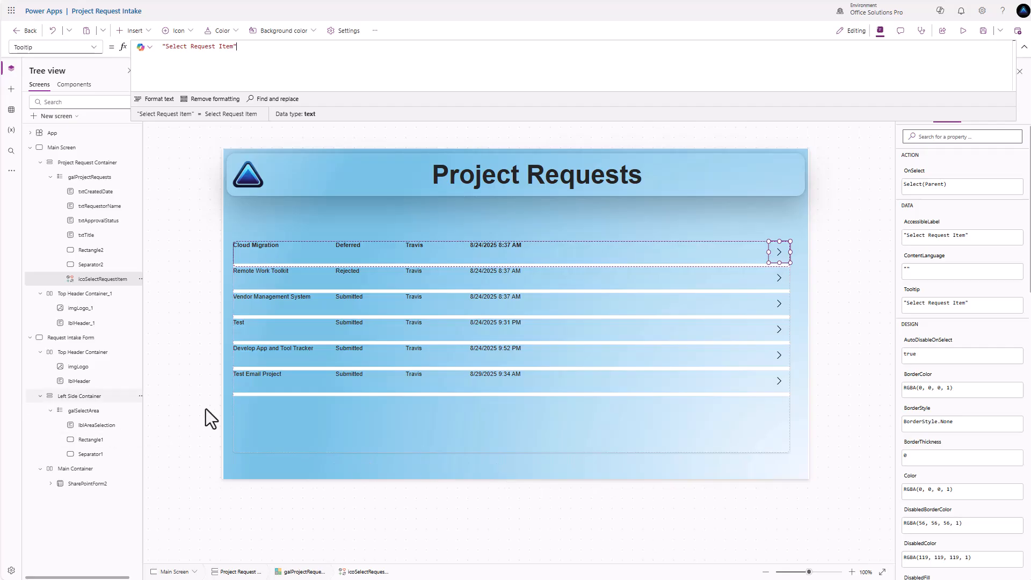
# Give the Project Request Container an ExtraBold drop shadow and move it to about X 34, Y 244.
pyautogui.click(85, 163)
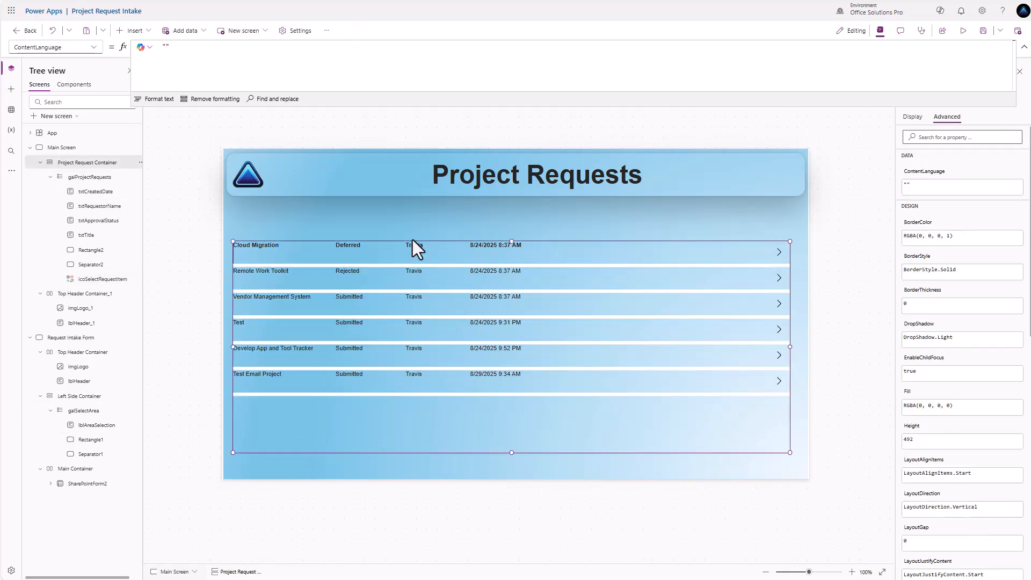
pyautogui.click(912, 116)
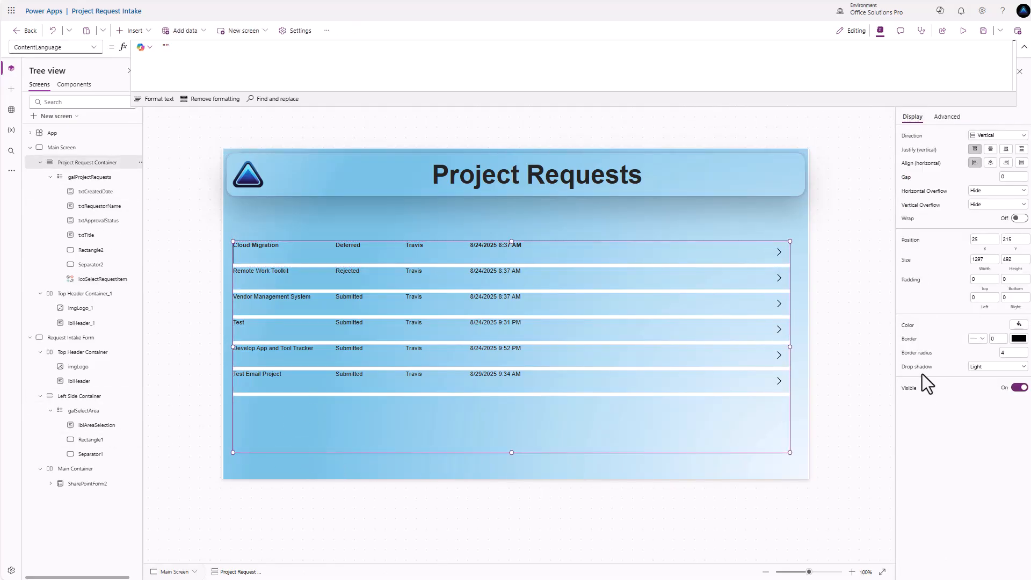
pyautogui.click(990, 367)
pyautogui.click(992, 445)
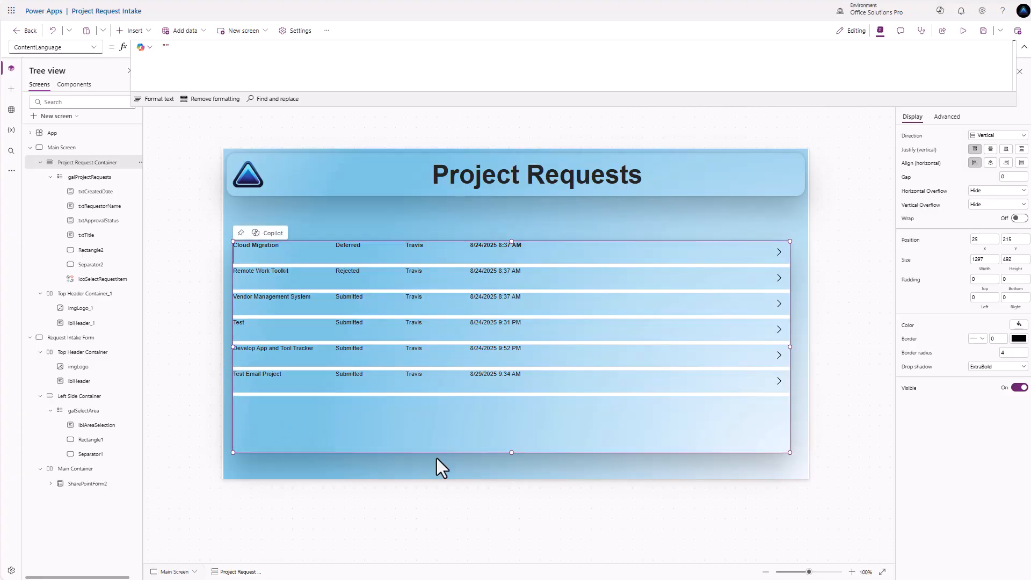
pyautogui.moveTo(523, 454)
pyautogui.mouseDown()
pyautogui.moveTo(537, 462)
pyautogui.moveTo(528, 466)
pyautogui.mouseUp()
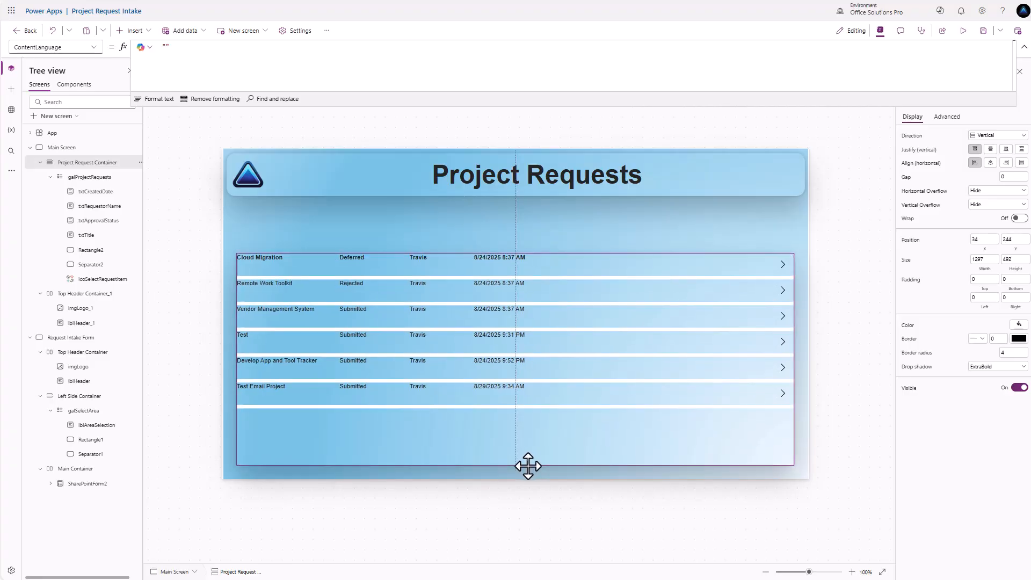
pyautogui.moveTo(528, 466); pyautogui.dragTo(527, 466)
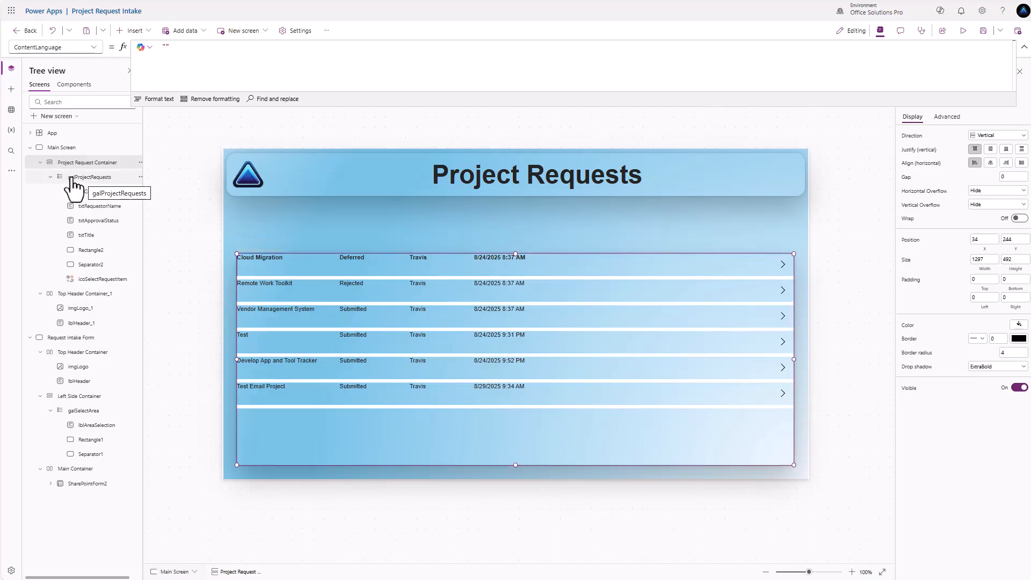
# Insert a horizontal container in the Project Request Container and place it above the galProjectRequests gallery.
pyautogui.click(135, 31)
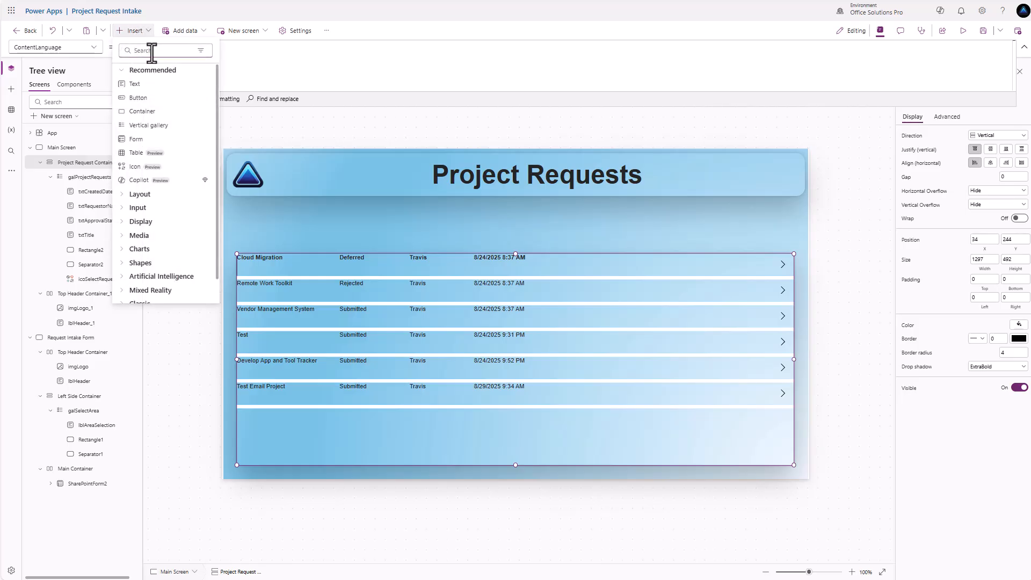
pyautogui.write('cont')
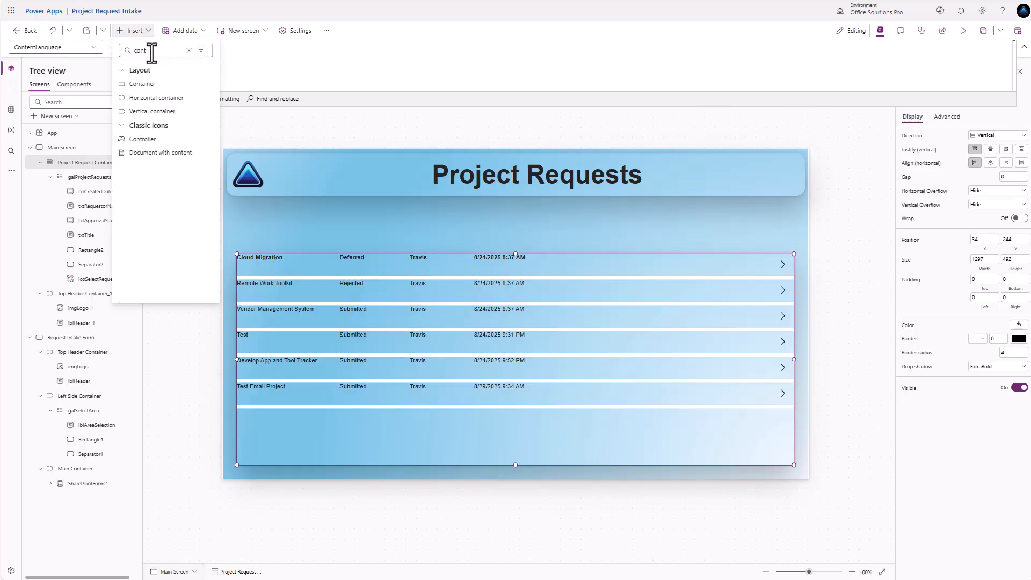
pyautogui.click(153, 99)
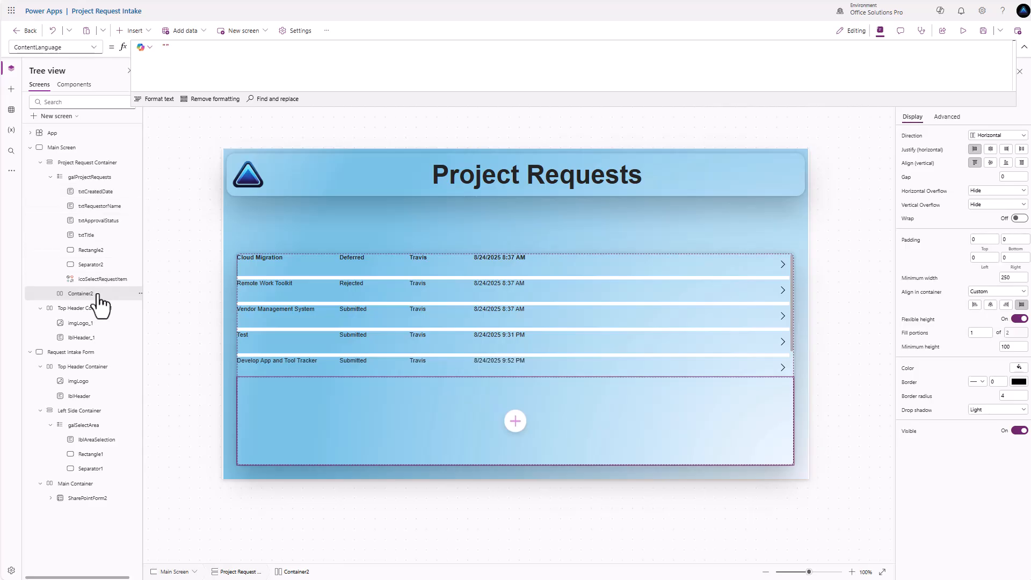
pyautogui.moveTo(99, 299); pyautogui.dragTo(110, 182)
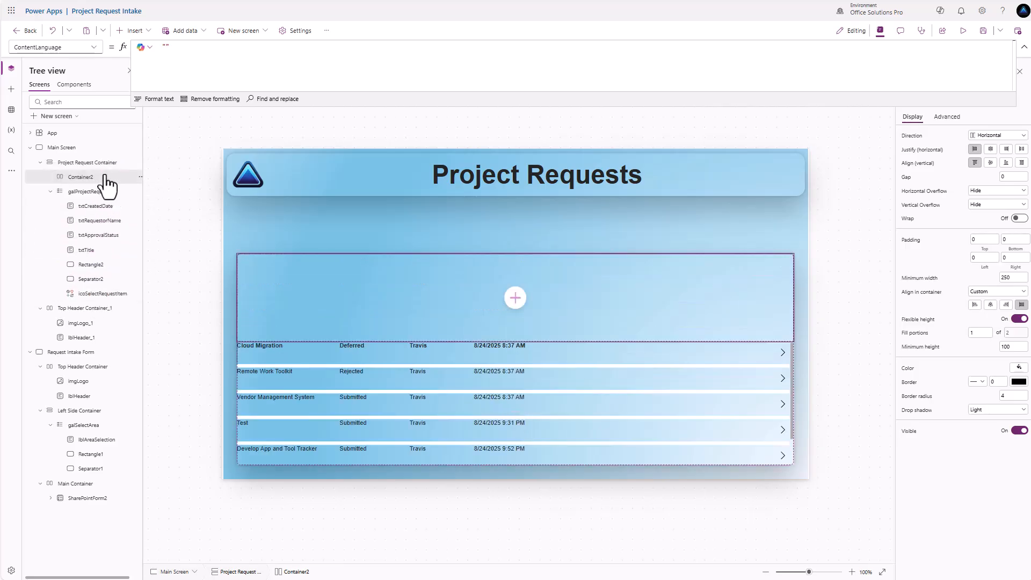
# Turn off flexible height for the new horizontal container and set its height to 32.
pyautogui.doubleClick(1014, 346)
pyautogui.write('32')
pyautogui.click(1019, 319)
pyautogui.doubleClick(1013, 332)
pyautogui.write('32')
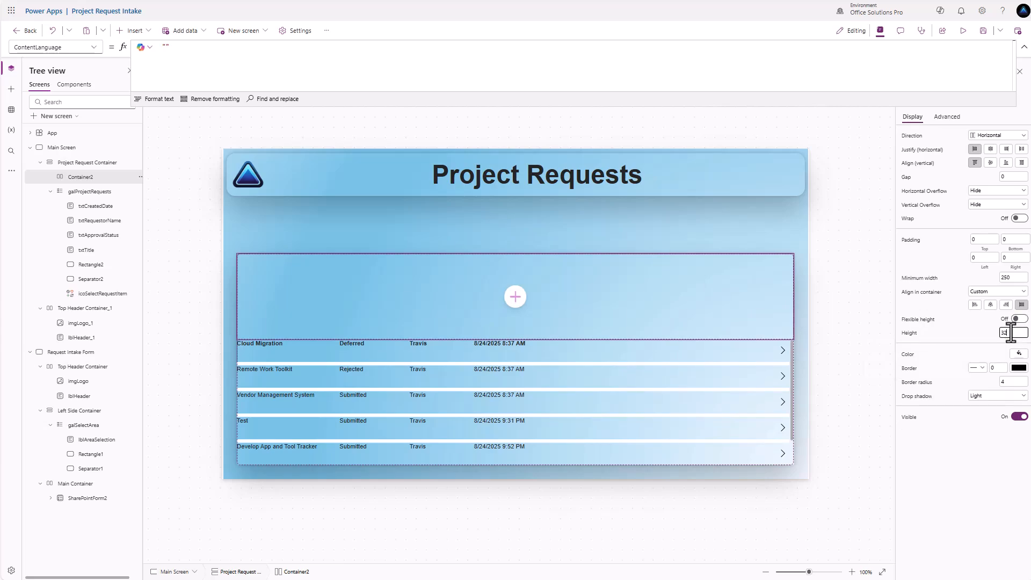
pyautogui.press('Return')
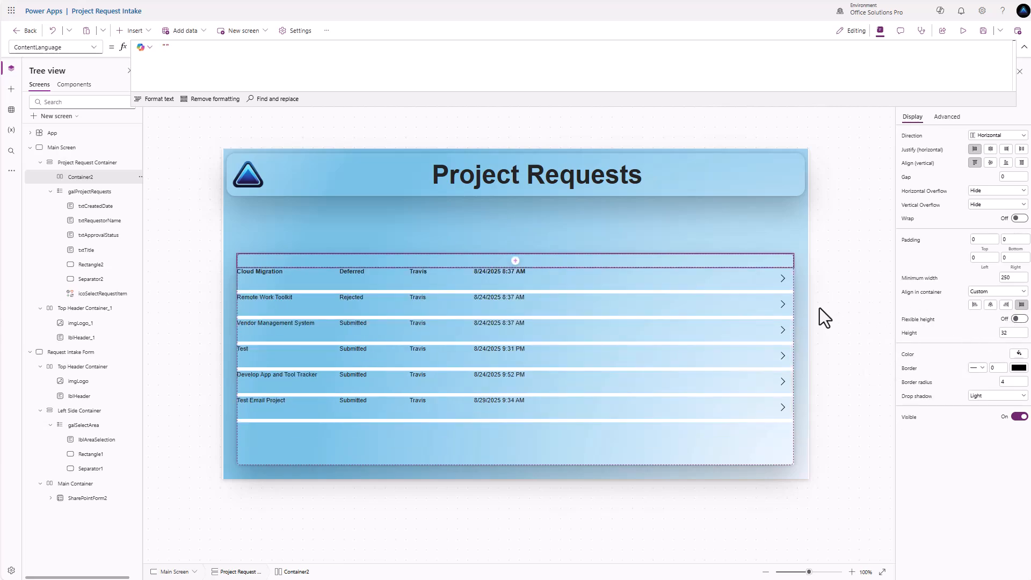
# Add a text control to the horizontal container, 239 wide to match the title column, reading "Project Request".
pyautogui.click(515, 261)
pyautogui.click(553, 173)
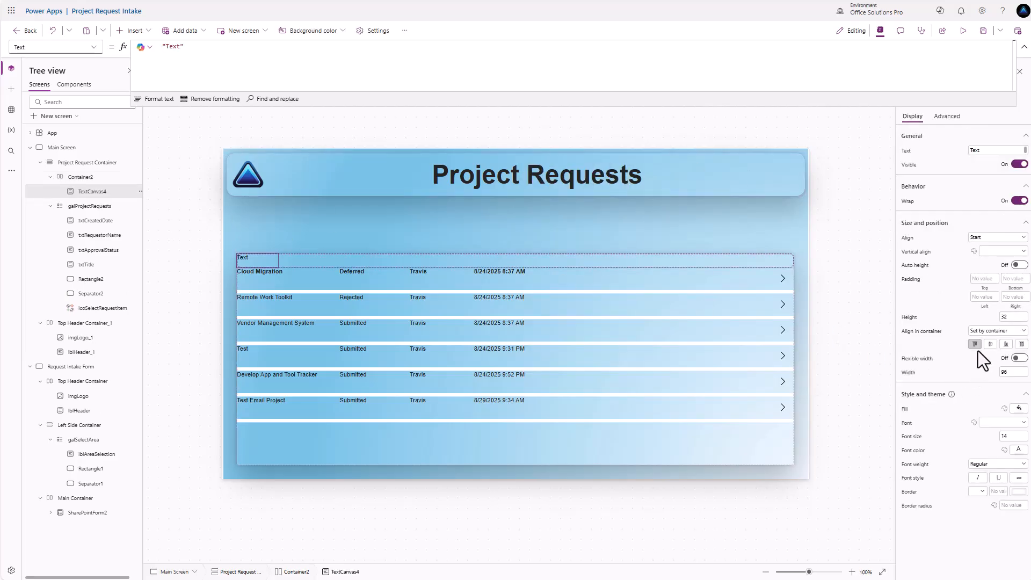
pyautogui.click(1002, 372)
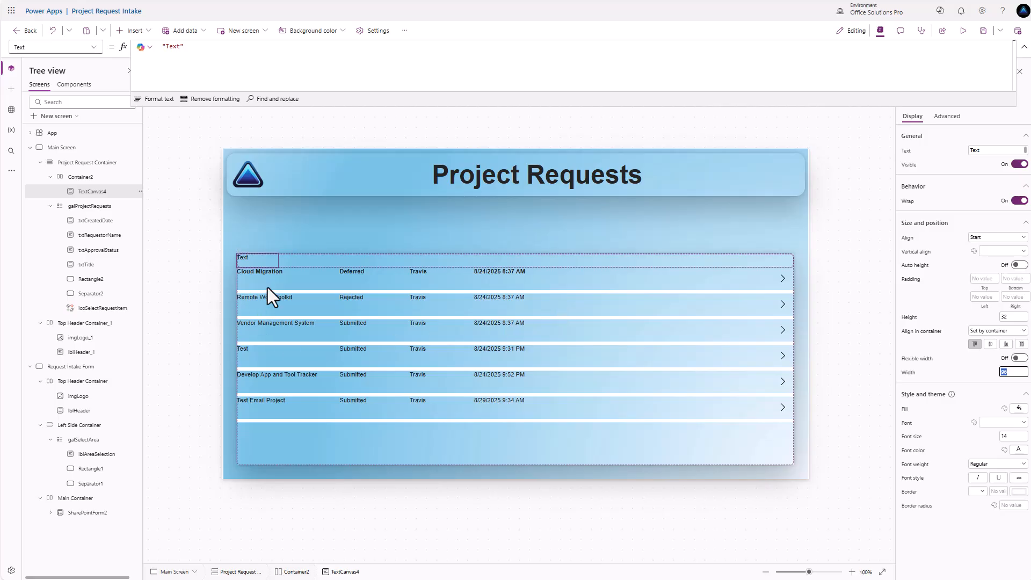
pyautogui.click(265, 272)
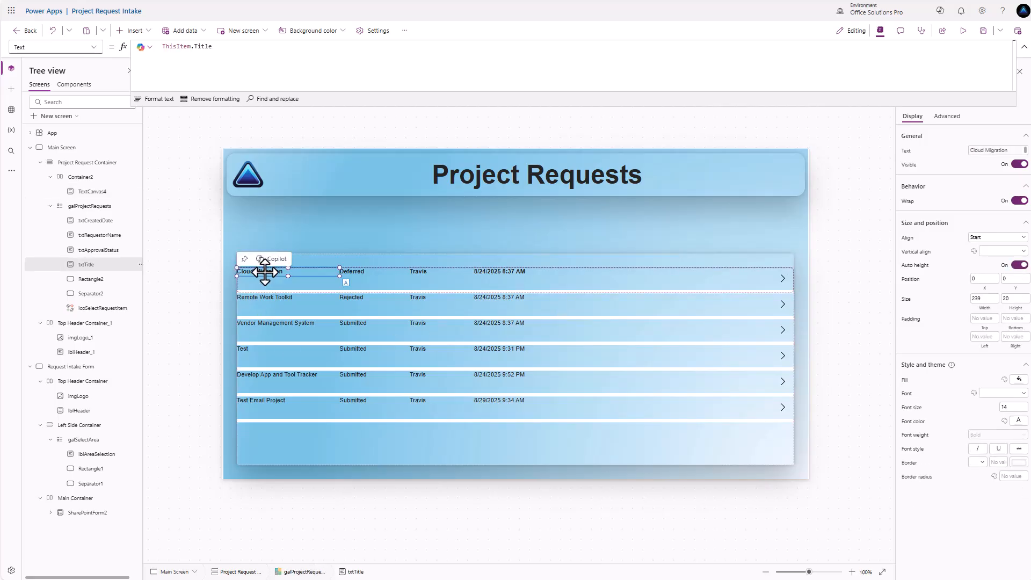
pyautogui.click(260, 257)
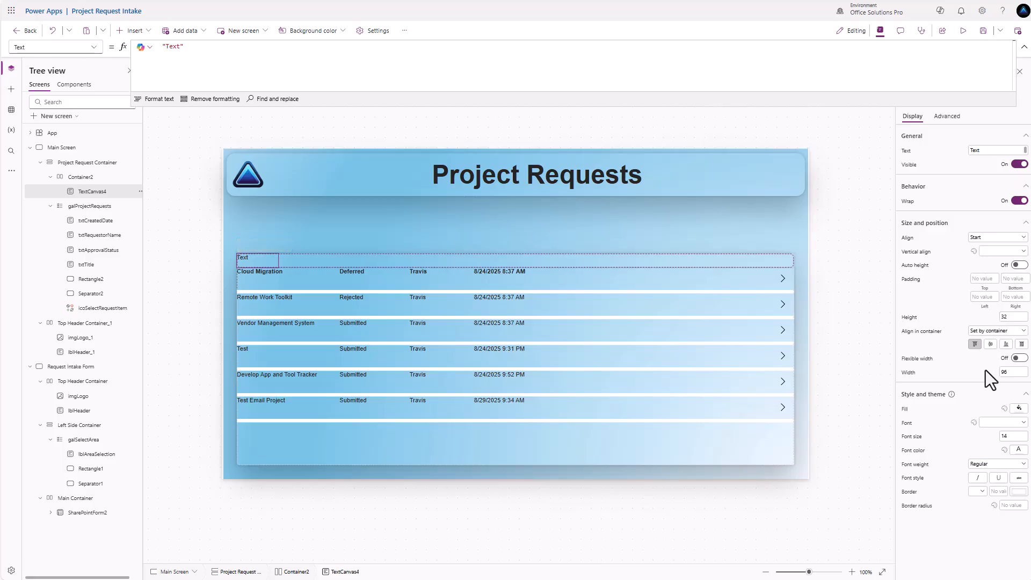
pyautogui.click(988, 151)
pyautogui.write('Project Request')
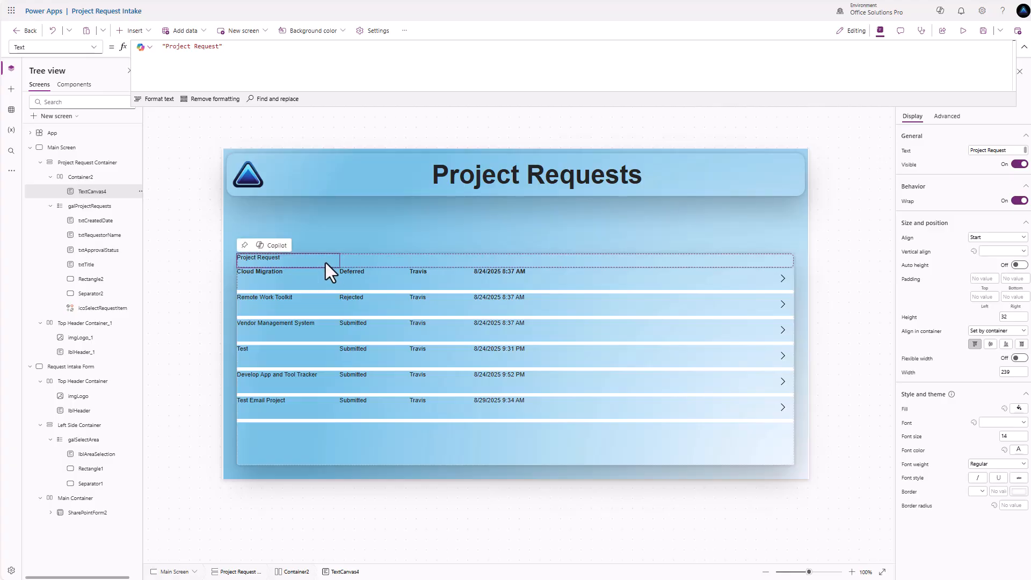
# Format the Project Request column heading as bold with font size 18.
pyautogui.click(988, 464)
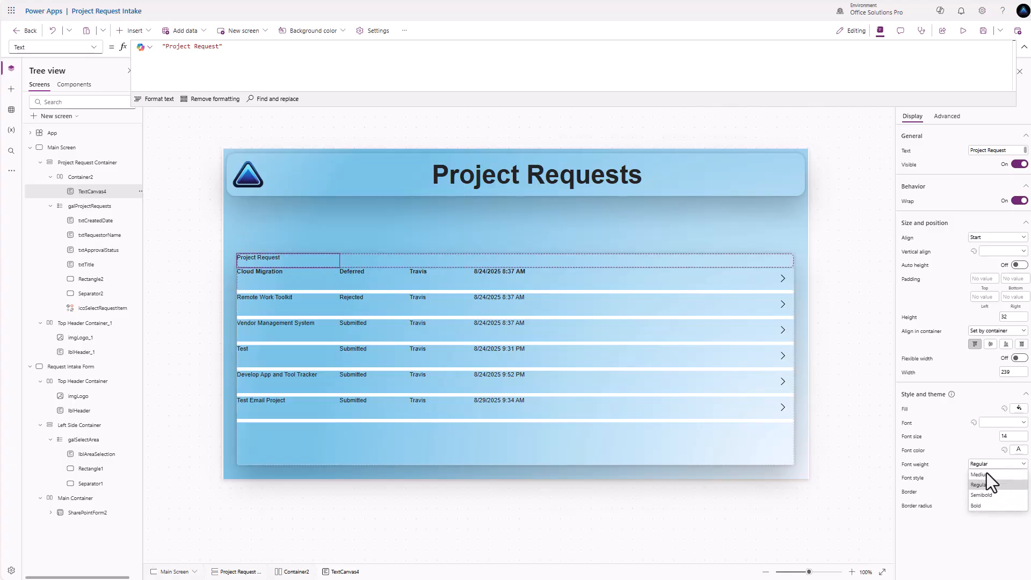
pyautogui.click(988, 506)
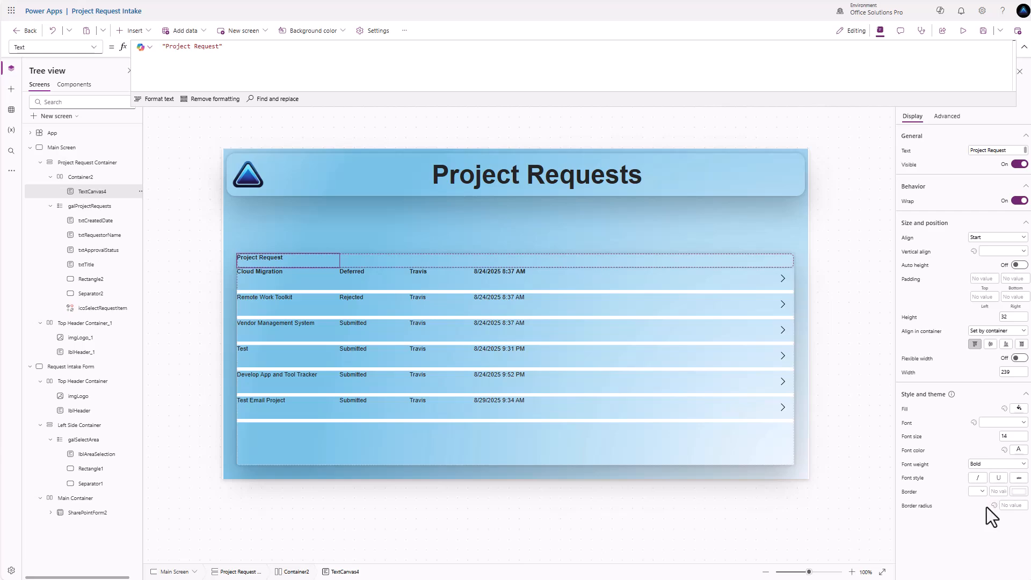
pyautogui.click(1012, 435)
pyautogui.write('18')
pyautogui.click(967, 433)
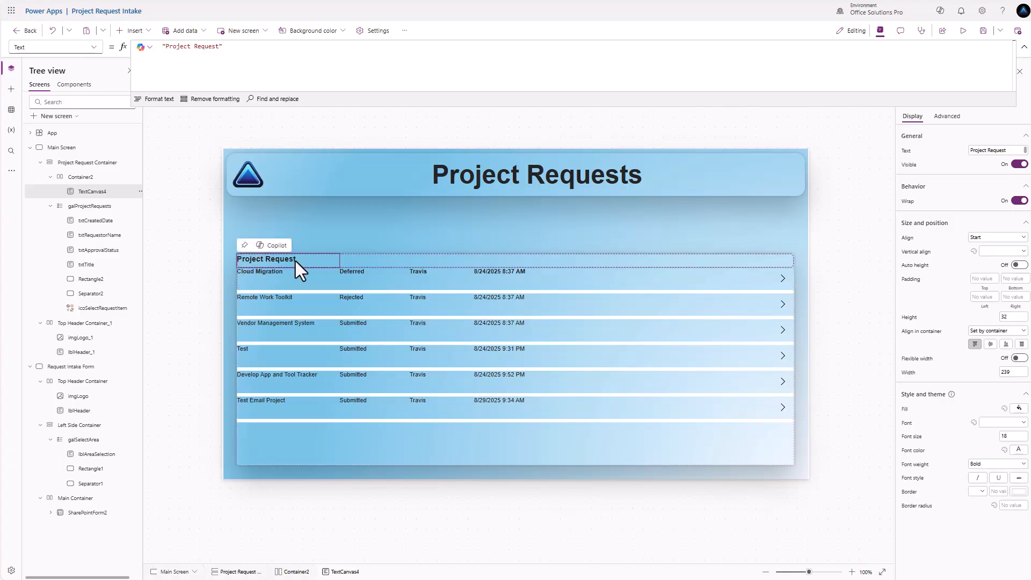
# Duplicate the Project Request heading, set the copy's width to 150 and its text to "Approval Status".
pyautogui.hotkey('ctrl', 'v')
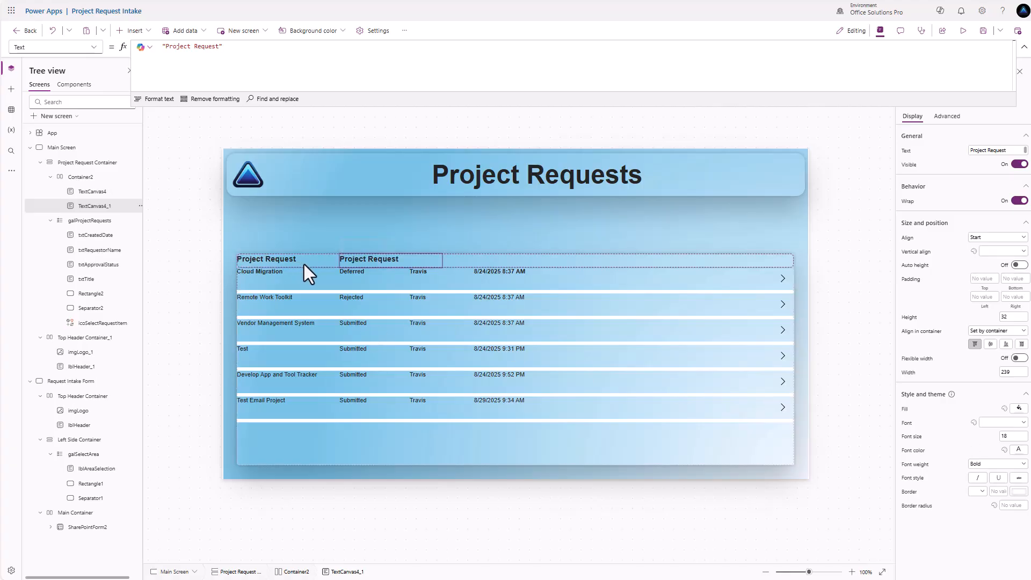
pyautogui.click(359, 272)
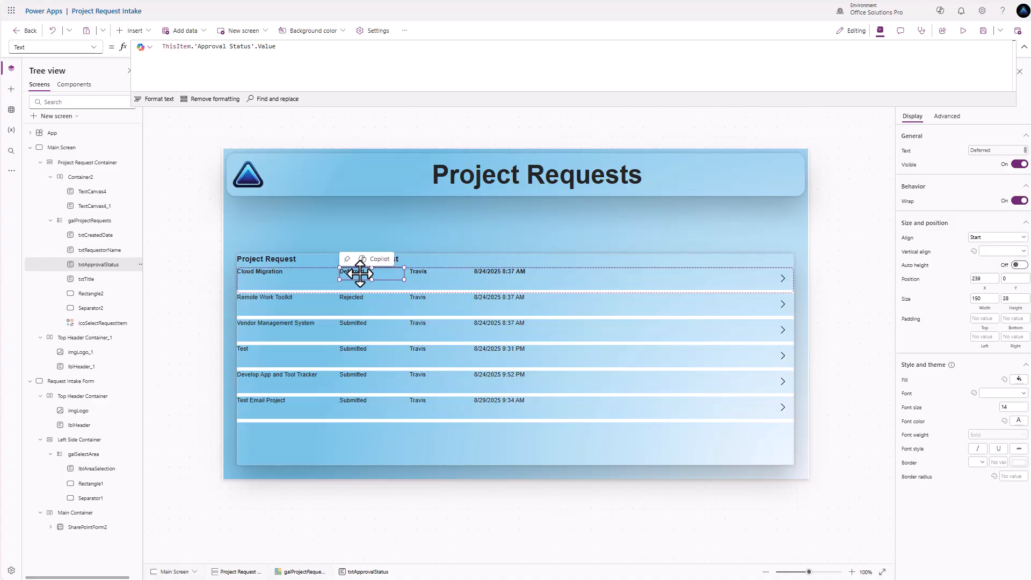
pyautogui.click(403, 261)
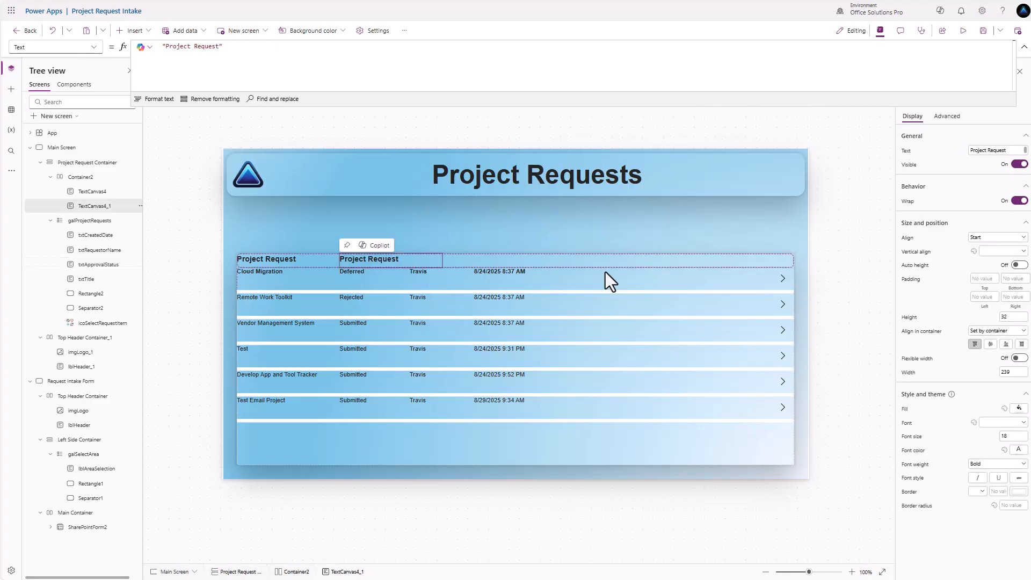
pyautogui.doubleClick(1015, 372)
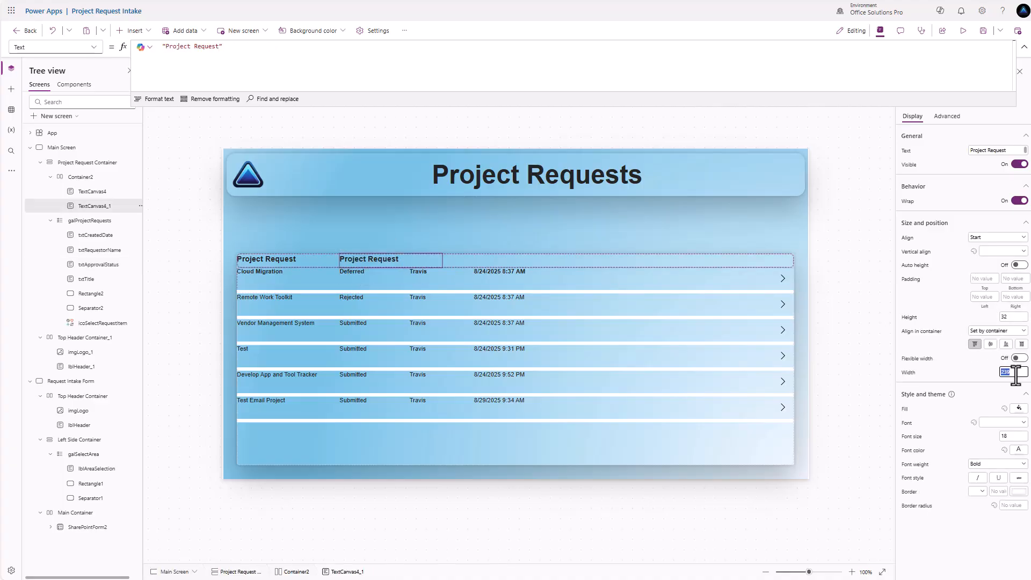
pyautogui.write('150')
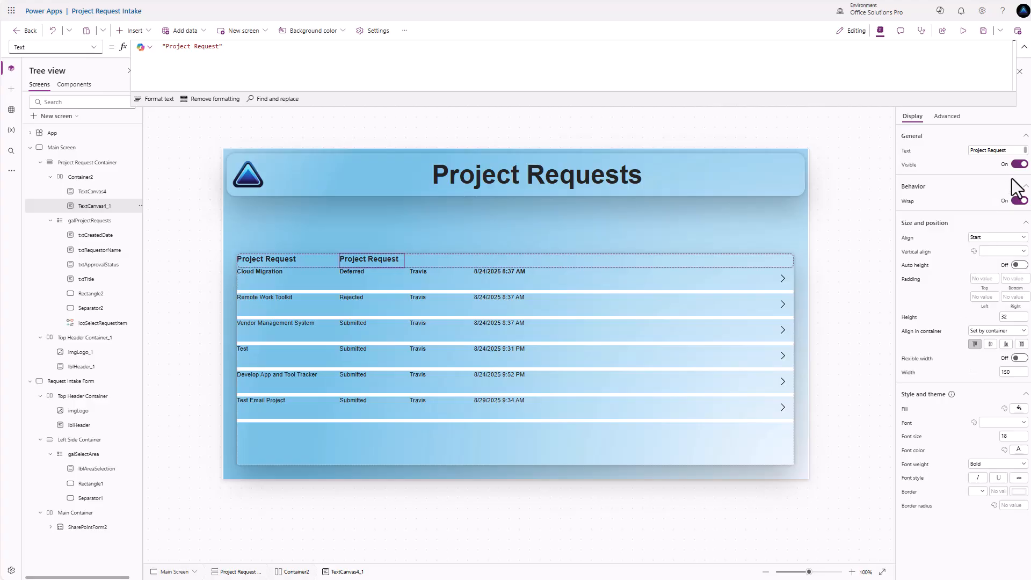
pyautogui.tripleClick(1010, 151)
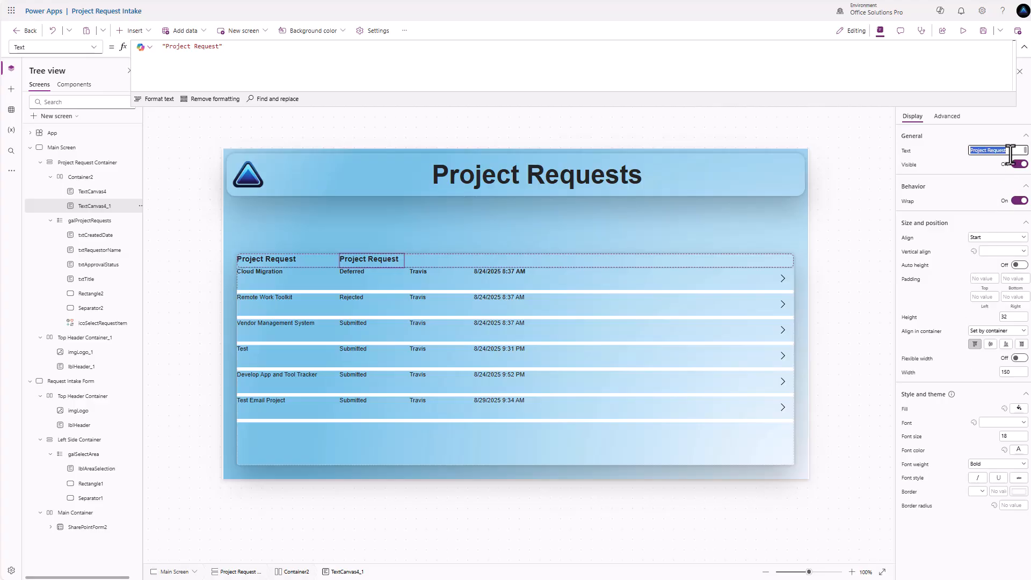
pyautogui.write('Approval Status')
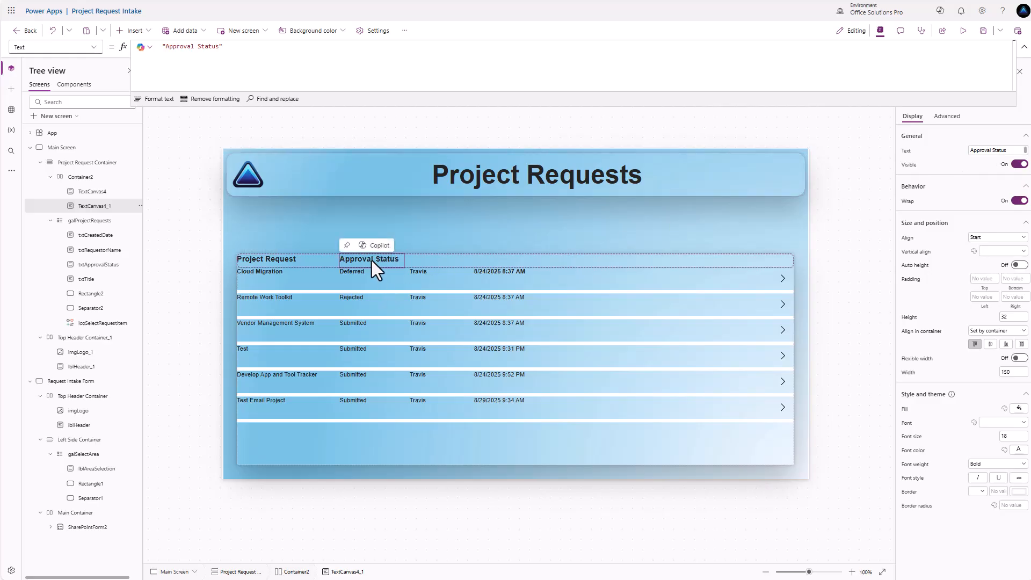
# Duplicate the Approval Status heading and change the copy's text to "Requestor".
pyautogui.hotkey('ctrl', 'v')
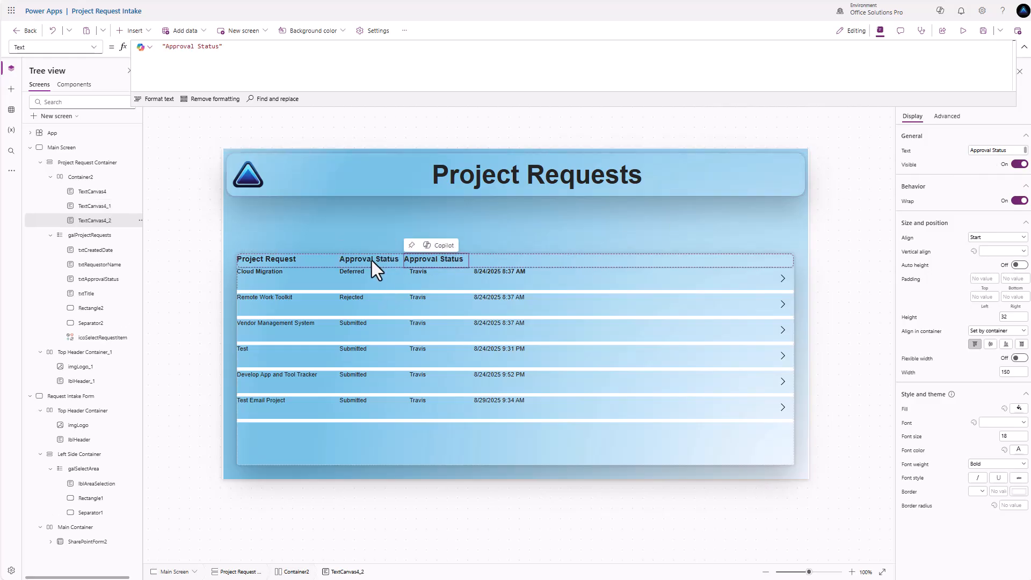
pyautogui.tripleClick(1002, 150)
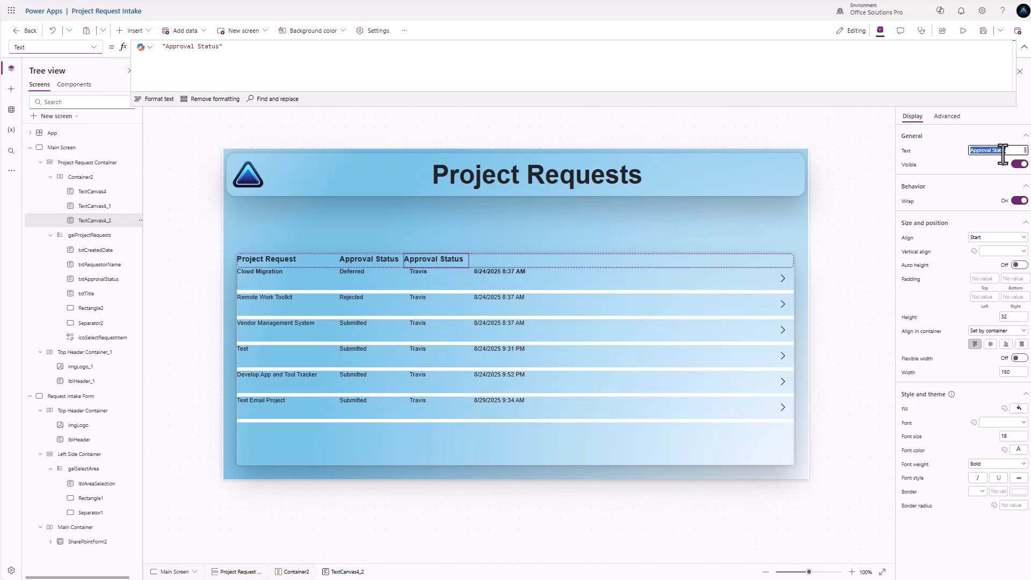
pyautogui.write('Requestor')
pyautogui.click(455, 259)
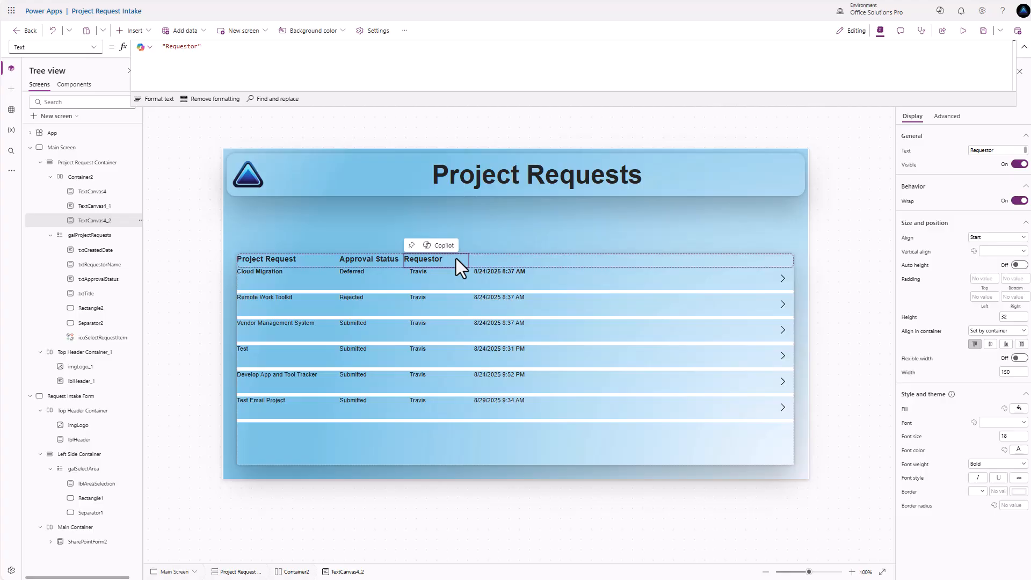
# Duplicate the Requestor heading and change the copy's text to "Date Requested".
pyautogui.hotkey('ctrl', 'c')
pyautogui.hotkey('ctrl', 'v')
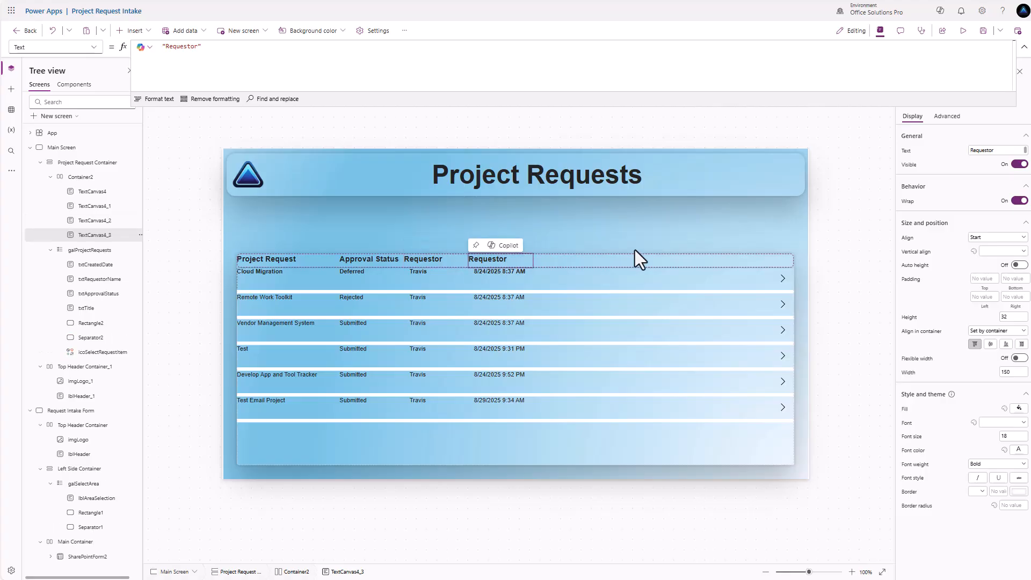
pyautogui.click(987, 150)
pyautogui.write('Date Reques')
pyautogui.click(951, 156)
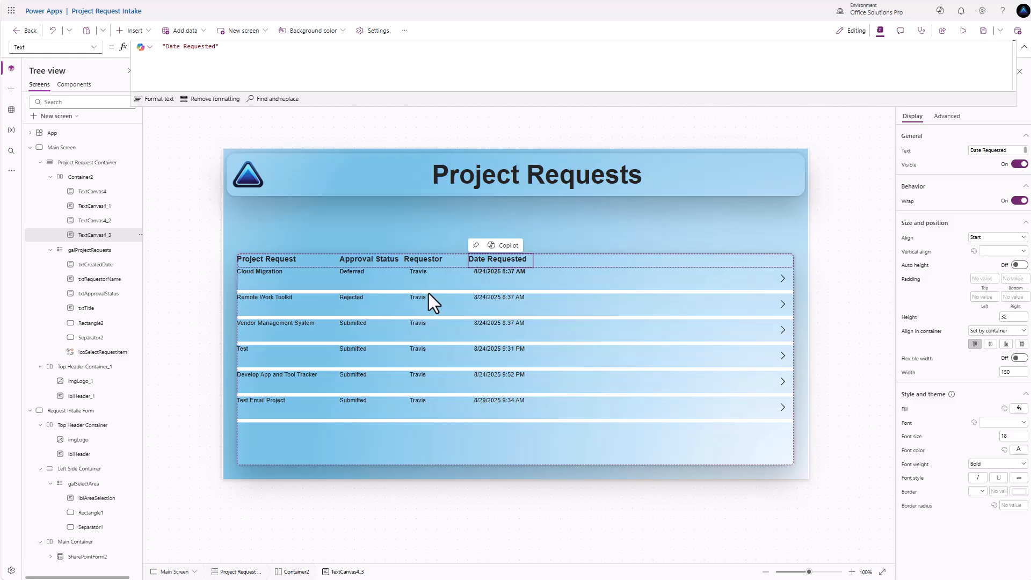
# Rename the horizontal container holding the column headings as "Project Request Header".
pyautogui.click(89, 179)
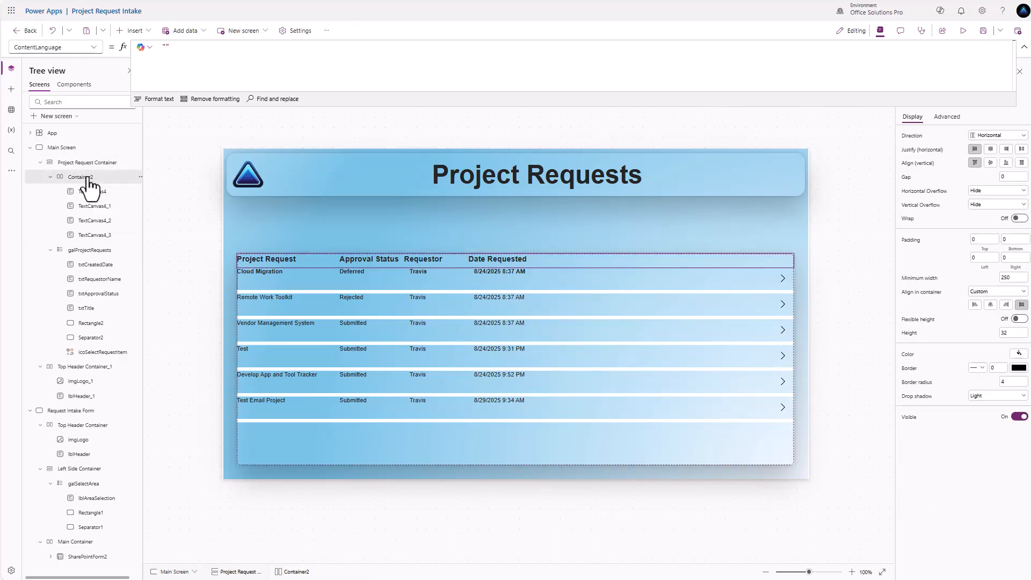
pyautogui.doubleClick(90, 180)
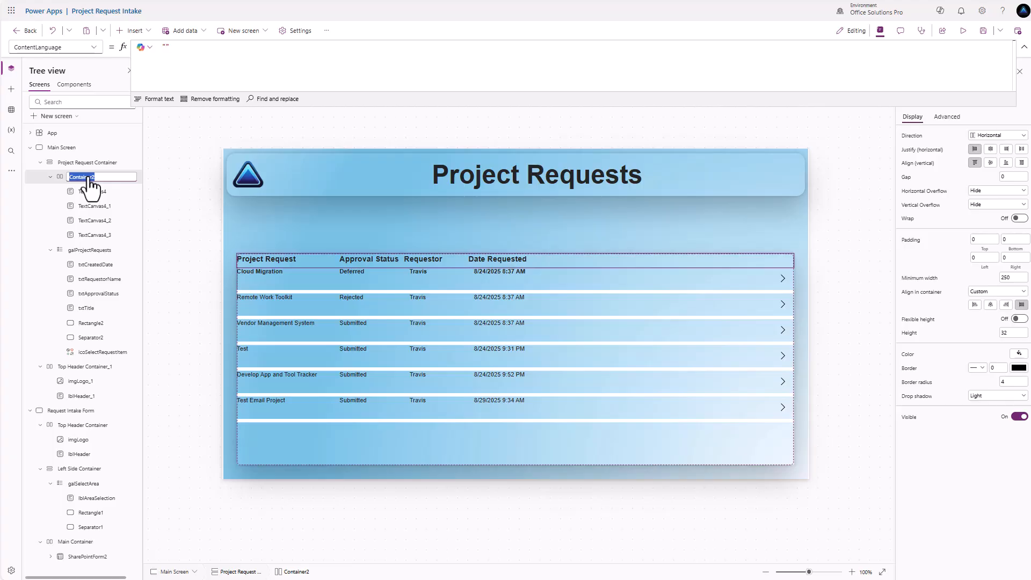
pyautogui.write('Project Request Head')
pyautogui.press('Return')
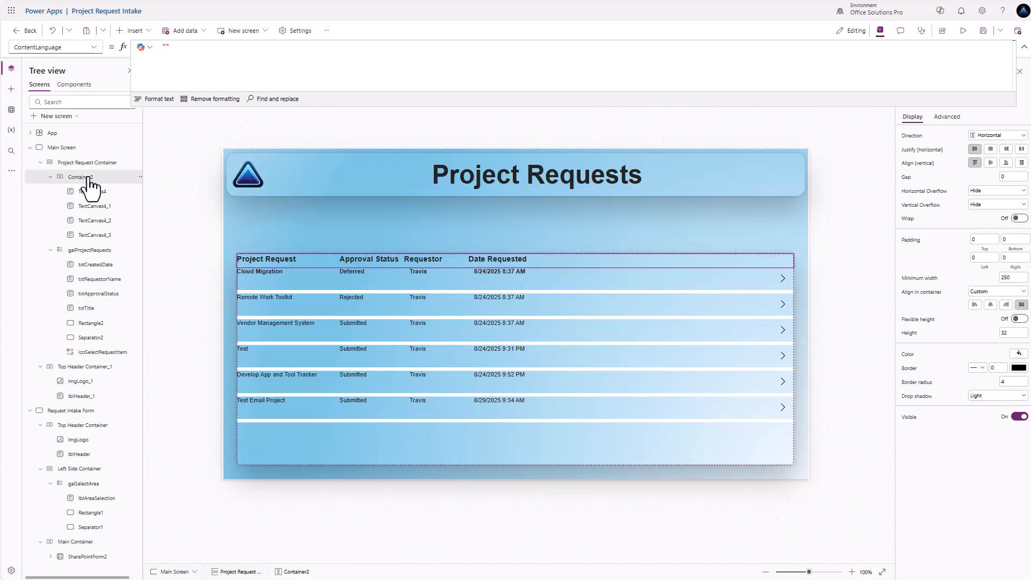
# Rename the Project Request heading control as lblProjectRequest.
pyautogui.click(101, 196)
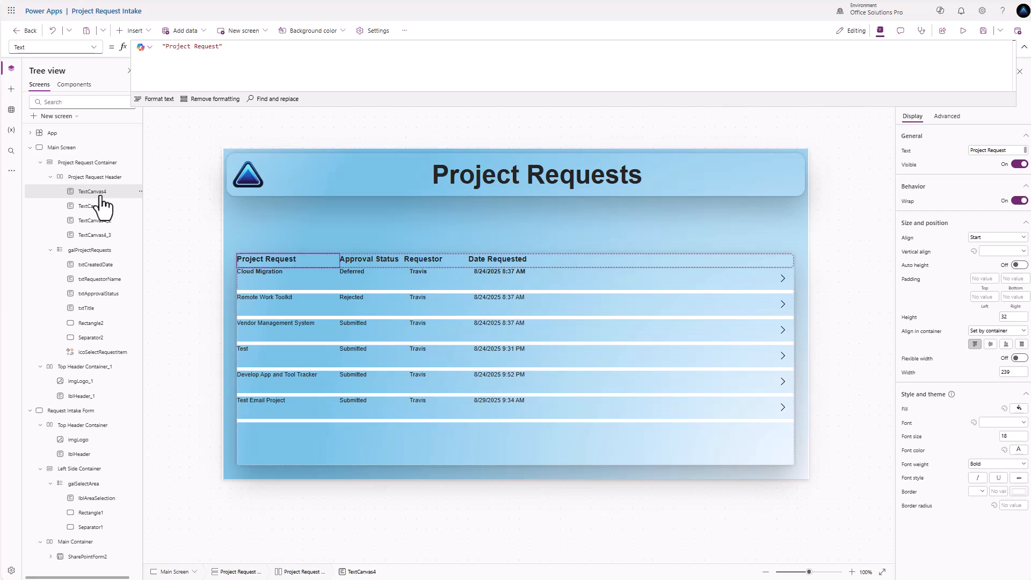
pyautogui.doubleClick(100, 197)
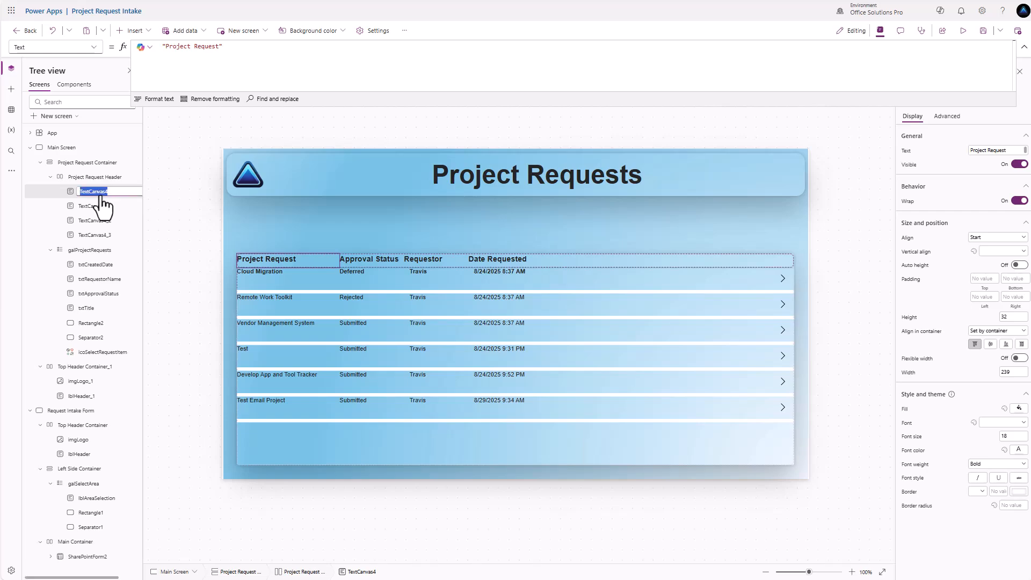
pyautogui.write('lblProjectREquest')
pyautogui.press('BackSpace')
pyautogui.press('BackSpace')
pyautogui.write('equest')
pyautogui.press('Return')
# Rename the Approval Status heading control as lblApprovalStatus.
pyautogui.click(104, 209)
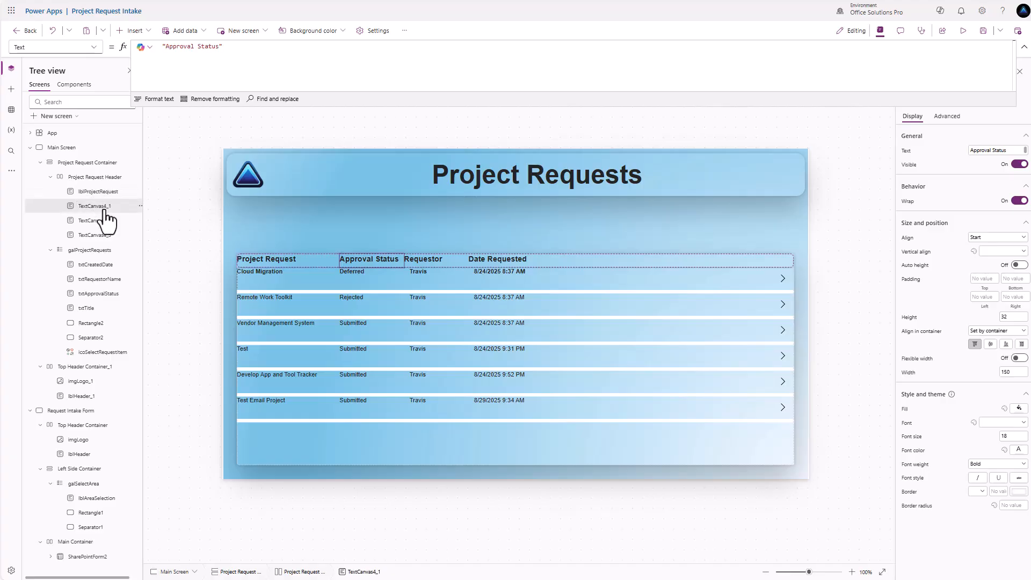
pyautogui.doubleClick(105, 211)
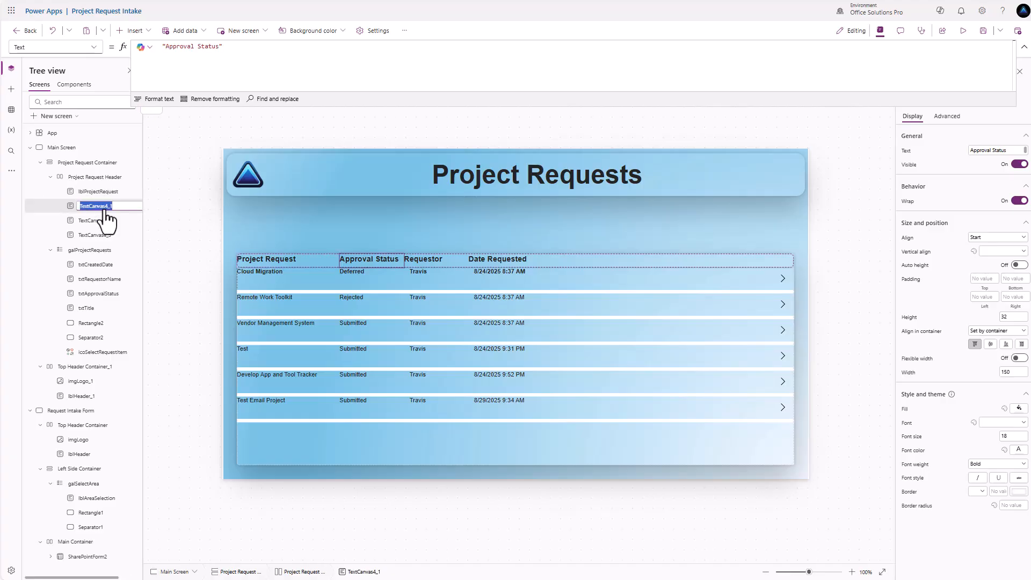
pyautogui.write('lblApprovalStat')
pyautogui.write('us')
pyautogui.press('Return')
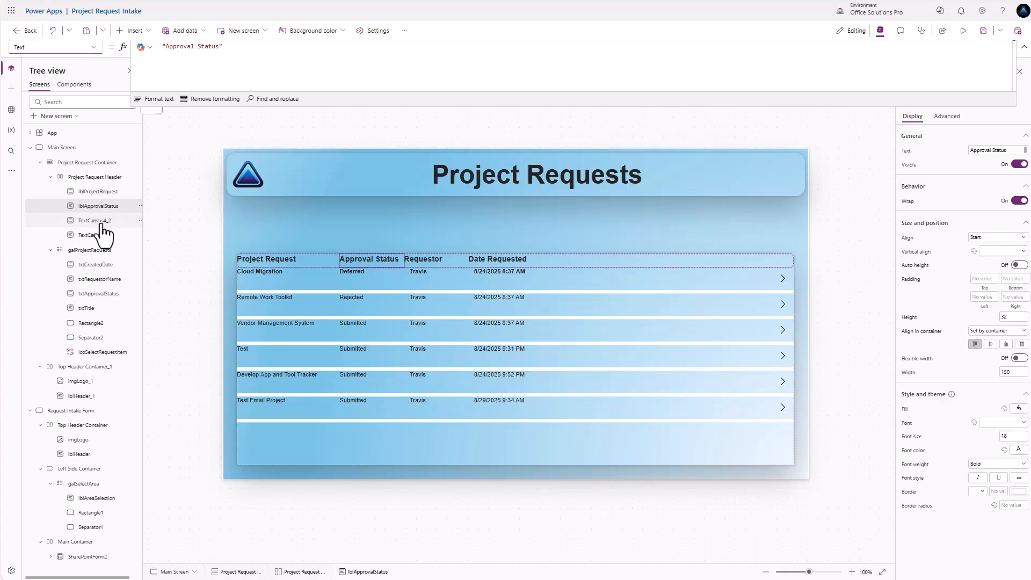
# Rename the Requestor heading control as lblRequestor.
pyautogui.click(102, 225)
pyautogui.doubleClick(102, 223)
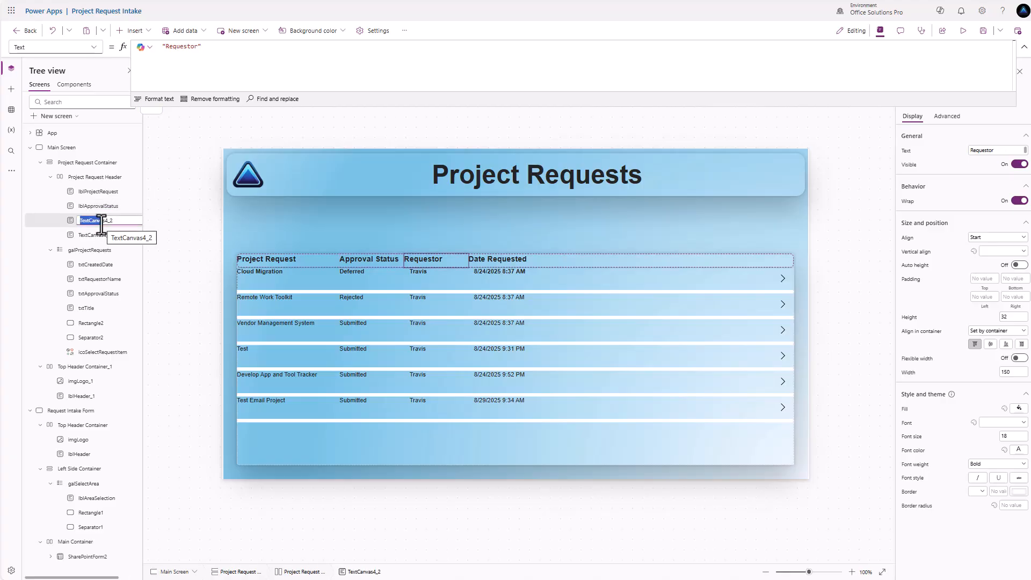
pyautogui.press('BackSpace')
pyautogui.write('lblRequestor')
pyautogui.press('Return')
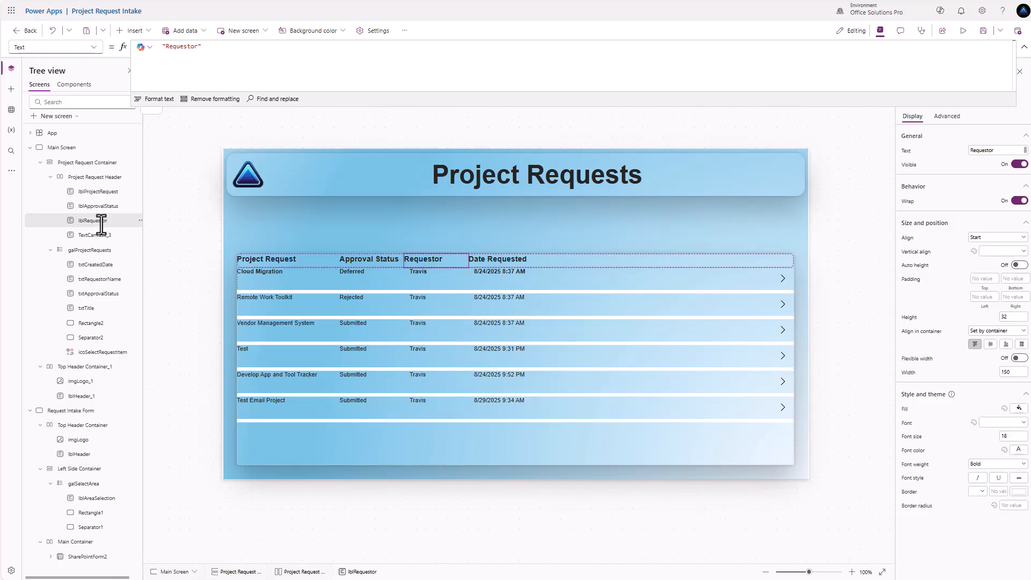
# Rename the Date Requested heading control as lblDateRequested.
pyautogui.click(102, 234)
pyautogui.doubleClick(101, 234)
pyautogui.press('BackSpace')
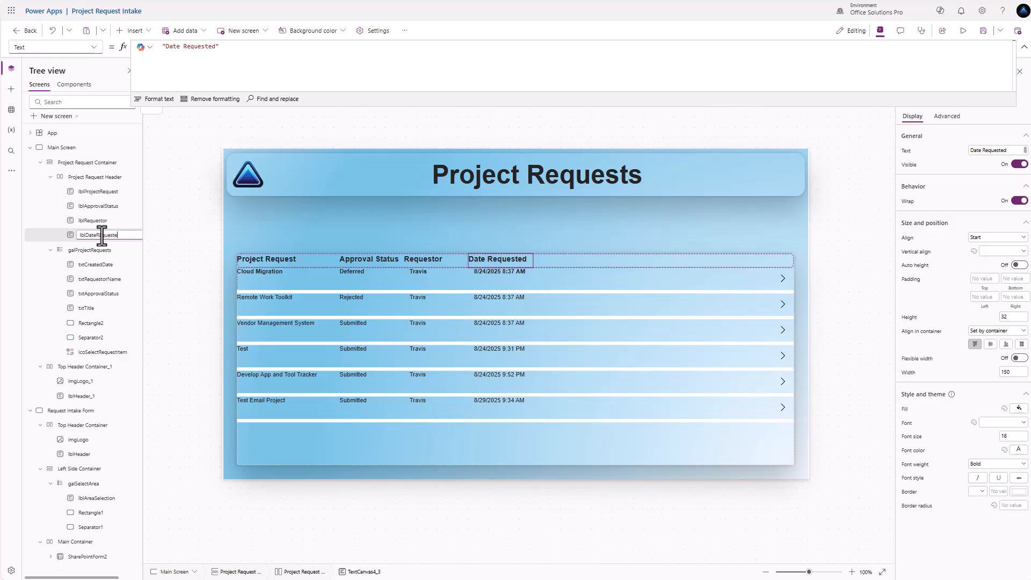
pyautogui.write('lblDateRequeste')
pyautogui.press('Return')
# Stretch the Project Request Container up toward the title banner, to a Y position of about 145 and a height of about 586.
pyautogui.click(513, 259)
pyautogui.click(100, 163)
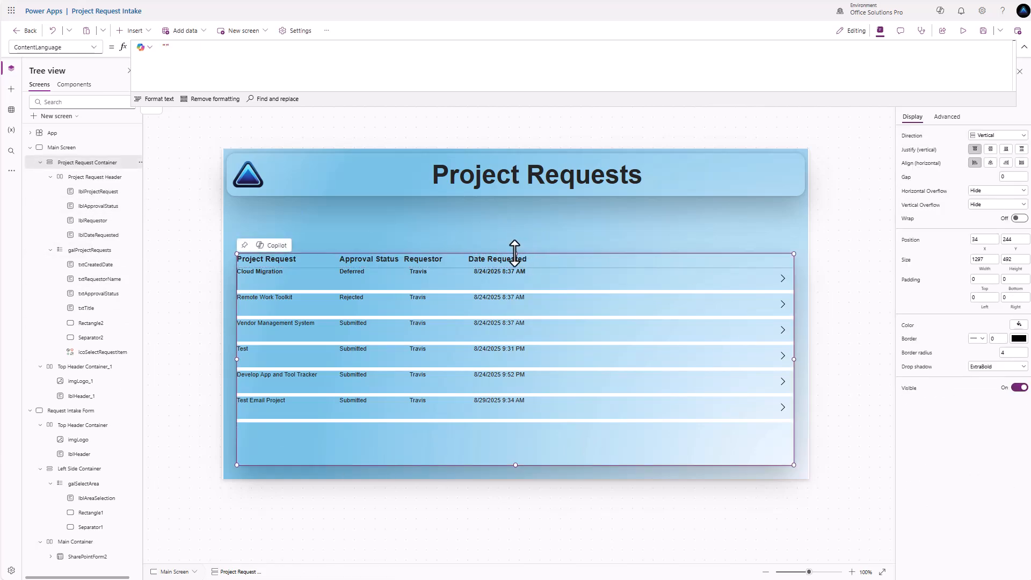
pyautogui.moveTo(514, 249); pyautogui.dragTo(549, 208)
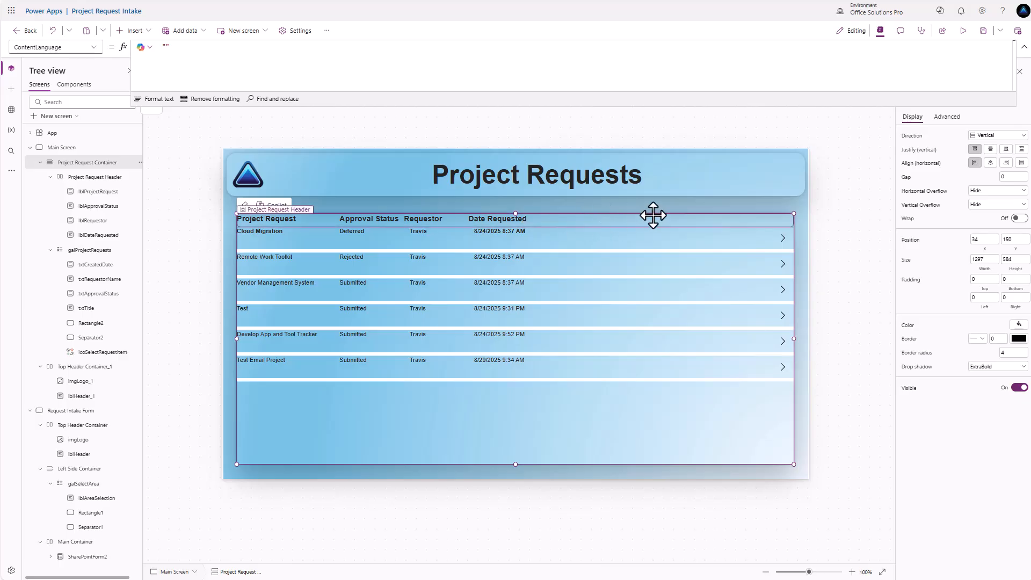
pyautogui.click(862, 214)
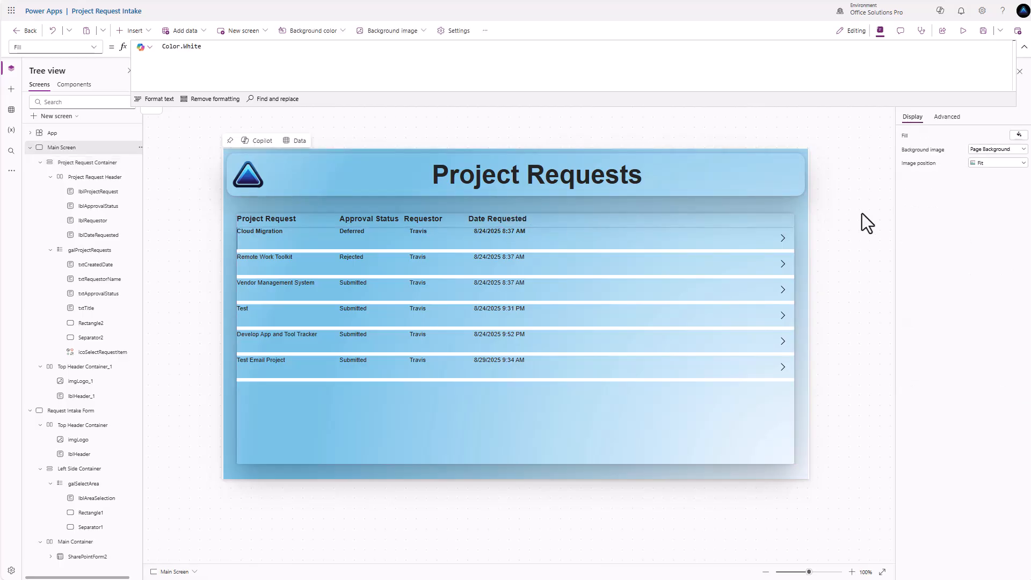
pyautogui.click(517, 218)
pyautogui.click(537, 430)
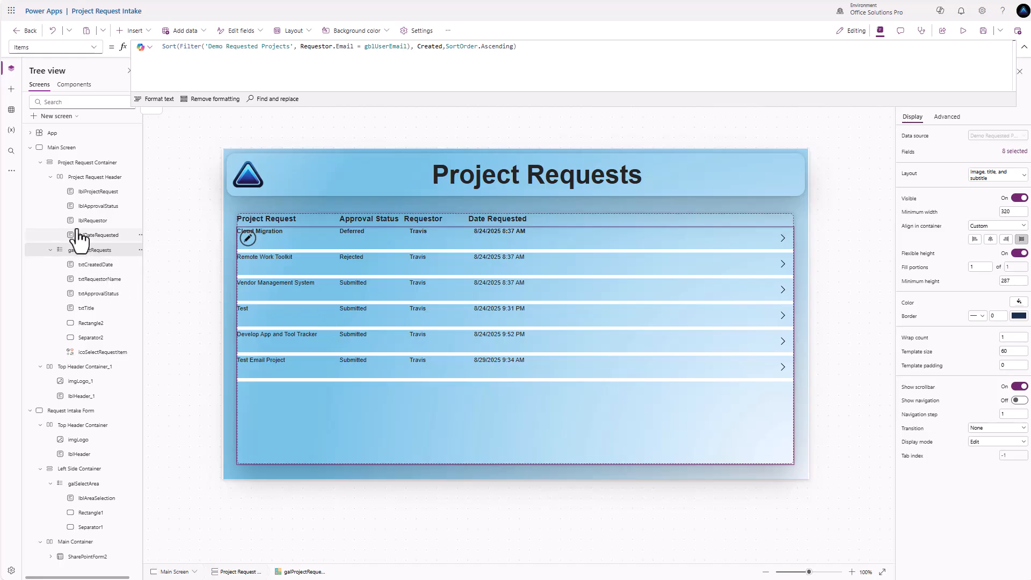
pyautogui.click(91, 162)
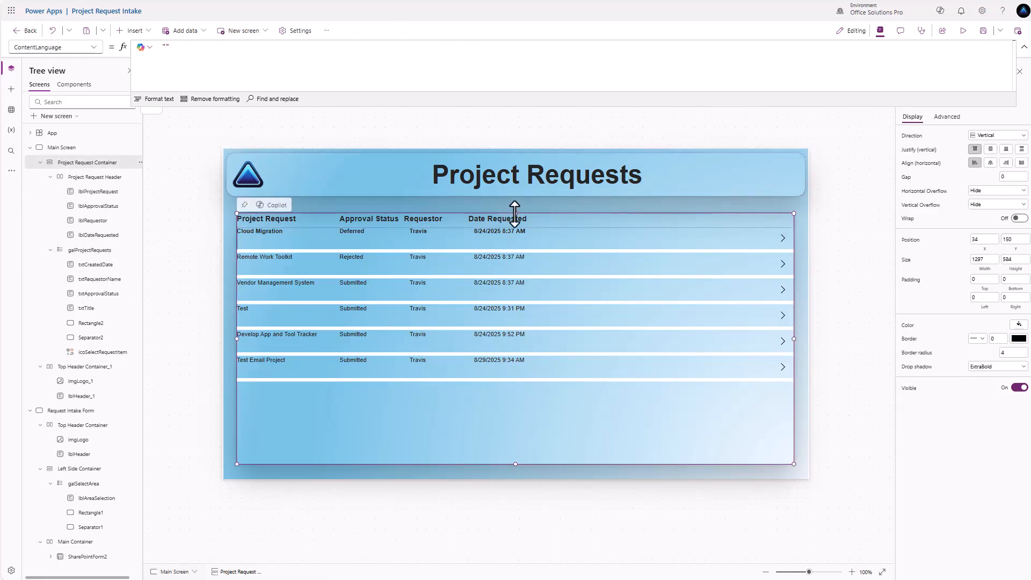
pyautogui.moveTo(515, 213); pyautogui.dragTo(510, 212)
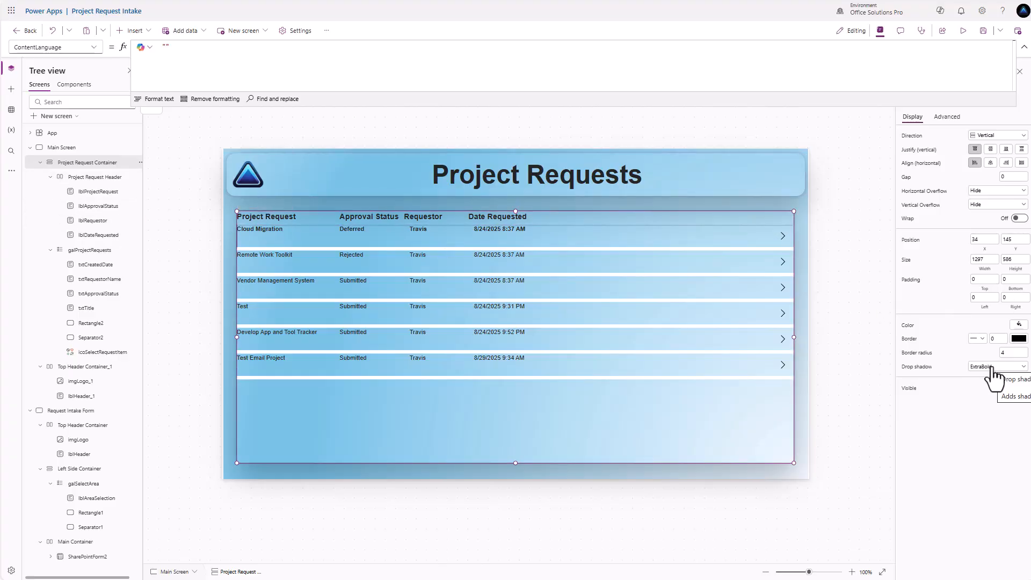
# Set the drop shadow of the Project Request Header container to None.
pyautogui.click(99, 177)
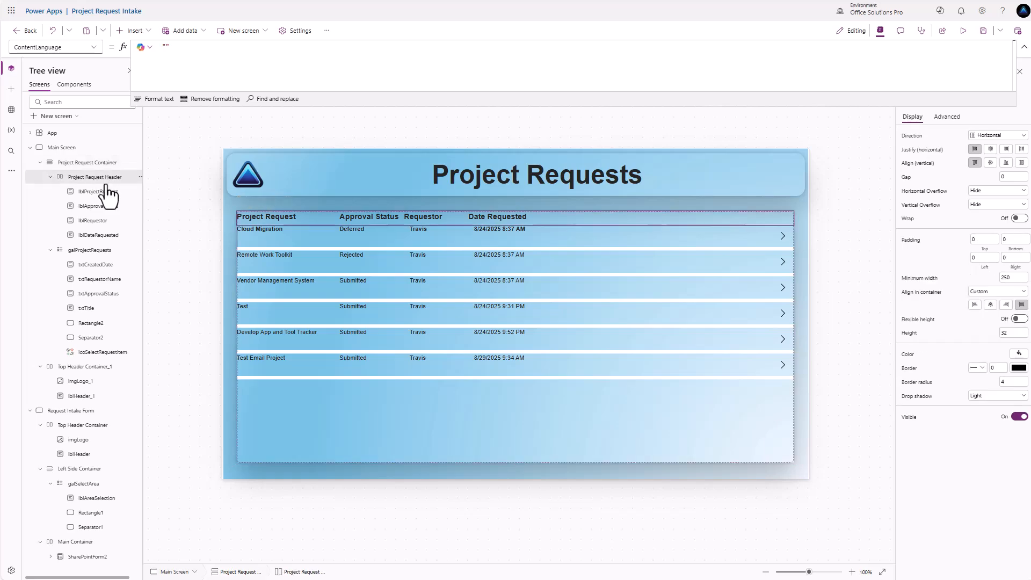
pyautogui.click(992, 398)
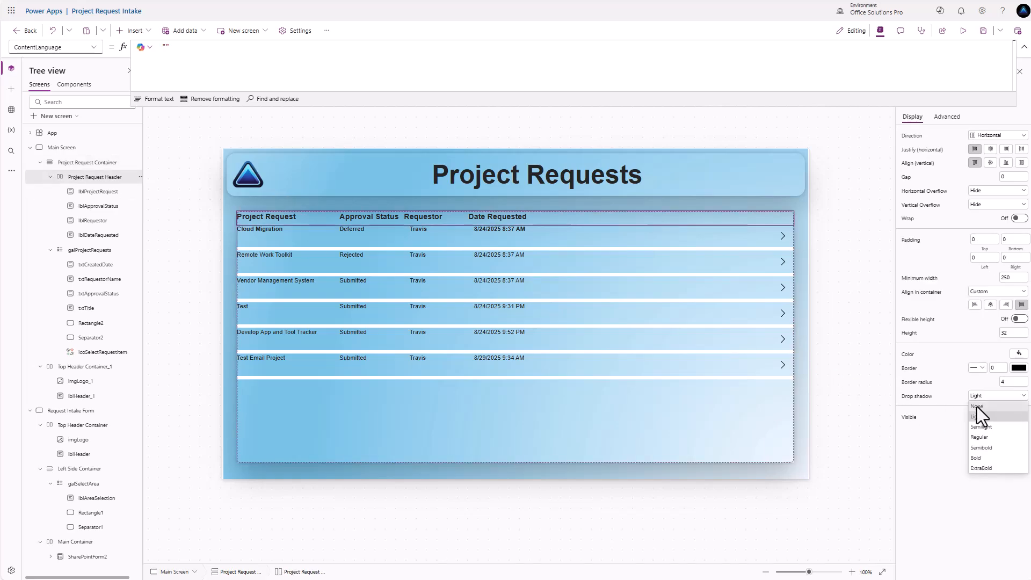
pyautogui.click(977, 407)
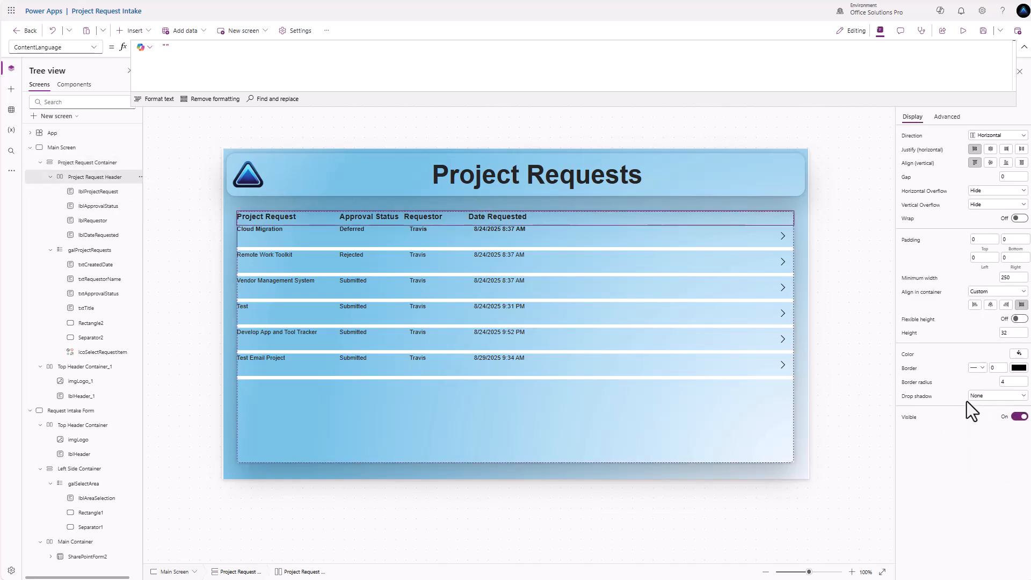
# Preview the app to check the main screen's layout, and return to editing.
pyautogui.click(962, 31)
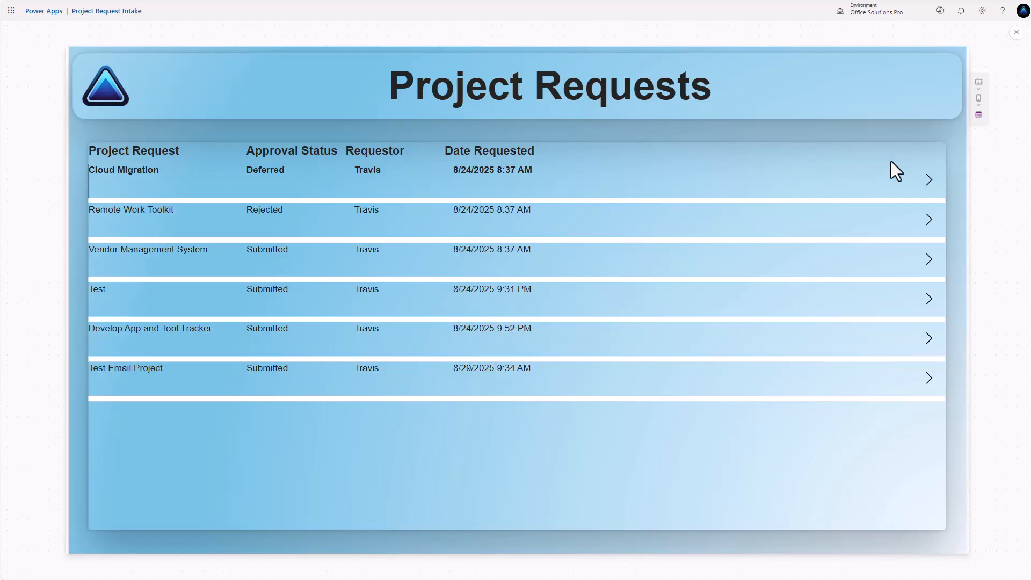
pyautogui.click(1015, 34)
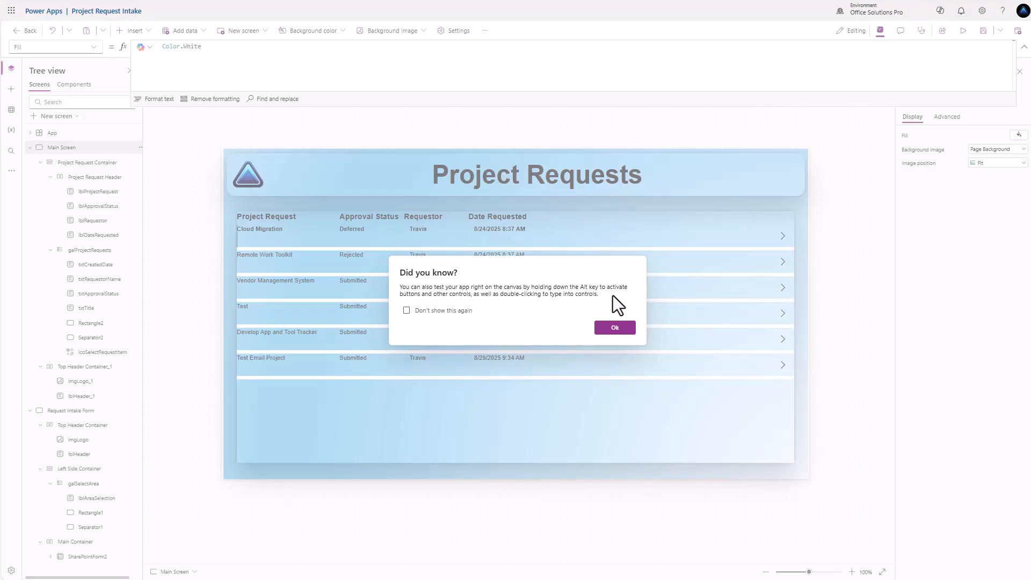
pyautogui.click(614, 325)
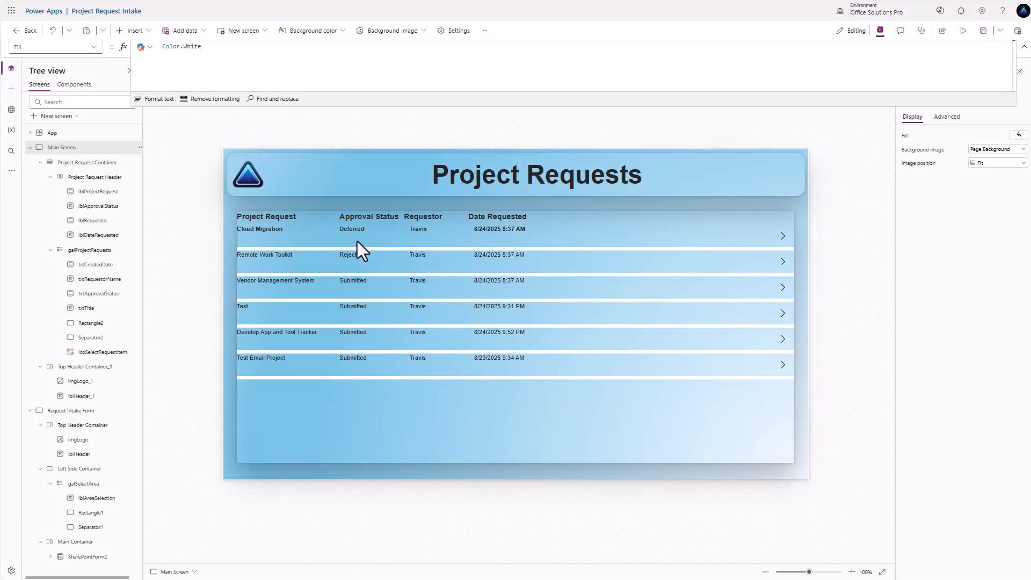
# Insert a rectangle shape into the Project Request Container.
pyautogui.click(95, 166)
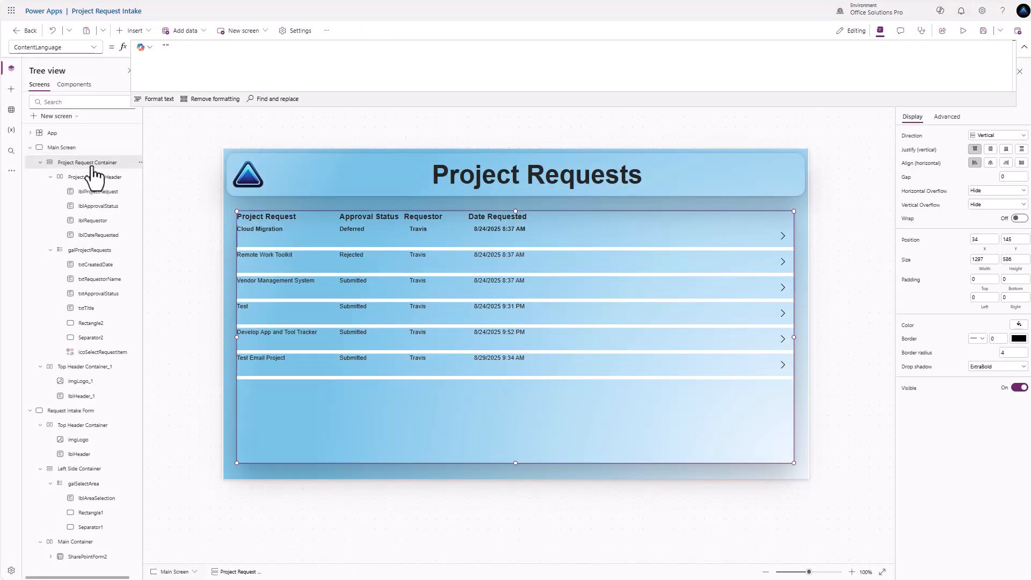
pyautogui.click(141, 32)
pyautogui.write('rect')
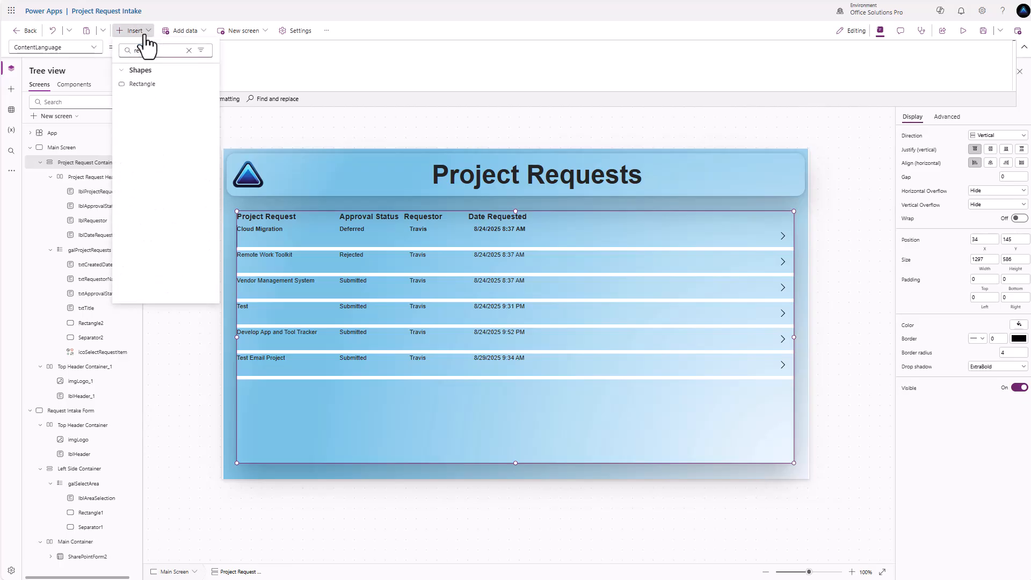
pyautogui.click(156, 84)
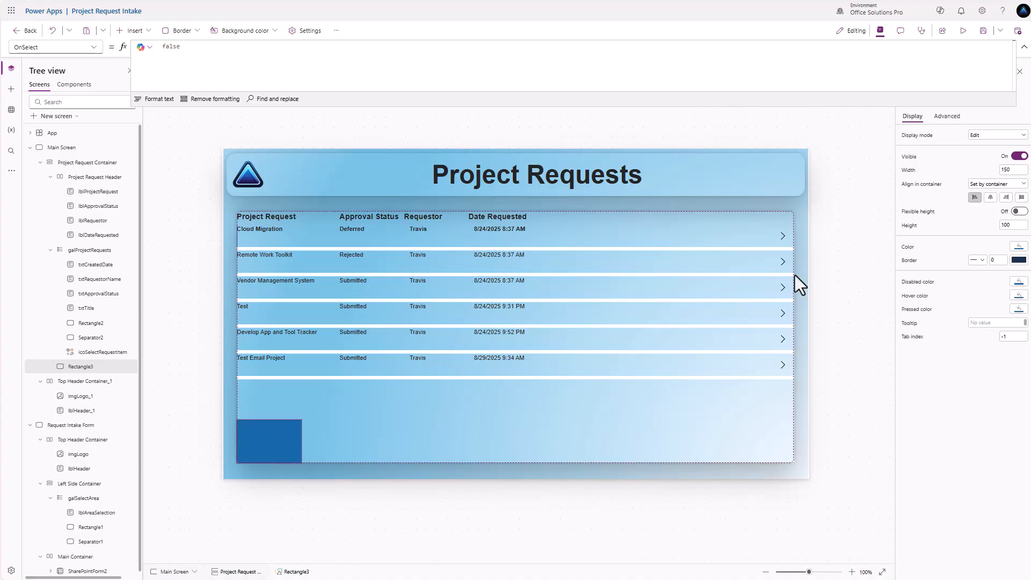
# Make the new rectangle's fill transparent with the formula RGBA(0,0,0,0).
pyautogui.click(1018, 247)
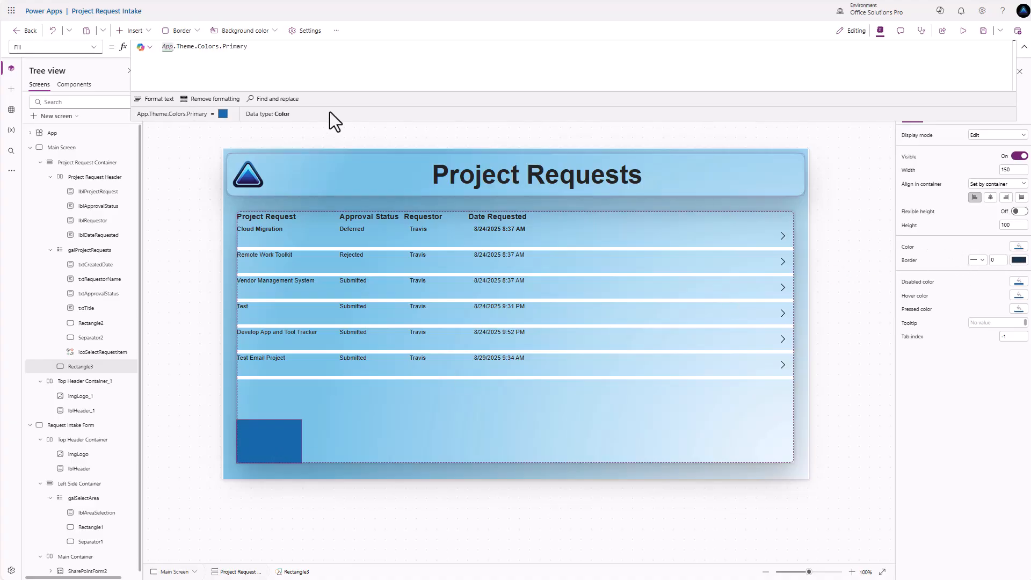
pyautogui.doubleClick(268, 47)
pyautogui.hotkey('ctrl', 'a')
pyautogui.press('BackSpace')
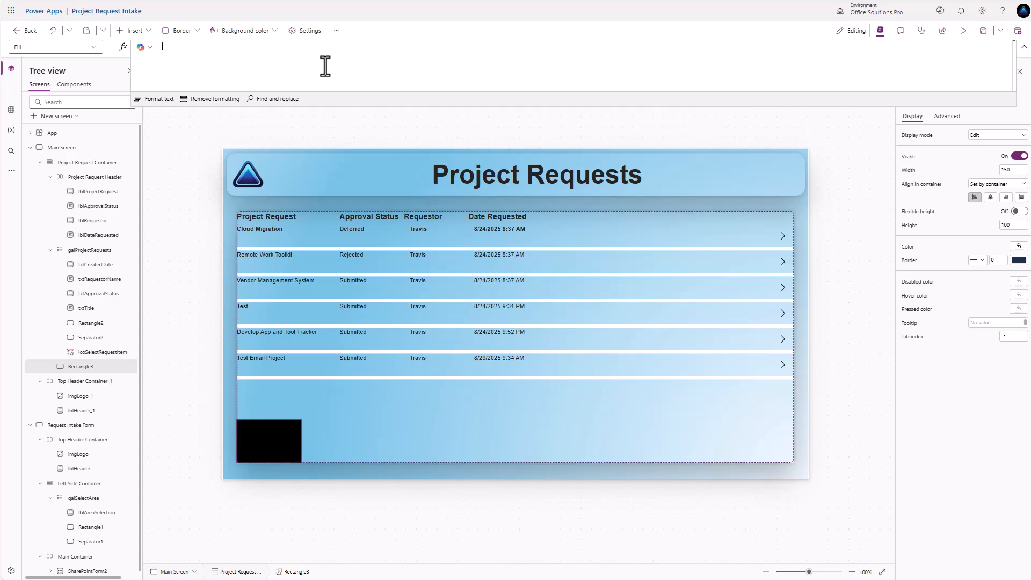
pyautogui.write('RGBA')
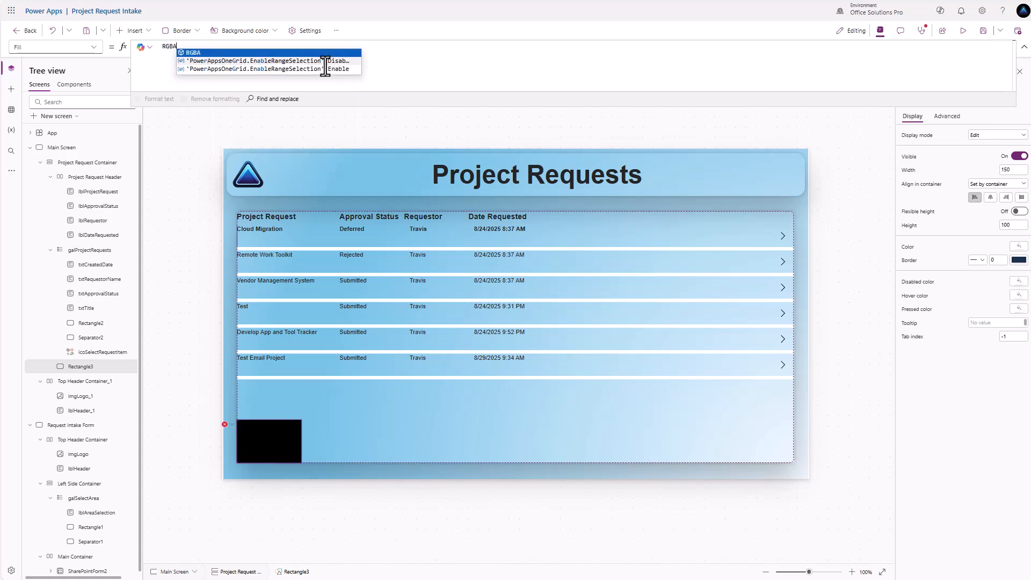
pyautogui.write('(0,0')
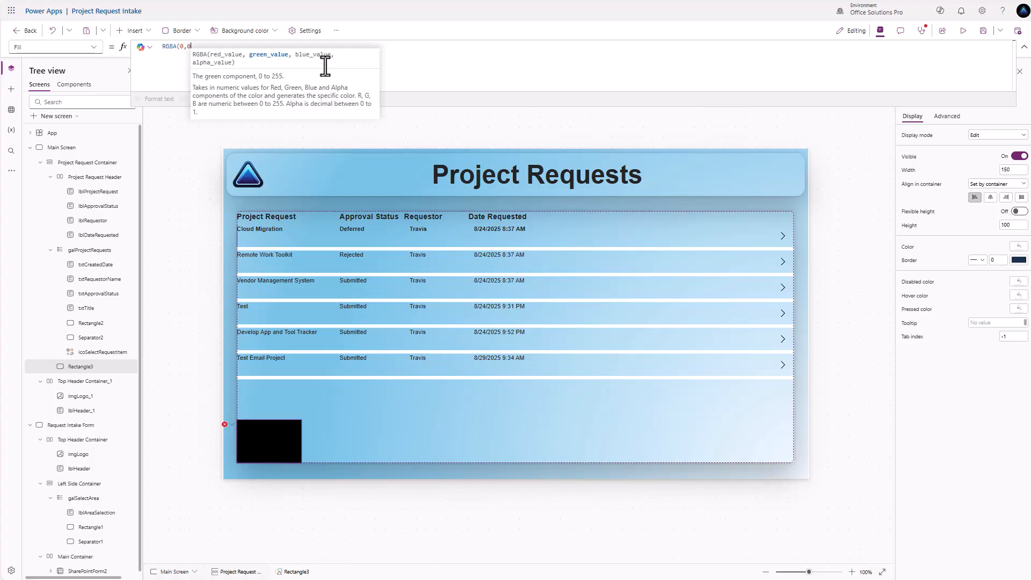
pyautogui.write(',0,0)')
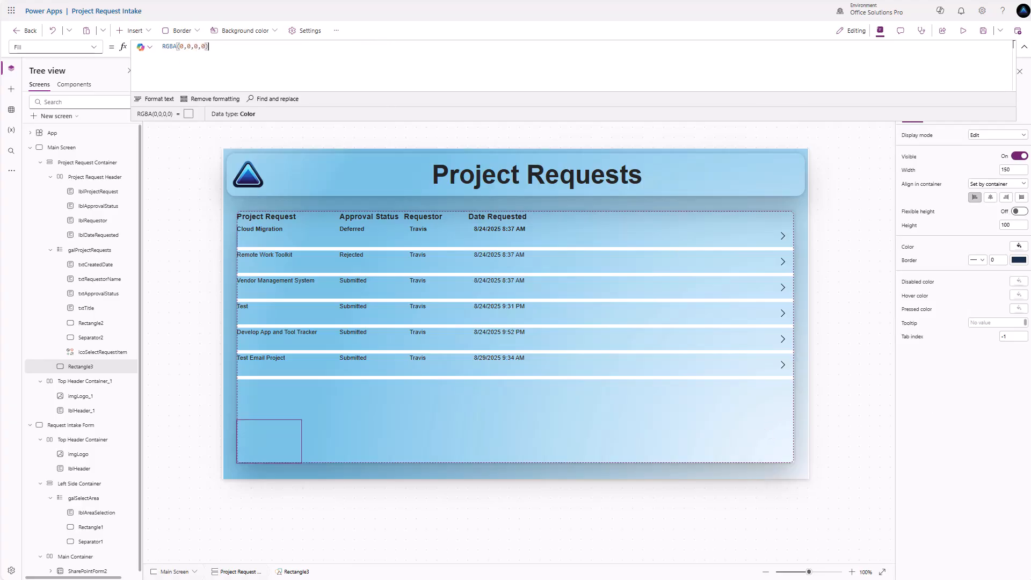
# Fill Rectangle3 with black, RGBA(0, 0, 0, 1), and set its border thickness to 2.
pyautogui.click(1017, 261)
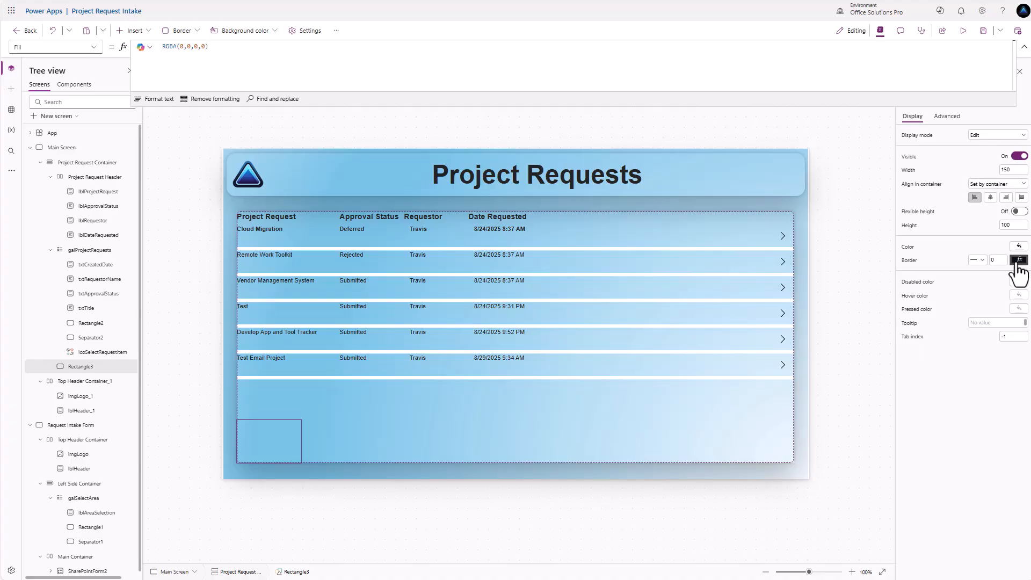
pyautogui.click(1017, 262)
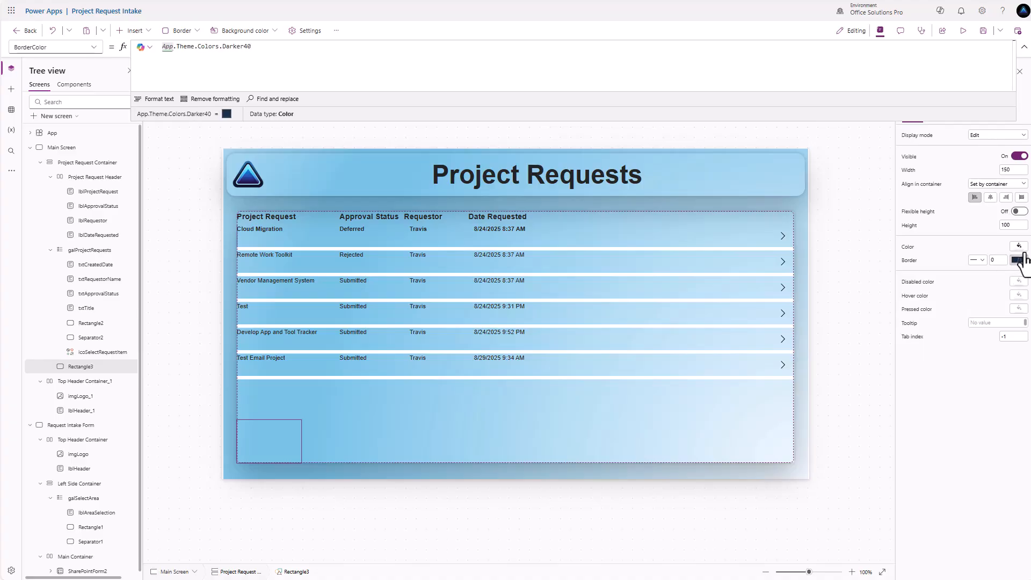
pyautogui.click(1018, 260)
pyautogui.click(975, 305)
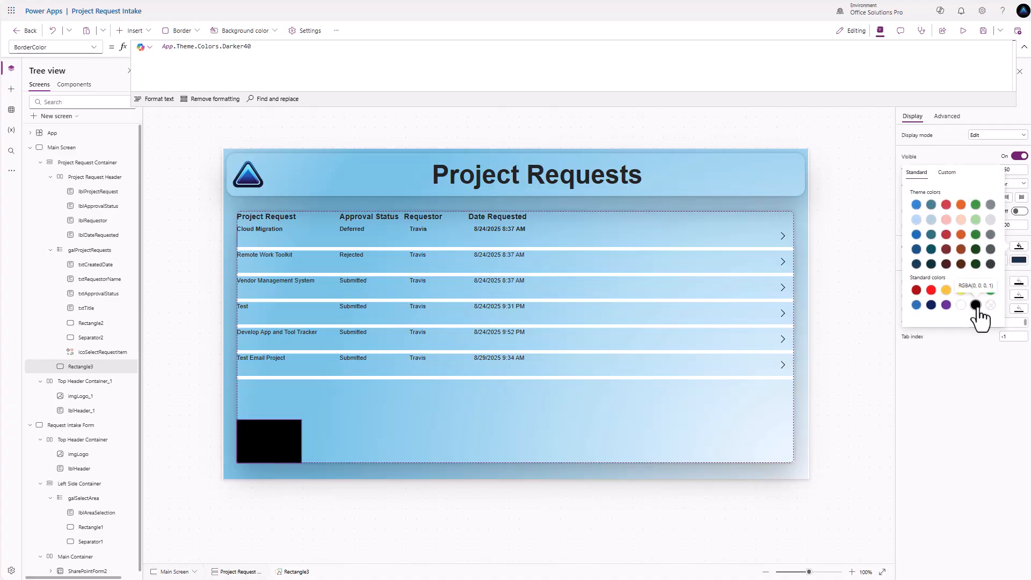
pyautogui.click(978, 383)
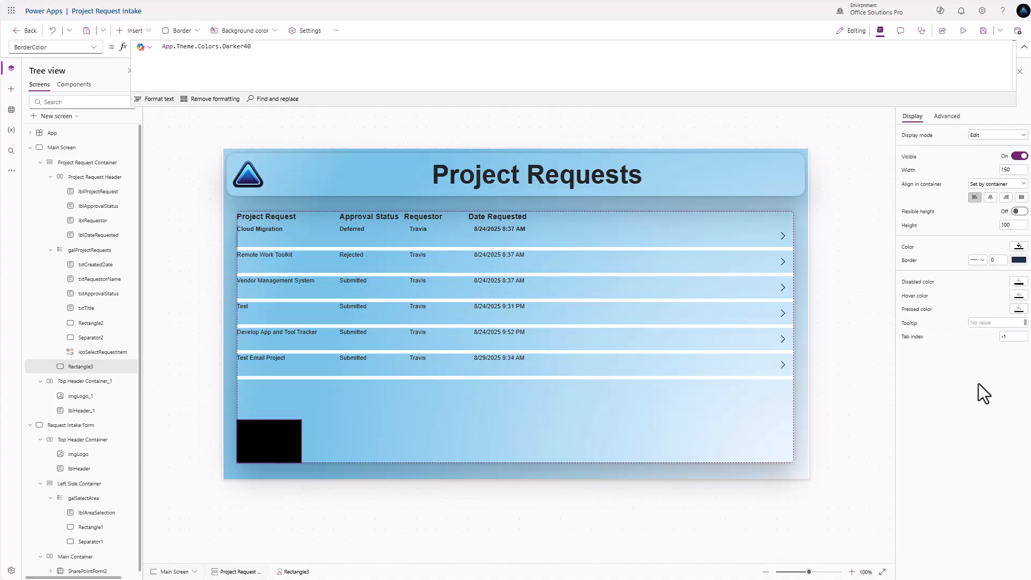
pyautogui.click(995, 263)
pyautogui.click(958, 252)
pyautogui.click(186, 322)
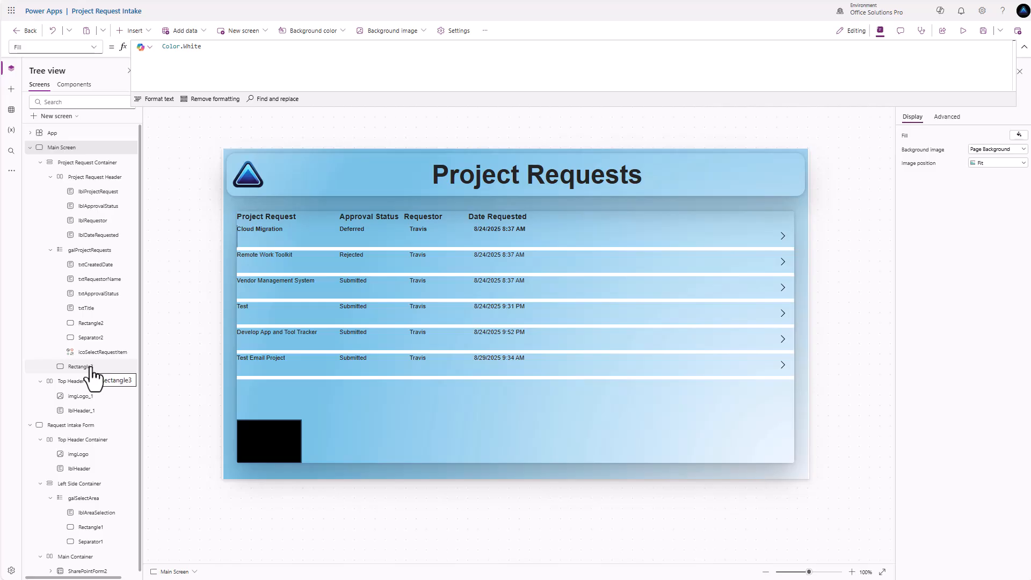
# Reorder Rectangle3 in the Project Request Container so it sits between the Project Request Header and galProjectRequests.
pyautogui.click(50, 250)
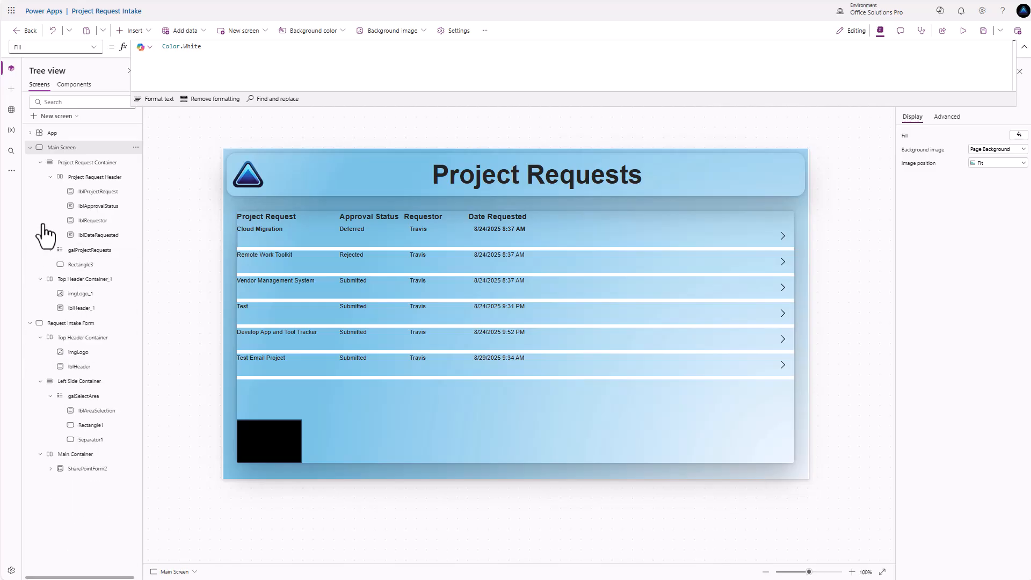
pyautogui.click(50, 176)
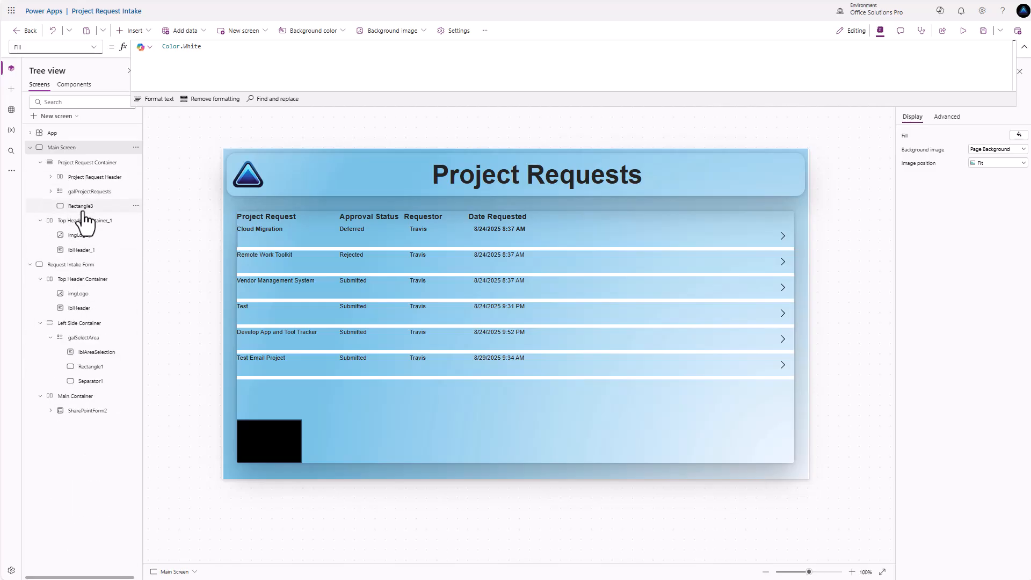
pyautogui.moveTo(82, 206); pyautogui.dragTo(79, 188)
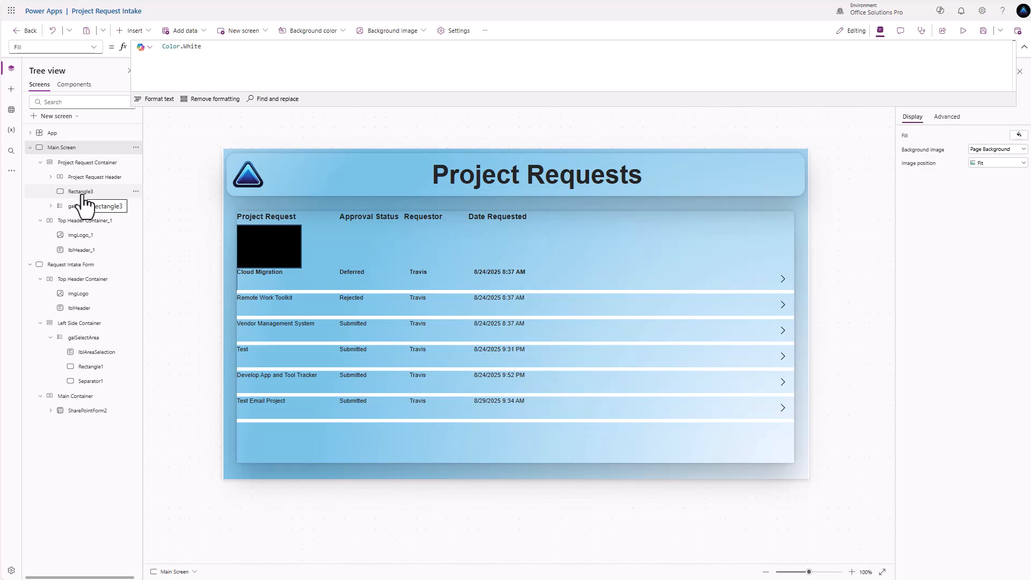
# Turn Rectangle3 into a thin separator line with a height of 2 and a width of Parent.Width.
pyautogui.click(280, 234)
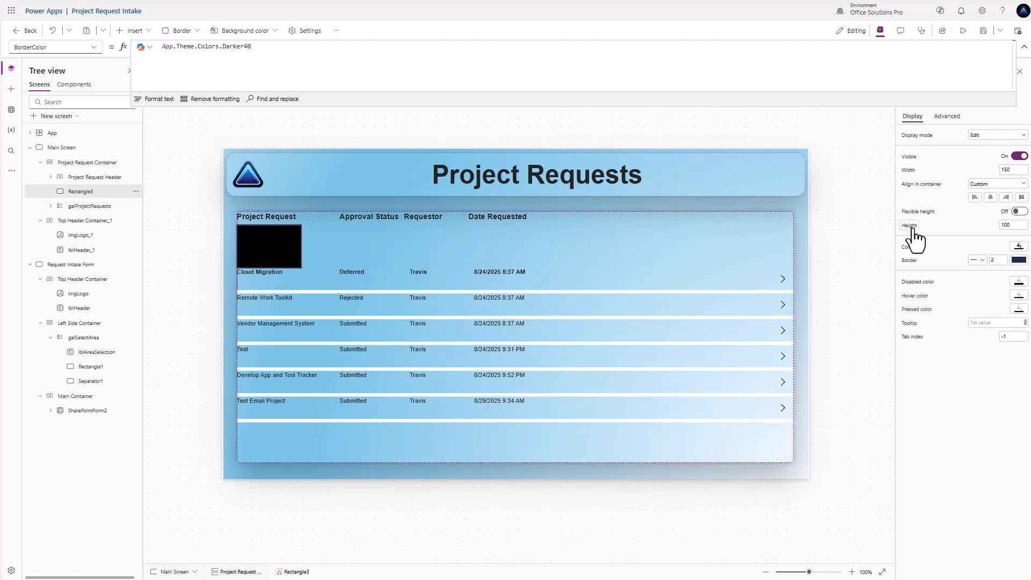
pyautogui.click(1015, 225)
pyautogui.write('2')
pyautogui.press('Return')
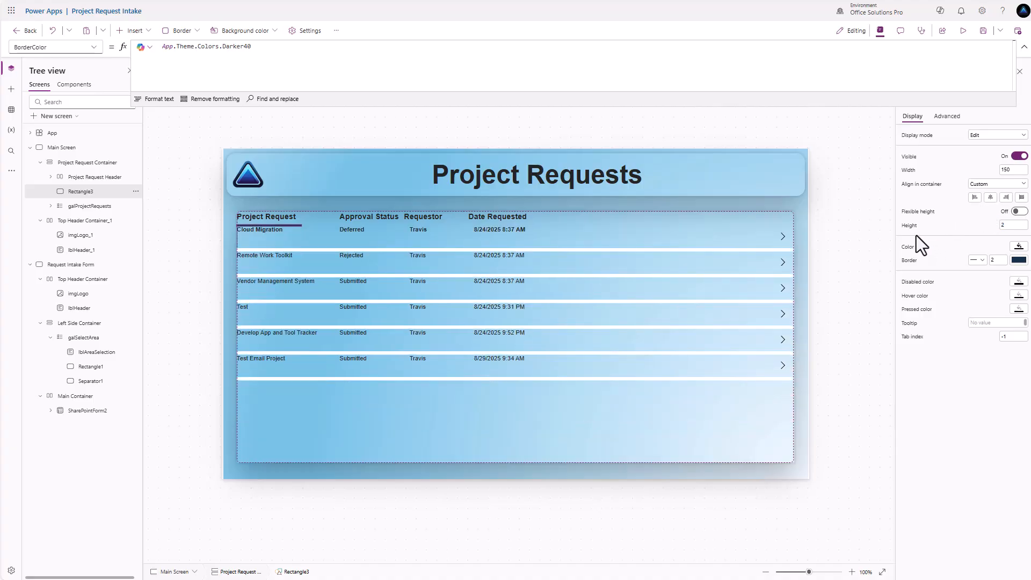
pyautogui.click(906, 171)
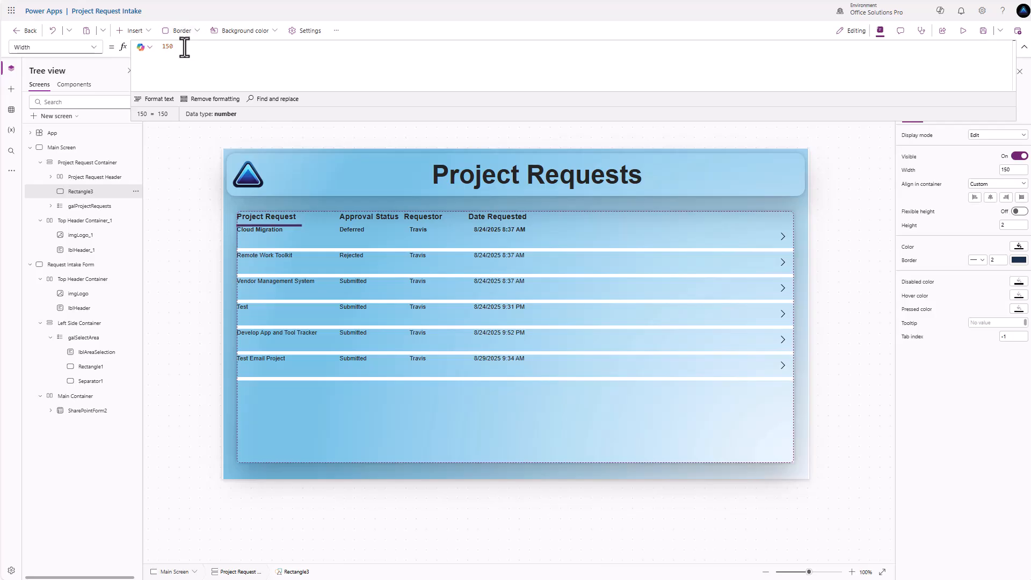
pyautogui.doubleClick(187, 54)
pyautogui.write('Parent.Width')
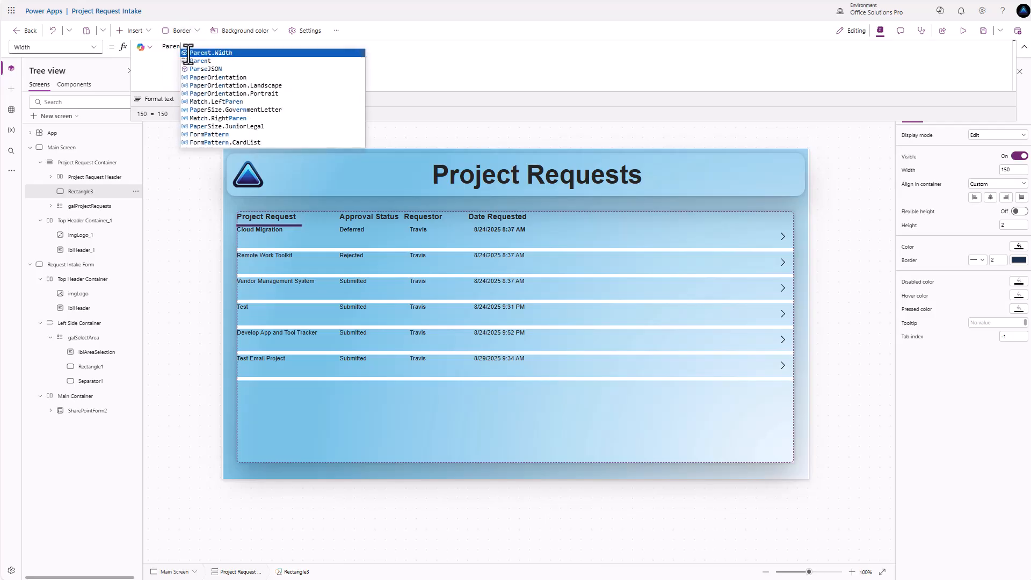
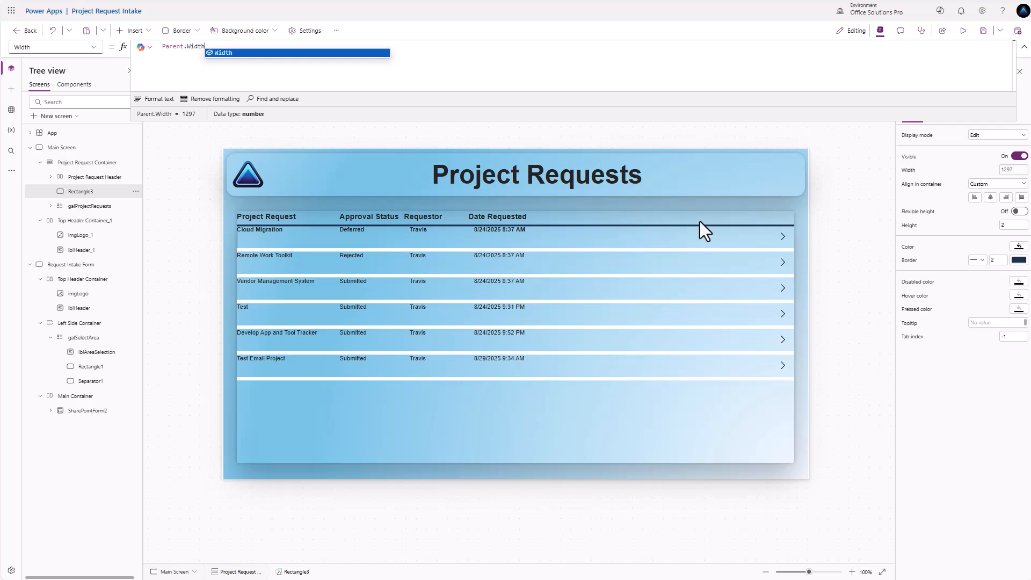
# Set Rectangle3's height and border thickness to 1, preview the app, and return to editing.
pyautogui.click(1009, 226)
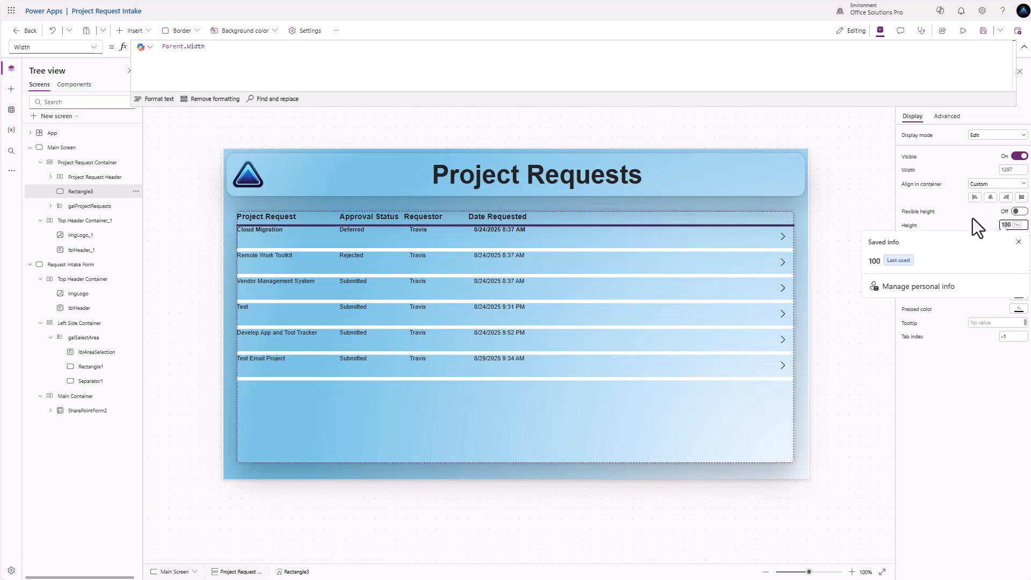
pyautogui.write('1')
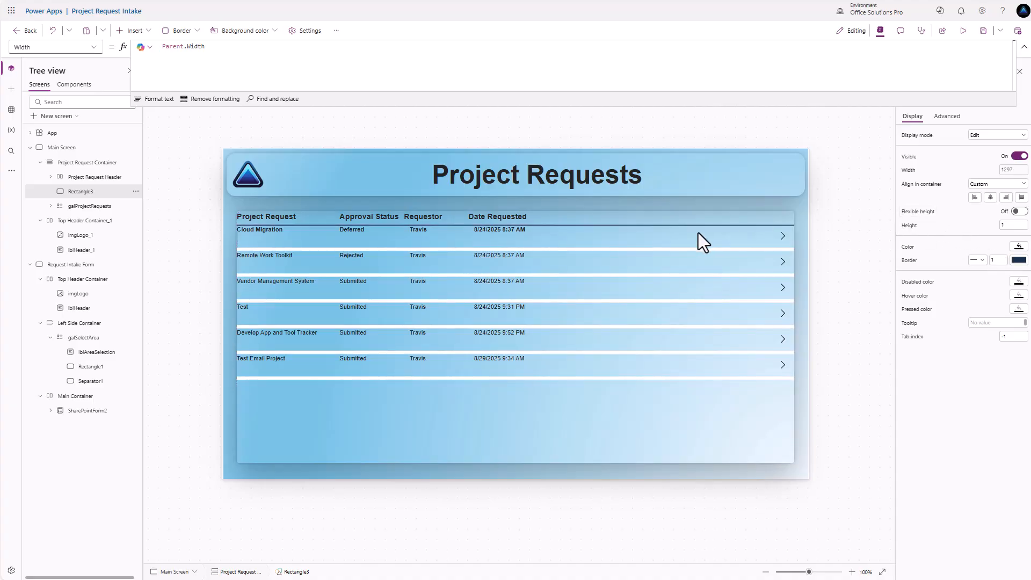
pyautogui.click(963, 30)
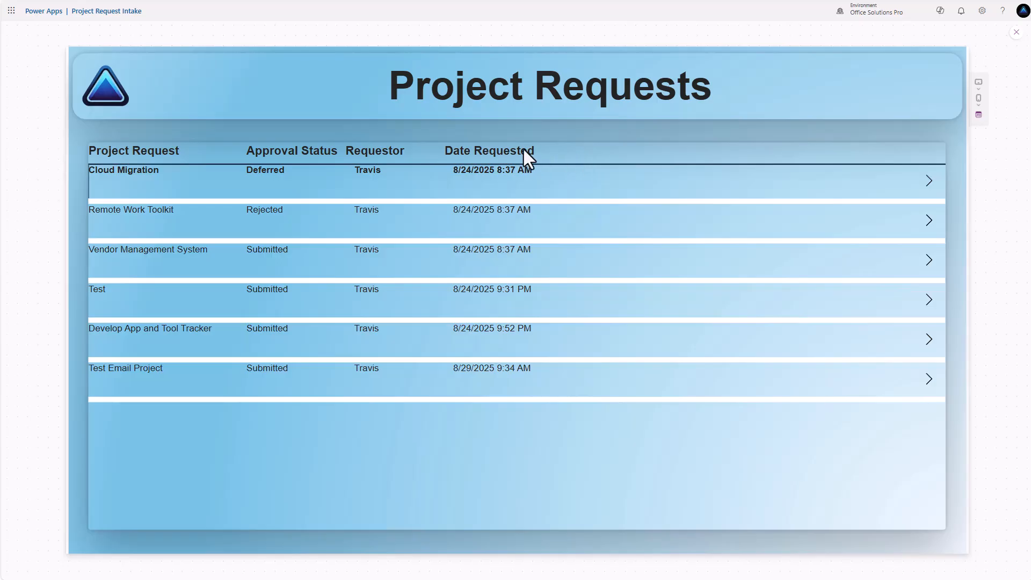
pyautogui.click(1016, 32)
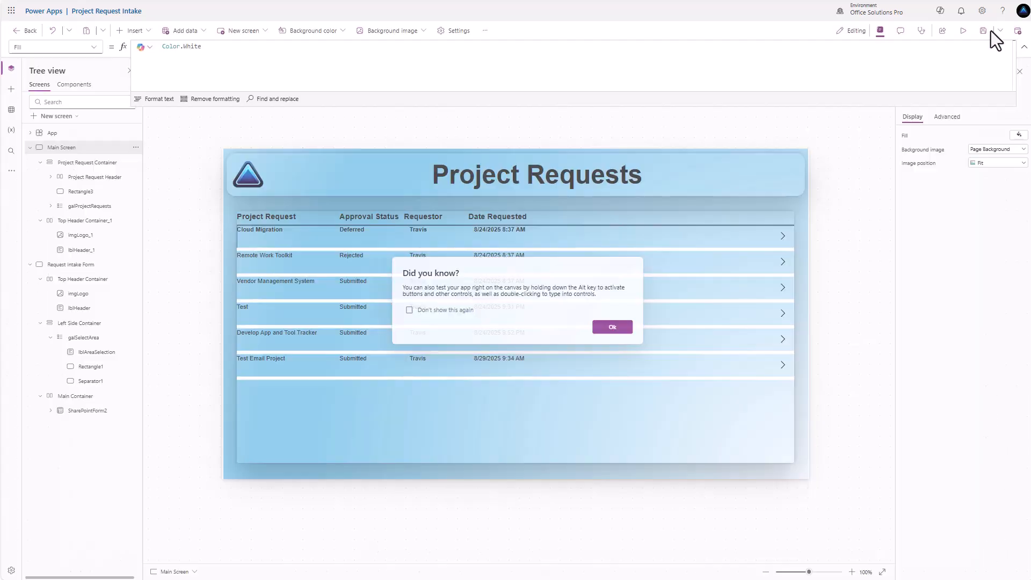
pyautogui.click(618, 326)
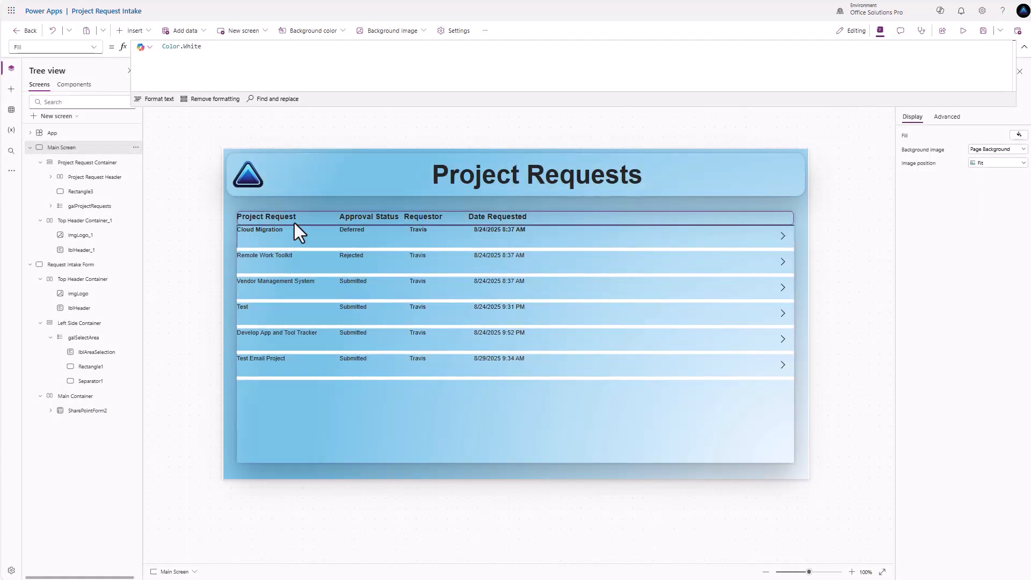
# Set the Project Request Header container's height to 22 and check the spacing in an app preview.
pyautogui.click(79, 177)
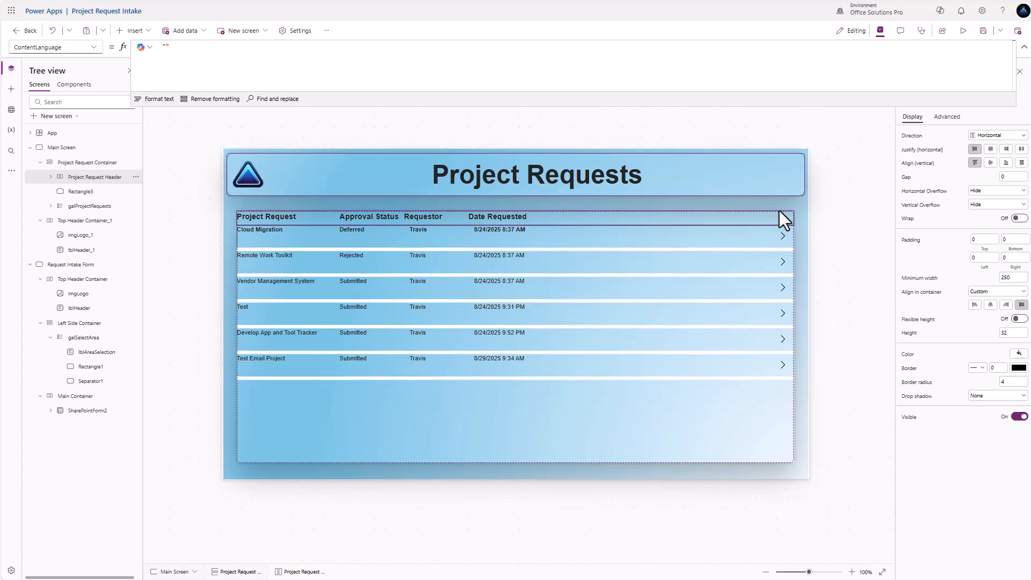
pyautogui.click(1016, 333)
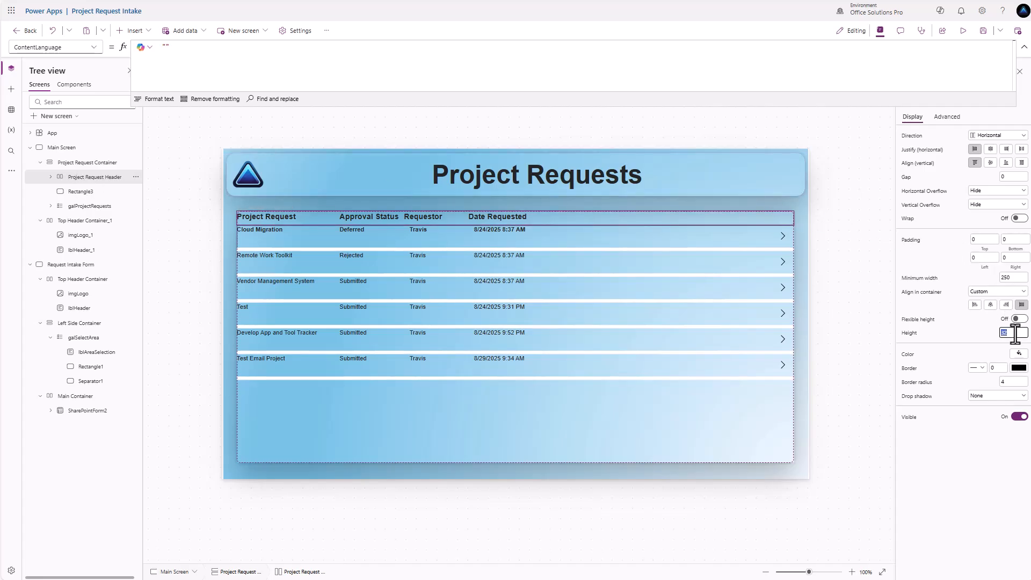
pyautogui.click(953, 323)
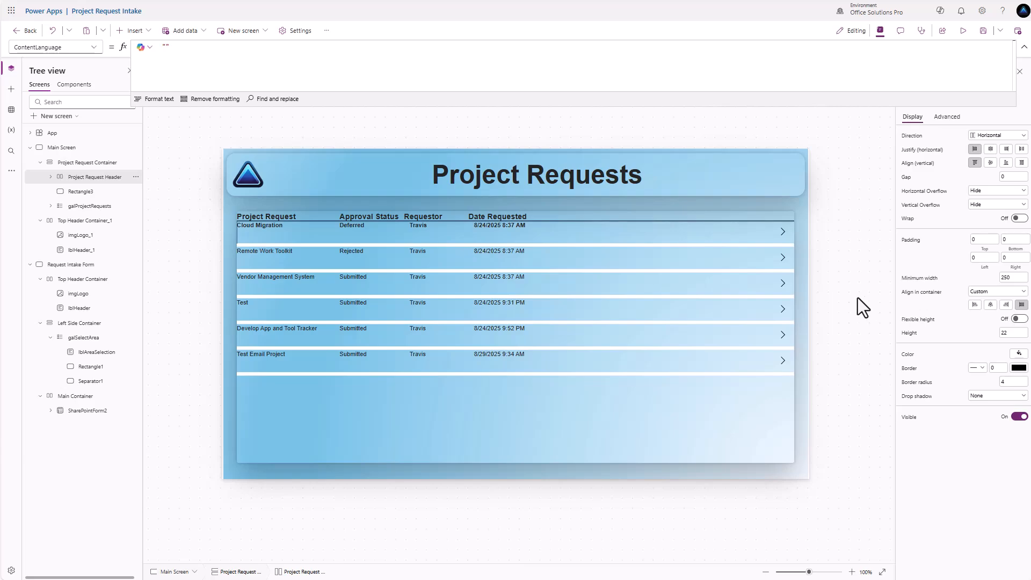
pyautogui.click(963, 31)
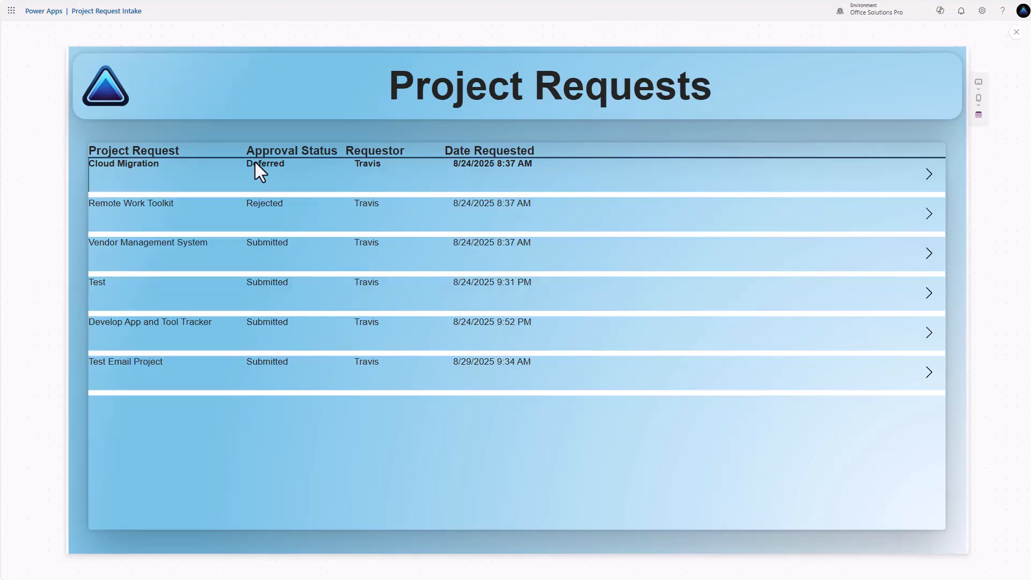
pyautogui.click(1015, 33)
pyautogui.click(613, 326)
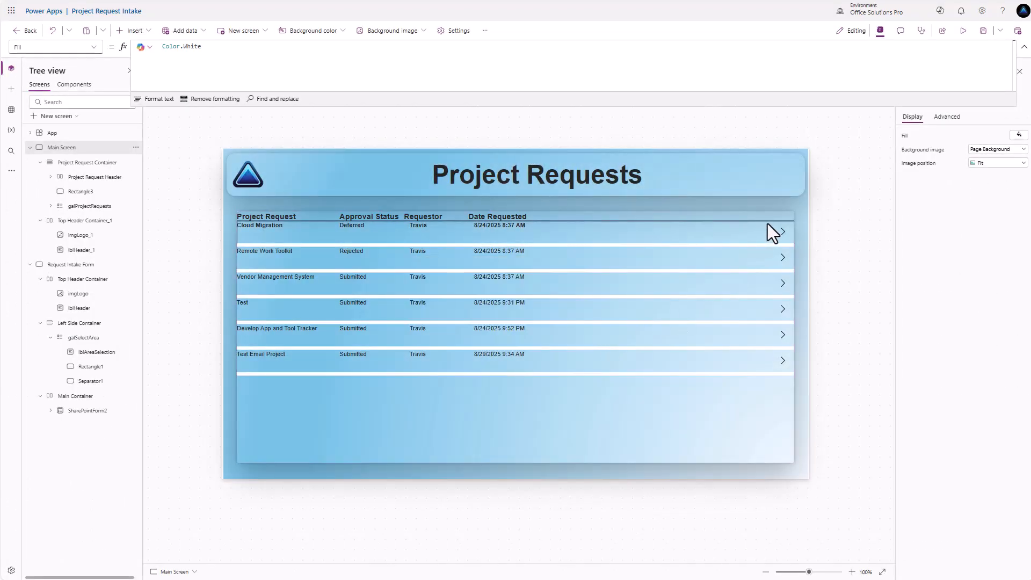
# Set the Project Request Header container's height to 25.
pyautogui.click(96, 177)
pyautogui.doubleClick(1007, 331)
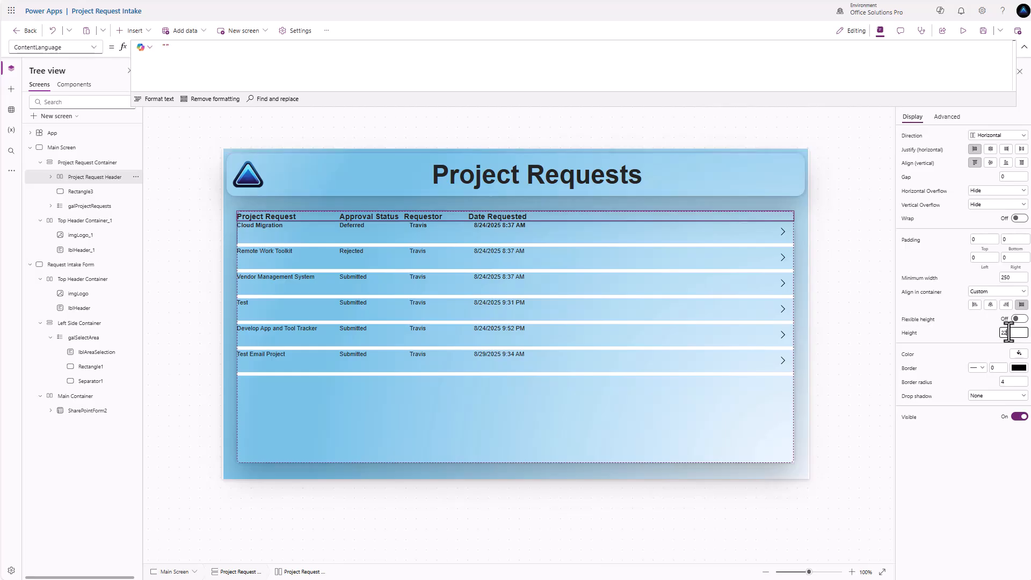
pyautogui.write('25')
pyautogui.click(979, 330)
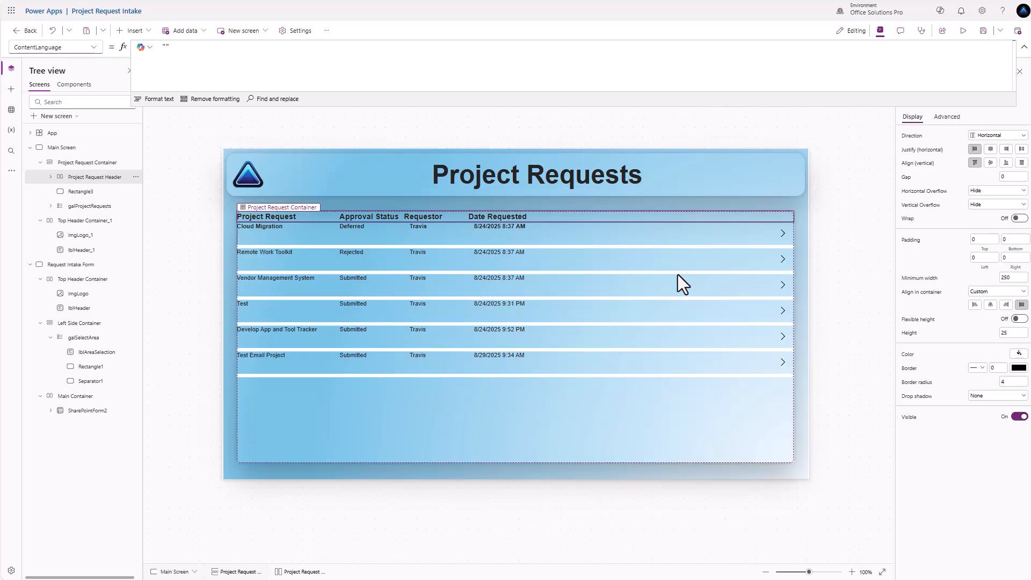
# Replace the OnSelect formula of the gallery's arrow icon icoSelectRequestItem with Set(gblSelectedRequest, ThisItem);.
pyautogui.click(782, 233)
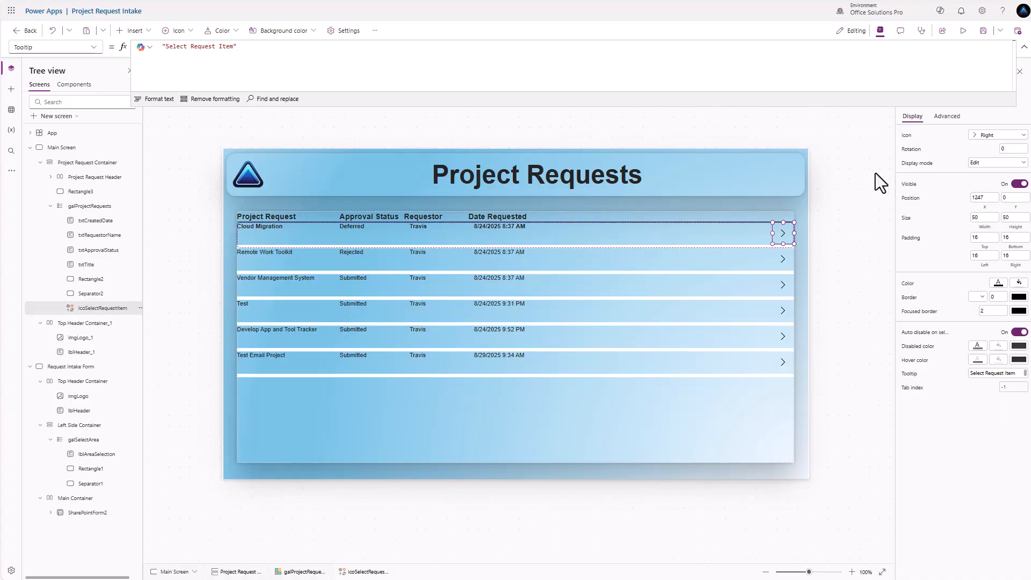
pyautogui.click(946, 123)
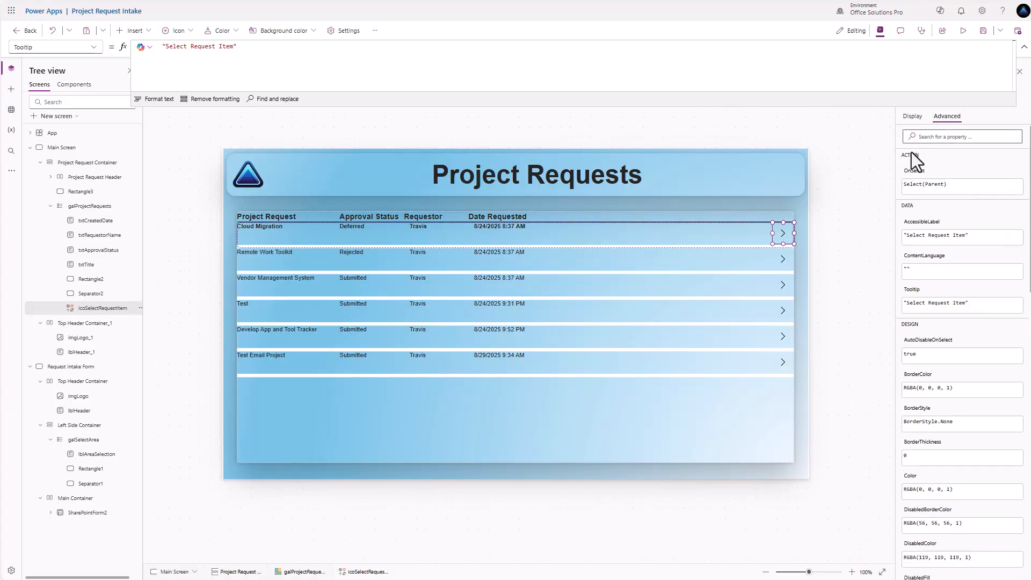
pyautogui.click(912, 177)
pyautogui.hotkey('ctrl', 'a')
pyautogui.write('Set')
pyautogui.write('gbl')
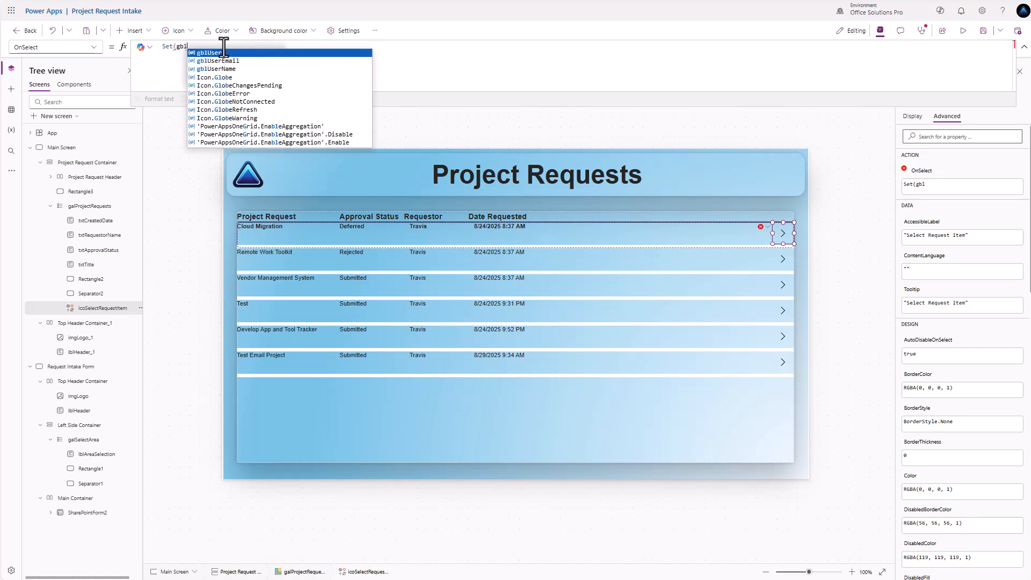
pyautogui.write('SelectedR')
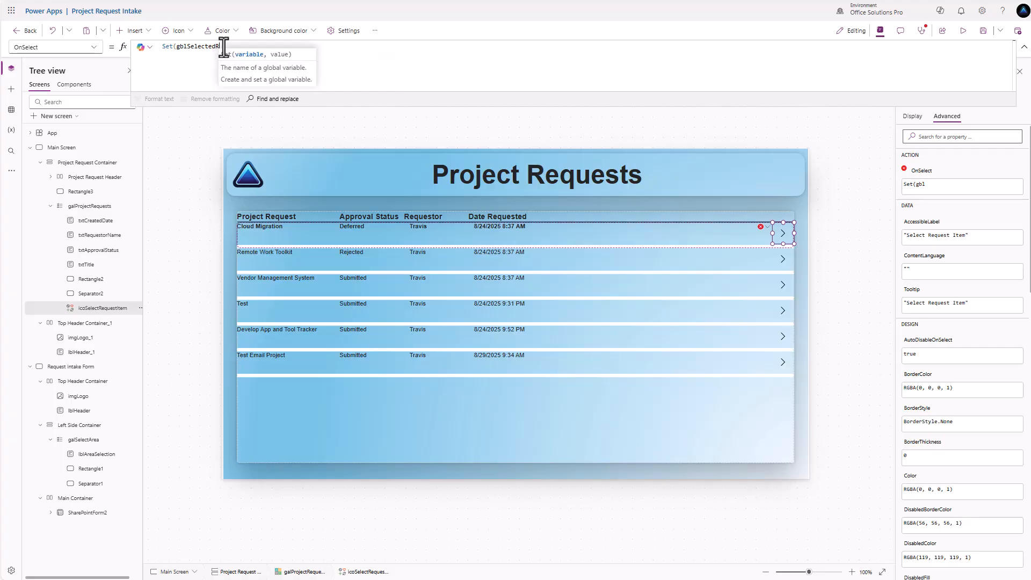
pyautogui.write('equest, ThisI')
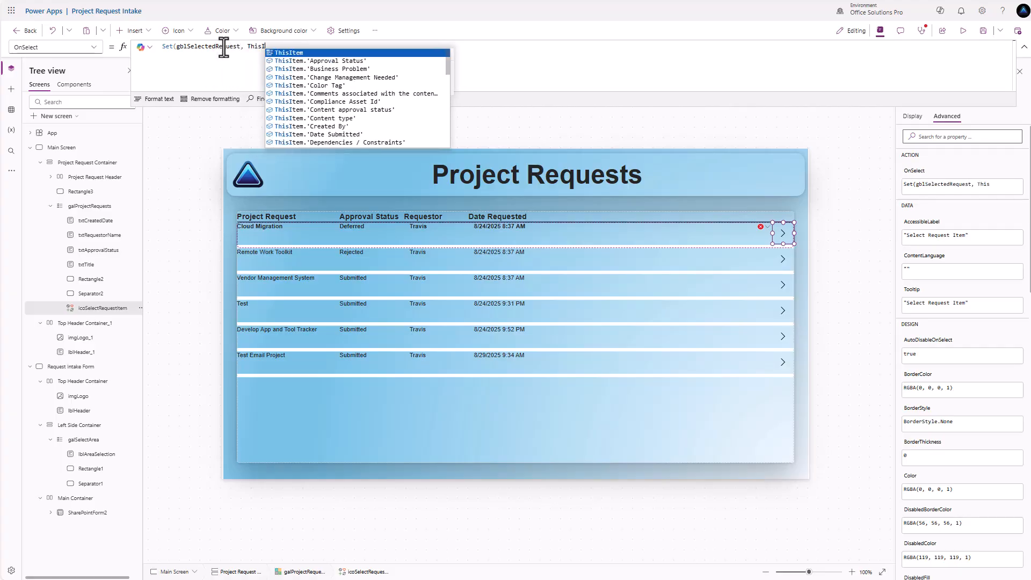
pyautogui.write('tem);')
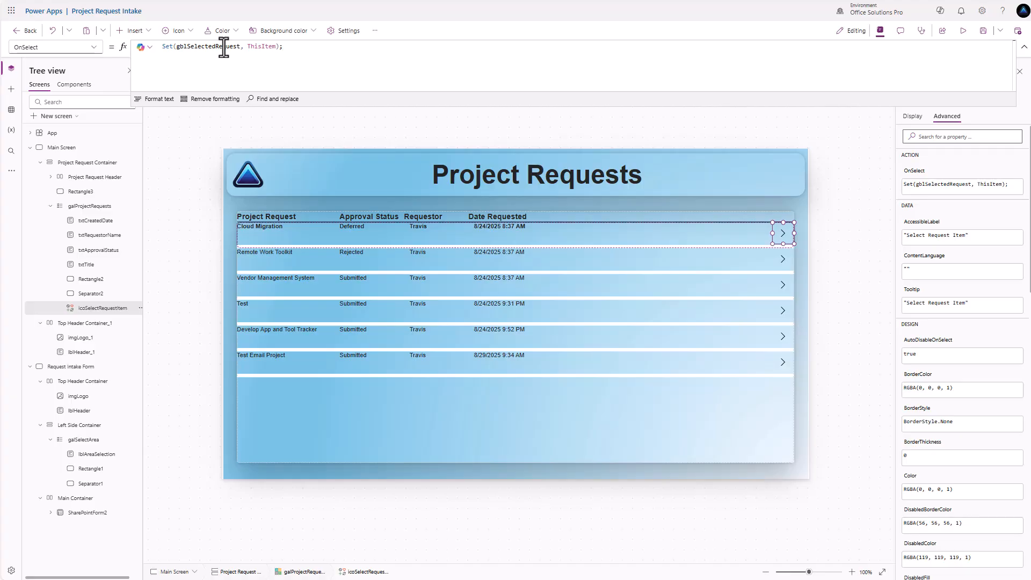
# Add a second line to the arrow icon's OnSelect formula: Navigate('Request Intake Form',ScreenTransition.CoverRight);.
pyautogui.hotkey('shift', 'Return')
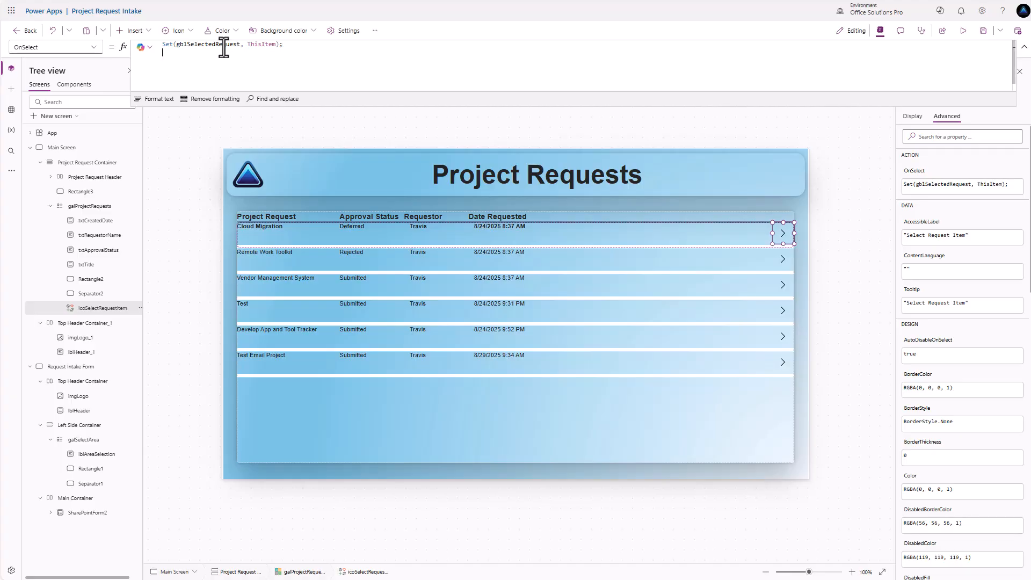
pyautogui.write('Navigate(')
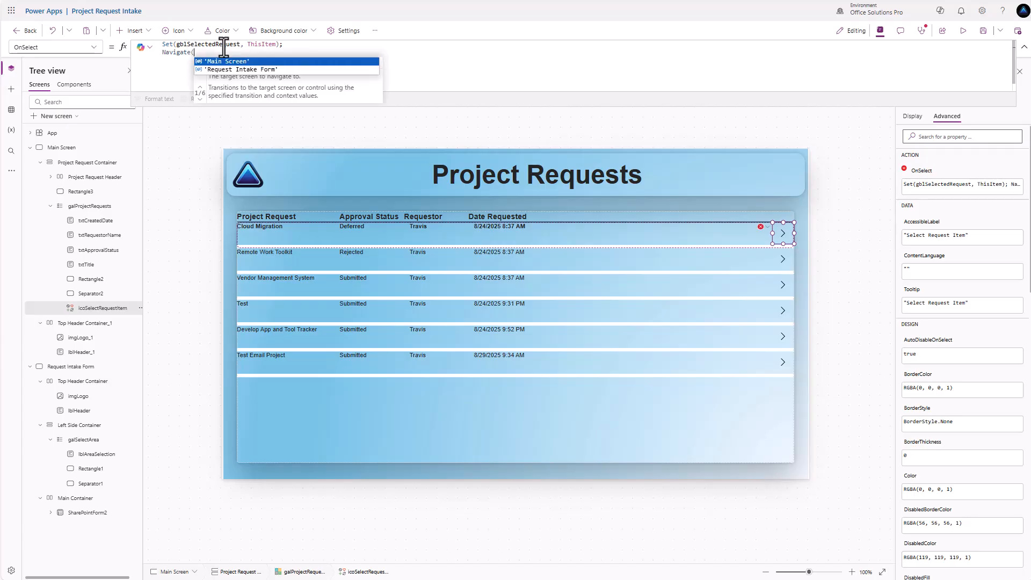
pyautogui.press('Down')
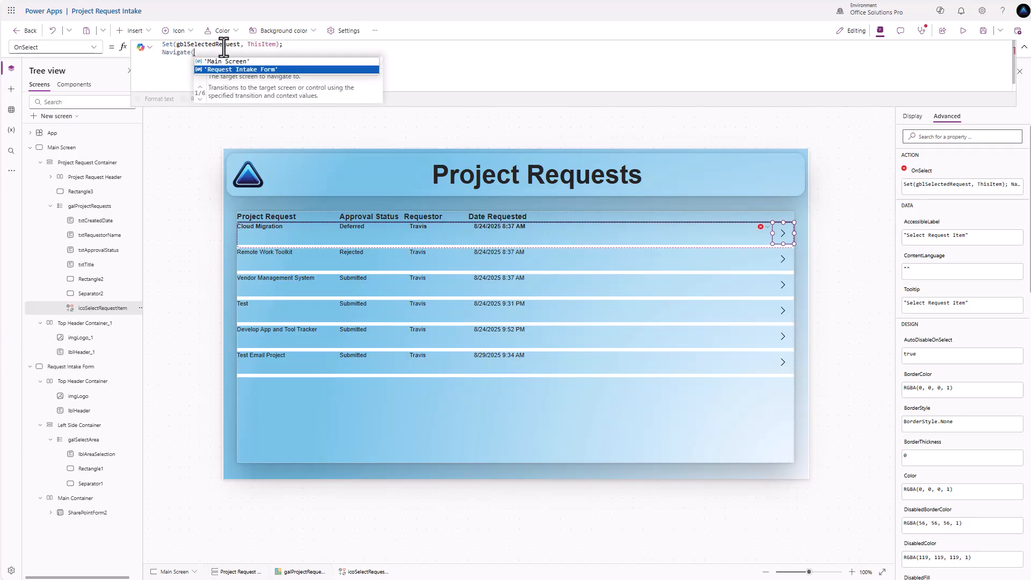
pyautogui.press('Tab')
pyautogui.write(',')
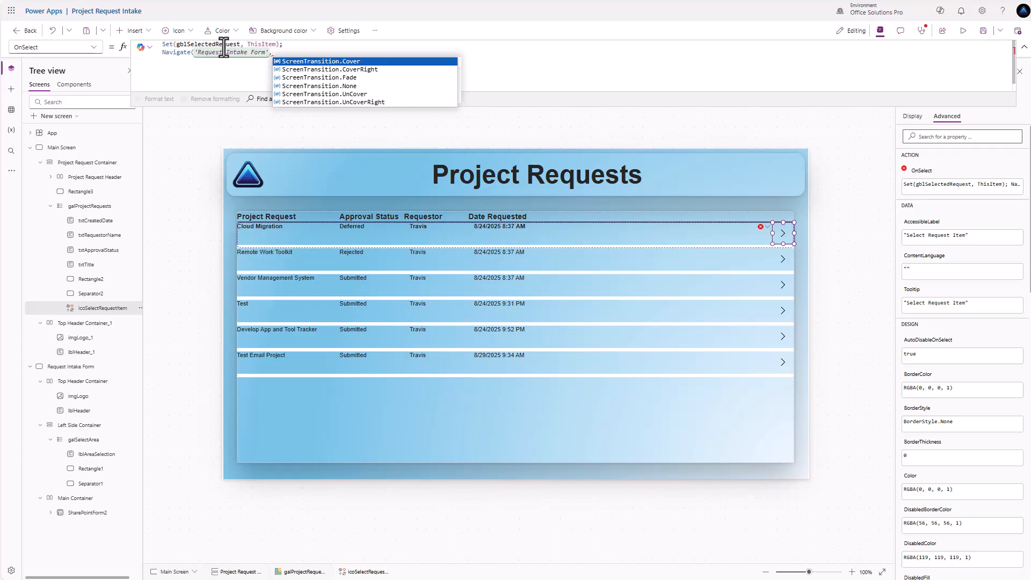
pyautogui.press('Down')
pyautogui.press('Tab')
pyautogui.write(')')
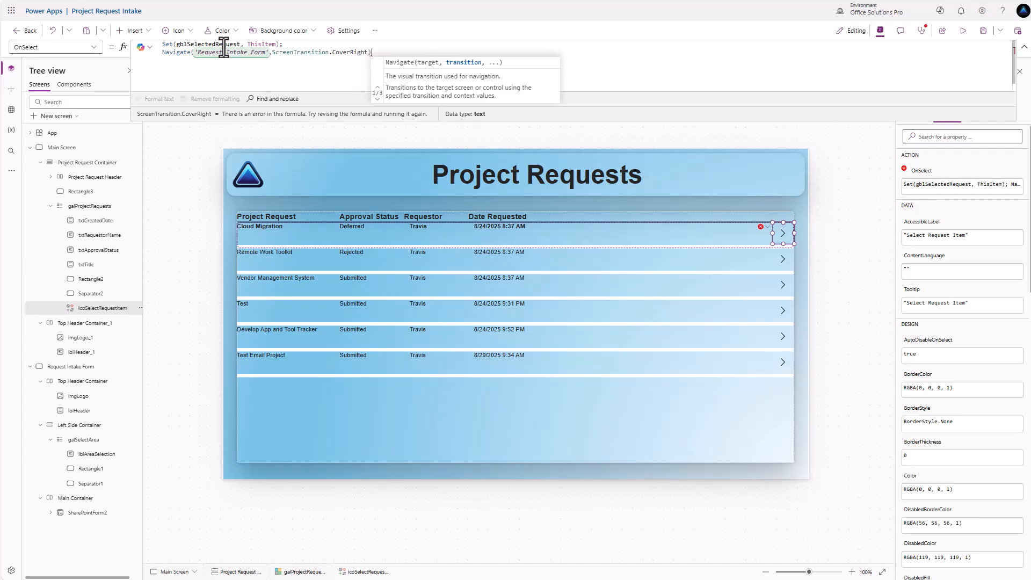
pyautogui.write(';')
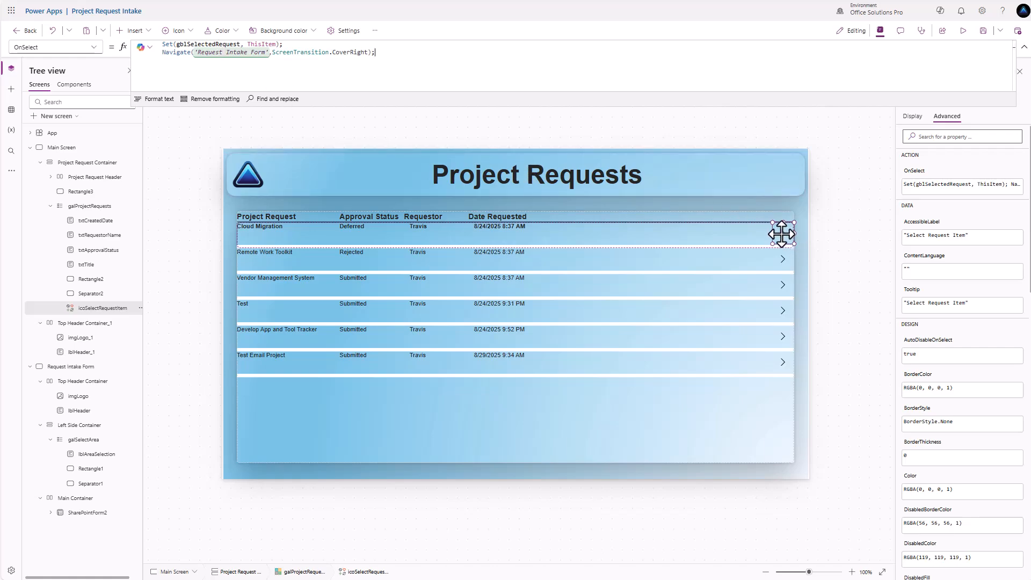
# Run the Cloud Migration item's arrow action and set the intake form's Item property to gblSelectedRequest.
pyautogui.press('alt')
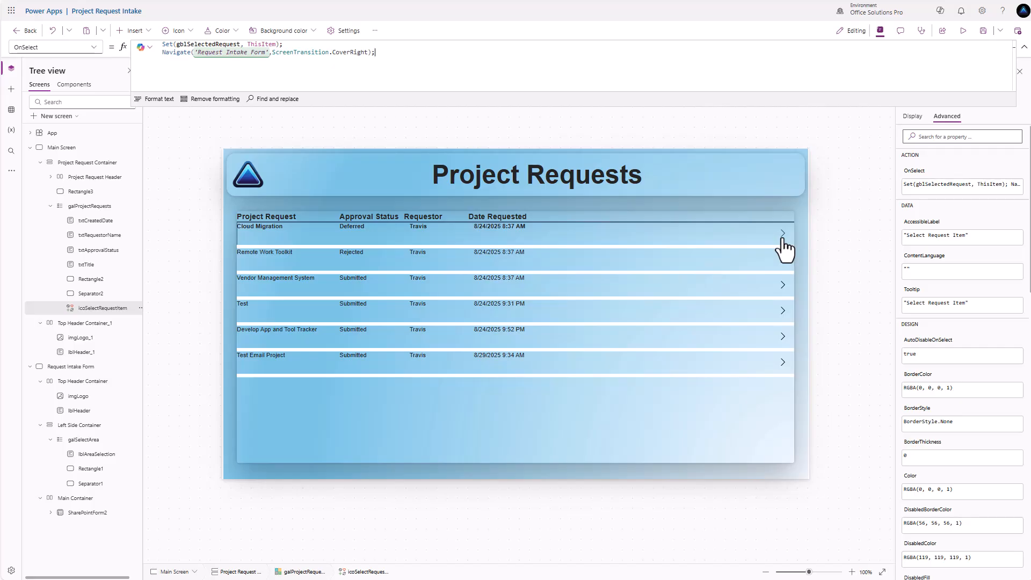
pyautogui.keyDown('alt'); pyautogui.click(783, 240); pyautogui.keyUp('alt')
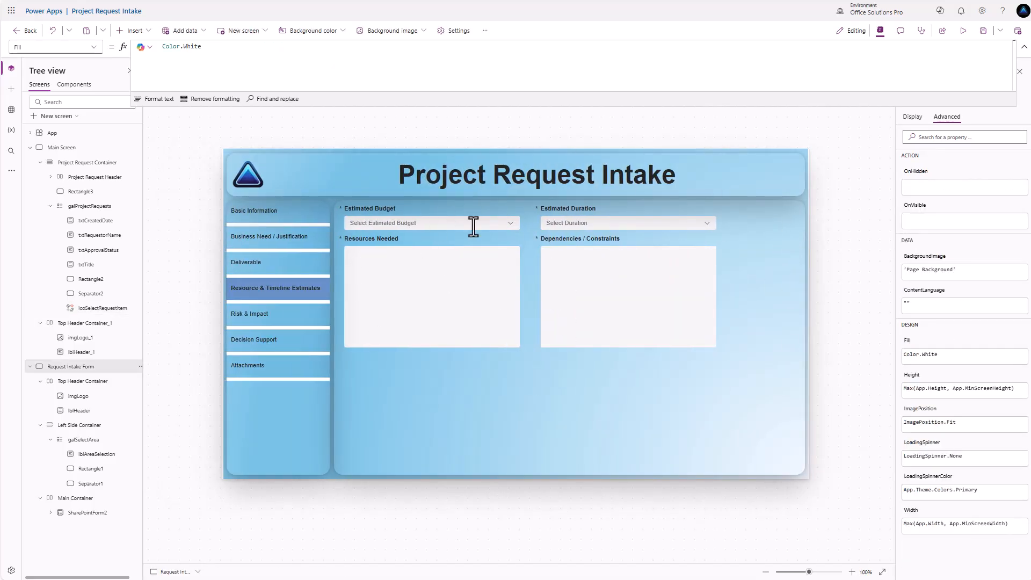
pyautogui.click(560, 378)
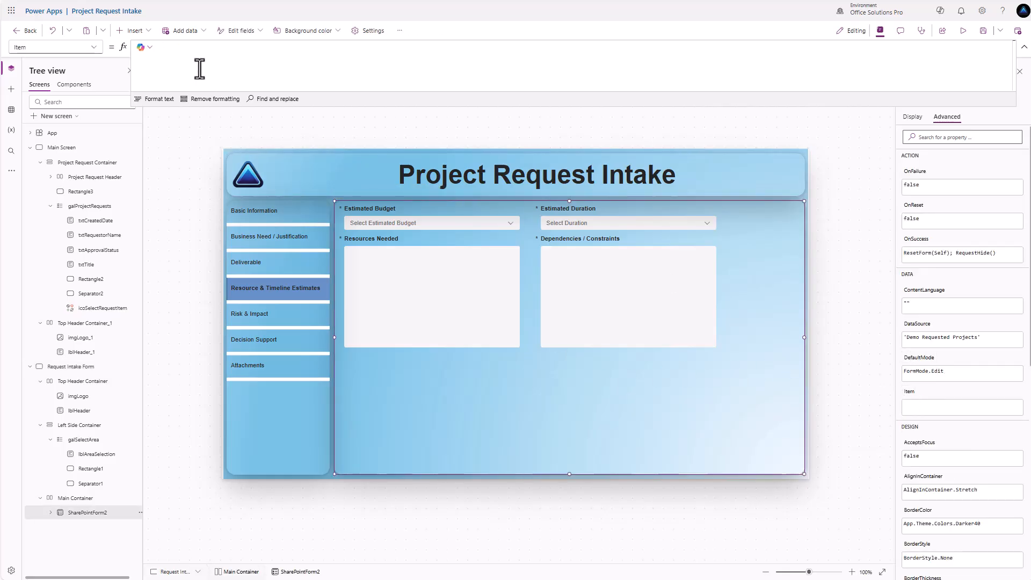
pyautogui.write('gblSelectedRequest')
pyautogui.press('Tab')
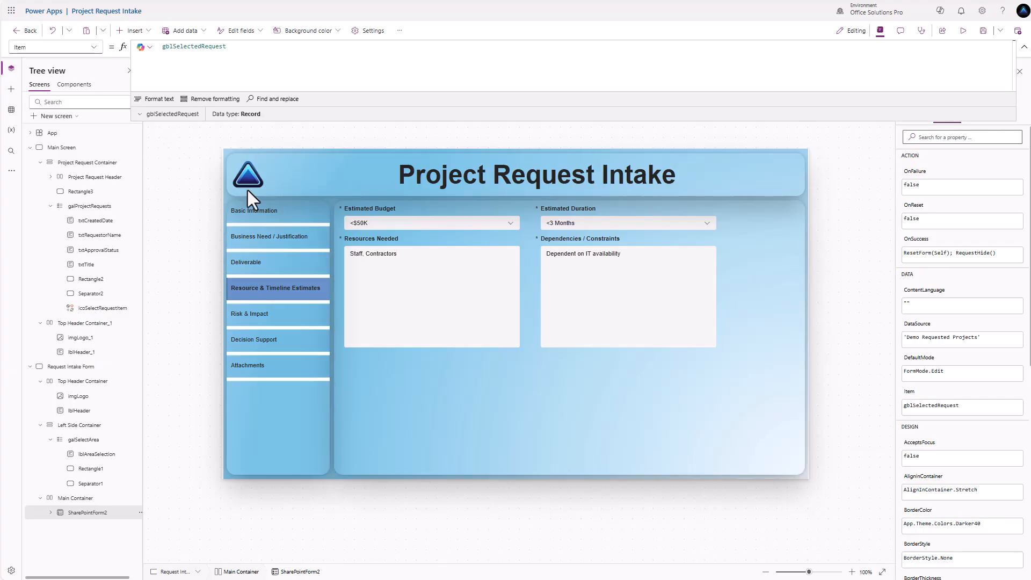
# Check the Cloud Migration request's data in the form sections from Basic Information to Decision Support, and test the Urgency dropdown.
pyautogui.click(266, 215)
pyautogui.click(273, 238)
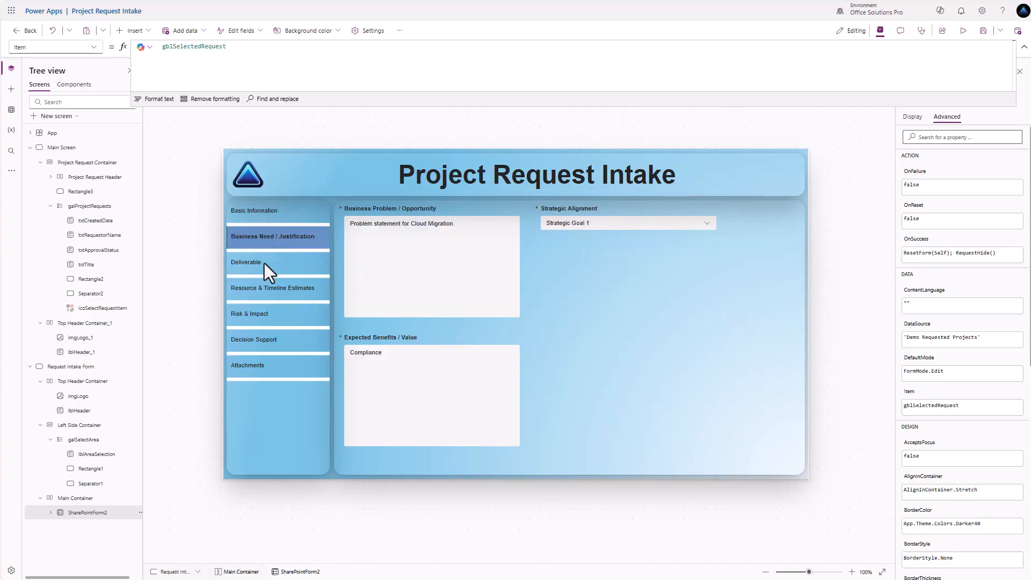
pyautogui.click(261, 266)
pyautogui.click(259, 294)
pyautogui.click(256, 313)
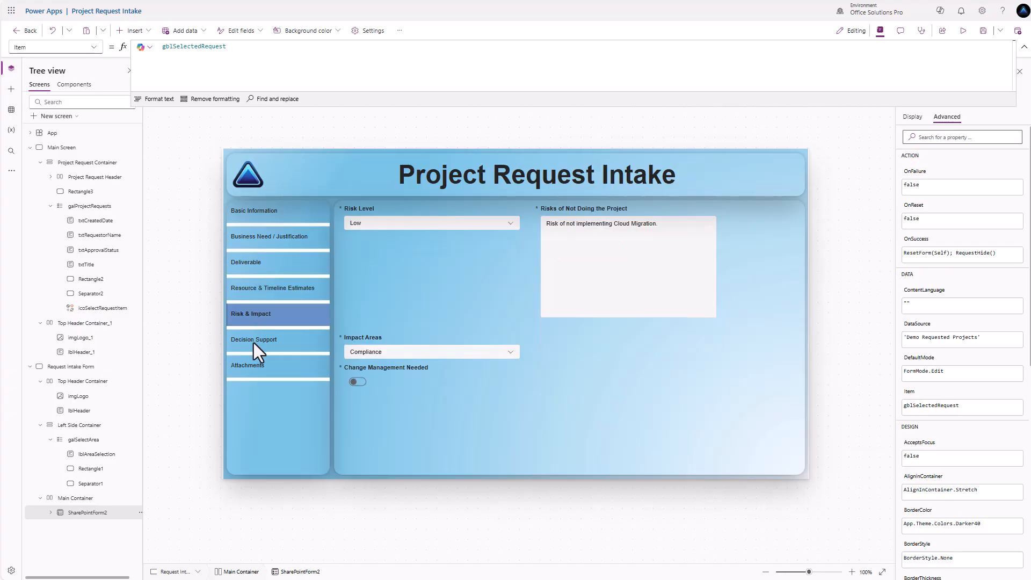
pyautogui.click(253, 342)
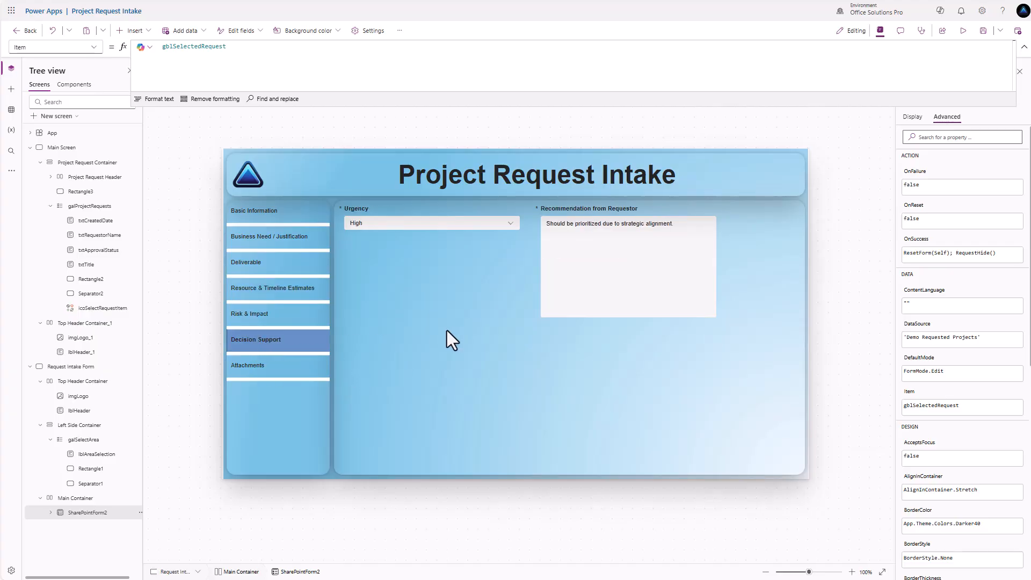
pyautogui.click(511, 224)
pyautogui.click(512, 226)
pyautogui.click(510, 225)
pyautogui.click(512, 226)
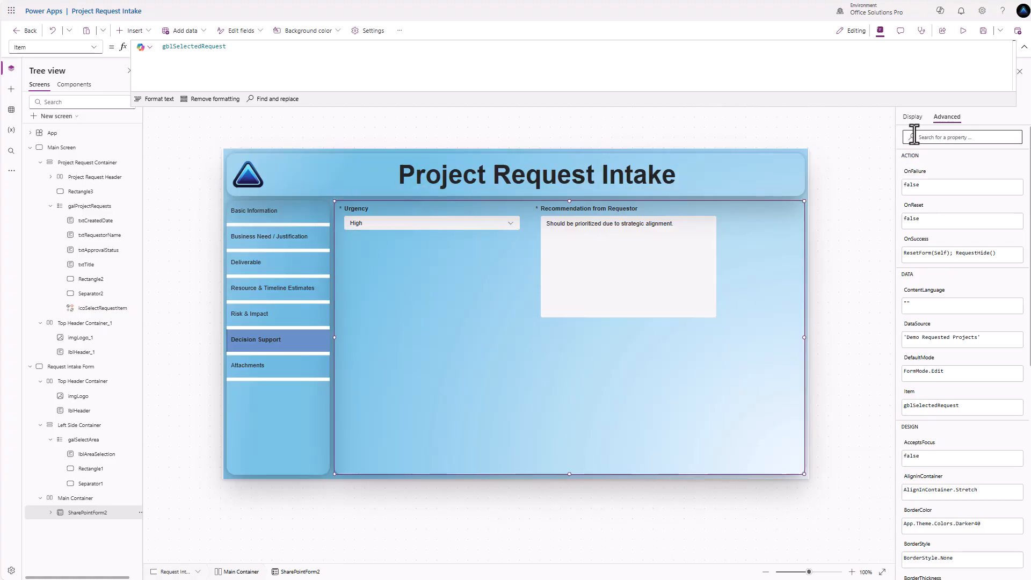
# Set the intake form's default mode to View and test whether the Project Title under Basic Information can be edited.
pyautogui.click(912, 117)
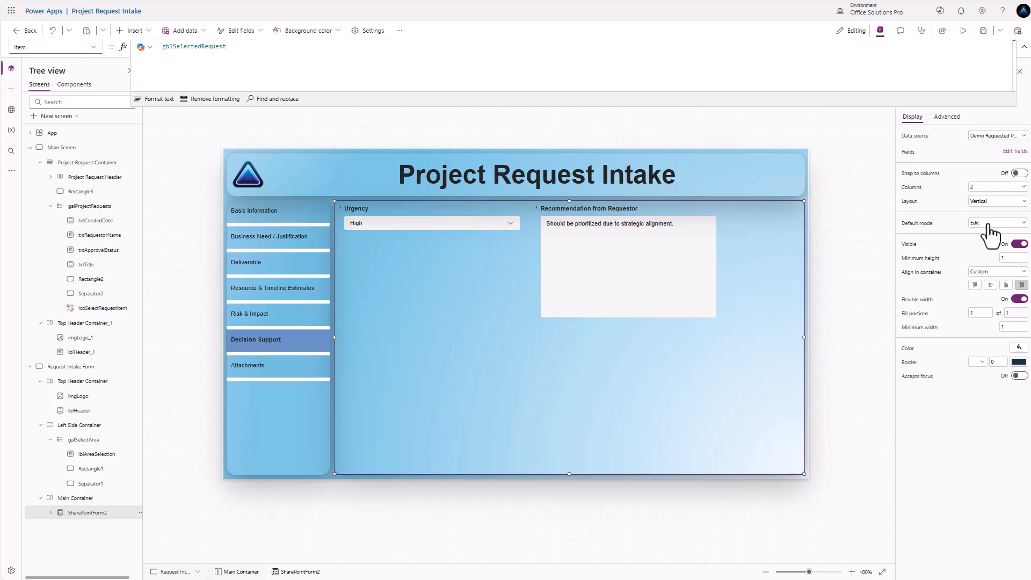
pyautogui.click(992, 223)
pyautogui.click(982, 255)
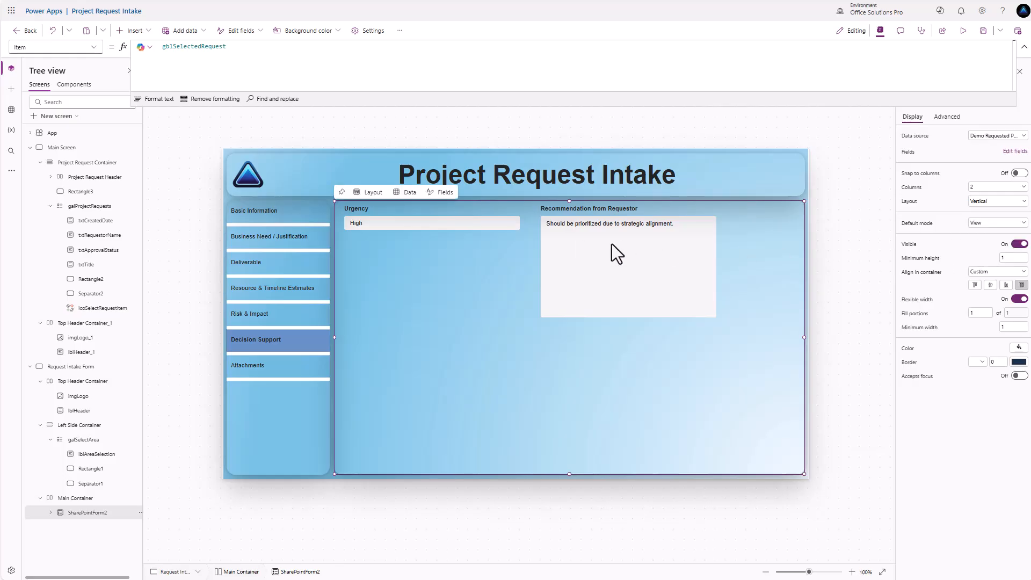
pyautogui.press('alt')
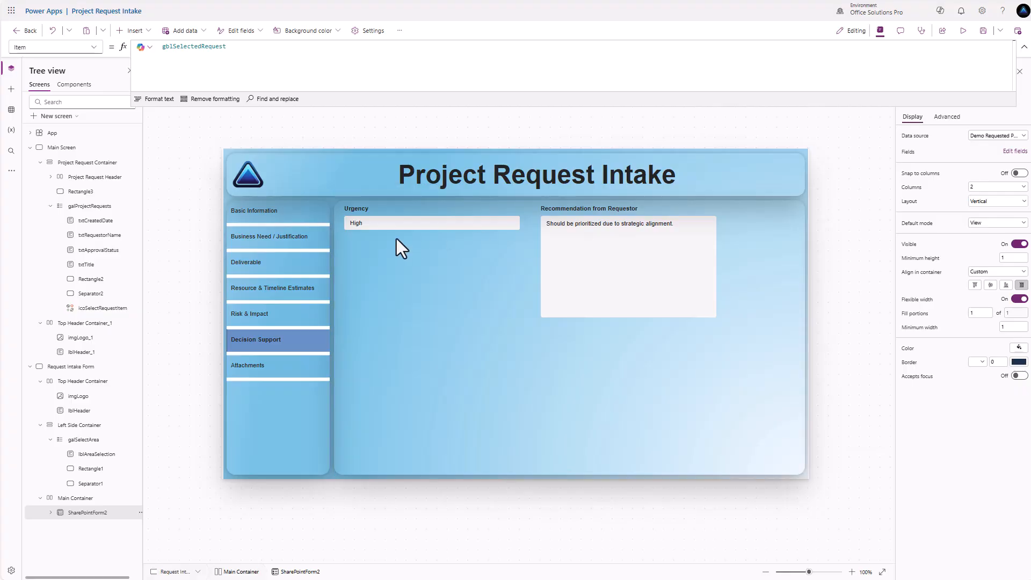
pyautogui.click(248, 213)
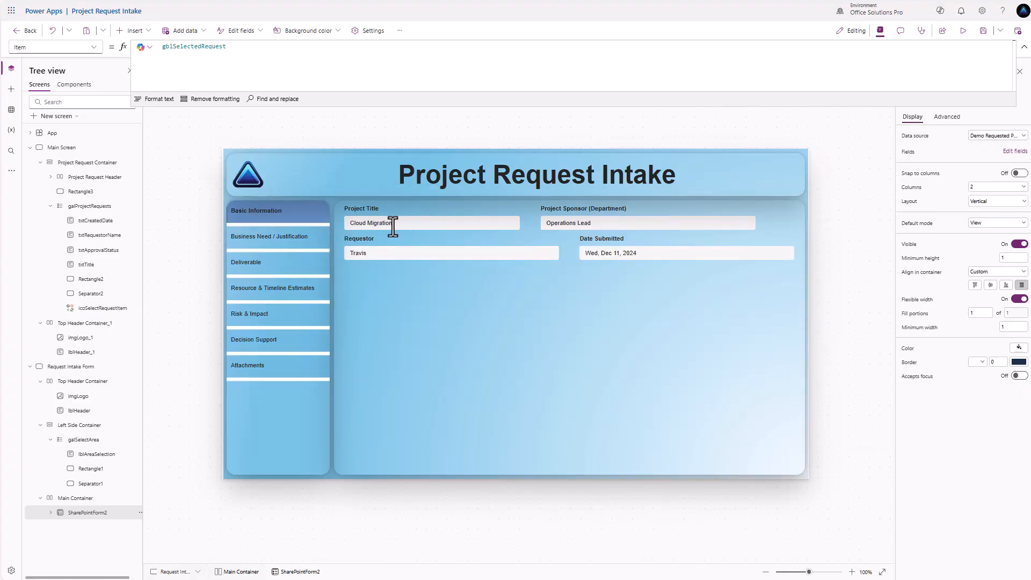
pyautogui.click(388, 225)
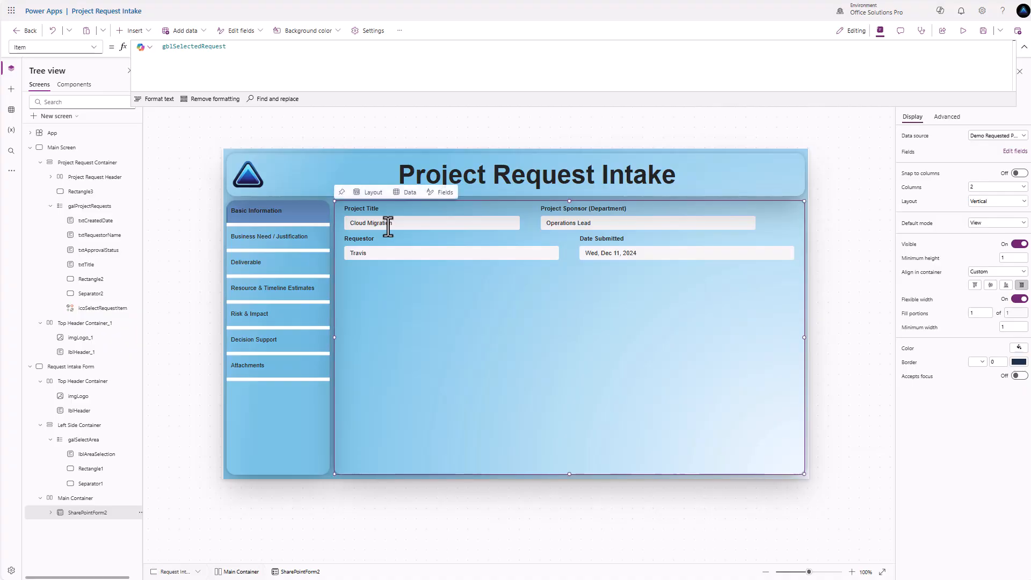
# Return to Main Screen, open the Remote Work Toolkit request from its arrow, and check its sections through Risk & Impact.
pyautogui.click(80, 147)
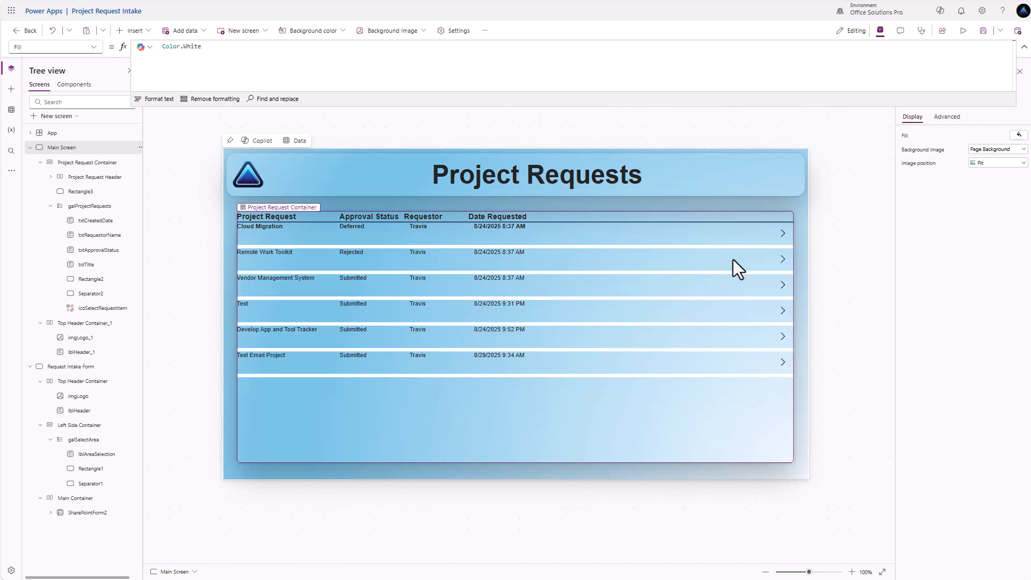
pyautogui.keyDown('alt'); pyautogui.click(783, 260); pyautogui.keyUp('alt')
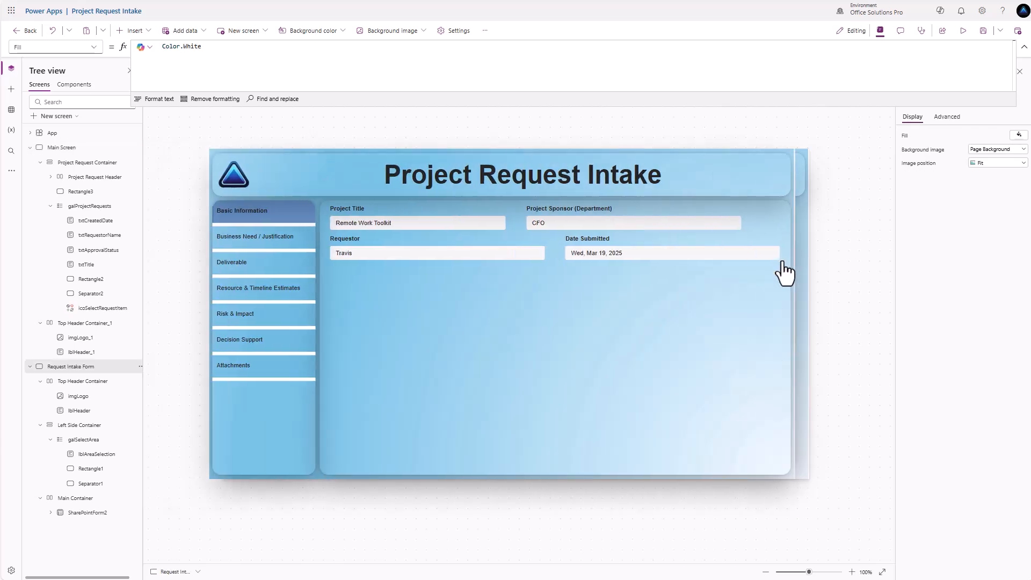
pyautogui.click(409, 226)
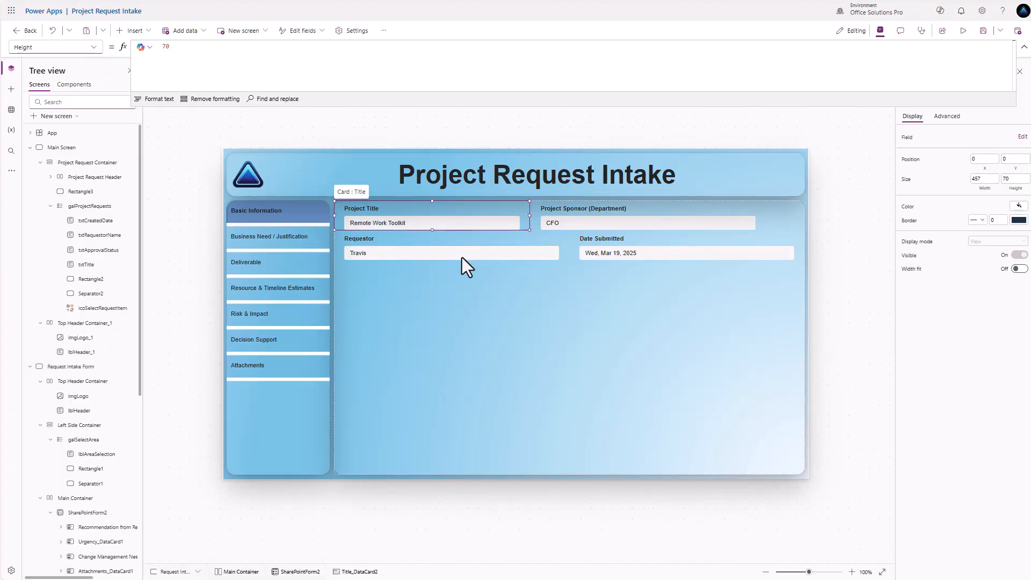
pyautogui.click(266, 241)
pyautogui.click(259, 264)
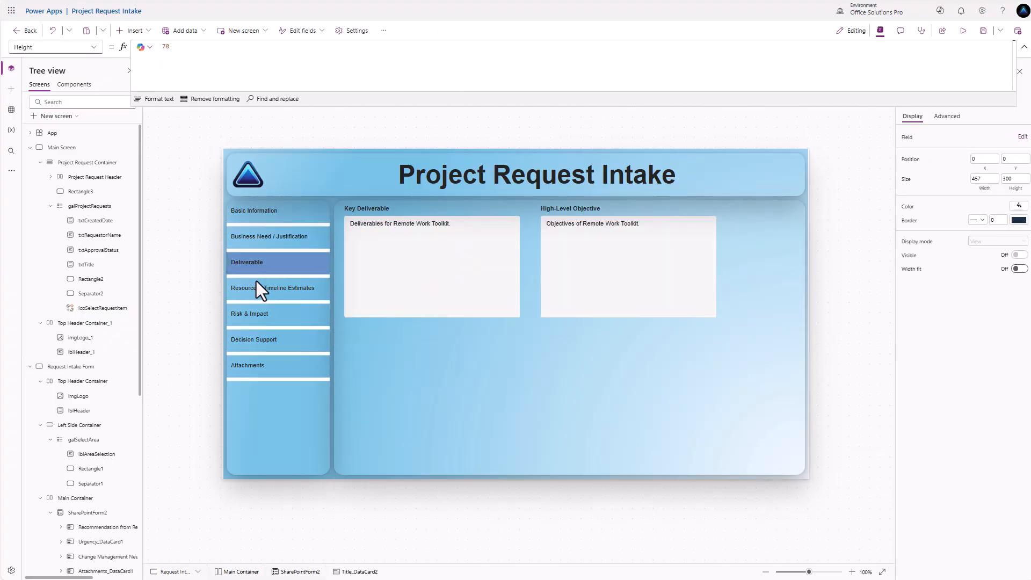
pyautogui.click(255, 284)
pyautogui.click(256, 315)
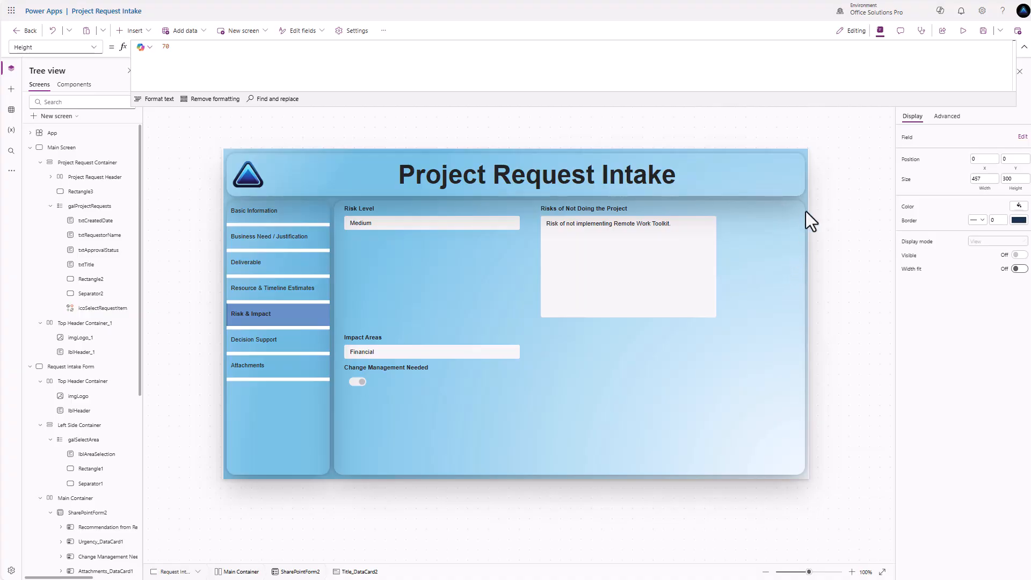
# Insert a horizontal container inside the Request Intake Form's Main Container.
pyautogui.click(801, 269)
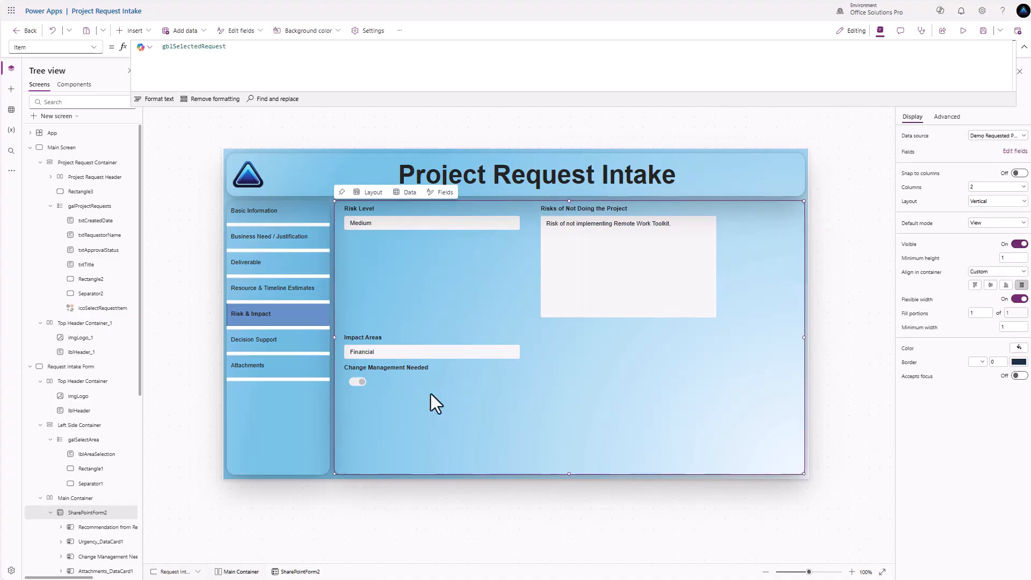
pyautogui.click(83, 498)
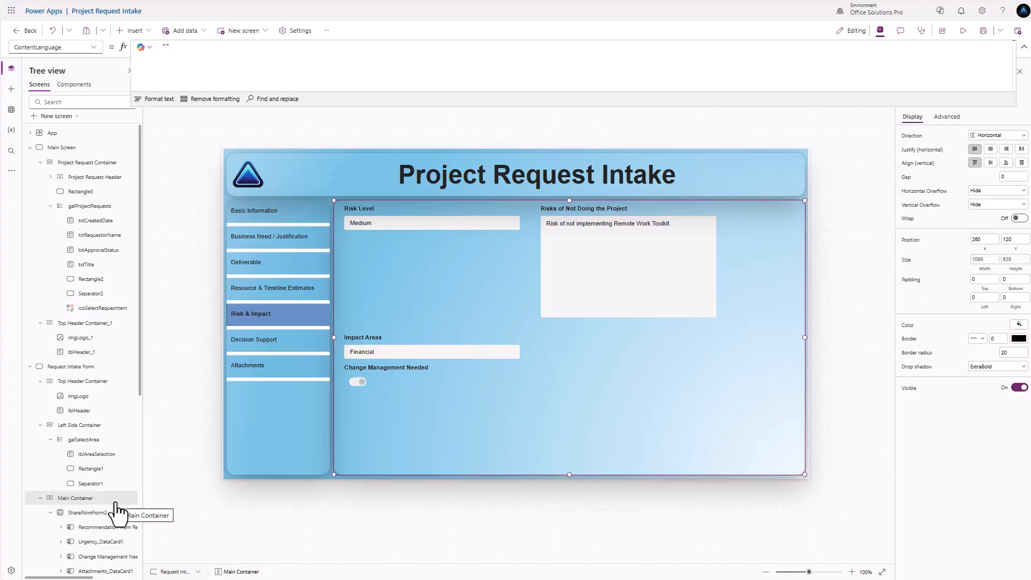
pyautogui.click(138, 32)
pyautogui.write('cont')
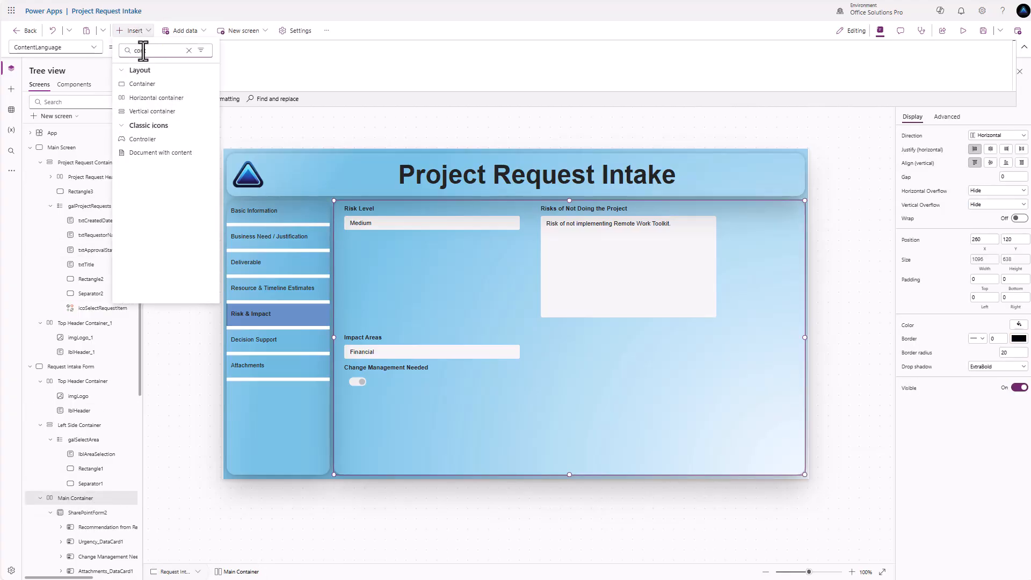
pyautogui.click(160, 101)
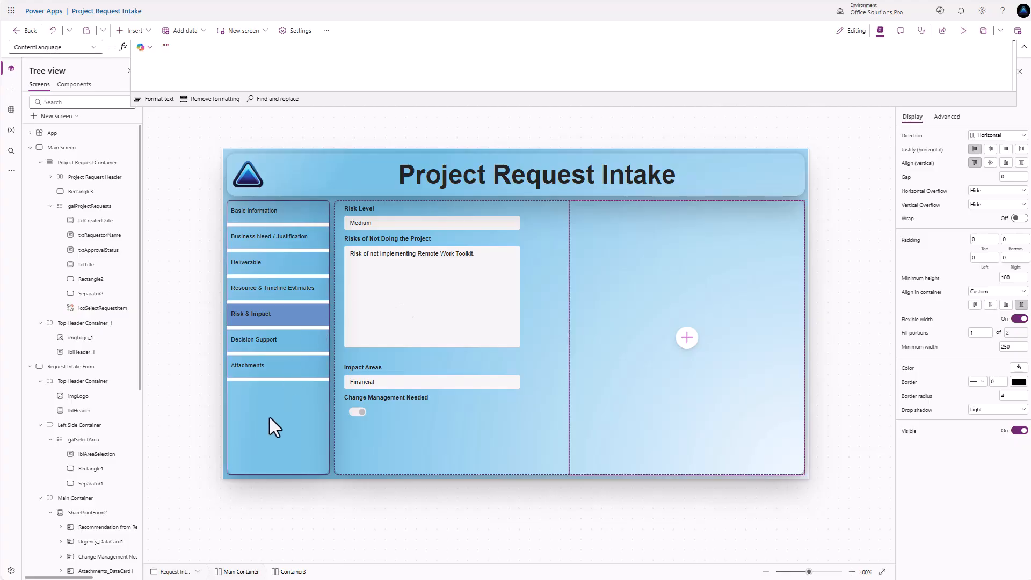
# Set the Main Container's direction to Vertical and move the new container above SharePointForm2.
pyautogui.click(63, 505)
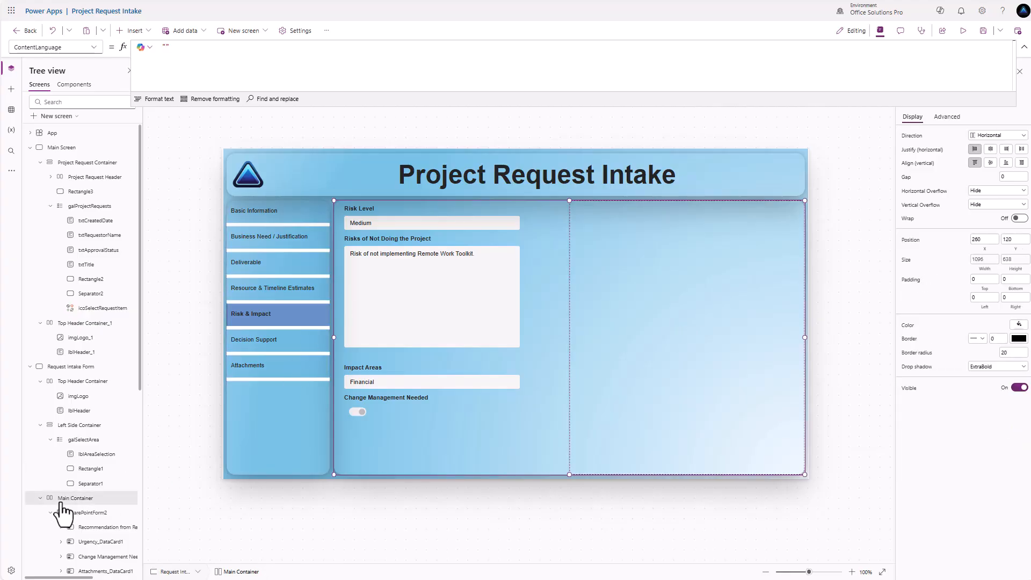
pyautogui.click(994, 135)
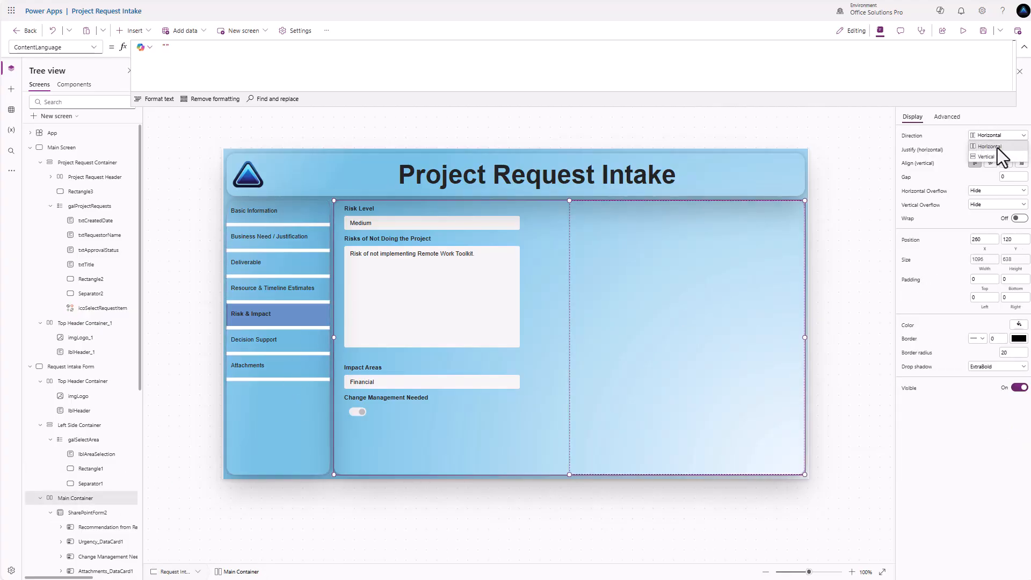
pyautogui.click(995, 157)
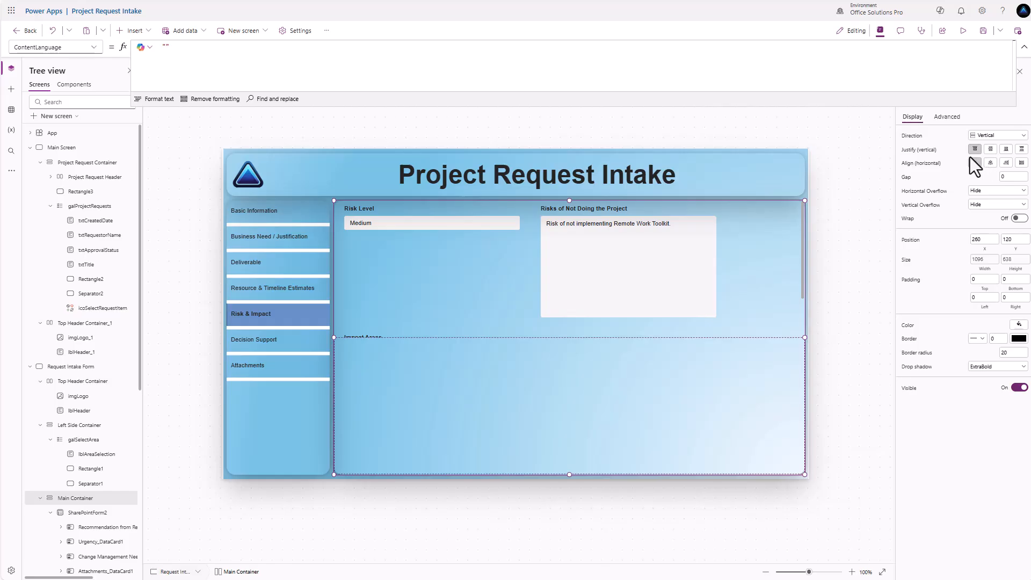
pyautogui.scroll(-2, 81, 476)
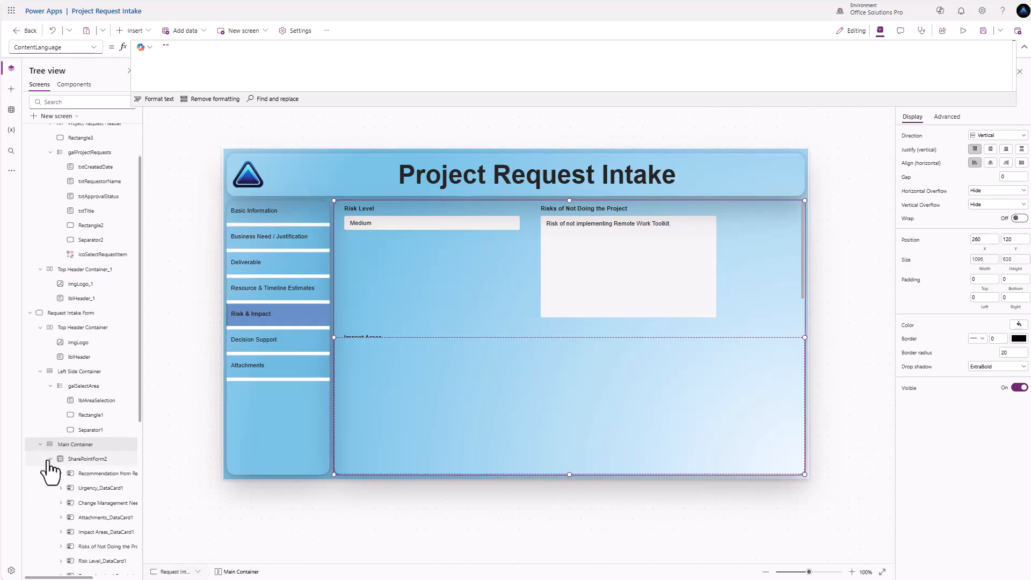
pyautogui.click(50, 459)
pyautogui.moveTo(91, 534)
pyautogui.mouseDown()
pyautogui.moveTo(80, 505)
pyautogui.moveTo(96, 524)
pyautogui.mouseUp()
pyautogui.click(95, 514)
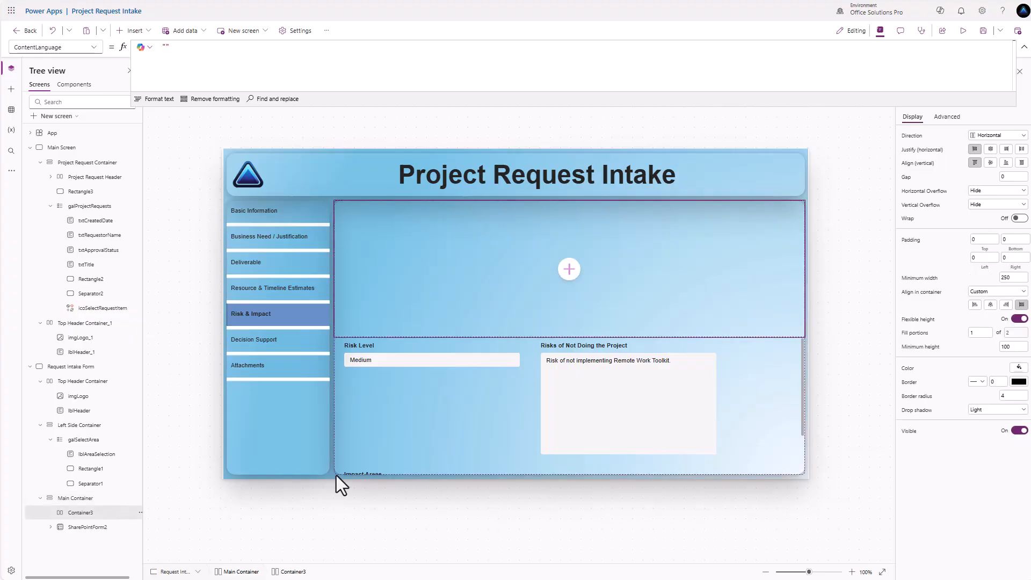
# Turn off flexible height for the new container above the form, then set its height to 32 and its drop shadow to None.
pyautogui.click(1018, 347)
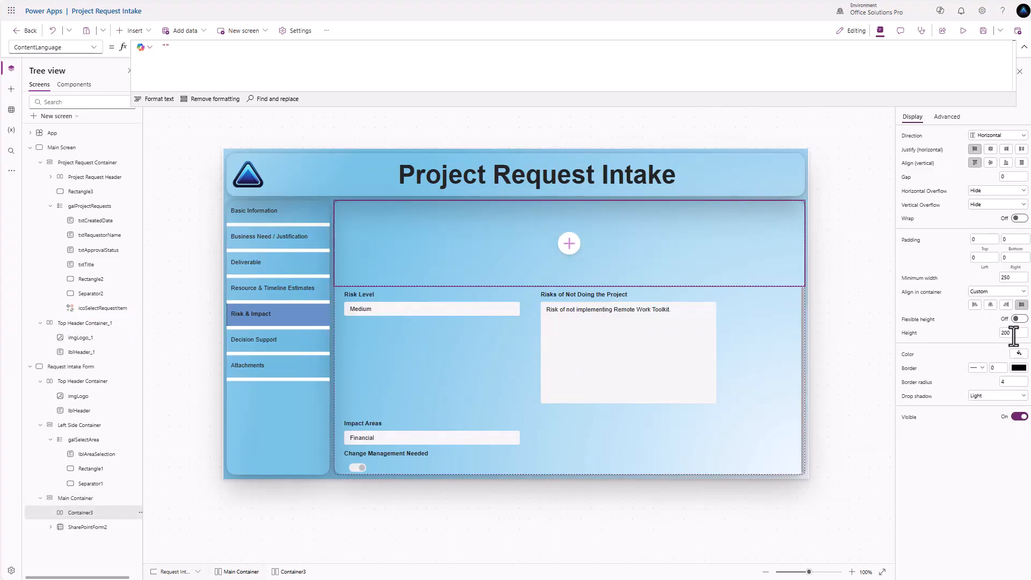
pyautogui.doubleClick(1011, 333)
pyautogui.write('32')
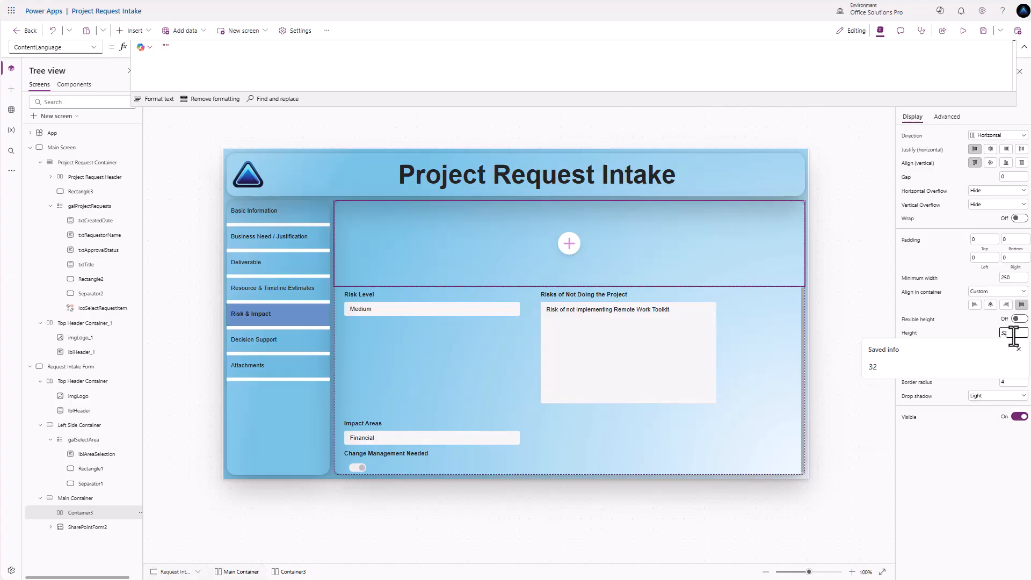
pyautogui.click(980, 331)
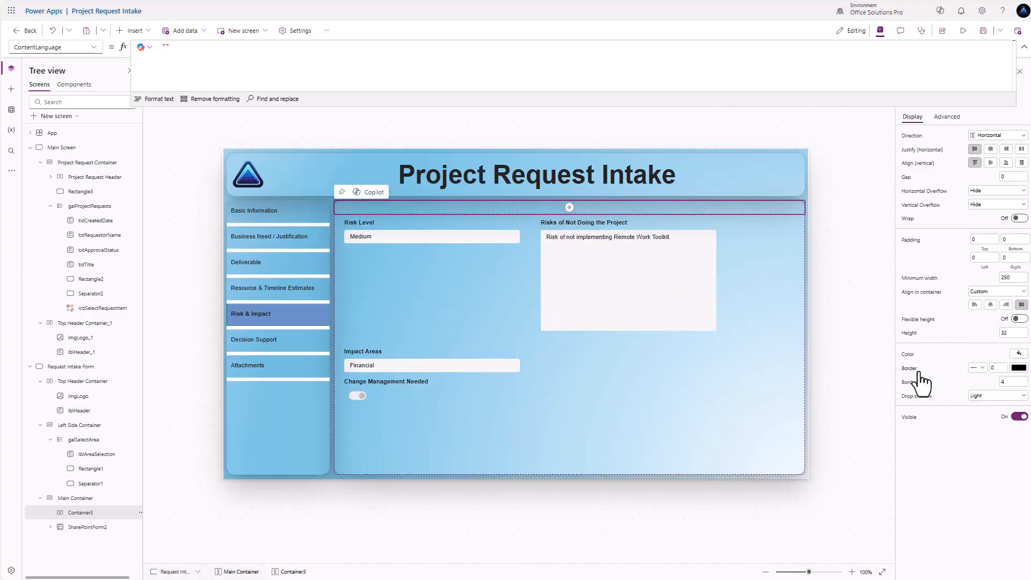
pyautogui.click(994, 397)
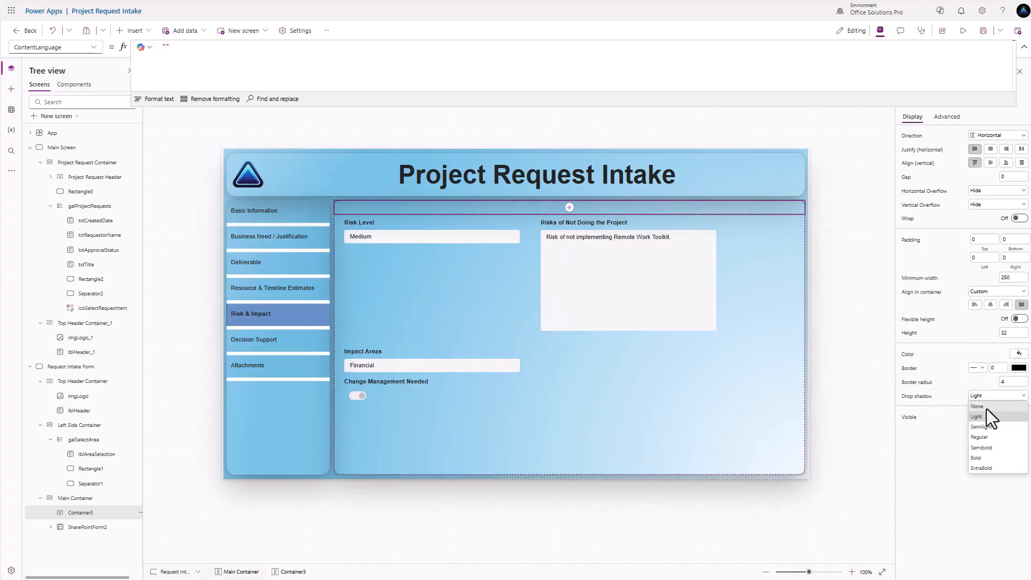
pyautogui.click(985, 406)
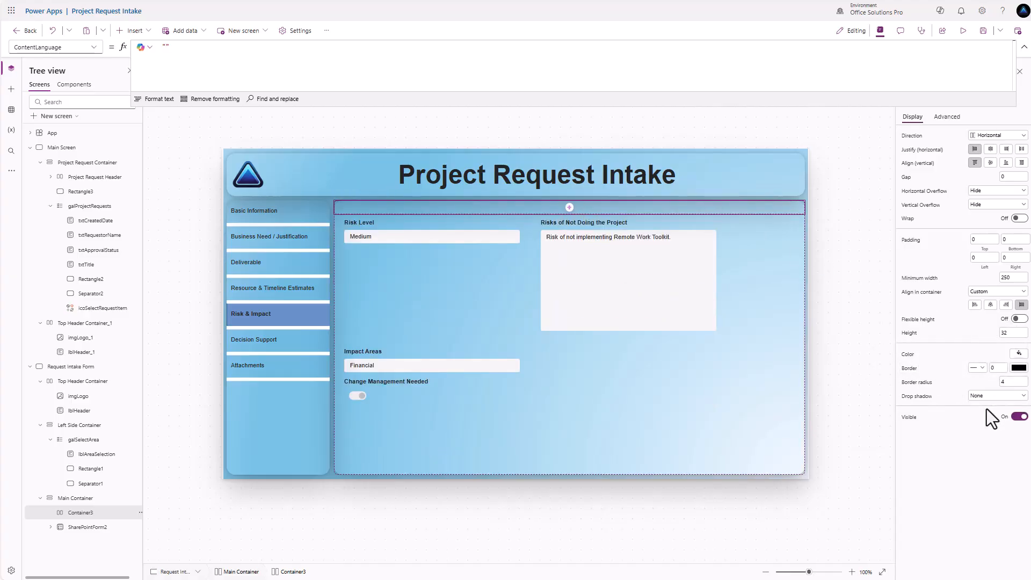
# Insert a button into Container3 and justify the container's content to the right with a right padding of 10.
pyautogui.click(570, 207)
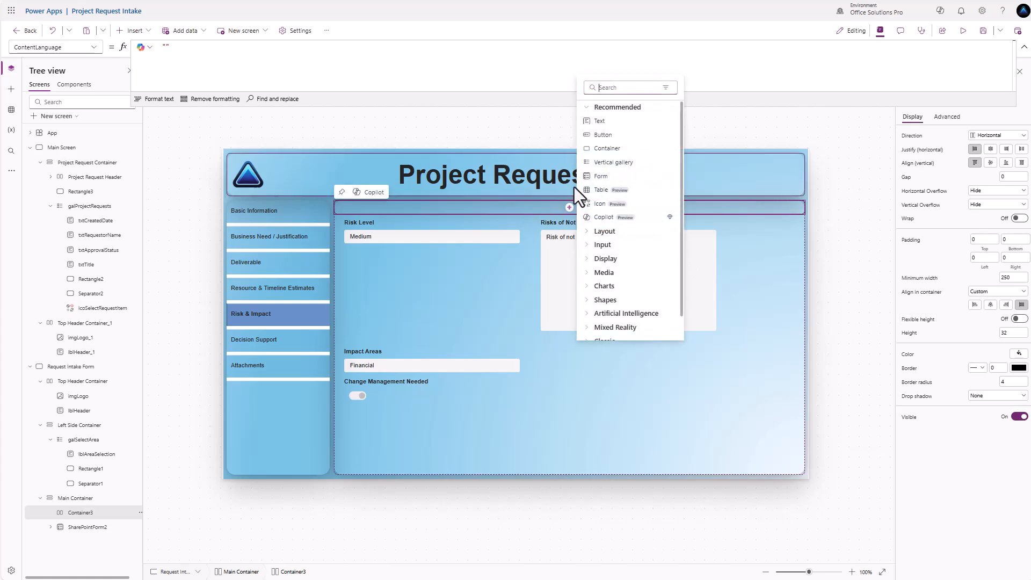
pyautogui.click(603, 156)
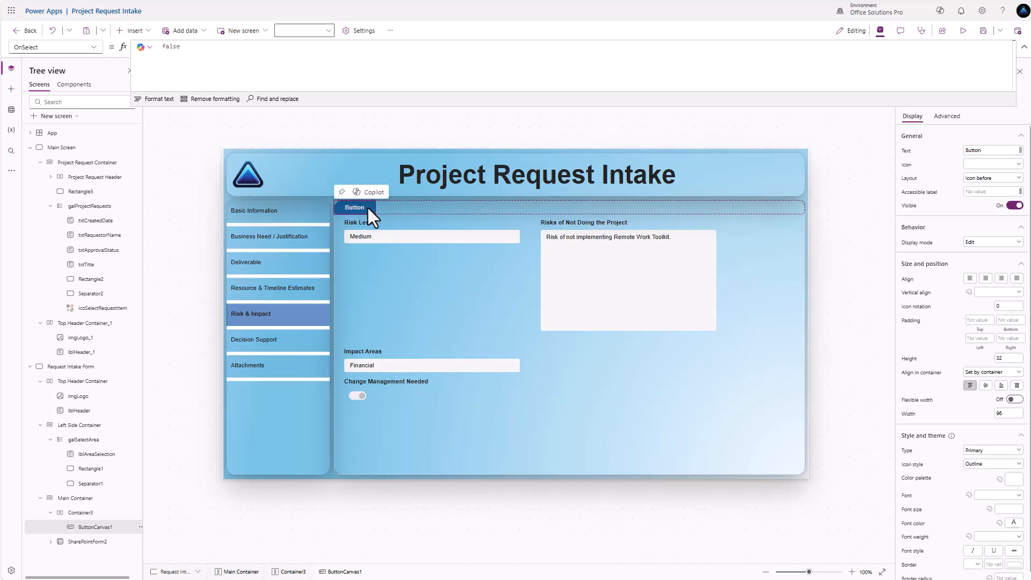
pyautogui.click(407, 209)
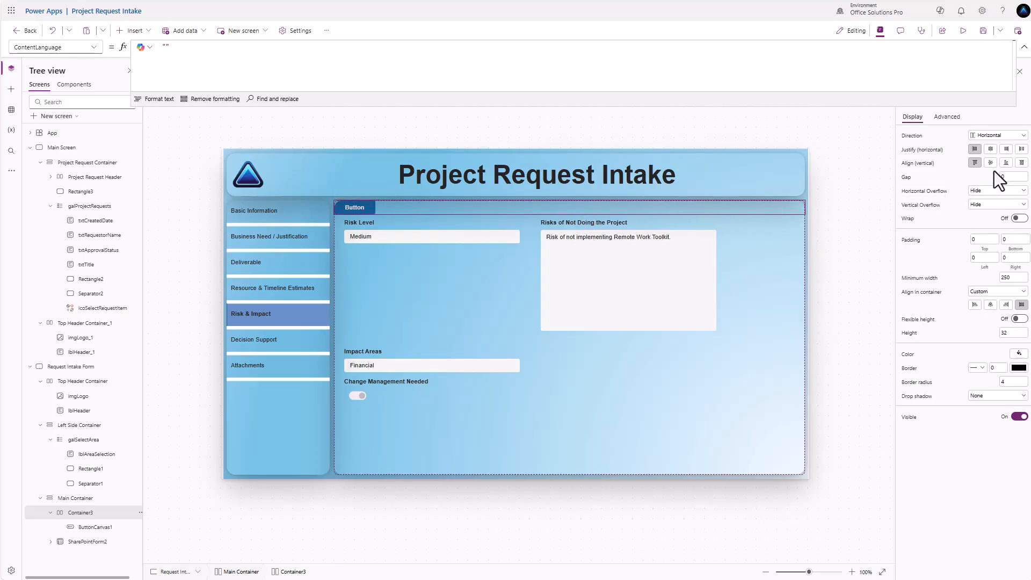
pyautogui.click(1005, 150)
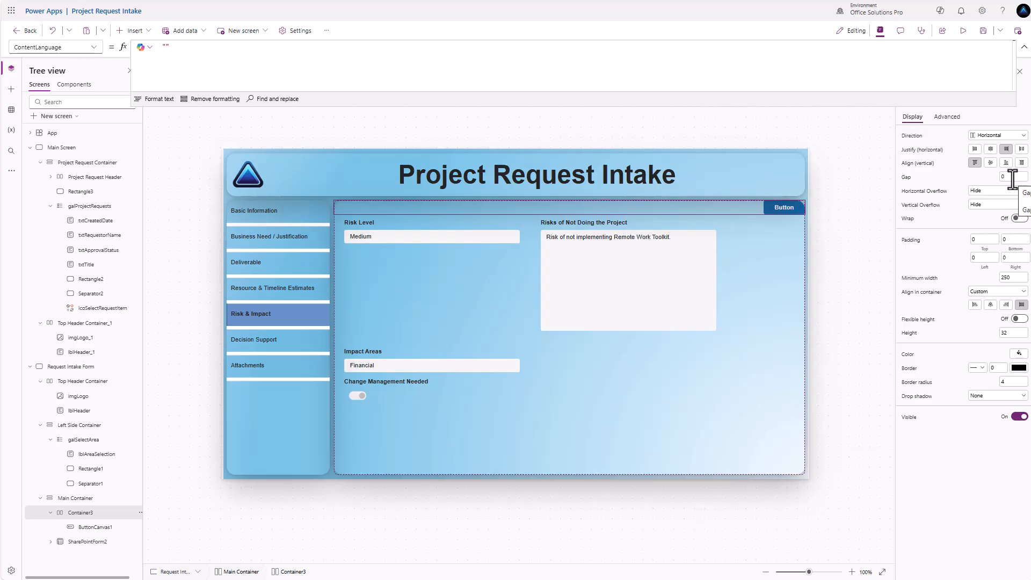
pyautogui.click(1012, 257)
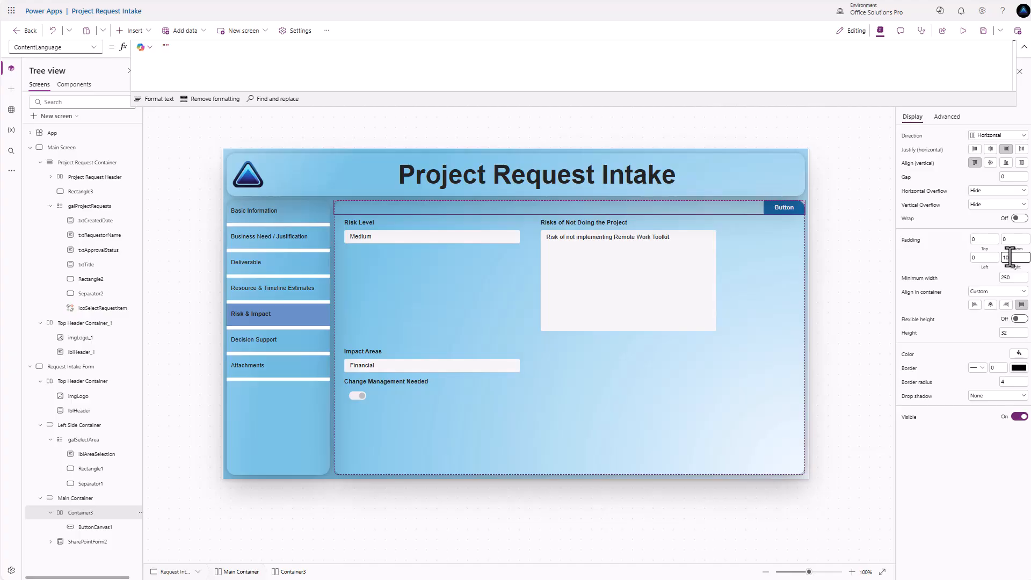
pyautogui.click(955, 255)
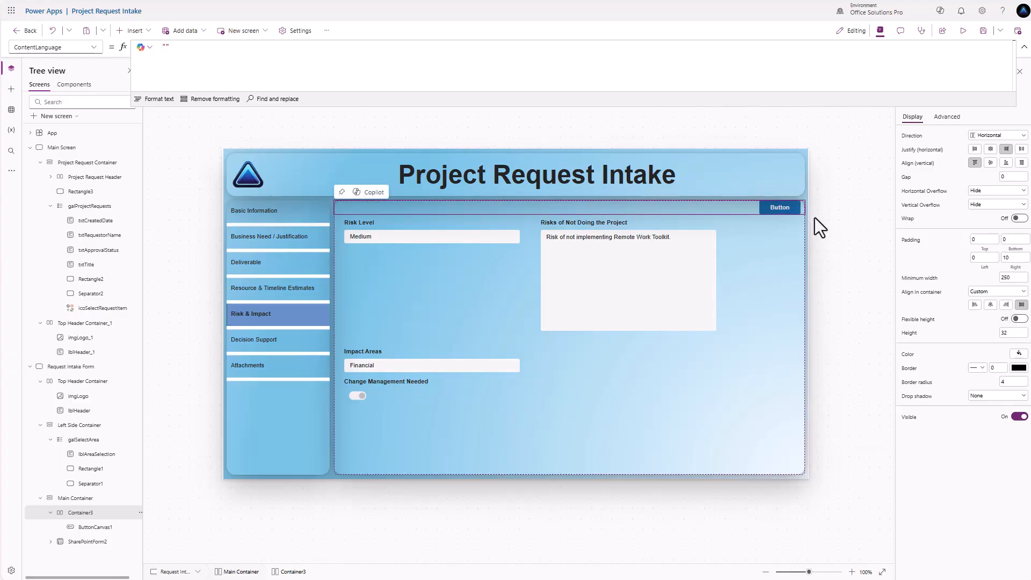
# Set the text of the new button in Container3 to Back.
pyautogui.click(778, 207)
pyautogui.doubleClick(978, 151)
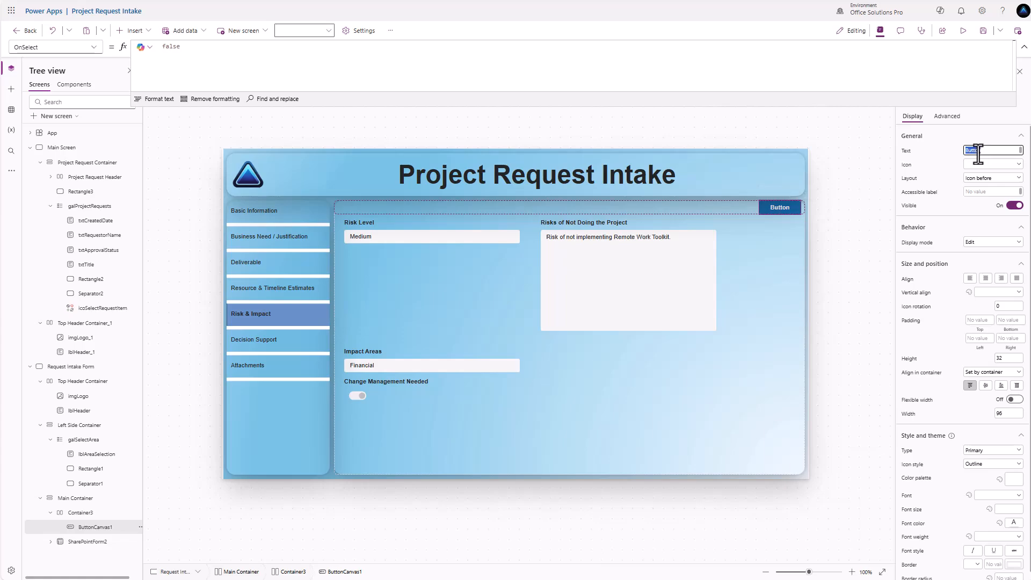
pyautogui.write('Back')
pyautogui.click(945, 155)
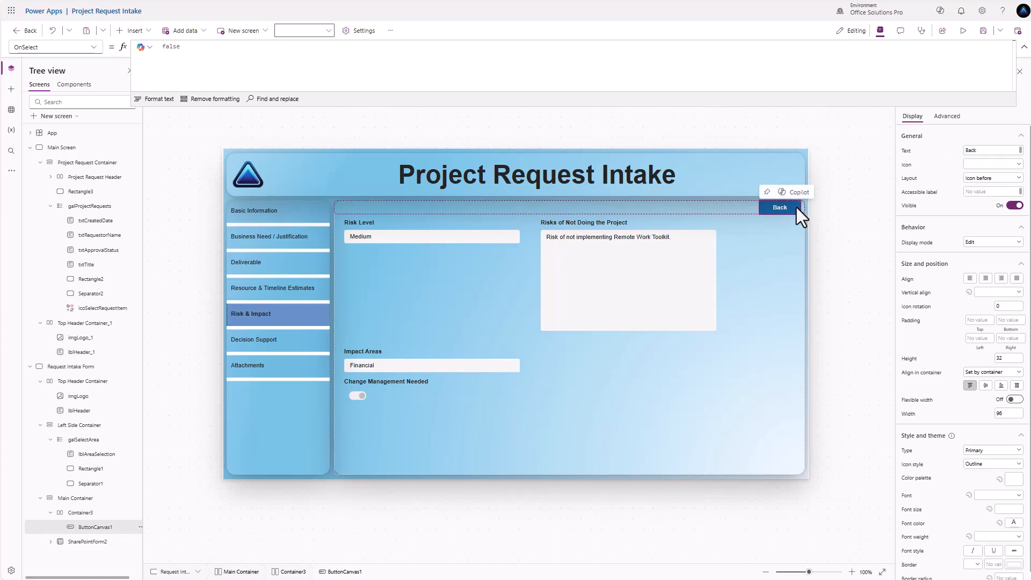
pyautogui.click(81, 512)
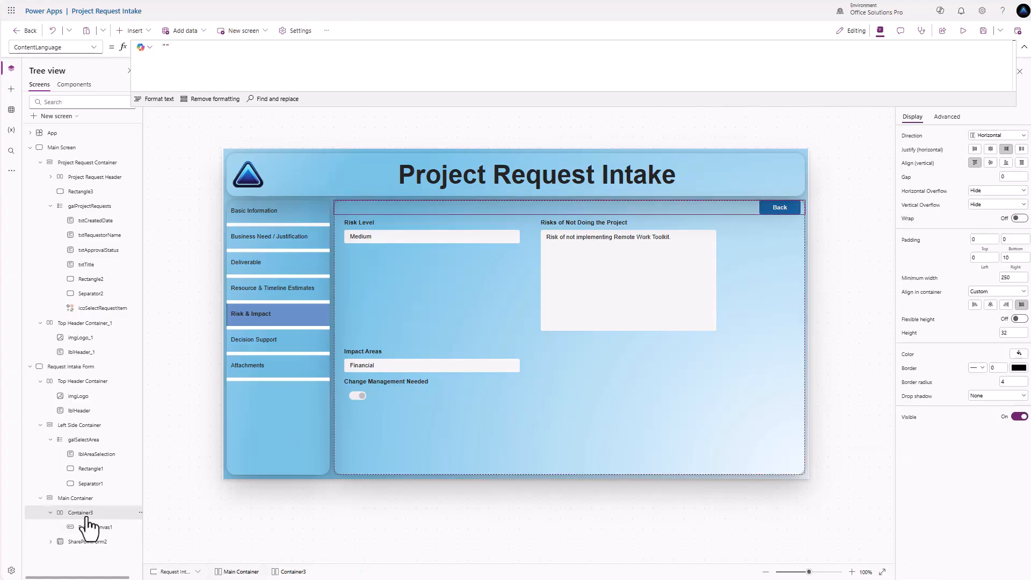
pyautogui.click(135, 31)
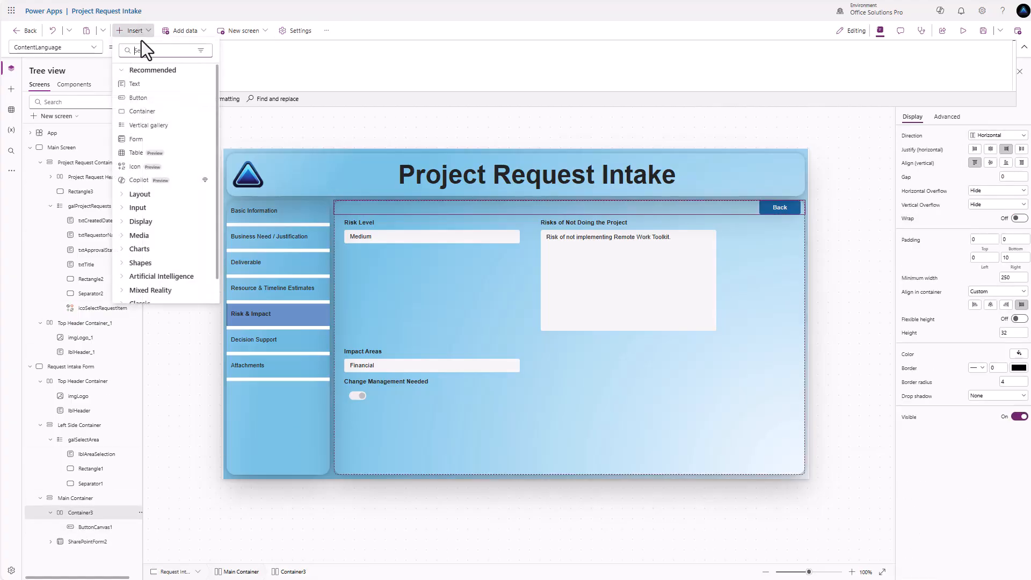
pyautogui.write('back')
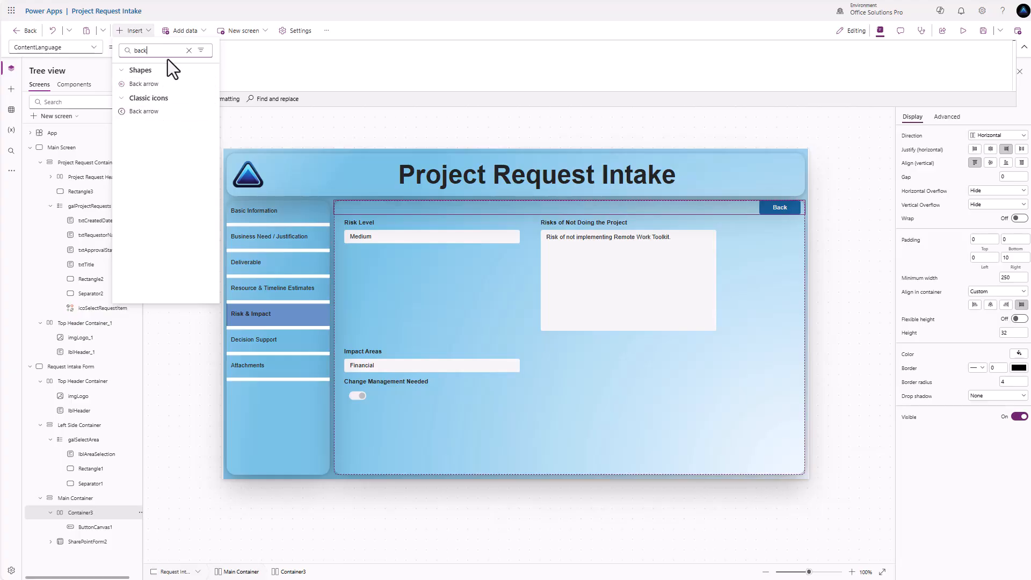
pyautogui.click(189, 50)
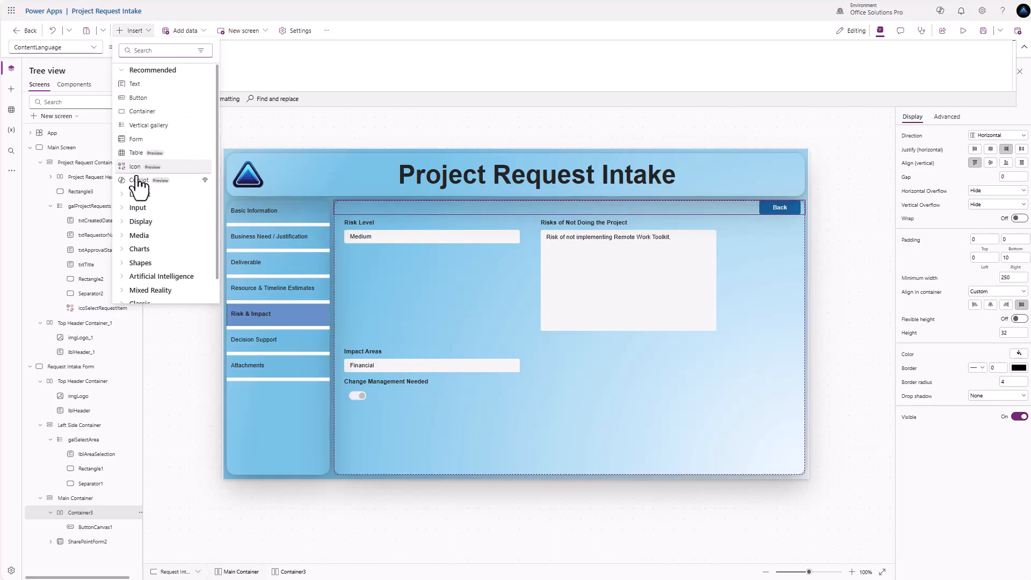
pyautogui.scroll(-1, 130, 229)
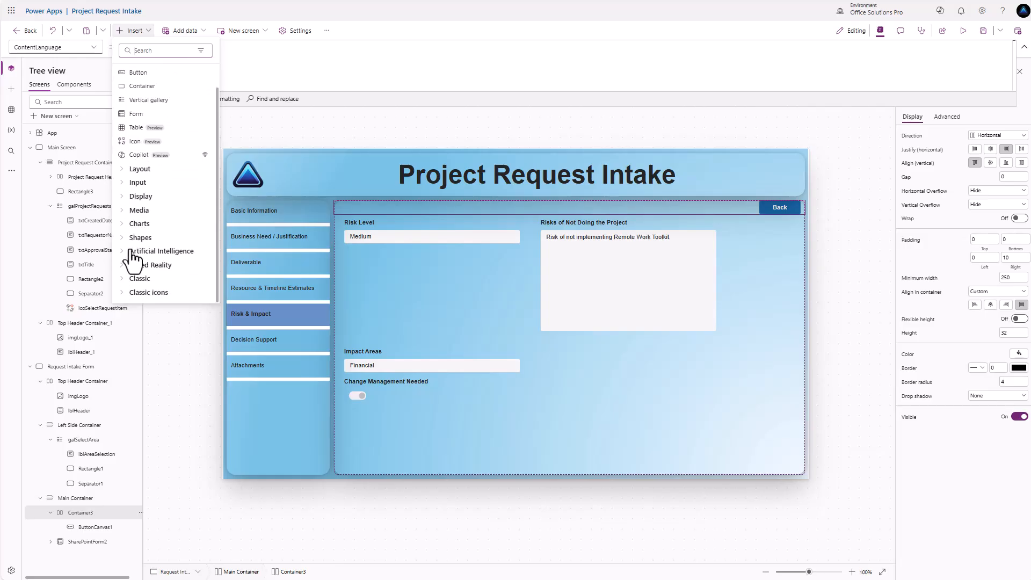
pyautogui.click(124, 294)
pyautogui.scroll(-5, 161, 258)
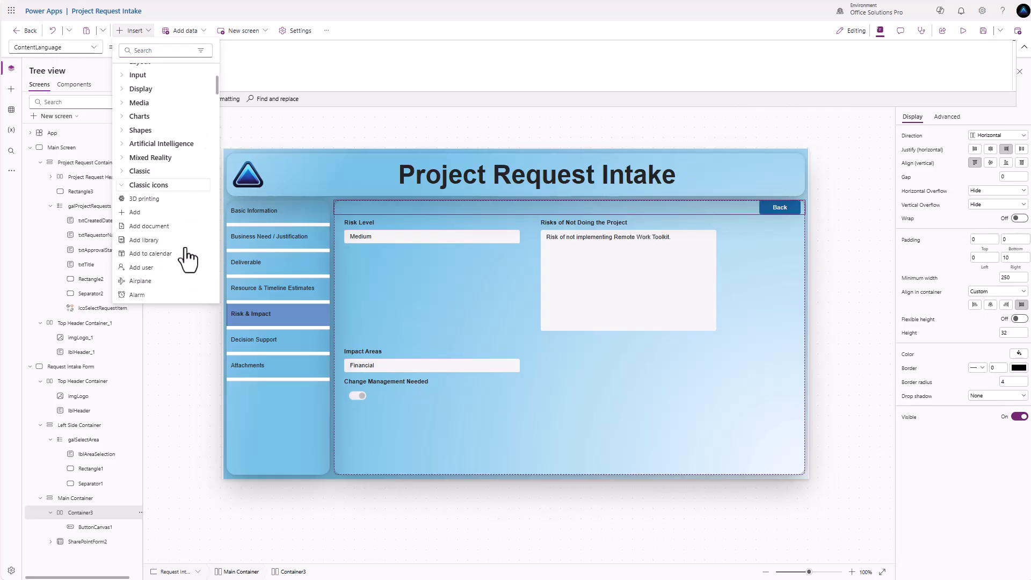
pyautogui.scroll(-4, 168, 231)
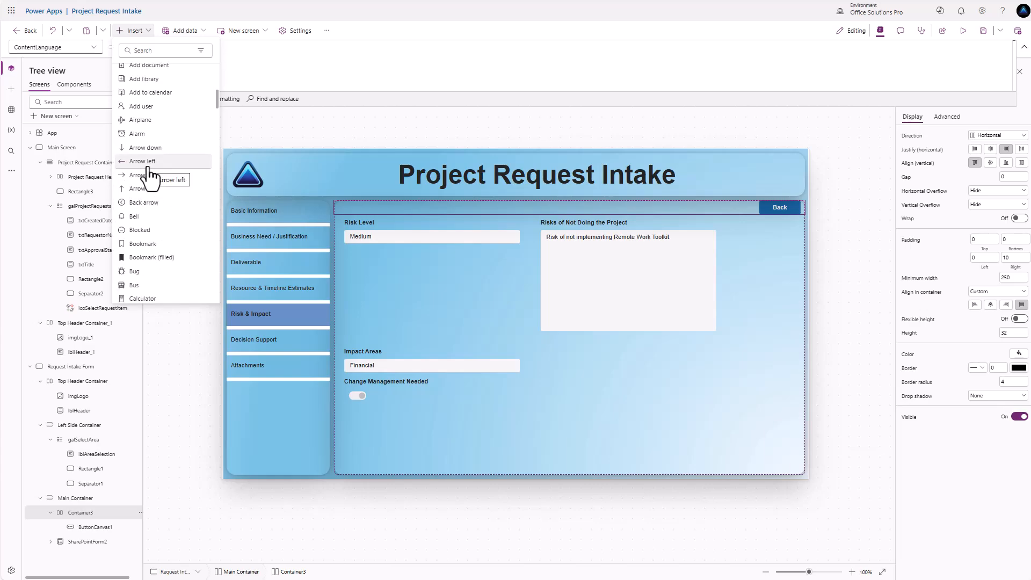
pyautogui.scroll(2, 152, 176)
pyautogui.scroll(-6, 152, 175)
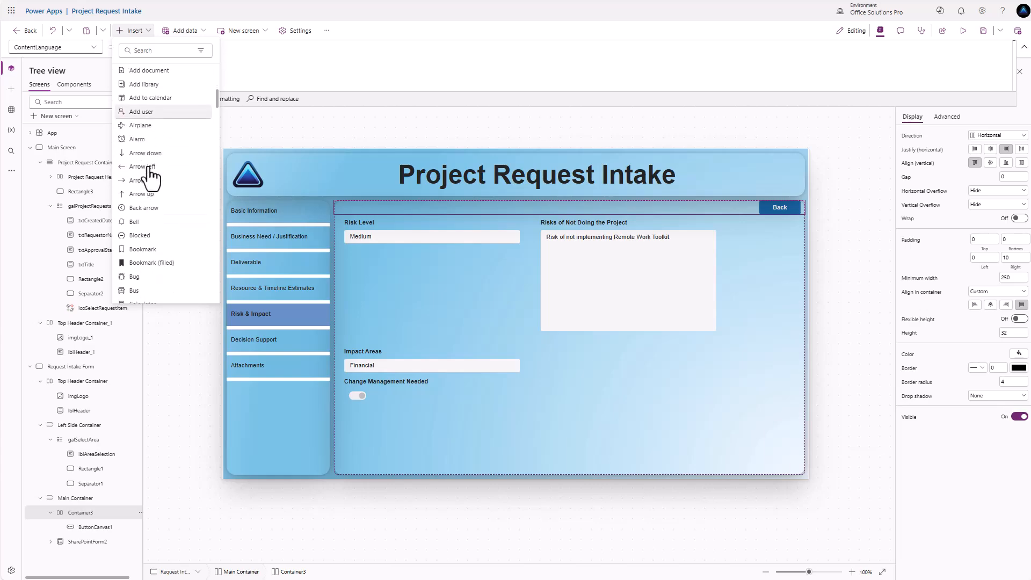
pyautogui.scroll(-9, 152, 175)
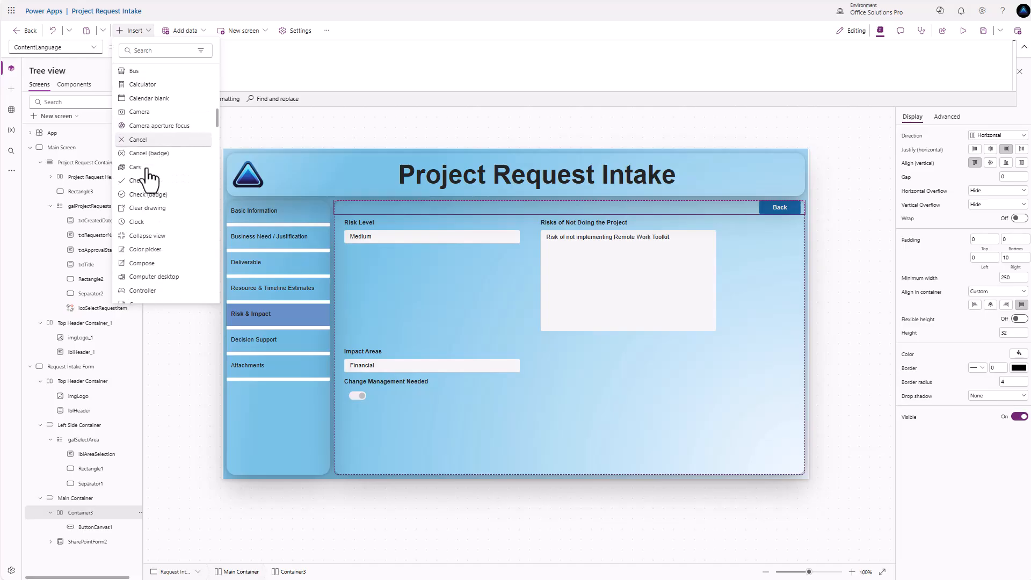
# Give the Back button the ArrowLeft icon.
pyautogui.click(785, 208)
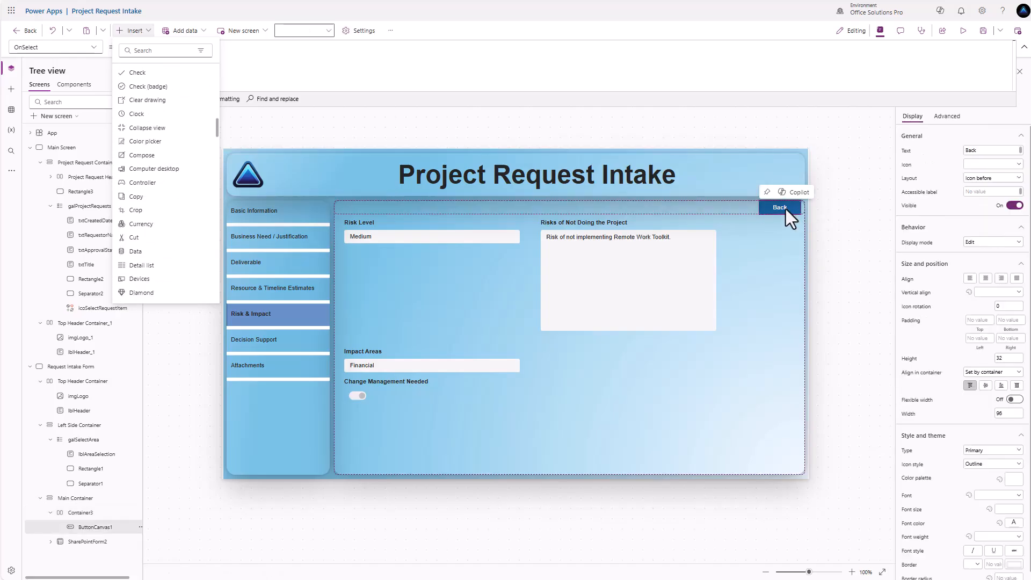
pyautogui.click(1017, 164)
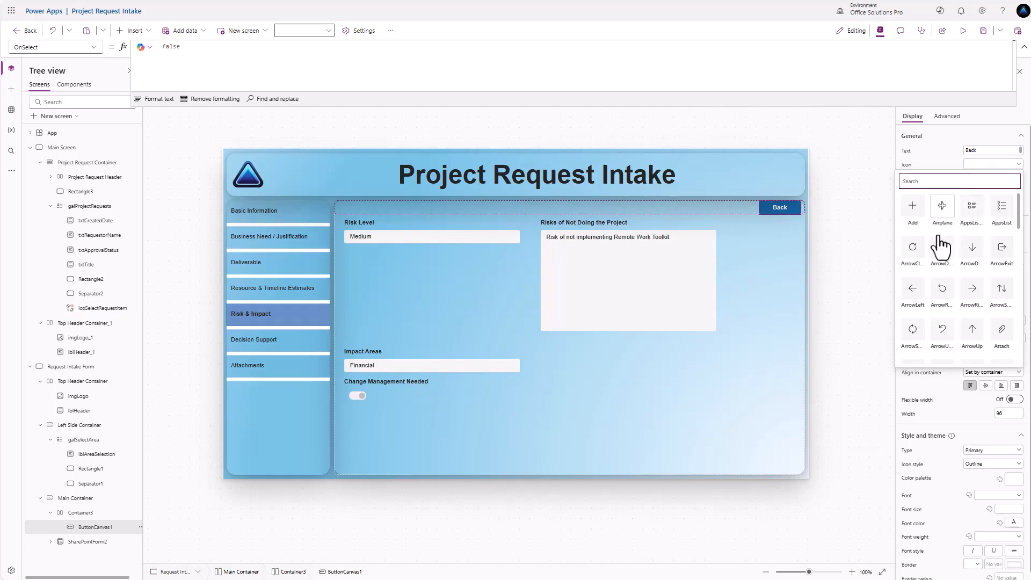
pyautogui.click(916, 301)
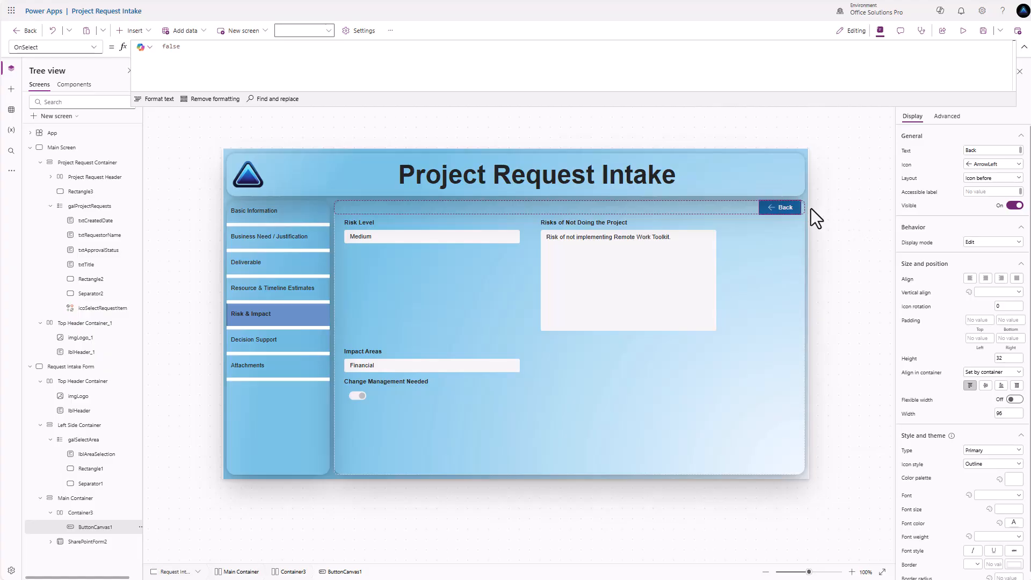
# Set the Back button's OnSelect formula to Back(); Set(gblSelectedRequest, Blank()); and try the button.
pyautogui.click(946, 116)
pyautogui.click(916, 184)
pyautogui.doubleClick(228, 50)
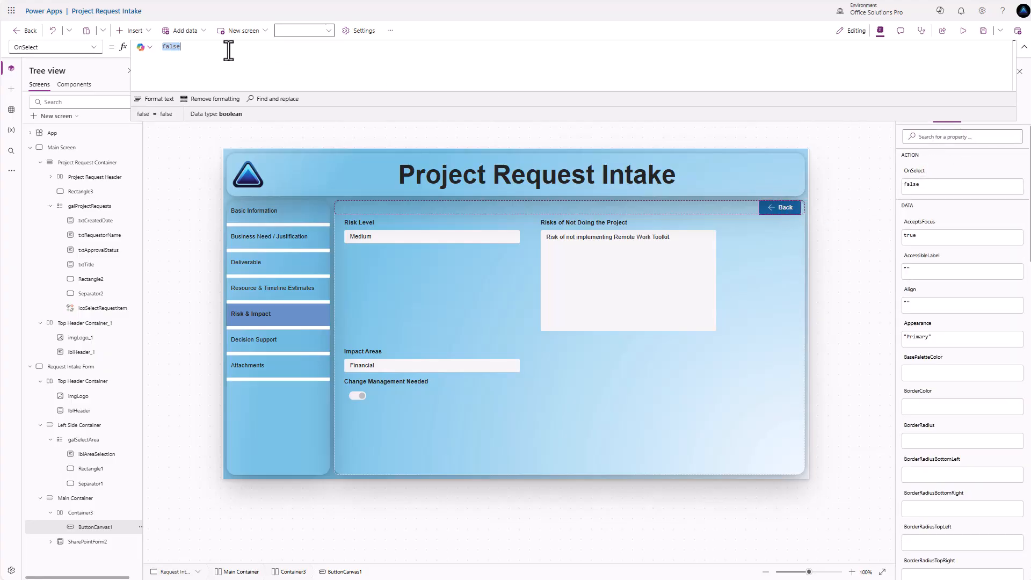
pyautogui.write('Ba')
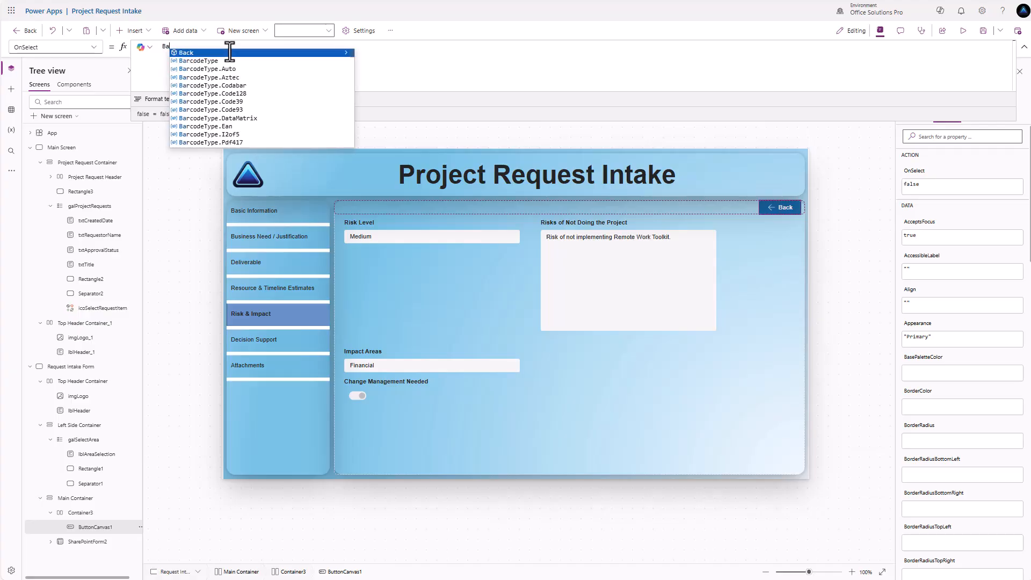
pyautogui.write('ck();')
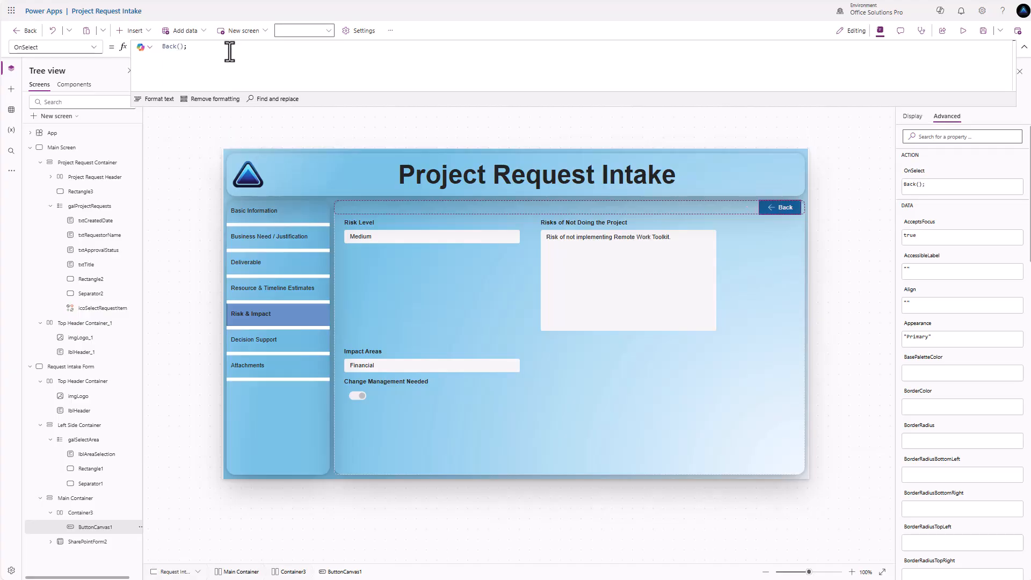
pyautogui.hotkey('shift', 'Return')
pyautogui.write('Set(gb')
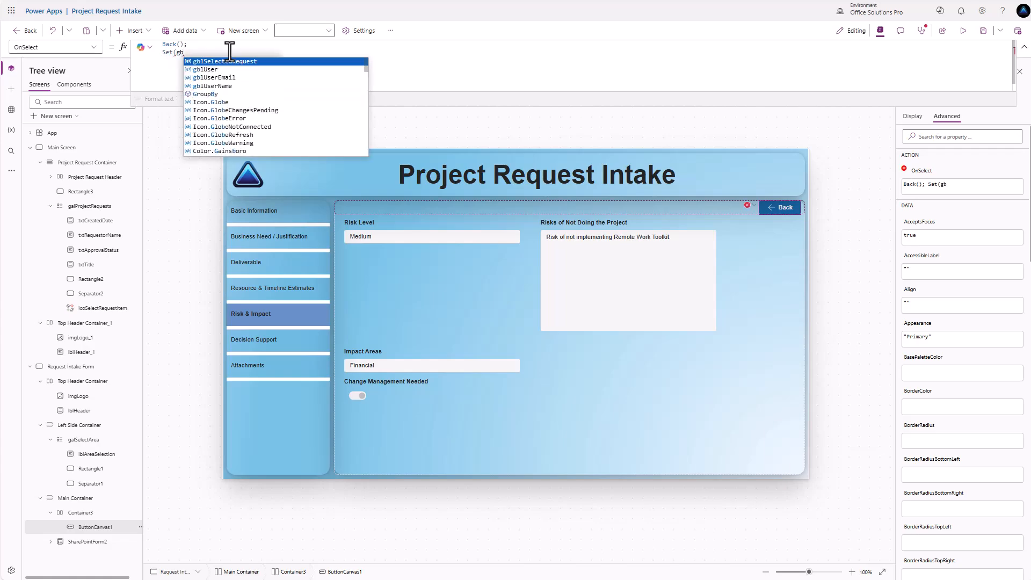
pyautogui.press('Tab')
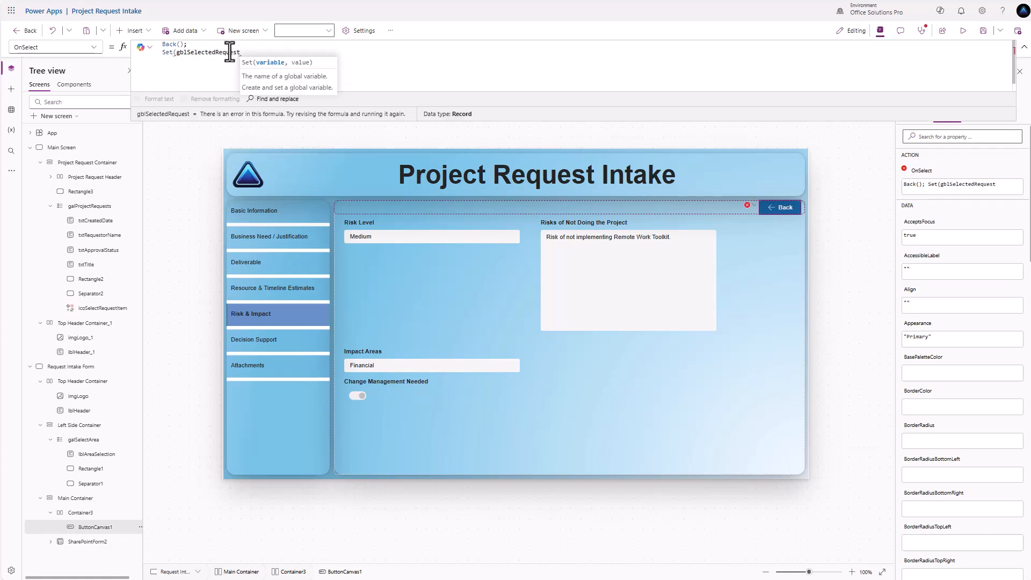
pyautogui.write(', Blank());')
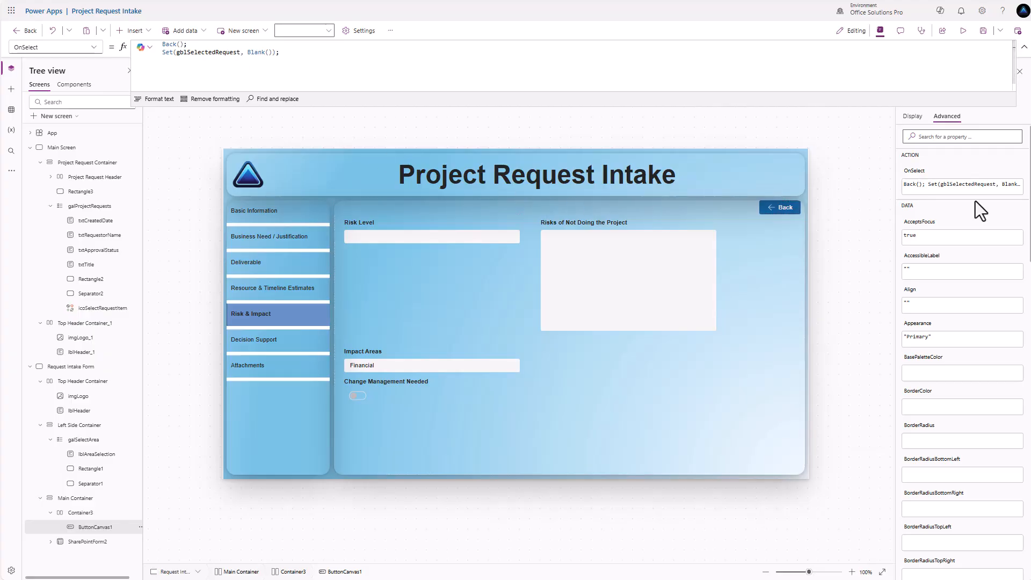
pyautogui.keyDown('alt'); pyautogui.click(785, 211); pyautogui.keyUp('alt')
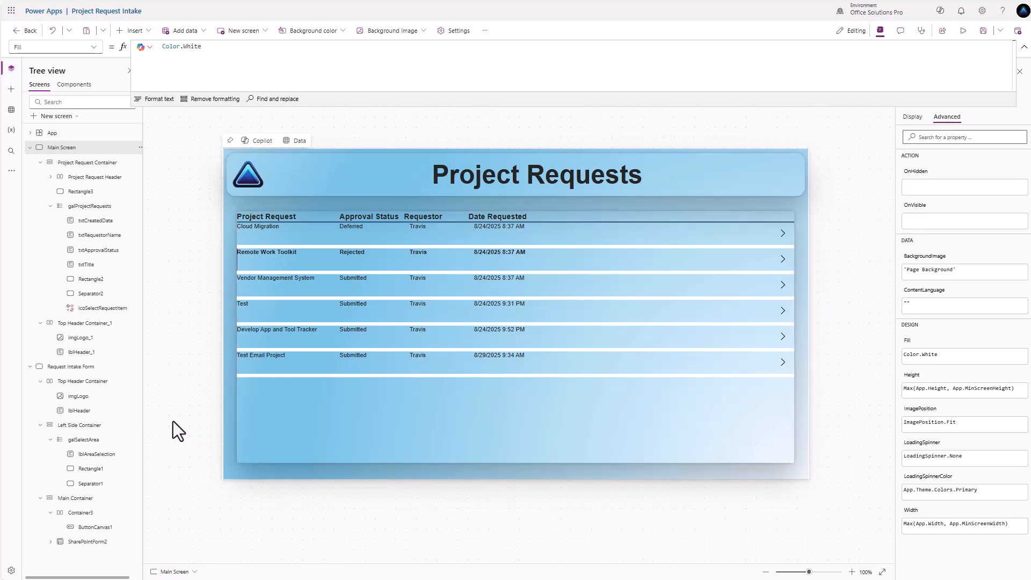
# Set the border radius of the Project Request Container on Main Screen to 20 and preview the app.
pyautogui.click(340, 369)
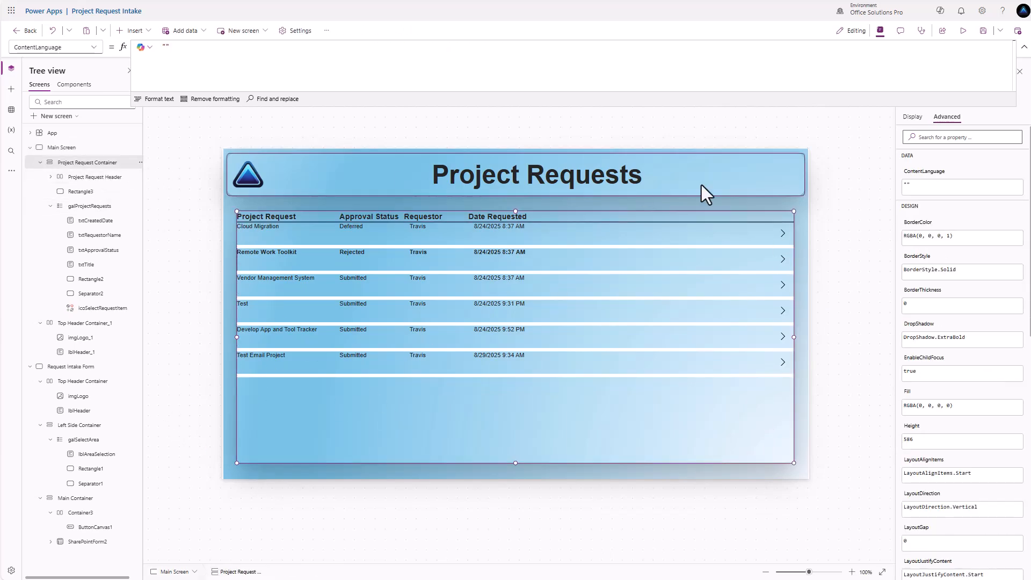
pyautogui.click(914, 119)
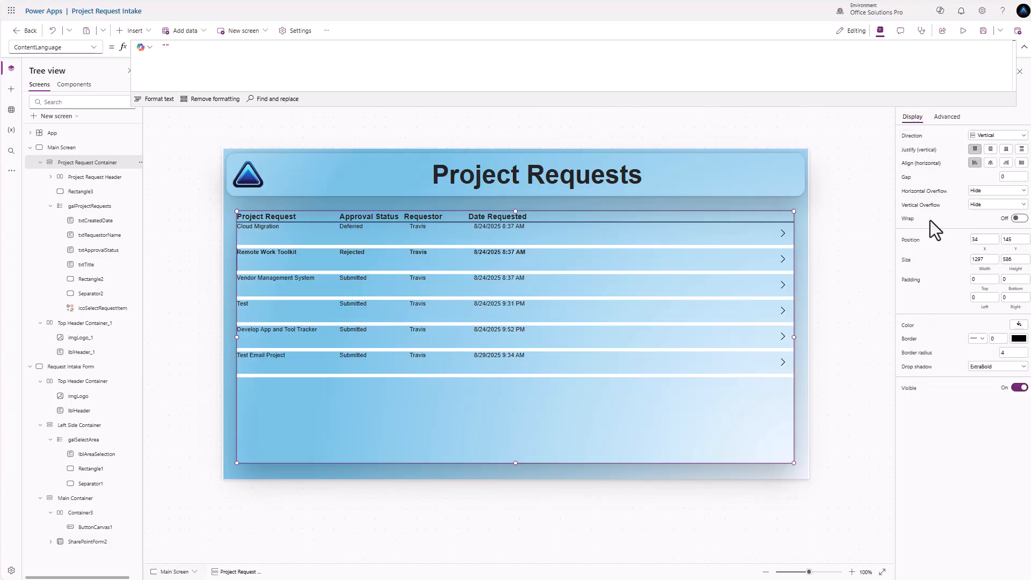
pyautogui.click(1009, 352)
pyautogui.write('20')
pyautogui.click(964, 33)
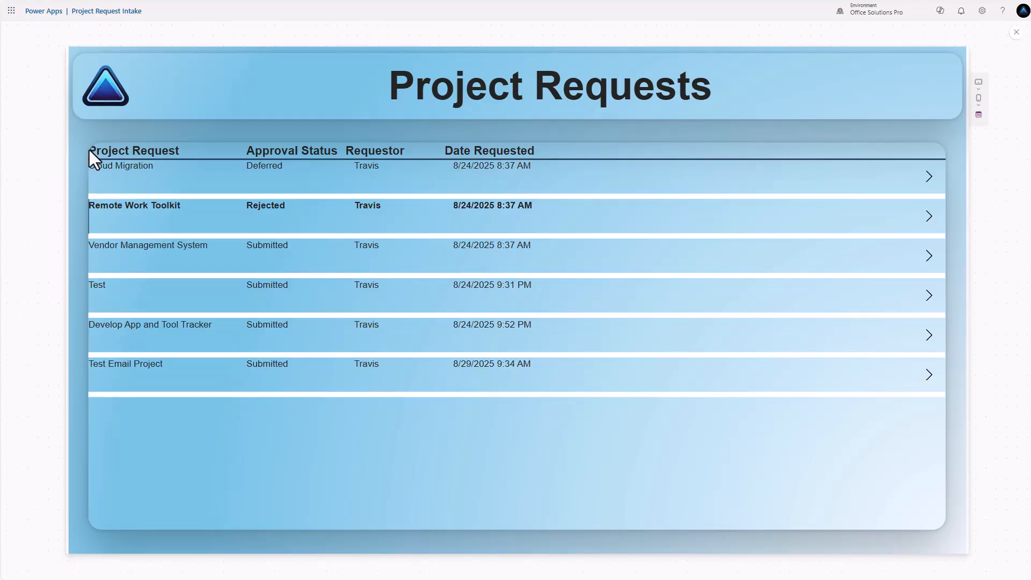
# Leave the preview and set the left padding of the Project Request Header container to 20.
pyautogui.click(1016, 32)
pyautogui.press('Escape')
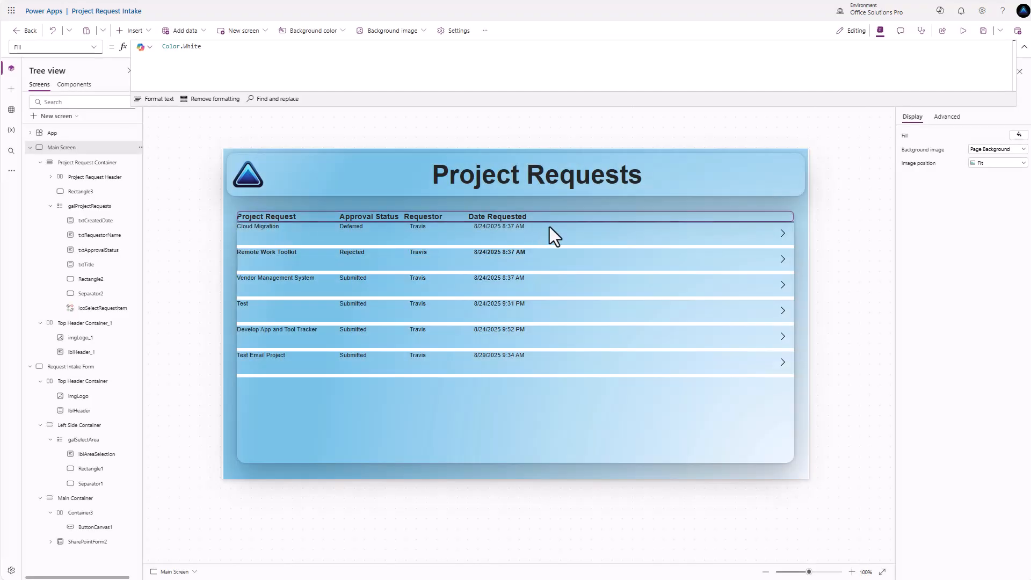
pyautogui.click(641, 217)
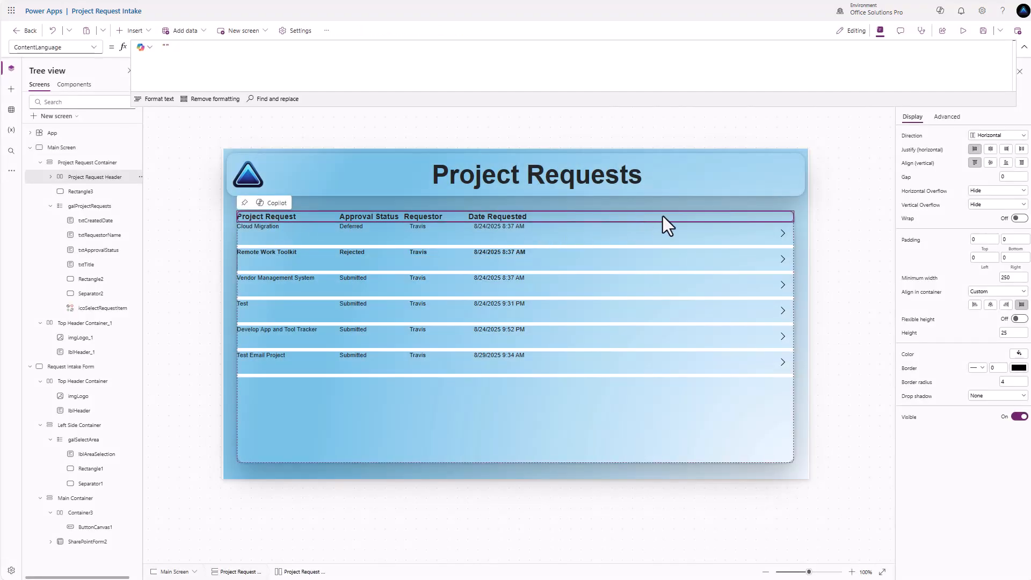
pyautogui.click(983, 259)
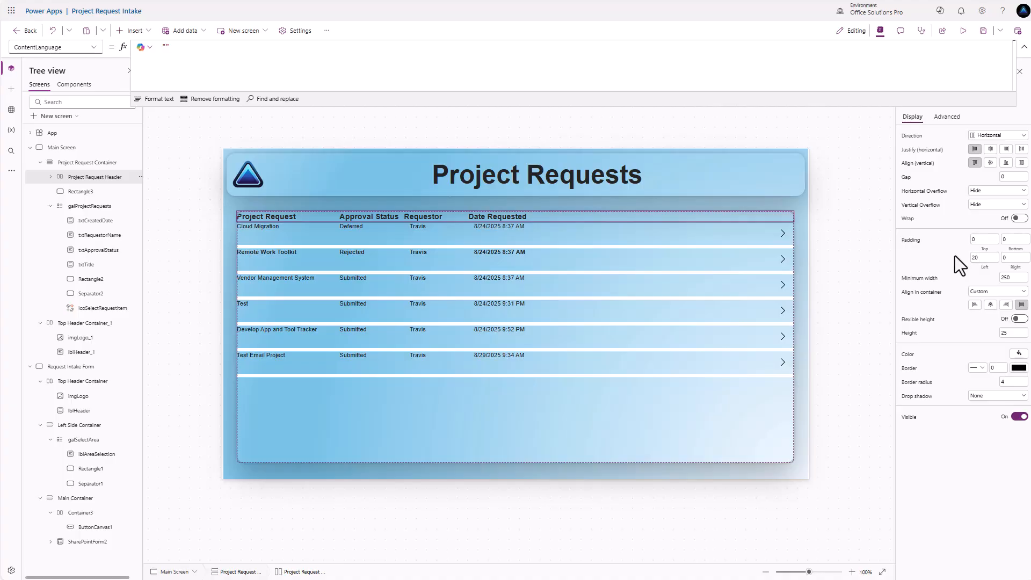
# Set the X position of the txtTitle text in the project requests gallery to 20.
pyautogui.click(269, 228)
pyautogui.click(269, 227)
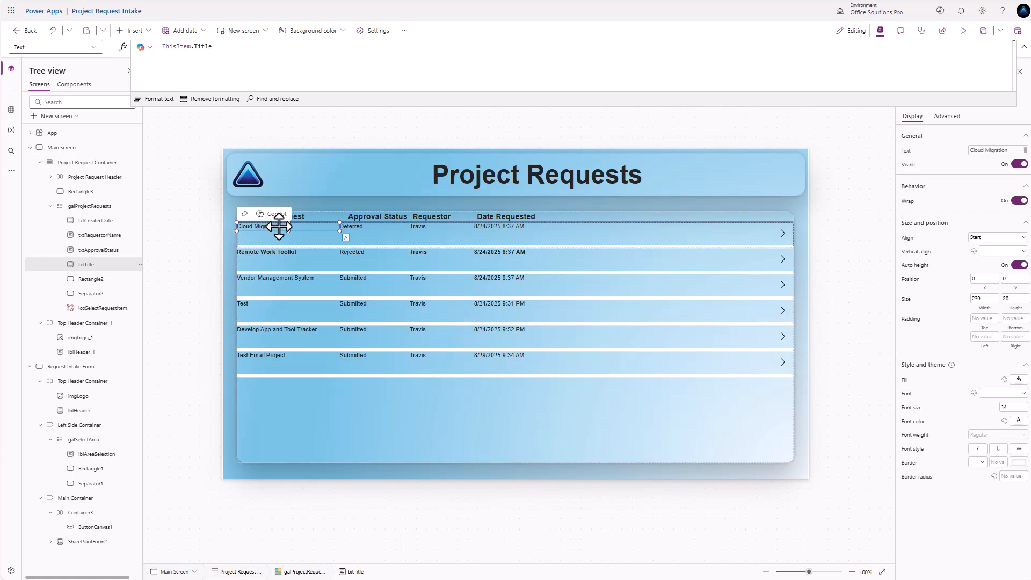
pyautogui.moveTo(994, 280); pyautogui.dragTo(852, 271)
pyautogui.write('20')
pyautogui.press('Return')
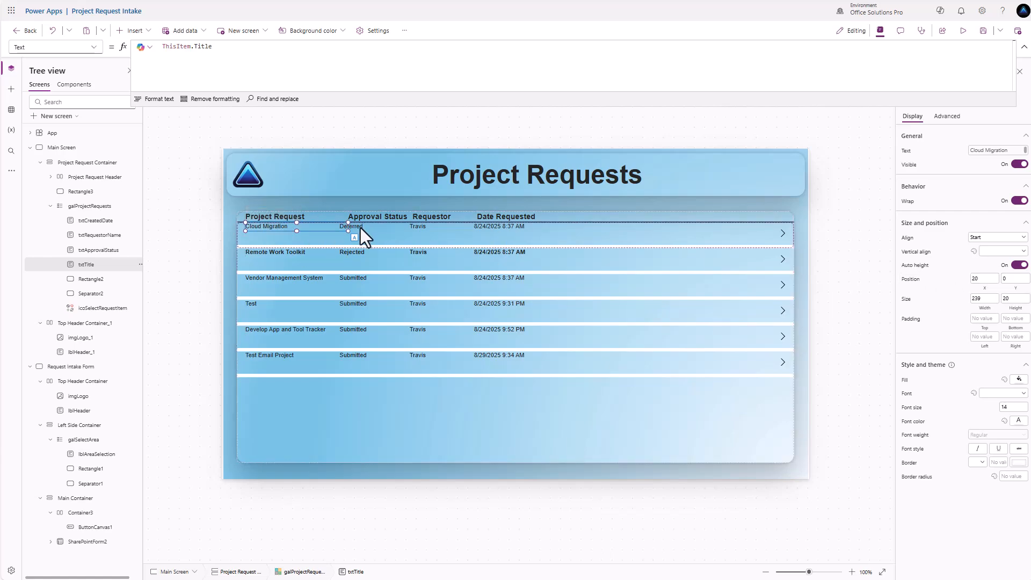
# Move the gallery's approval status, requestor name and created date texts to line up with their column headers.
pyautogui.click(360, 228)
pyautogui.moveTo(367, 227); pyautogui.dragTo(424, 230)
pyautogui.click(429, 229)
pyautogui.moveTo(491, 230); pyautogui.dragTo(493, 230)
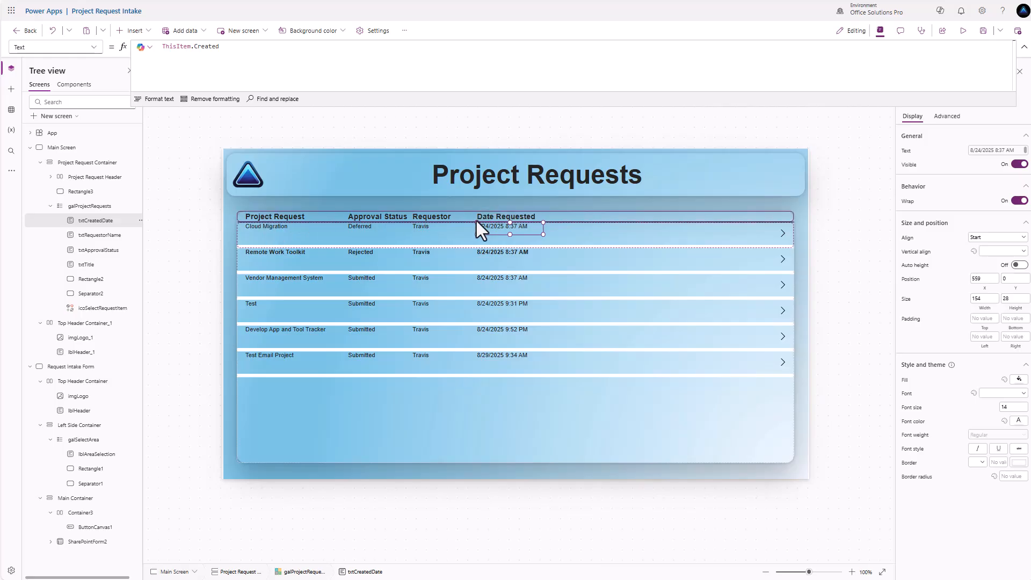
# Set the X formula of txtTitle to lblProjectRequest.X so it follows the Project Request header label.
pyautogui.click(260, 218)
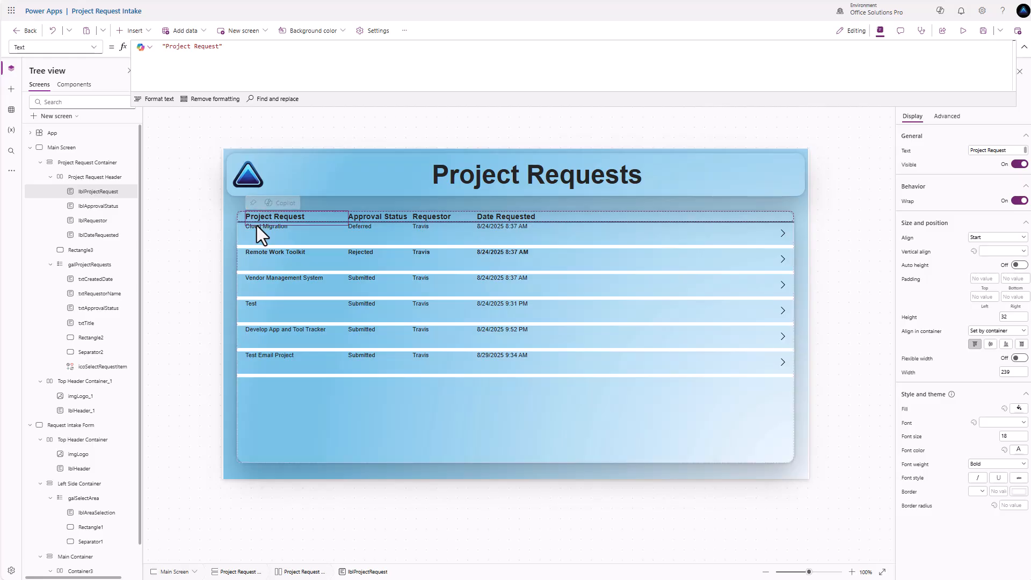
pyautogui.click(263, 229)
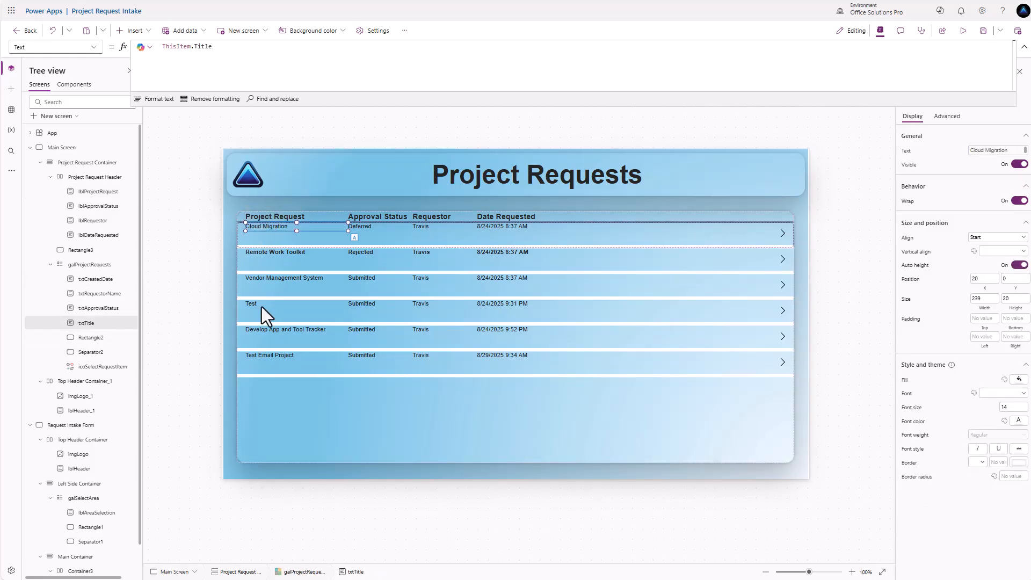
pyautogui.click(984, 279)
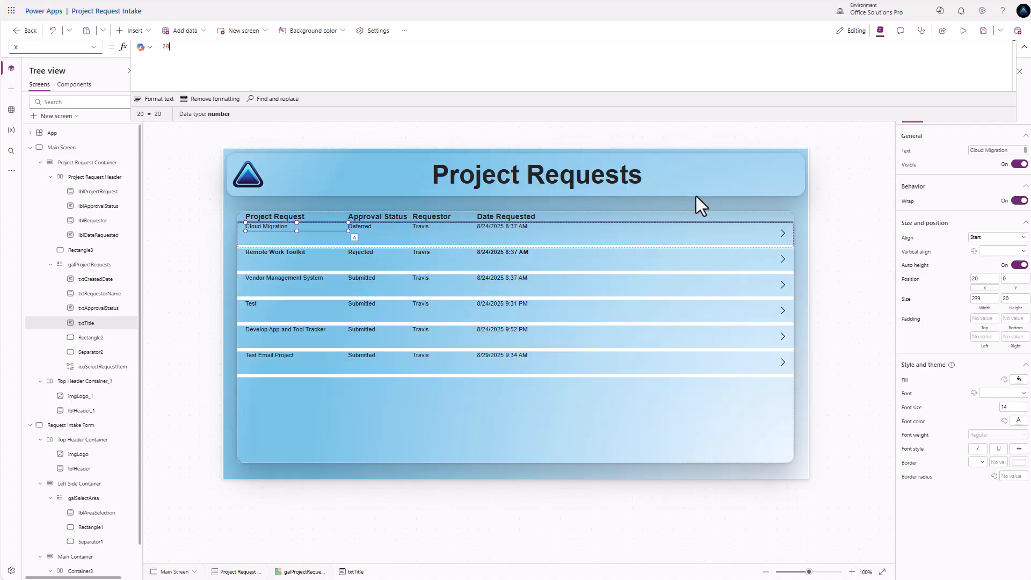
pyautogui.doubleClick(196, 49)
pyautogui.write('lblProjectRequest')
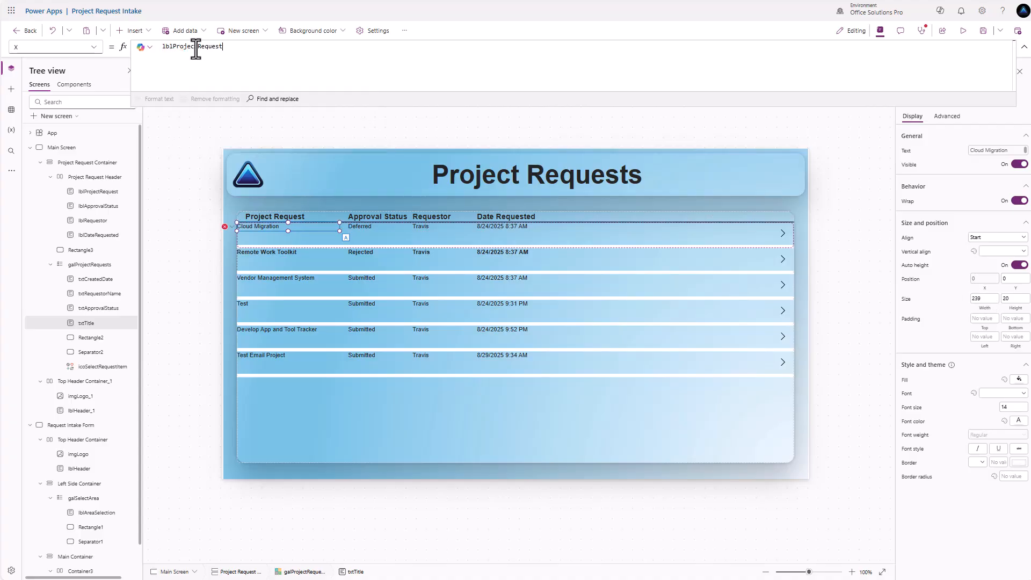
pyautogui.write('.X')
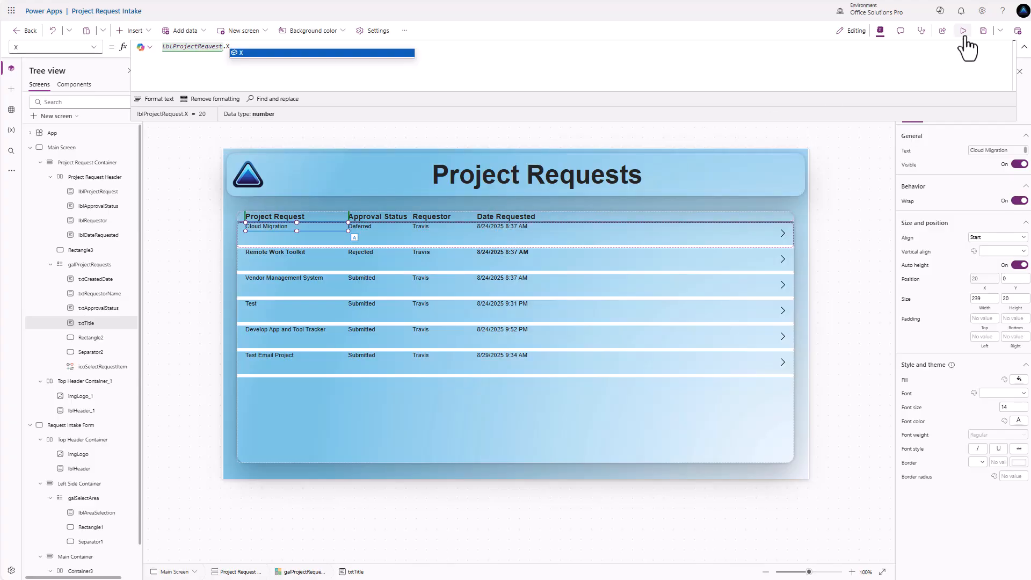
# Save the Project Request Intake app and publish this version.
pyautogui.click(982, 33)
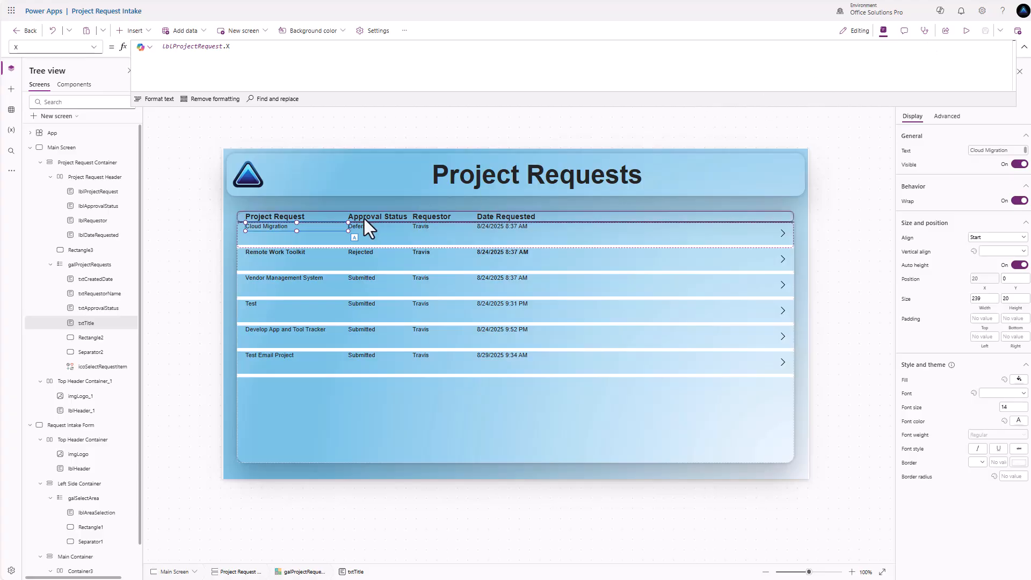
pyautogui.click(1016, 31)
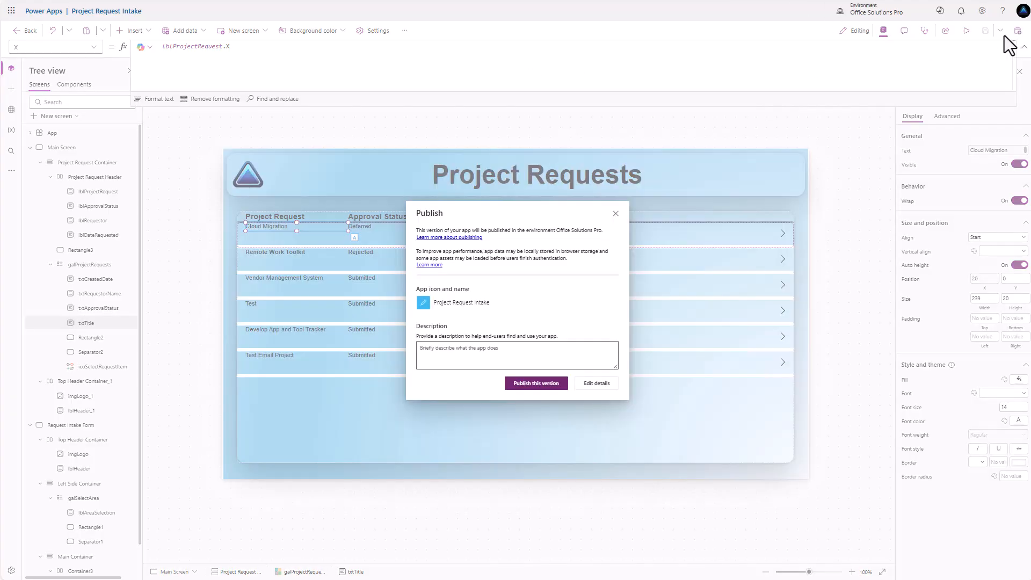
pyautogui.click(521, 386)
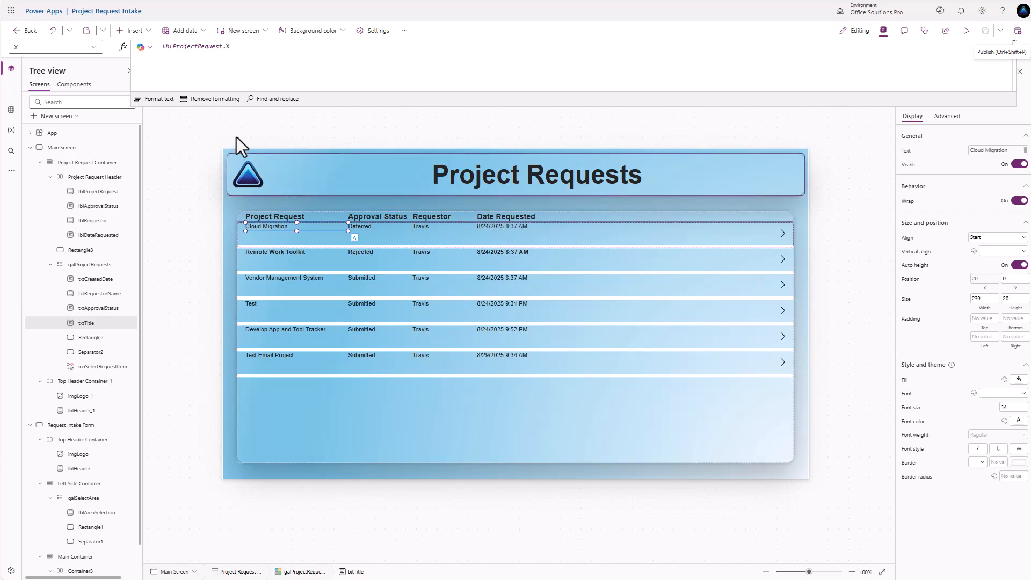
# Leave the app editor and play the Project Request Intake app from the solution's apps.
pyautogui.click(28, 32)
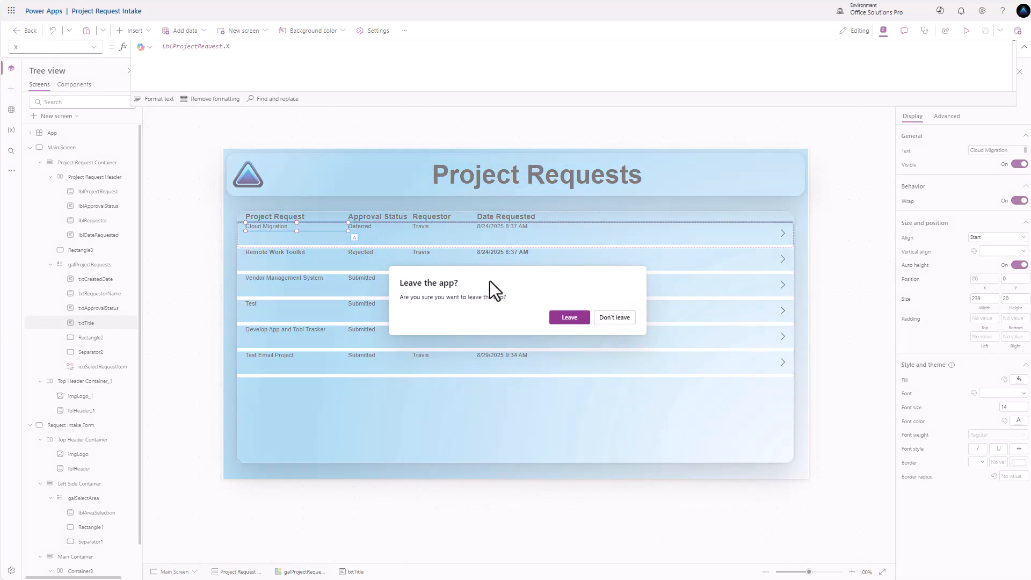
pyautogui.click(568, 319)
pyautogui.click(138, 99)
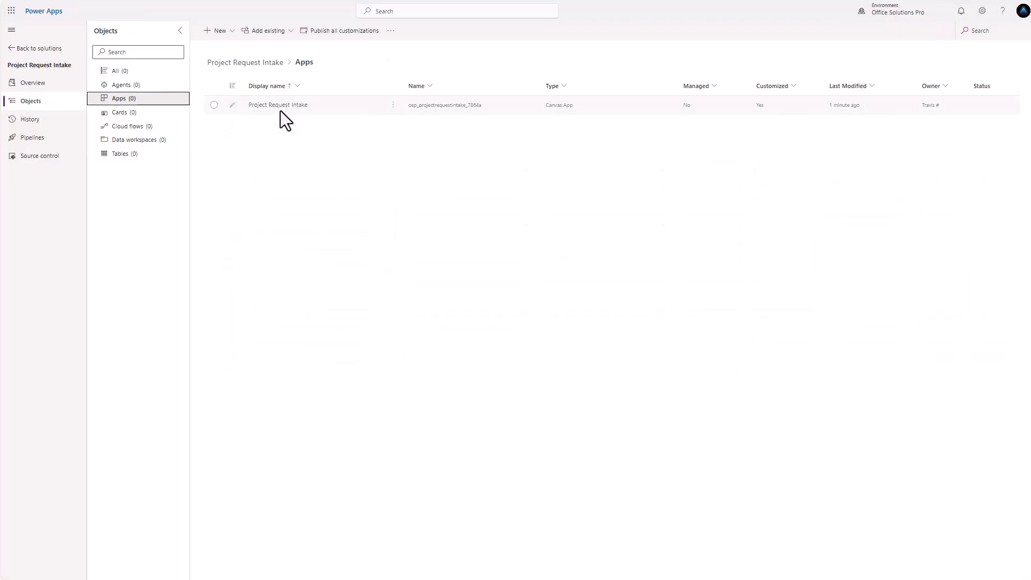
pyautogui.click(392, 105)
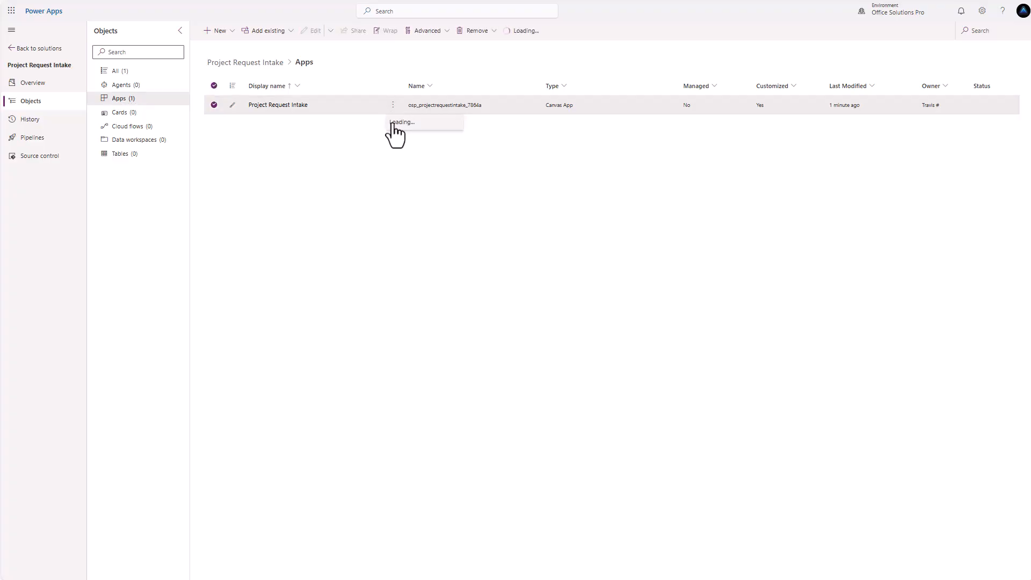
pyautogui.click(391, 129)
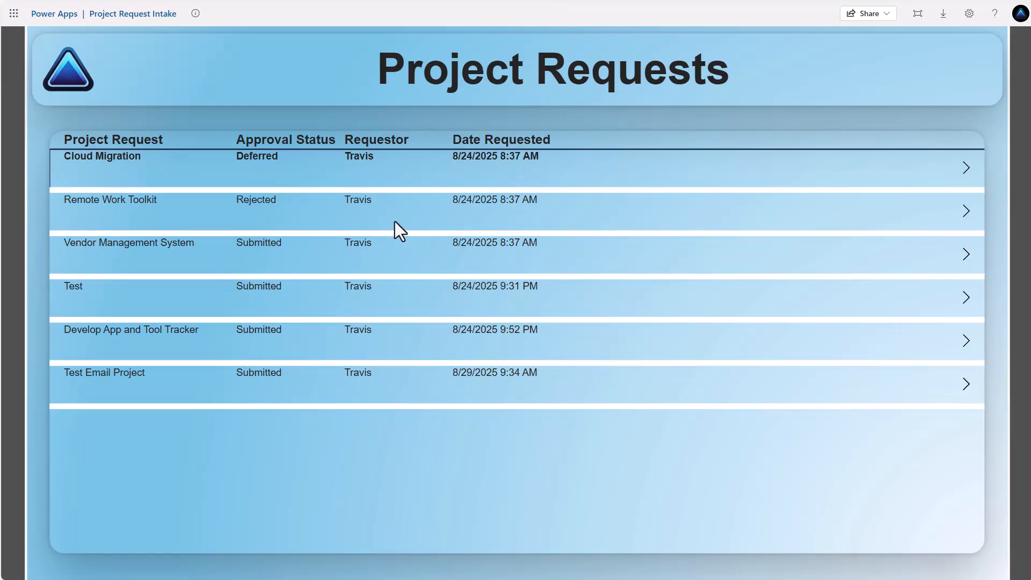
# Open the Cloud Migration request in the published app, check its form sections and return with the Back button.
pyautogui.click(966, 168)
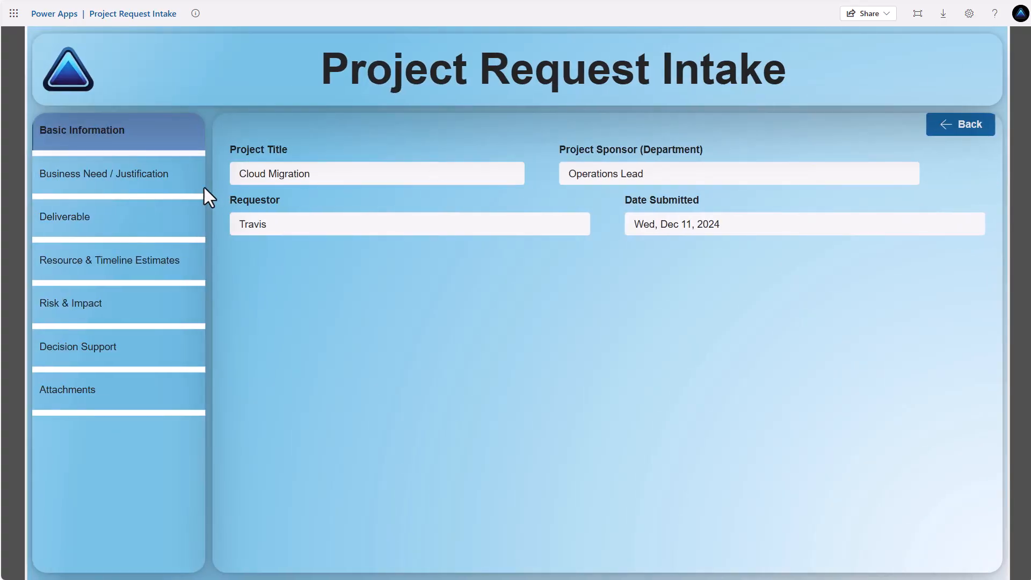
pyautogui.click(141, 182)
pyautogui.click(129, 217)
pyautogui.click(107, 262)
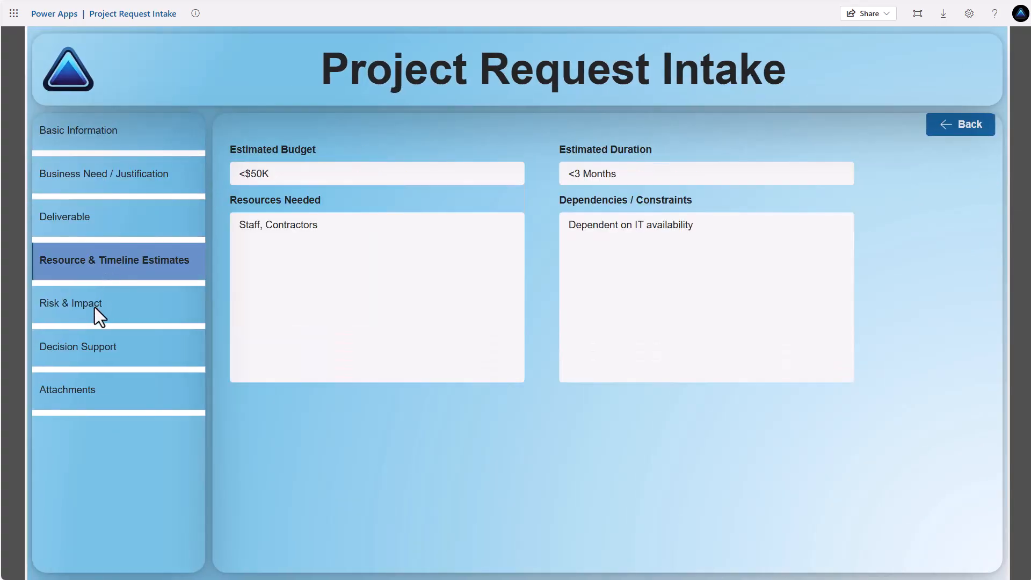
pyautogui.click(94, 306)
pyautogui.click(94, 349)
pyautogui.click(96, 388)
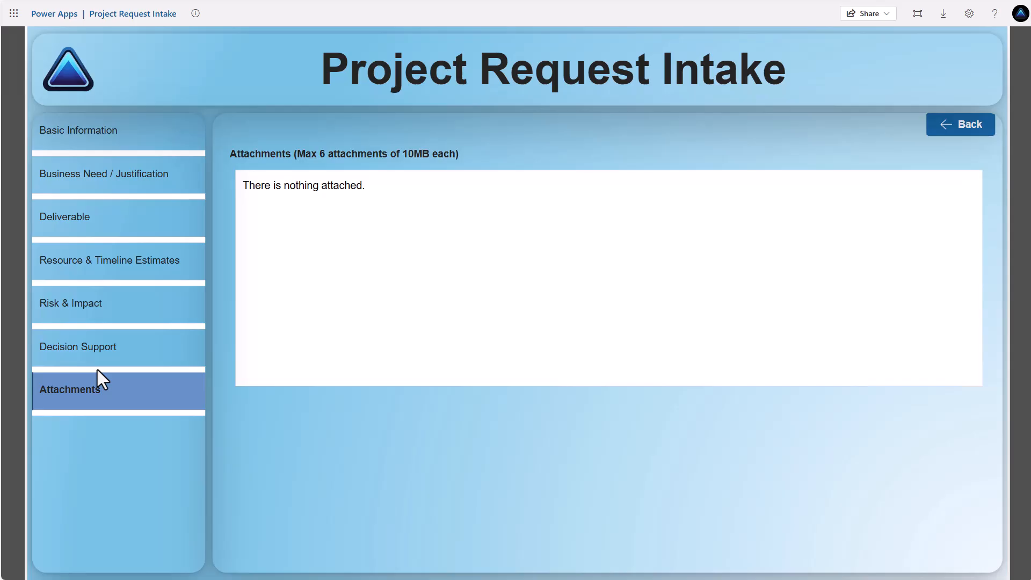
pyautogui.click(111, 308)
pyautogui.click(109, 267)
pyautogui.click(108, 227)
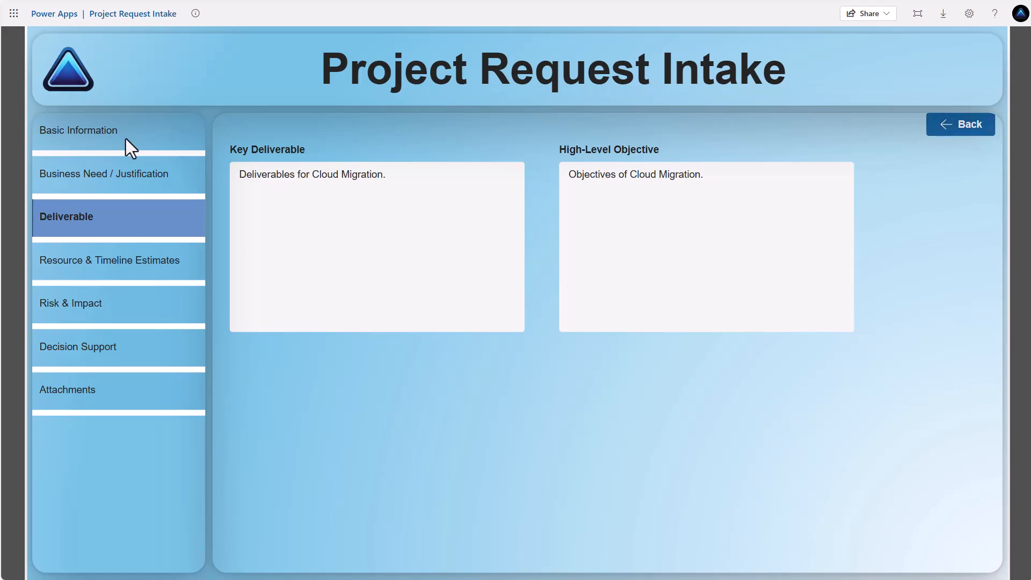
pyautogui.click(100, 137)
pyautogui.click(962, 130)
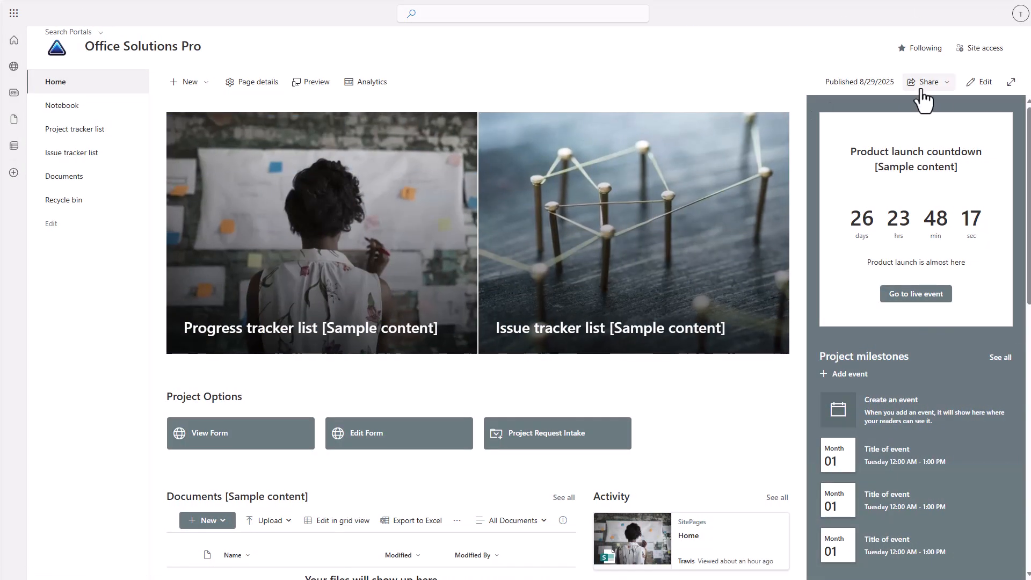
# Edit the SharePoint home page and add a Project Options quick link to the app's URL with &hidenavbar=true# appended.
pyautogui.click(982, 84)
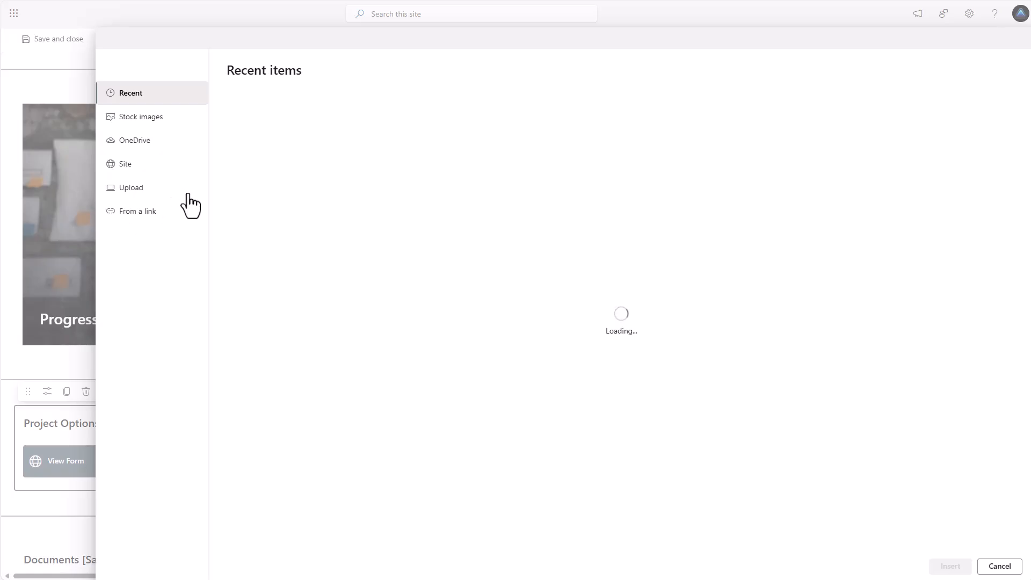
pyautogui.click(185, 209)
pyautogui.click(263, 139)
pyautogui.hotkey('ctrl', 'v')
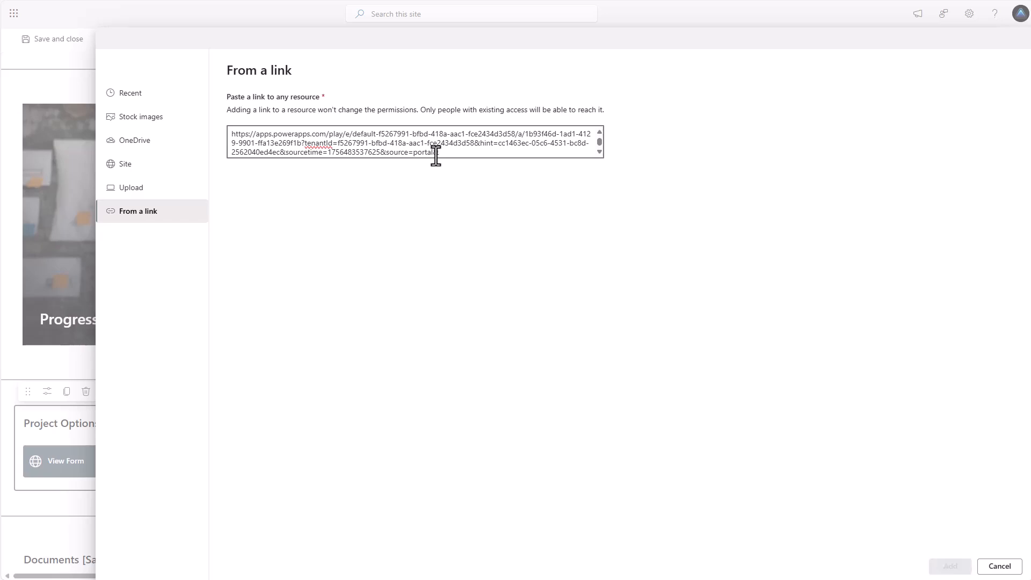
pyautogui.write('&hidenavbar=')
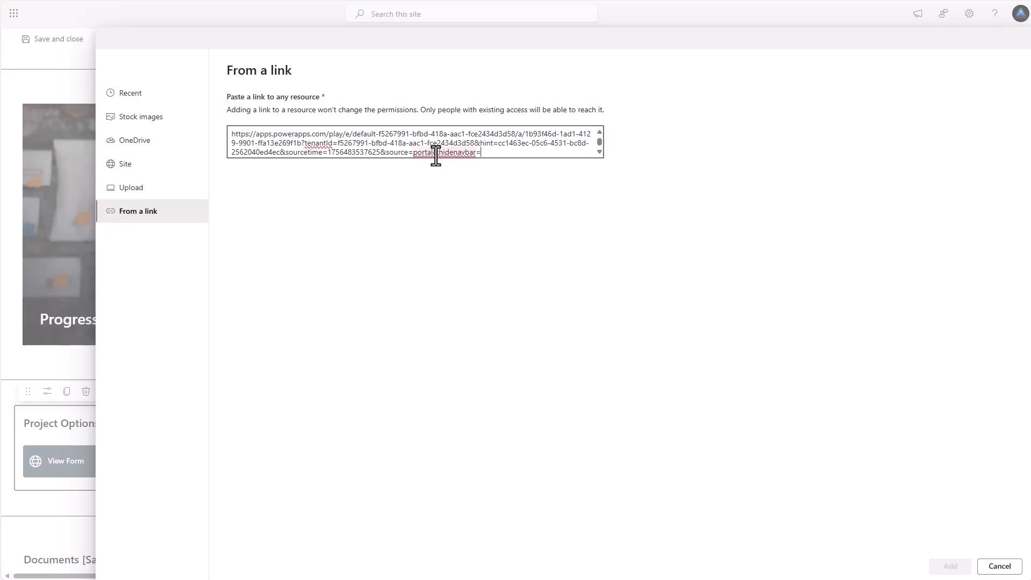
pyautogui.write('true#')
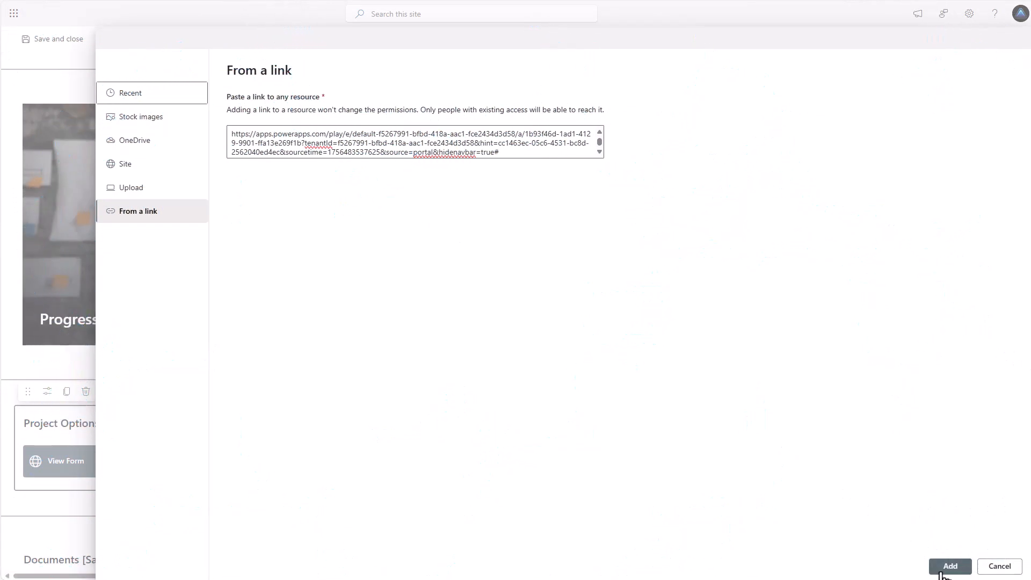
pyautogui.click(942, 570)
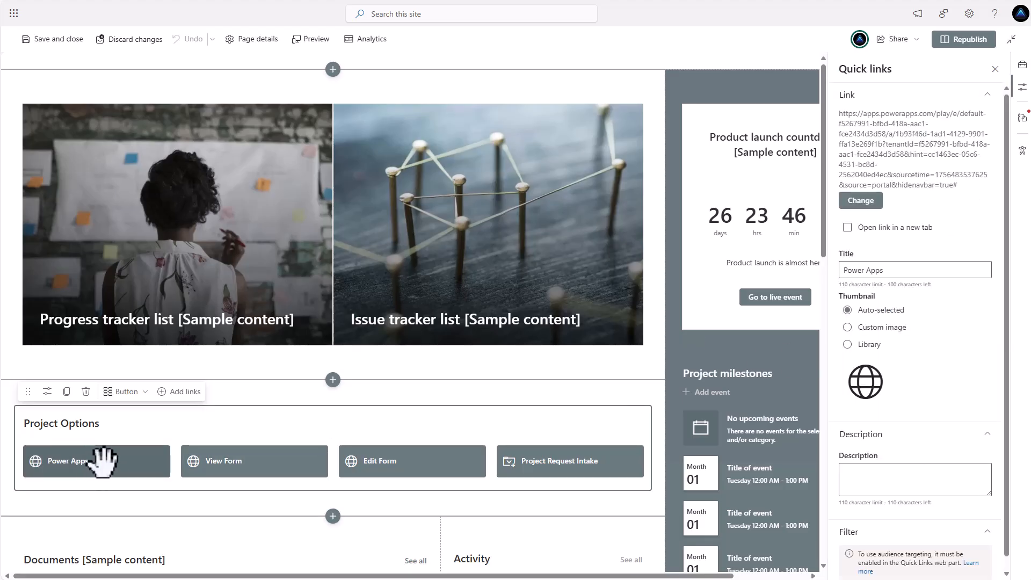
# Title the new quick link Edit Form-2 and republish the page.
pyautogui.tripleClick(888, 271)
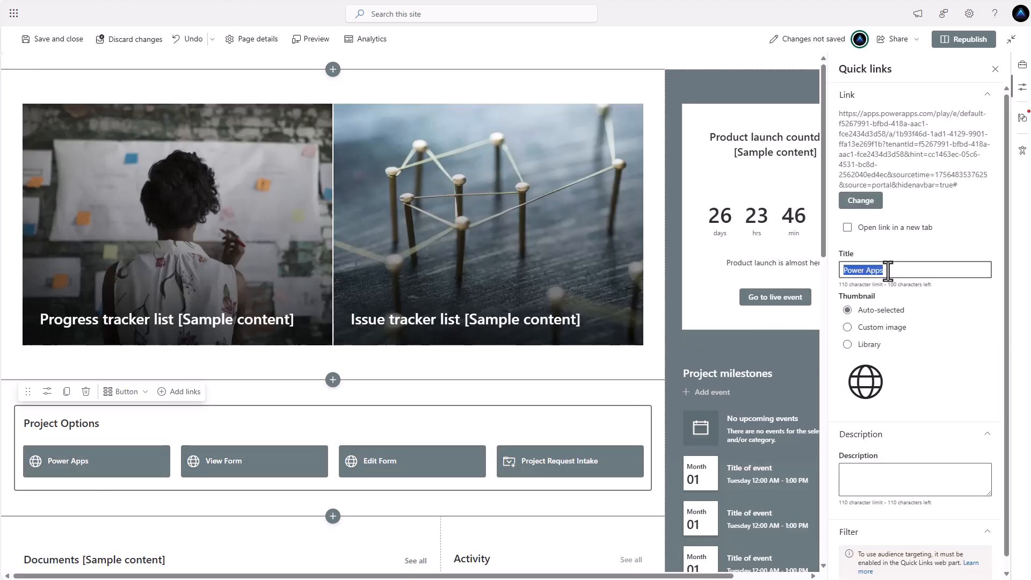
pyautogui.write('Edit ')
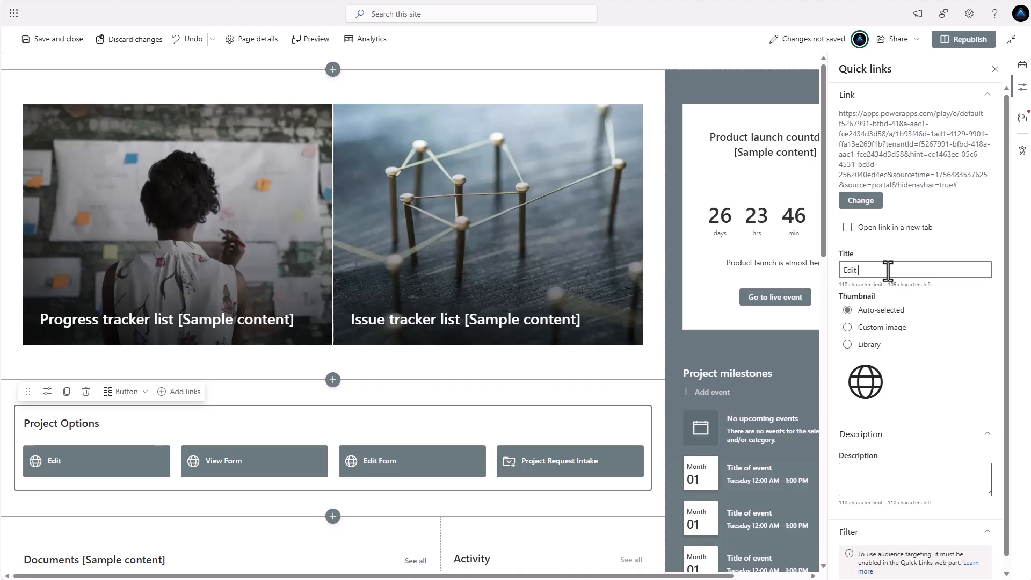
pyautogui.write('Form-2')
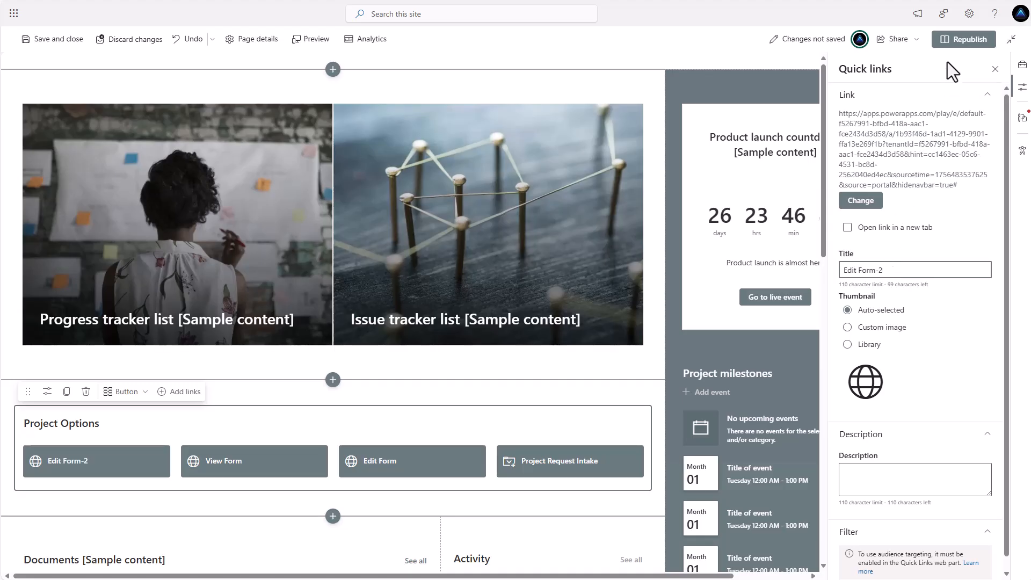
pyautogui.click(965, 40)
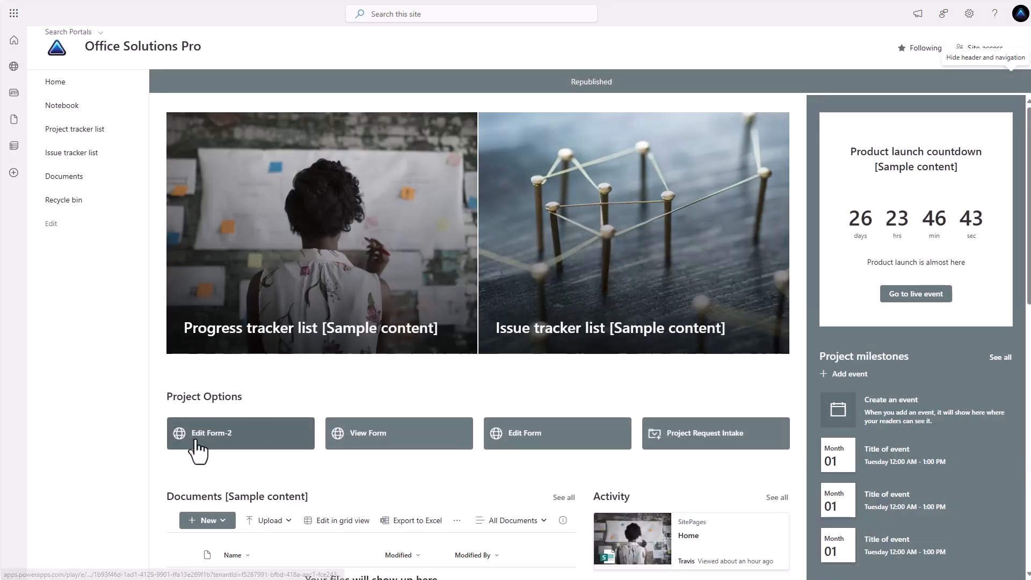
# Test the Edit Form-2 link, refresh the app to its latest version and open the Cloud Migration request.
pyautogui.click(196, 441)
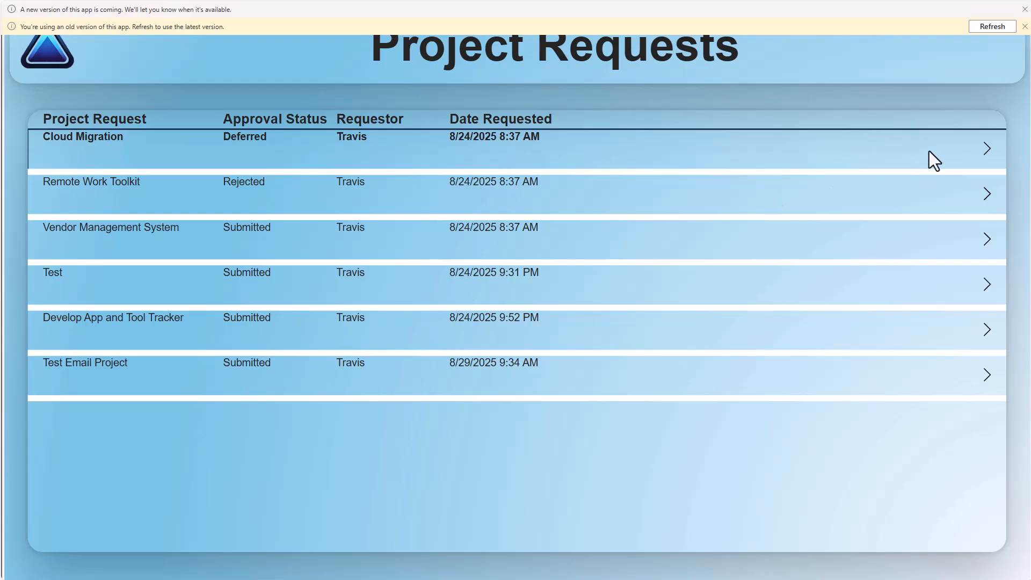
pyautogui.click(991, 27)
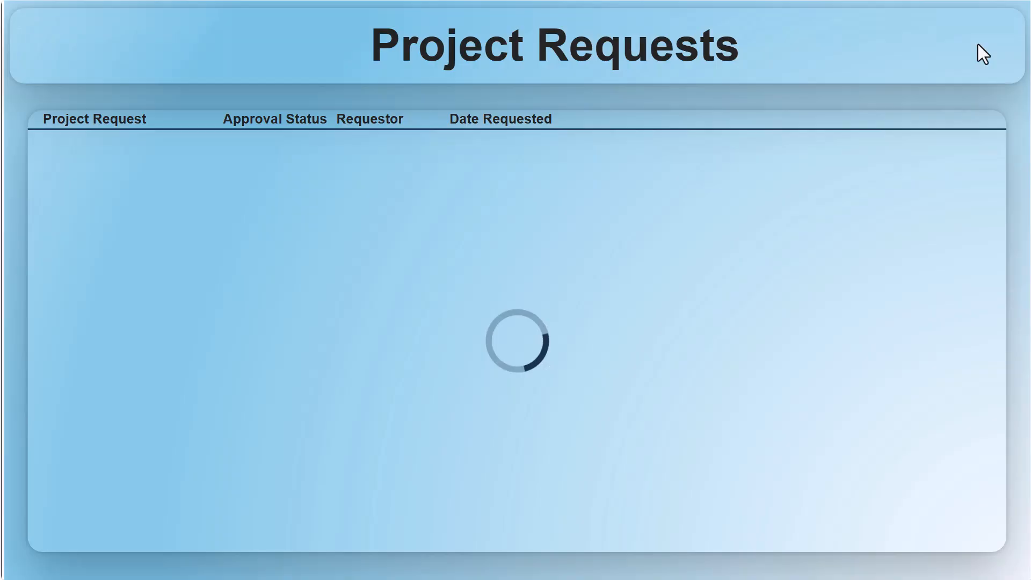
pyautogui.click(985, 152)
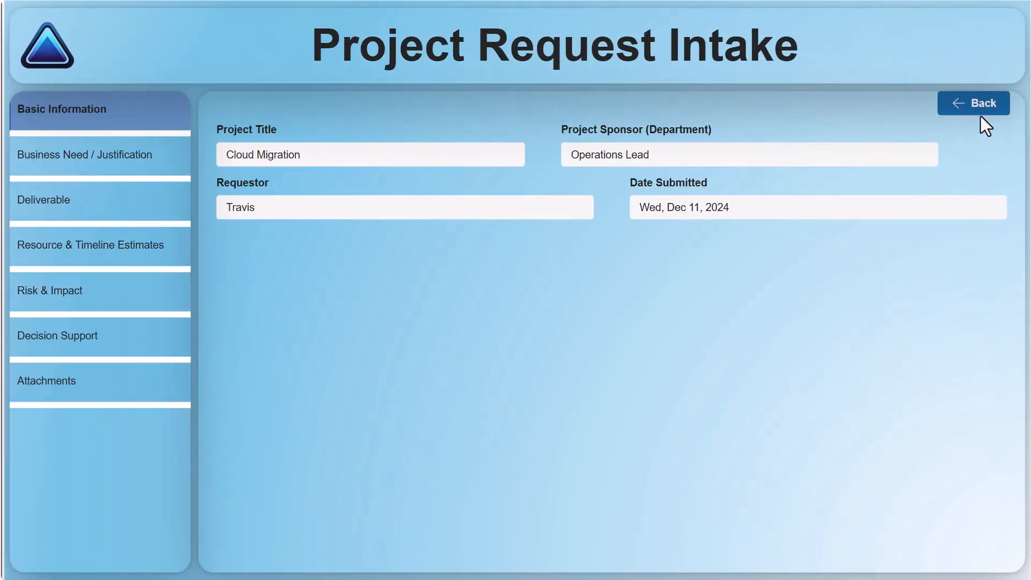
# Go back from the Cloud Migration request, switch to the Power Apps editor and open the App object's StartScreen formula.
pyautogui.click(971, 114)
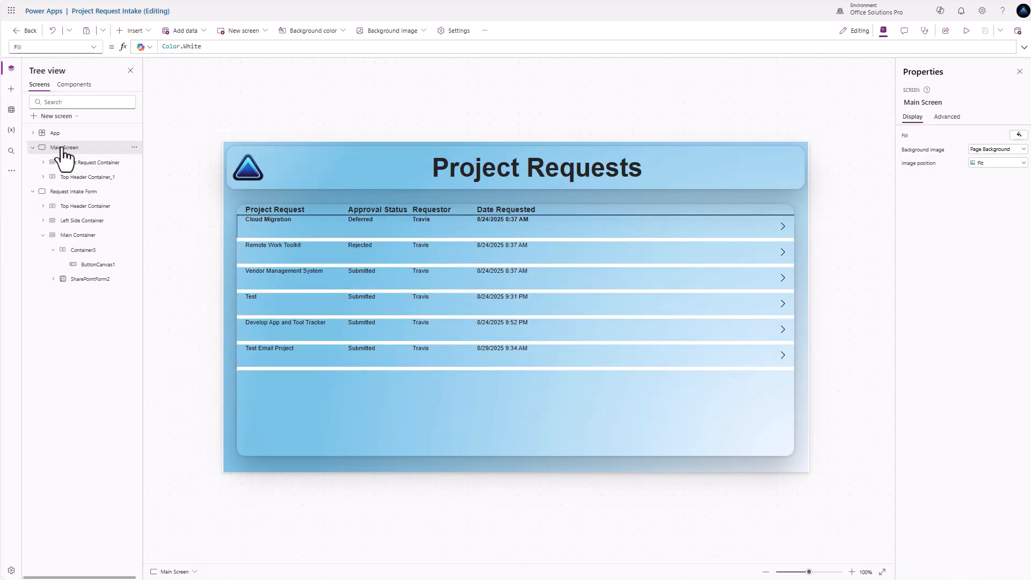
pyautogui.click(61, 134)
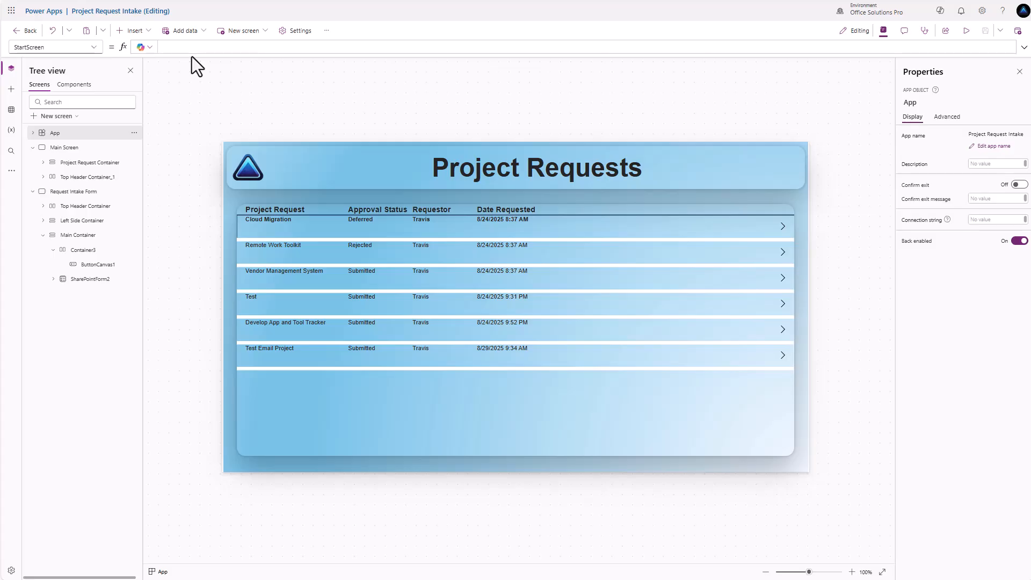
pyautogui.moveTo(192, 54); pyautogui.dragTo(191, 91)
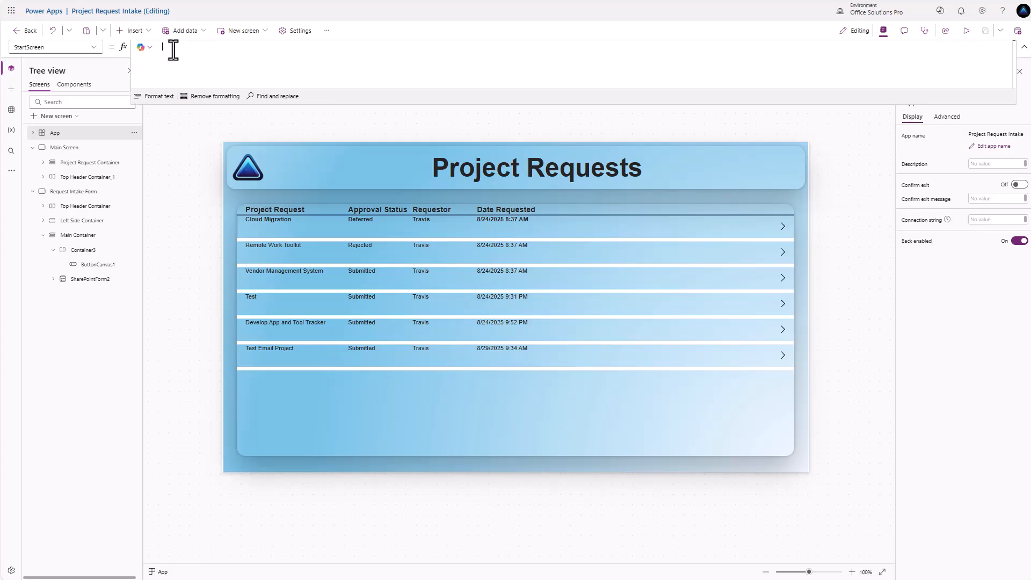
pyautogui.click(175, 50)
# Begin the StartScreen formula with With({startpage: Lower(Param("start")) }, to store the lowercase start URL parameter.
pyautogui.write('With')
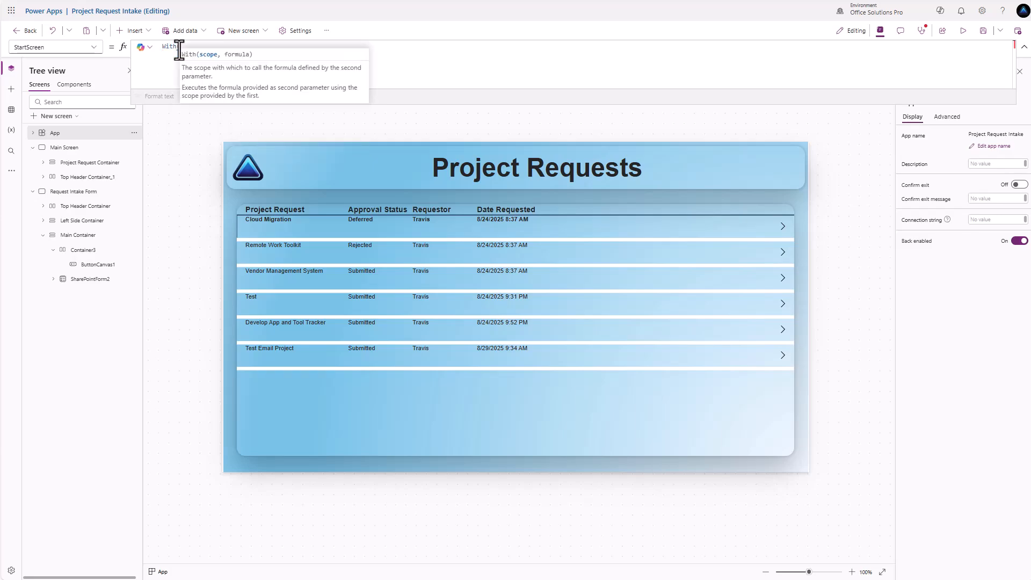
pyautogui.write('(')
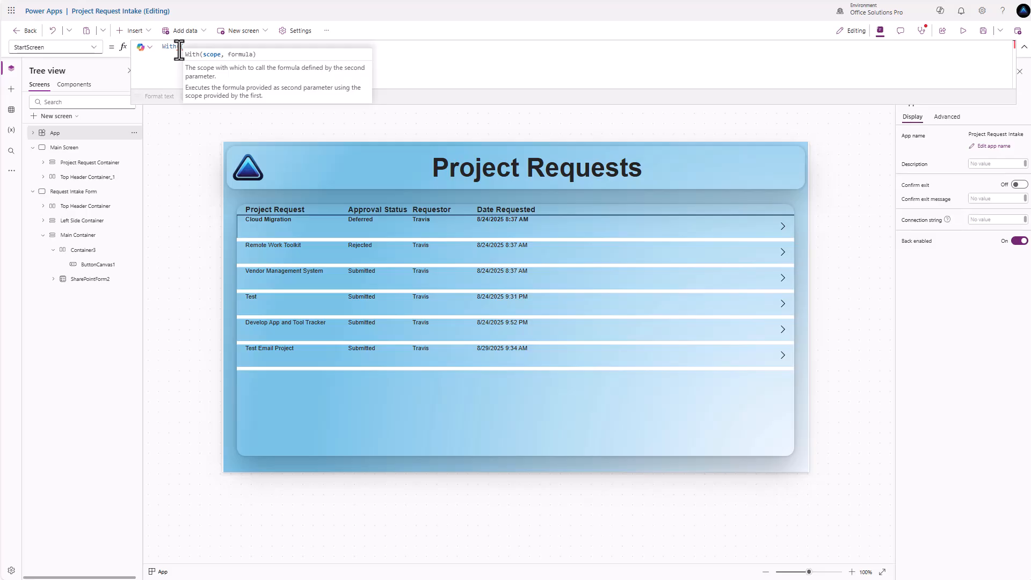
pyautogui.write('{startpage')
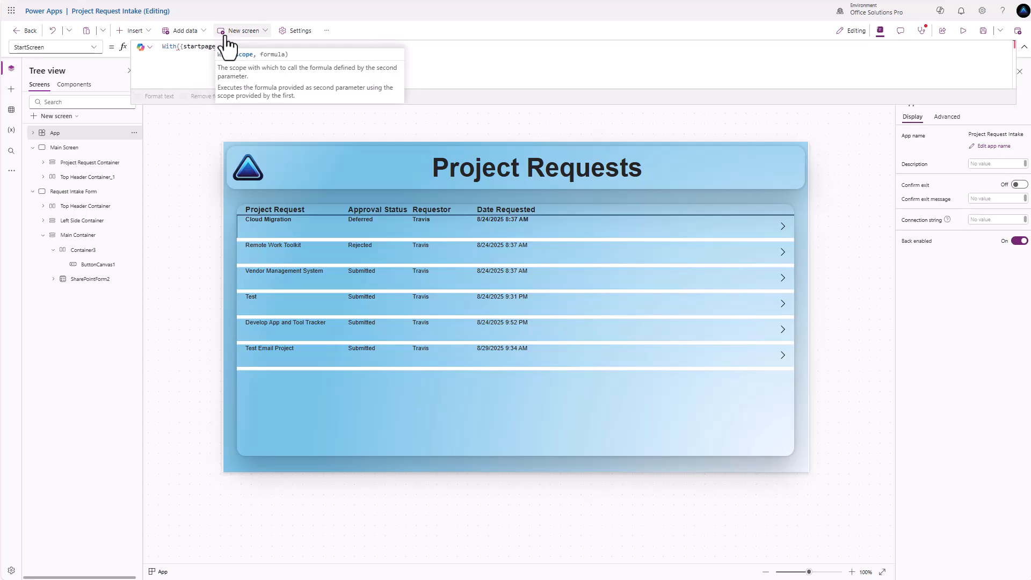
pyautogui.write(': ')
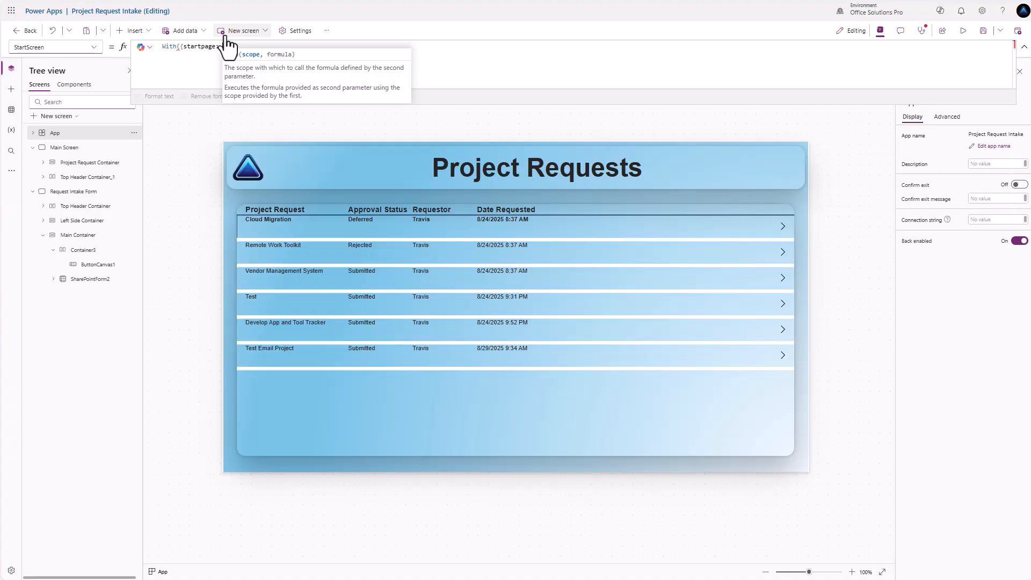
pyautogui.write('Lower(P')
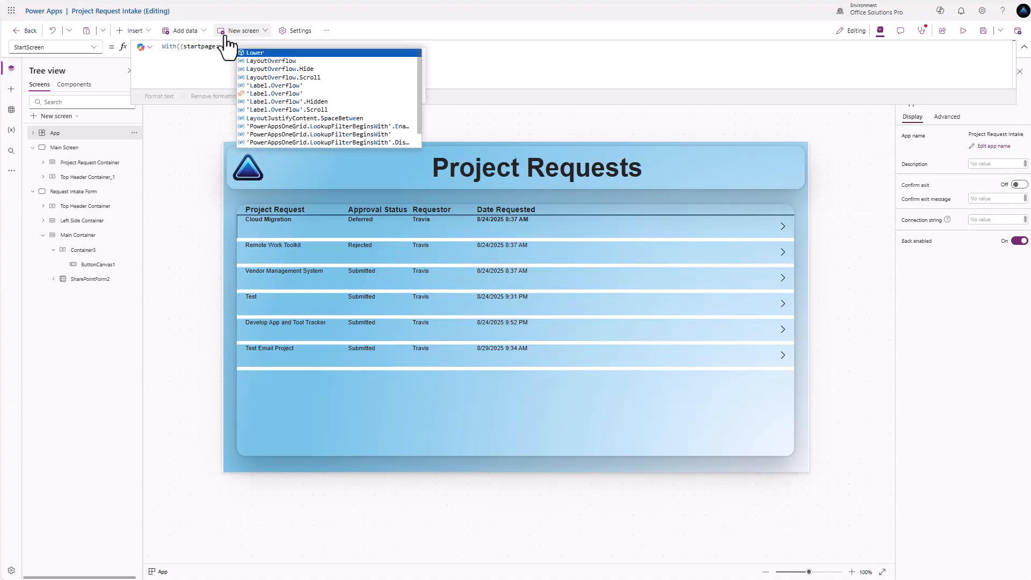
pyautogui.write('aram')
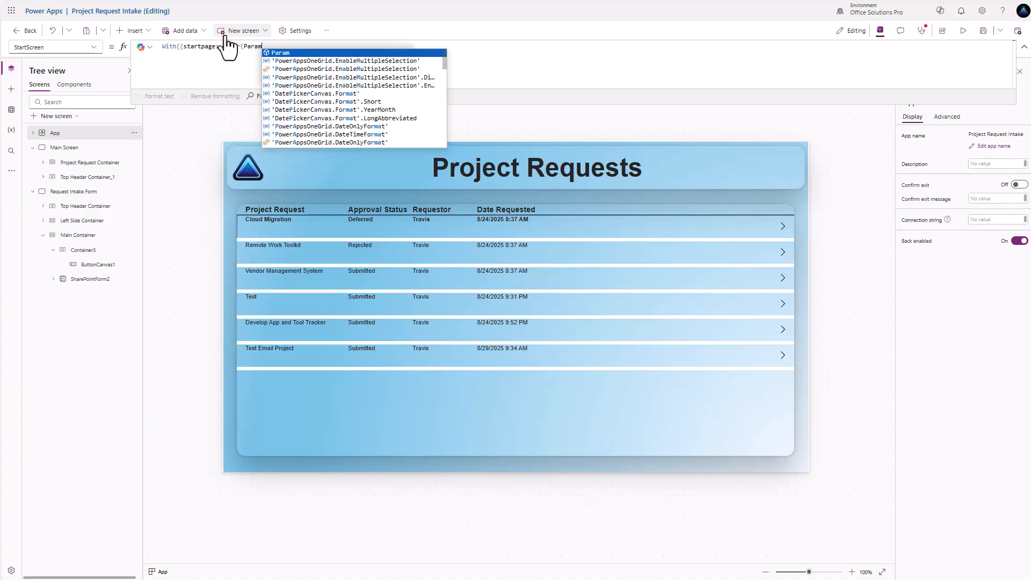
pyautogui.write('("')
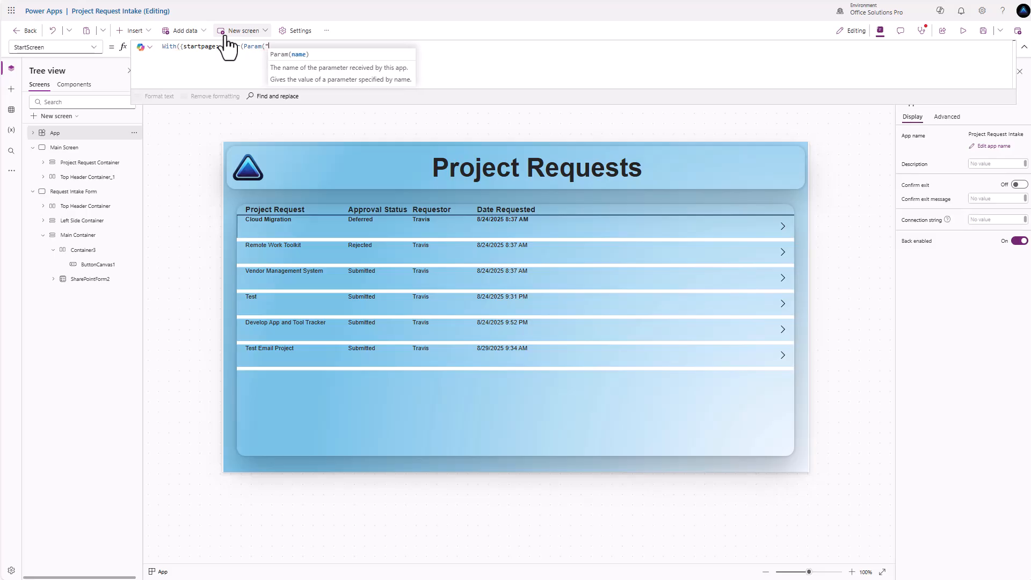
pyautogui.write('start"')
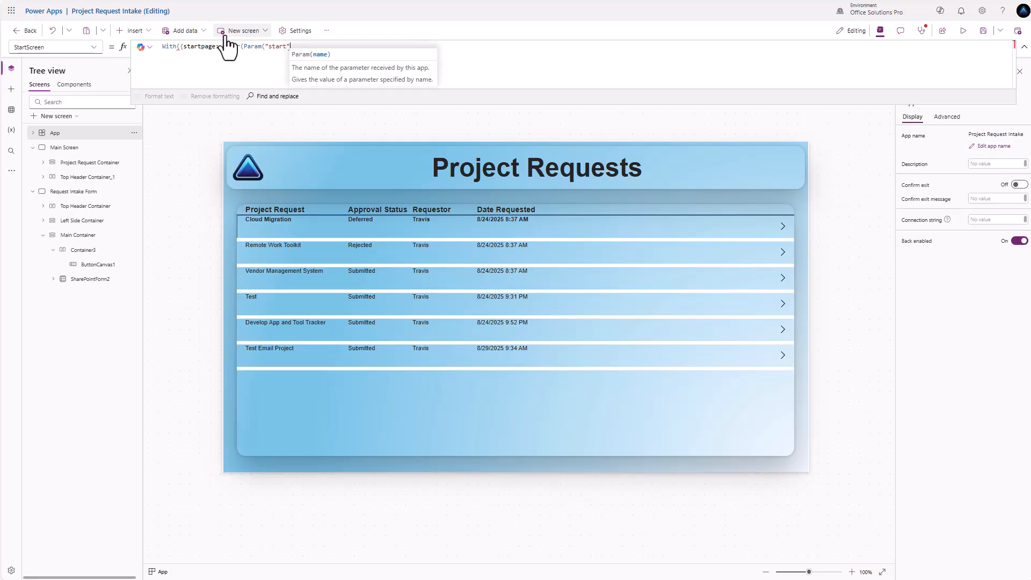
pyautogui.write('))')
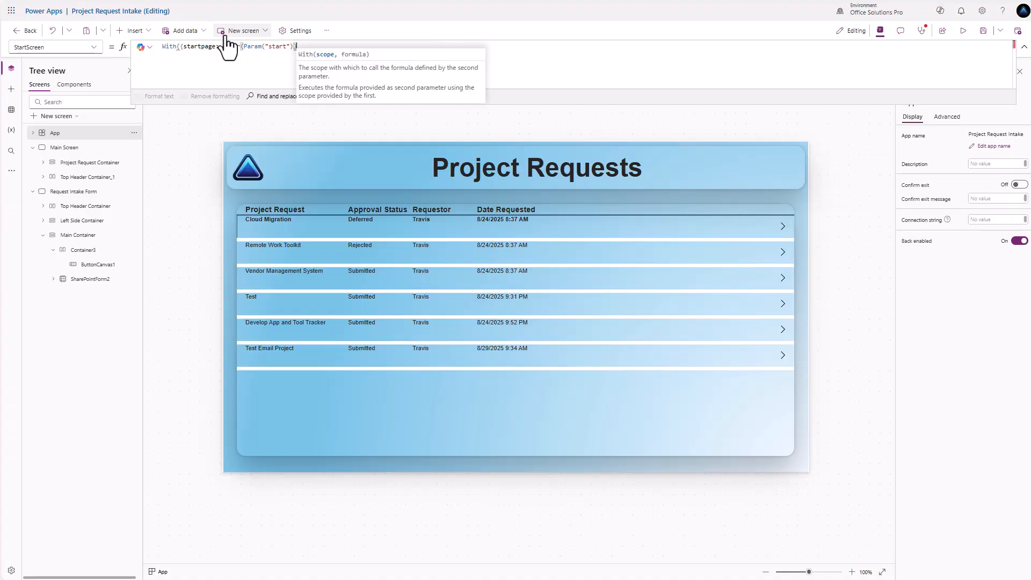
pyautogui.write(' }')
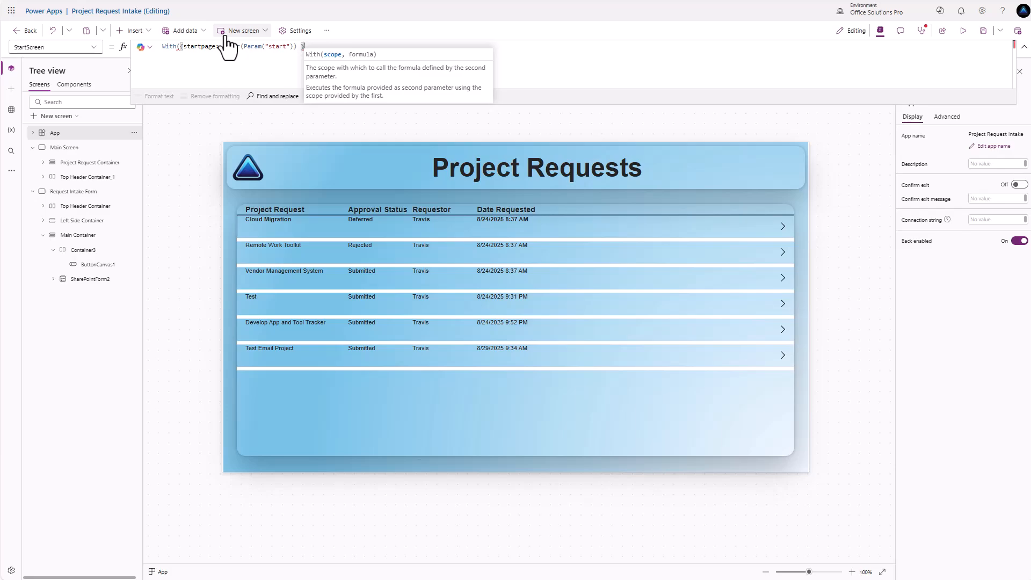
pyautogui.write(',')
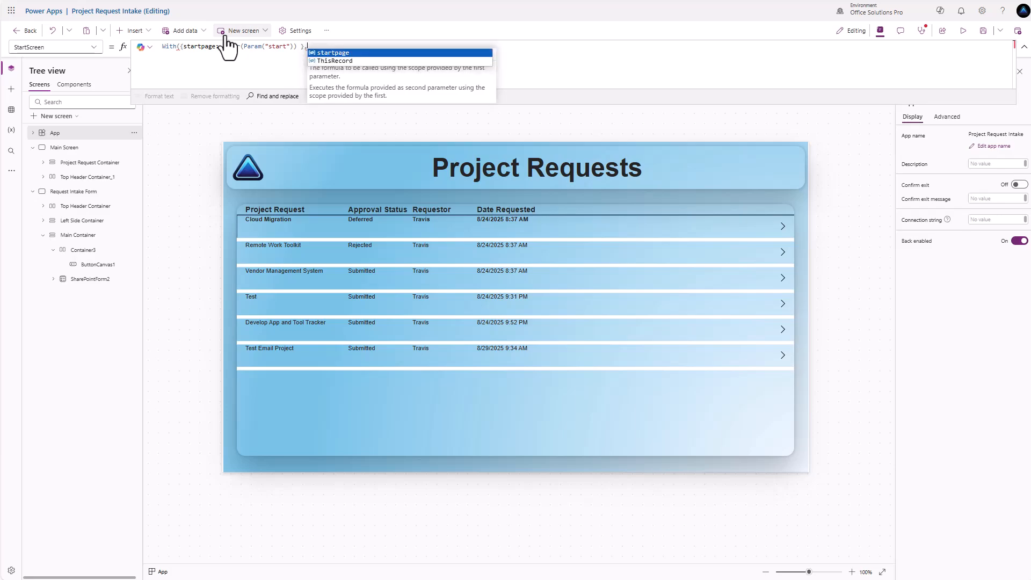
pyautogui.hotkey('shift', 'Return')
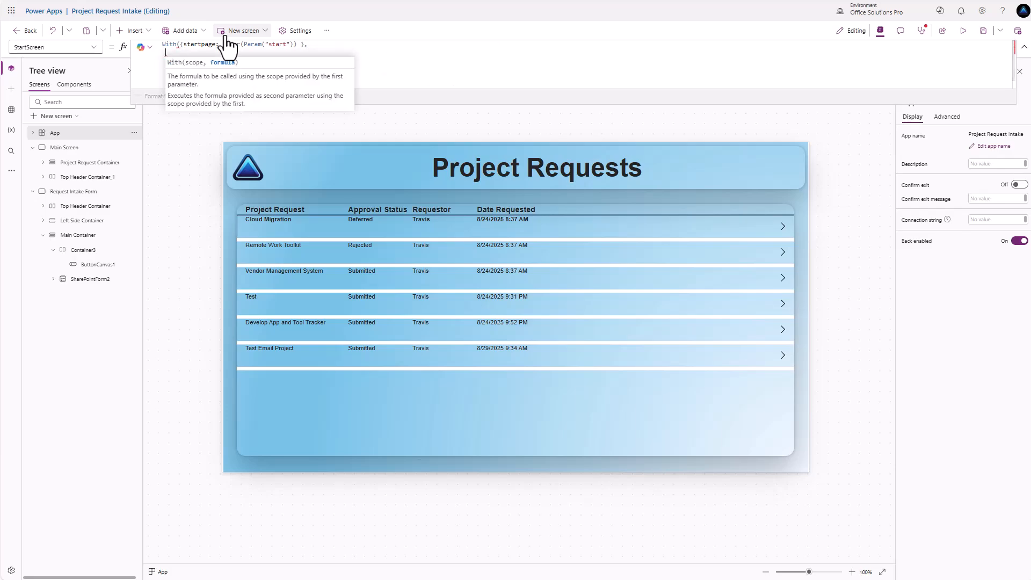
# On a new line inside the With function, begin a Switch that evaluates startpage.
pyautogui.write('Switch(')
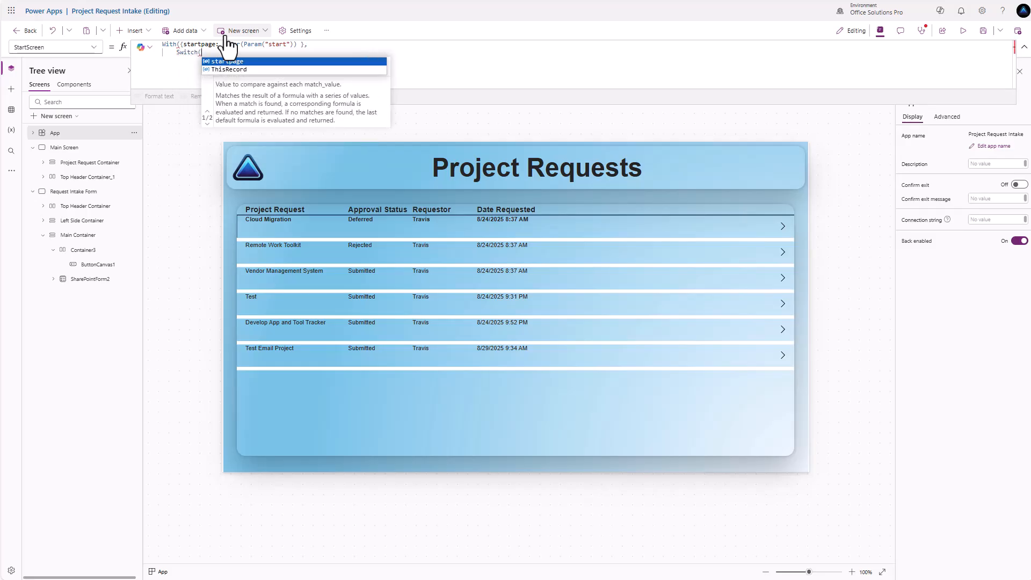
pyautogui.write('startp')
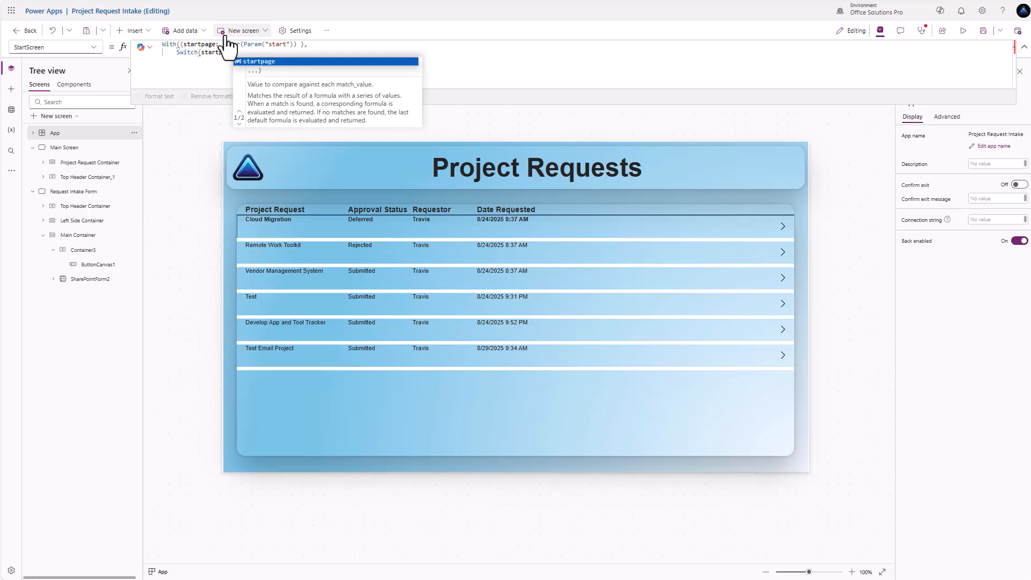
pyautogui.write('age,')
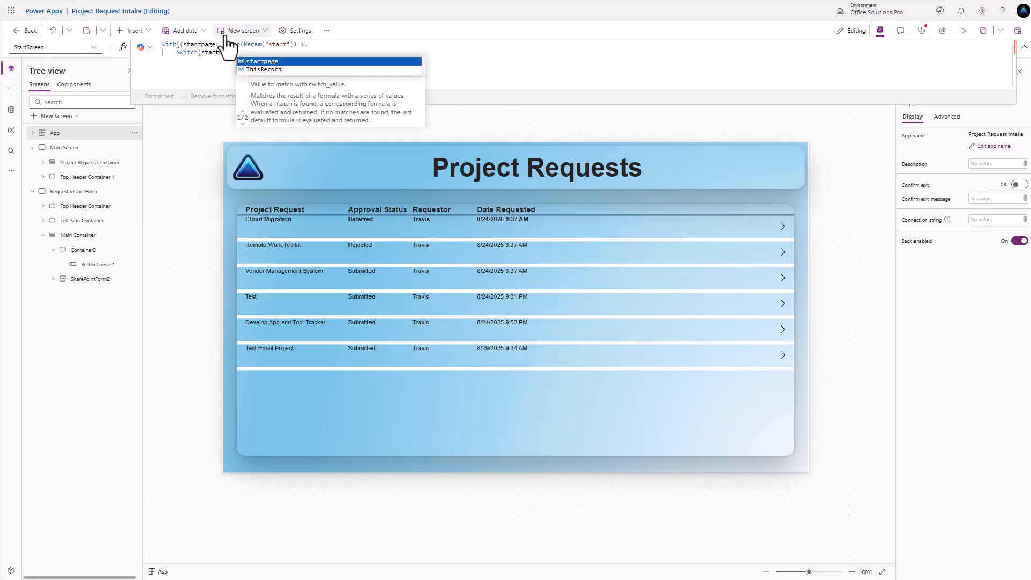
pyautogui.hotkey('shift', 'Return')
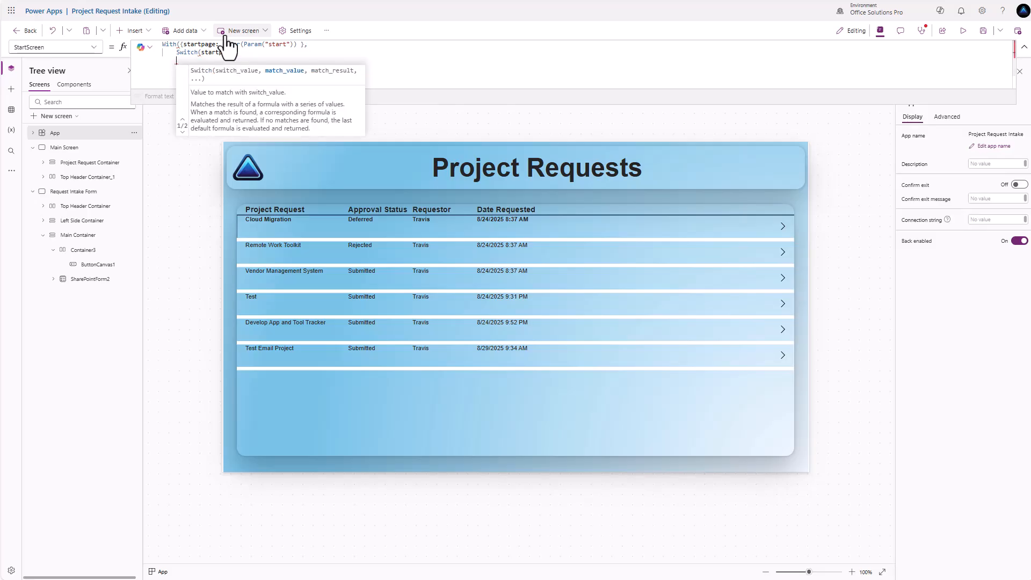
# Add the first Switch case, matching "intake" to the 'Request Intake Form' screen.
pyautogui.write('"')
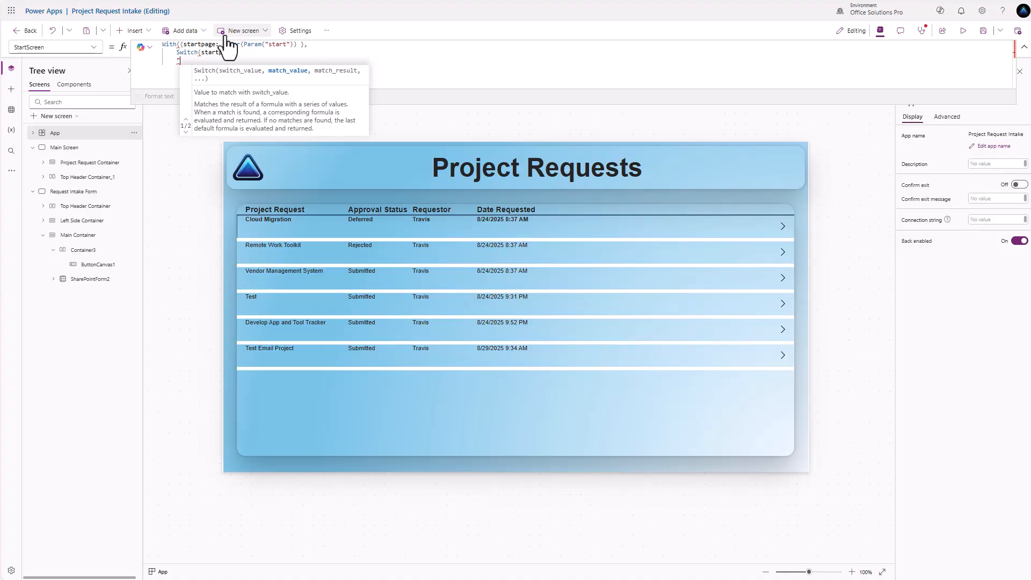
pyautogui.write('intake')
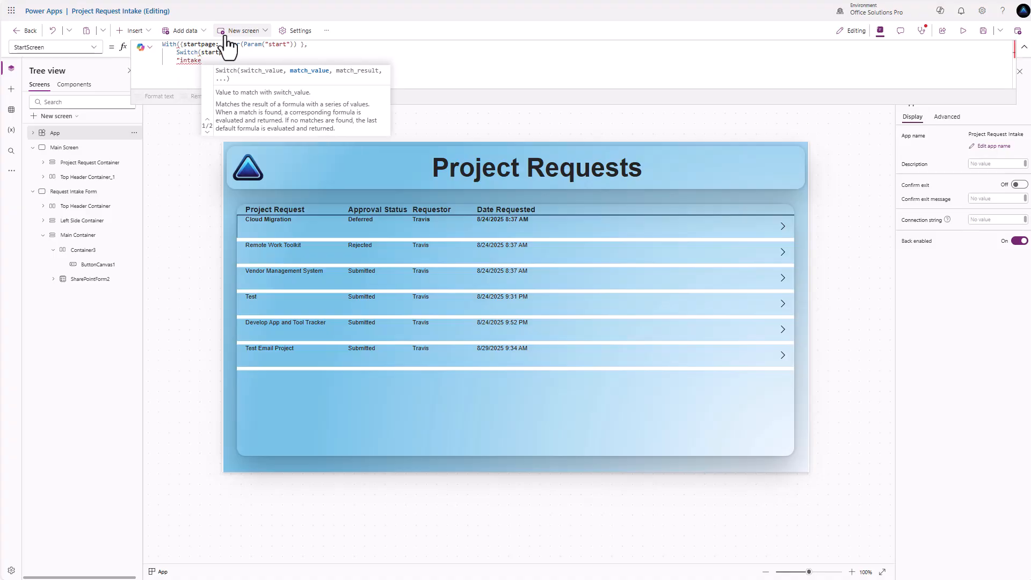
pyautogui.write('", ')
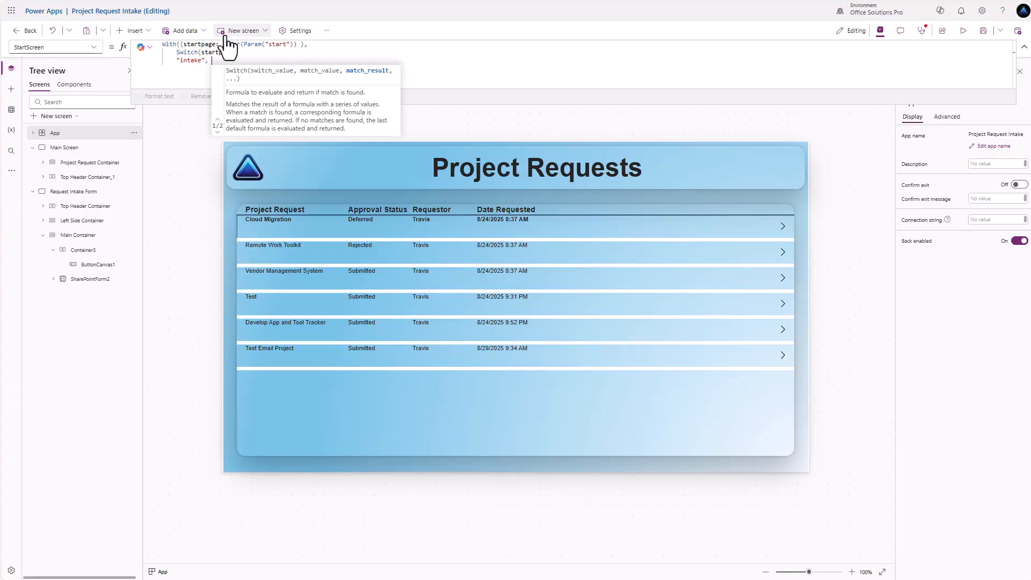
pyautogui.write("'Requ")
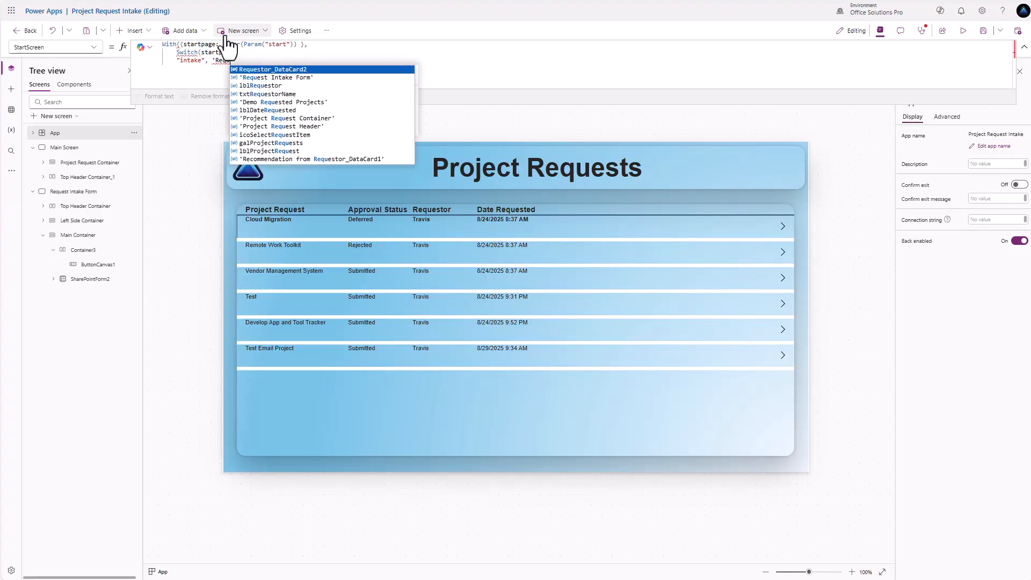
pyautogui.press('Down')
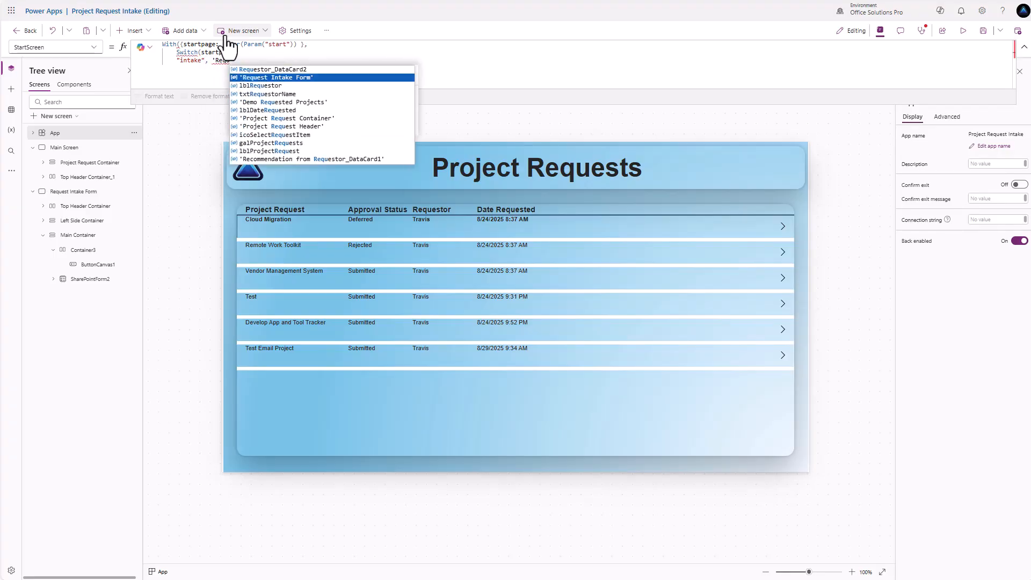
pyautogui.press('Tab')
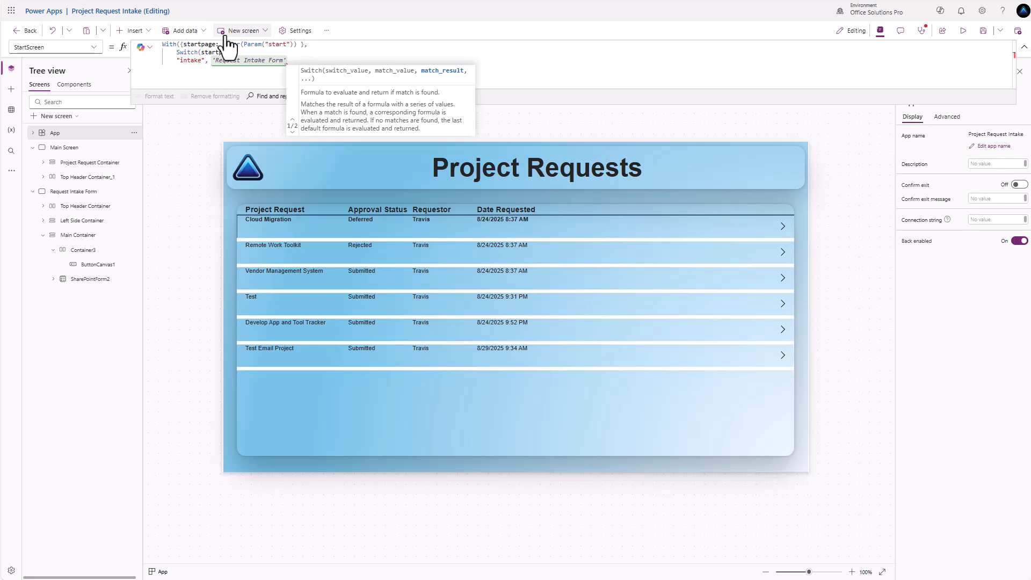
pyautogui.write(',')
pyautogui.hotkey('shift', 'Return')
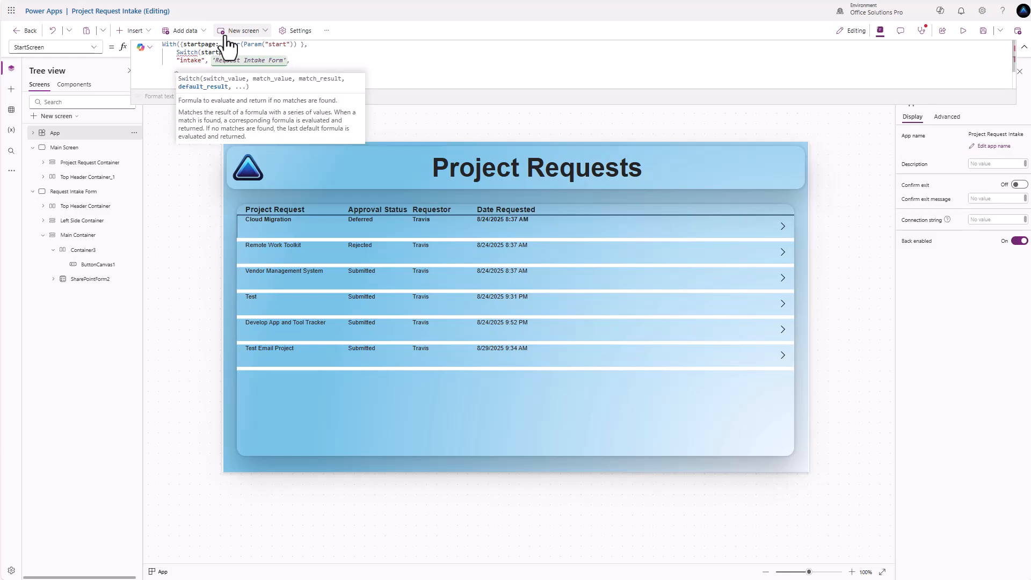
# Add a second Switch case, matching "main" to 'Main Screen'.
pyautogui.write('"')
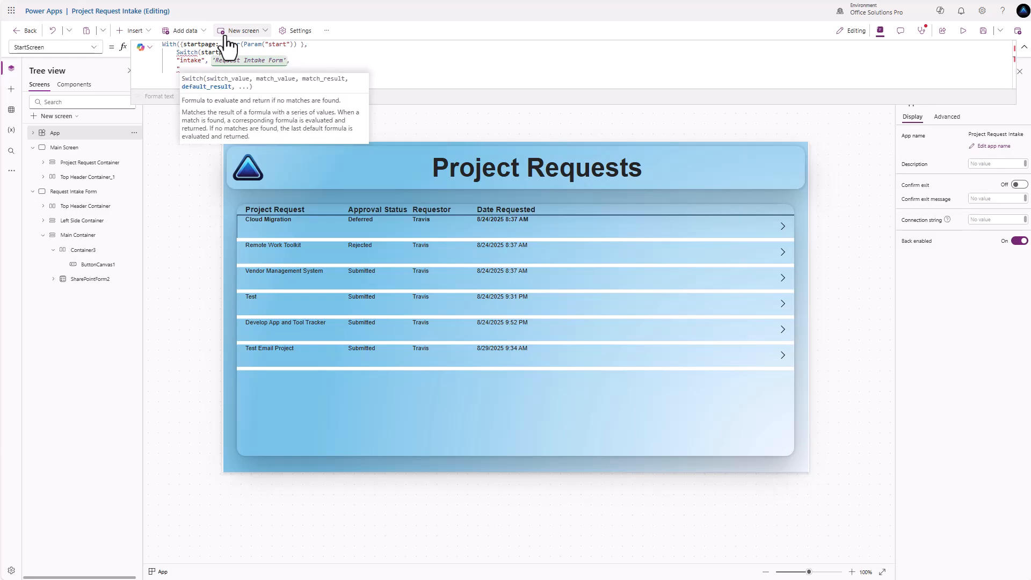
pyautogui.write('main')
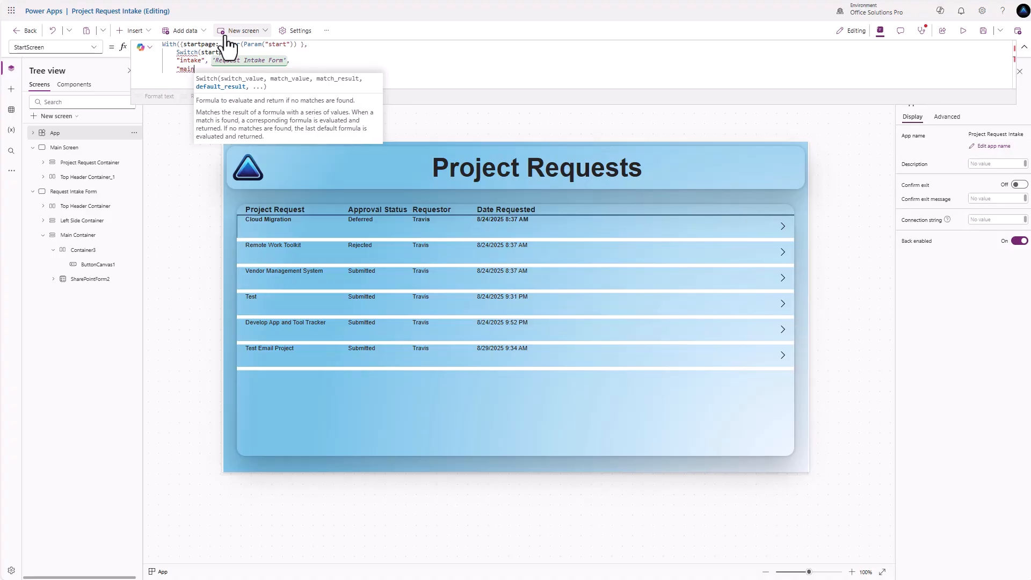
pyautogui.write('"')
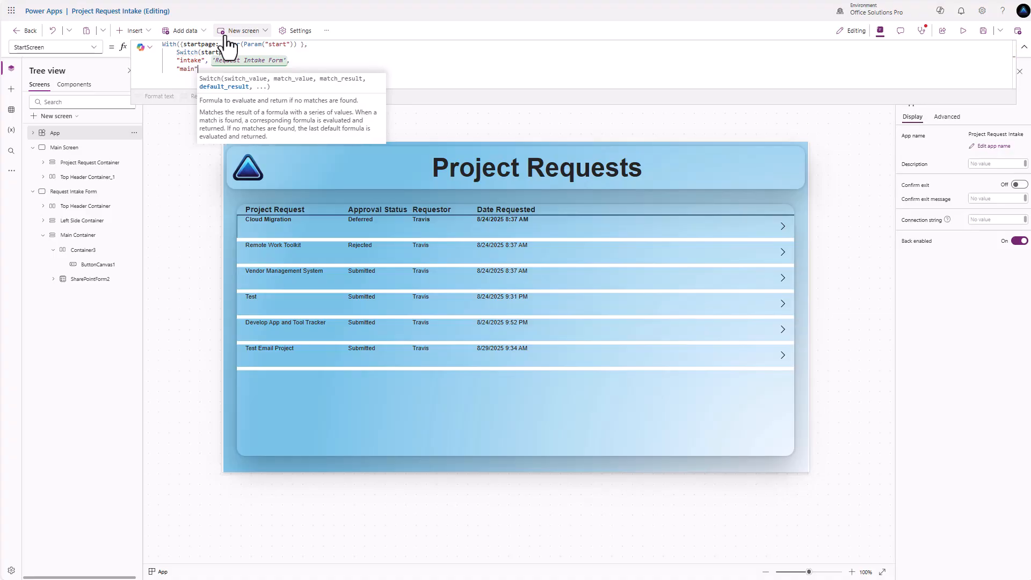
pyautogui.write(", 'M")
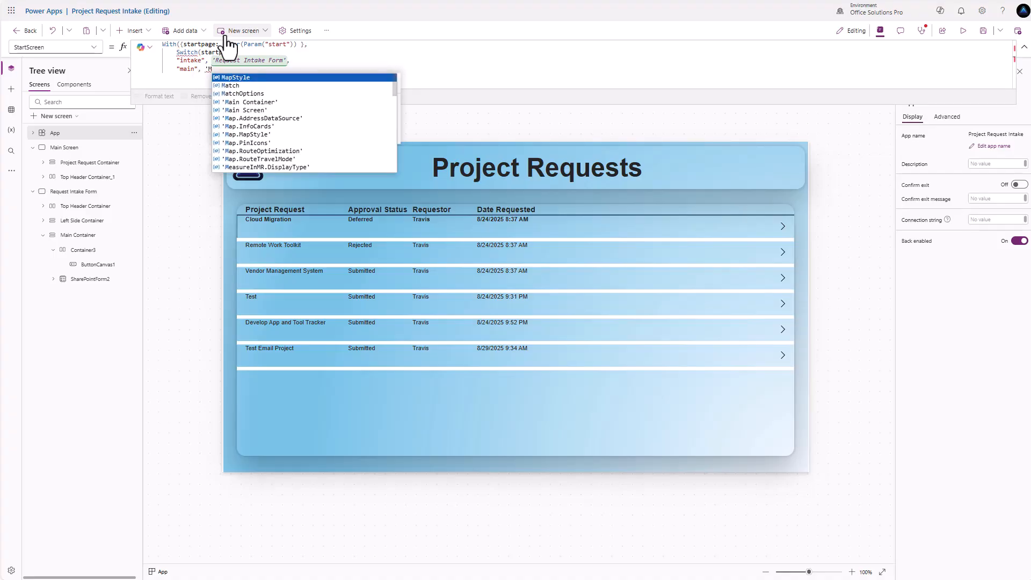
pyautogui.write('a')
pyautogui.press('Down')
pyautogui.press('Down')
pyautogui.press('Down')
pyautogui.press('Down')
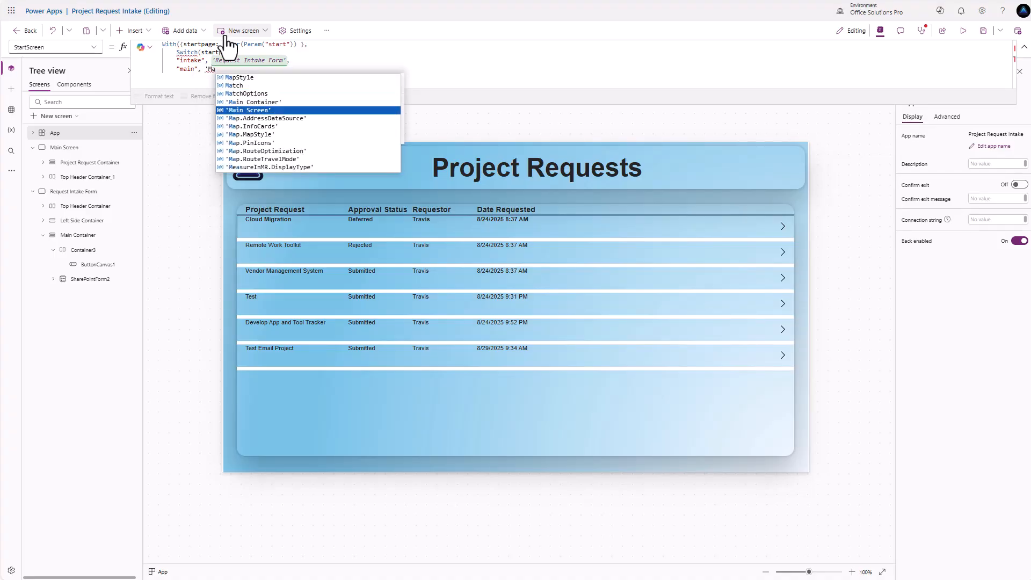
pyautogui.press('Tab')
pyautogui.write(',')
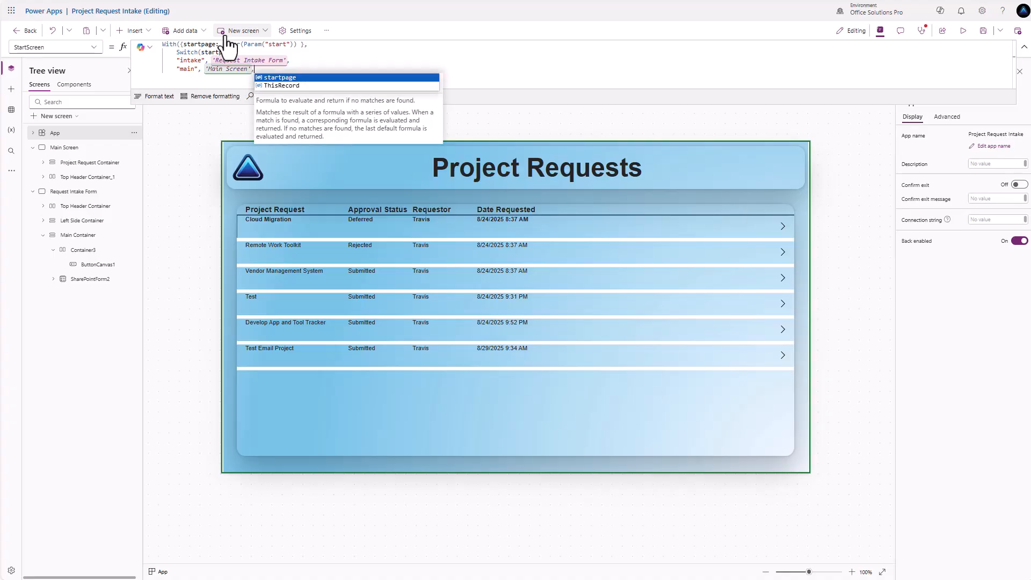
pyautogui.hotkey('shift', 'Return')
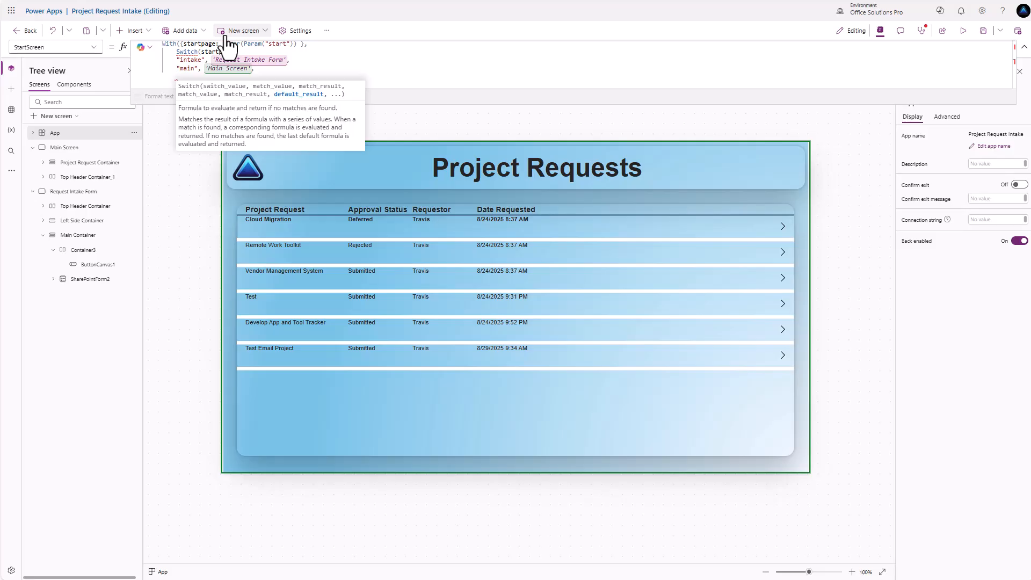
# Use 'Main Screen' as the Switch function's default result and close its parenthesis.
pyautogui.write('main')
pyautogui.press('Down')
pyautogui.press('Tab')
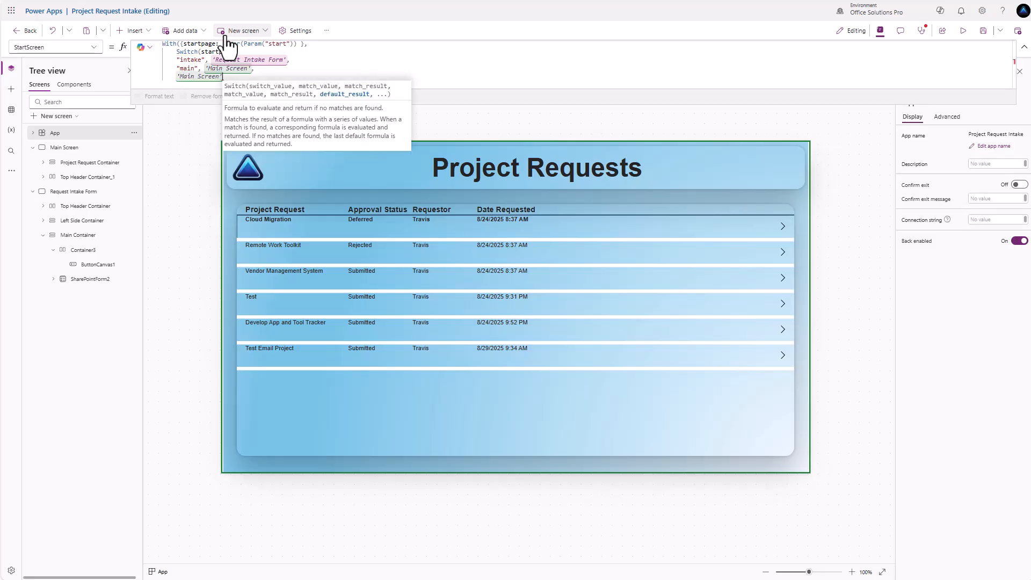
pyautogui.write(')')
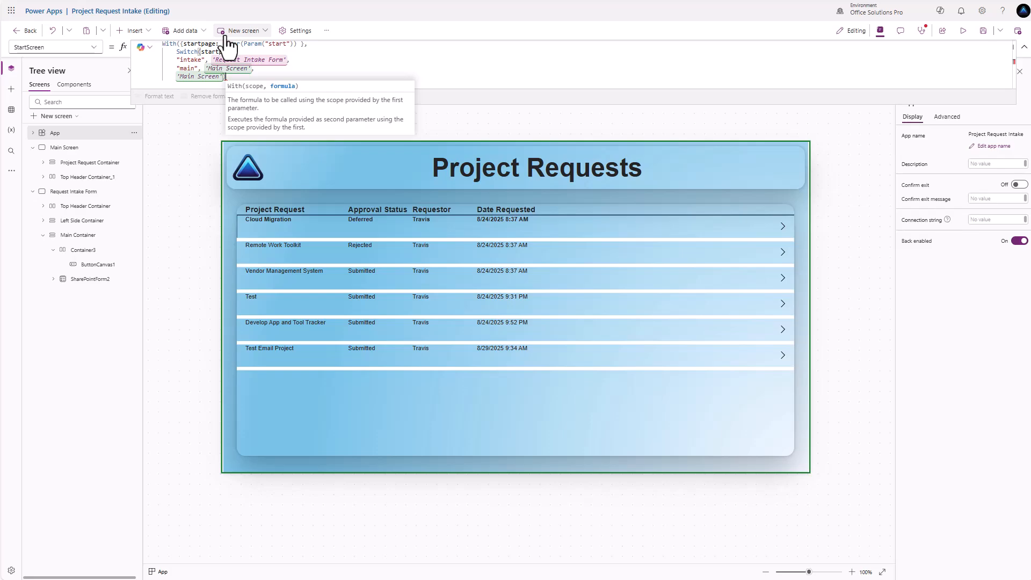
# Close the With function's parenthesis in the StartScreen formula and display the Request Intake Form screen.
pyautogui.write(')')
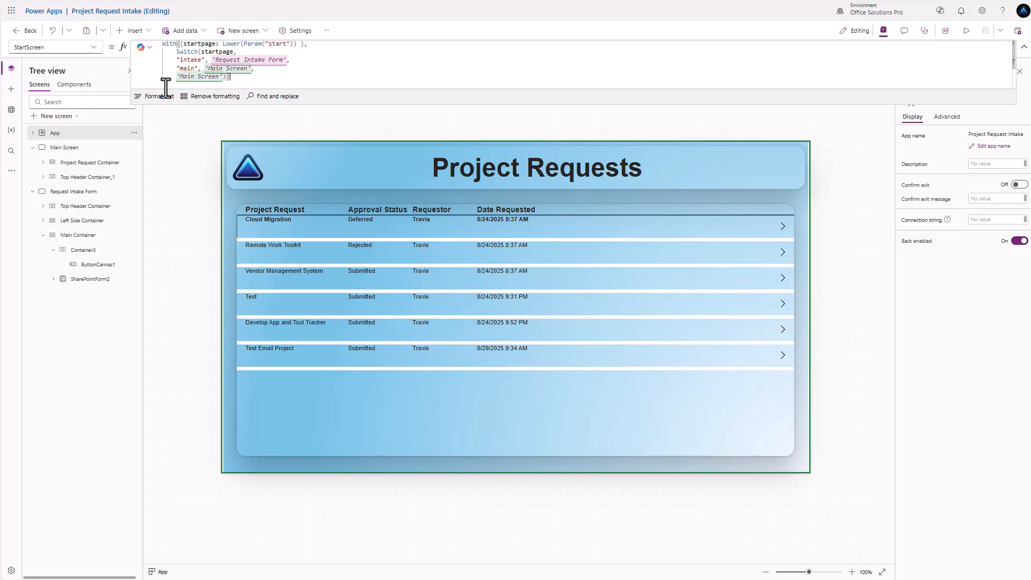
pyautogui.click(80, 199)
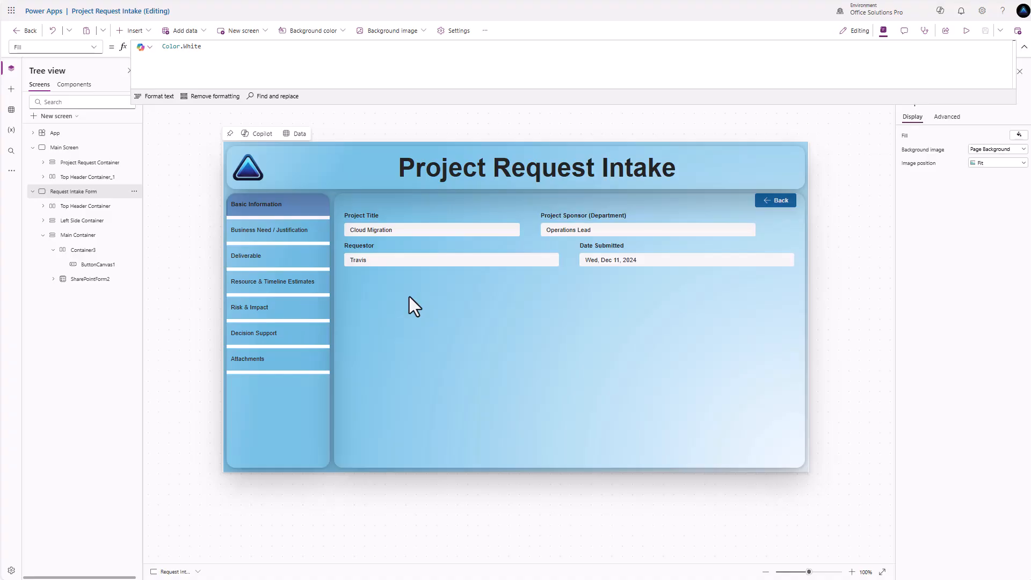
# In the App's OnStart formula, begin a Set statement for the gblFormMode variable on a new line below the With block.
pyautogui.click(64, 132)
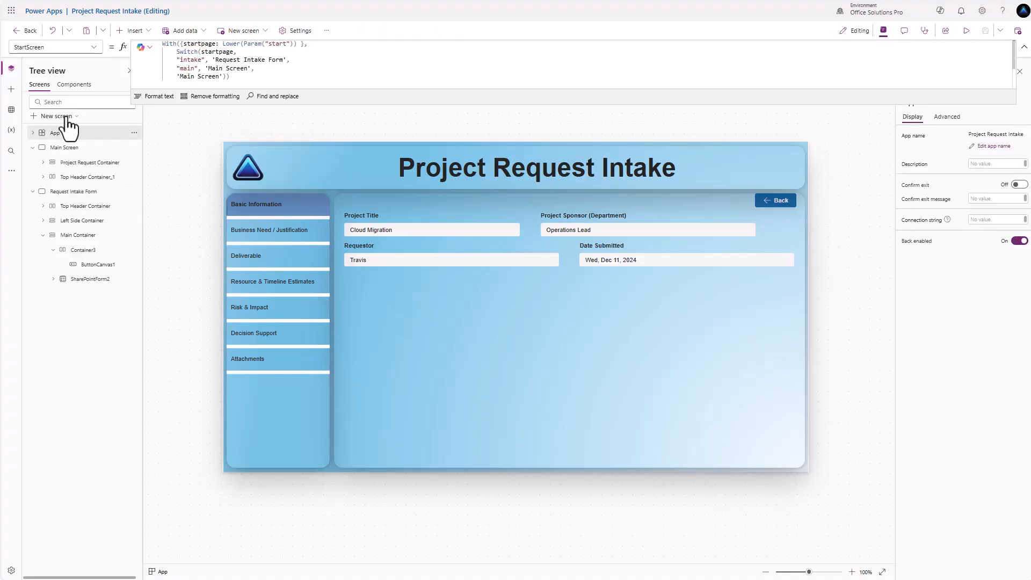
pyautogui.click(93, 52)
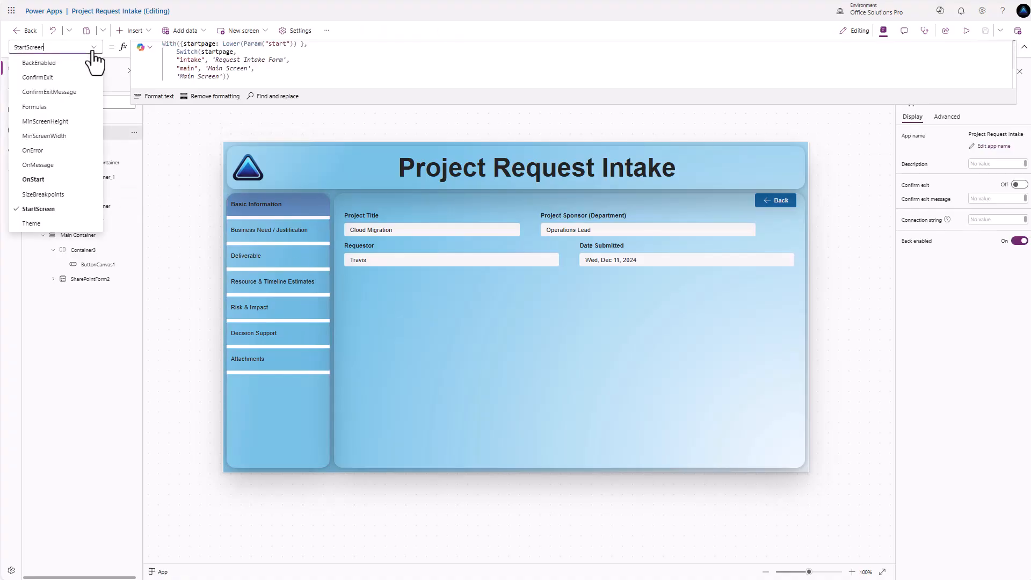
pyautogui.click(47, 179)
pyautogui.moveTo(324, 105); pyautogui.dragTo(321, 113)
pyautogui.press('Return')
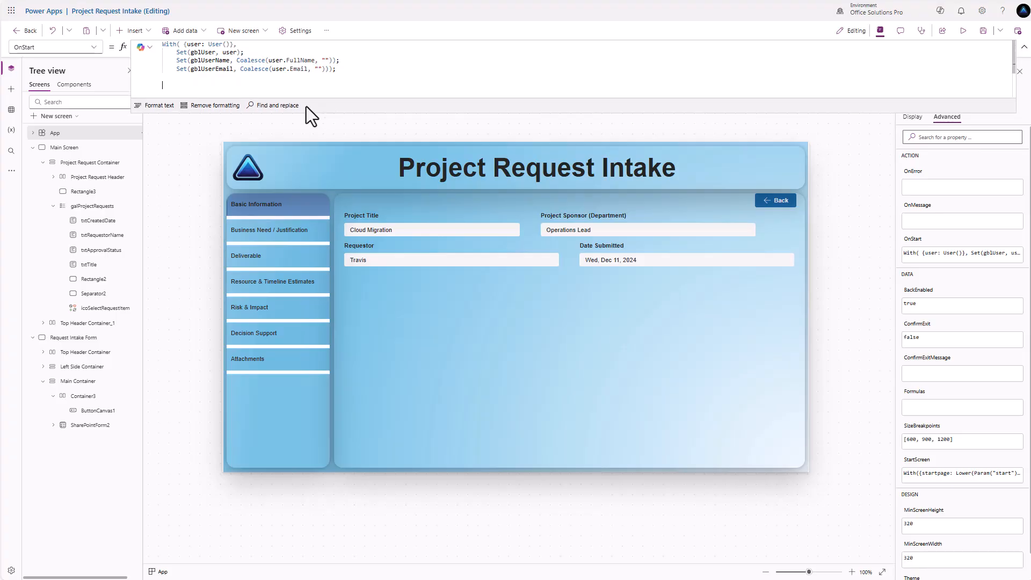
pyautogui.write('Set(')
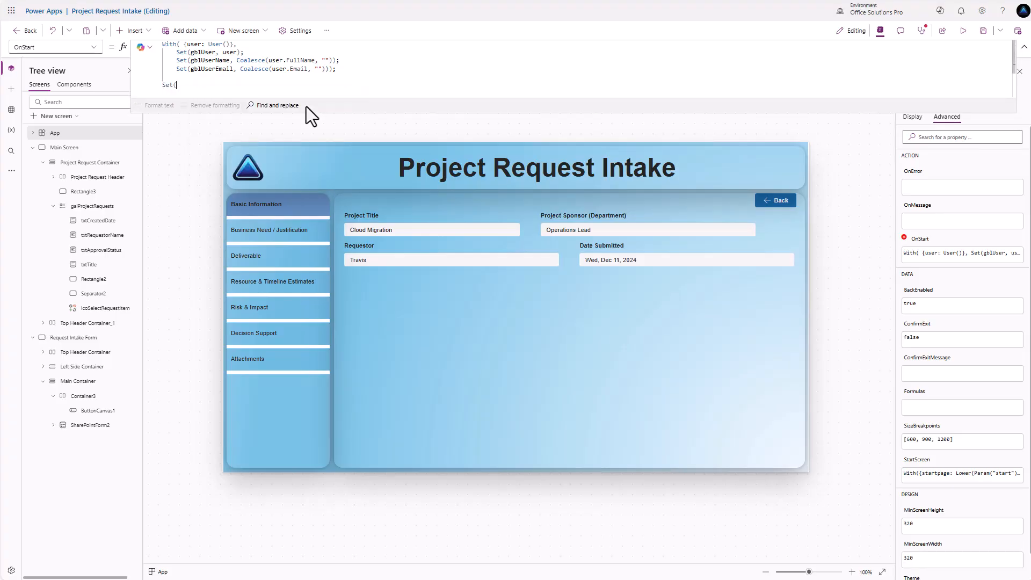
pyautogui.write('gbl')
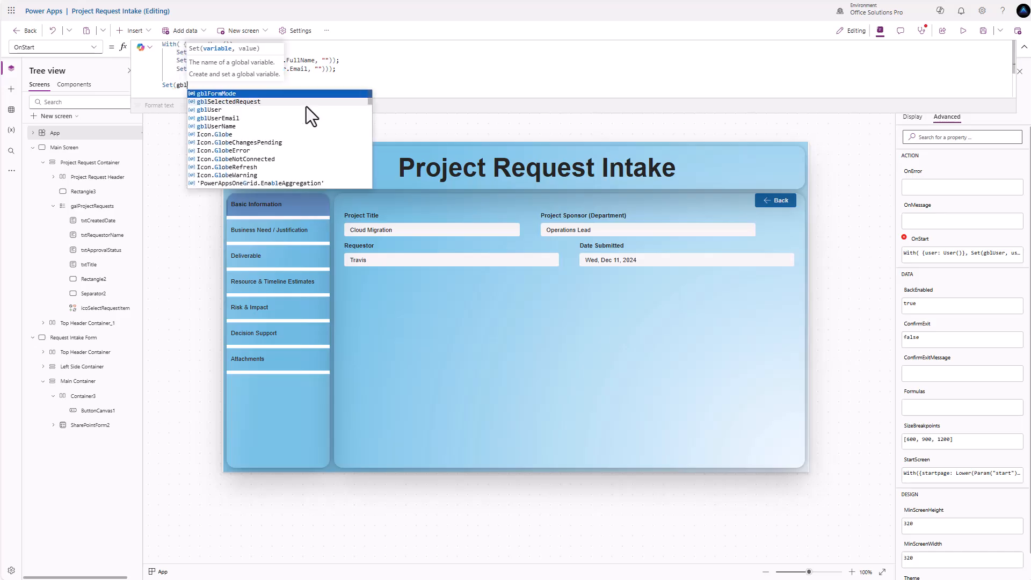
pyautogui.write('FormMode')
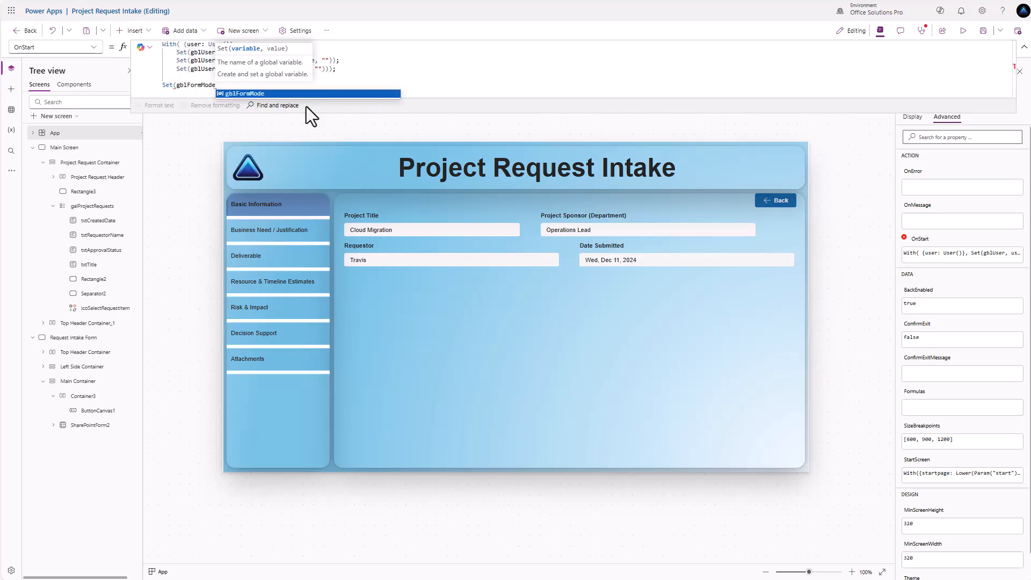
# Give gblFormMode the value Lower(Param("start")) and end the Set statement with a semicolon.
pyautogui.write(', L')
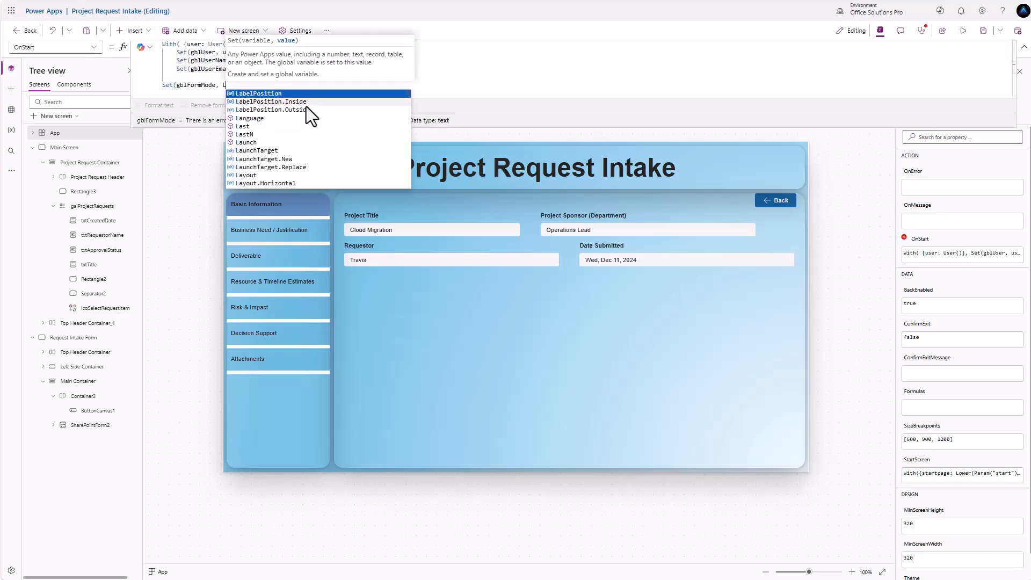
pyautogui.write('ower(Param')
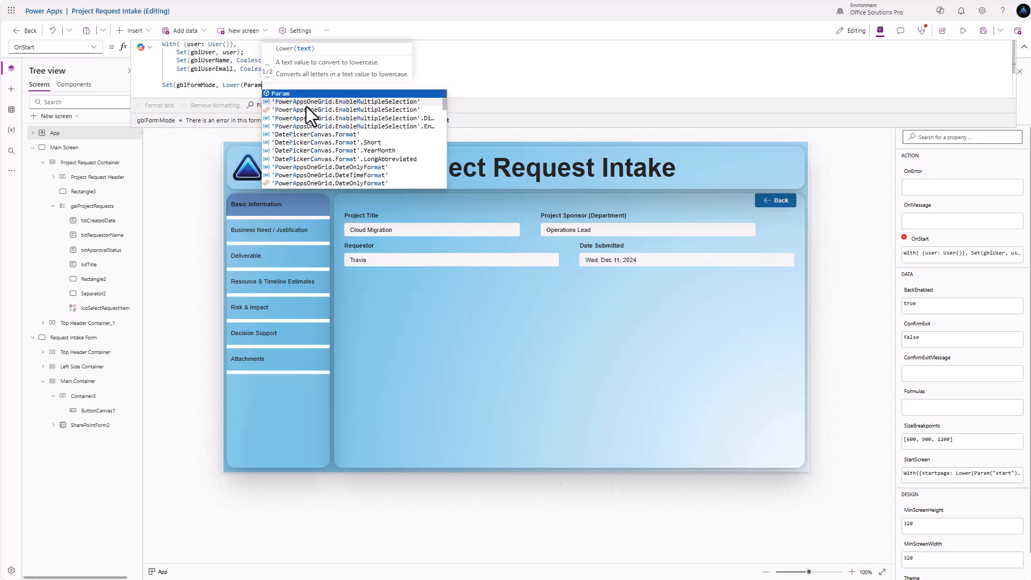
pyautogui.write('("')
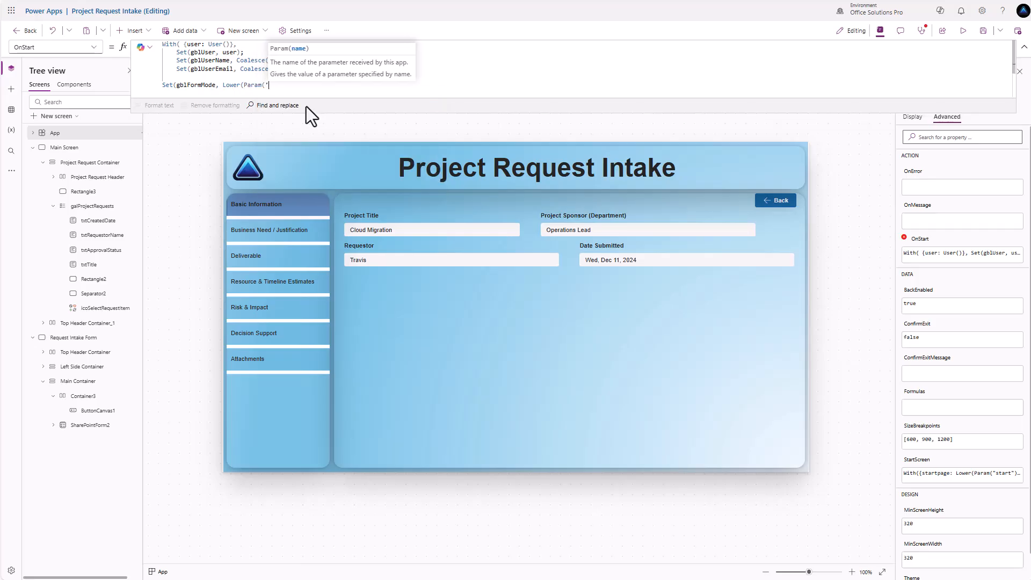
pyautogui.write('start"')
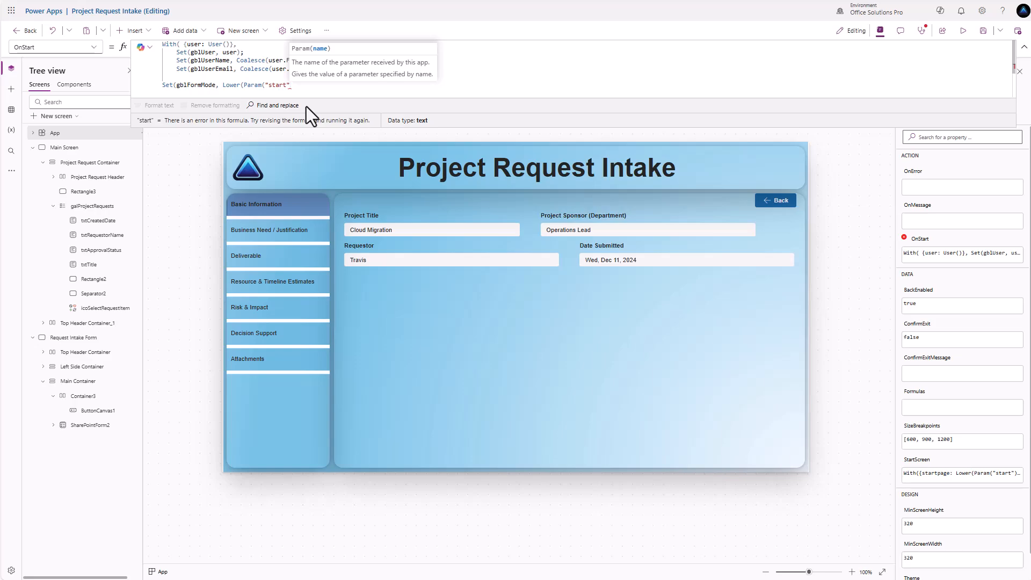
pyautogui.write(')))')
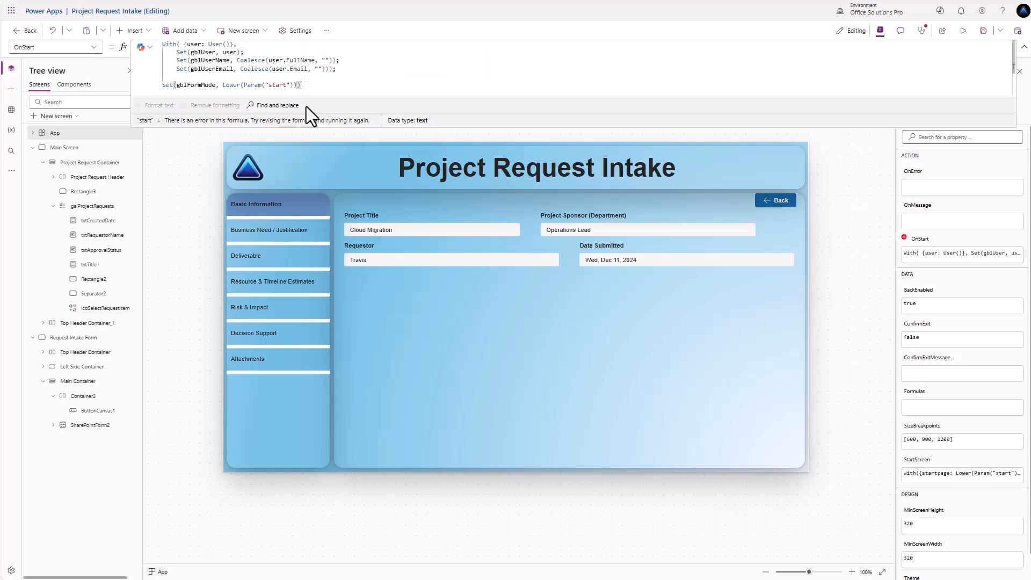
pyautogui.write(';')
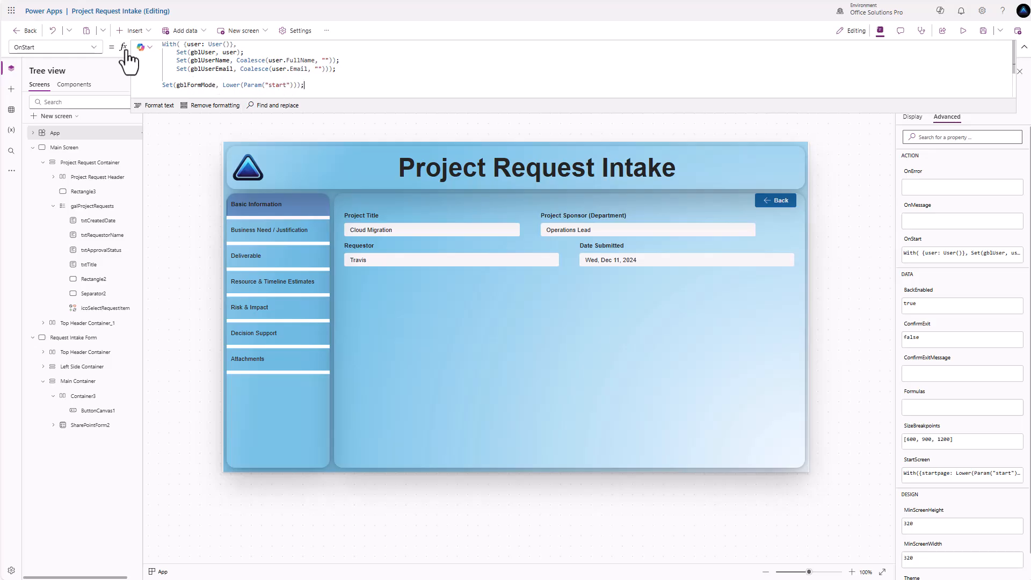
# Review the start parameter and the "intake" and "main" cases in the App's StartScreen formula.
pyautogui.click(92, 48)
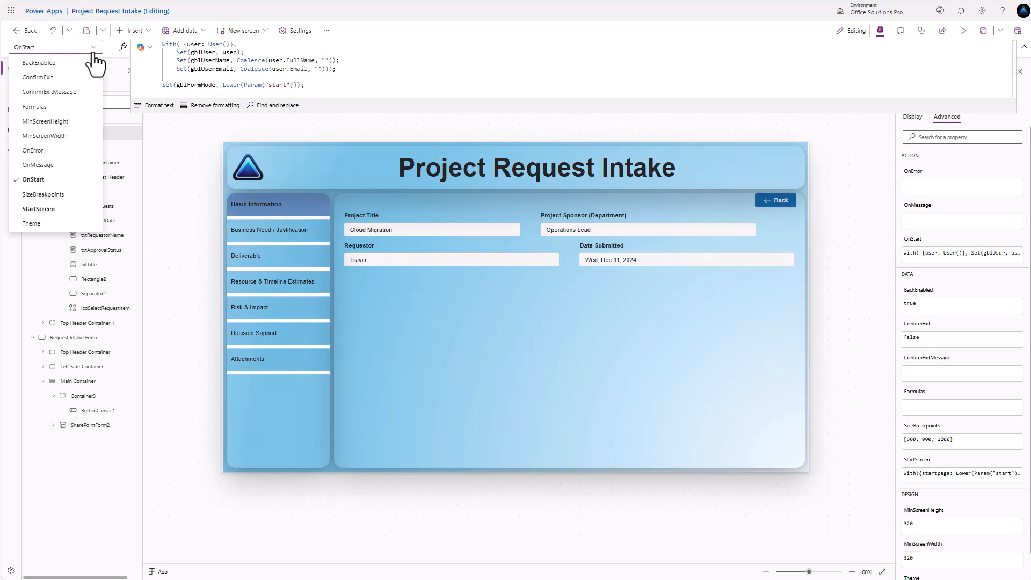
pyautogui.click(51, 208)
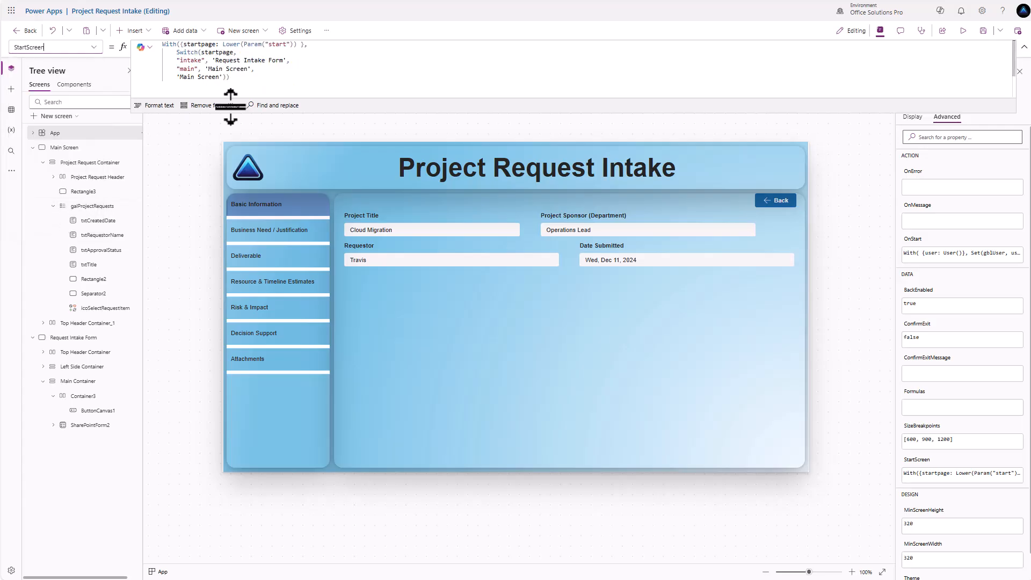
pyautogui.doubleClick(276, 44)
pyautogui.click(207, 61)
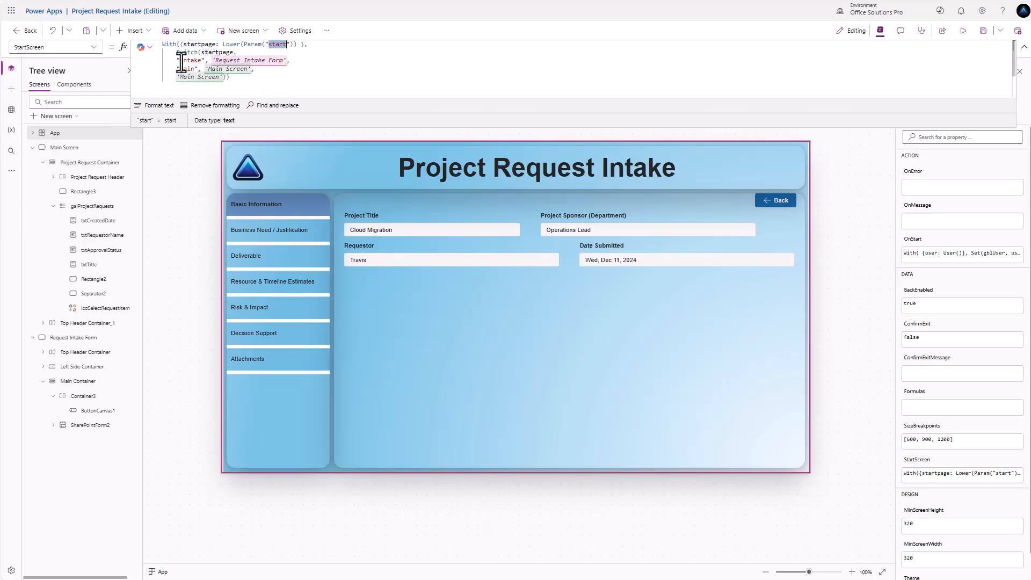
pyautogui.click(181, 65)
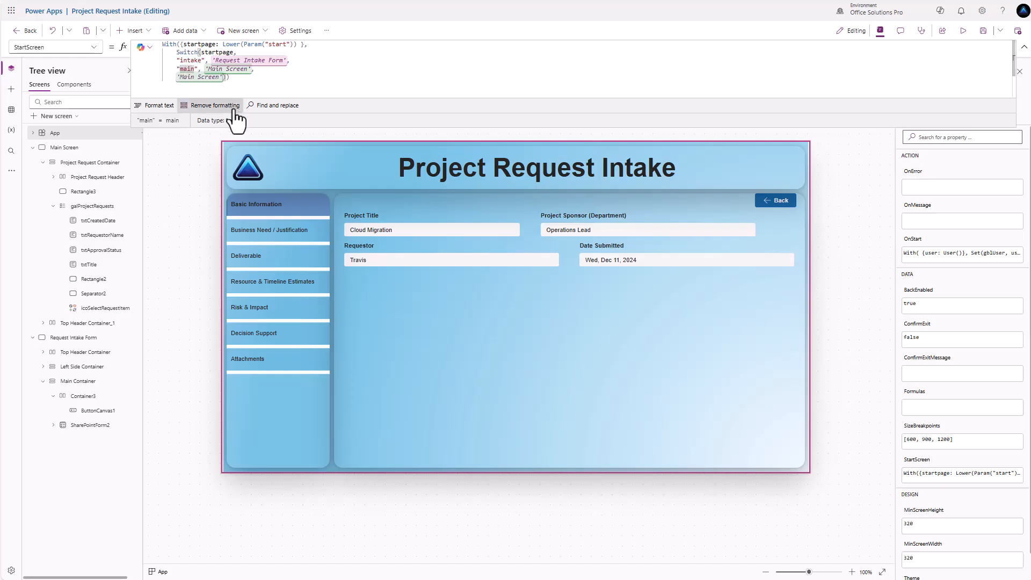
# In the intake form's DefaultMode formula, begin an If before FormMode.View that tests whether gblFormMode = "intake".
pyautogui.click(432, 348)
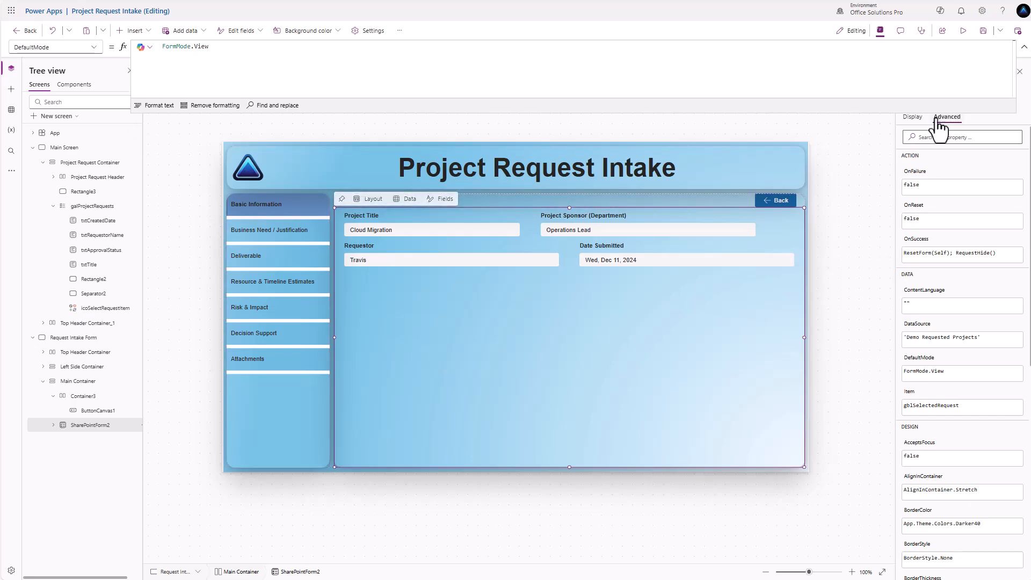
pyautogui.click(912, 117)
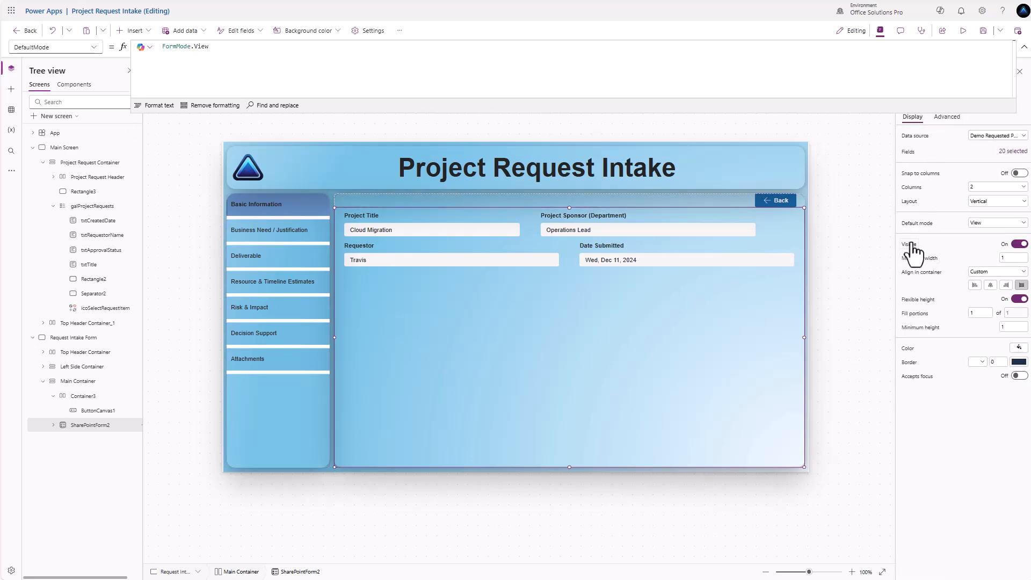
pyautogui.click(293, 94)
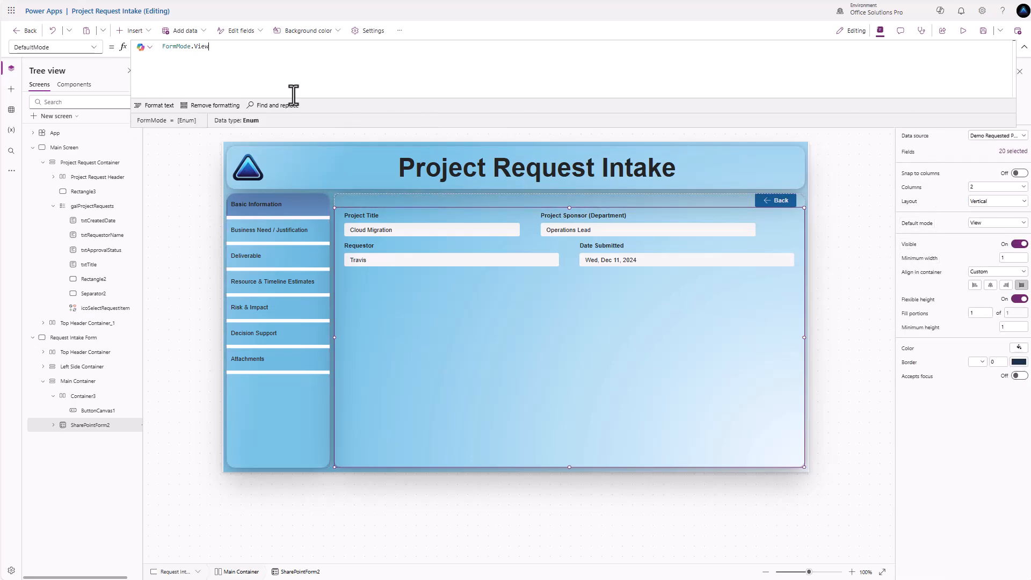
pyautogui.click(162, 47)
pyautogui.write('If(gbl')
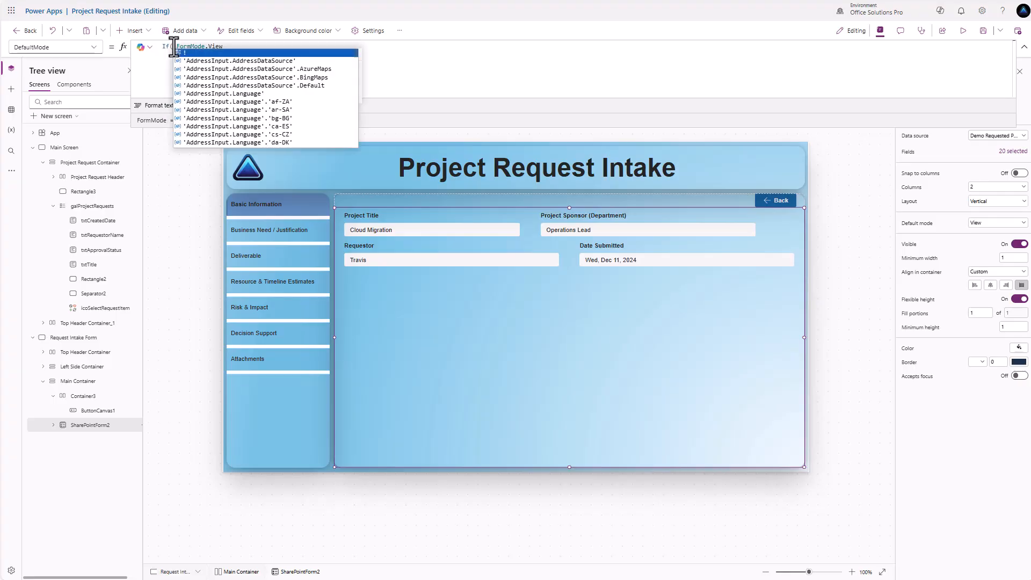
pyautogui.write('FormMode')
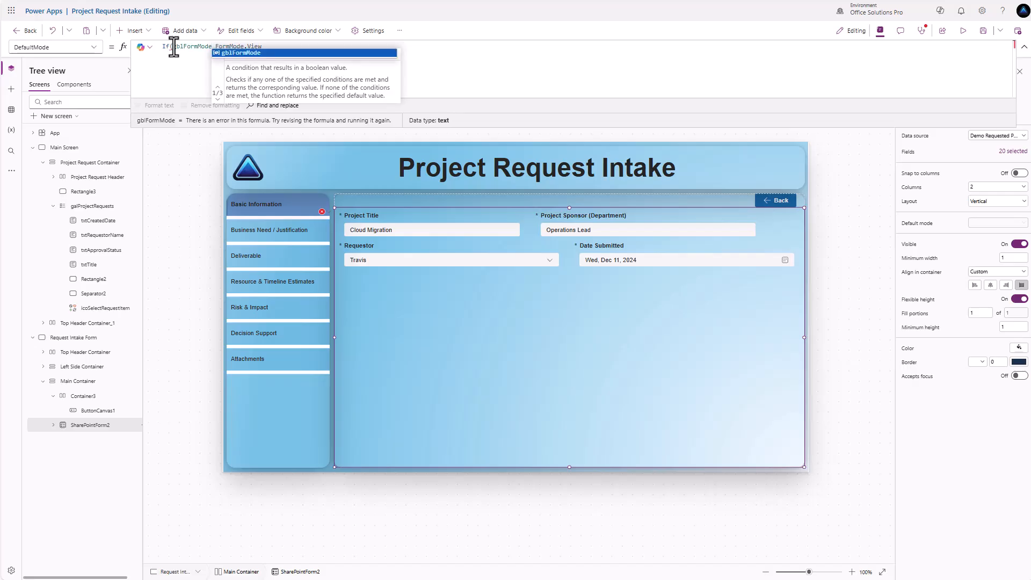
pyautogui.write(' =  ')
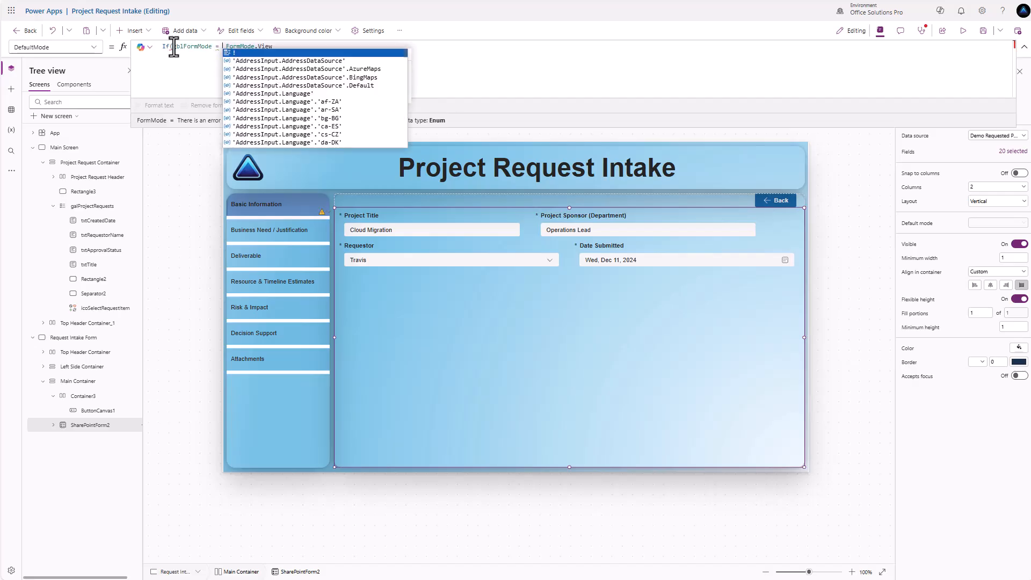
pyautogui.write('"intak')
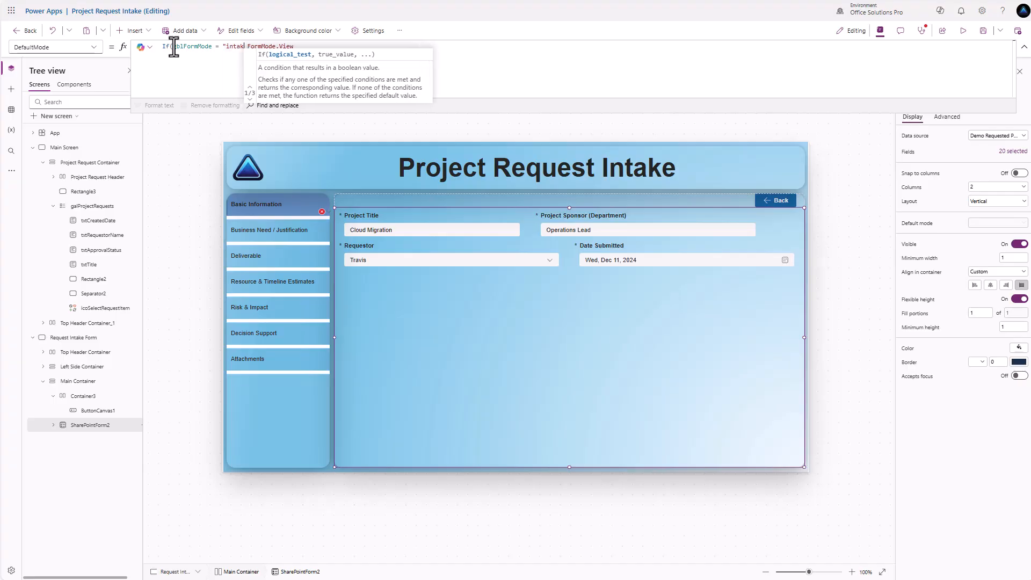
pyautogui.write('e",')
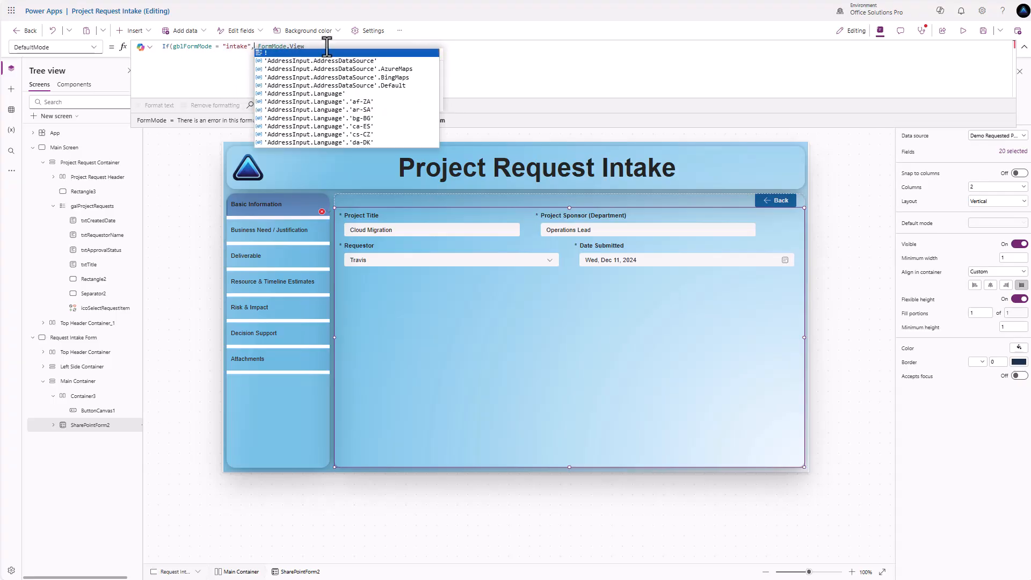
# Make the form's If function return FormMode.New when true, keep FormMode.View as the alternative, and close the parenthesis.
pyautogui.write(' FormMode.New,')
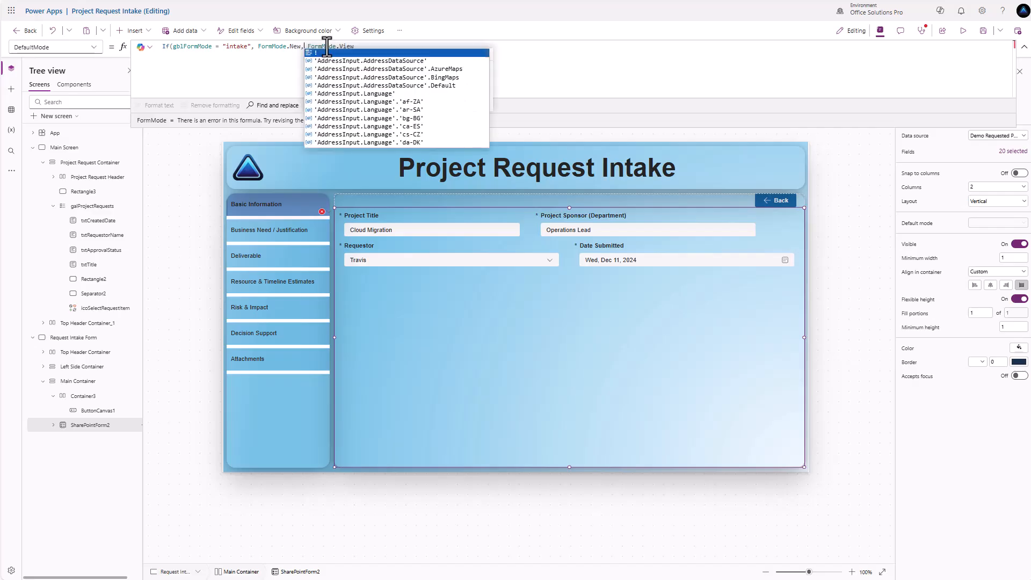
pyautogui.click(361, 47)
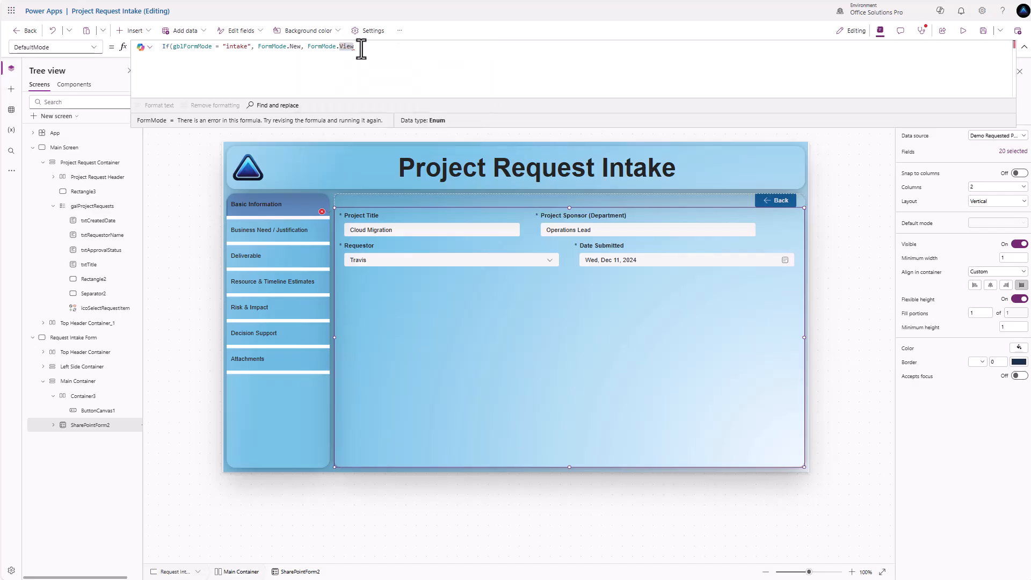
pyautogui.write(')')
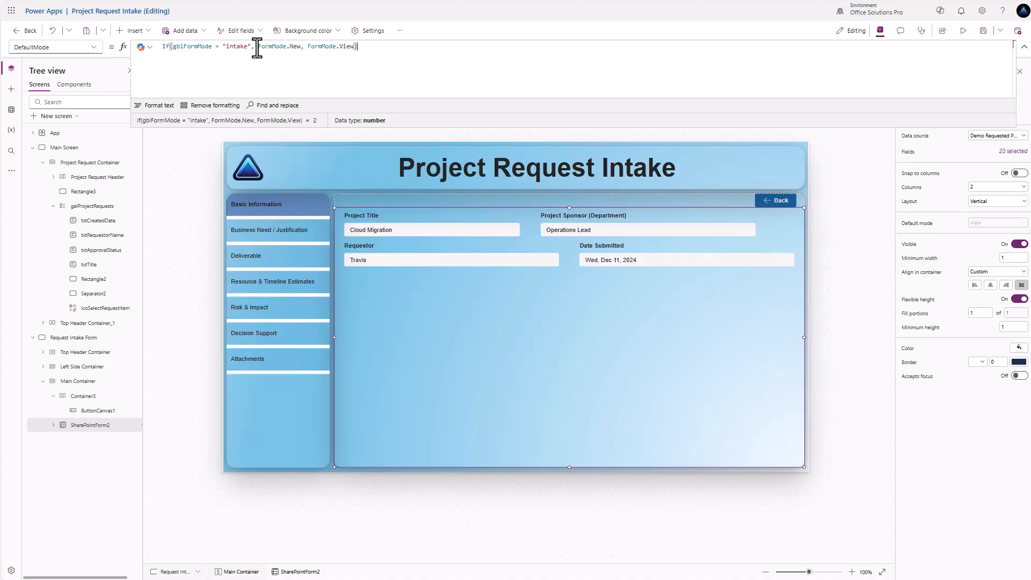
# Reuse the form's If condition in the Back button's Visible property, making it If(gblFormMode = "intake", false, true).
pyautogui.moveTo(257, 48); pyautogui.dragTo(134, 47)
pyautogui.hotkey('ctrl', 'c')
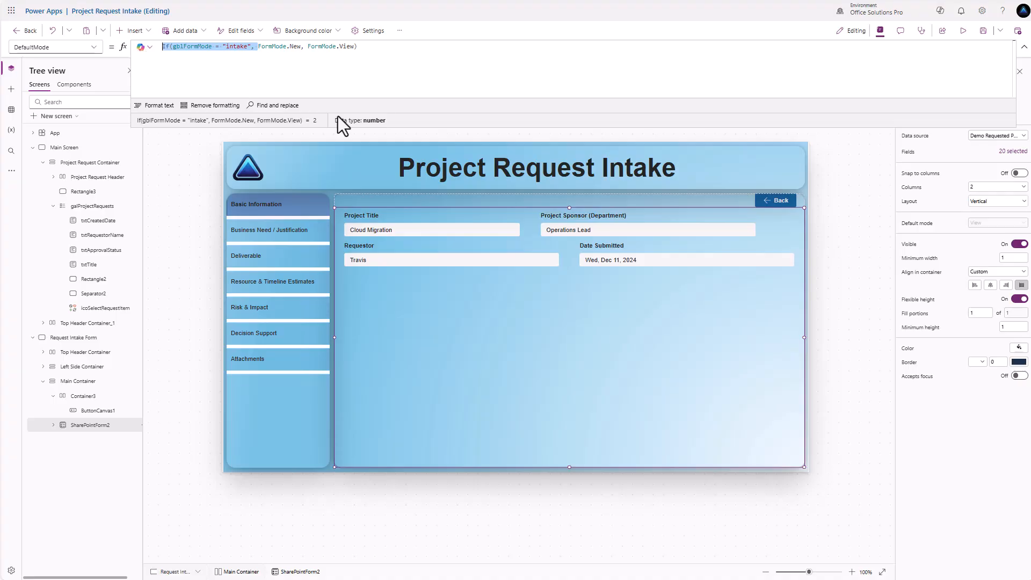
pyautogui.click(774, 200)
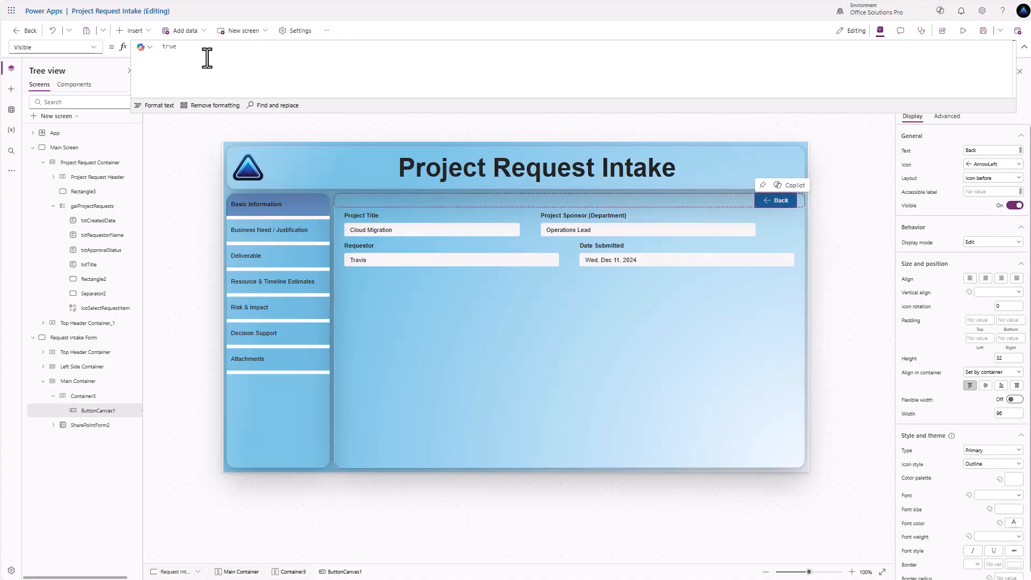
pyautogui.doubleClick(188, 46)
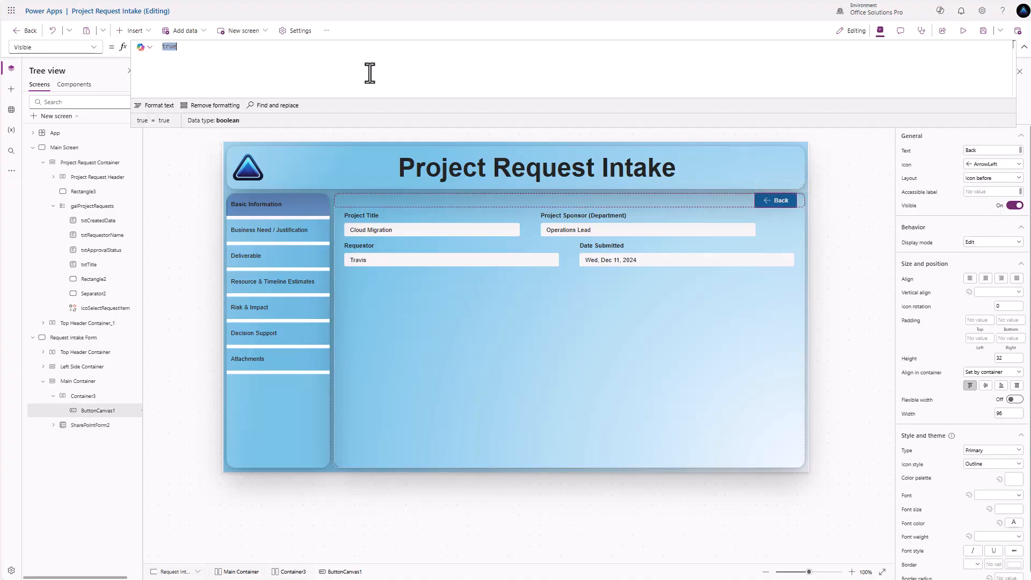
pyautogui.click(908, 209)
pyautogui.hotkey('ctrl', 'a')
pyautogui.hotkey('ctrl', 'v')
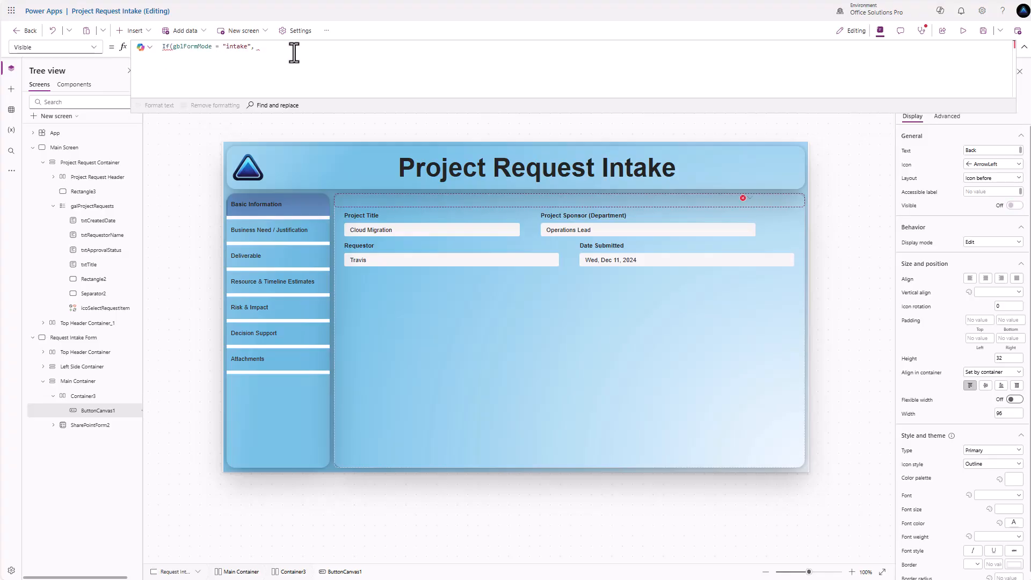
pyautogui.write('f')
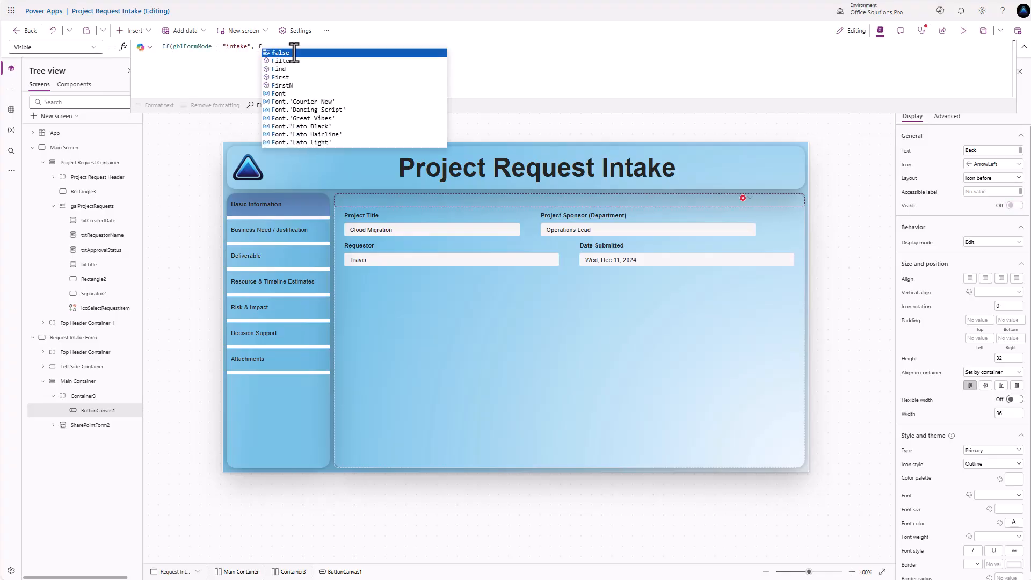
pyautogui.write('alse, true)')
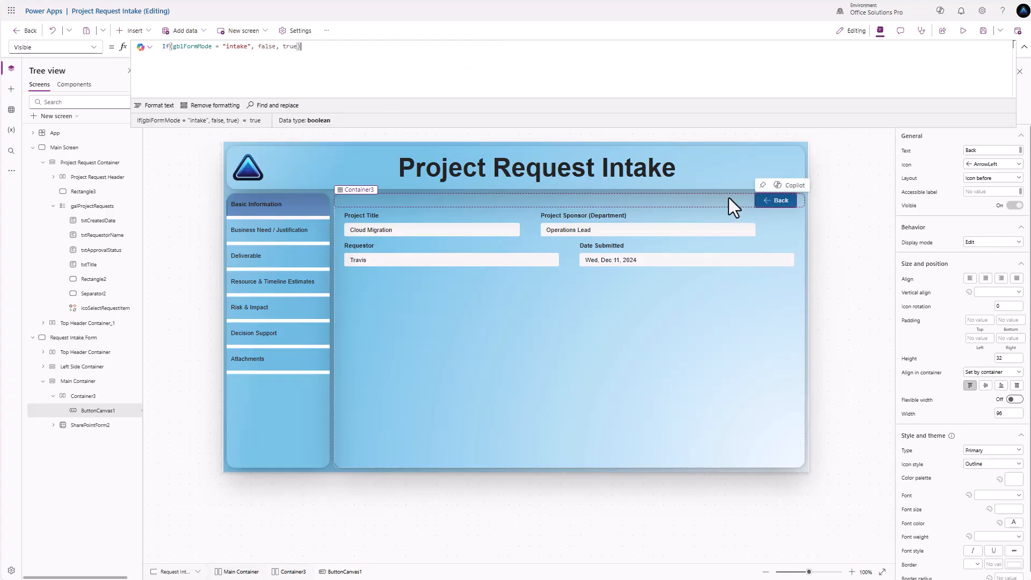
# In the gallery arrow icon's OnSelect formula, insert Set(gblFormMode, "main"); between the gblSelectedRequest Set and the Navigate call.
pyautogui.click(63, 148)
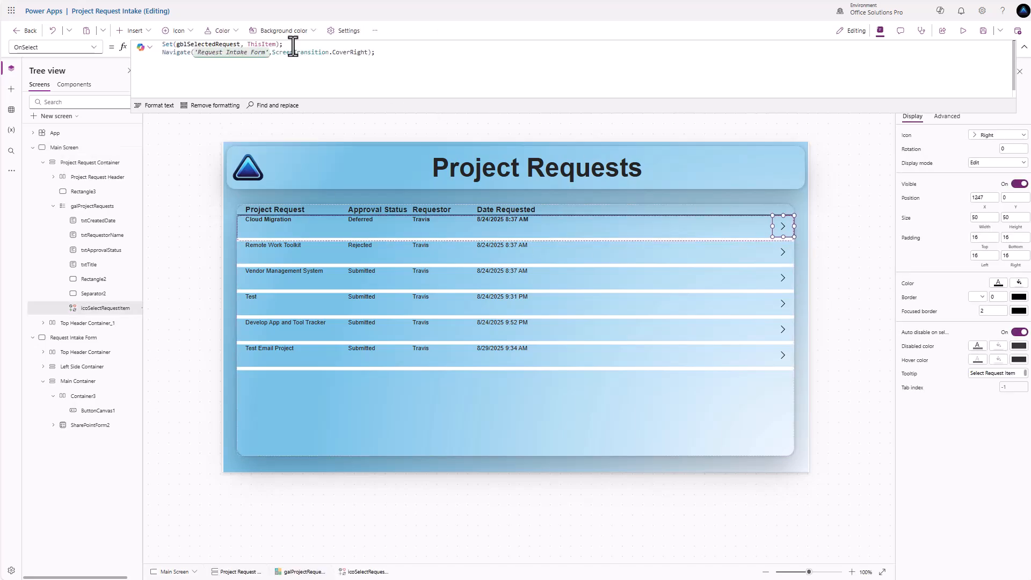
pyautogui.press('Return')
pyautogui.write('S')
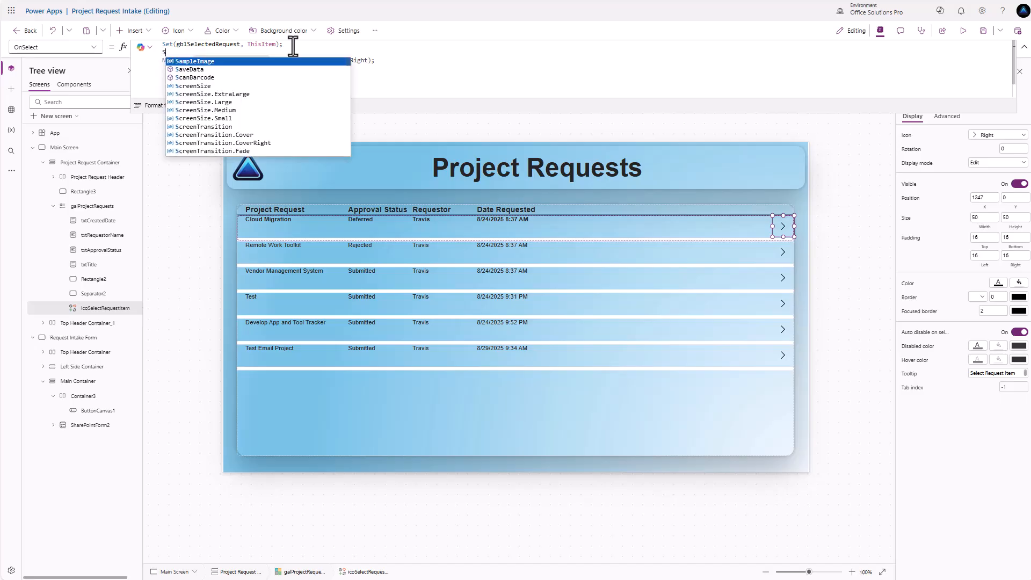
pyautogui.write('et(gblFormMode')
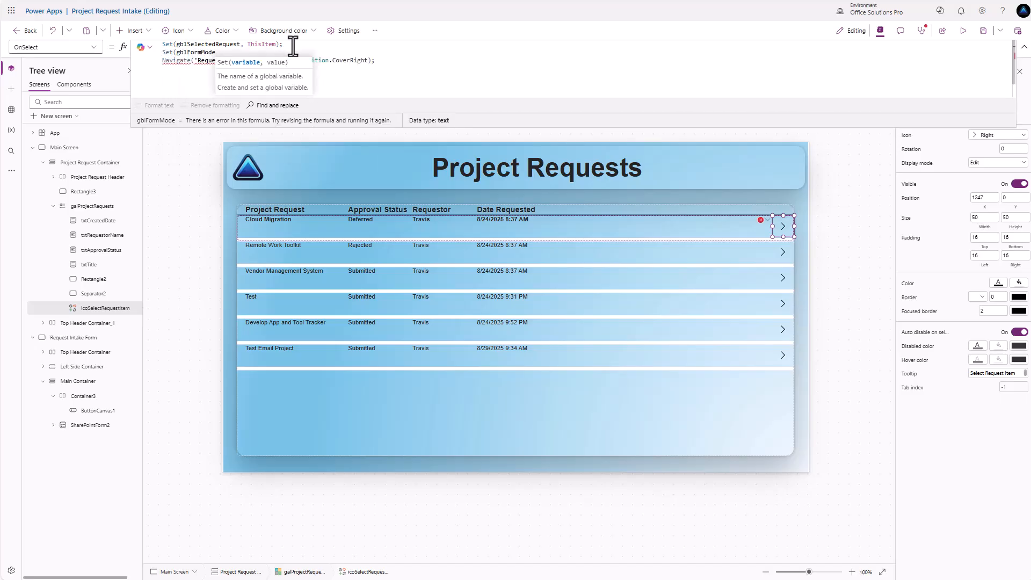
pyautogui.write(', "')
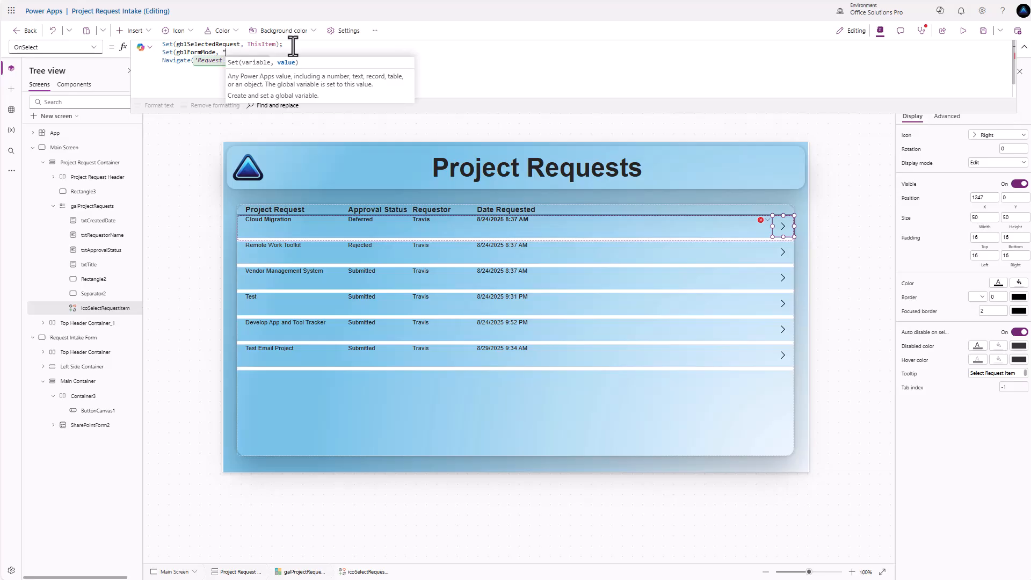
pyautogui.write('main"')
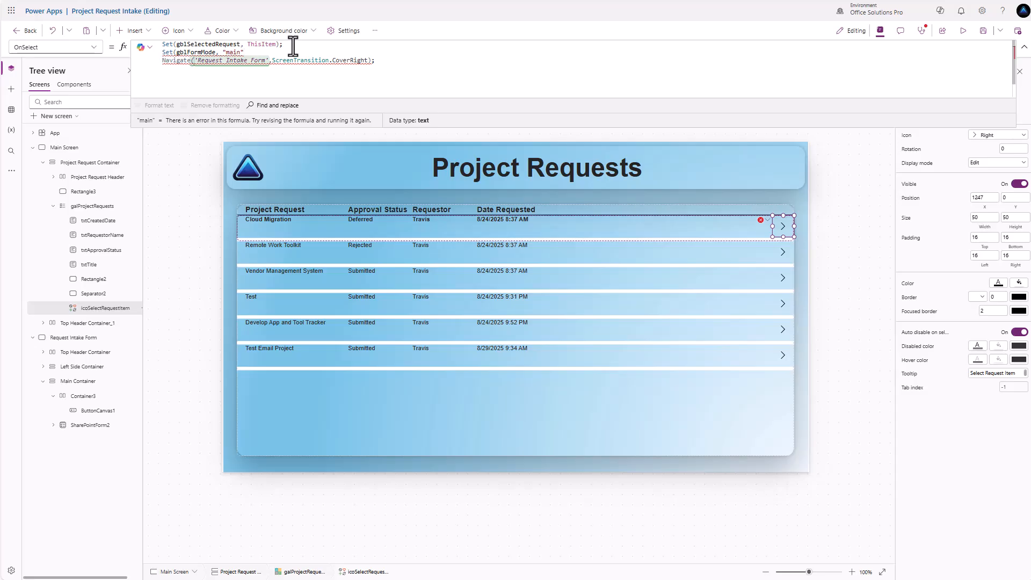
pyautogui.write(';')
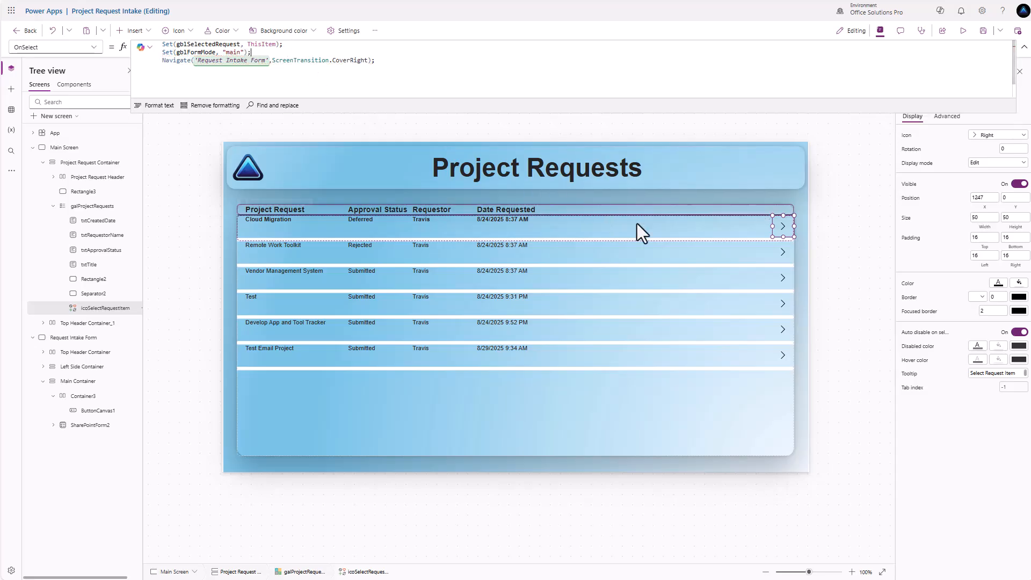
# Run the Cloud Migration row's arrow to reach the intake form, and add two copies of the Back button beside the original.
pyautogui.keyDown('alt'); pyautogui.click(781, 228); pyautogui.keyUp('alt')
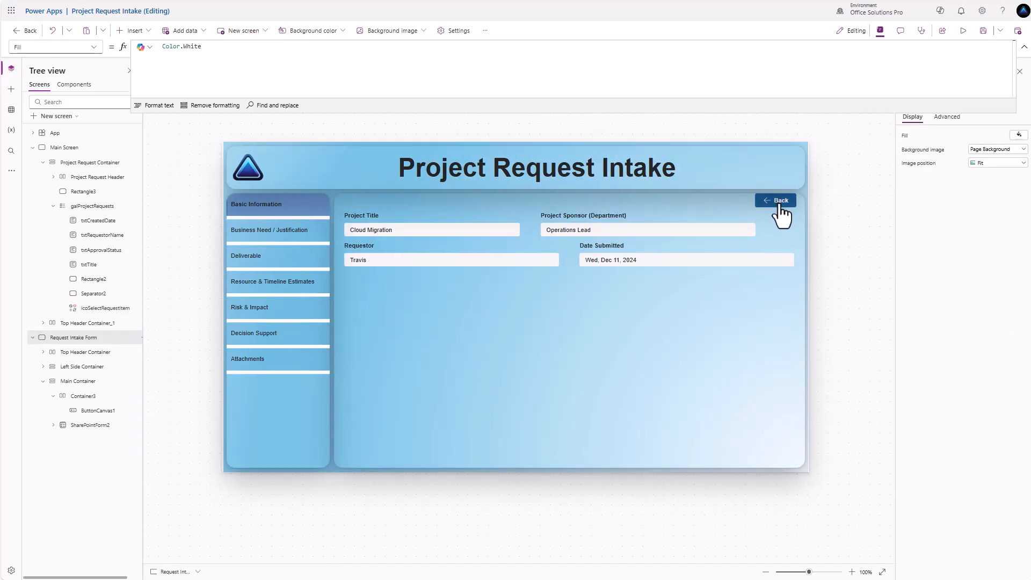
pyautogui.click(780, 203)
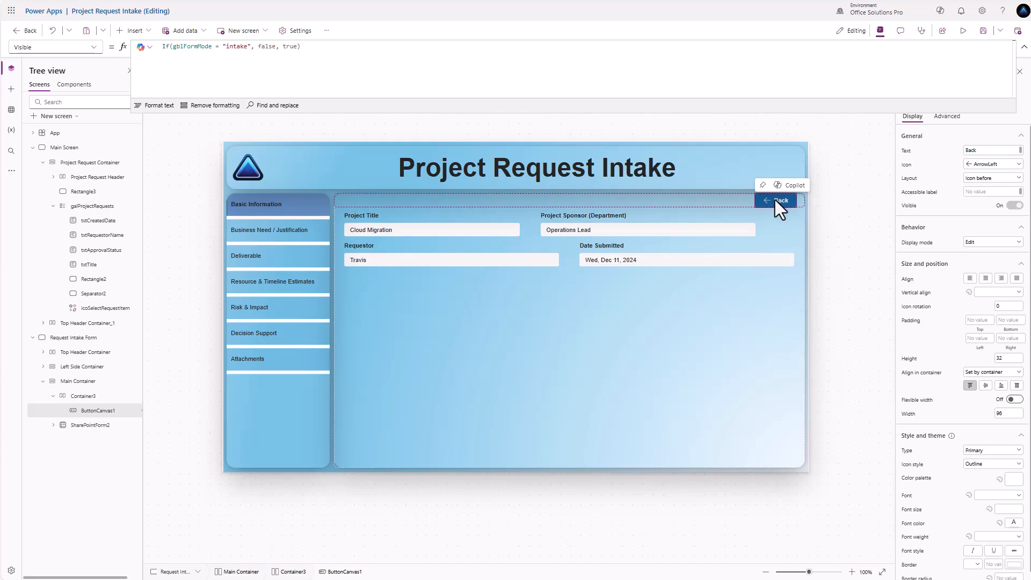
pyautogui.hotkey('ctrl', 'v')
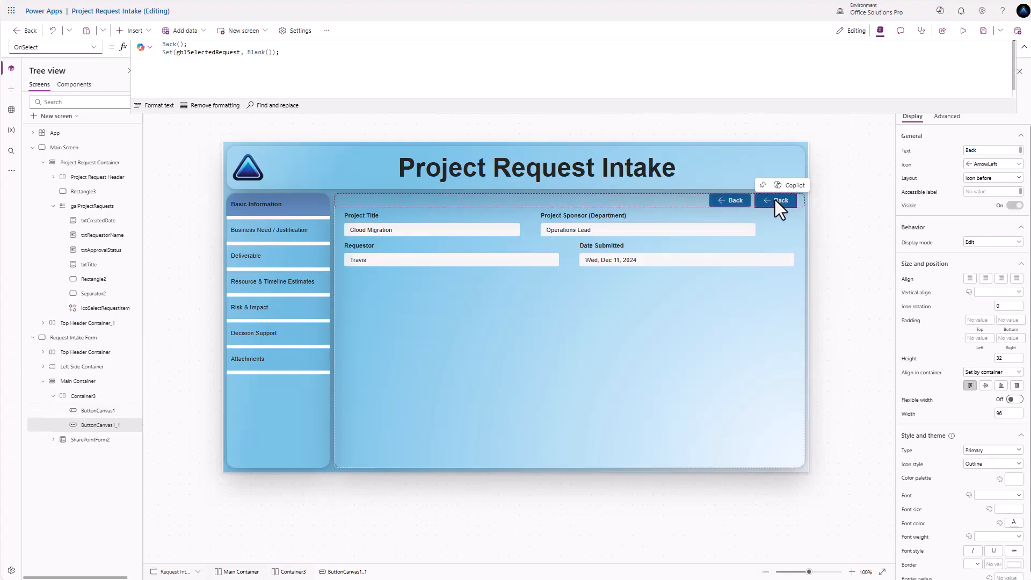
pyautogui.hotkey('ctrl', 'v')
# Change the middle Back button's text to Save and give it the Save icon.
pyautogui.click(718, 200)
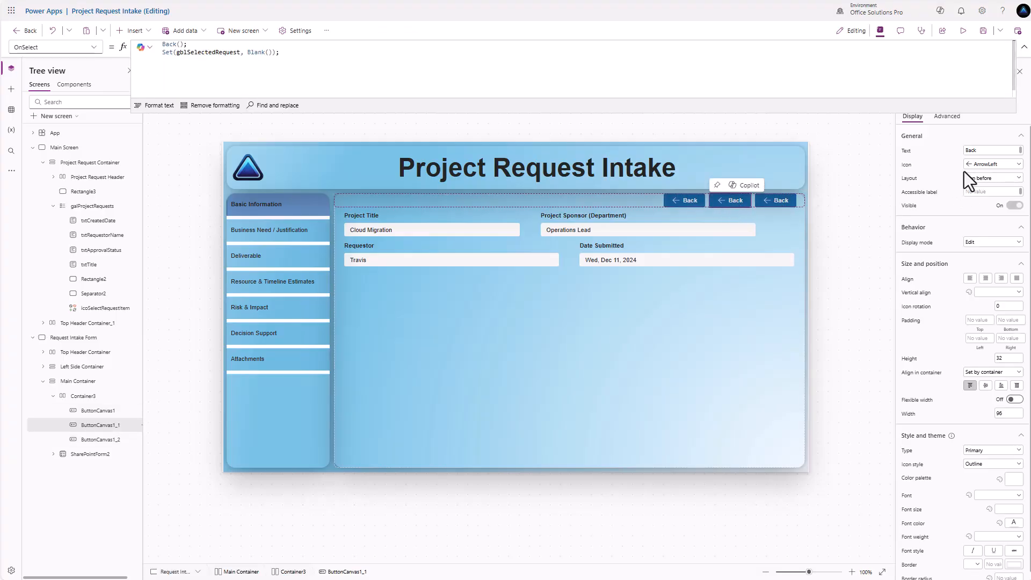
pyautogui.doubleClick(971, 150)
pyautogui.write('Save')
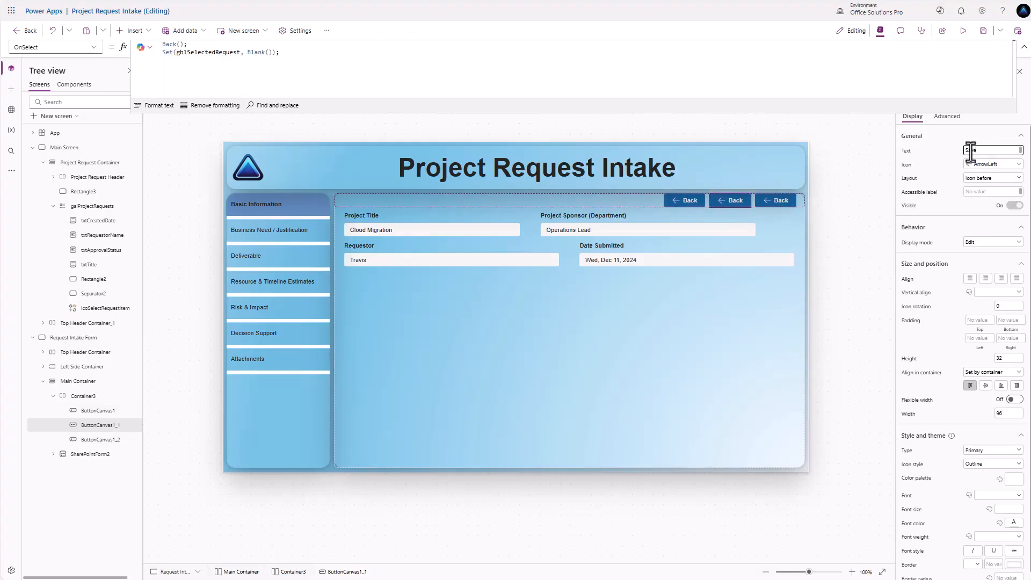
pyautogui.click(987, 164)
pyautogui.write('sav')
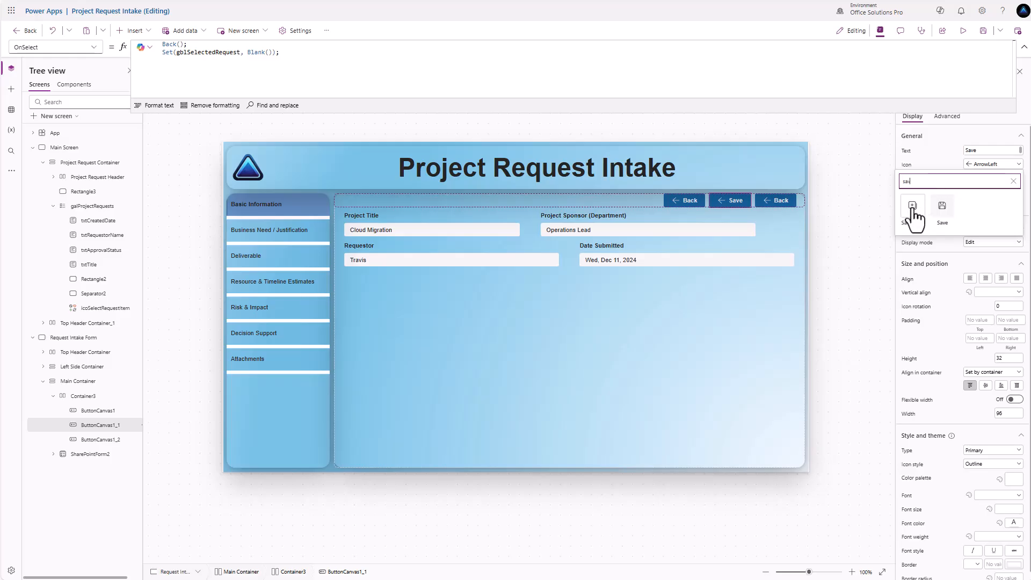
pyautogui.click(941, 207)
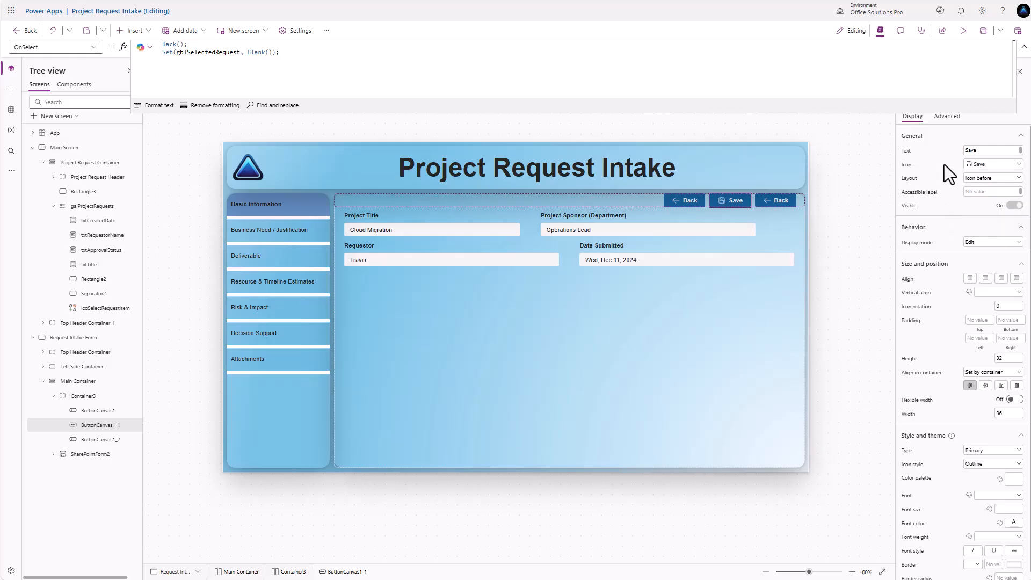
# Change the last Back button's text to Cancel and give it the Dismiss icon.
pyautogui.click(784, 202)
pyautogui.doubleClick(976, 150)
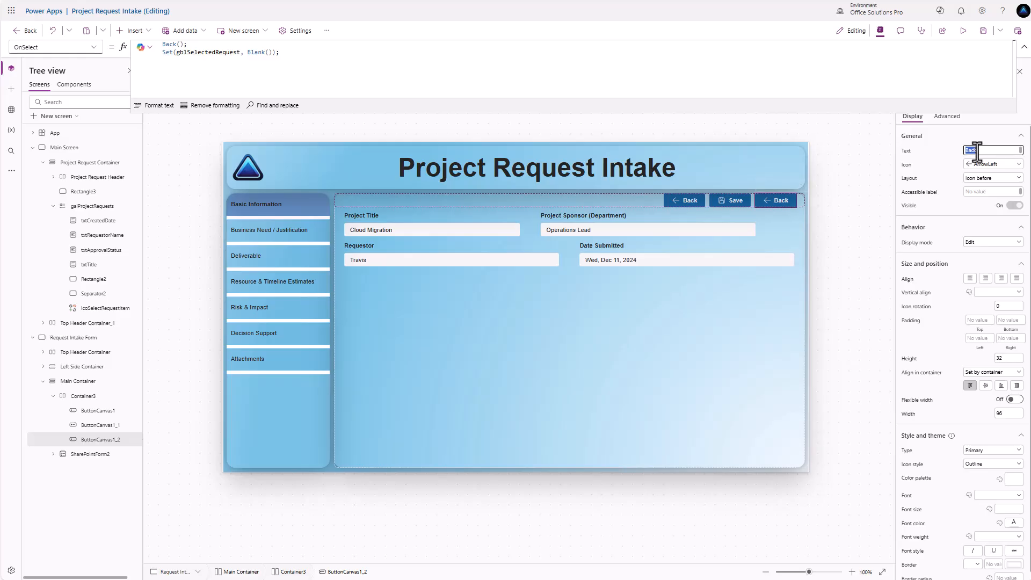
pyautogui.write('Cancel')
pyautogui.click(979, 165)
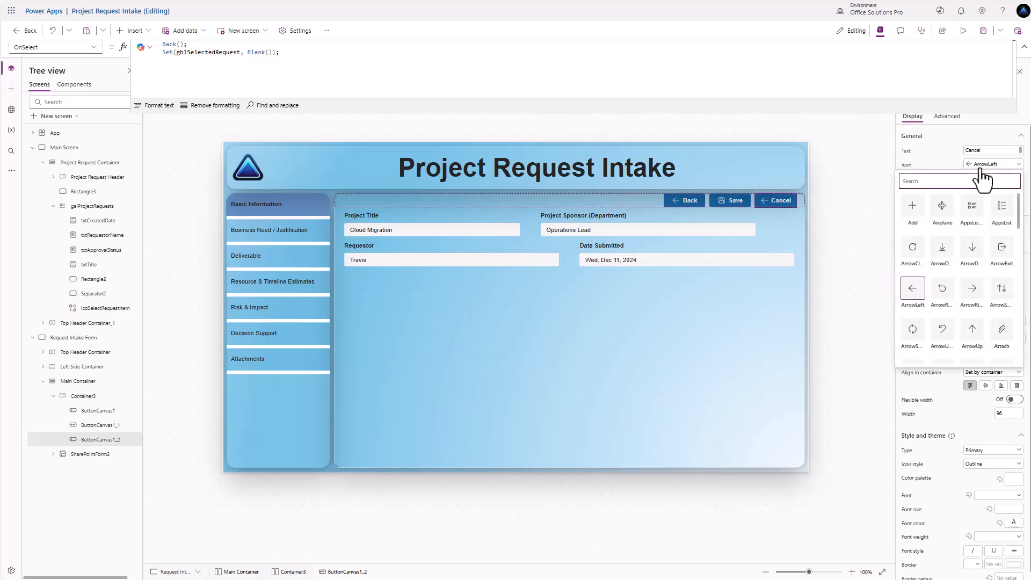
pyautogui.click(975, 172)
pyautogui.write('d')
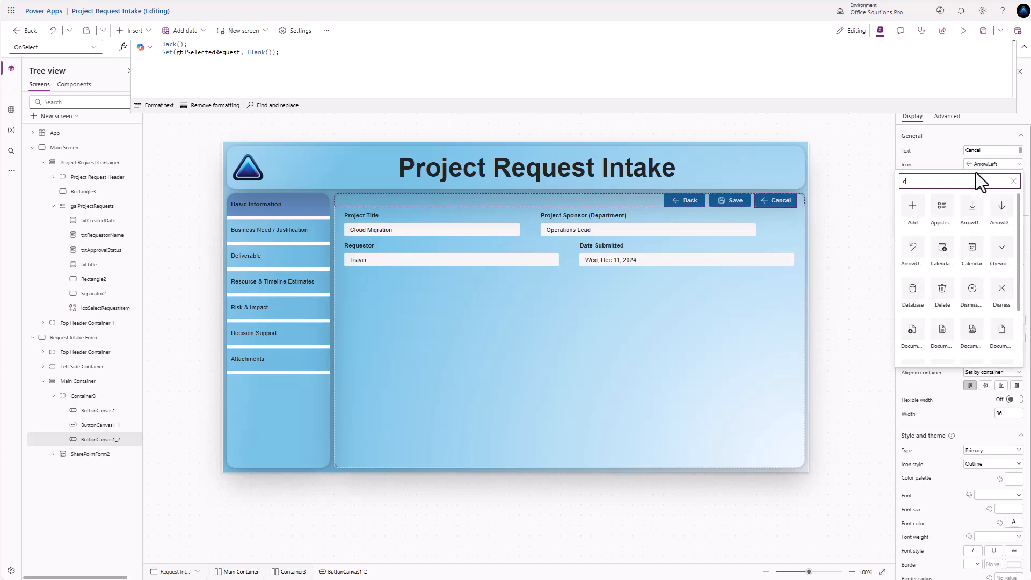
pyautogui.write('is')
pyautogui.click(941, 207)
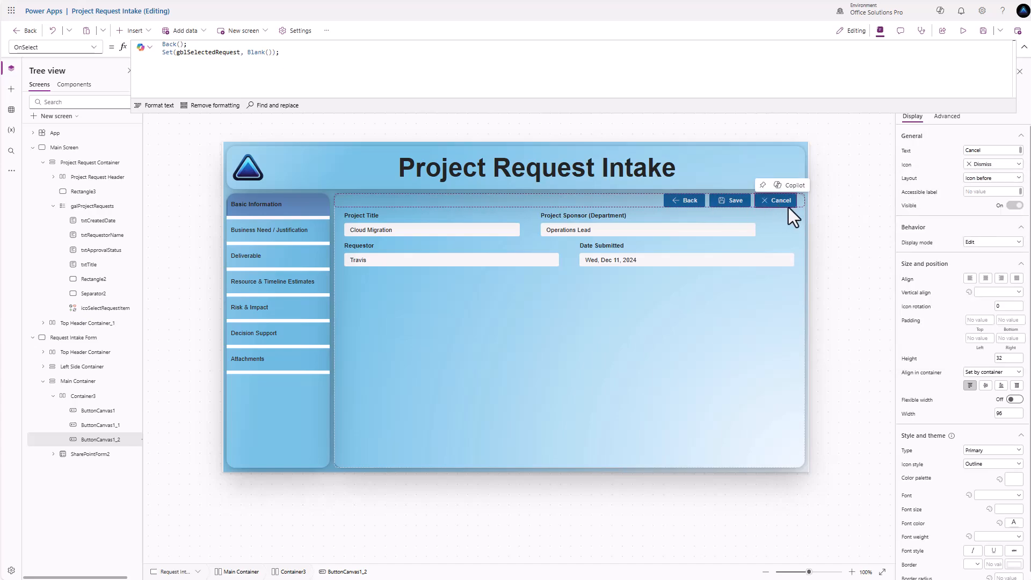
# Replace the Save button's OnSelect formula with SubmitForm(SharePointForm2);.
pyautogui.click(739, 202)
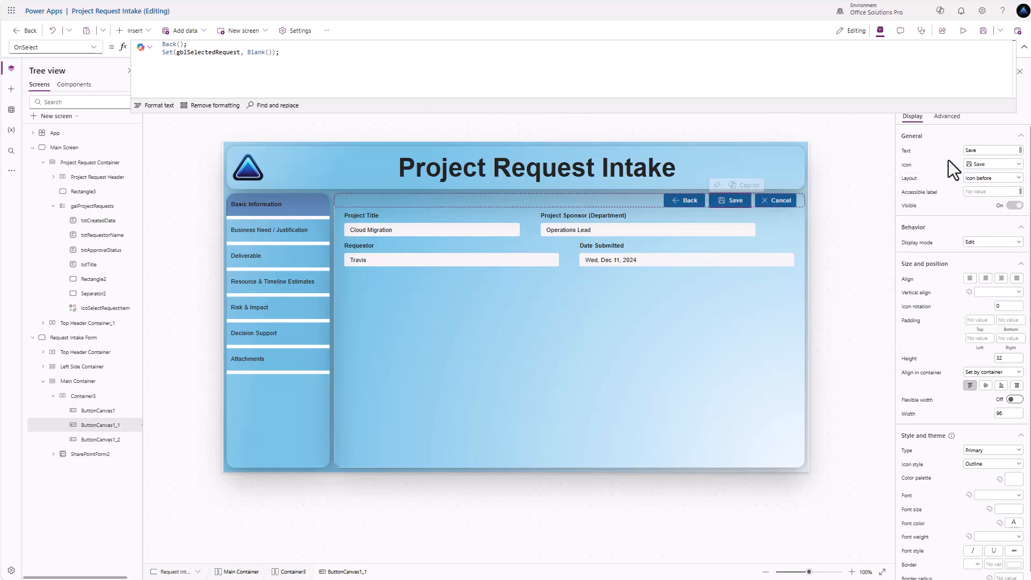
pyautogui.click(946, 117)
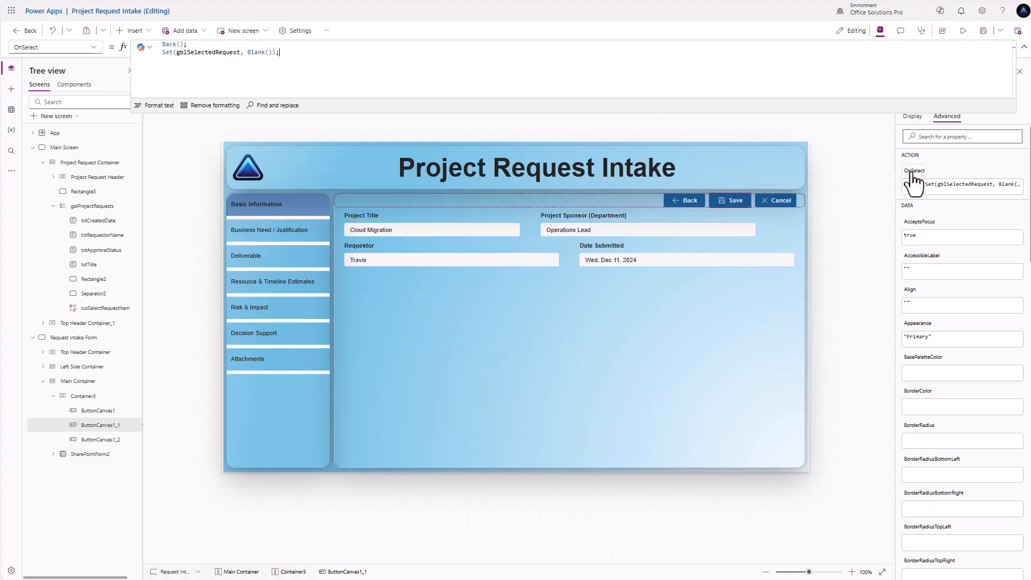
pyautogui.moveTo(288, 52); pyautogui.dragTo(127, 45)
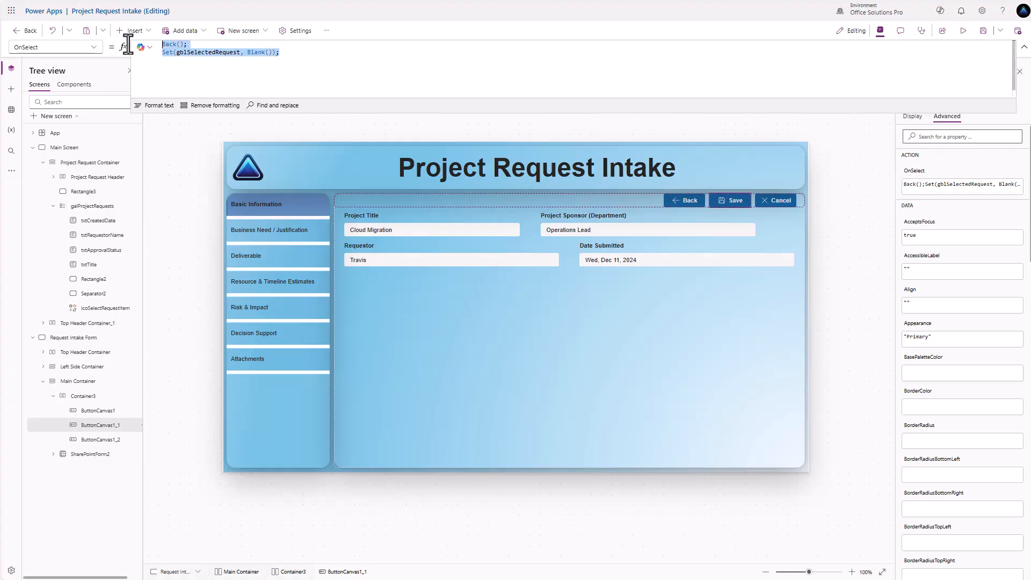
pyautogui.write('Bac')
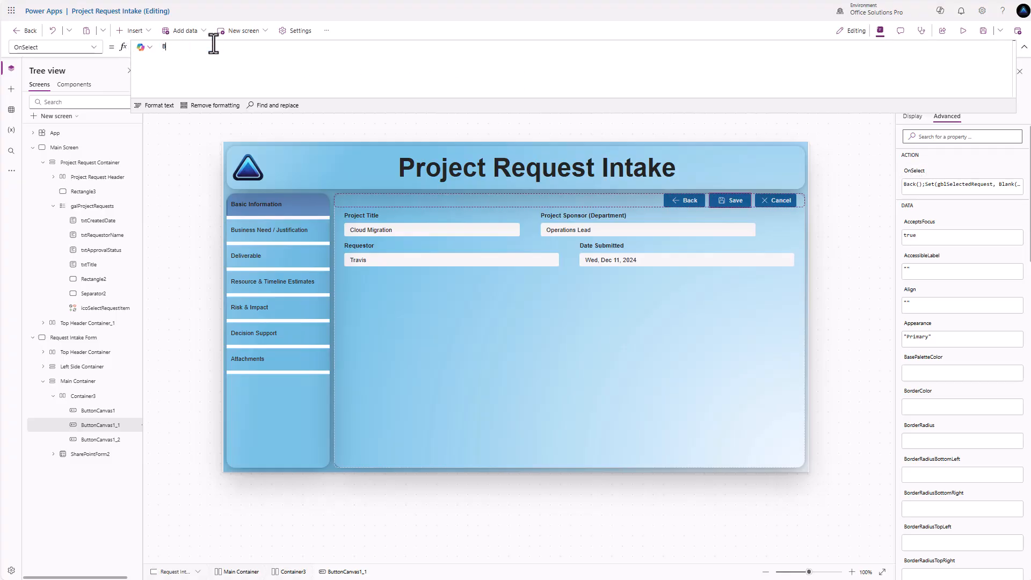
pyautogui.press('BackSpace')
pyautogui.write('SubmitForm(')
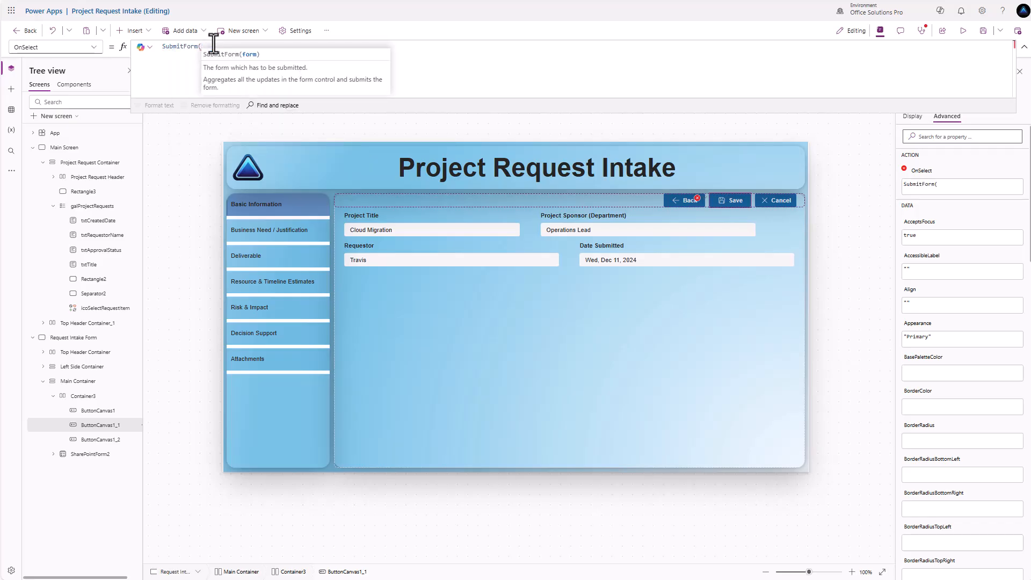
pyautogui.write('SharePointForm2')
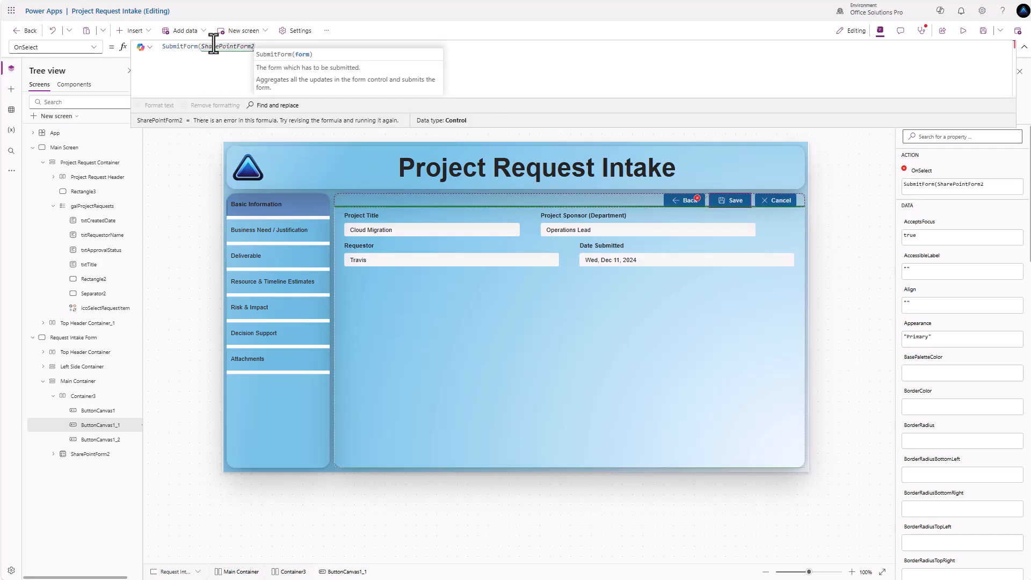
pyautogui.write(');')
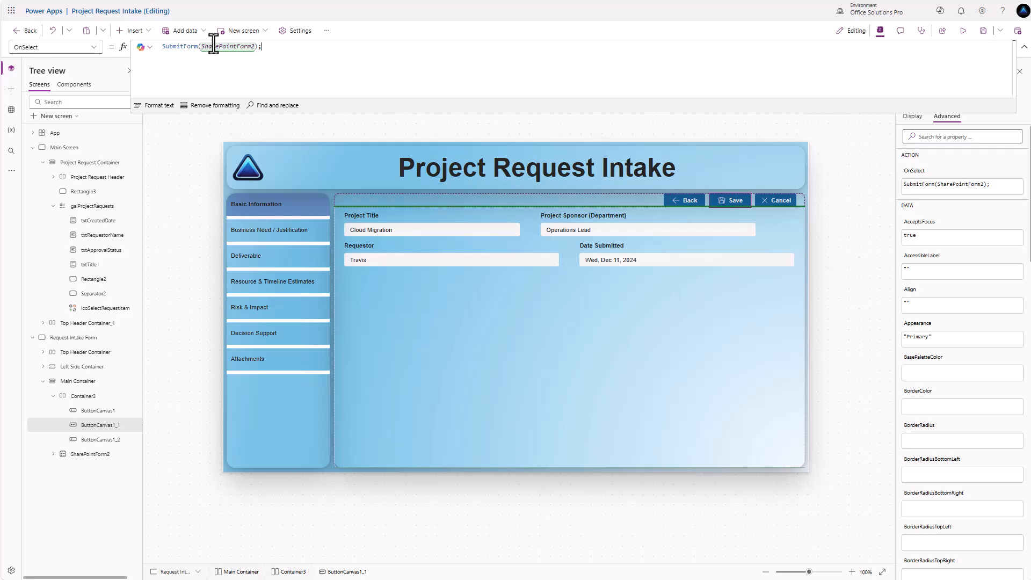
# In SharePointForm2's OnSuccess formula, replace RequestHide() with a new line after ResetForm(Self);.
pyautogui.click(484, 349)
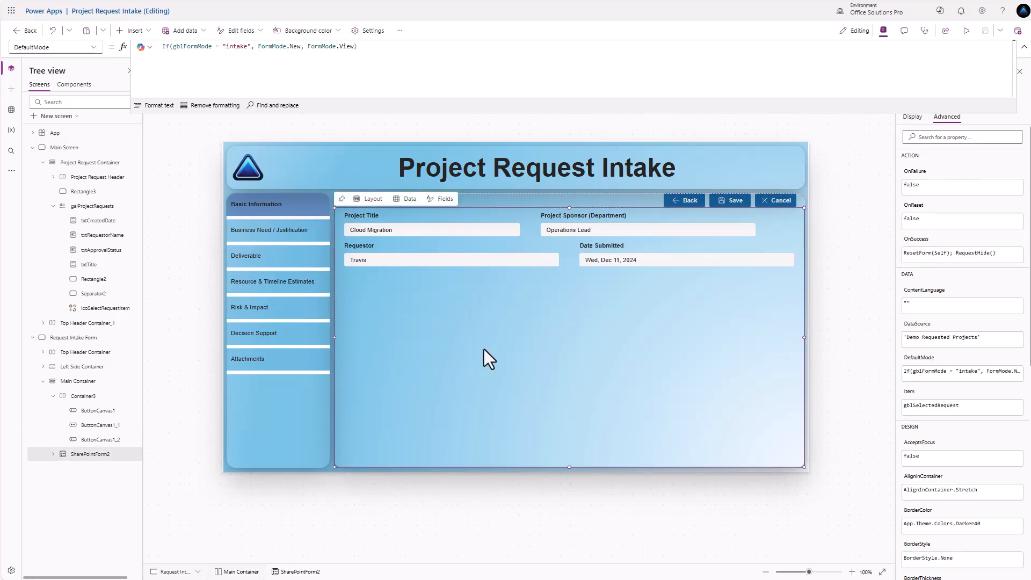
pyautogui.click(920, 251)
pyautogui.click(276, 48)
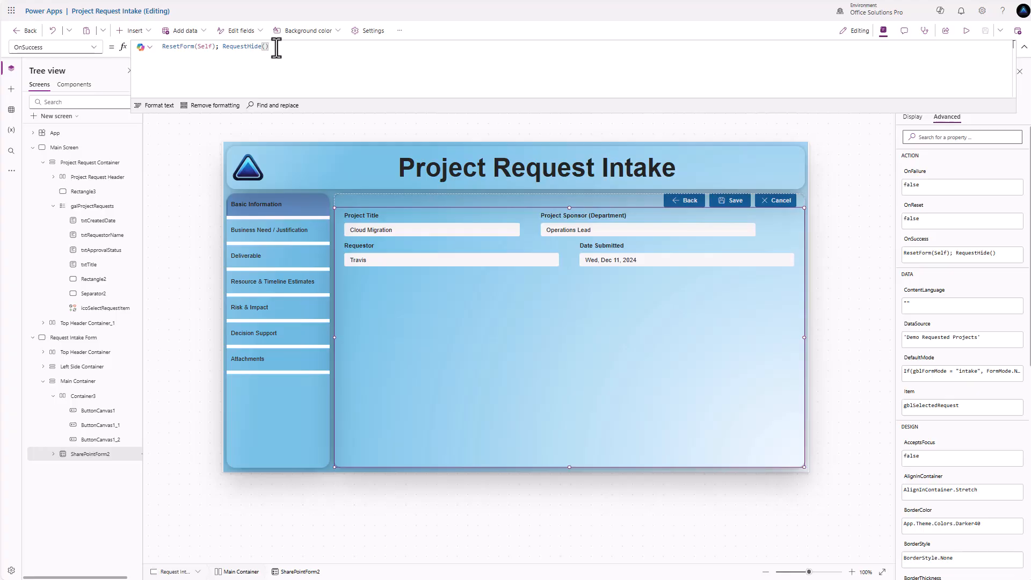
pyautogui.tripleClick(276, 48)
pyautogui.click(276, 48)
pyautogui.moveTo(269, 48); pyautogui.dragTo(224, 49)
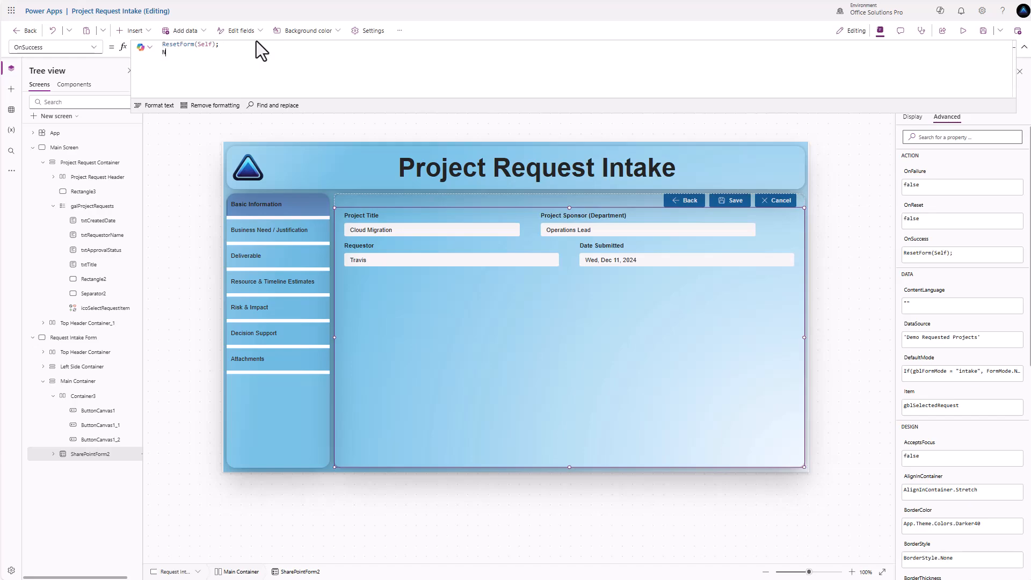
pyautogui.hotkey('shift', 'Return')
# Begin a Notify call in the OnSuccess formula with the message "Successfully Submitted!".
pyautogui.write('Notify("Success')
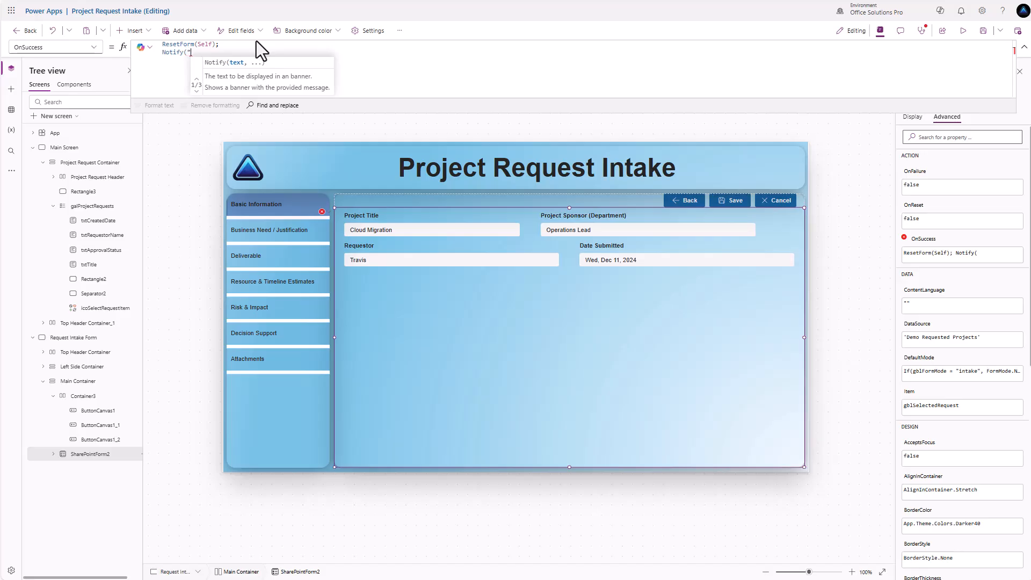
pyautogui.write('fu')
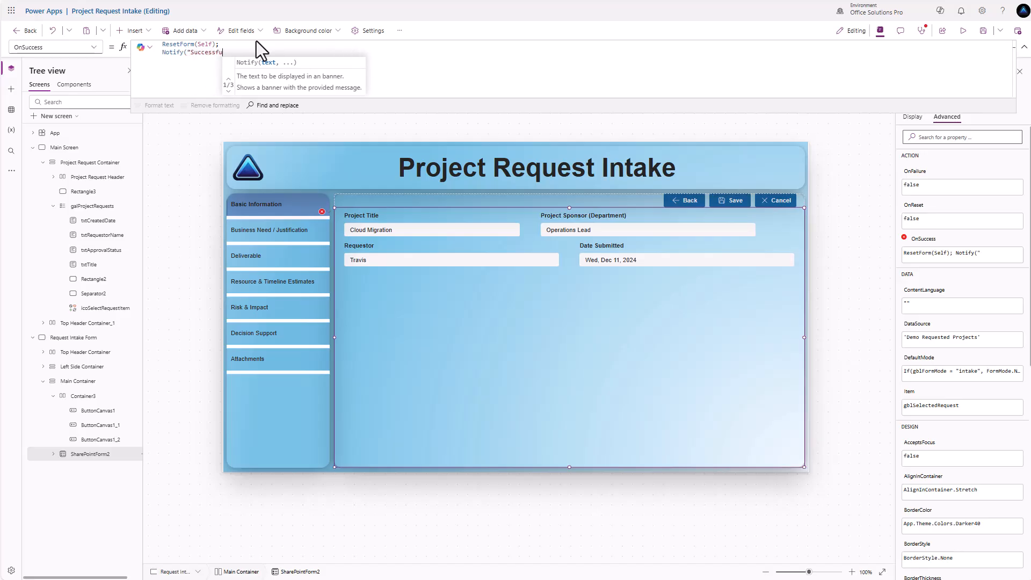
pyautogui.write('lly Submitted!"')
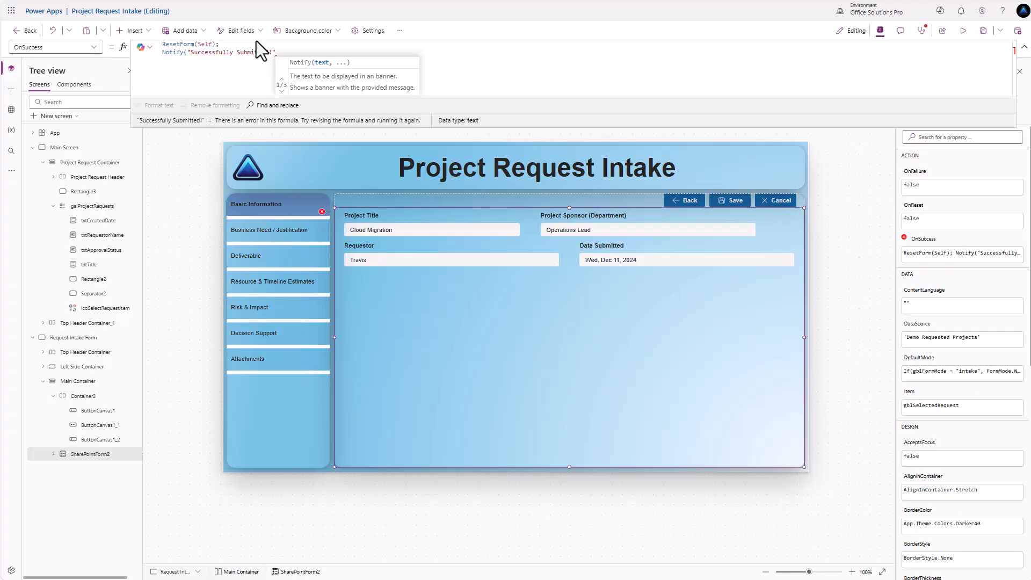
# Complete the OnSuccess Notify call with NotificationType.Success and a 1000 ms timeout.
pyautogui.write(', not')
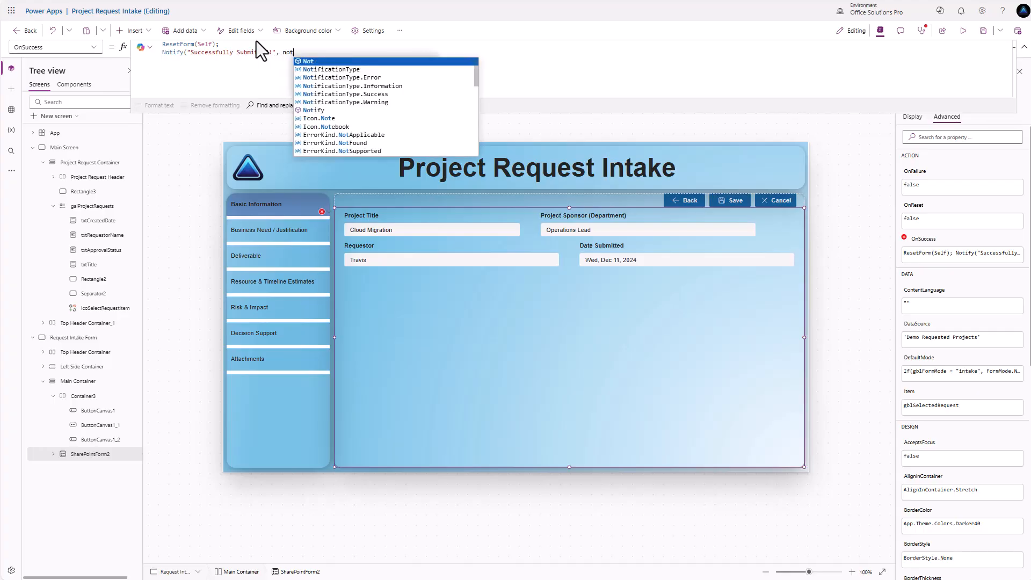
pyautogui.press('Down')
pyautogui.press('Tab')
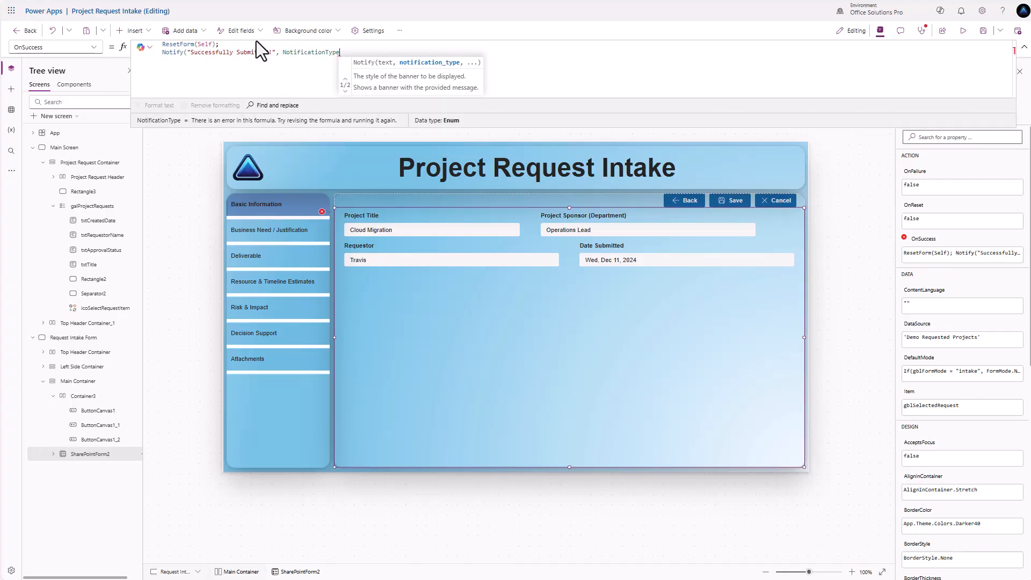
pyautogui.write('.Success')
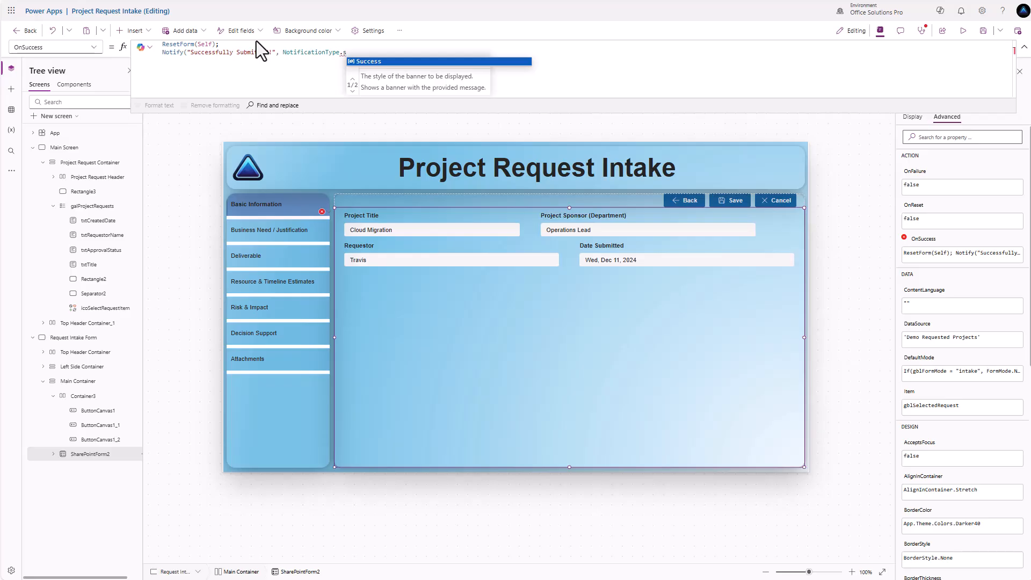
pyautogui.press('Tab')
pyautogui.write(', ')
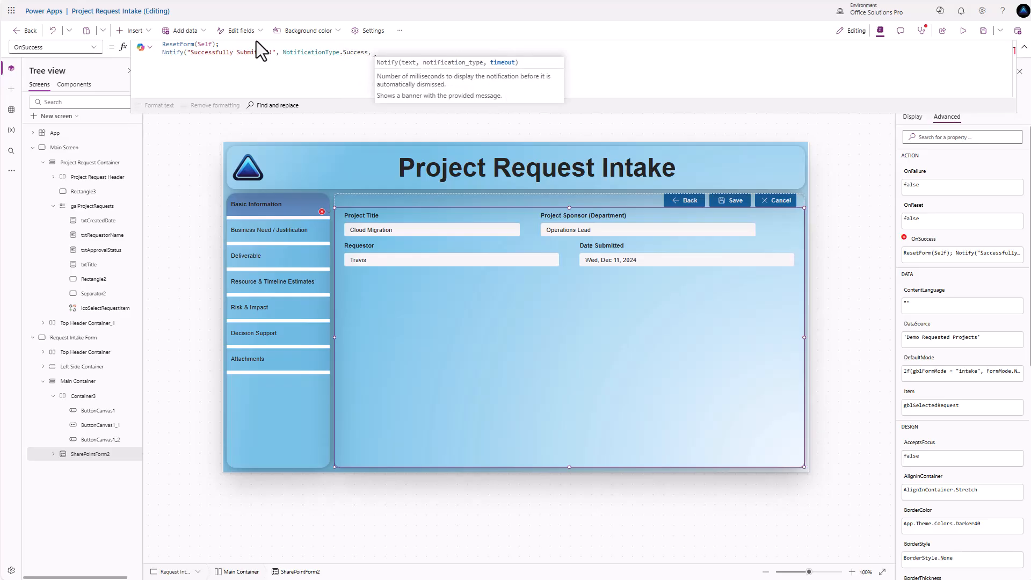
pyautogui.write('1000')
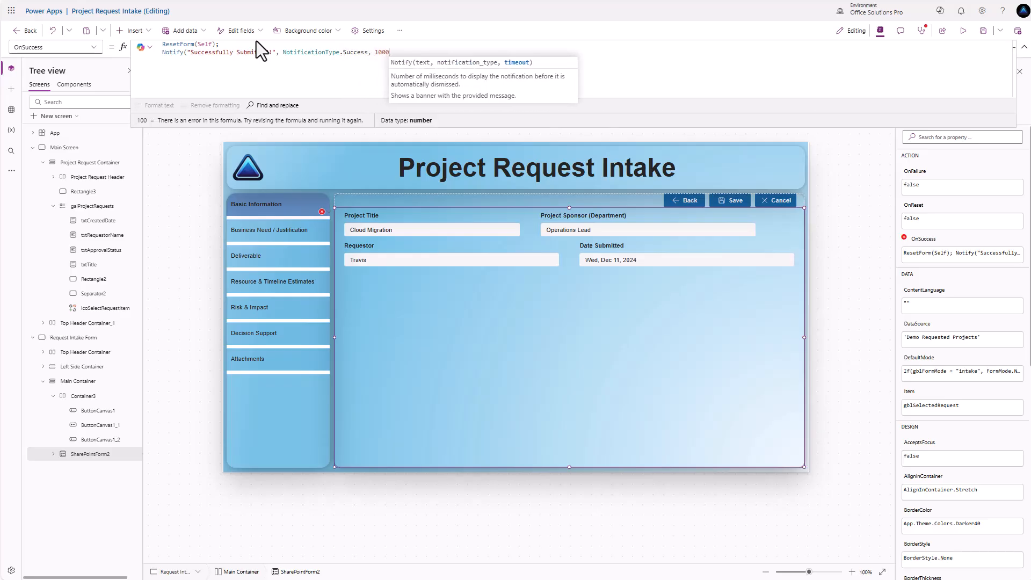
pyautogui.write(');')
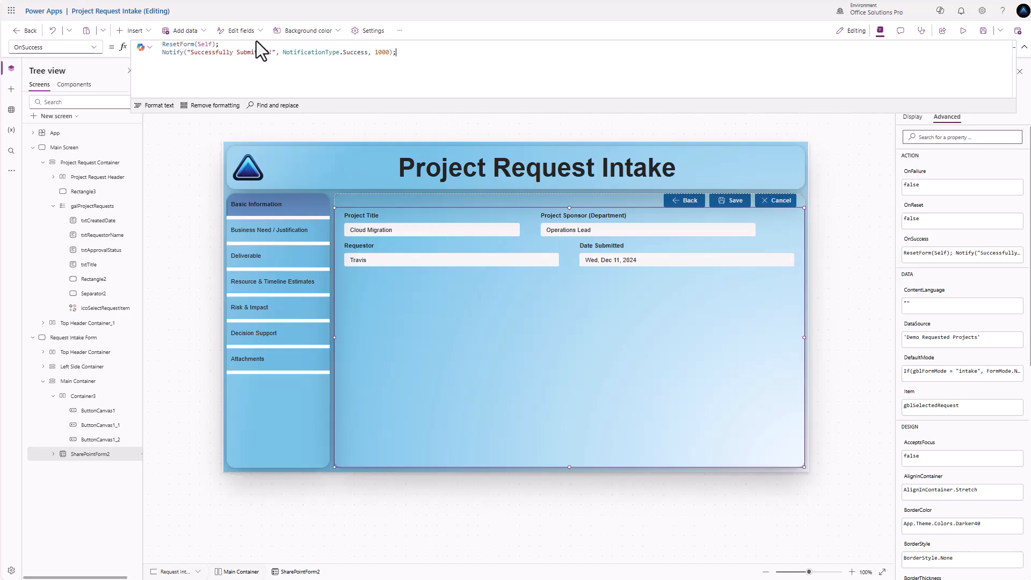
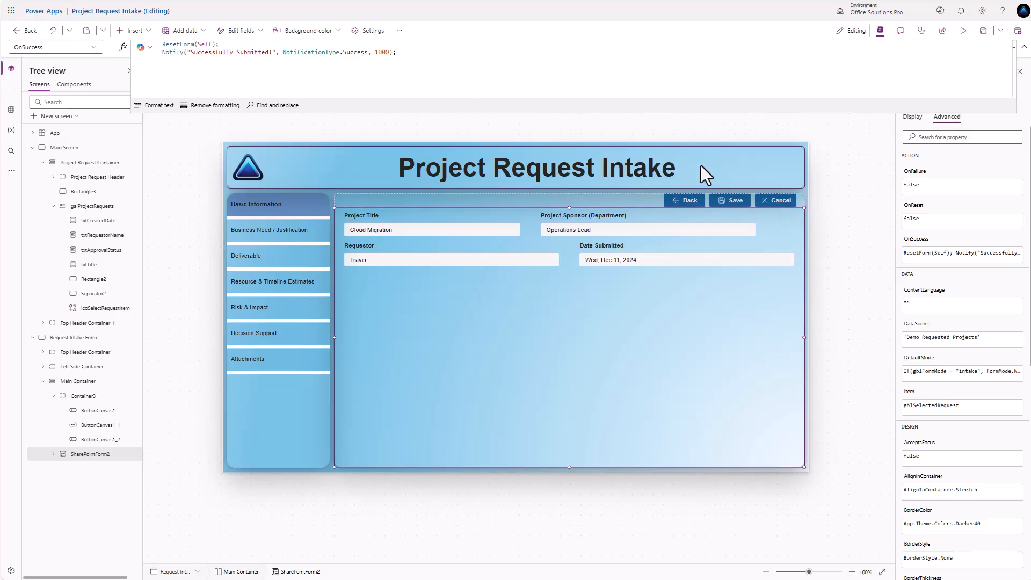
# Replace the Cancel button's OnSelect formula with a copy of SharePointForm2's whole OnSuccess formula.
pyautogui.moveTo(407, 52); pyautogui.dragTo(149, 44)
pyautogui.hotkey('ctrl', 'c')
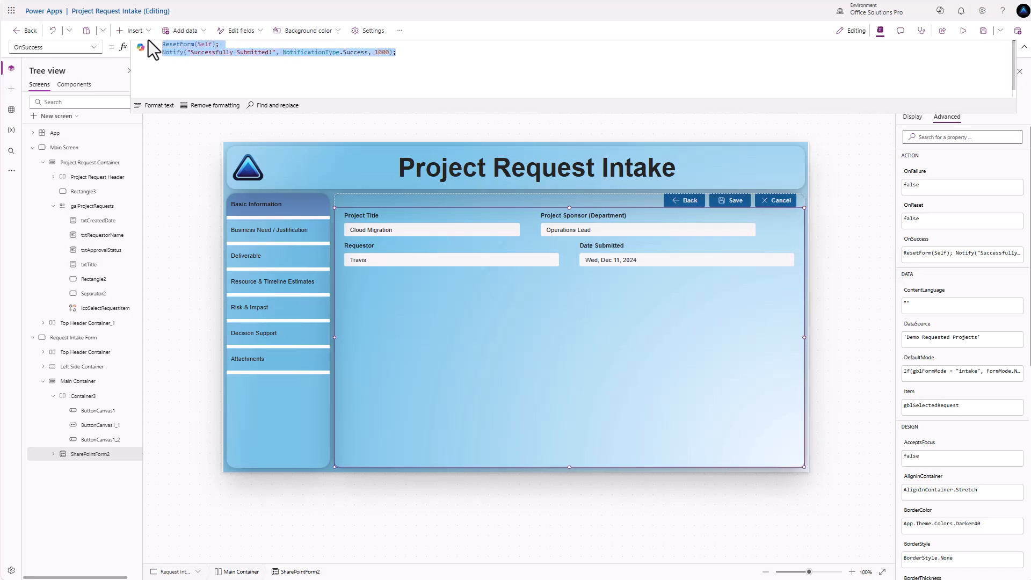
pyautogui.click(778, 202)
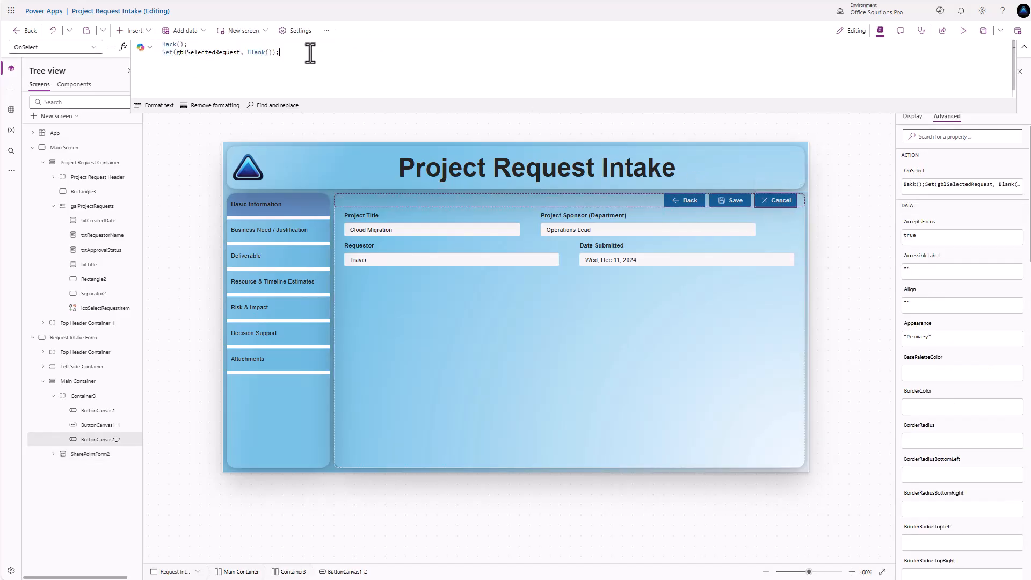
pyautogui.moveTo(305, 53); pyautogui.dragTo(157, 47)
pyautogui.hotkey('ctrl', 'v')
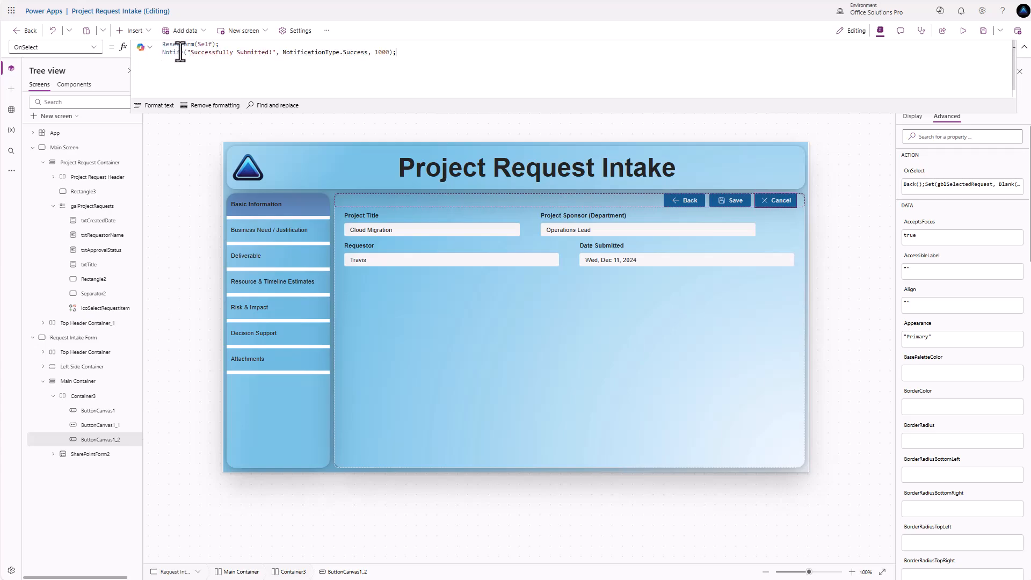
# Change the Notify message in the Cancel button's OnSelect formula to "Successfully Canceled! Please close the browser window.".
pyautogui.moveTo(235, 53); pyautogui.dragTo(269, 55)
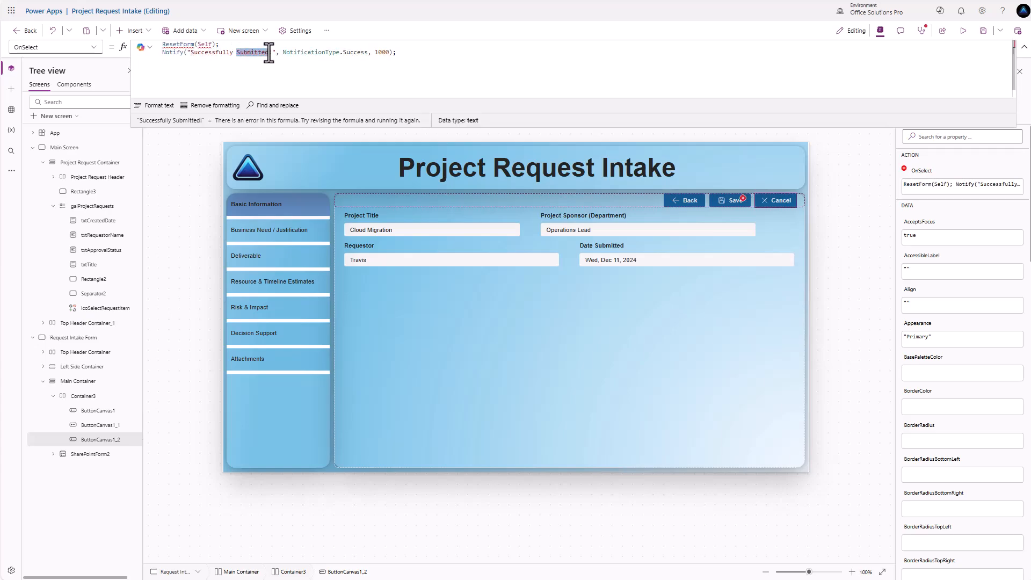
pyautogui.press('BackSpace')
pyautogui.write('Cancel')
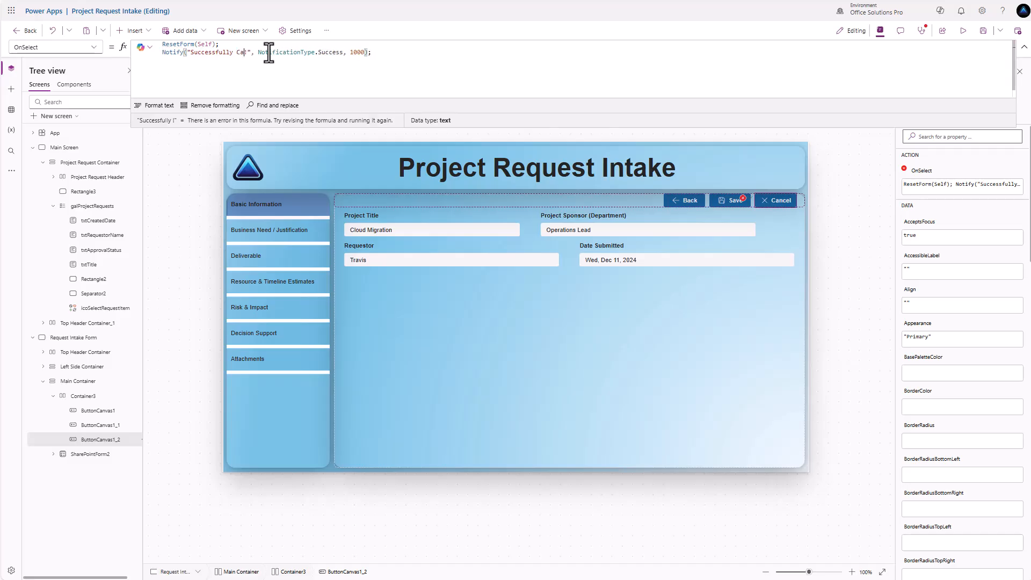
pyautogui.write('ed')
pyautogui.press('Right')
pyautogui.write('Pleas')
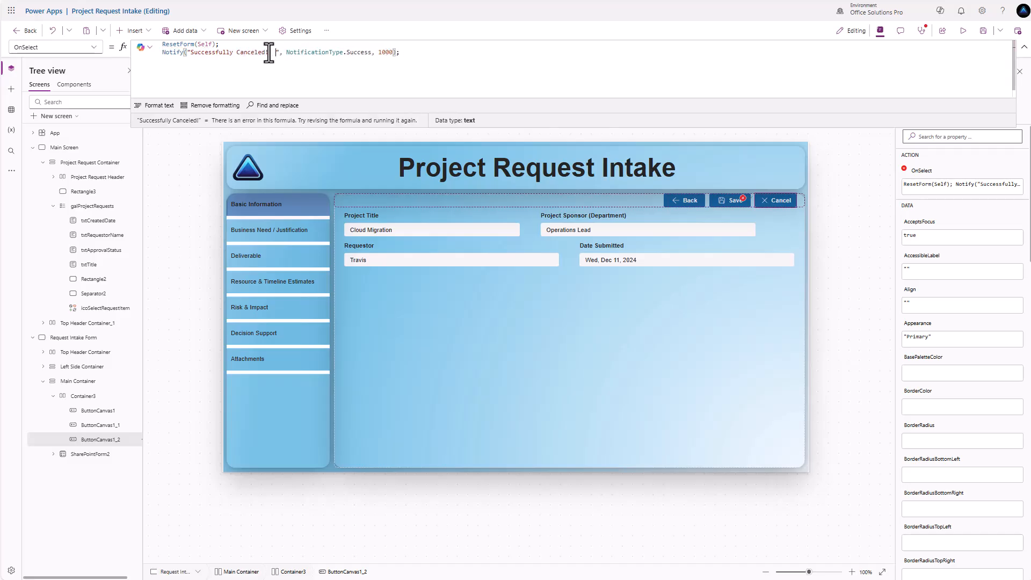
pyautogui.write('e close the ')
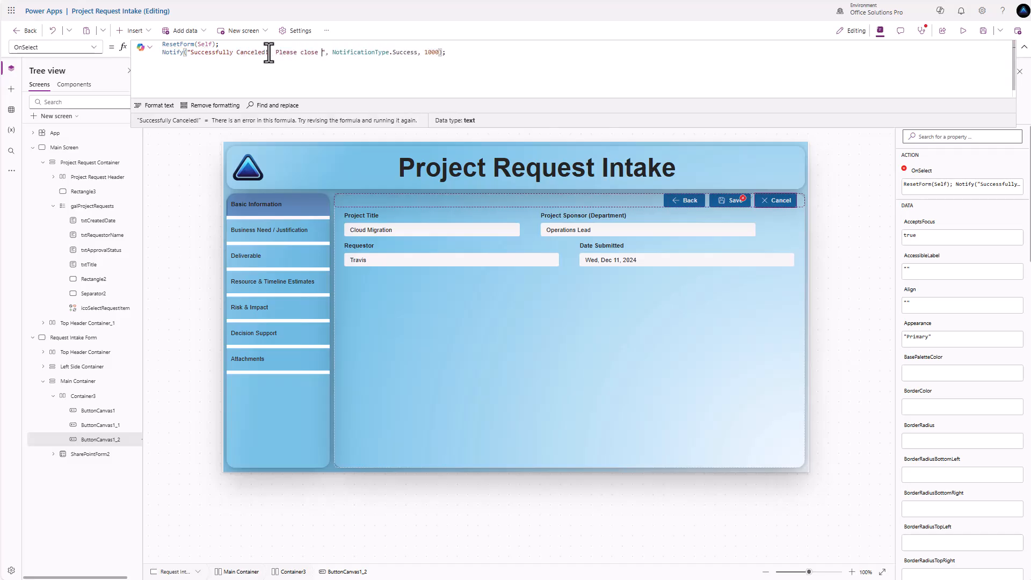
pyautogui.write('browser')
pyautogui.press('BackSpace')
pyautogui.press('BackSpace')
pyautogui.write('ser ')
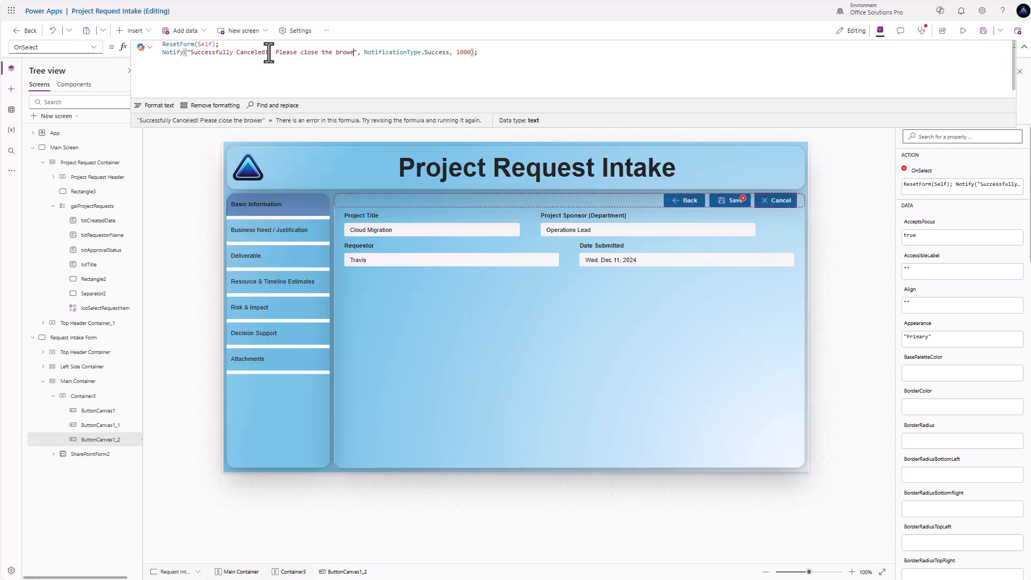
pyautogui.write('window.')
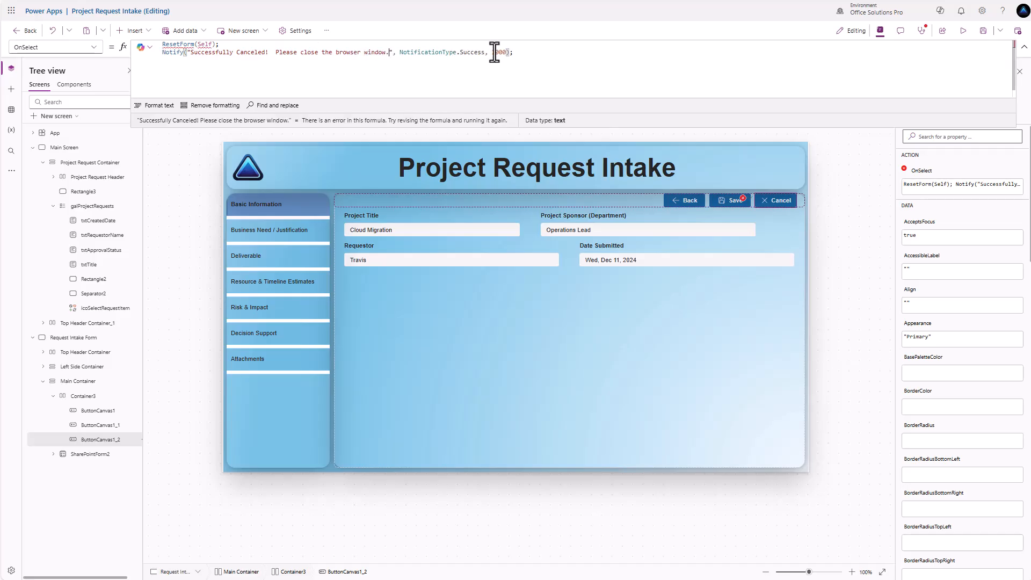
# Make the Cancel button's ResetForm call target SharePointForm2 instead of Self.
pyautogui.doubleClick(207, 44)
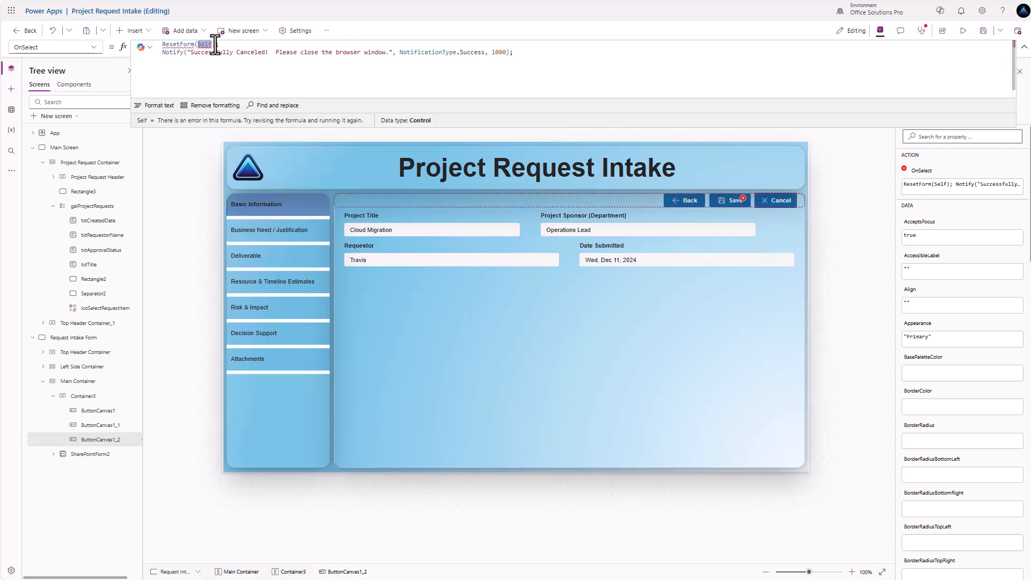
pyautogui.write('shSharePointForm2')
pyautogui.press('Tab')
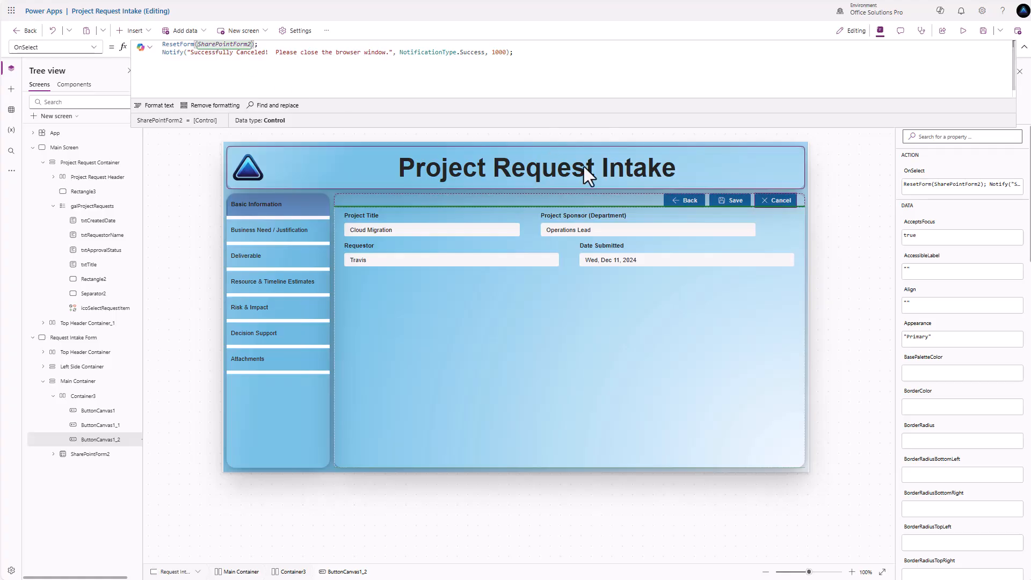
# Reuse the Back button's Visible formula for the Save button, with the results swapped: If(gblFormMode = "intake", true, false).
pyautogui.click(731, 200)
pyautogui.click(771, 200)
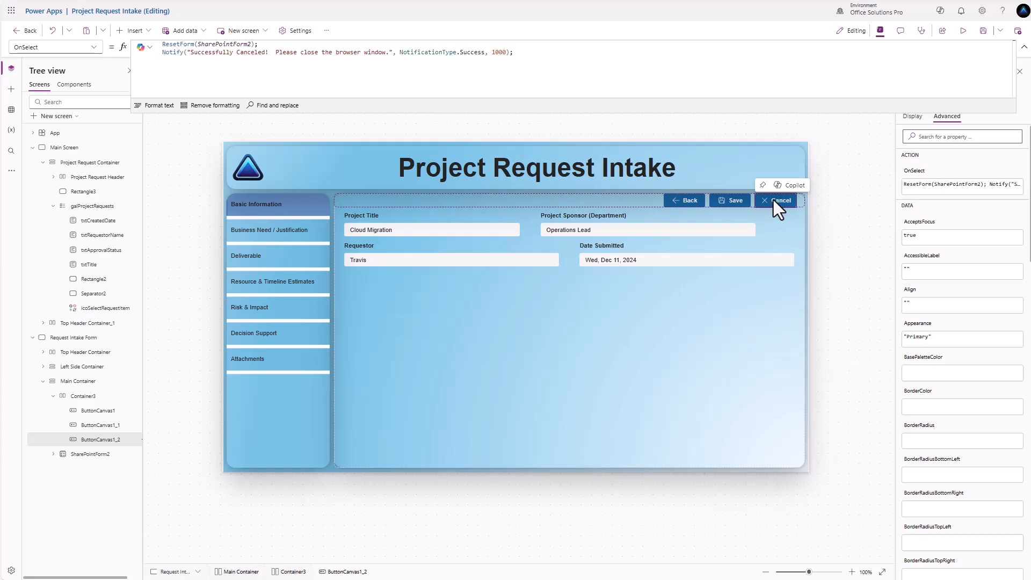
pyautogui.click(912, 118)
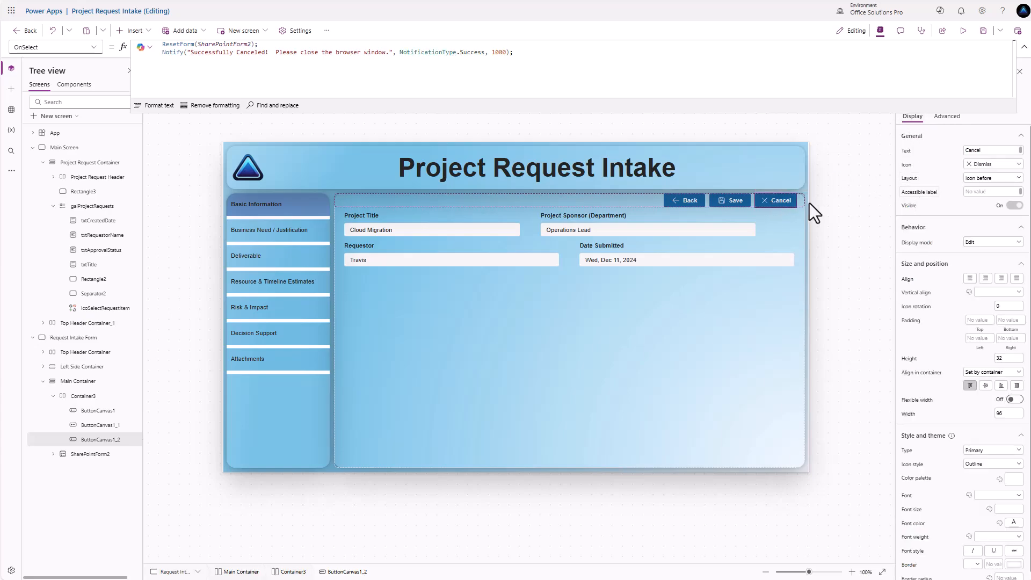
pyautogui.click(678, 202)
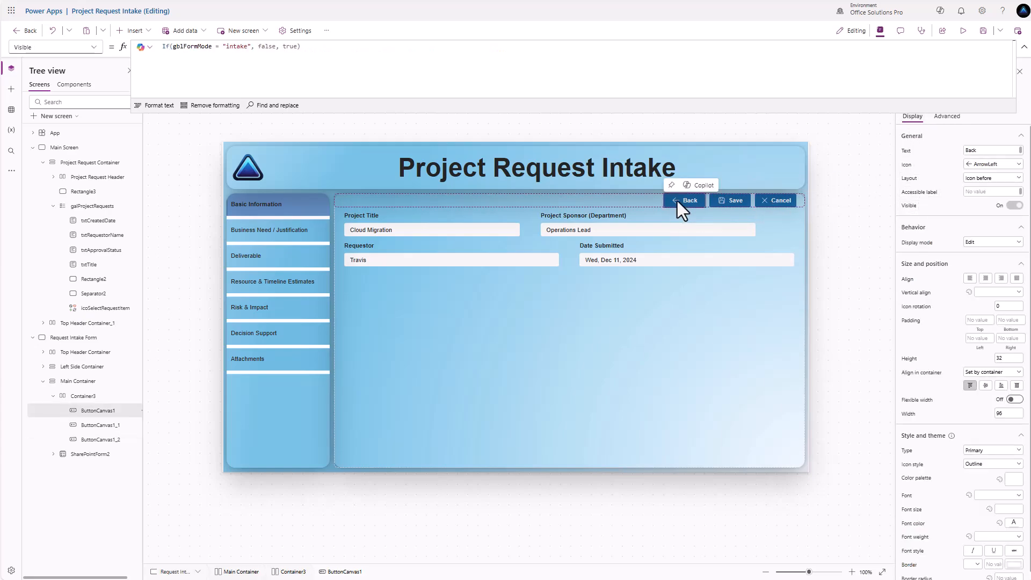
pyautogui.click(324, 46)
pyautogui.moveTo(324, 47); pyautogui.dragTo(118, 51)
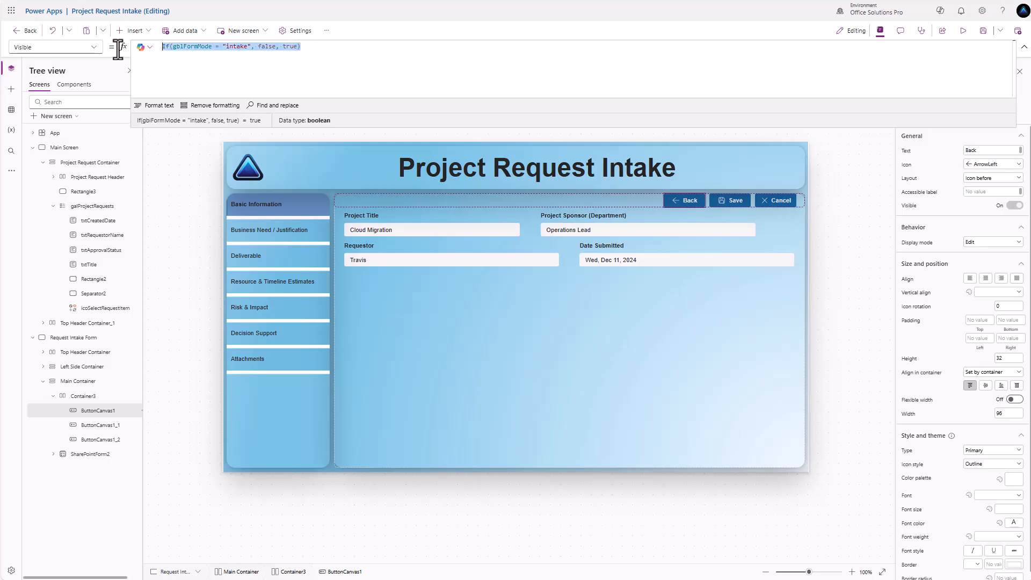
pyautogui.click(733, 202)
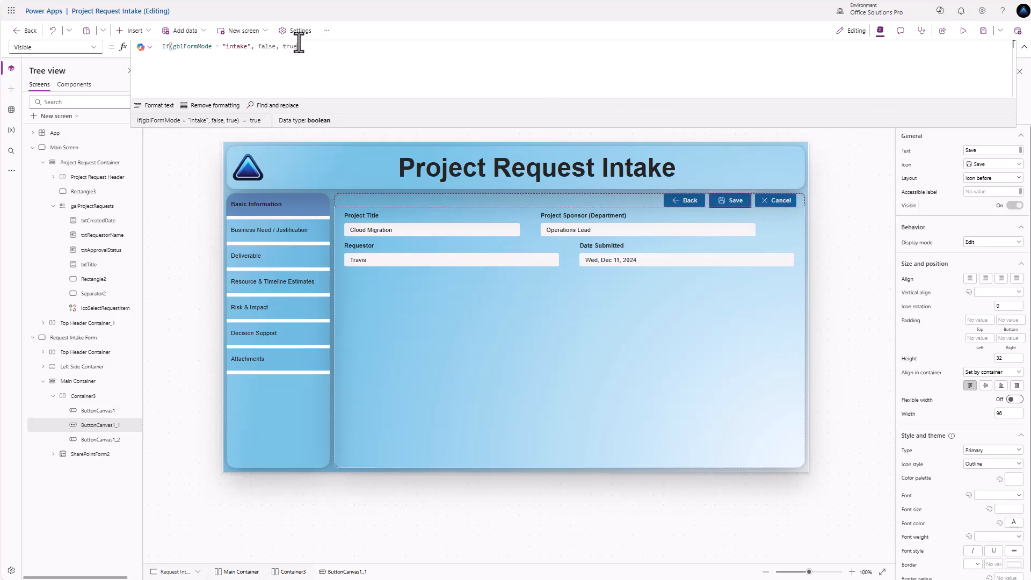
pyautogui.moveTo(258, 48); pyautogui.dragTo(292, 47)
pyautogui.write('true, ')
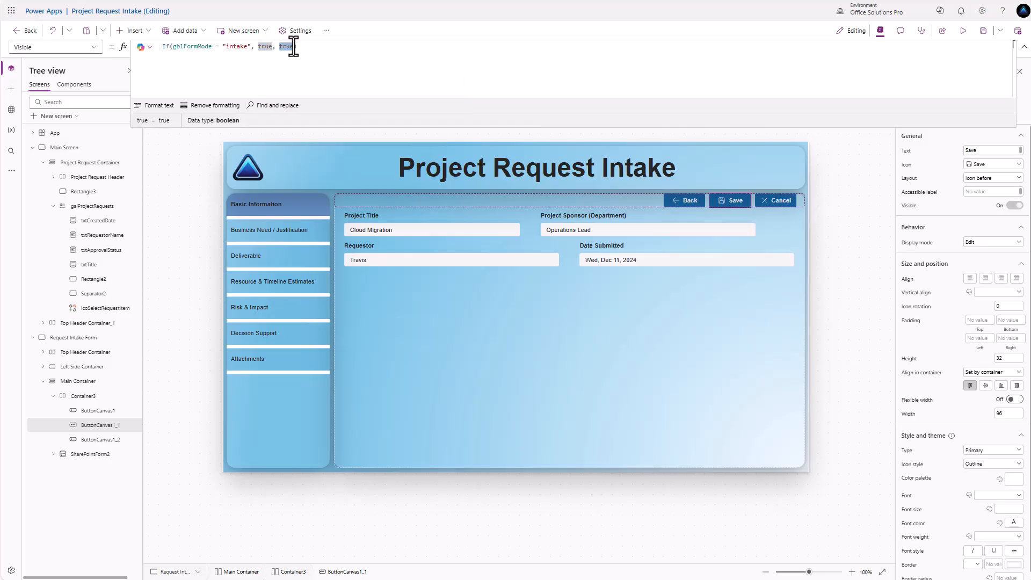
pyautogui.write('false')
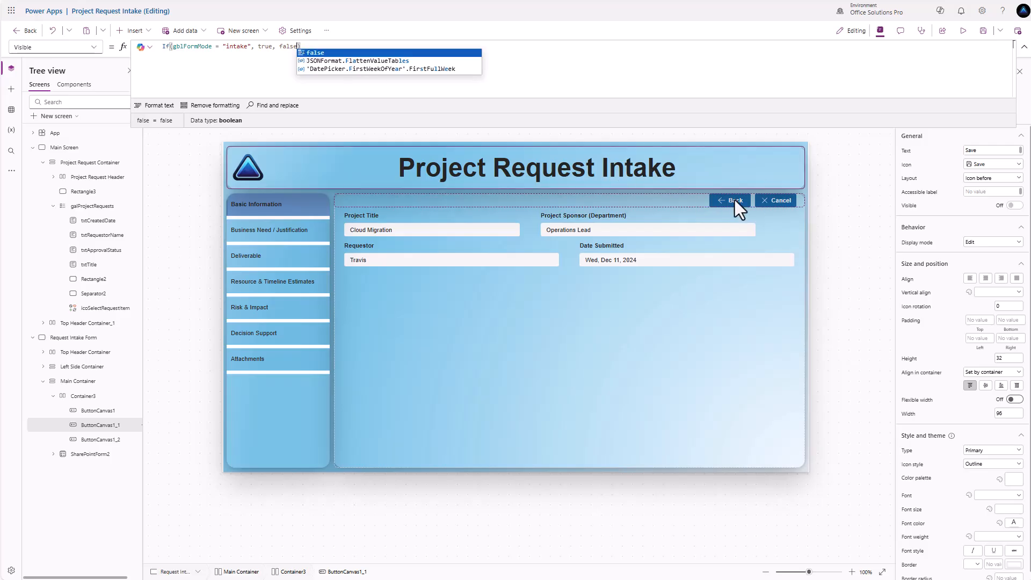
# Set the Cancel button's Visible formula to If(gblFormMode = "intake", true, false) and save the app.
pyautogui.click(773, 203)
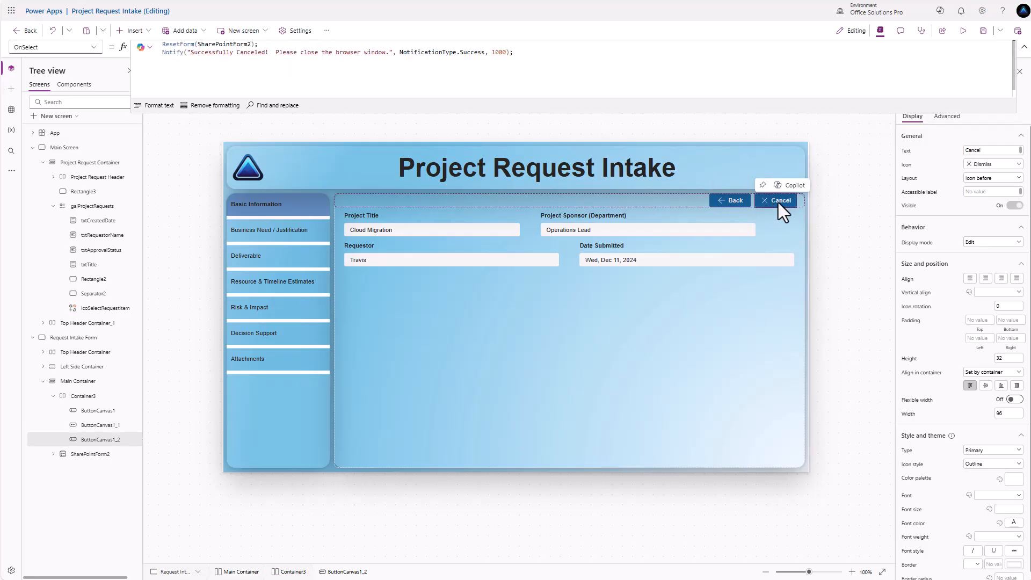
pyautogui.click(909, 207)
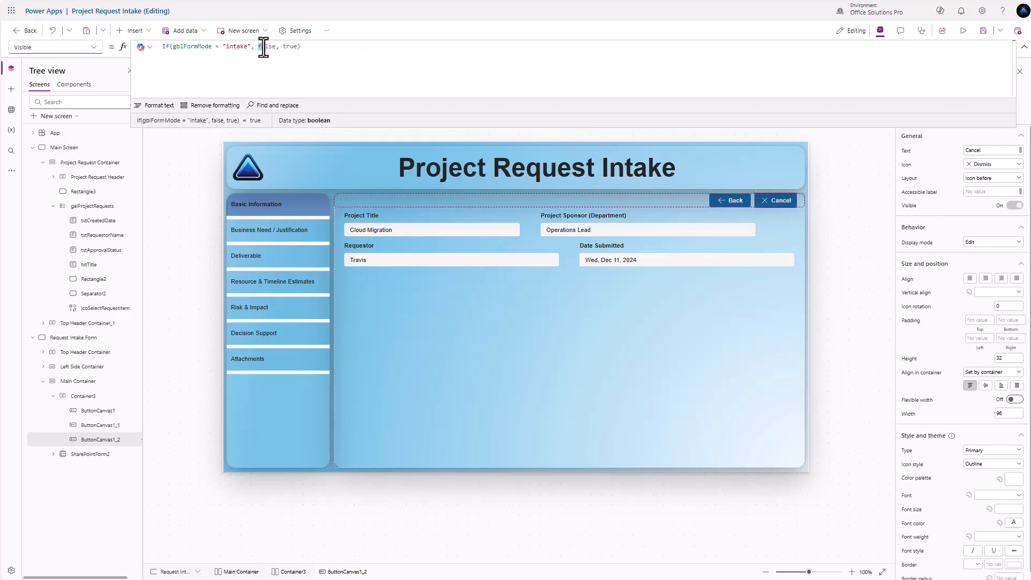
pyautogui.moveTo(263, 46); pyautogui.dragTo(277, 47)
pyautogui.write('true')
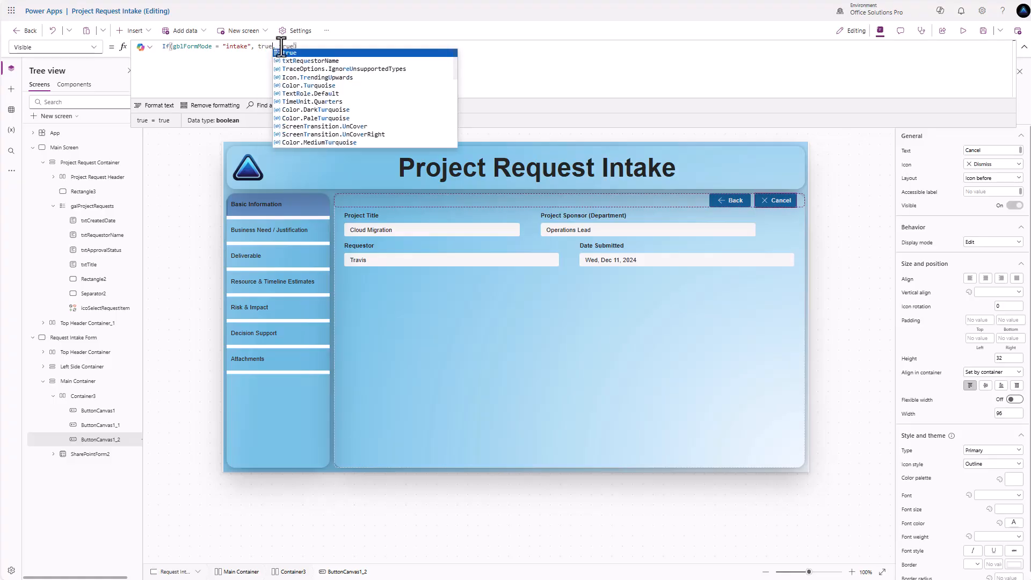
pyautogui.moveTo(279, 46); pyautogui.dragTo(292, 47)
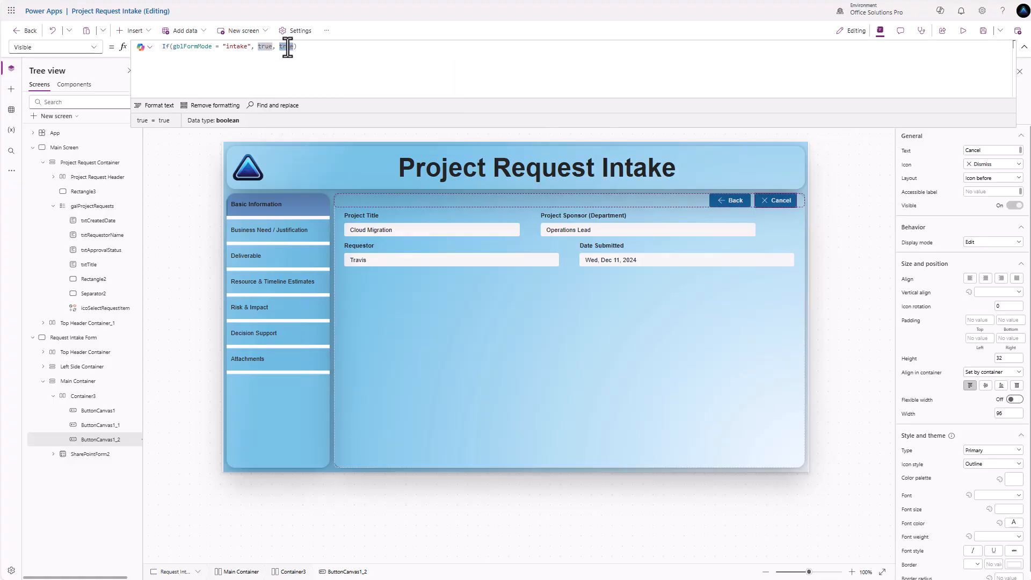
pyautogui.write('false')
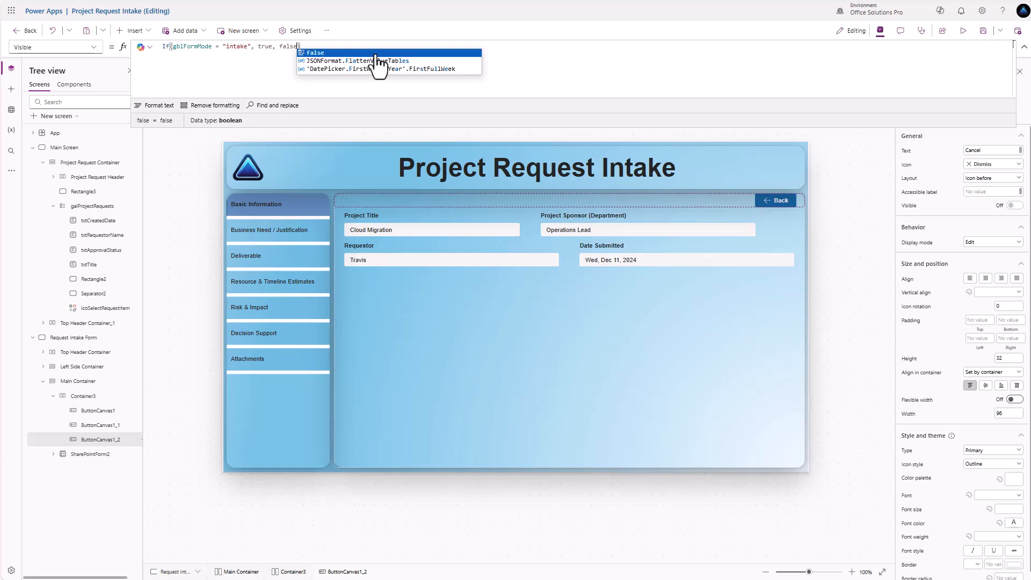
pyautogui.click(982, 30)
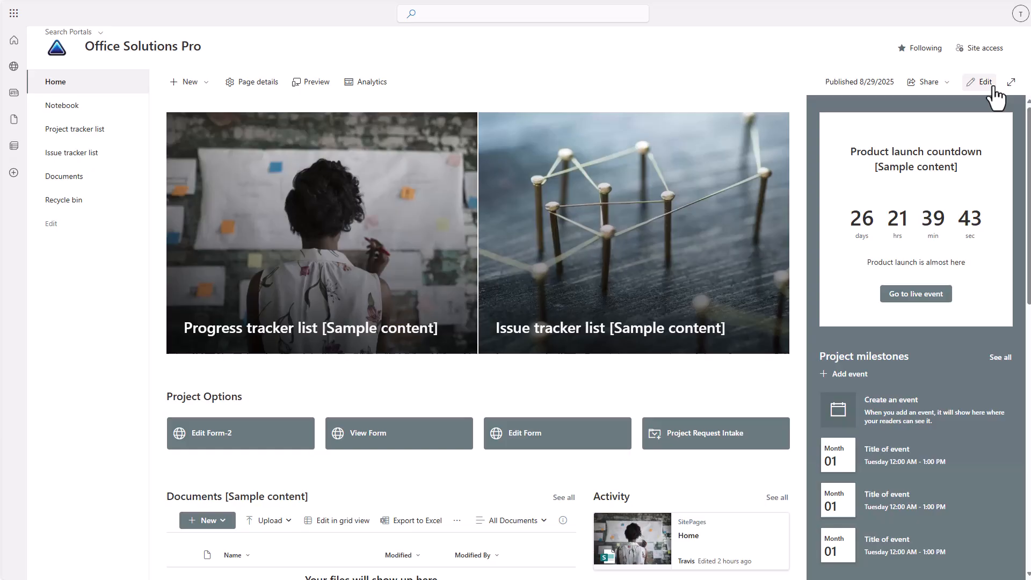
# Edit the home page and add a Project Options quick link to the app's URL with &start=intake appended, copying the full URL.
pyautogui.click(992, 86)
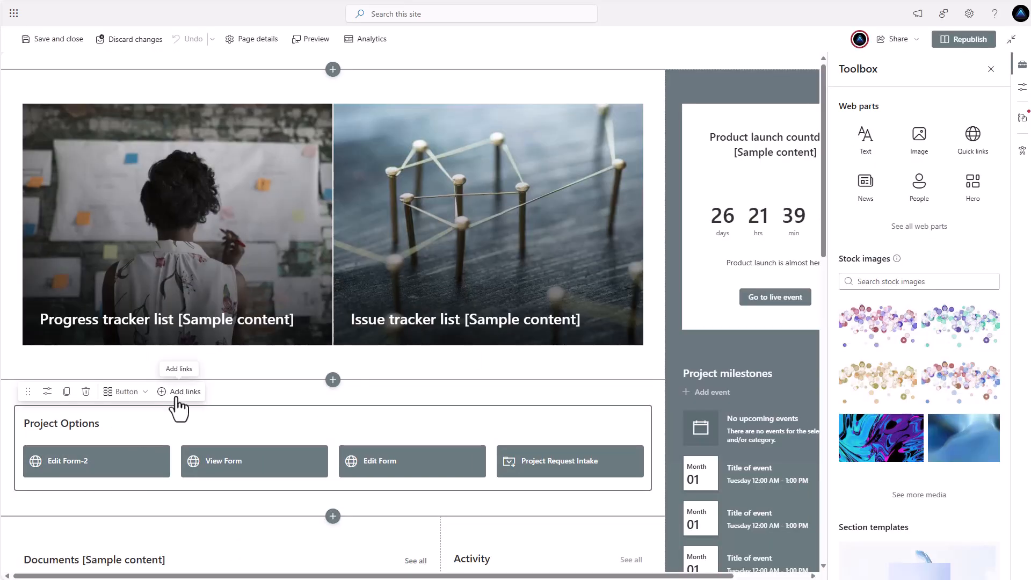
pyautogui.click(178, 400)
pyautogui.click(150, 212)
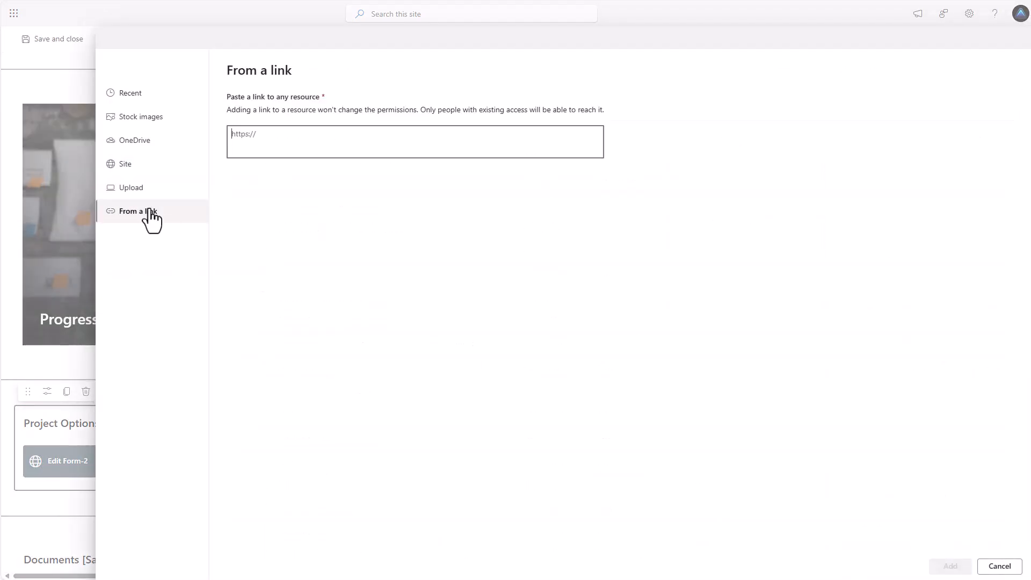
pyautogui.hotkey('ctrl', 'v')
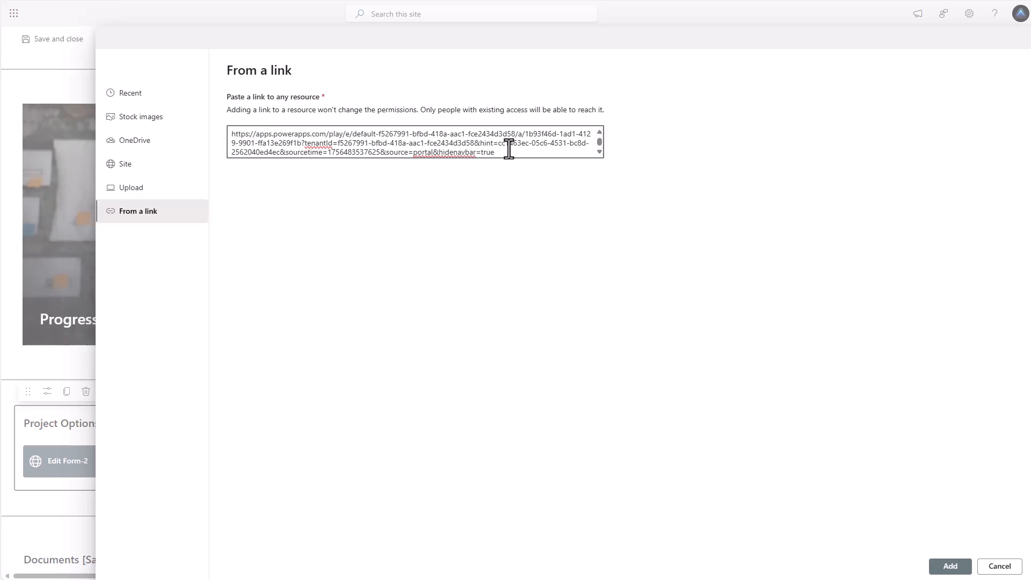
pyautogui.write('&start')
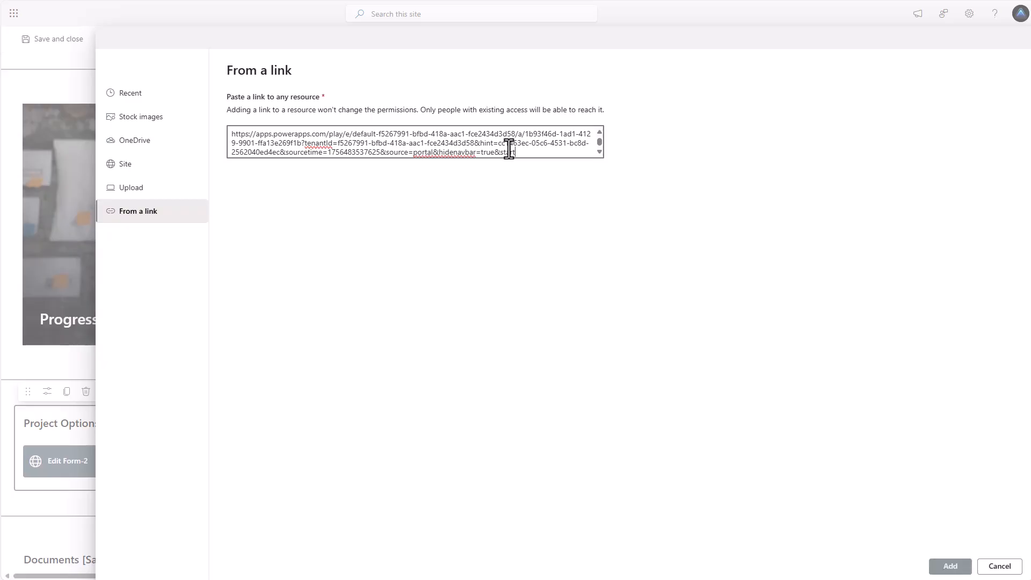
pyautogui.write('=')
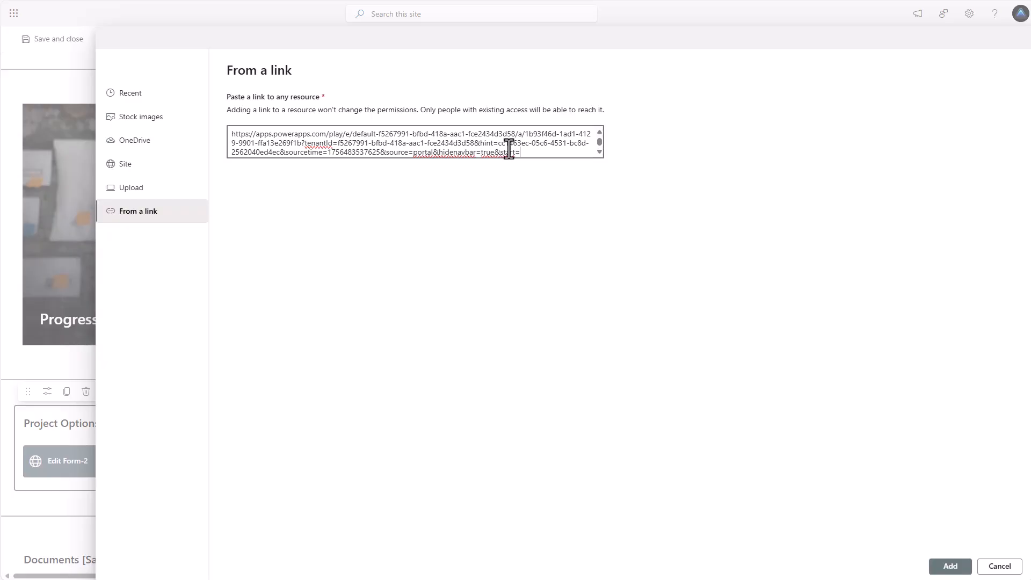
pyautogui.write('intake')
pyautogui.moveTo(531, 156); pyautogui.dragTo(276, 110)
pyautogui.hotkey('ctrl', 'c')
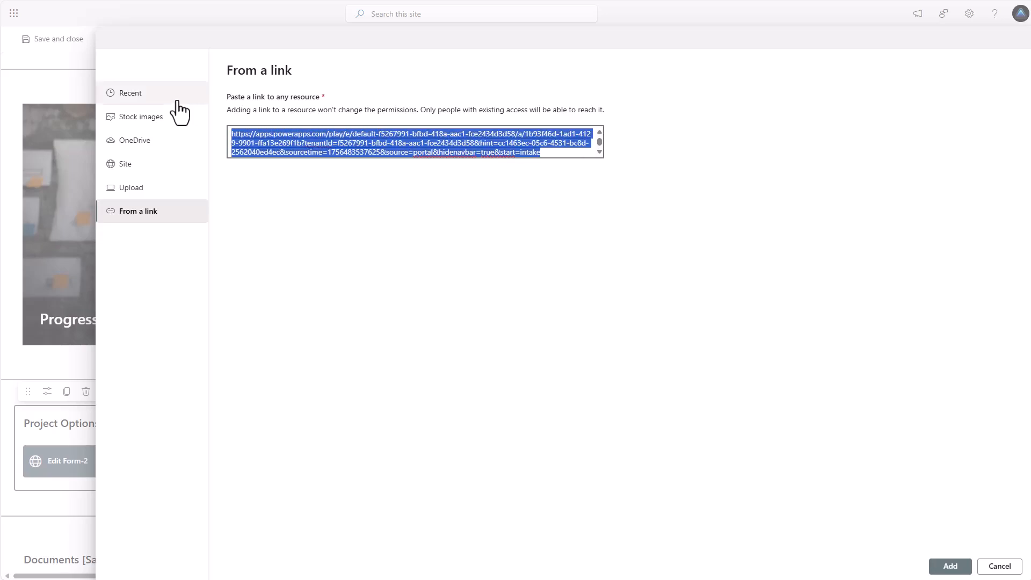
pyautogui.click(949, 566)
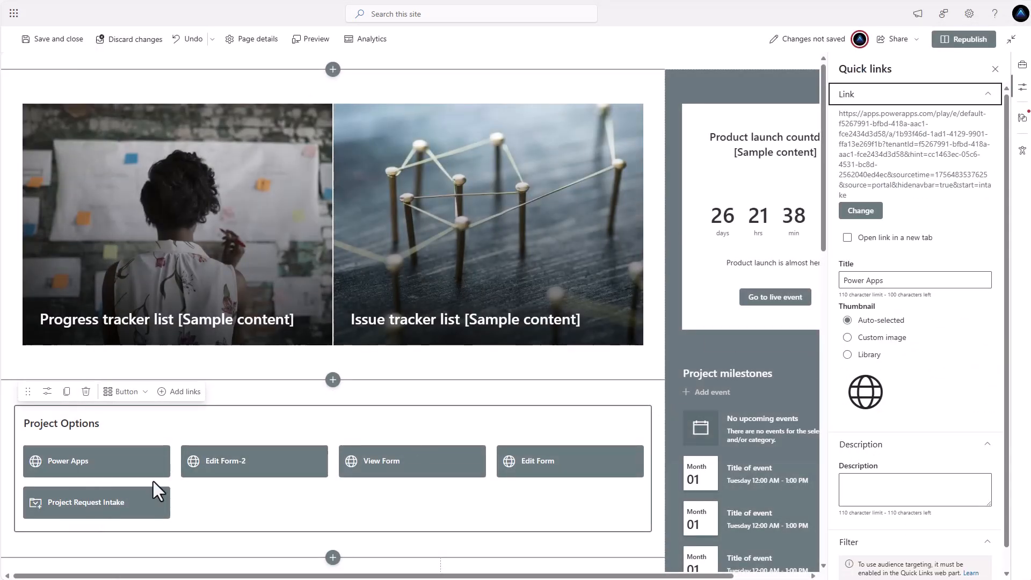
# Title the new quick link "Project Request Intake New Option".
pyautogui.click(139, 478)
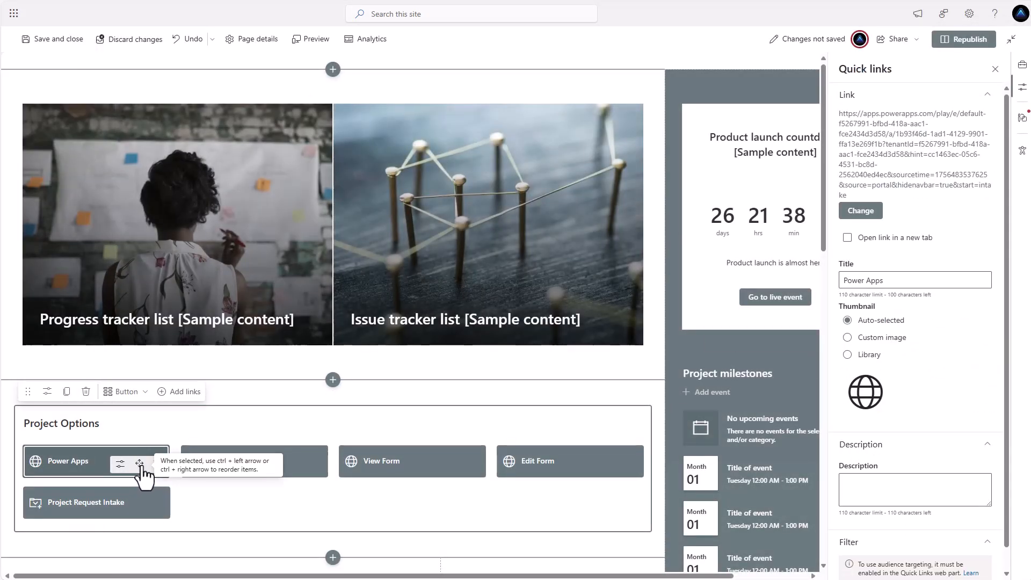
pyautogui.tripleClick(887, 281)
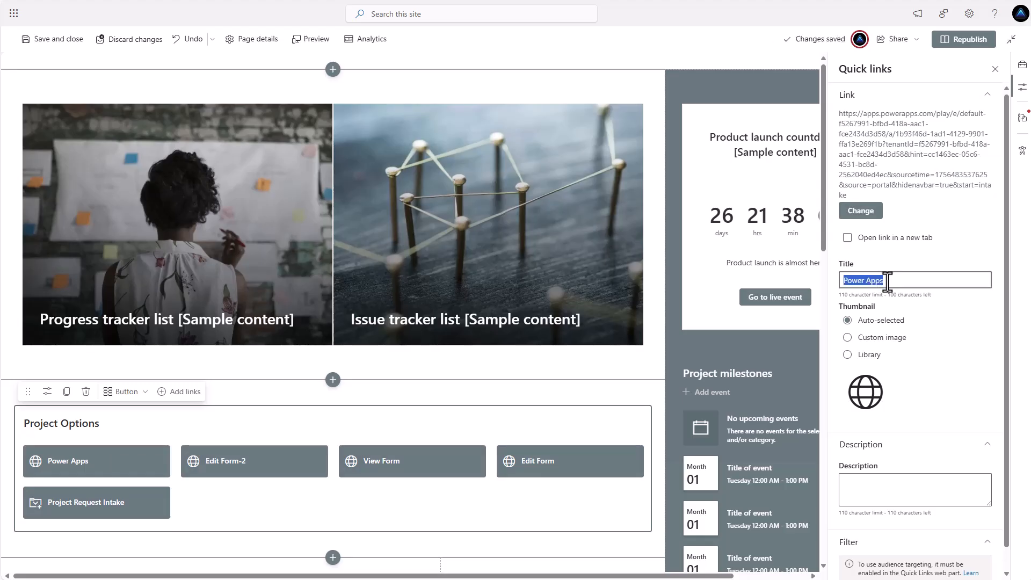
pyautogui.write('Project ')
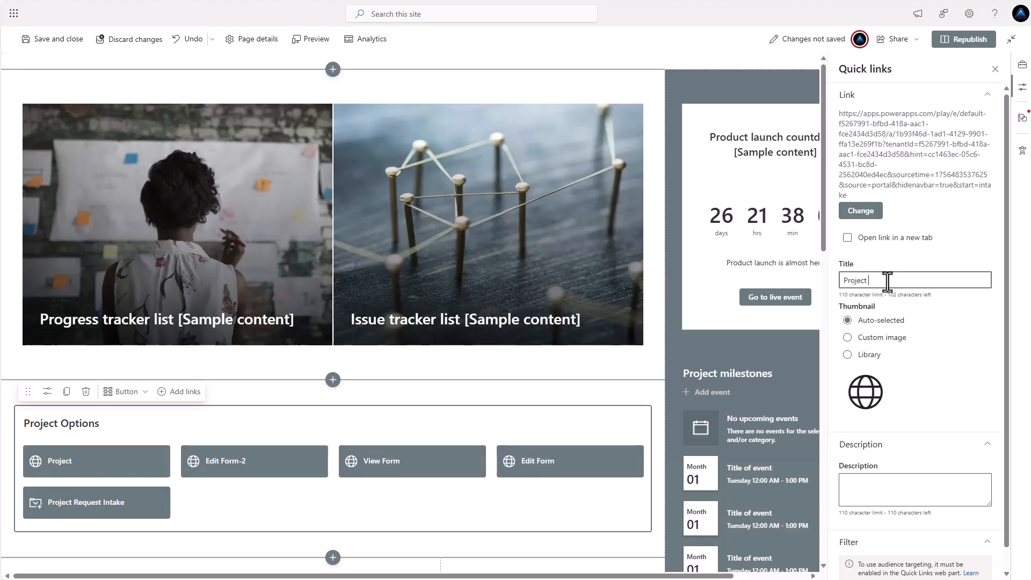
pyautogui.write('Request Intake')
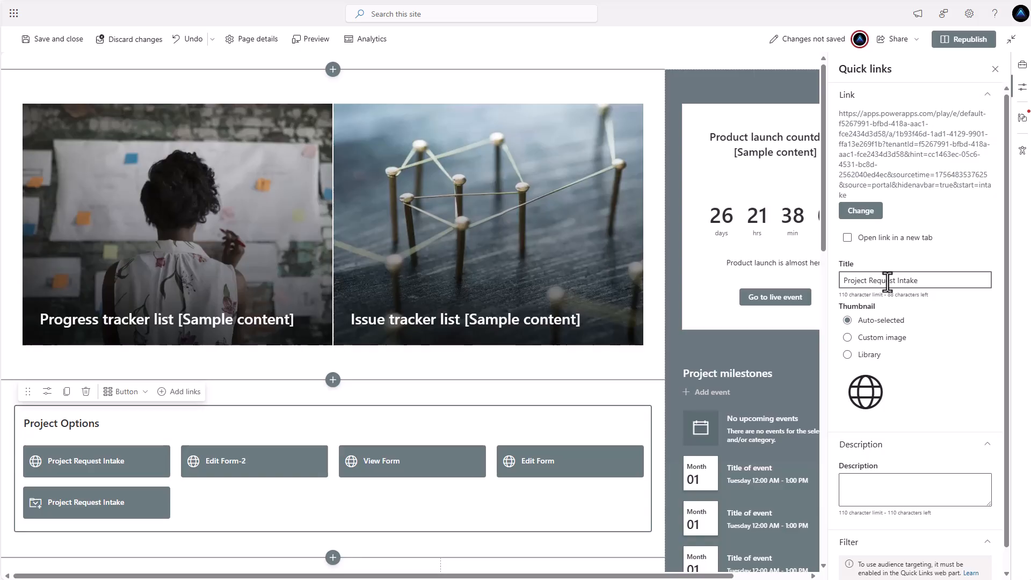
pyautogui.write(' N')
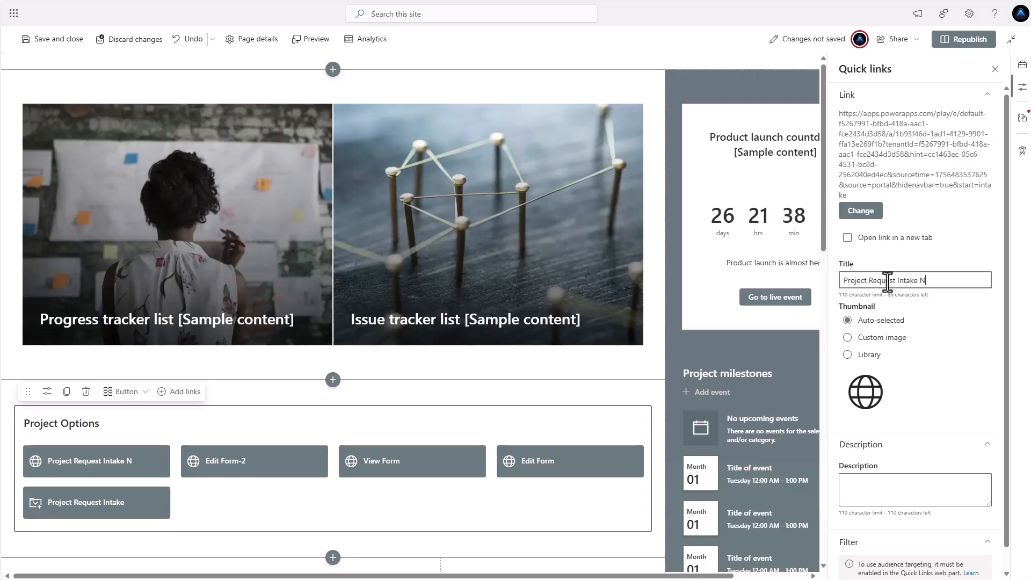
pyautogui.write('ew Option')
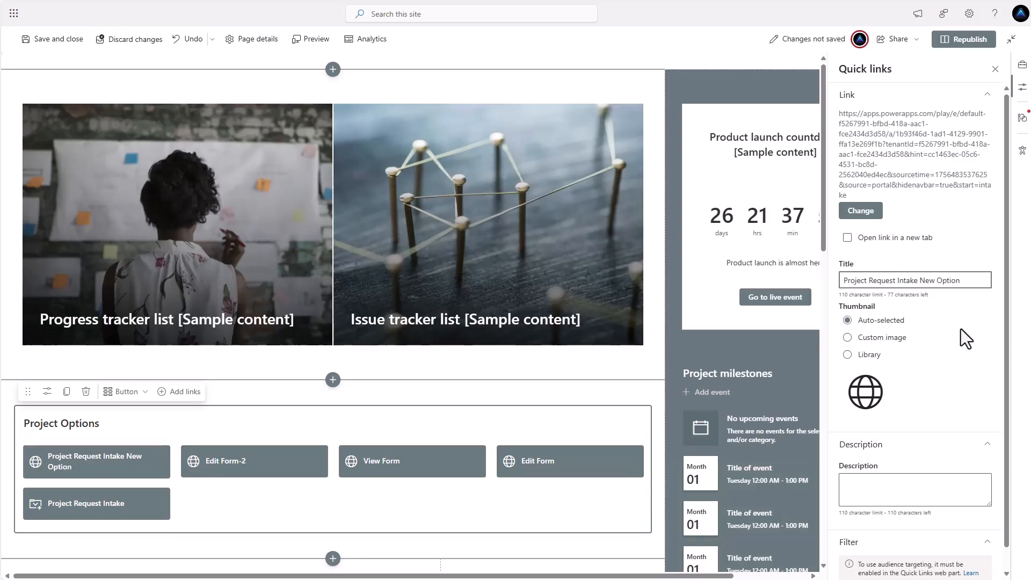
# Add another Project Options quick link using the copied app URL, with its start parameter set to main.
pyautogui.click(185, 392)
pyautogui.click(144, 212)
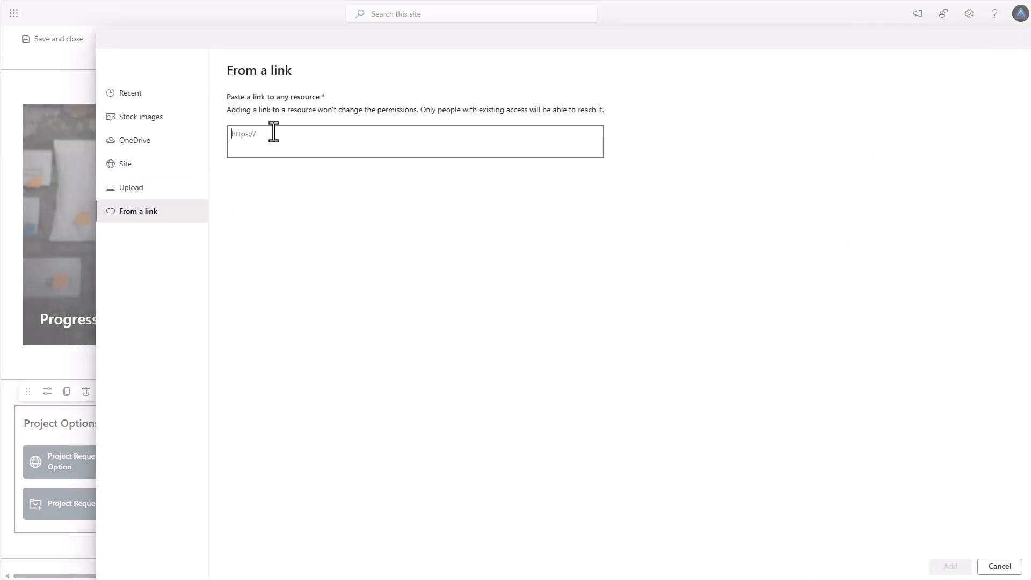
pyautogui.hotkey('ctrl', 'v')
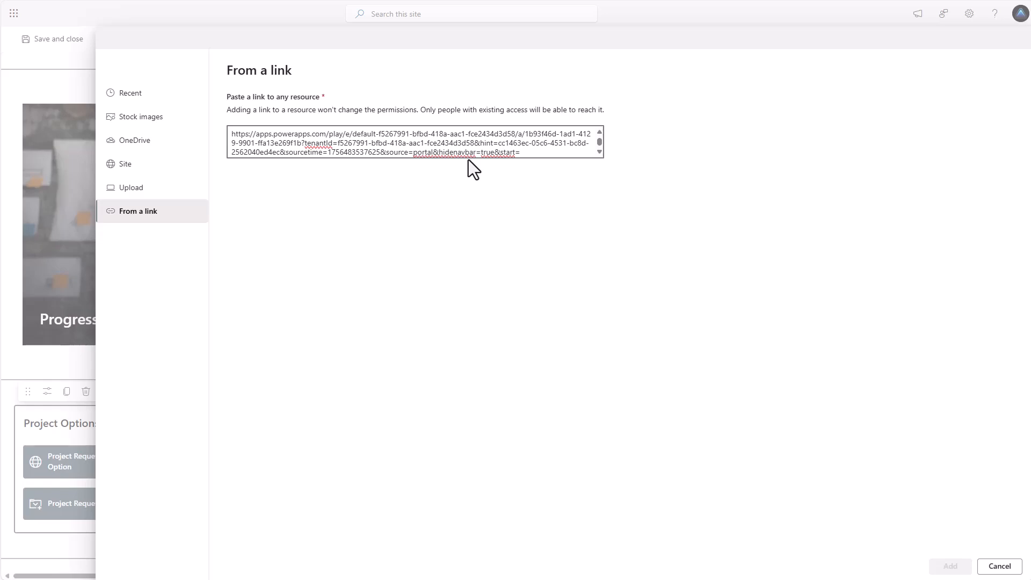
pyautogui.write('main')
pyautogui.click(945, 565)
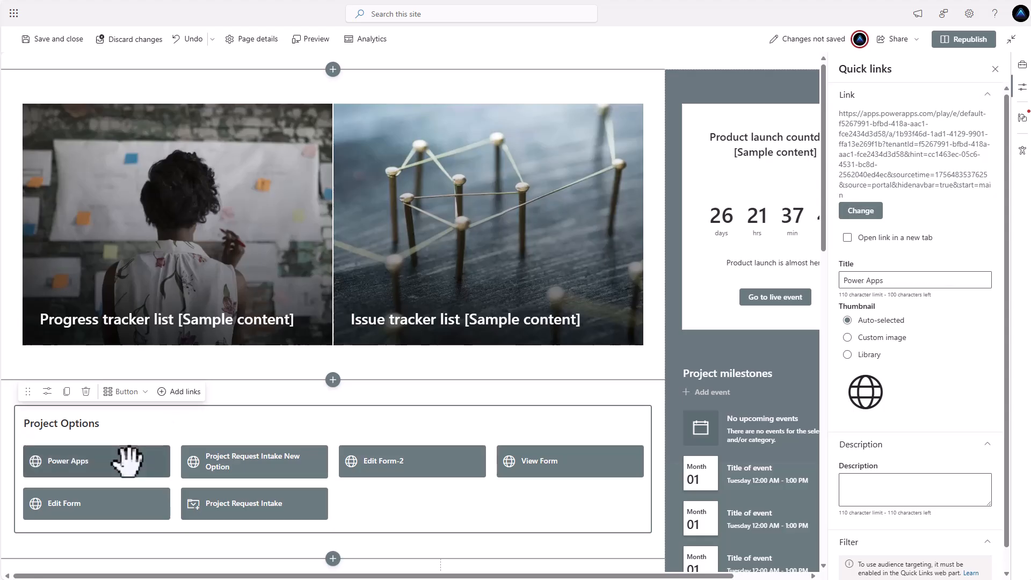
# Title the start=main quick link "View Existing Intakes" and republish the page.
pyautogui.moveTo(122, 466)
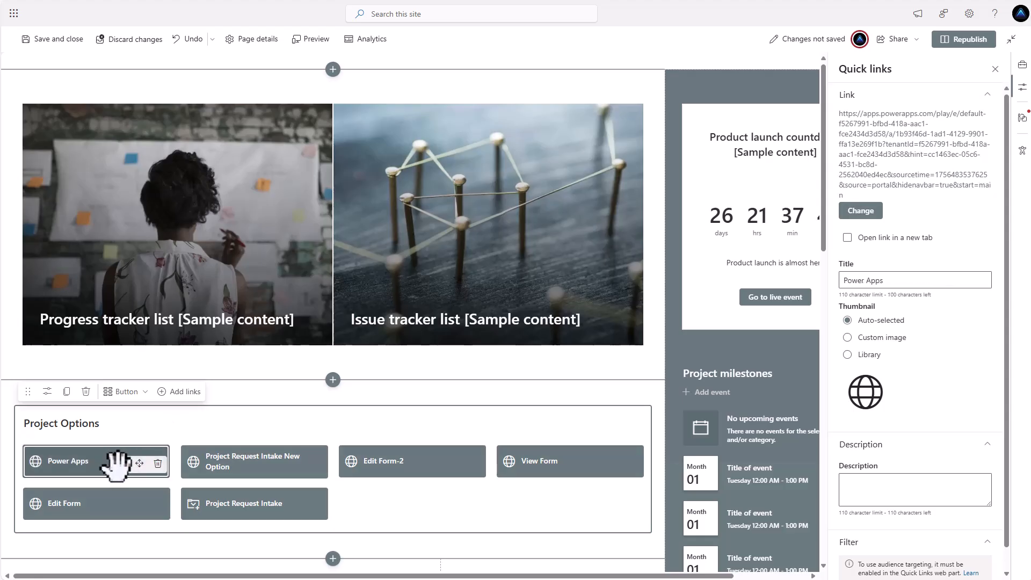
pyautogui.tripleClick(893, 280)
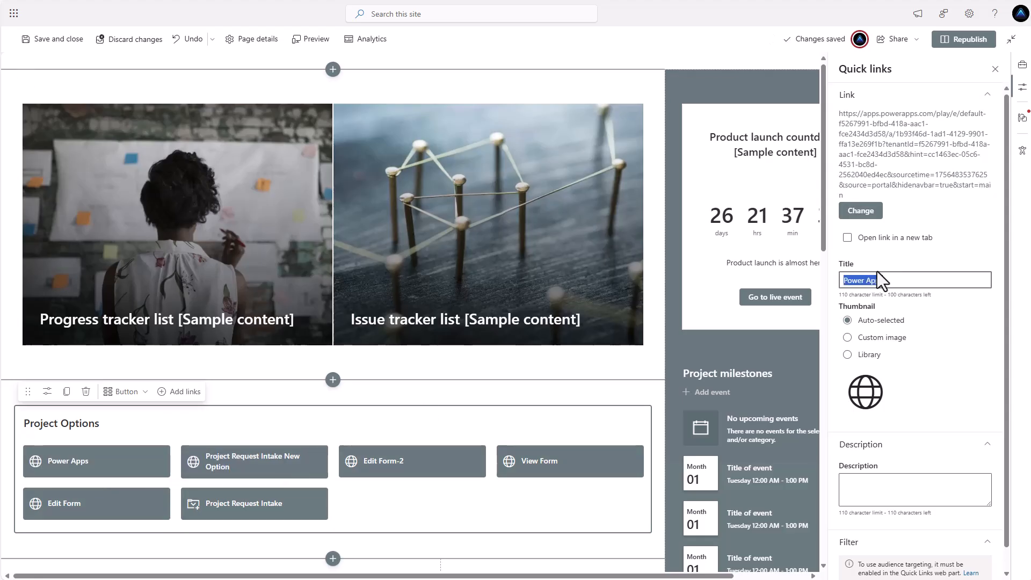
pyautogui.write('View Existing Intakes')
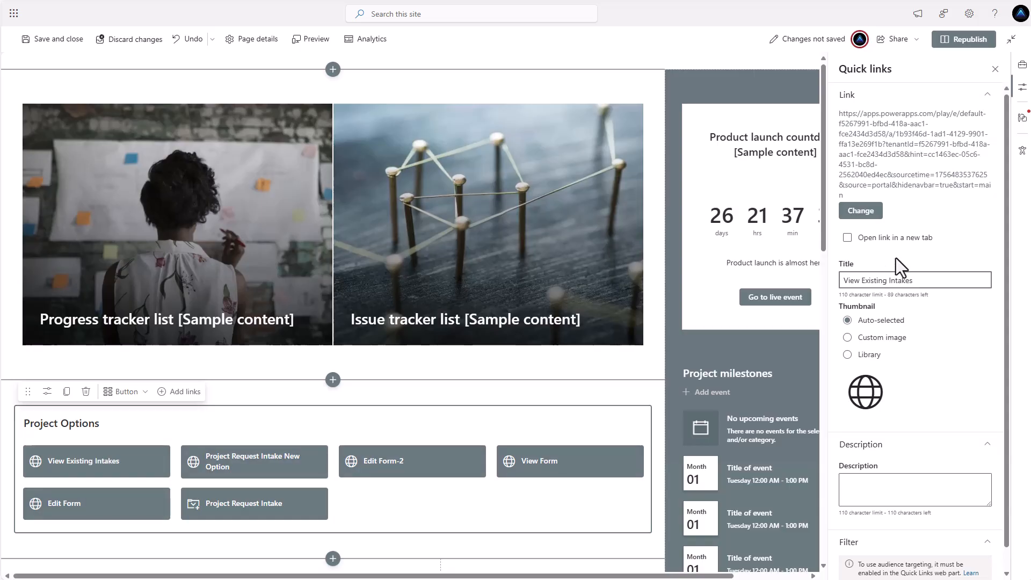
pyautogui.click(959, 43)
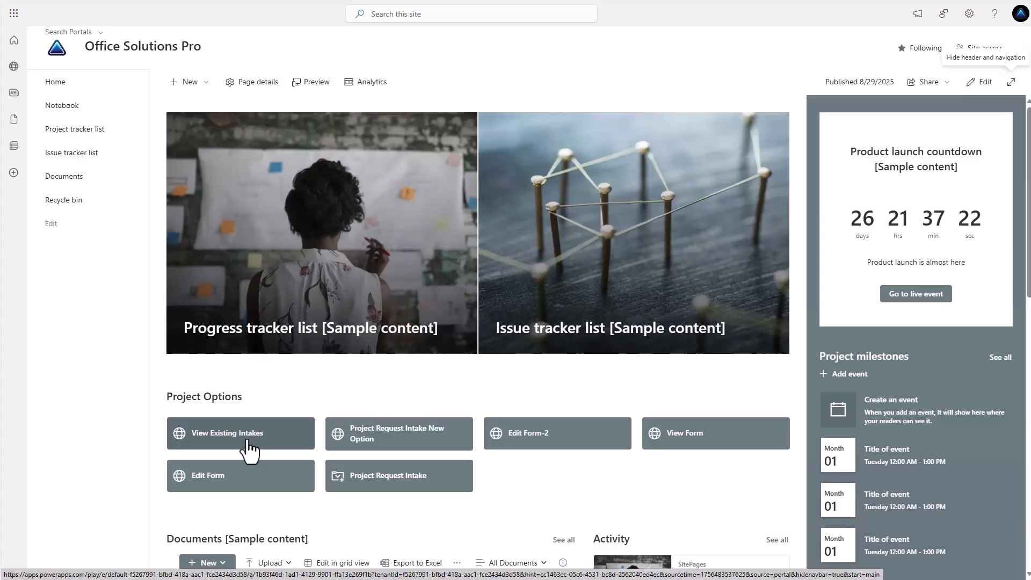
# Open View Existing Intakes, review the Vendor Management System request's sections through Resource & Timeline Estimates, and return to the request list.
pyautogui.click(249, 446)
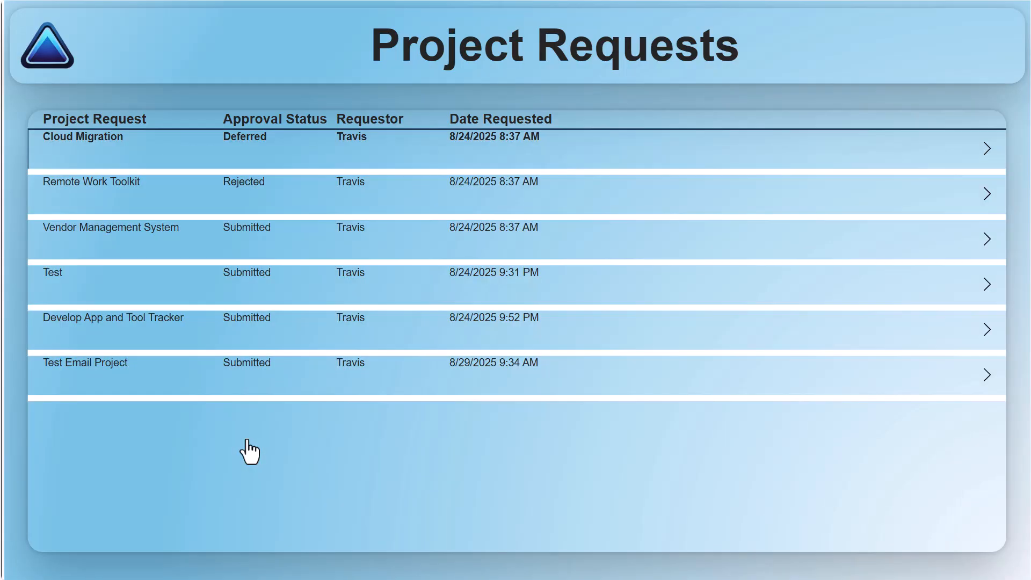
pyautogui.click(987, 245)
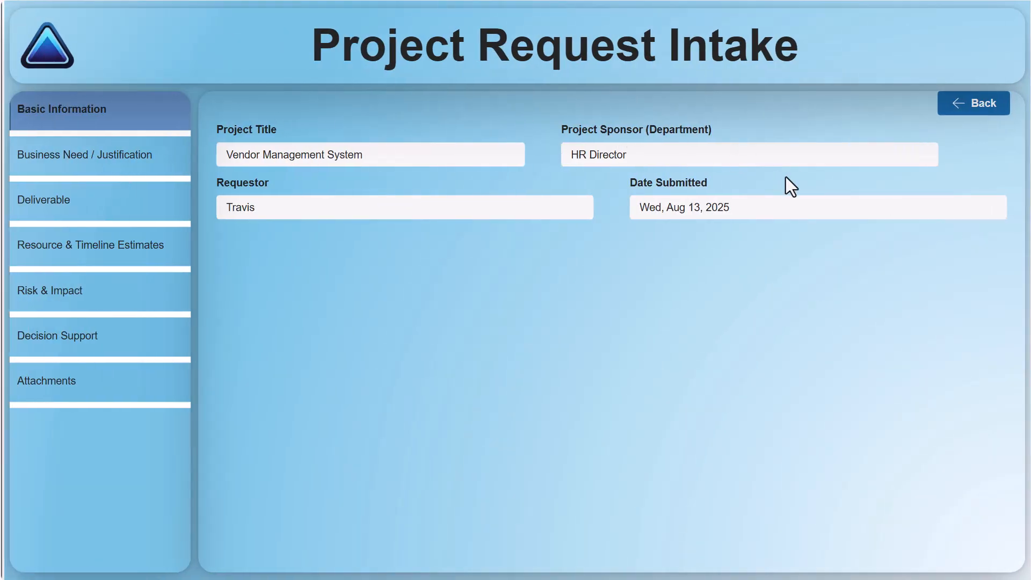
pyautogui.click(67, 155)
pyautogui.click(75, 195)
pyautogui.click(73, 251)
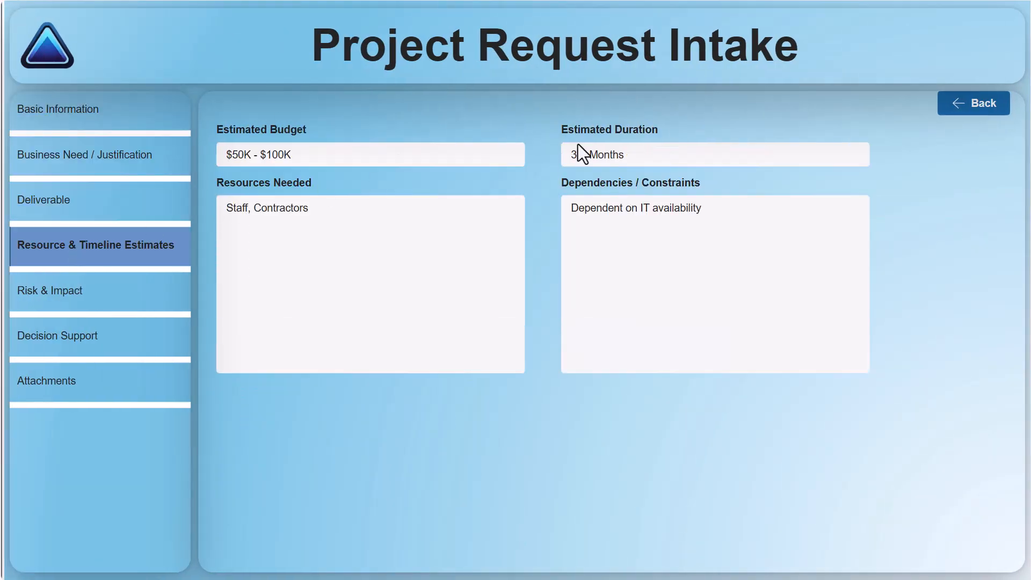
pyautogui.click(983, 104)
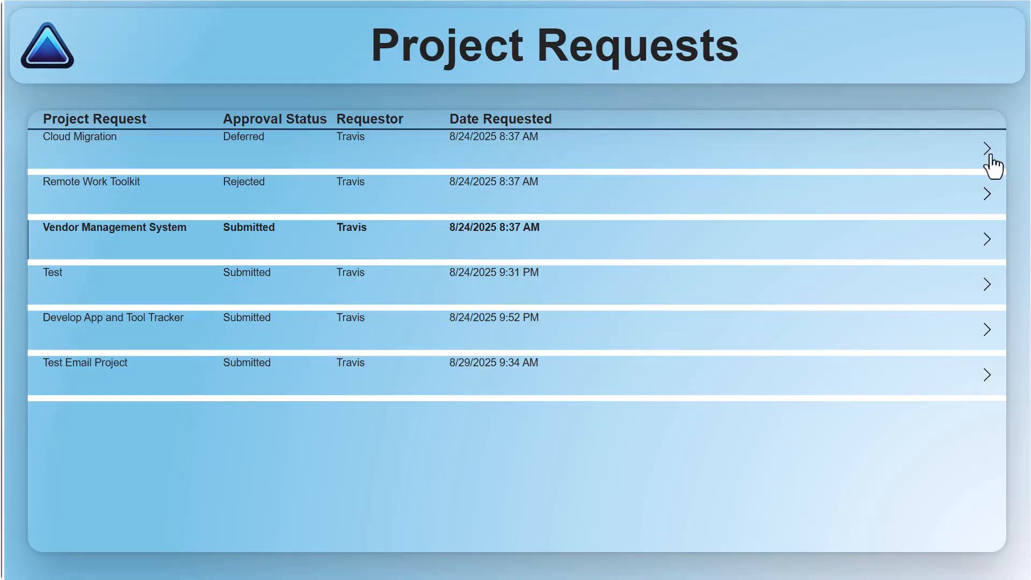
# View the Remote Work Toolkit and Cloud Migration requests, check the latter's Basic Information, and return to the request list.
pyautogui.click(991, 197)
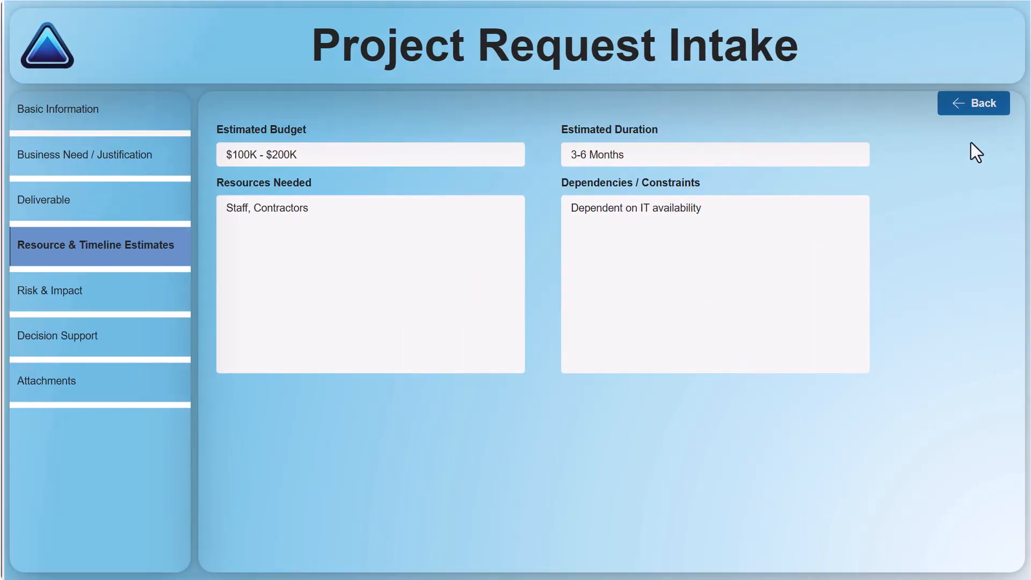
pyautogui.click(975, 104)
pyautogui.click(982, 167)
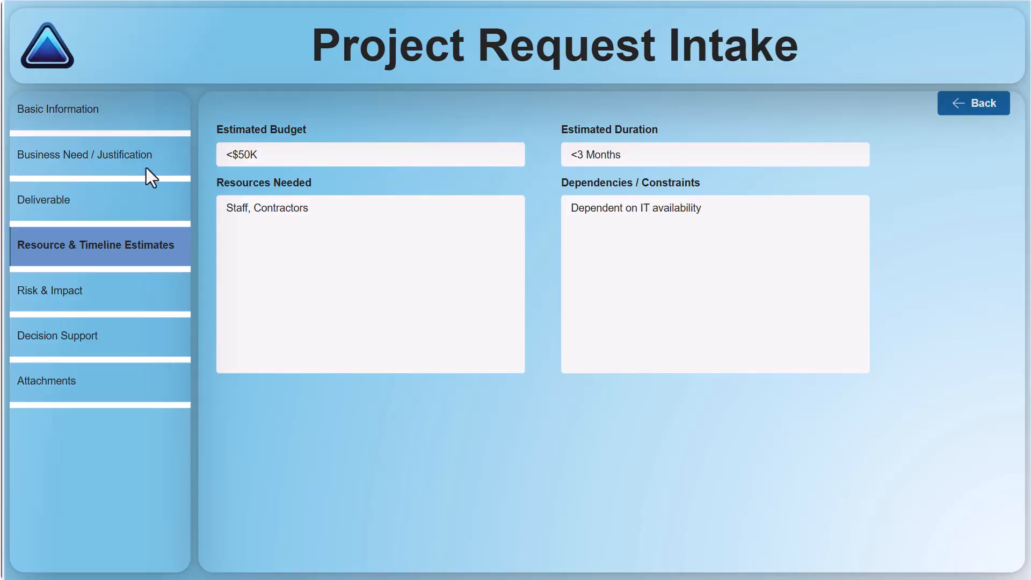
pyautogui.click(80, 110)
pyautogui.click(972, 104)
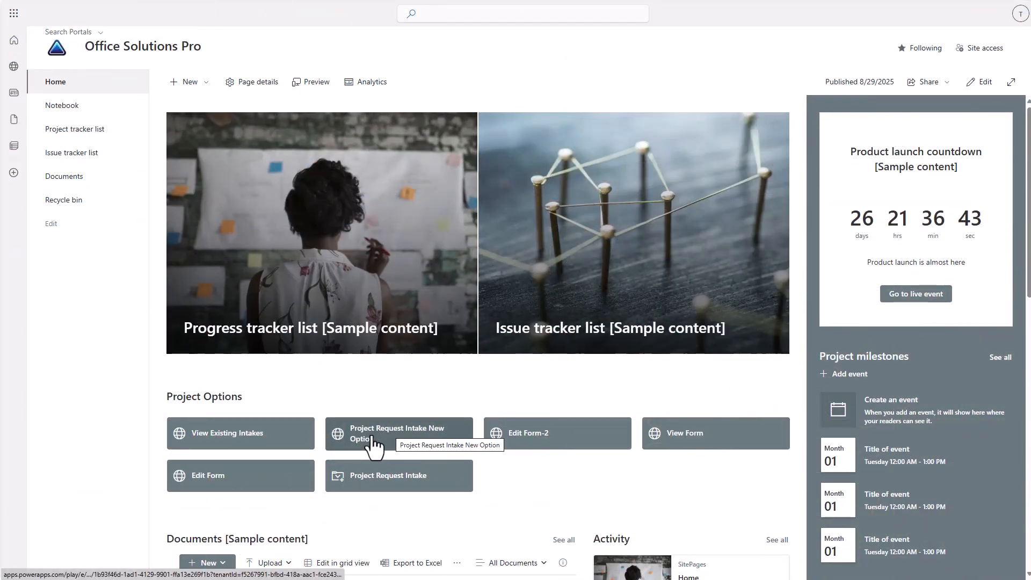
# Open the Project Request Intake New Option link and check that the Basic Information fields accept input.
pyautogui.click(382, 440)
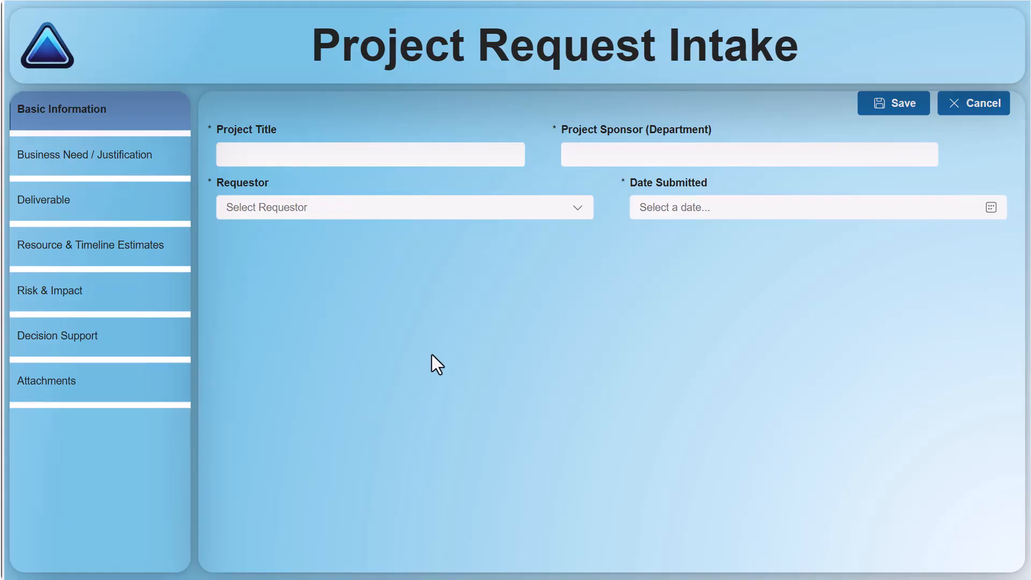
pyautogui.click(395, 158)
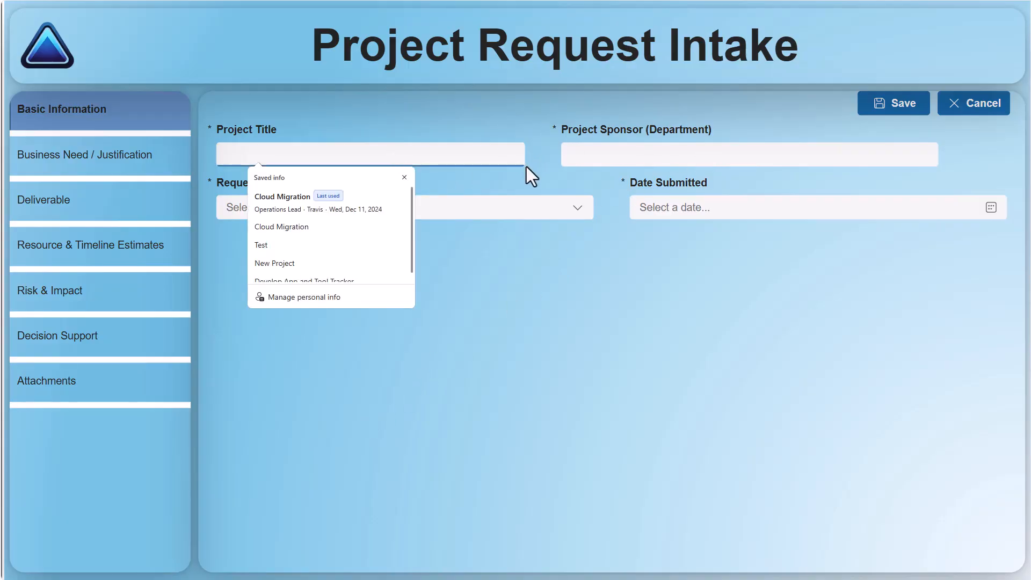
pyautogui.click(615, 157)
pyautogui.click(441, 204)
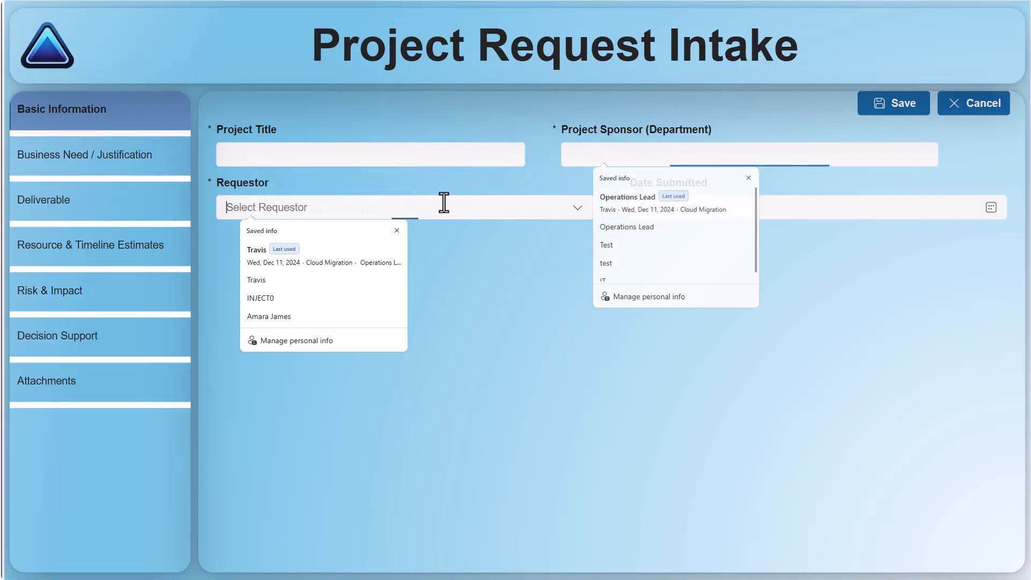
# Complete the intake as "Final Options New Intake" with sponsor Operations Lead, the requestor's name and date Aug 29, 2025, and save it.
pyautogui.click(102, 158)
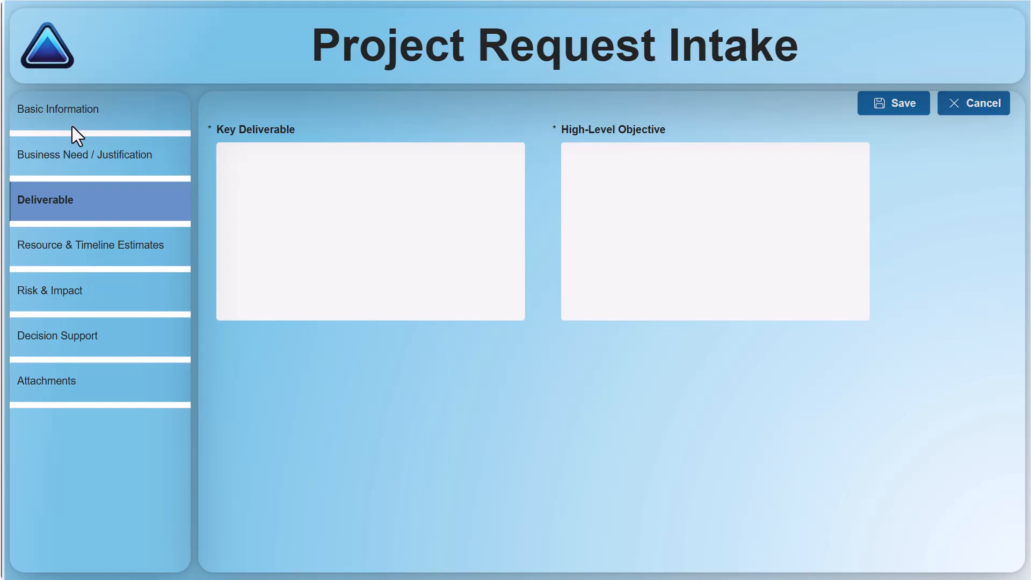
pyautogui.click(72, 124)
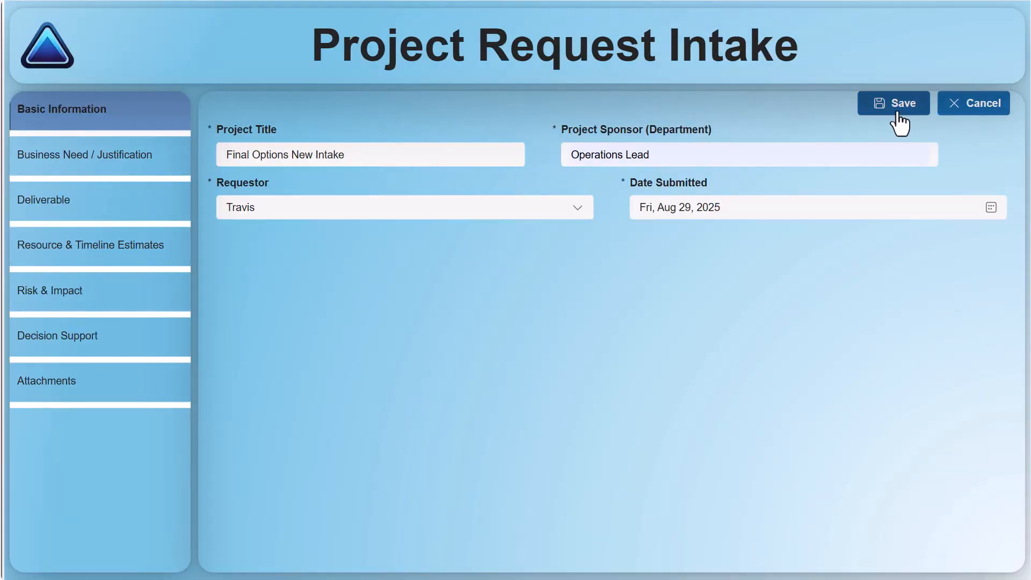
pyautogui.click(878, 113)
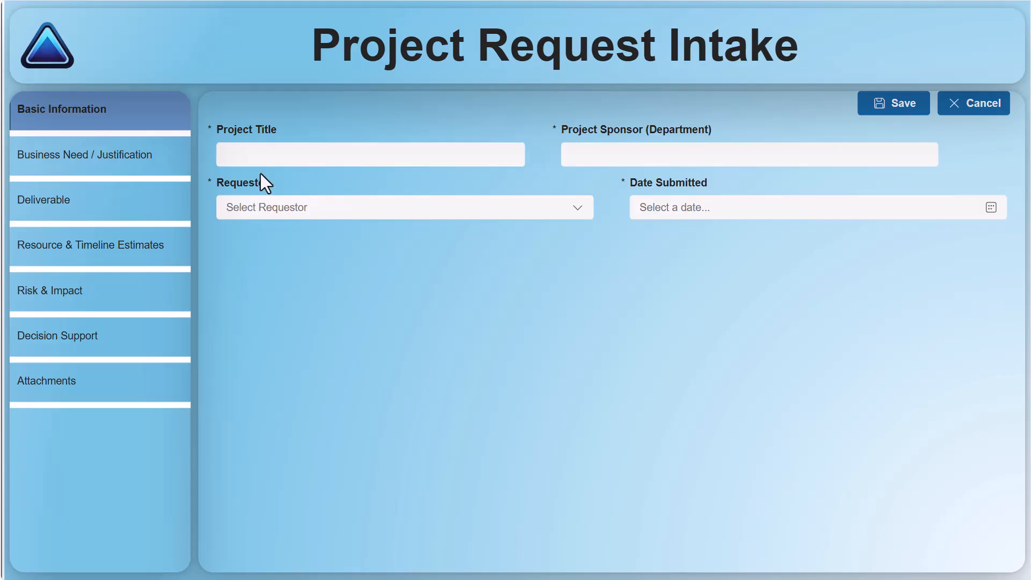
# Try to save another intake with only Project Title "testsete" and Project Sponsor "test" filled in.
pyautogui.click(257, 155)
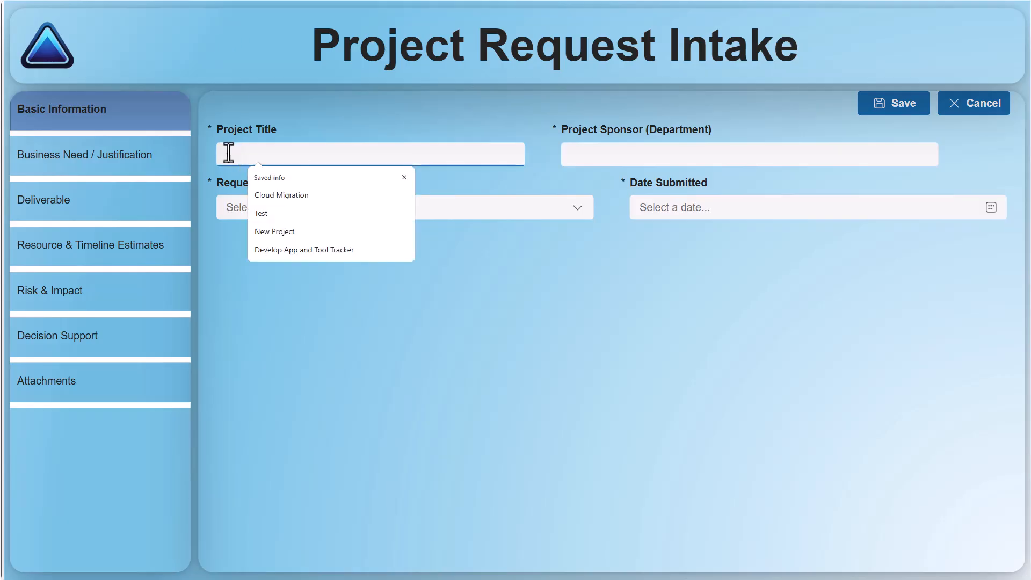
pyautogui.write('testsete')
pyautogui.click(647, 155)
pyautogui.write('tes')
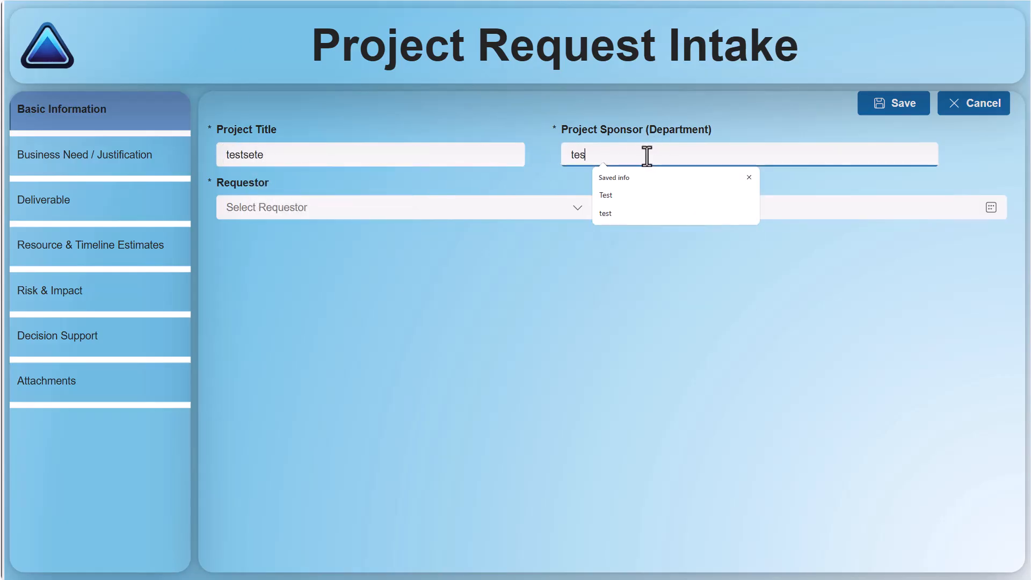
pyautogui.write('t')
pyautogui.click(894, 110)
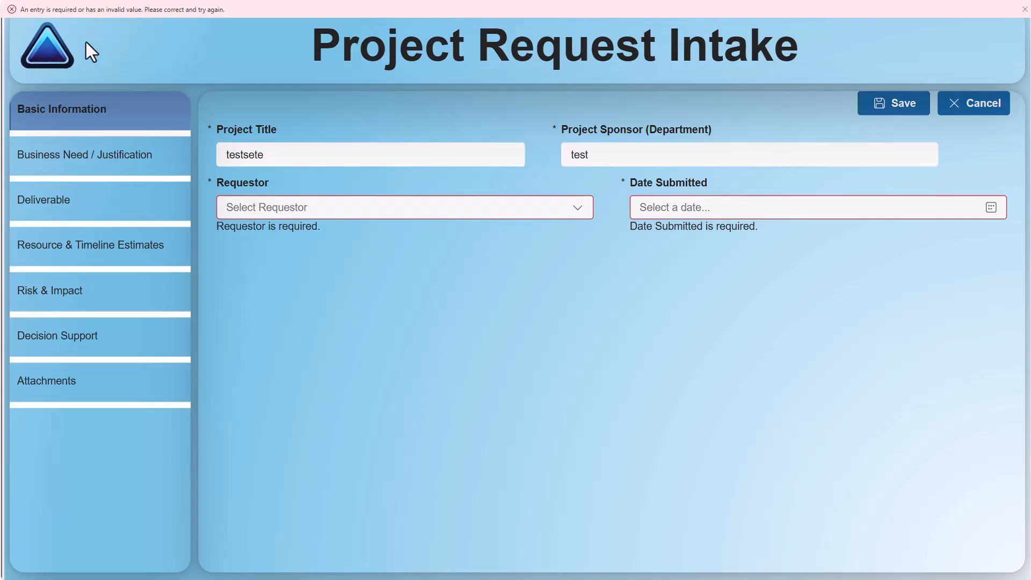